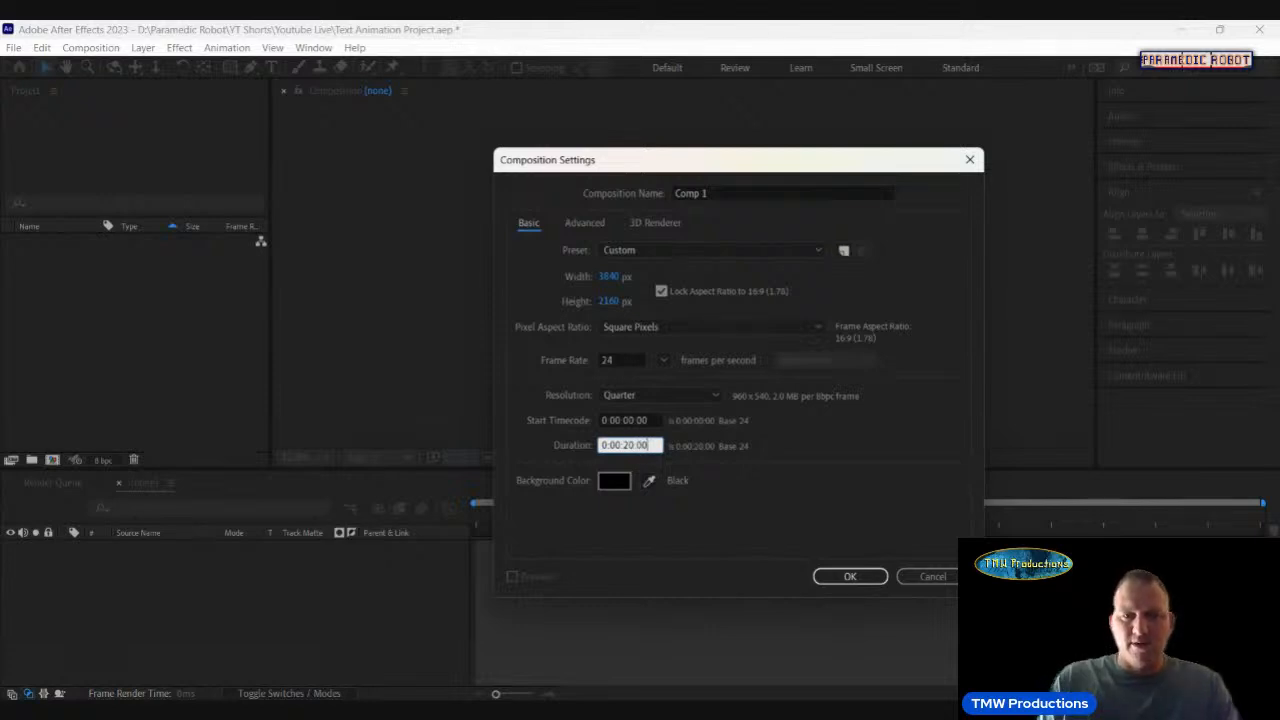
# Create the 3840 × 2160 px composition Comp 1 at 24 frames per second with a 20-second duration.
pyautogui.click(850, 577)
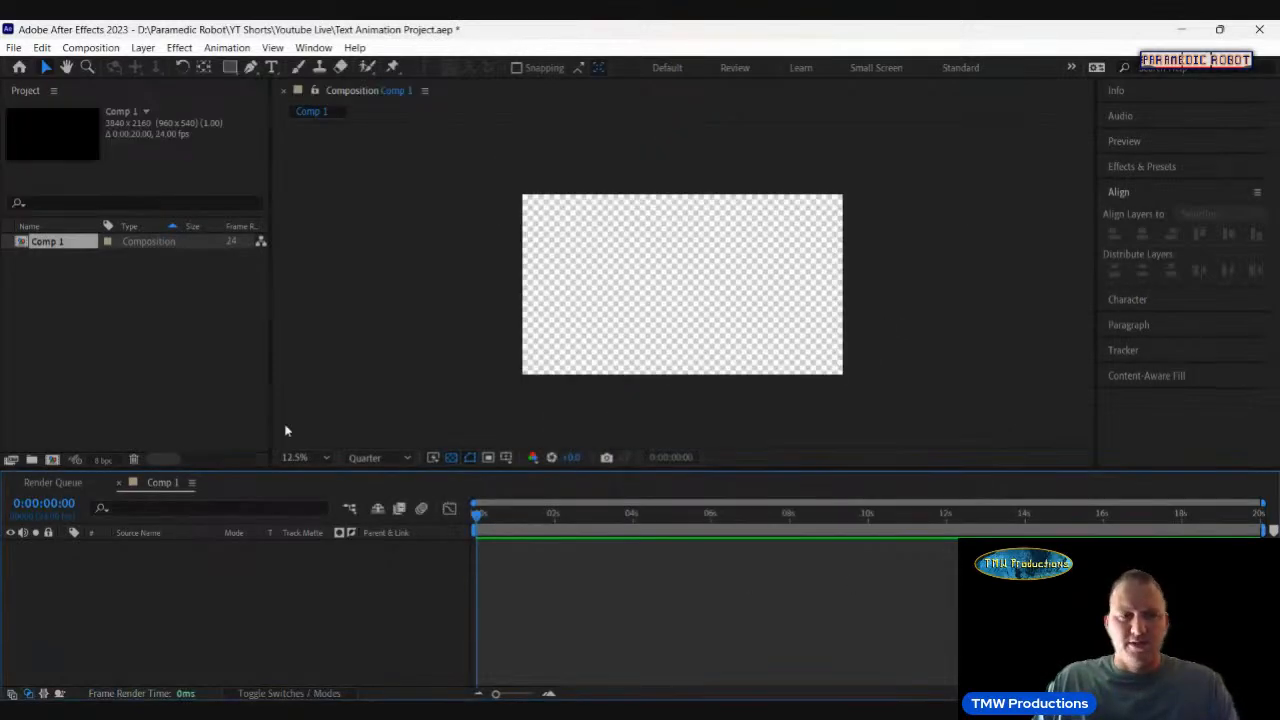
# Start importing a file and browse to the Paramedic Robot folder on the My Passport (D:) drive.
pyautogui.click(14, 48)
pyautogui.moveTo(40, 257)
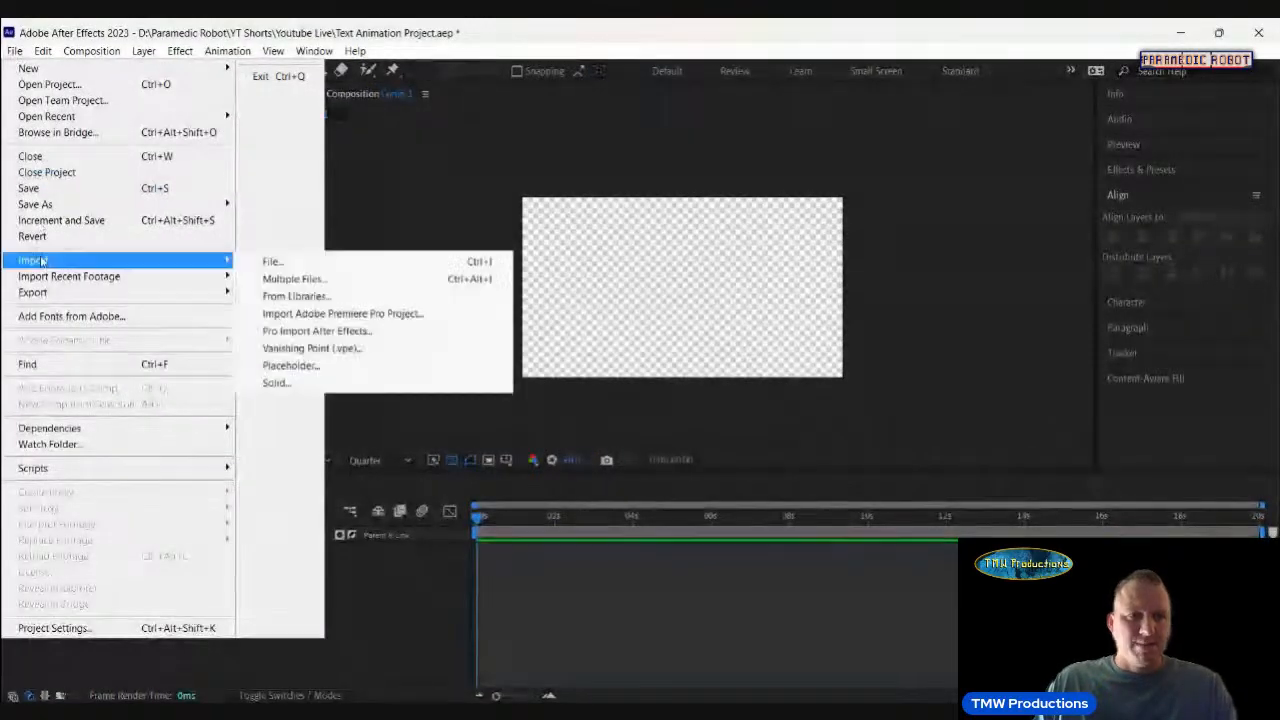
pyautogui.click(293, 262)
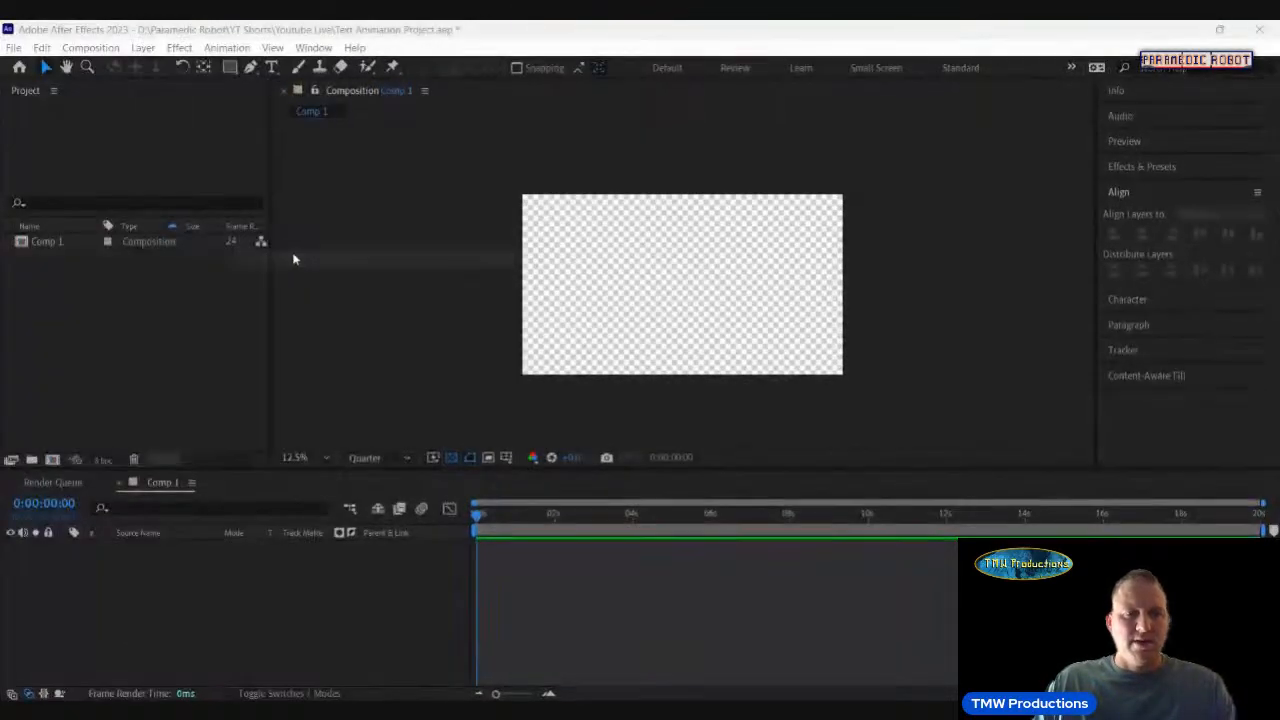
pyautogui.scroll(-3, 380, 270)
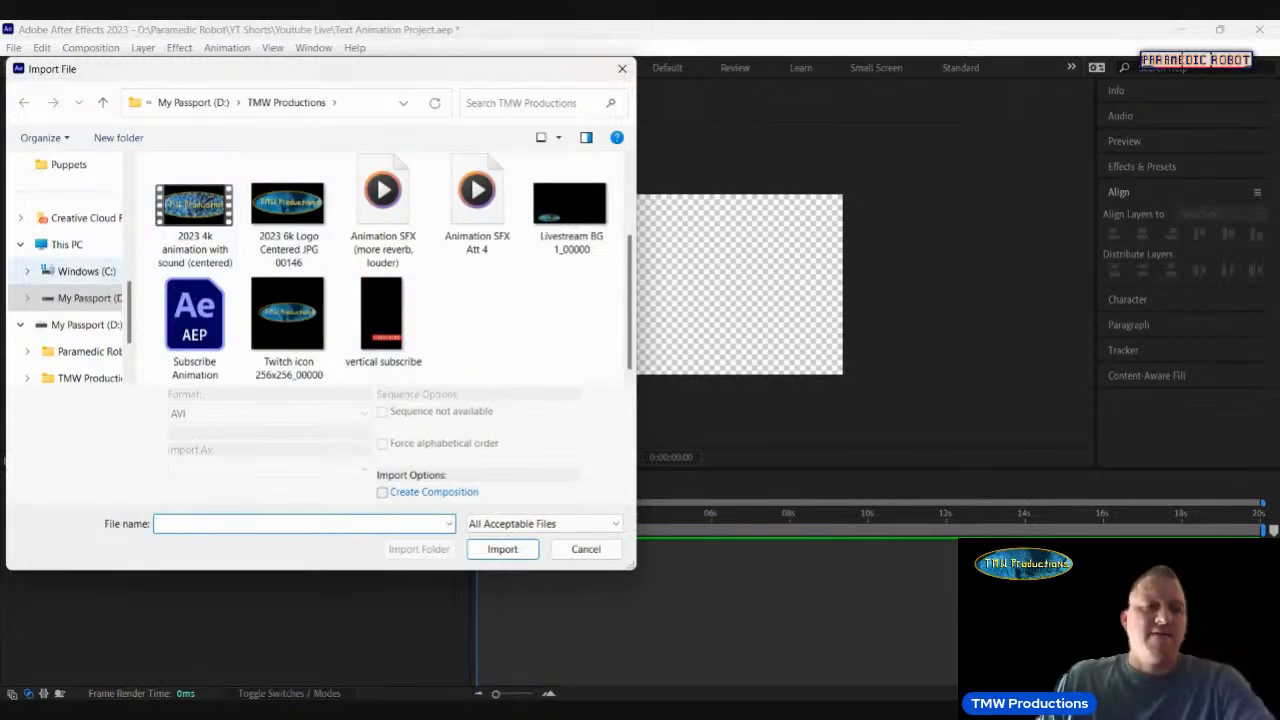
pyautogui.click(88, 325)
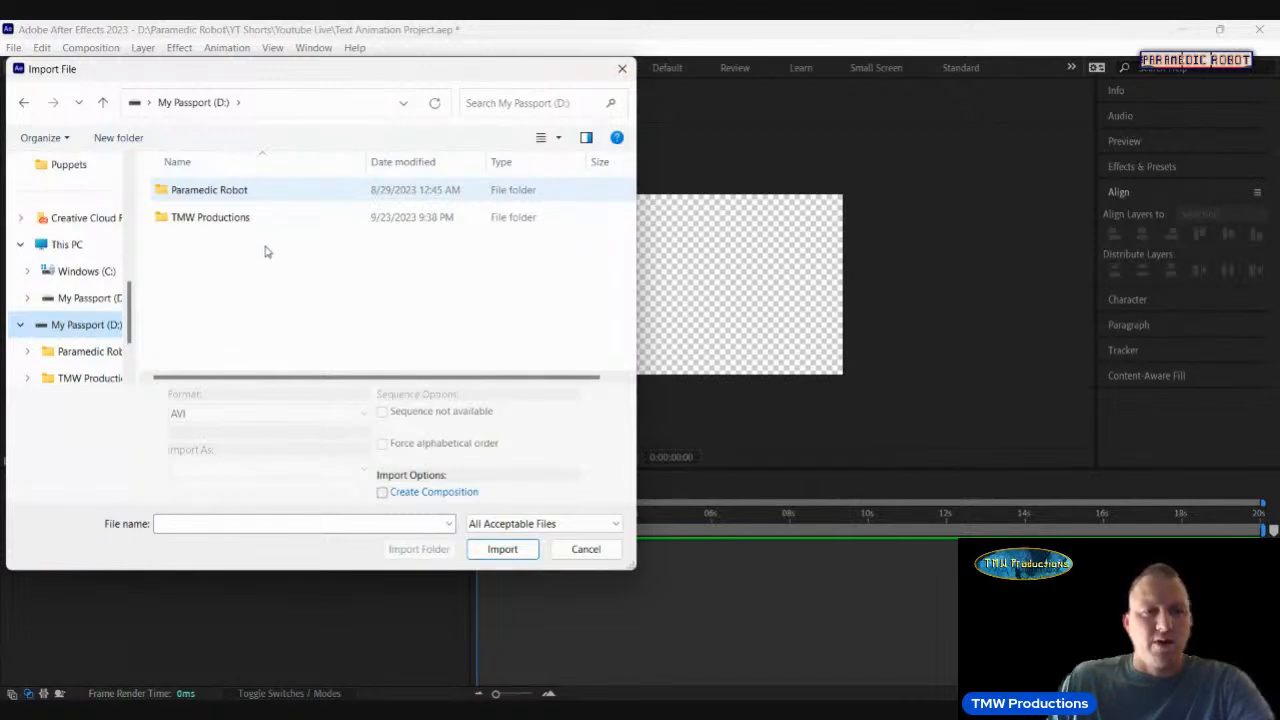
pyautogui.press('Return')
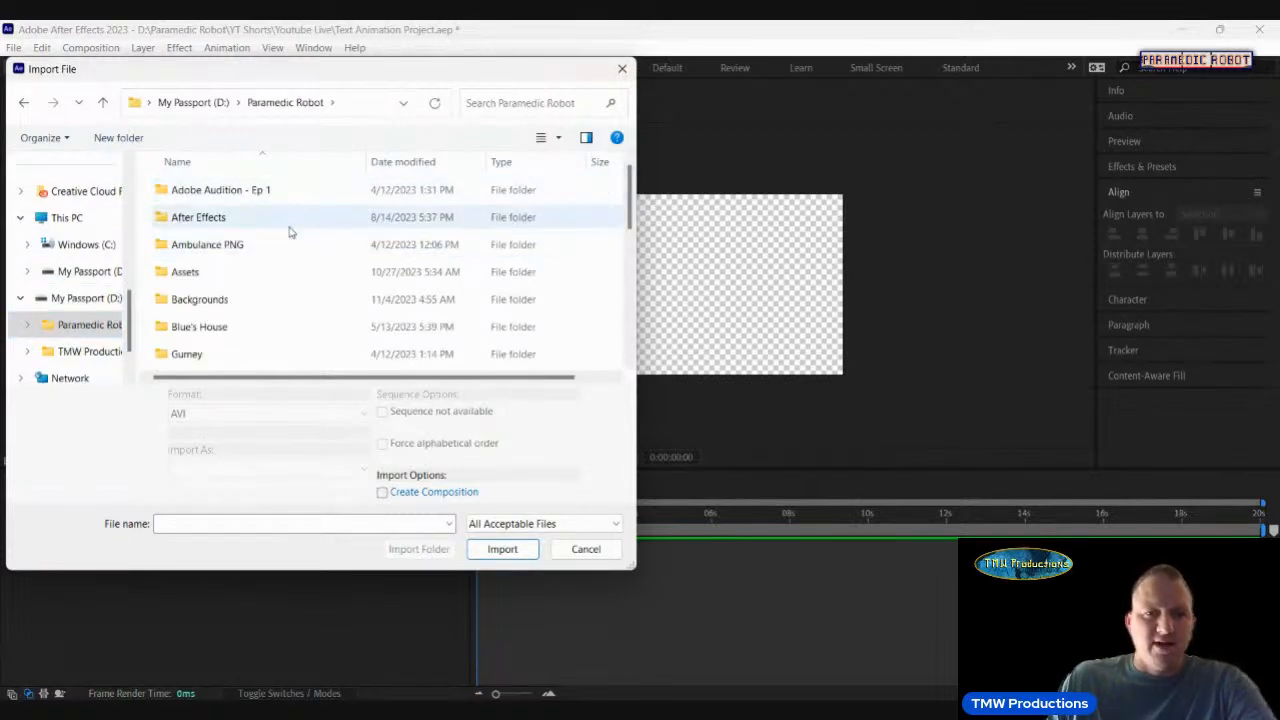
# Look through the Paramedic Robot folder, including its Hospital PNG and Title Card subfolders, for a background image.
pyautogui.scroll(-3, 287, 230)
pyautogui.scroll(-1, 289, 233)
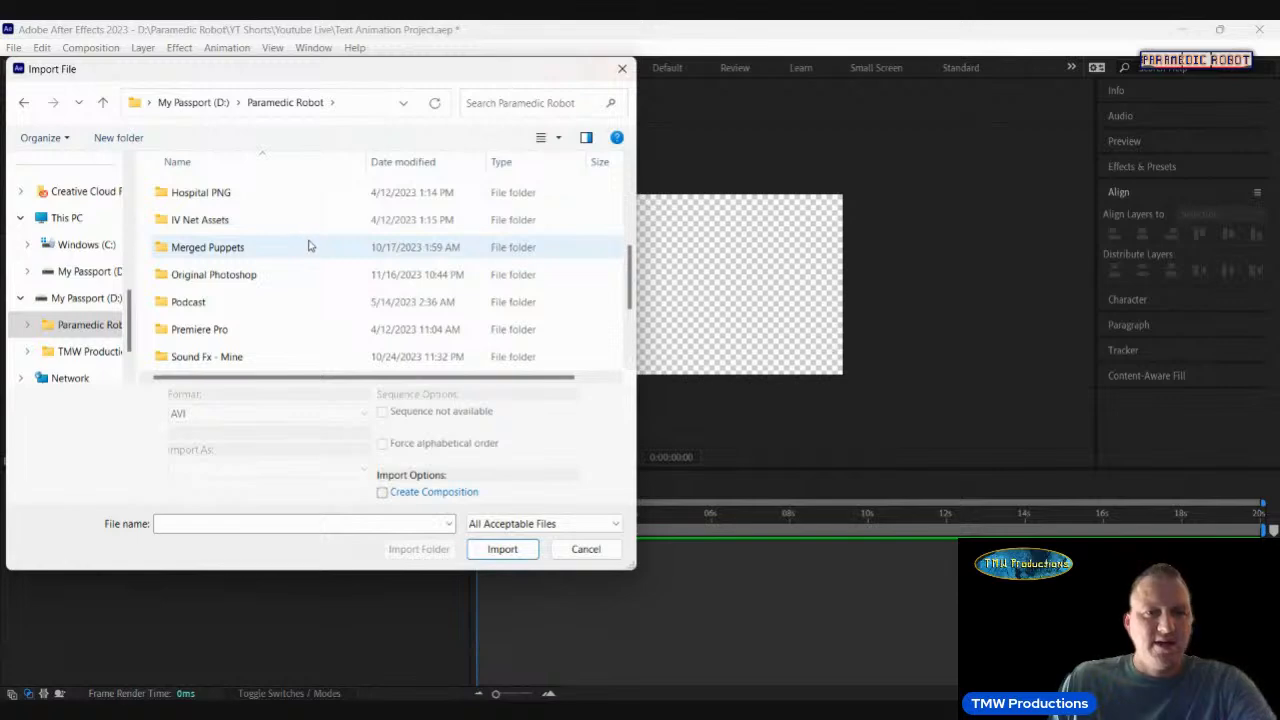
pyautogui.scroll(-1, 308, 246)
pyautogui.scroll(-1, 306, 246)
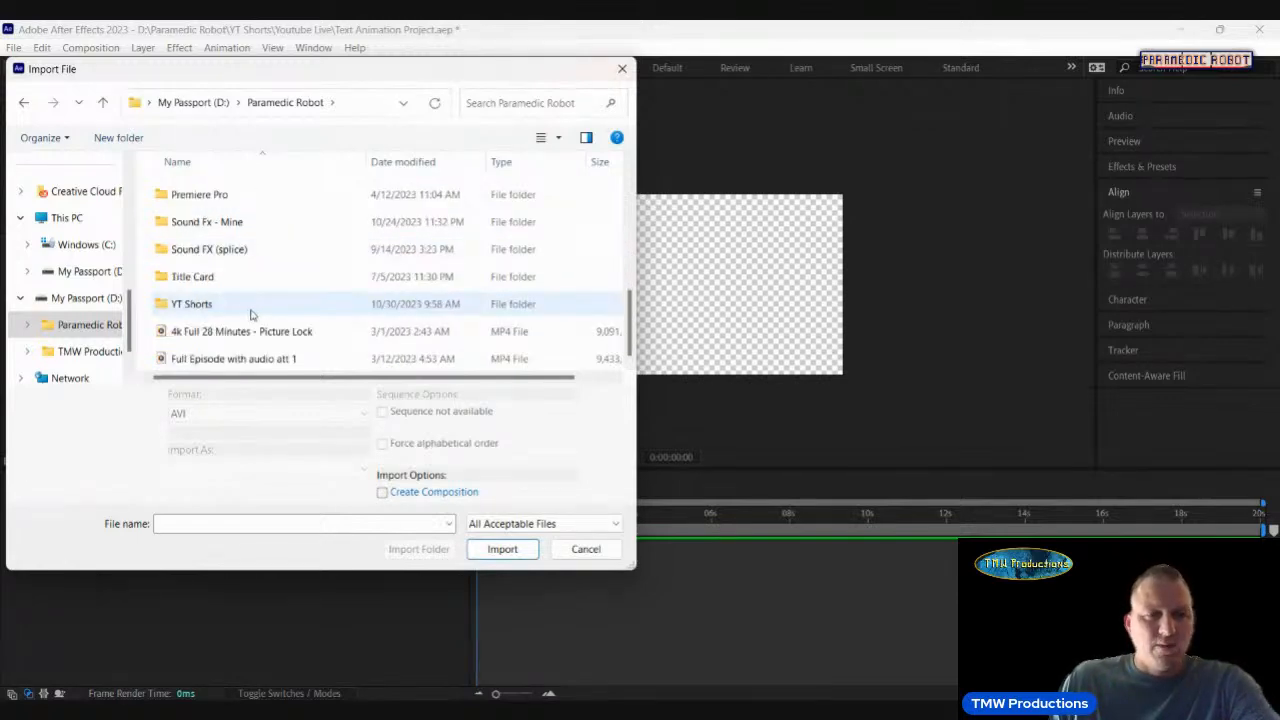
pyautogui.scroll(3, 238, 238)
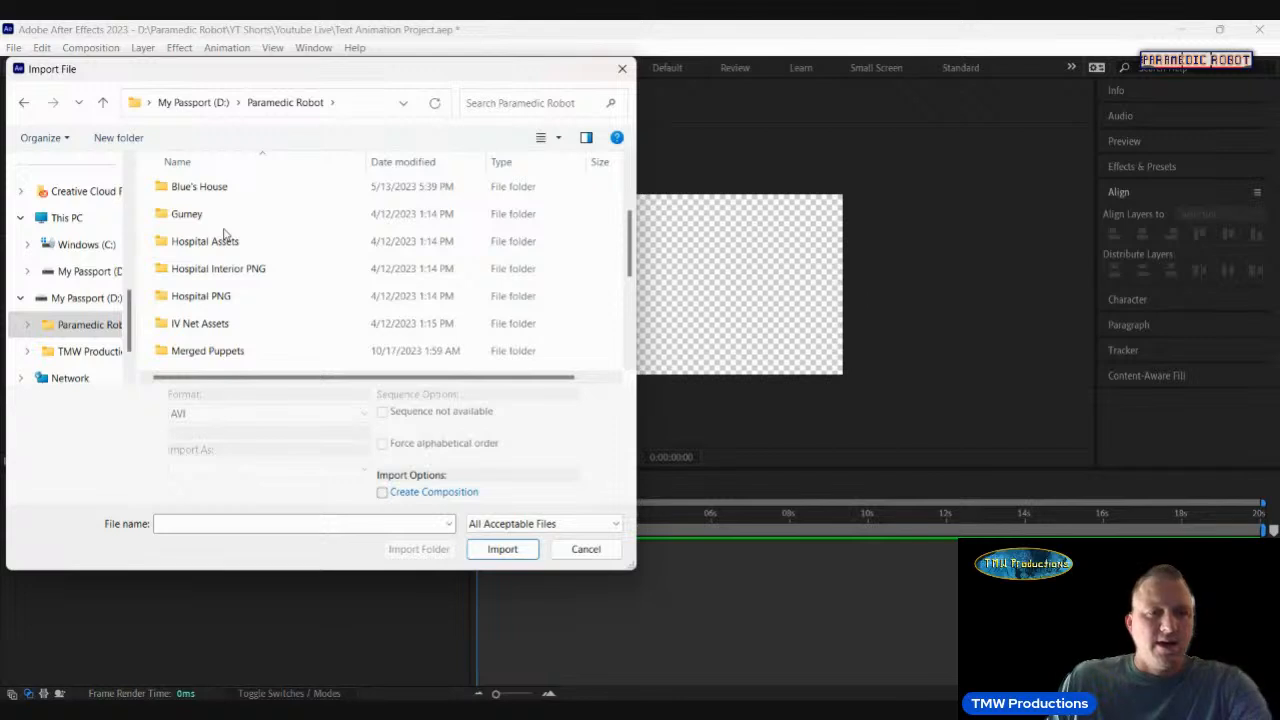
pyautogui.doubleClick(215, 296)
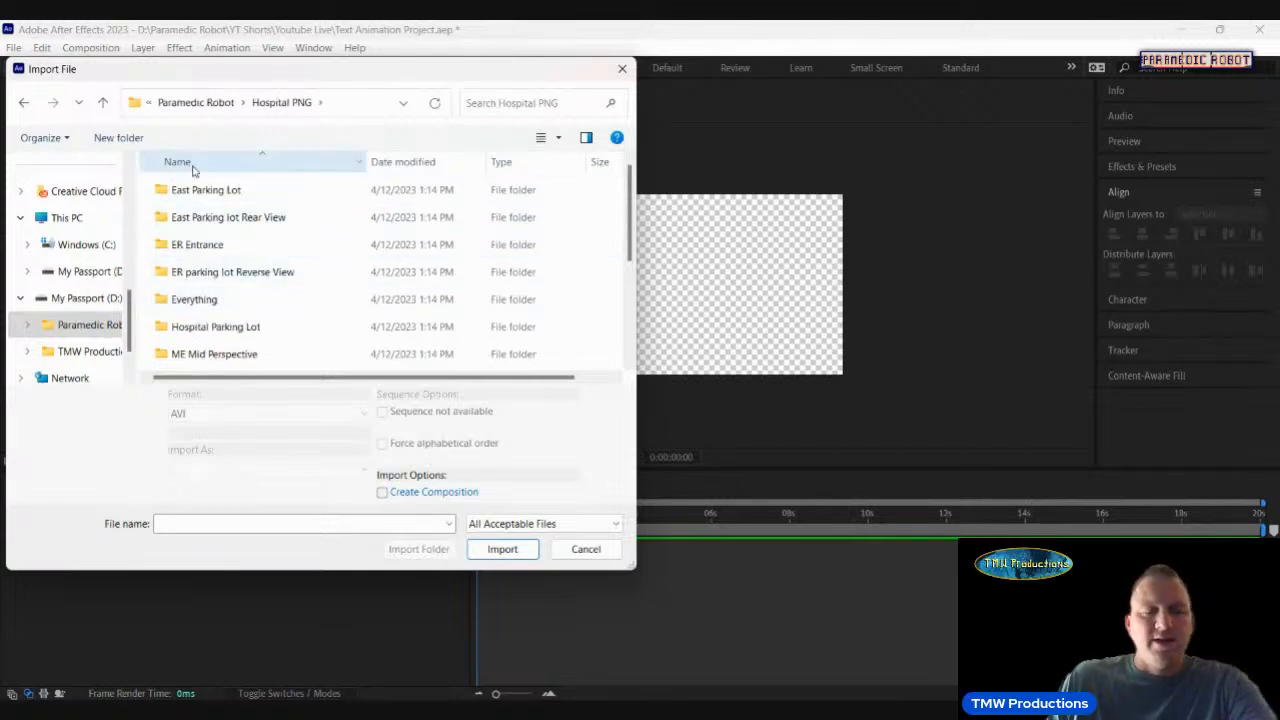
pyautogui.click(102, 103)
pyautogui.scroll(1, 300, 256)
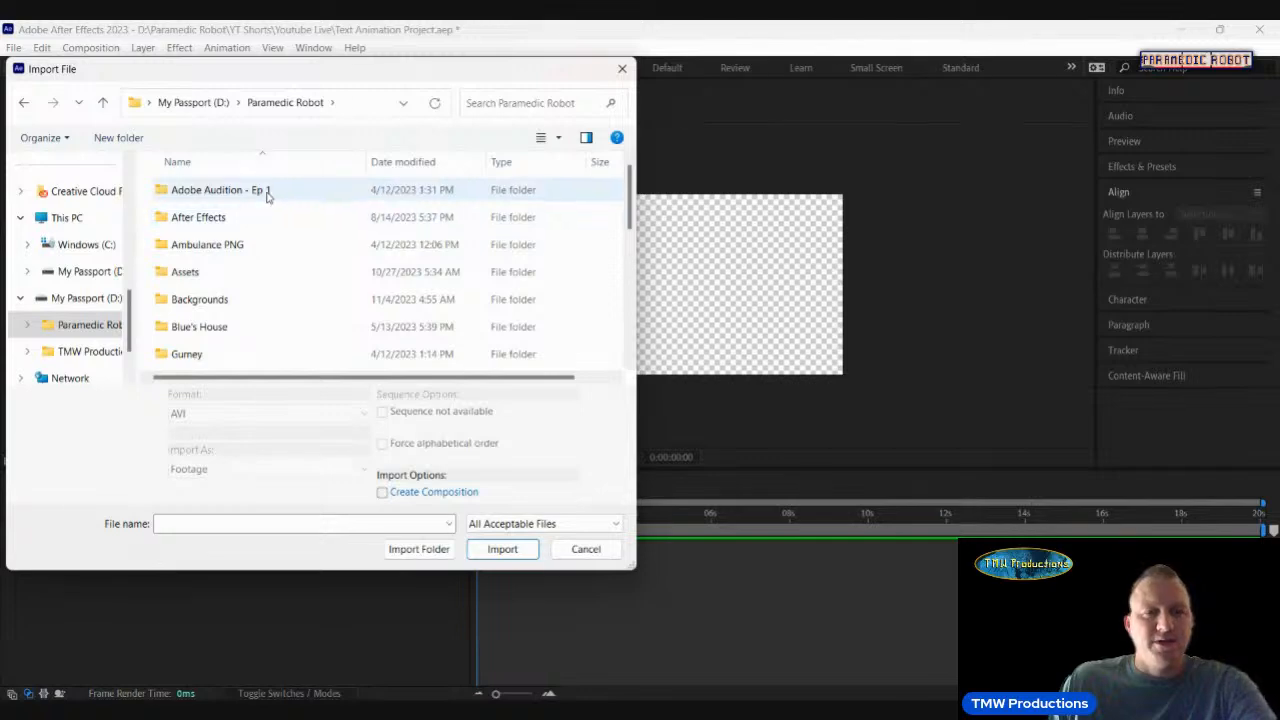
pyautogui.scroll(-3, 260, 215)
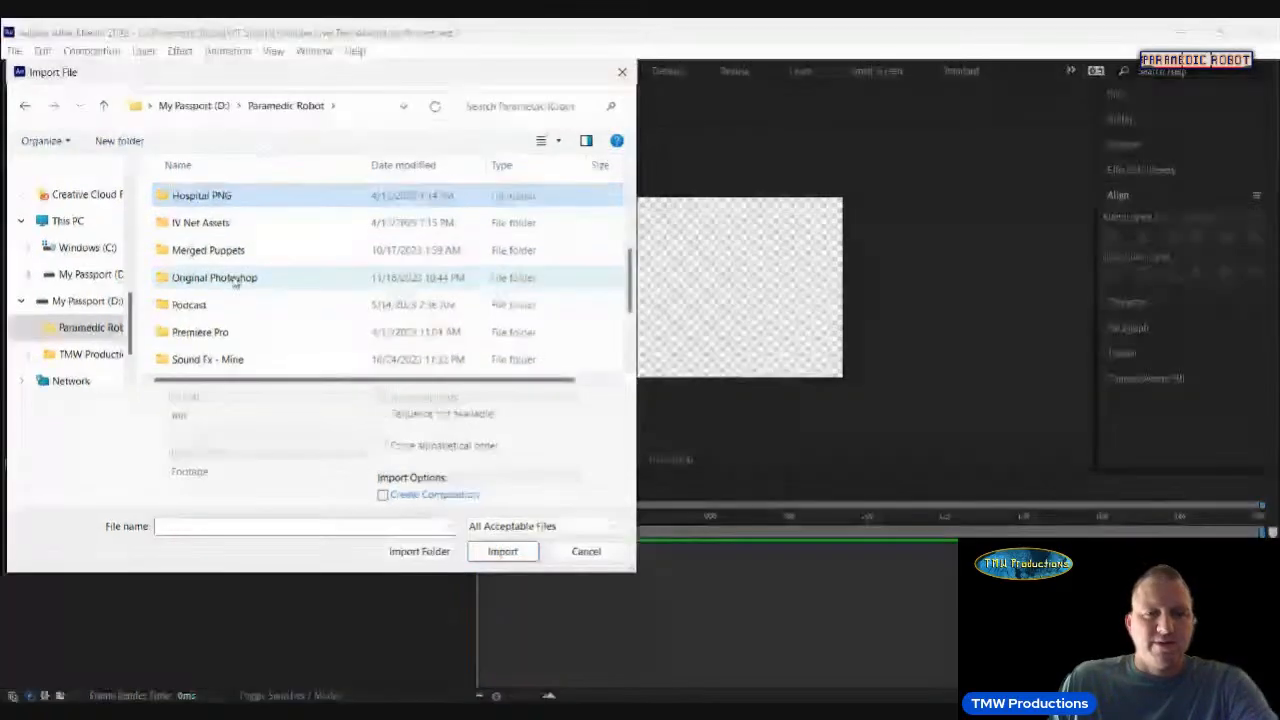
pyautogui.scroll(-1, 245, 278)
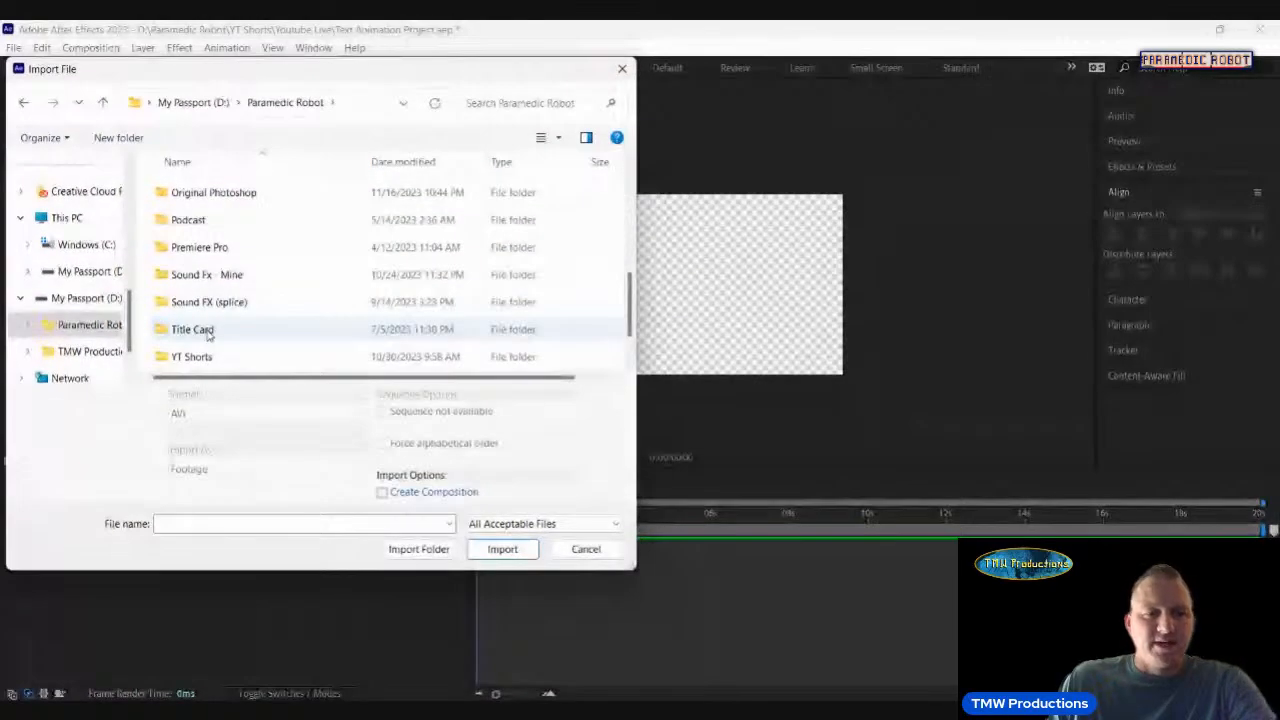
pyautogui.doubleClick(207, 333)
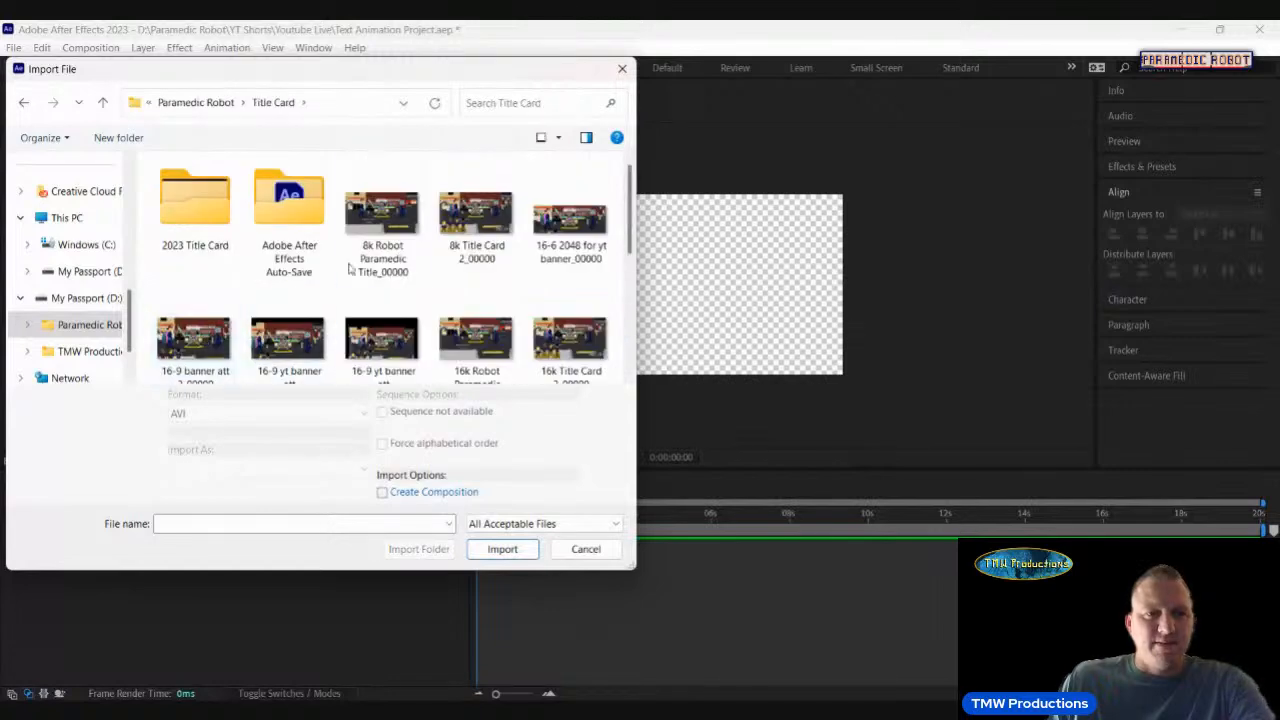
pyautogui.scroll(-1, 487, 279)
pyautogui.scroll(1, 487, 279)
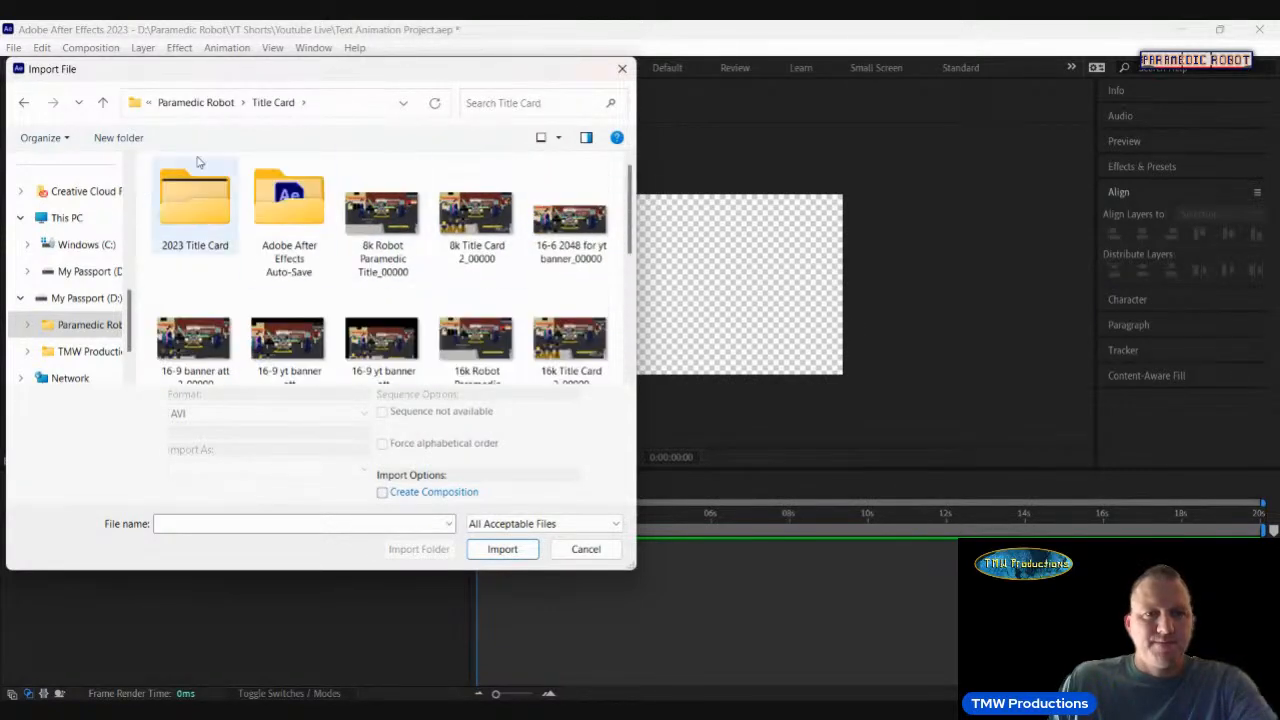
pyautogui.click(102, 102)
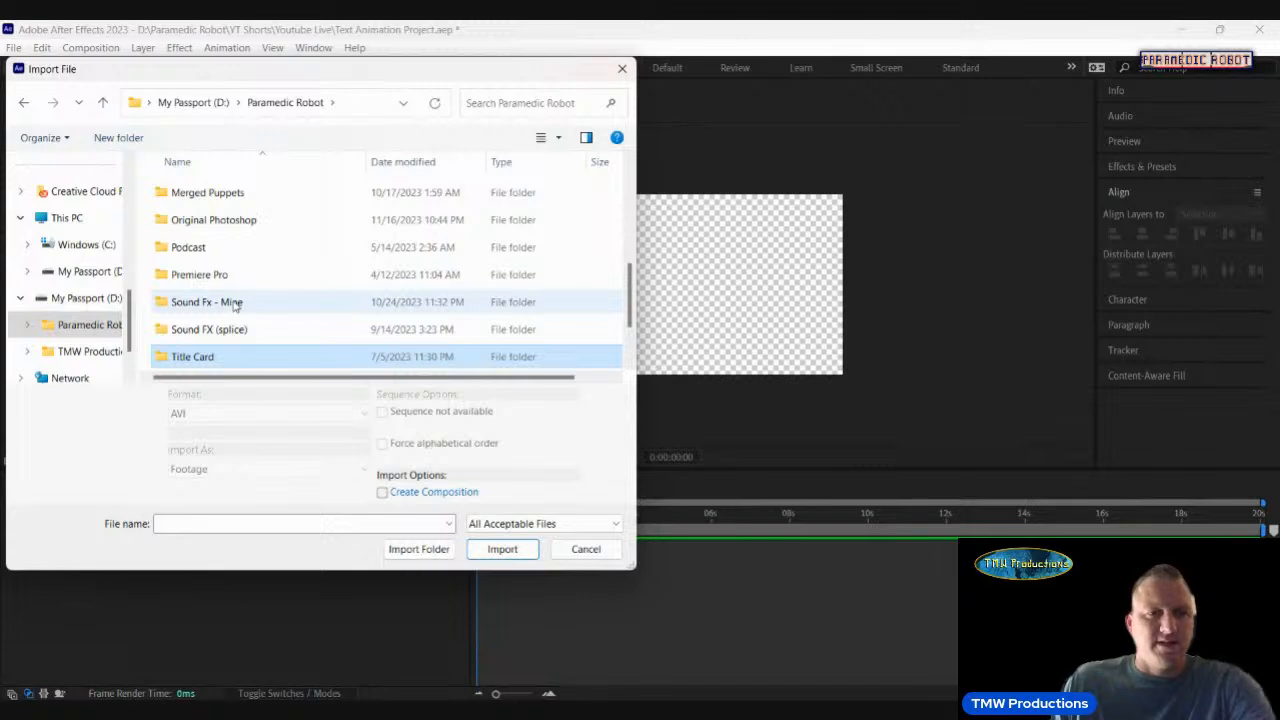
# Browse to the Driving folder inside Backgrounds in the Paramedic Robot folder.
pyautogui.scroll(2, 228, 316)
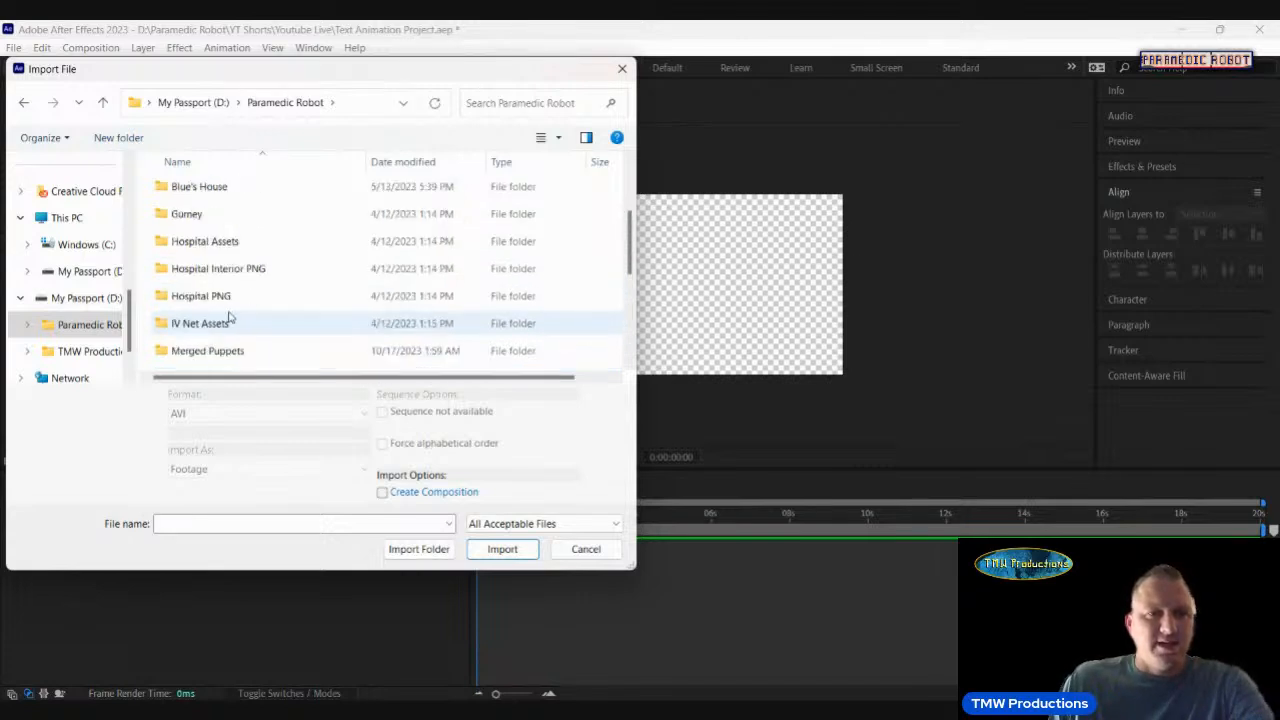
pyautogui.scroll(2, 228, 240)
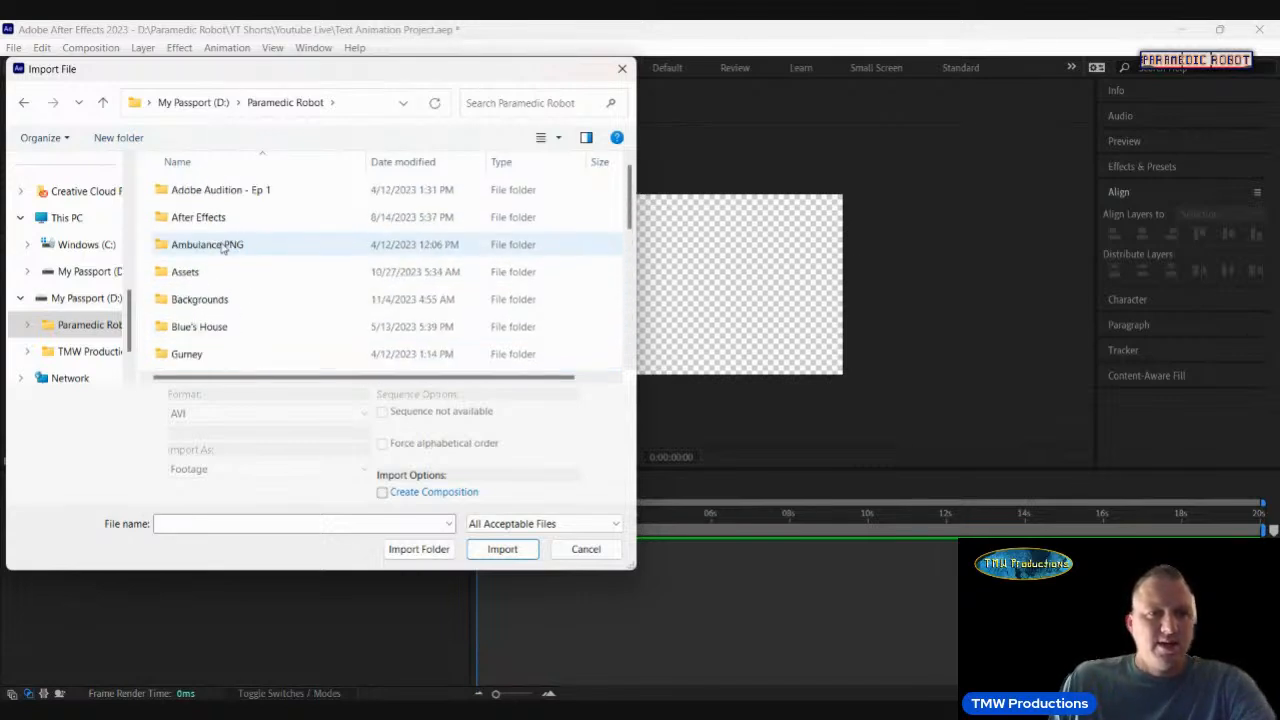
pyautogui.doubleClick(208, 309)
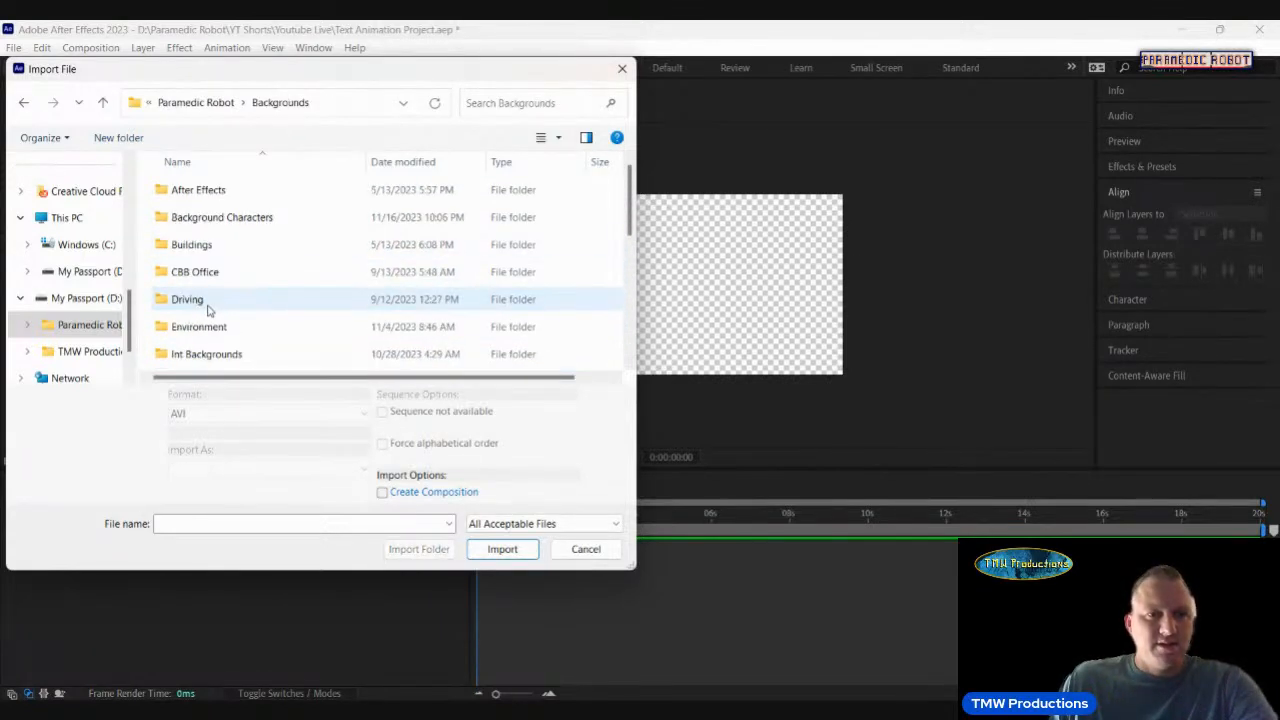
pyautogui.doubleClick(214, 248)
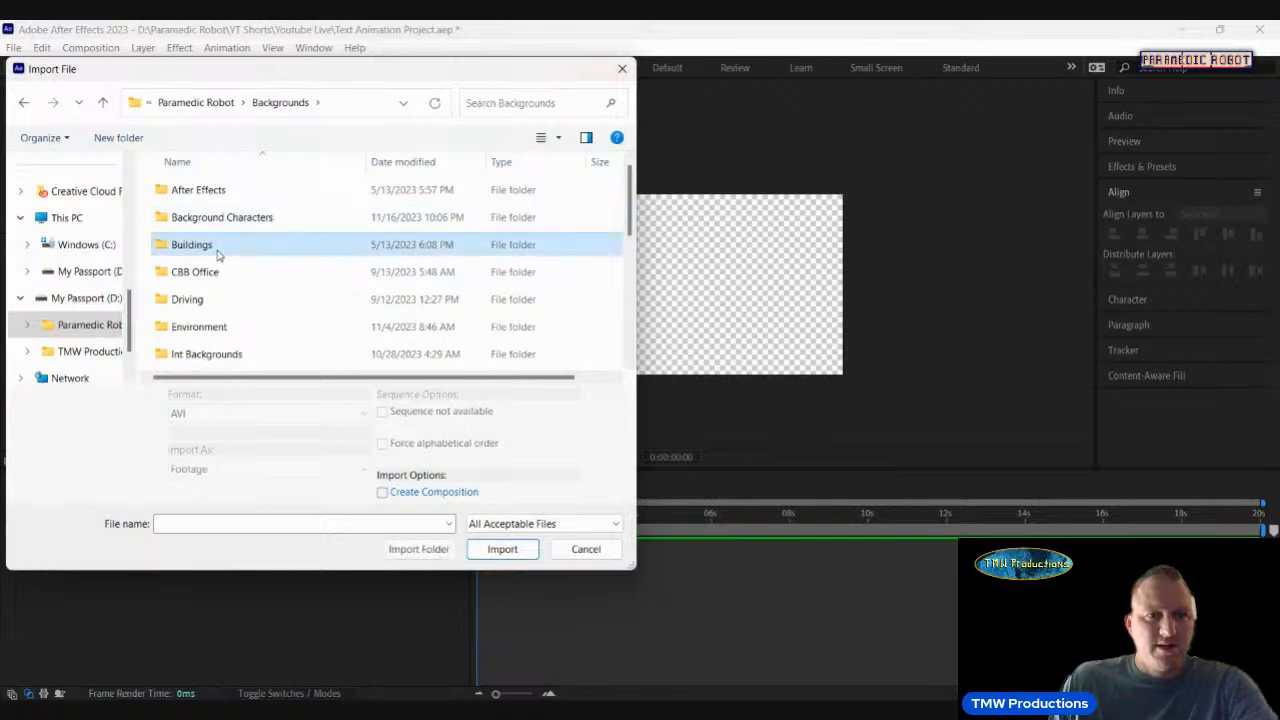
pyautogui.click(101, 105)
pyautogui.scroll(-1, 216, 308)
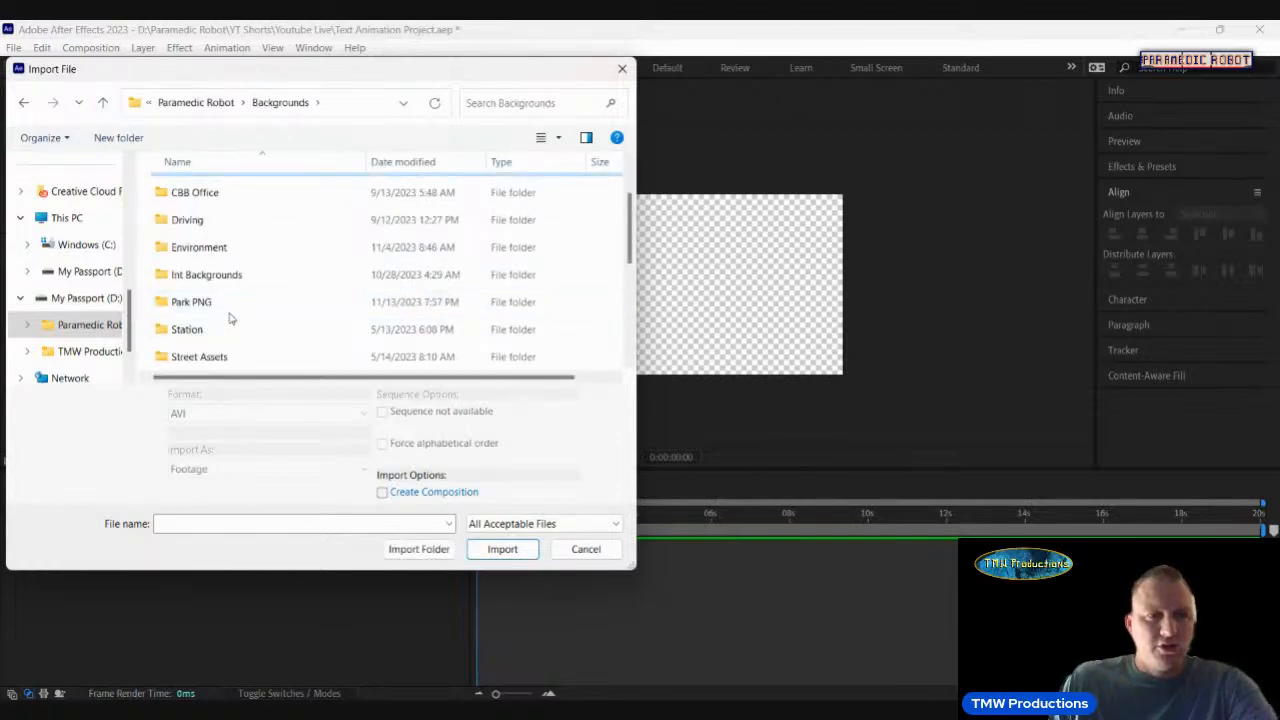
pyautogui.doubleClick(203, 220)
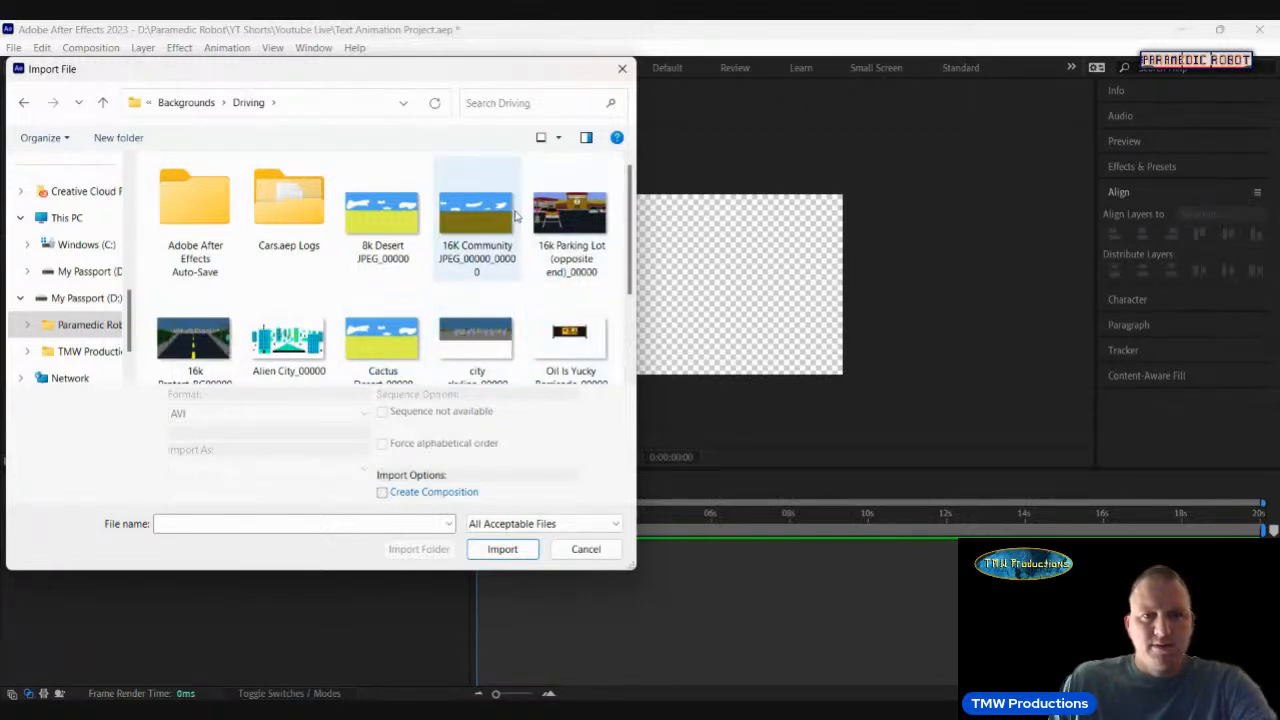
# Import the 16k Protest_BG00000 PNG image as footage from the Driving folder.
pyautogui.click(503, 214)
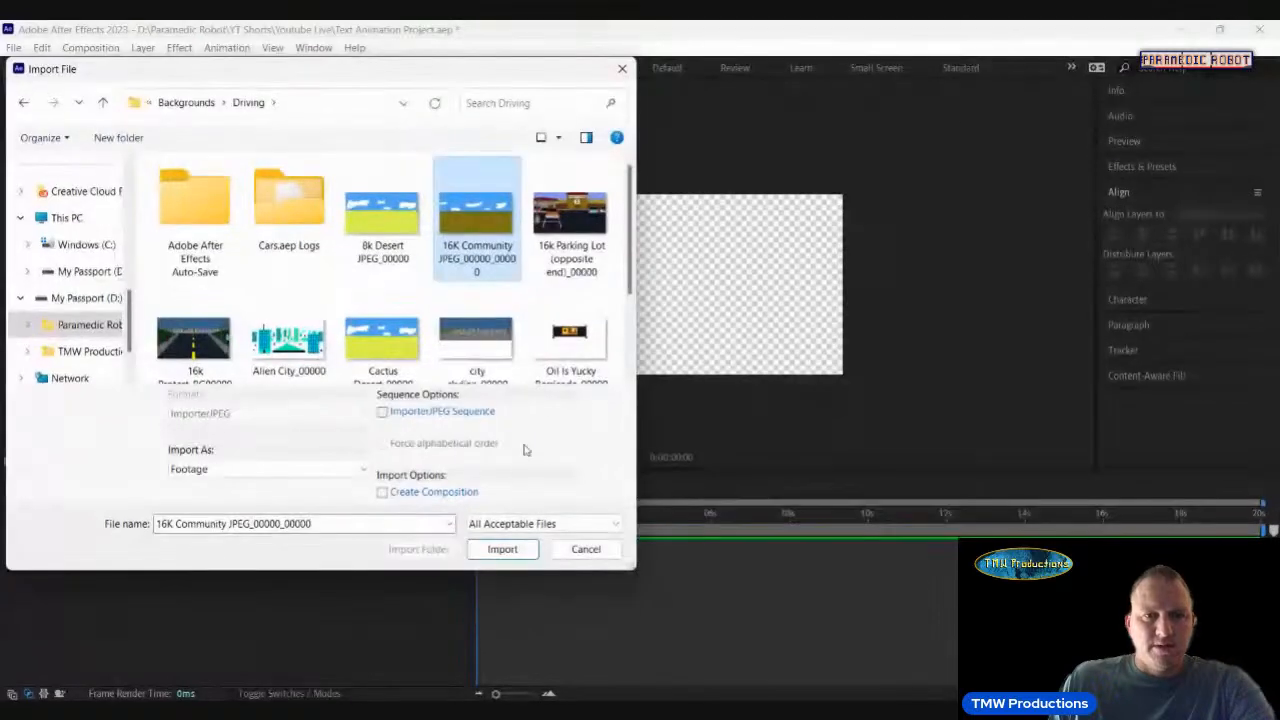
pyautogui.click(194, 343)
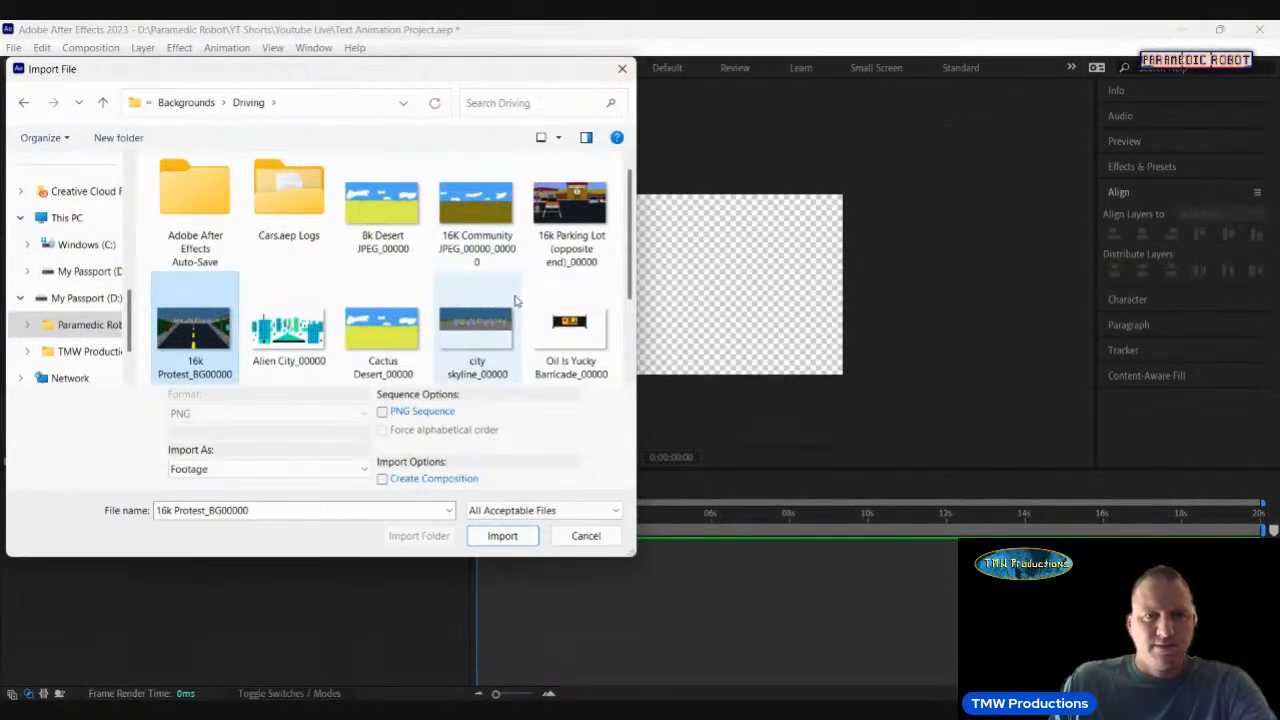
pyautogui.click(569, 210)
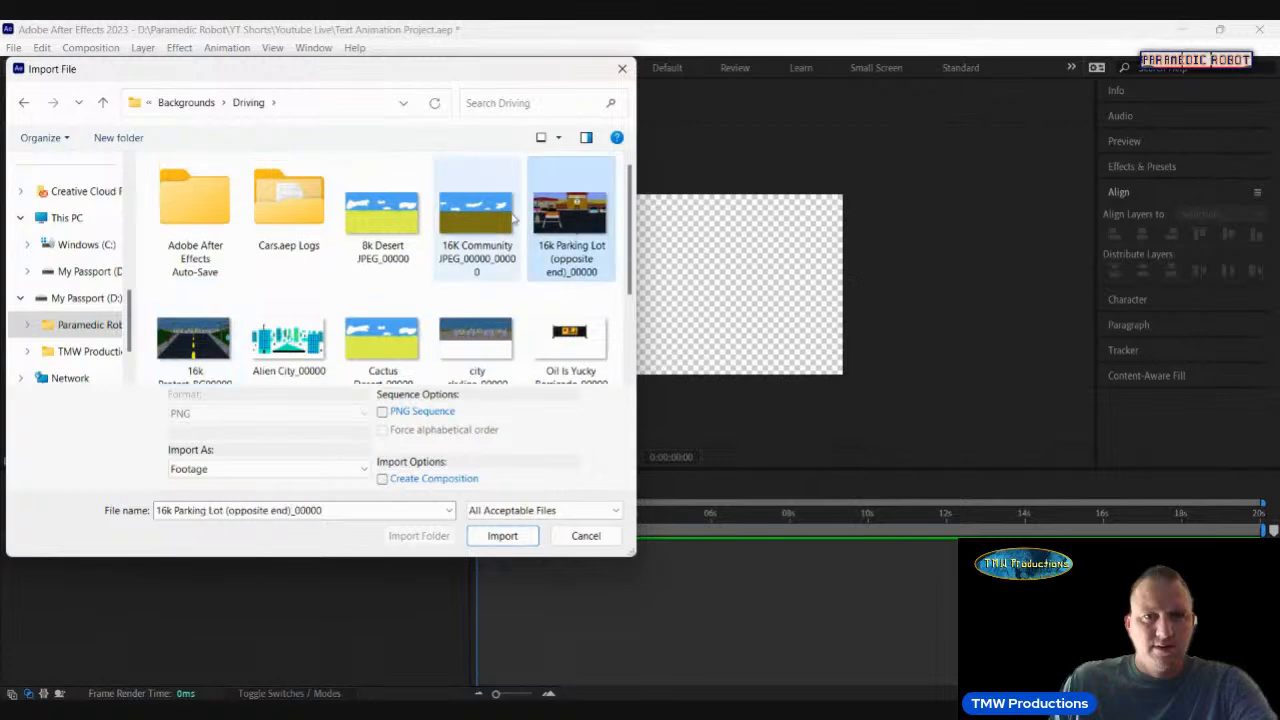
pyautogui.click(218, 343)
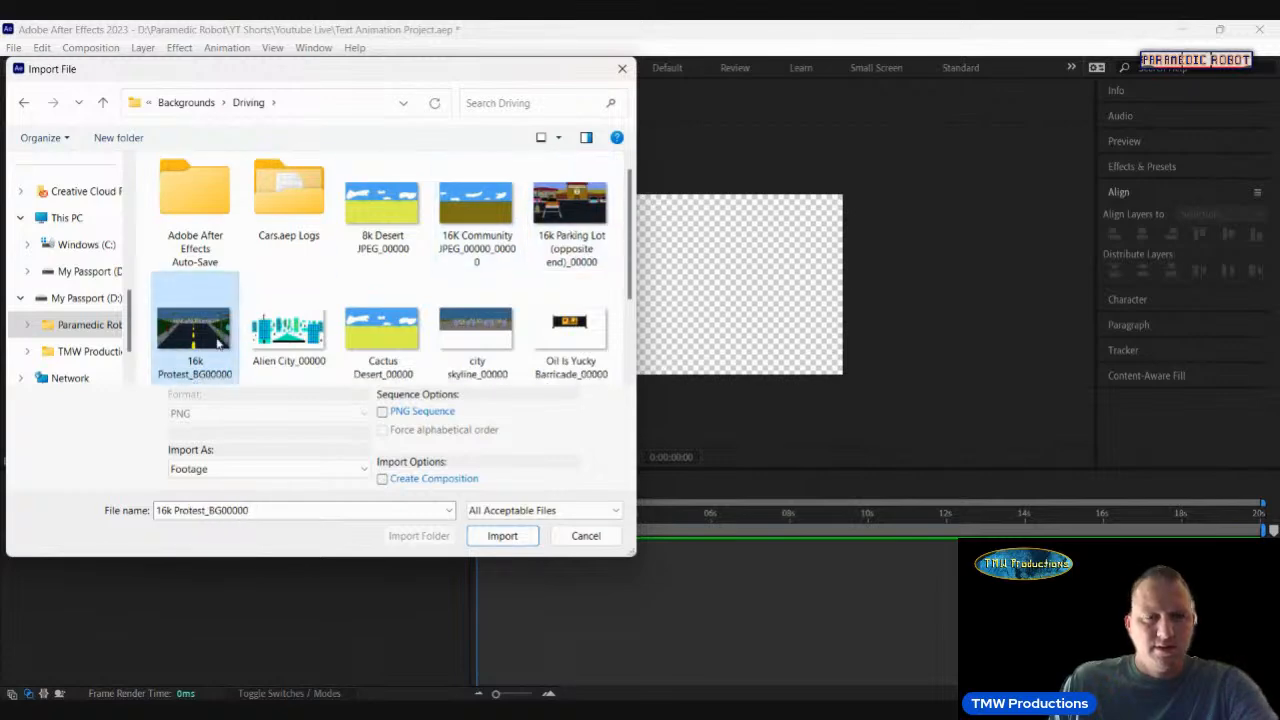
pyautogui.click(513, 540)
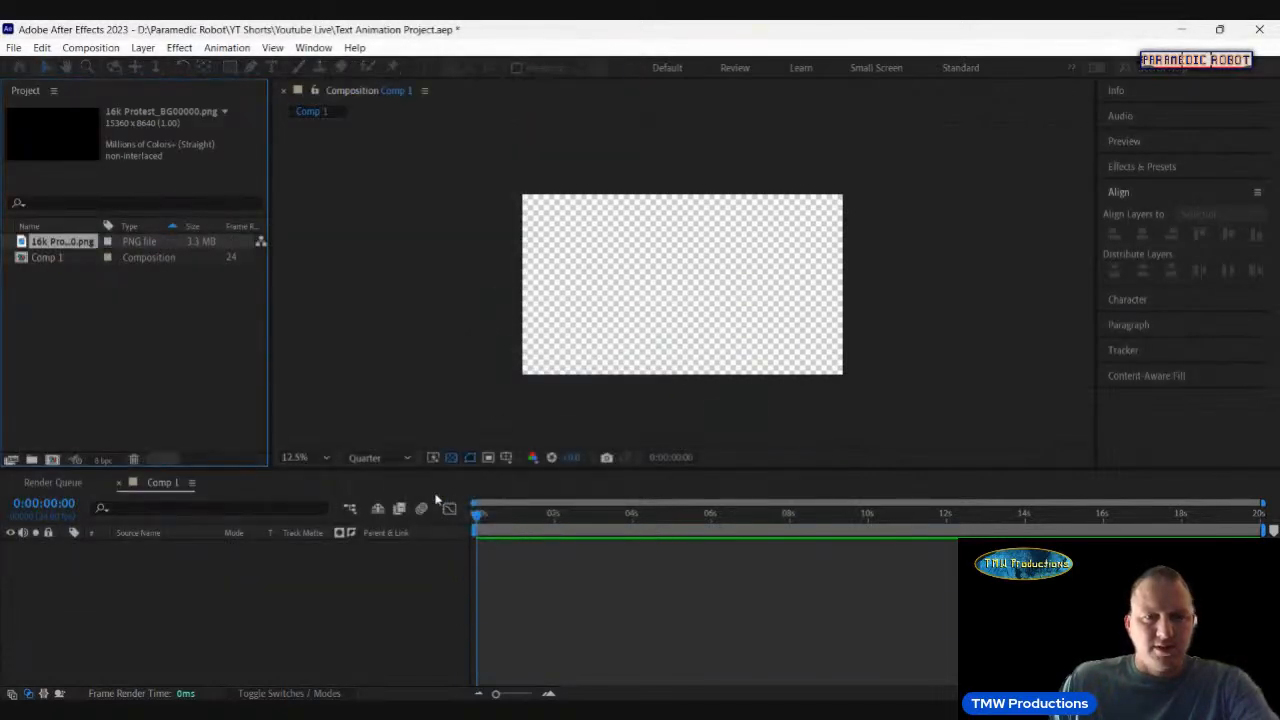
# Add the imported 16k Protest_BG00000 image to the Comp 1 timeline as a layer.
pyautogui.click(98, 271)
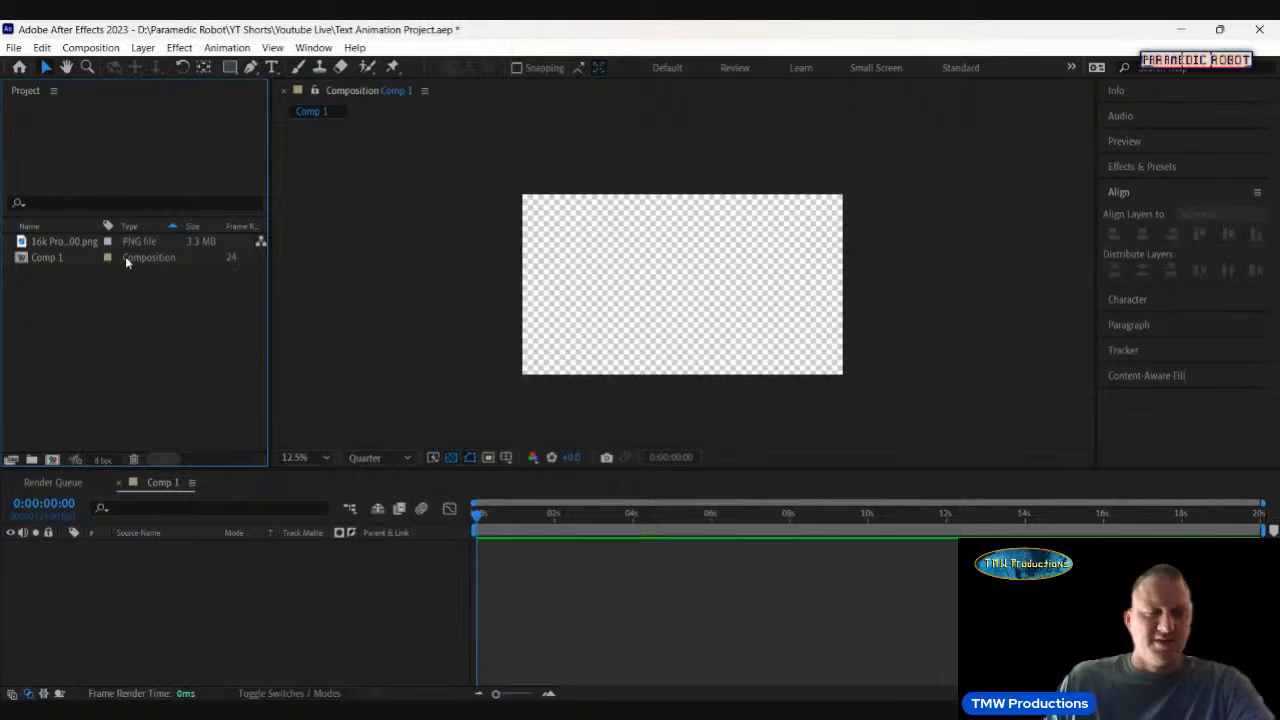
pyautogui.click(138, 259)
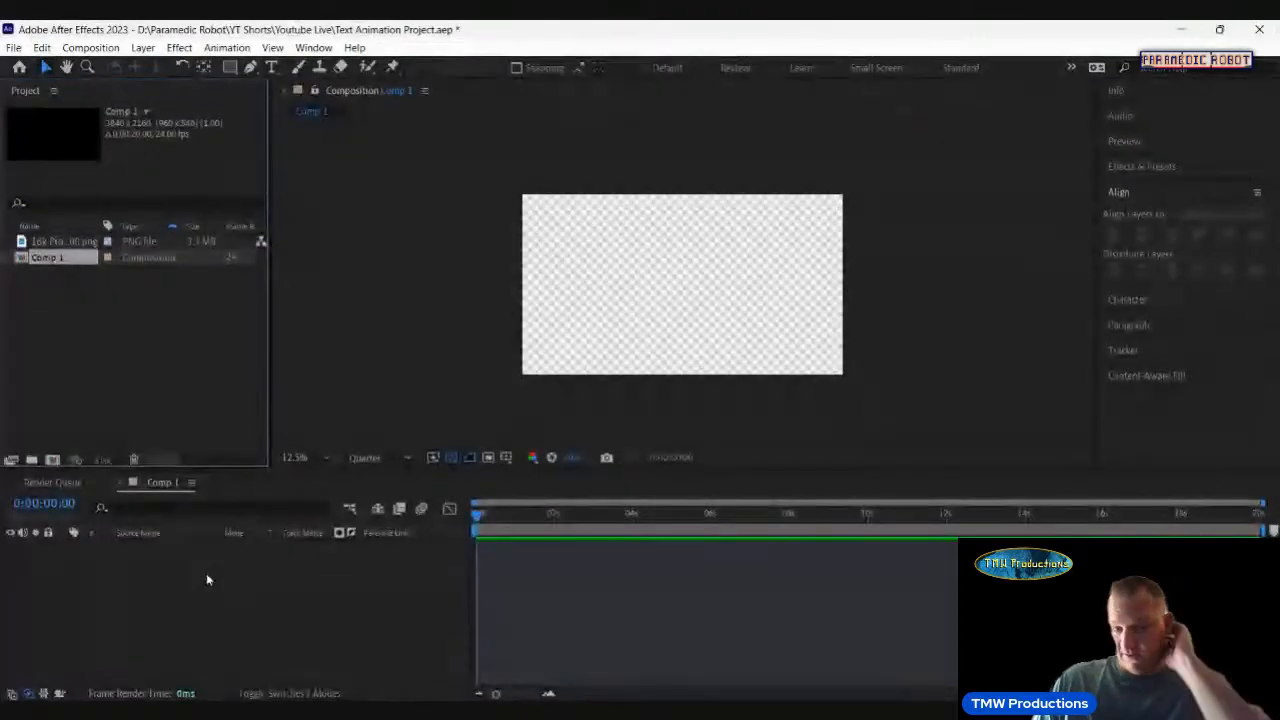
pyautogui.click(149, 243)
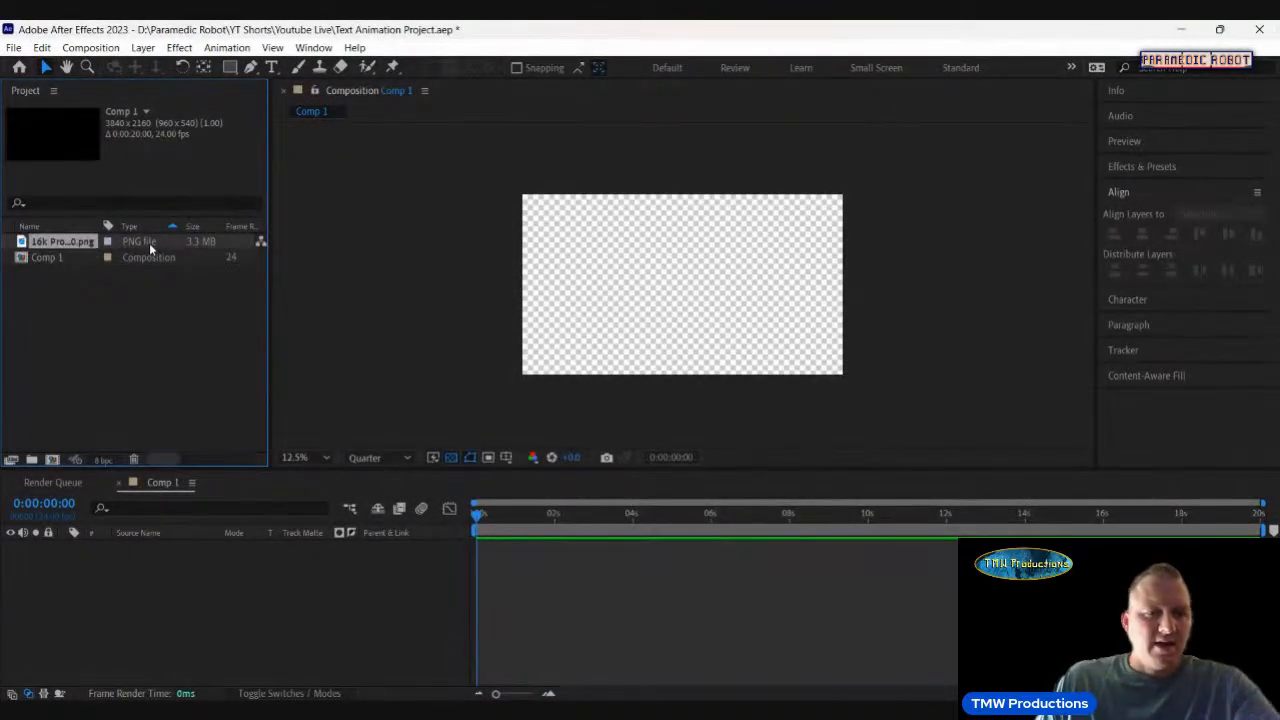
pyautogui.moveTo(149, 243); pyautogui.dragTo(177, 557)
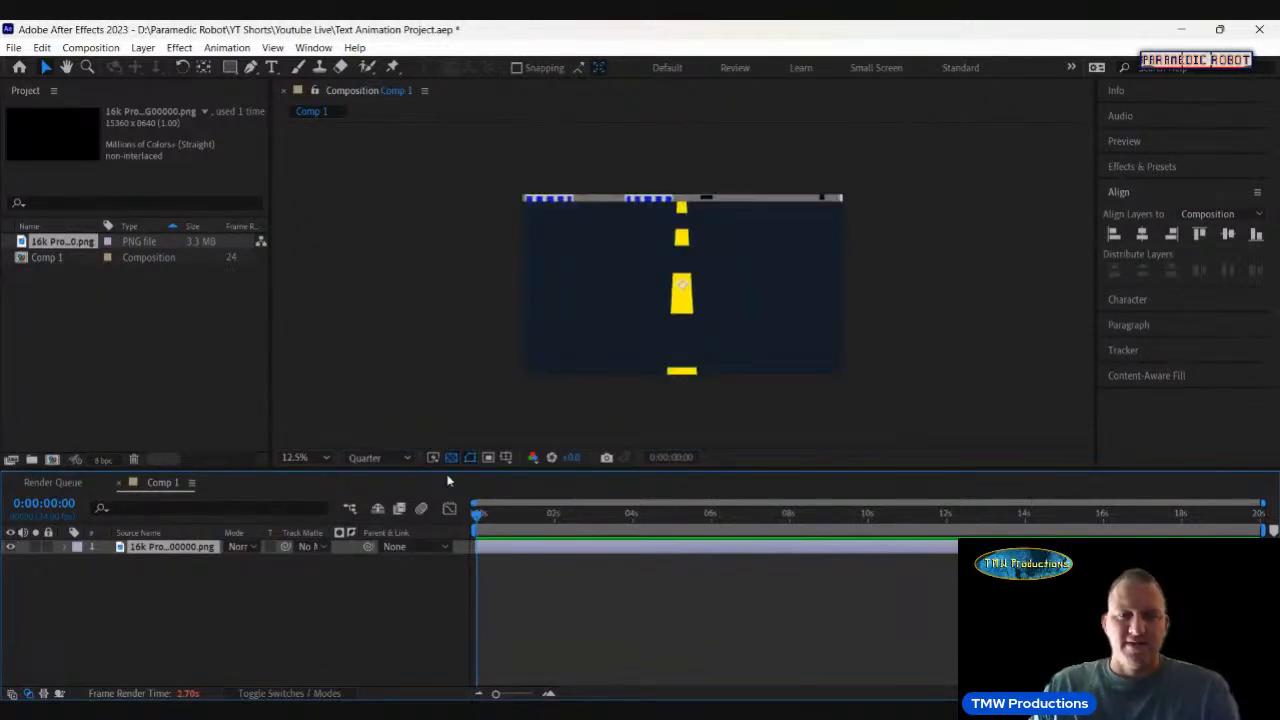
# Scale the street background layer to 25% in its Transform properties and deselect it.
pyautogui.click(65, 548)
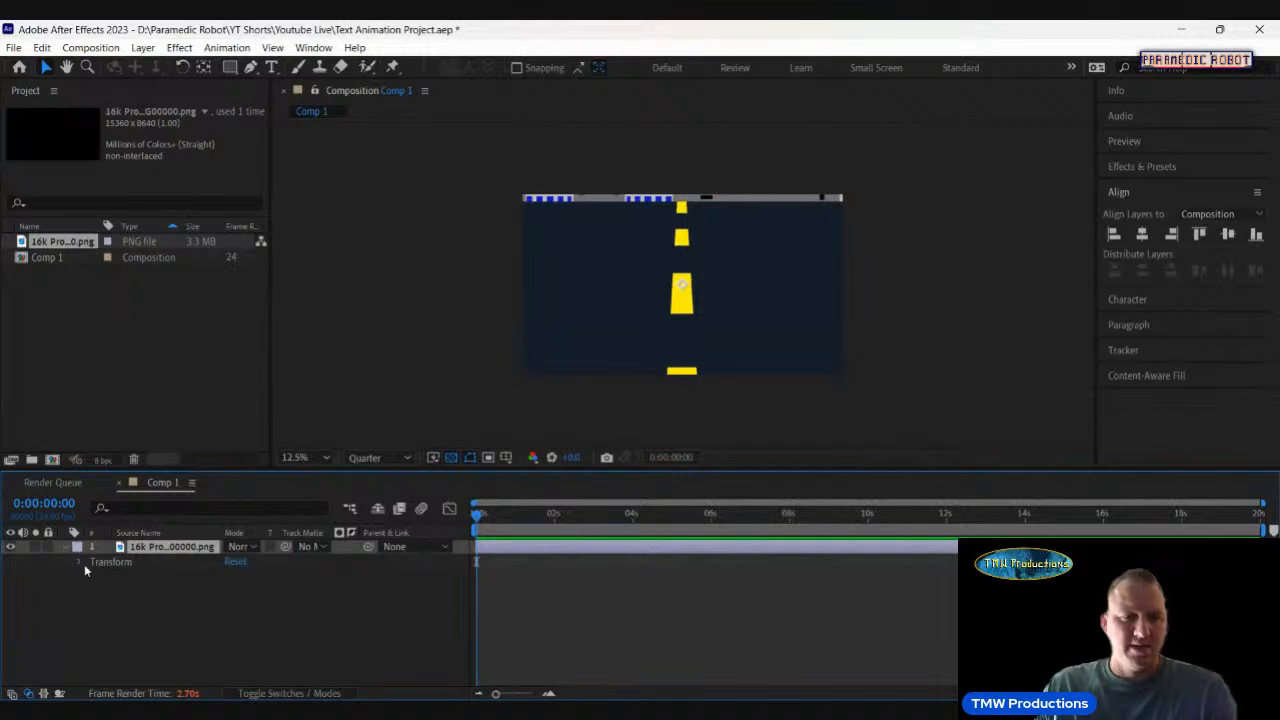
pyautogui.click(78, 562)
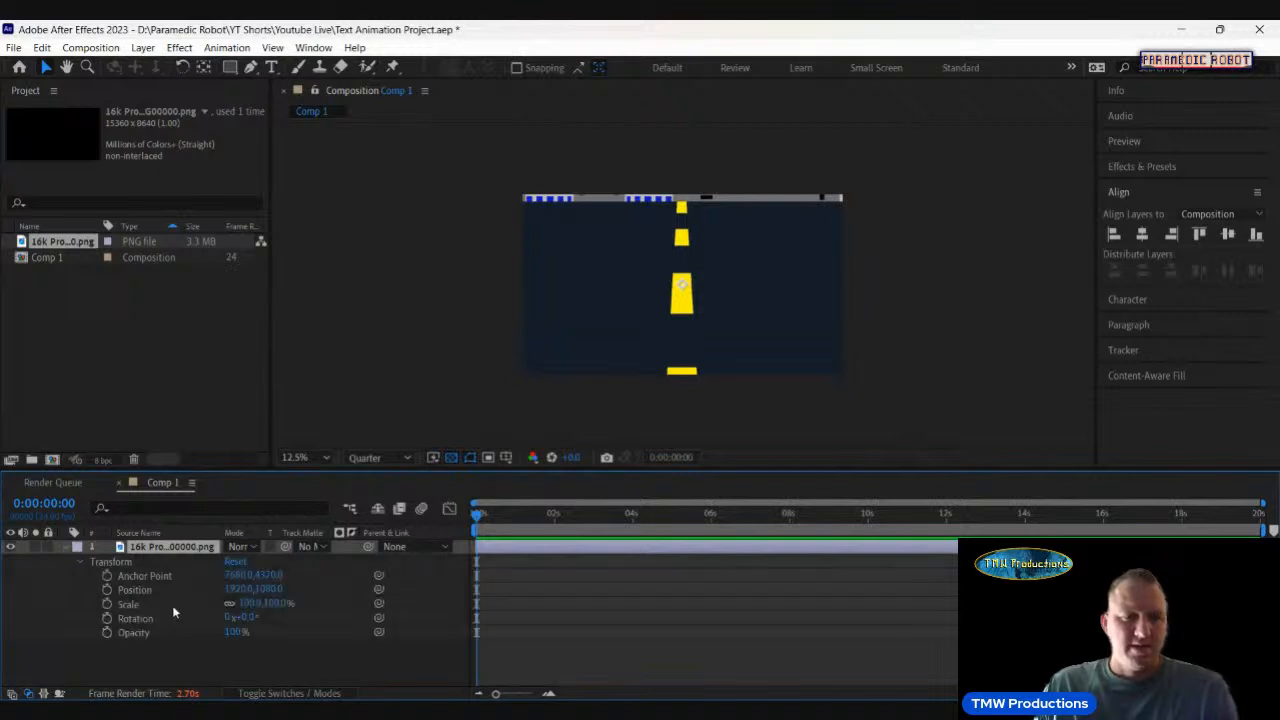
pyautogui.click(248, 604)
pyautogui.write('25')
pyautogui.press('Return')
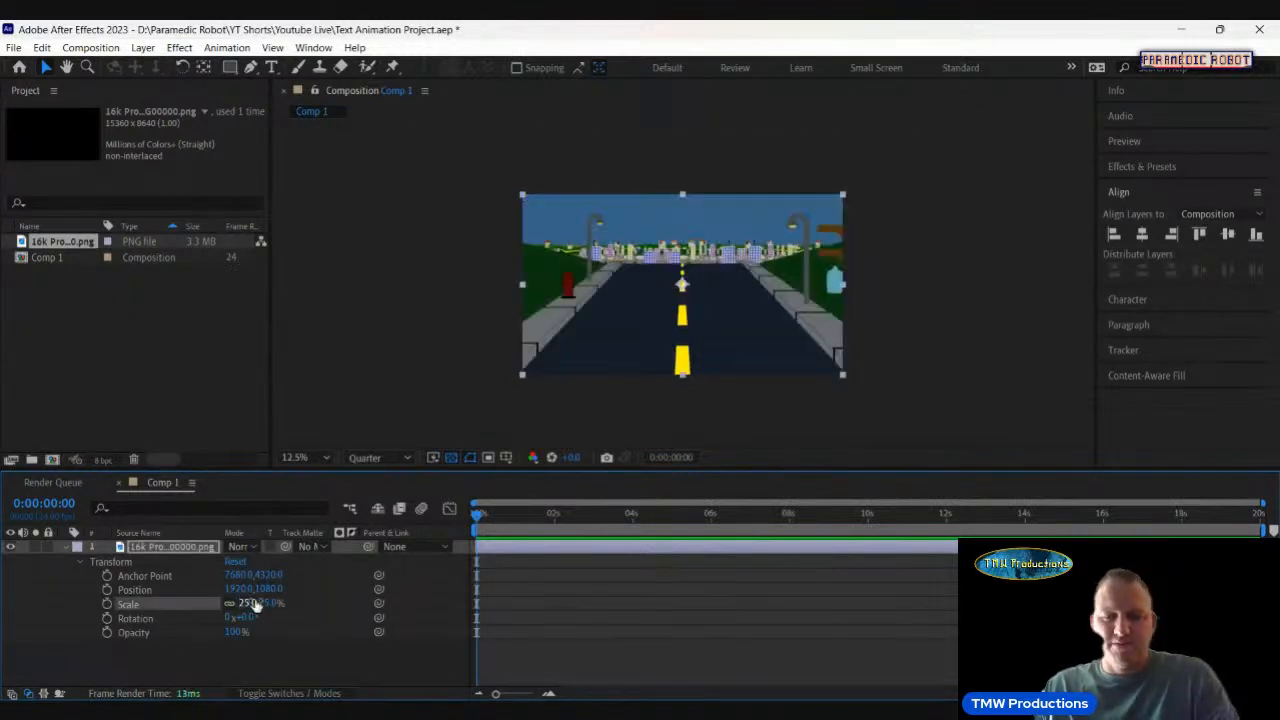
pyautogui.click(602, 578)
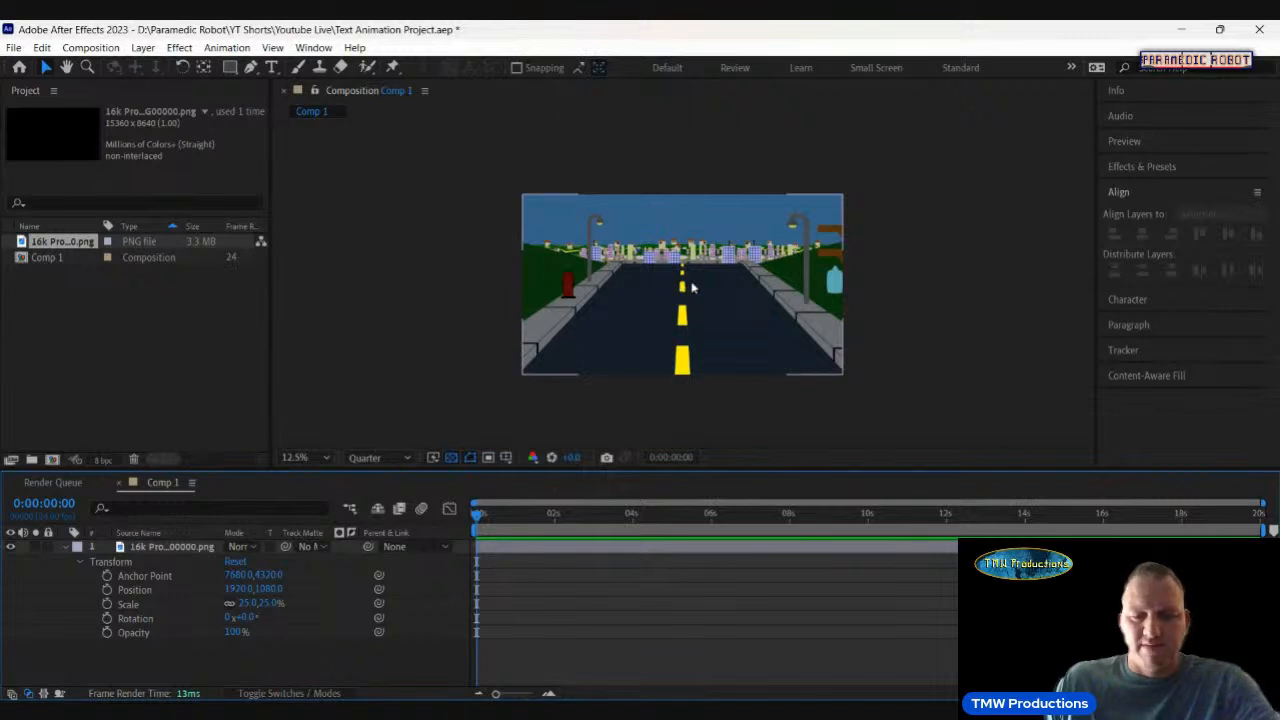
# Collapse the street background layer's properties and add a new text layer reading "when idiots drive".
pyautogui.scroll(1, 692, 286)
pyautogui.scroll(-1, 692, 286)
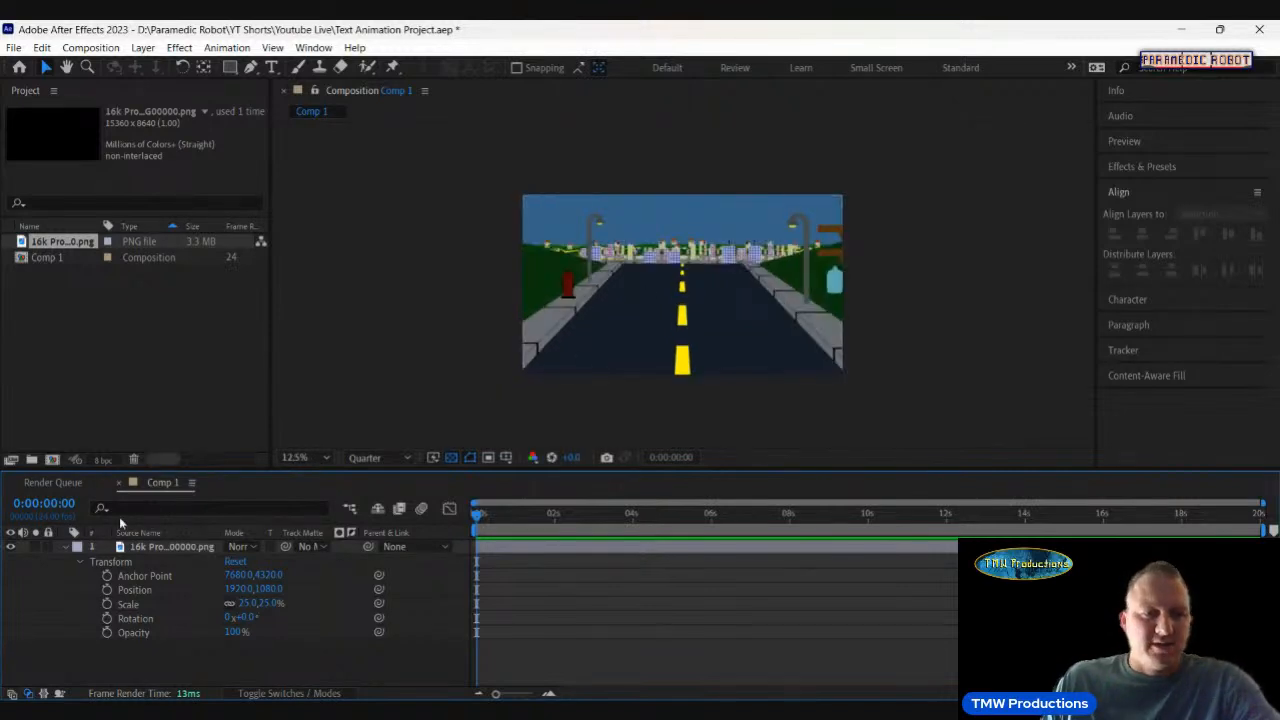
pyautogui.click(66, 547)
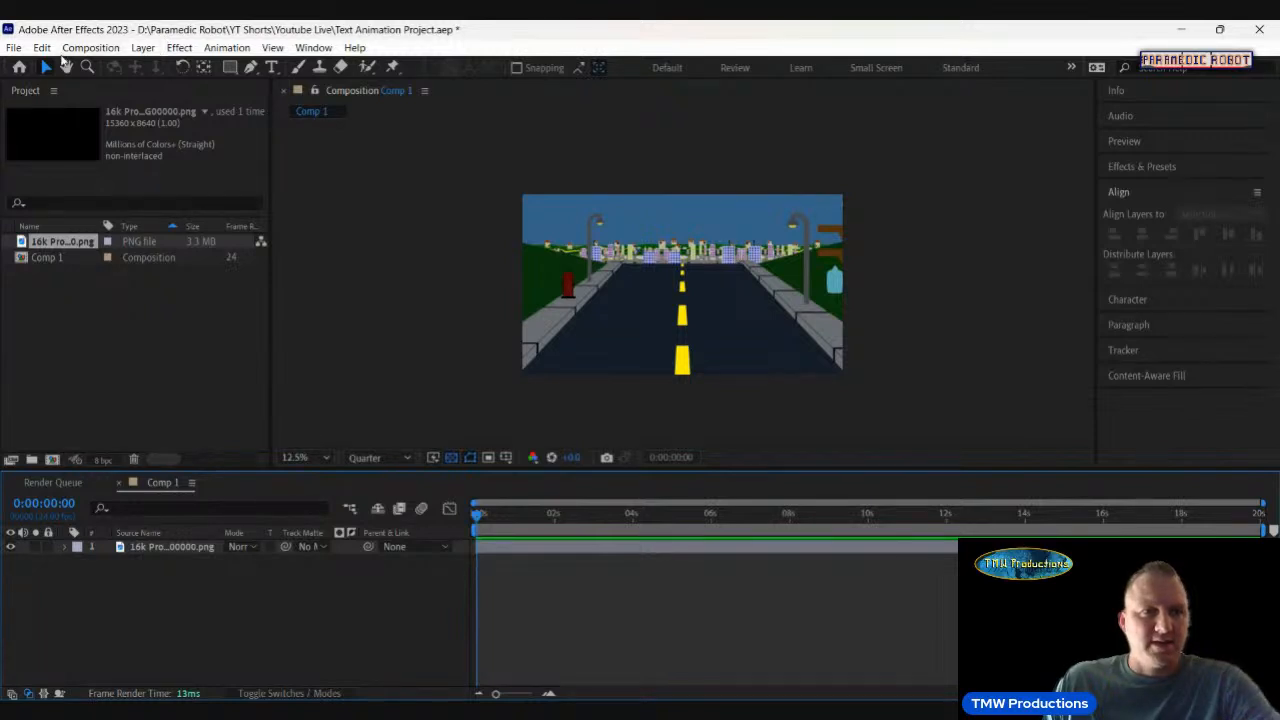
pyautogui.click(143, 48)
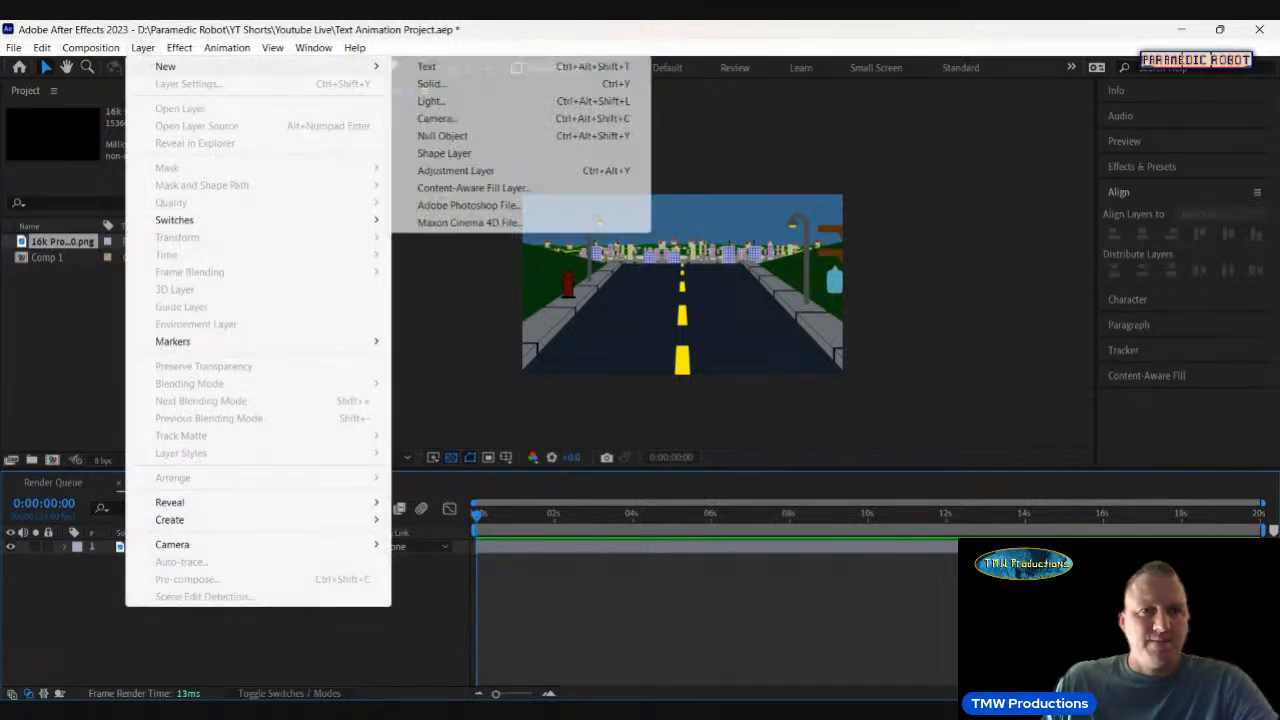
pyautogui.moveTo(166, 66)
pyautogui.click(426, 66)
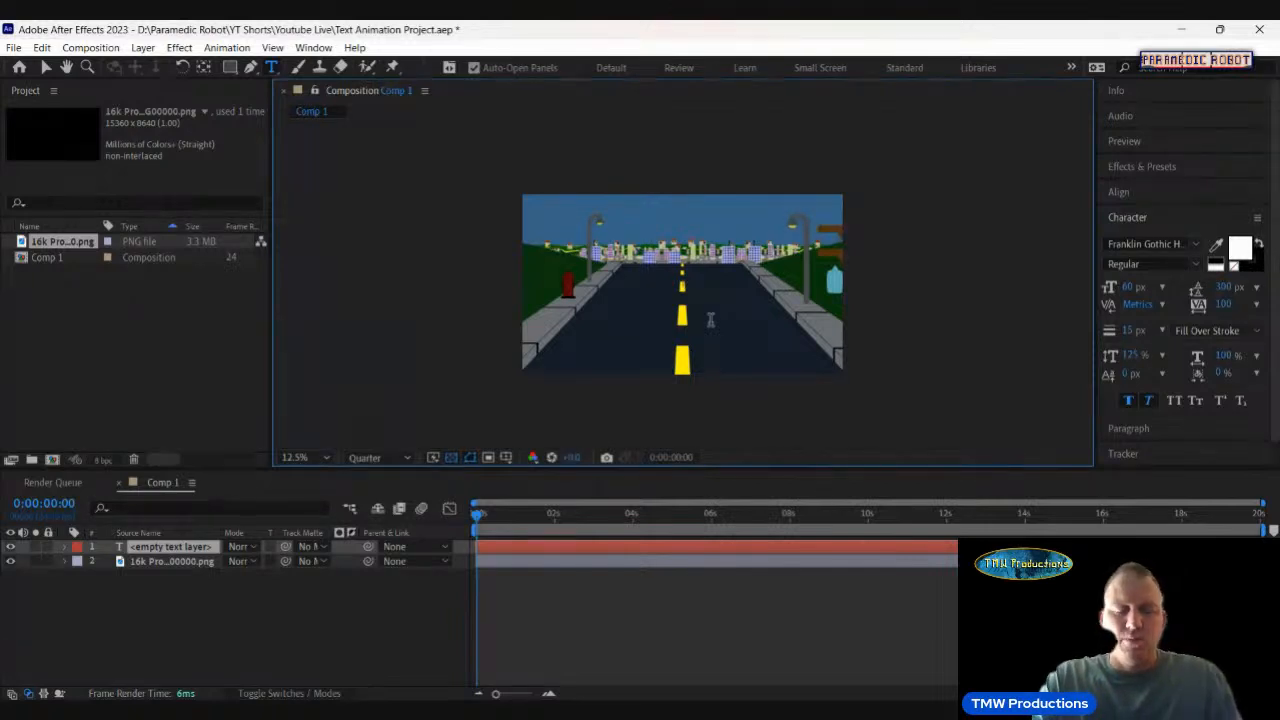
pyautogui.write('whe')
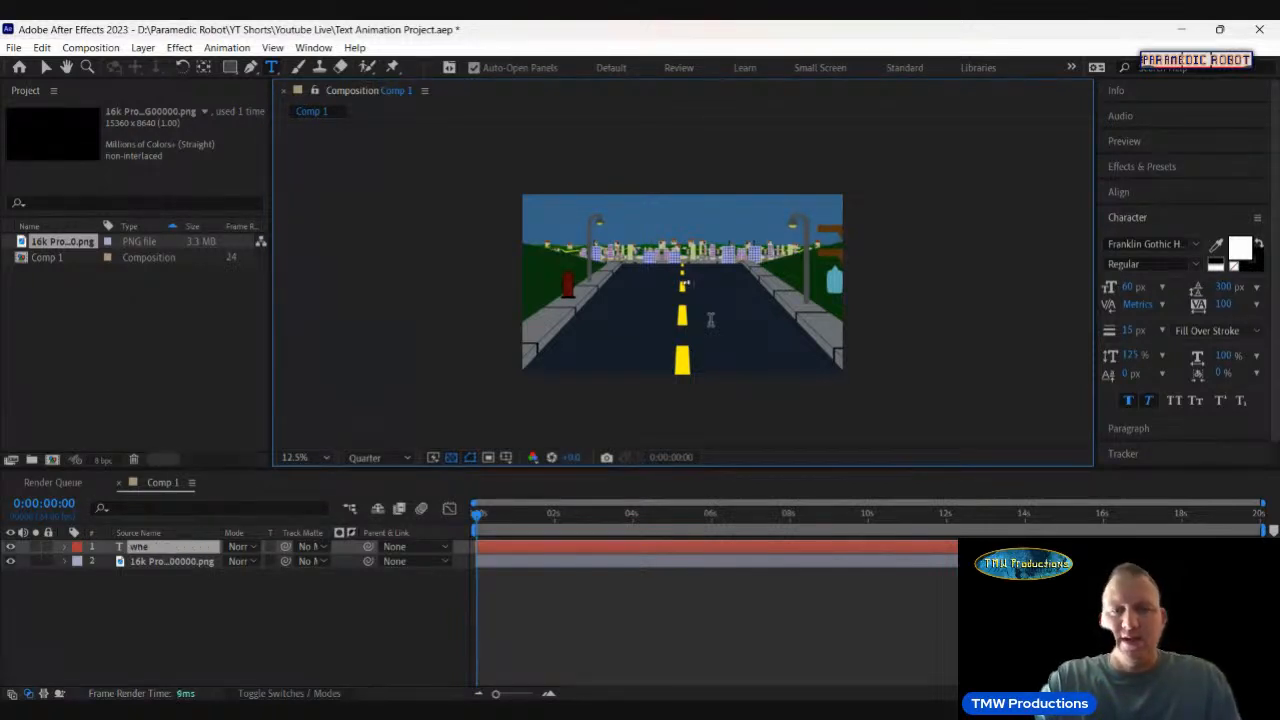
pyautogui.write('n idle')
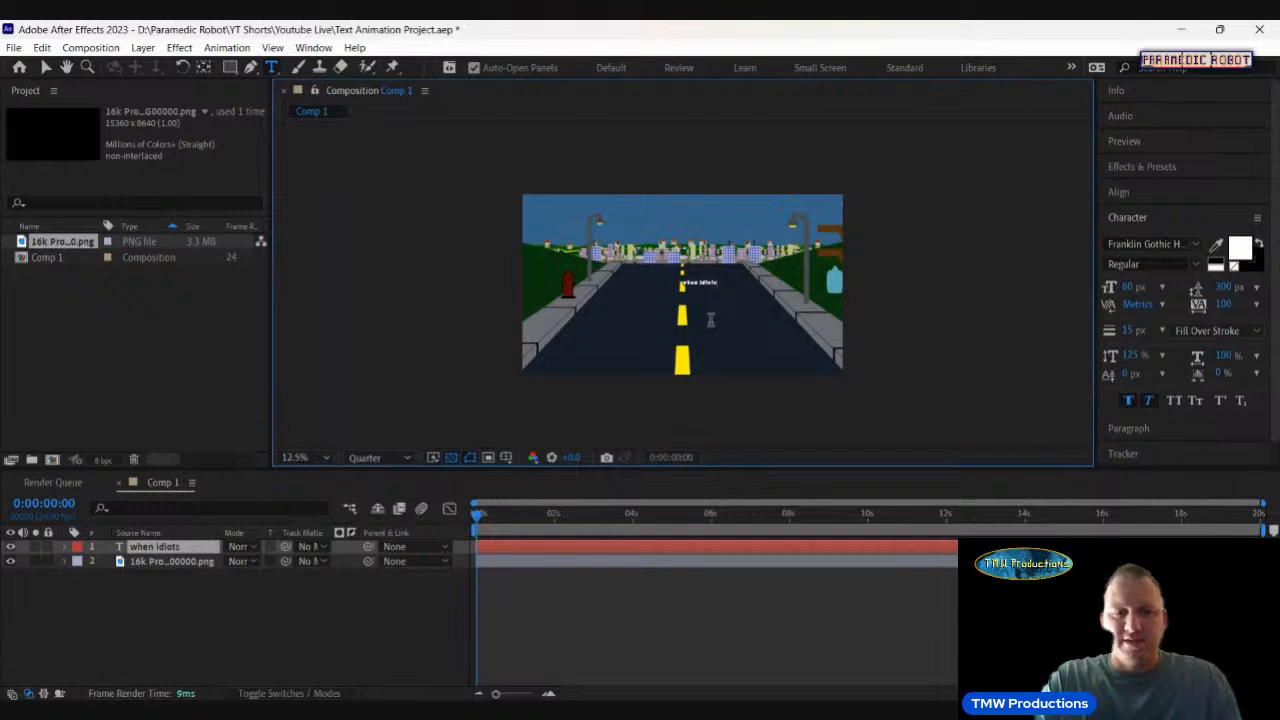
pyautogui.write('ts drive')
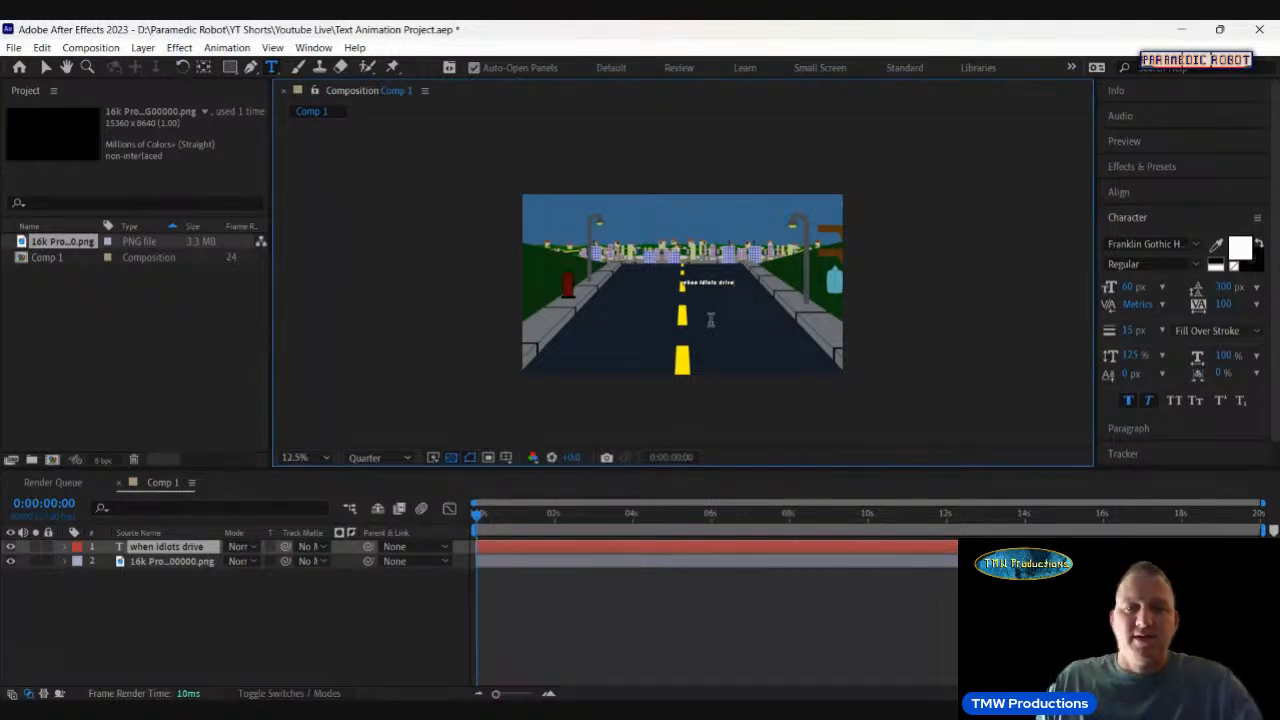
pyautogui.click(273, 602)
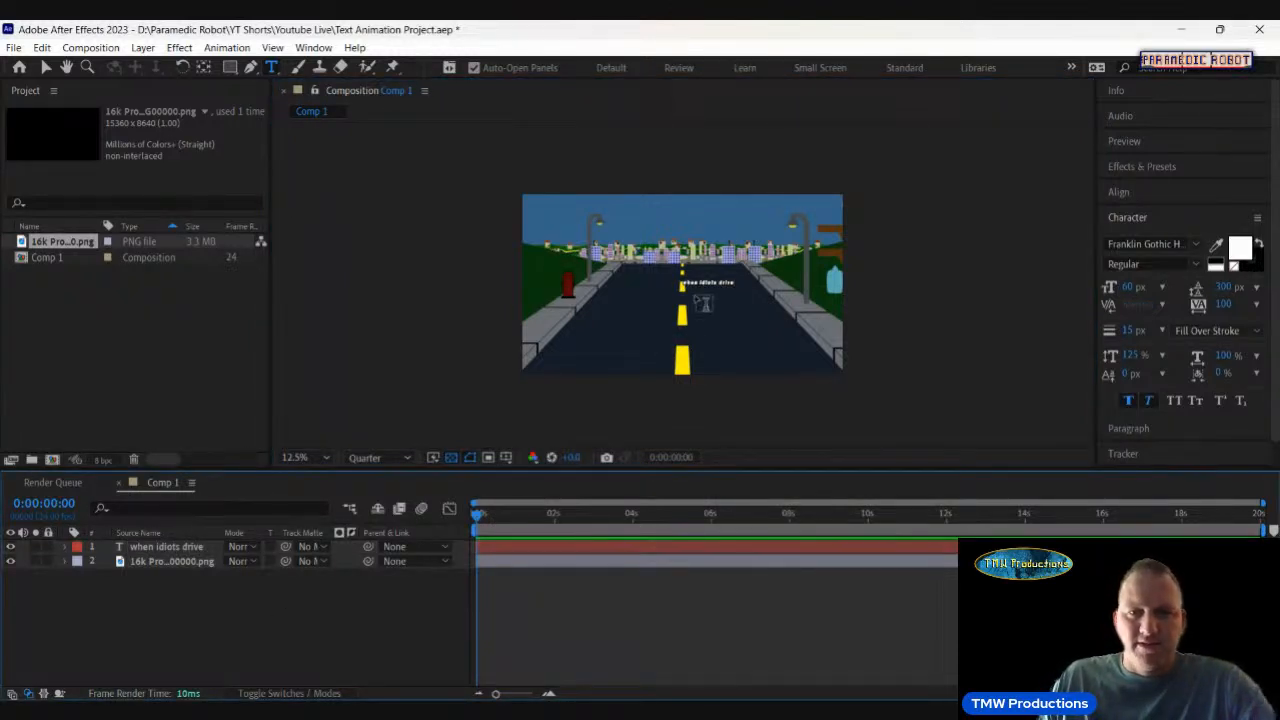
# Enlarge the "when idiots drive" text to 188 px and centre its layer horizontally in the composition.
pyautogui.tripleClick(708, 283)
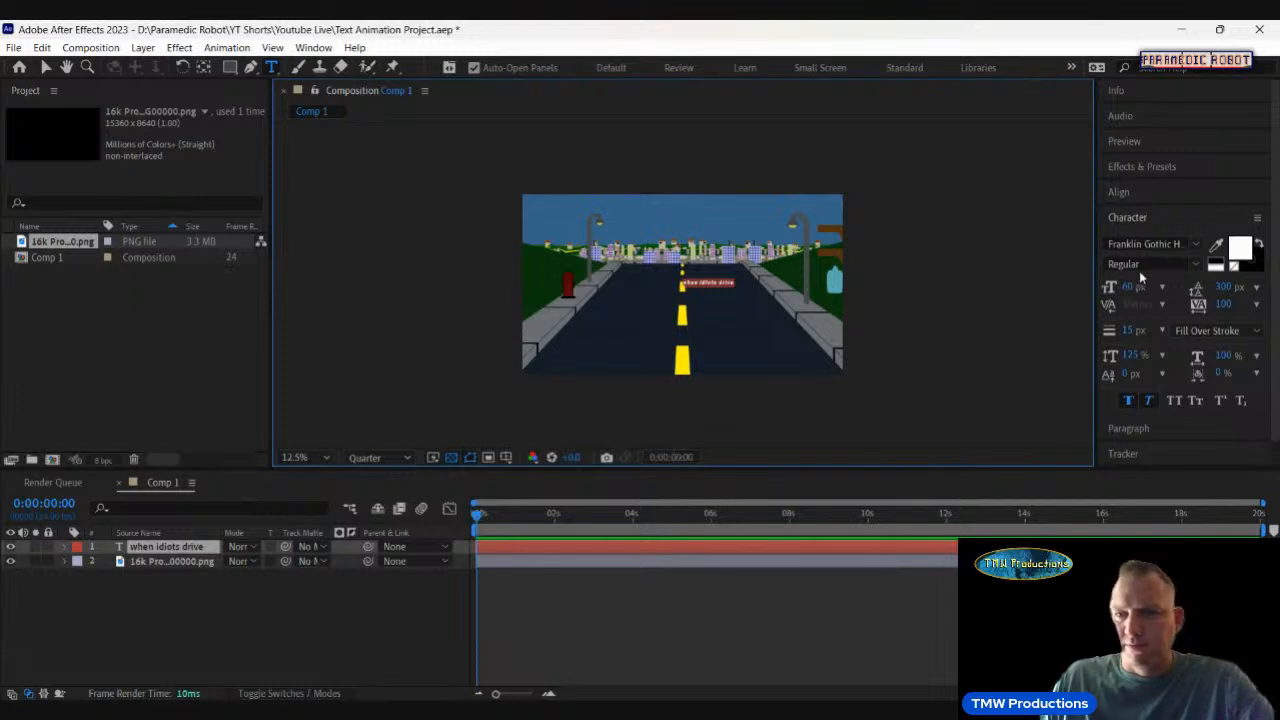
pyautogui.moveTo(1133, 287); pyautogui.dragTo(1190, 286)
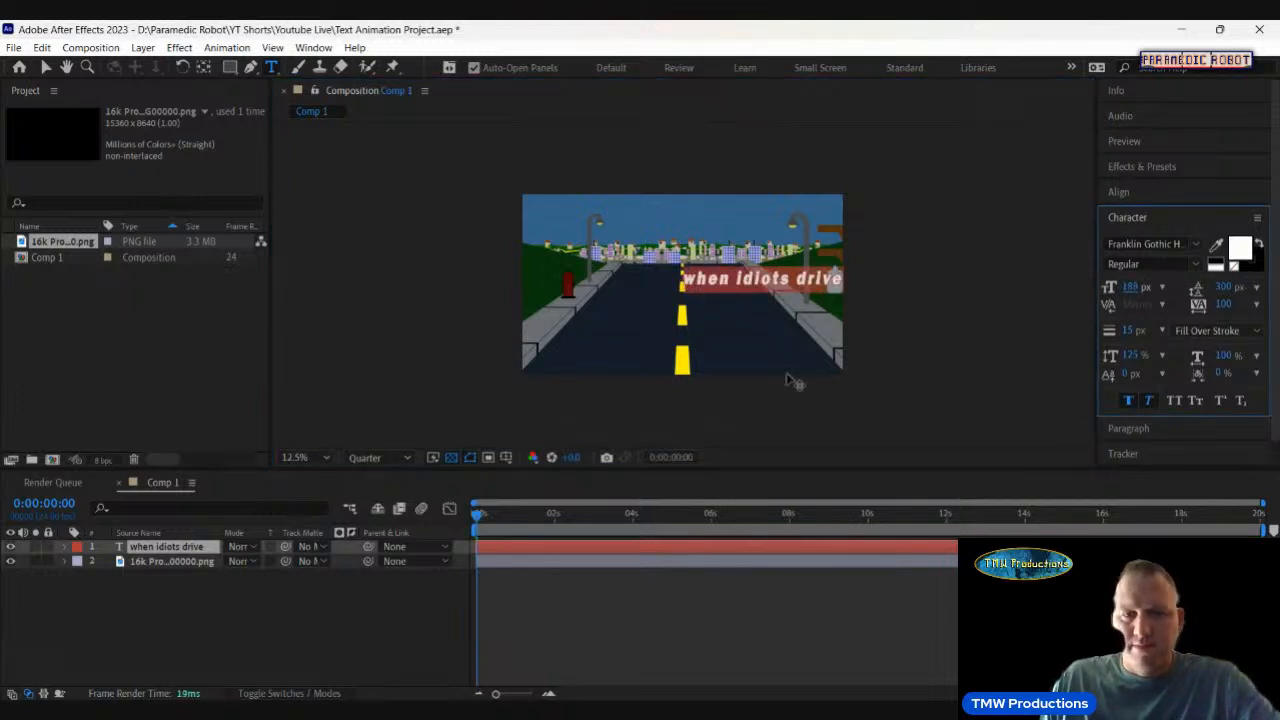
pyautogui.click(175, 552)
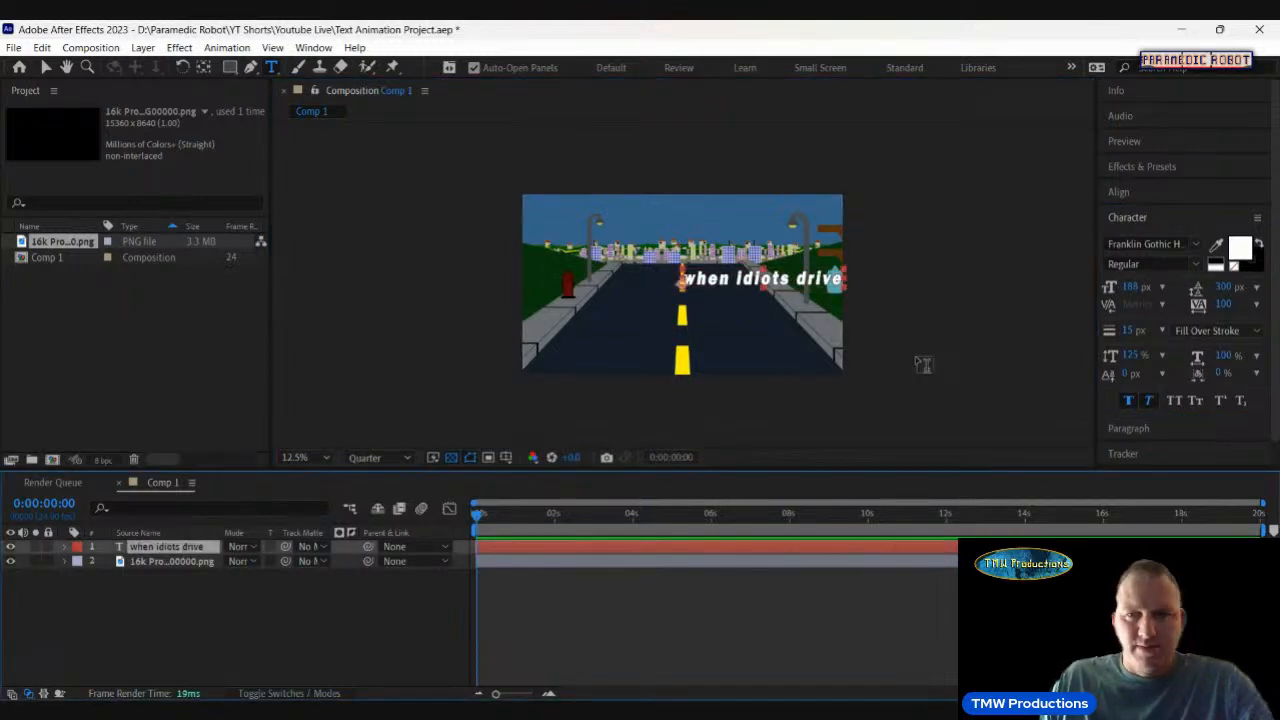
pyautogui.click(1121, 191)
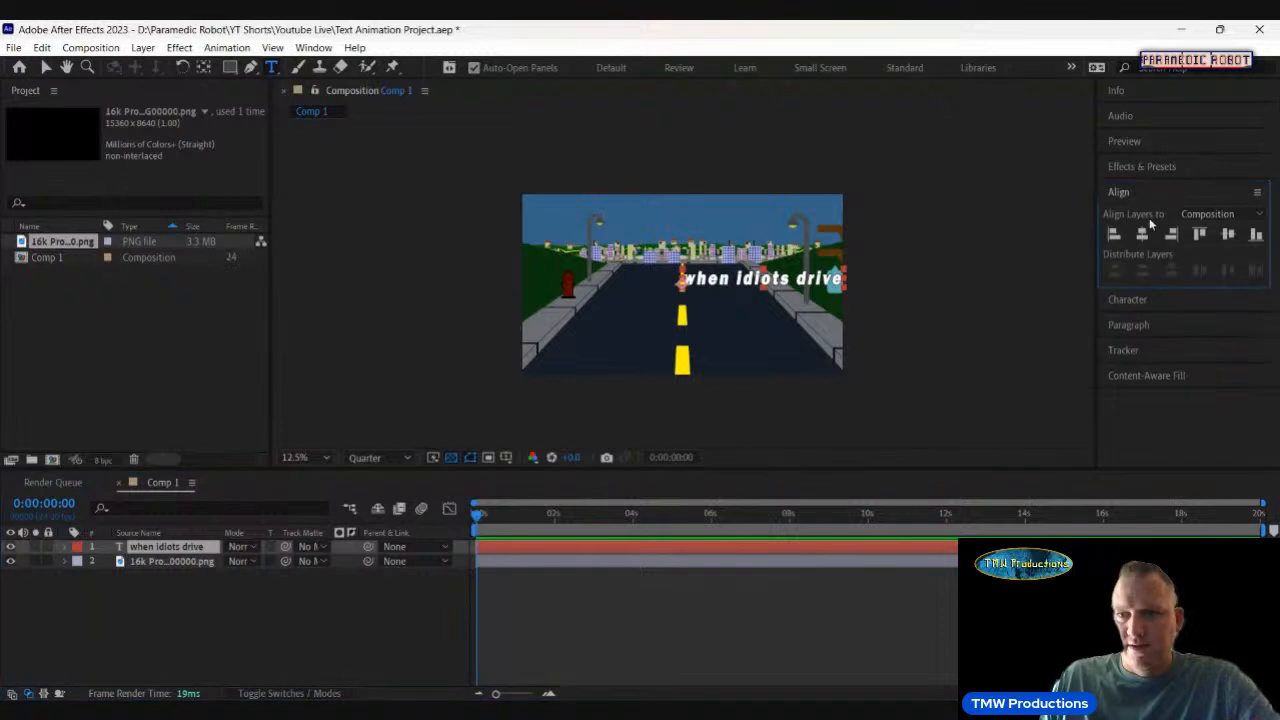
pyautogui.click(1143, 234)
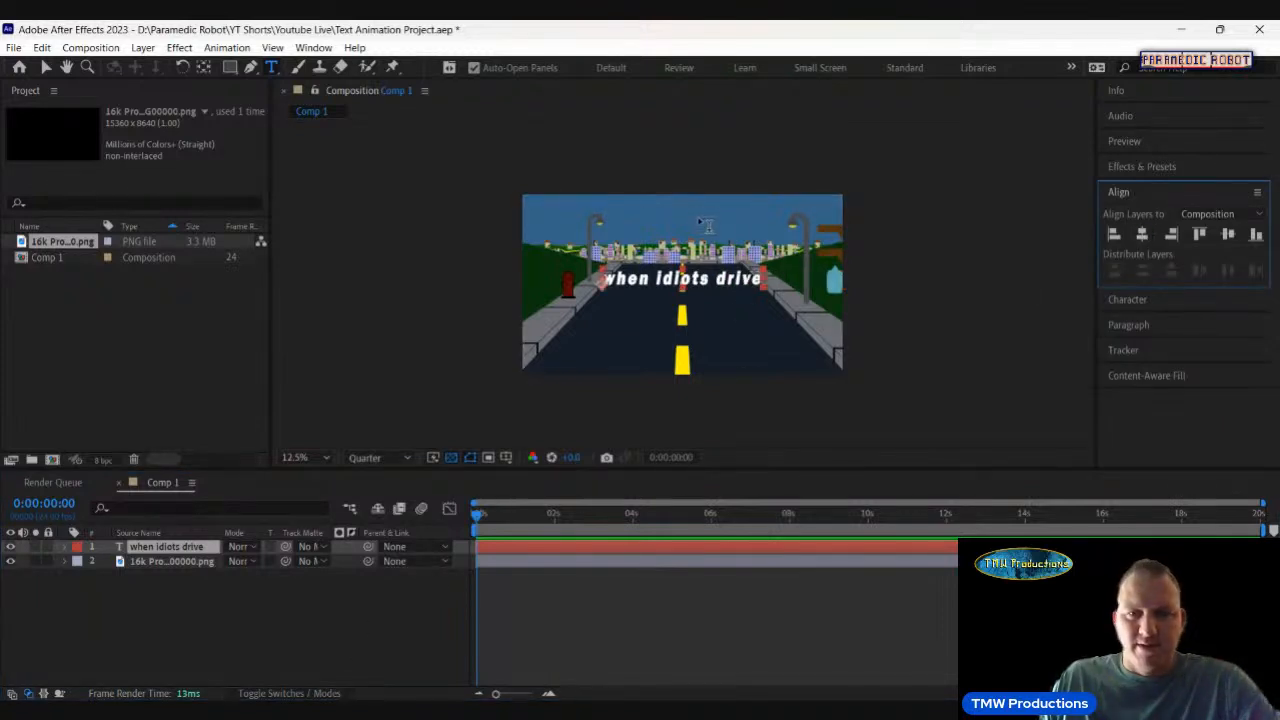
# Replace the layer's text with "WHEN IDIOTS DRIVE" in capital letters.
pyautogui.tripleClick(646, 278)
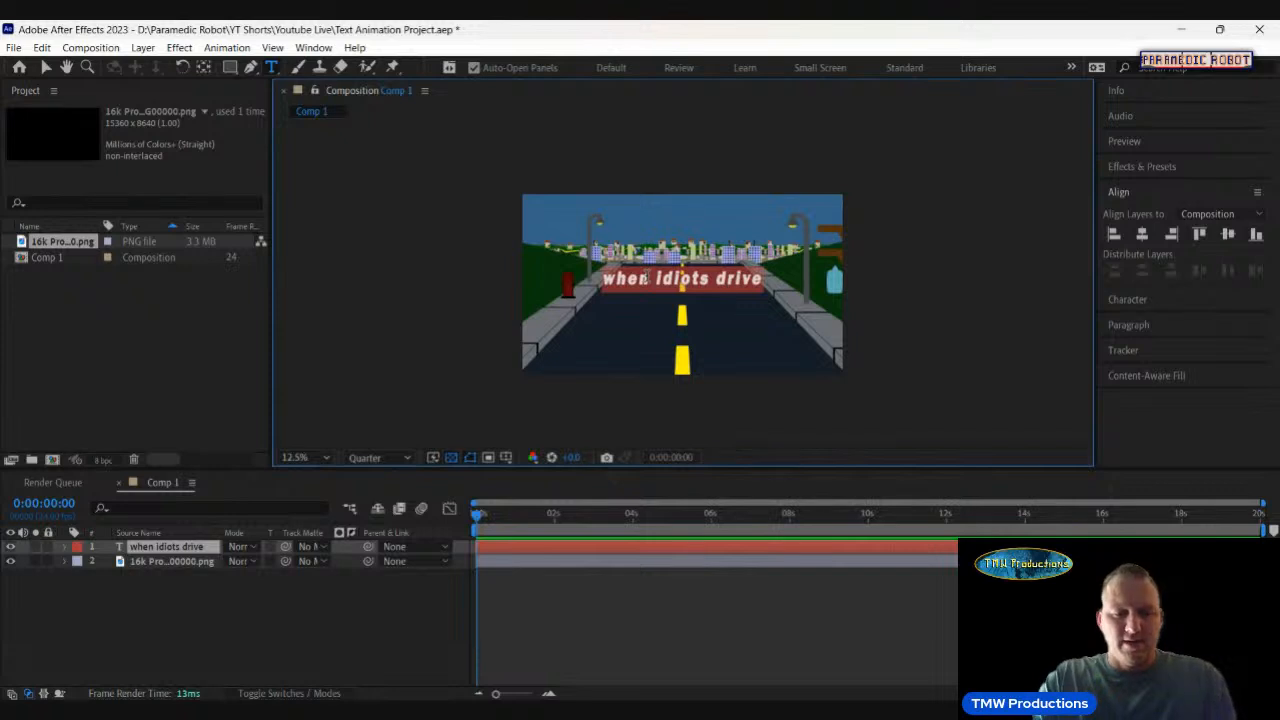
pyautogui.write('WHEN IDIOT')
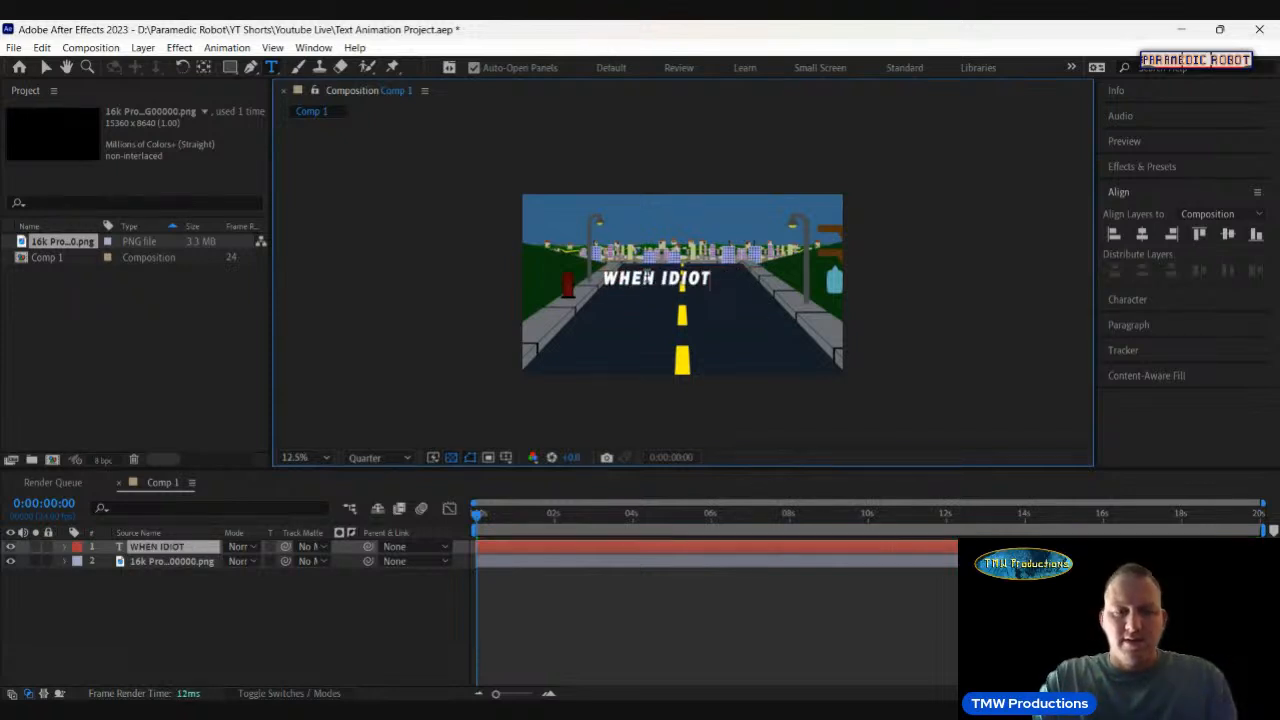
pyautogui.write('S DRIVE')
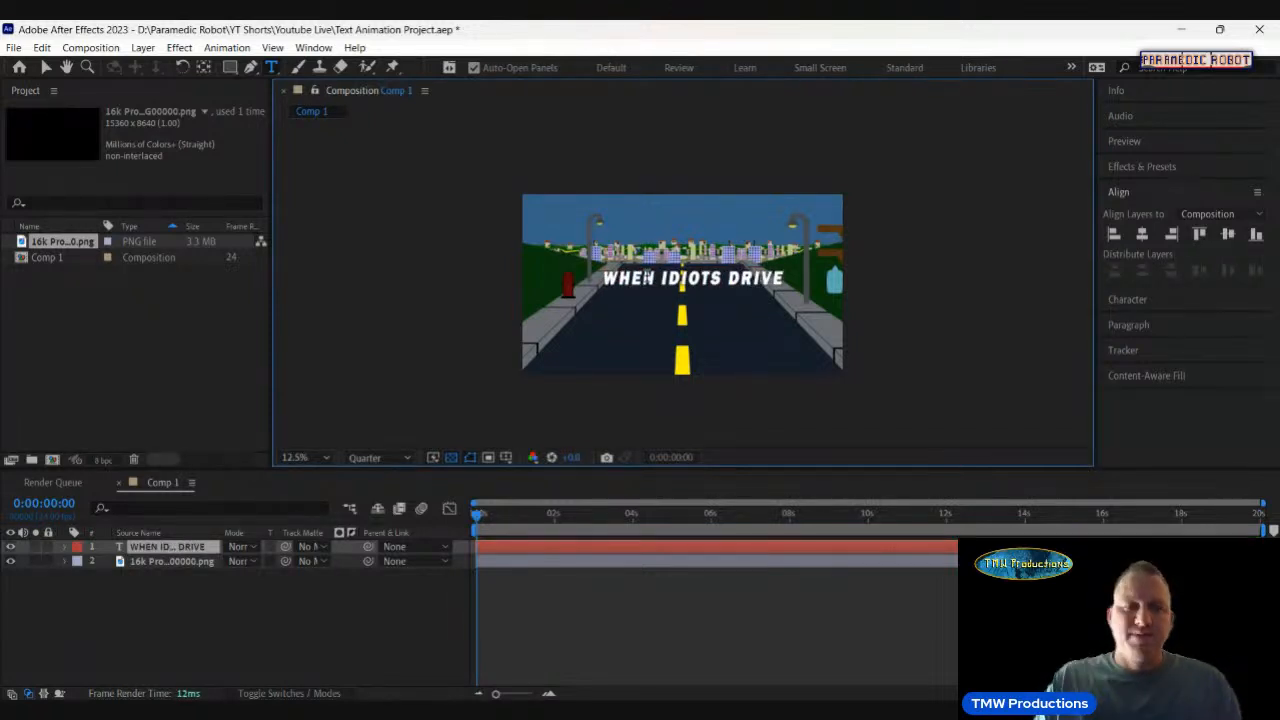
pyautogui.click(298, 590)
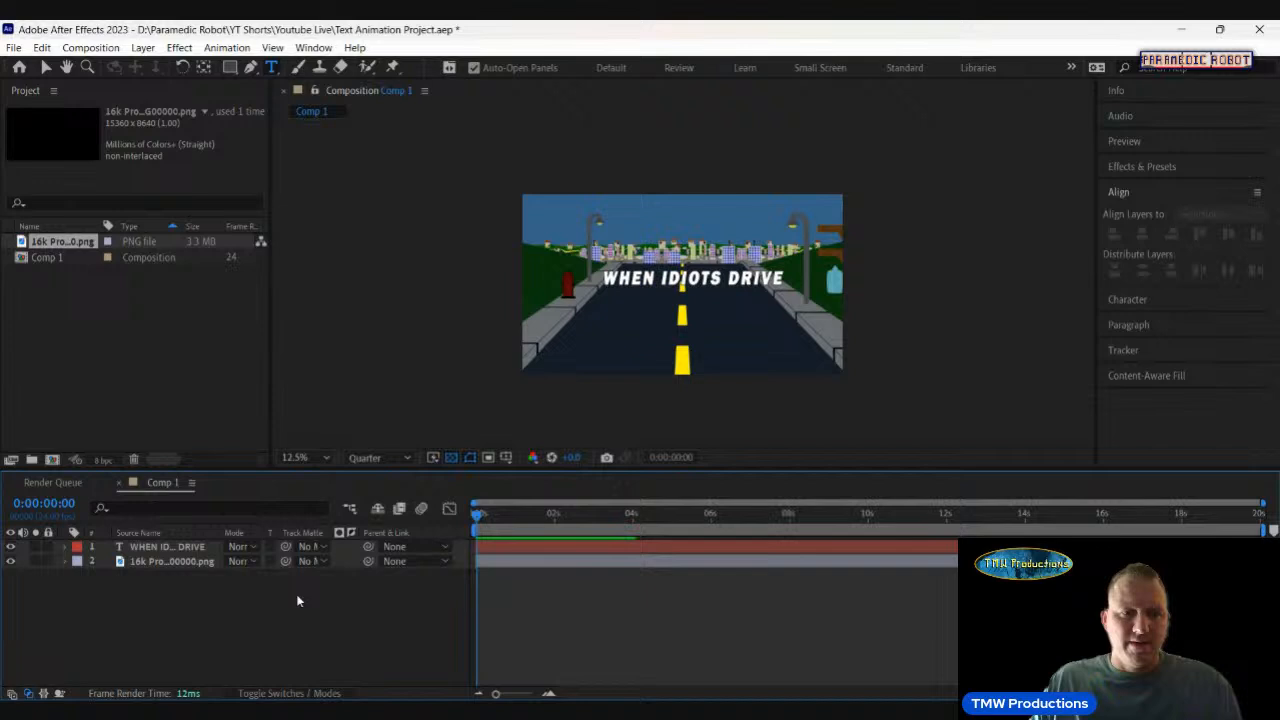
# Change the font of the WHEN IDIOTS DRIVE text to Cooper Black.
pyautogui.click(129, 547)
pyautogui.click(649, 276)
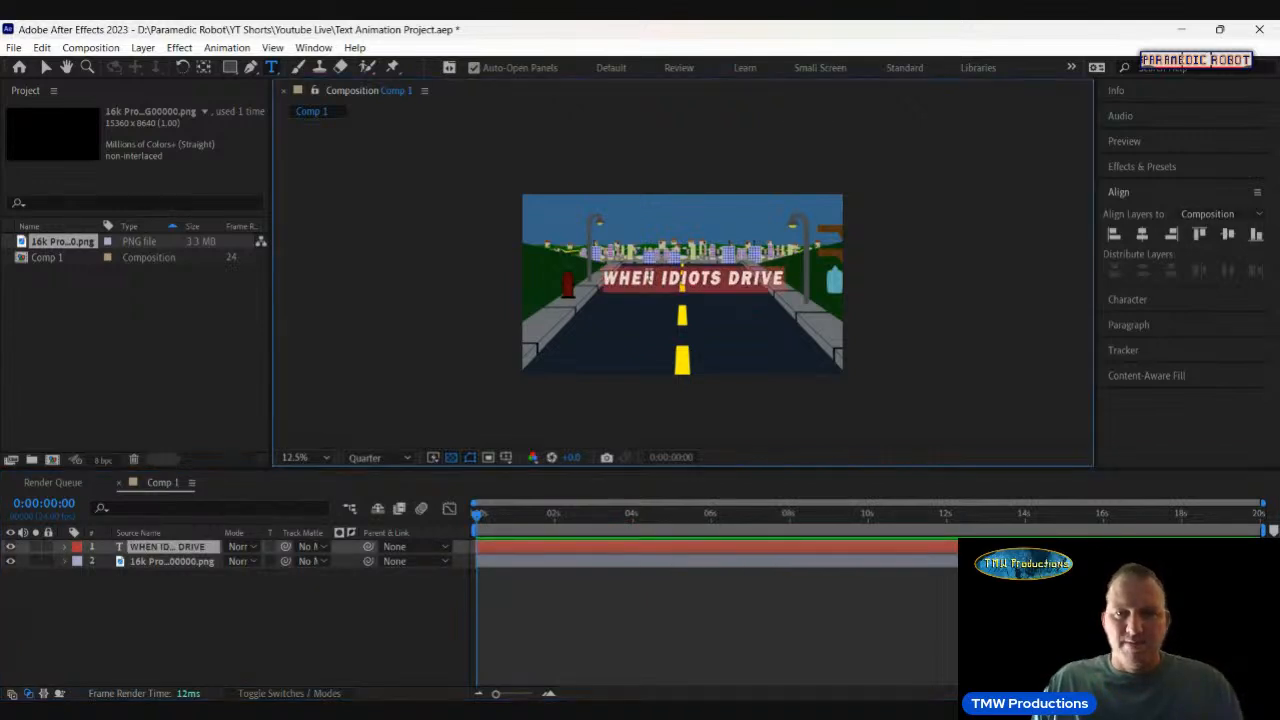
pyautogui.click(1140, 195)
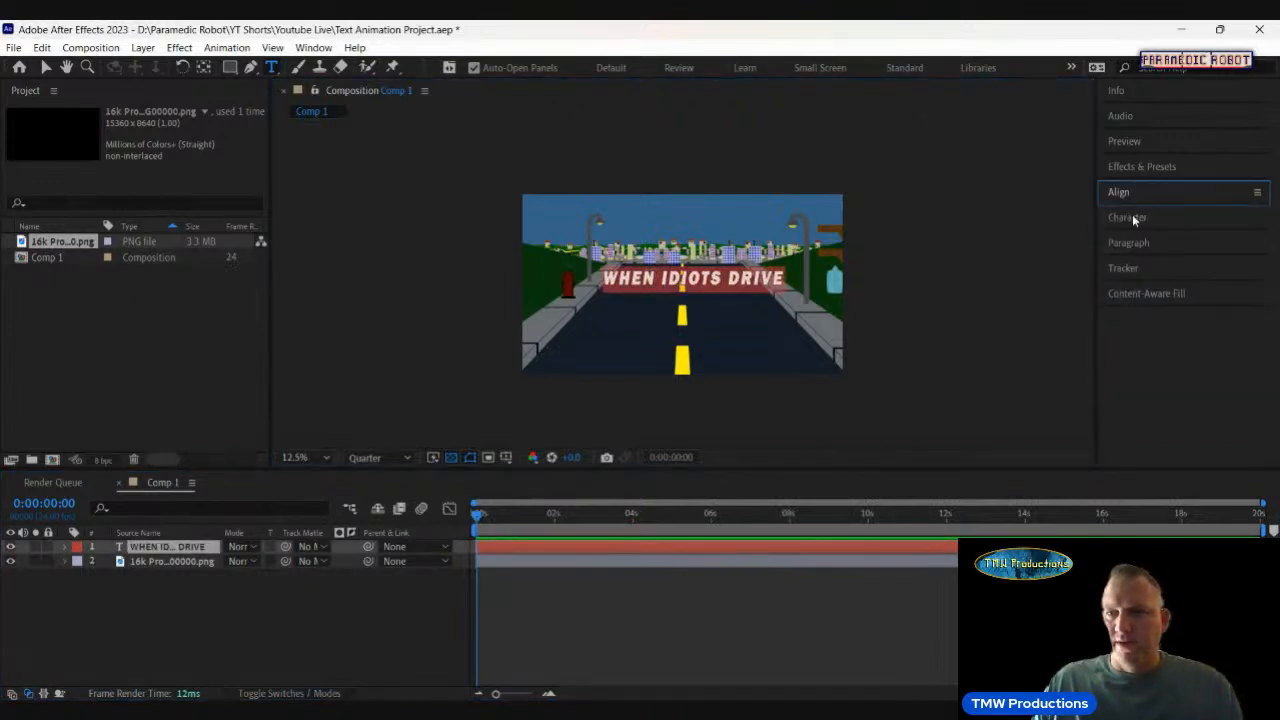
pyautogui.click(1132, 214)
pyautogui.click(1198, 247)
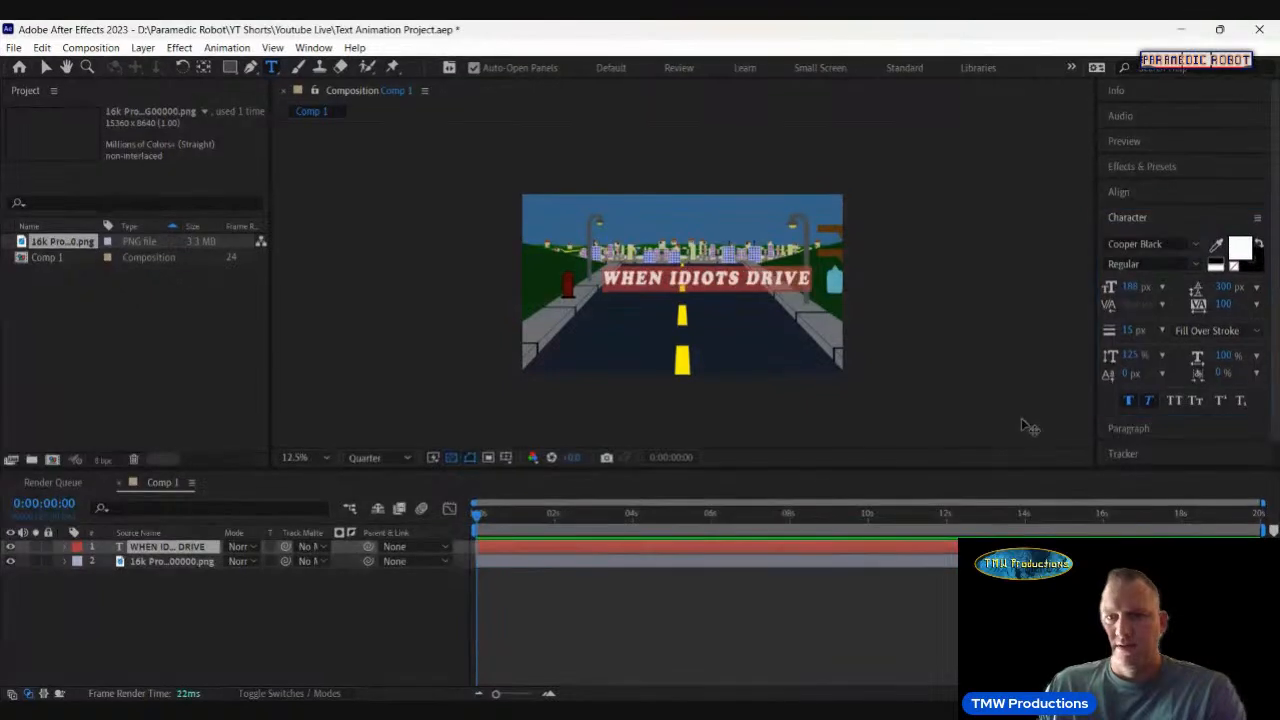
pyautogui.click(259, 631)
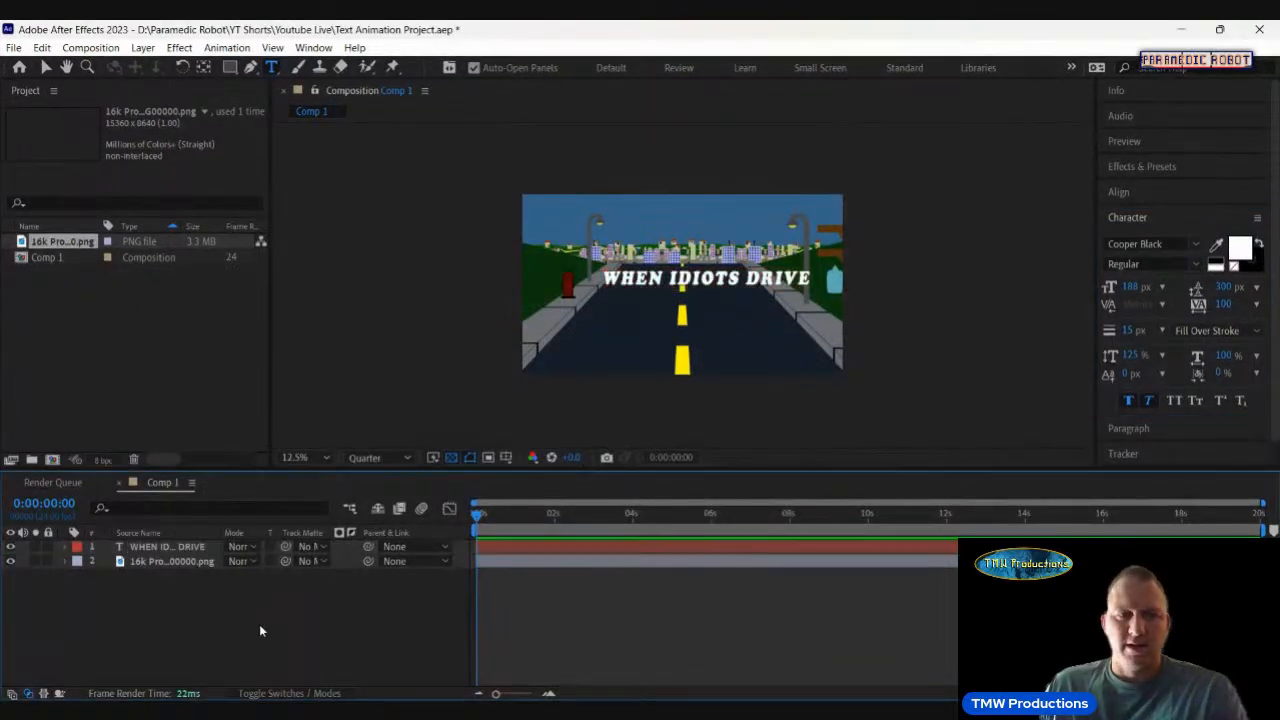
# Centre the WHEN IDIOTS DRIVE text layer horizontally in the composition again.
pyautogui.click(167, 547)
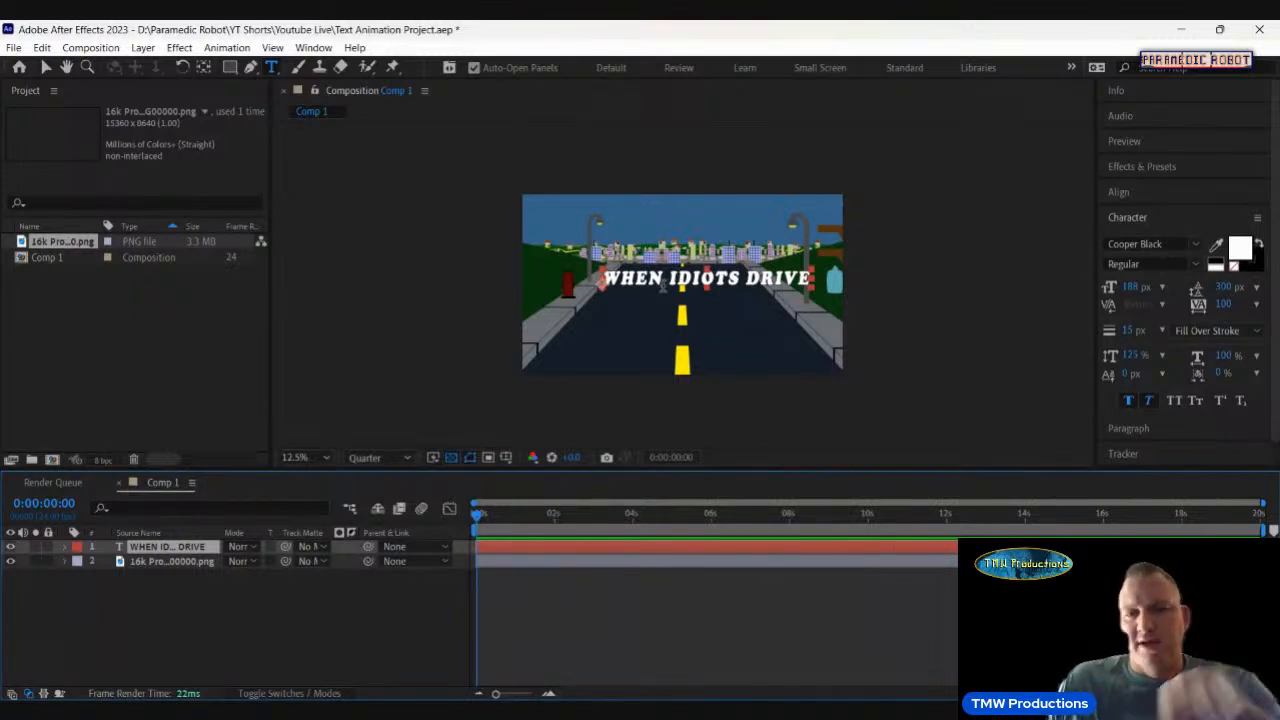
pyautogui.tripleClick(664, 280)
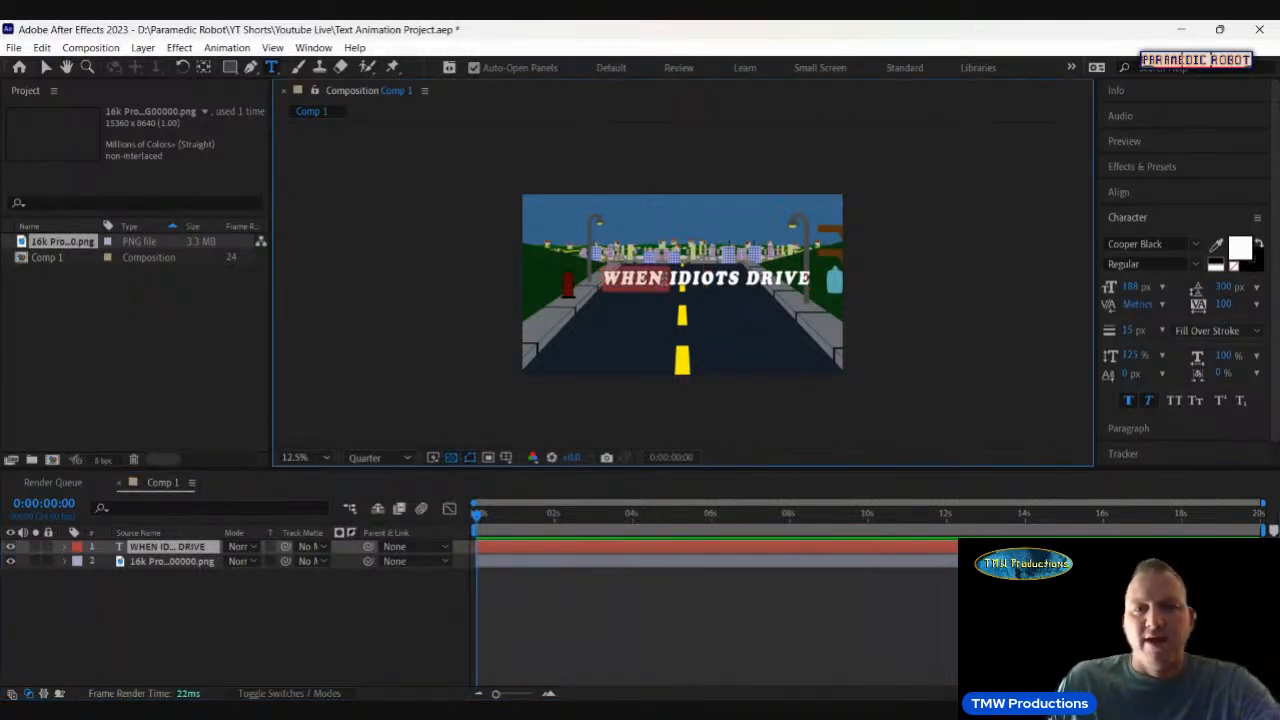
pyautogui.click(1147, 222)
pyautogui.click(1135, 194)
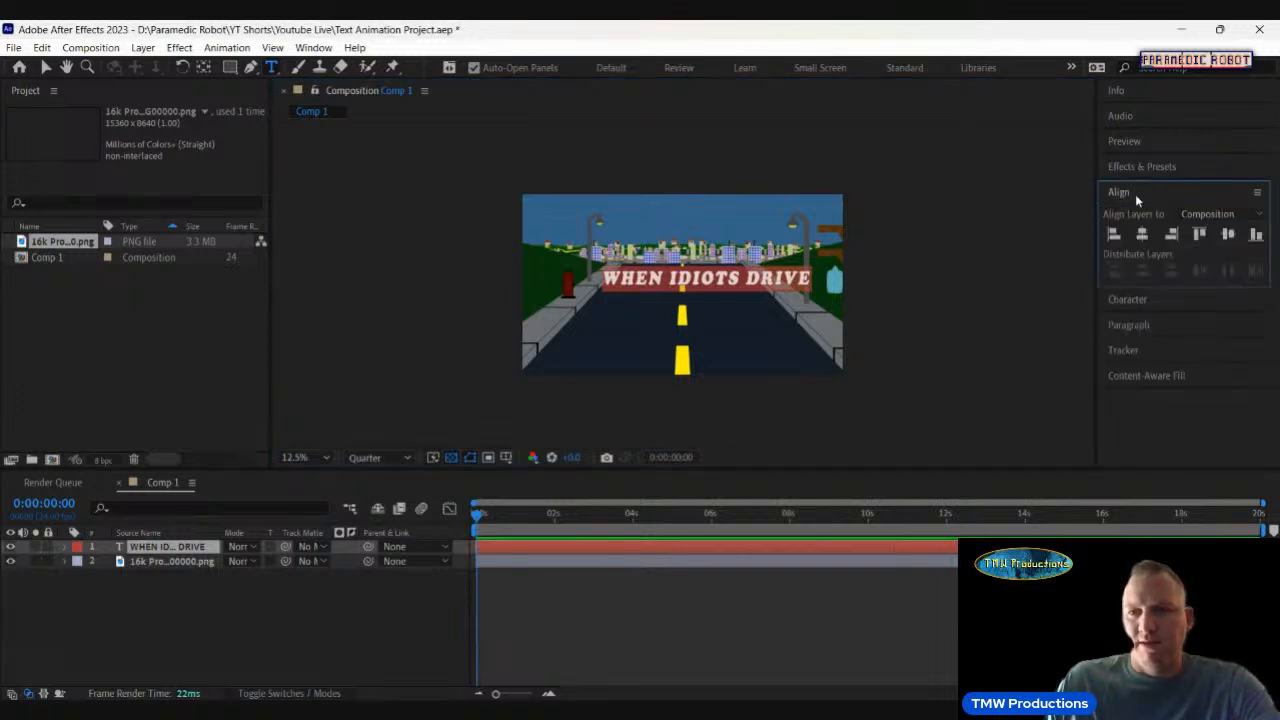
pyautogui.press('capslock')
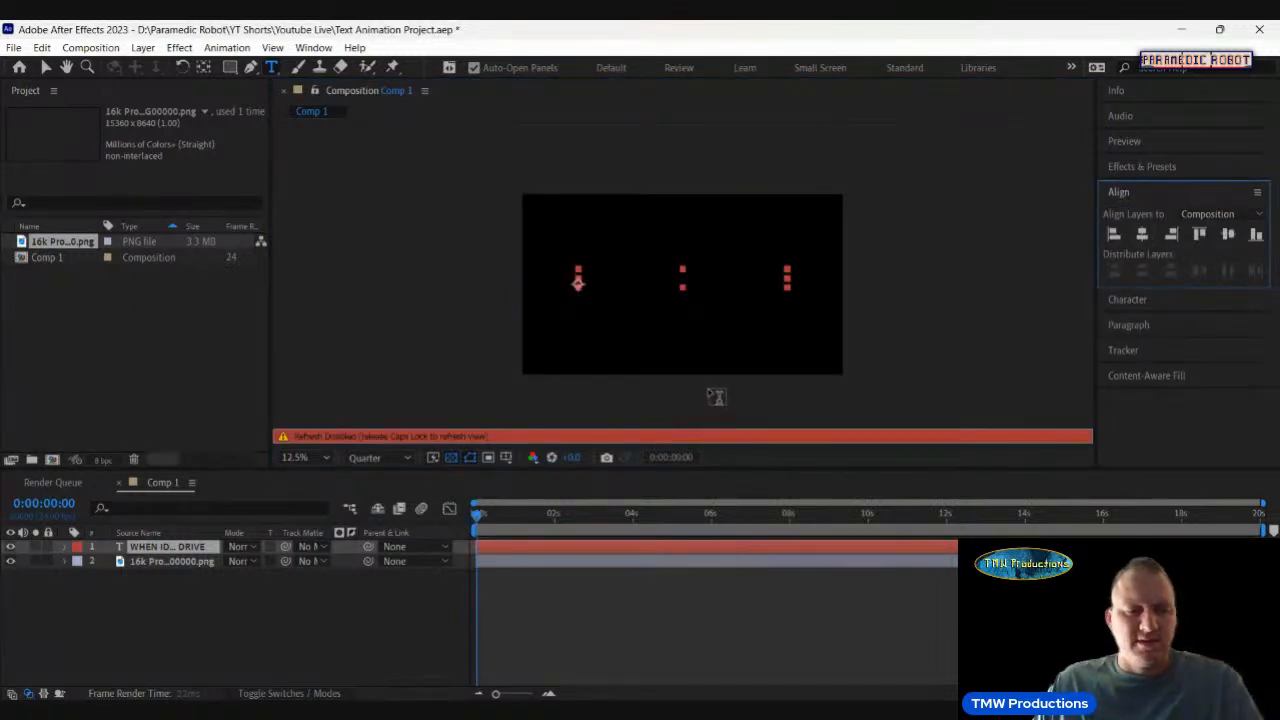
pyautogui.press('capslock')
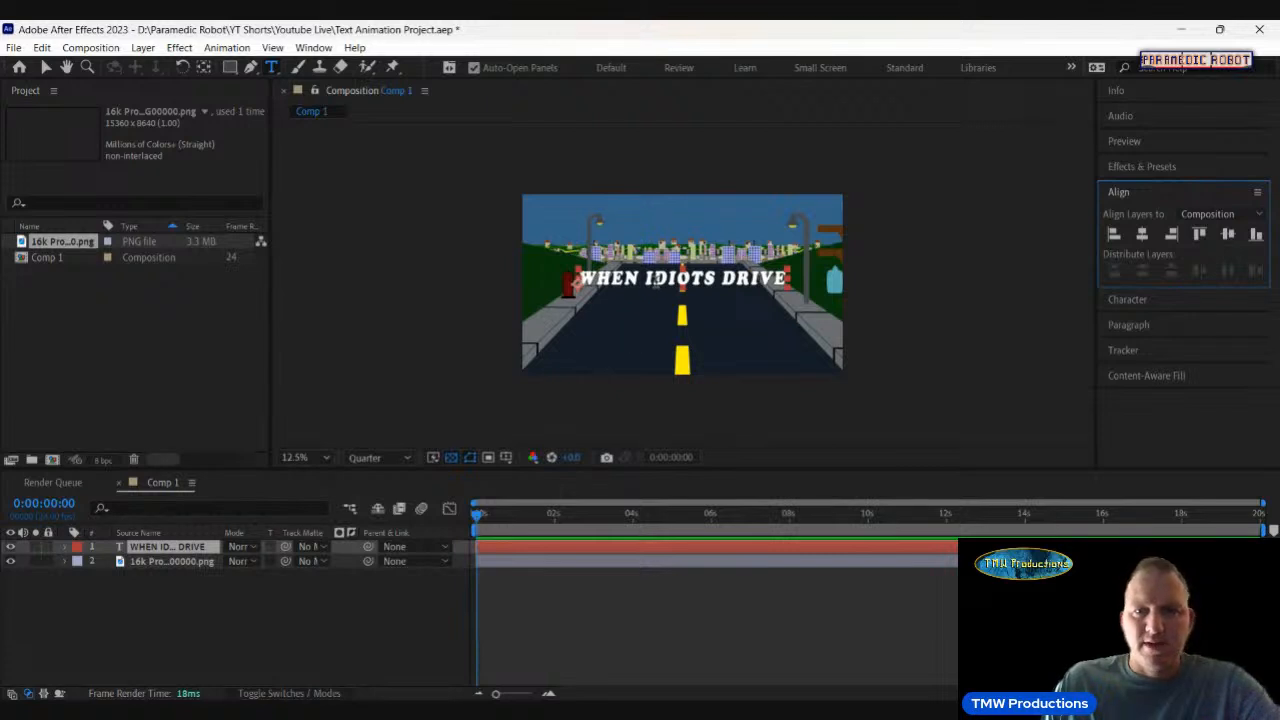
# Turn off faux italic for the WHEN IDIOTS DRIVE text, keeping faux bold on.
pyautogui.click(1154, 191)
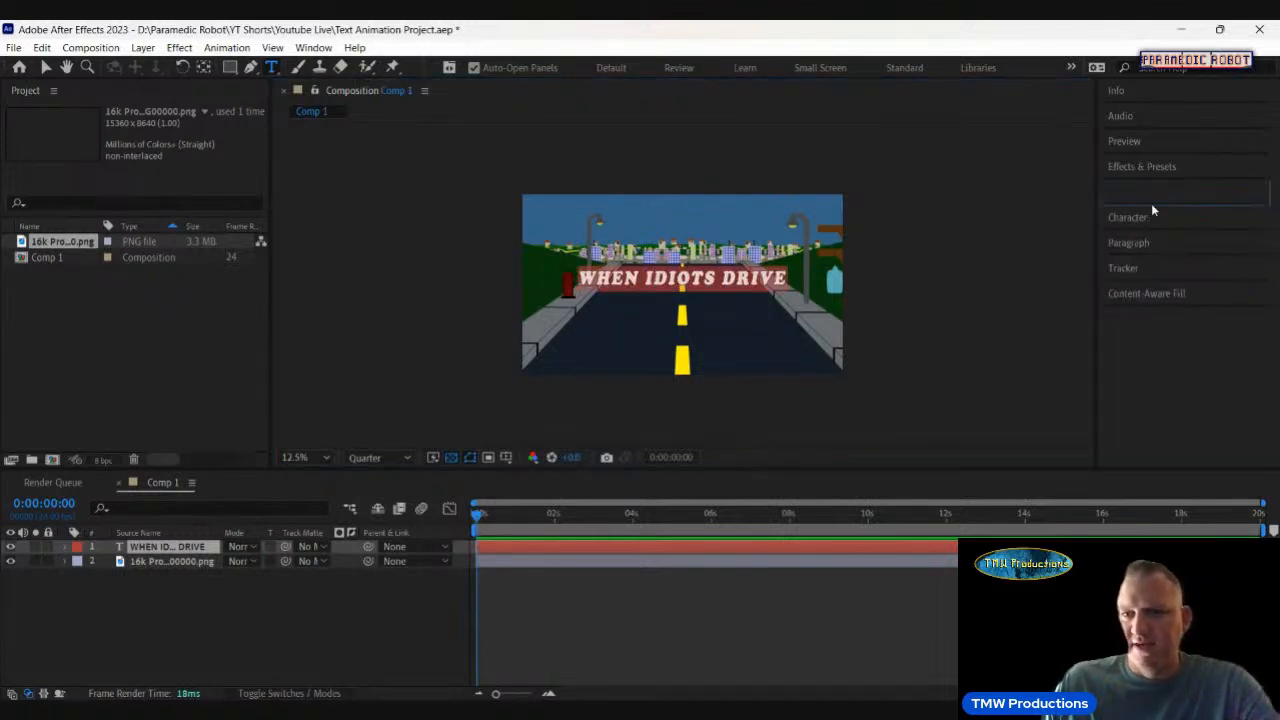
pyautogui.click(1139, 219)
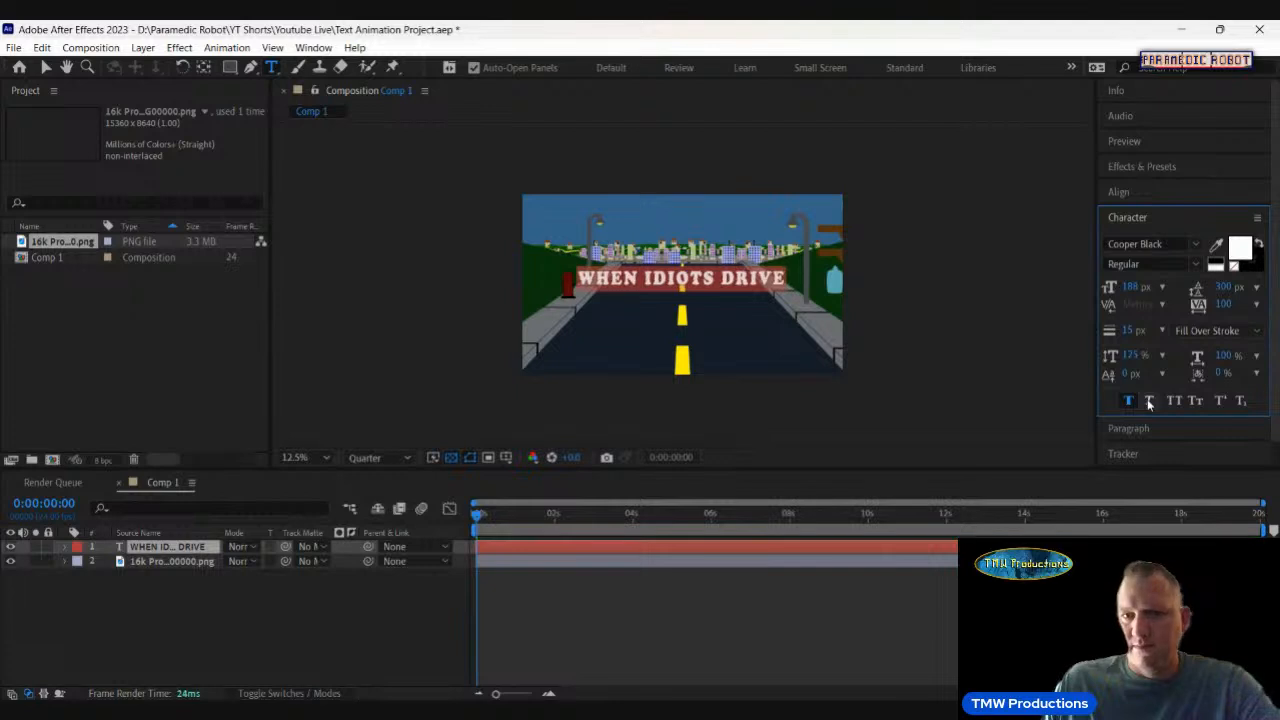
pyautogui.click(342, 605)
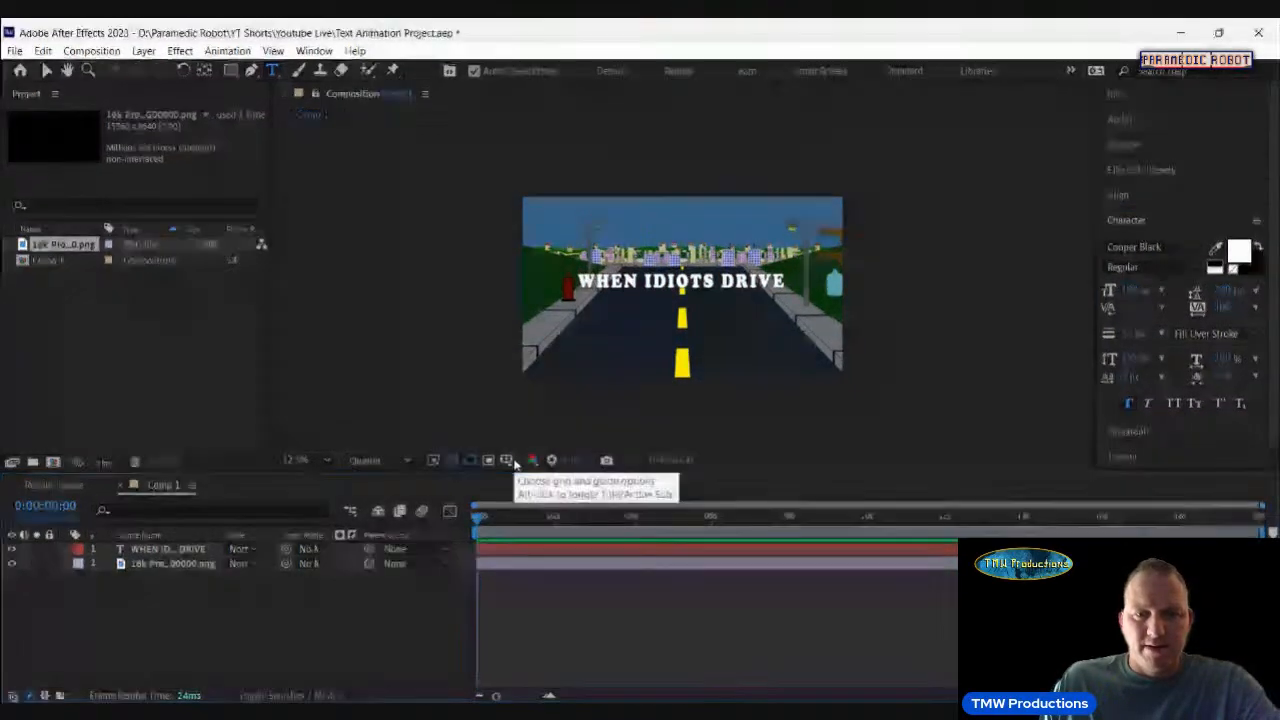
# Show the title/action-safe guides and lower the WHEN IDIOTS DRIVE text layer to a Y position of 1855.
pyautogui.keyDown('alt'); pyautogui.click(514, 461); pyautogui.keyUp('alt')
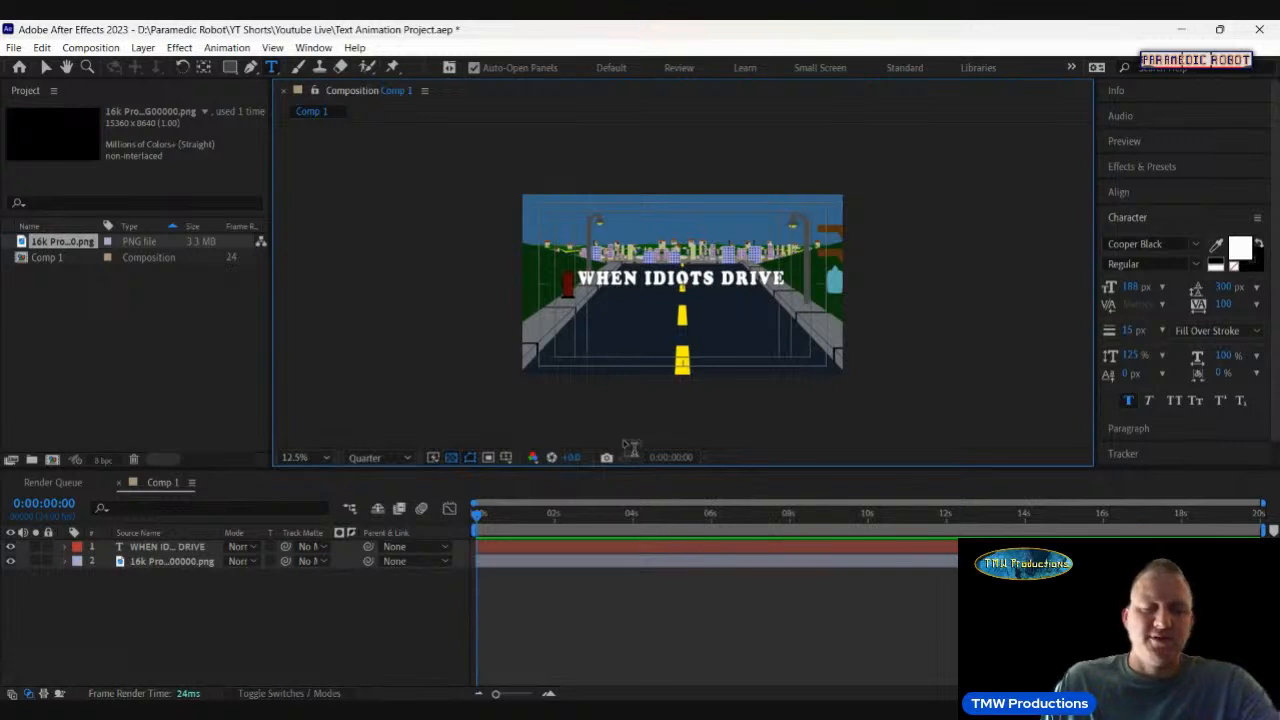
pyautogui.press('v')
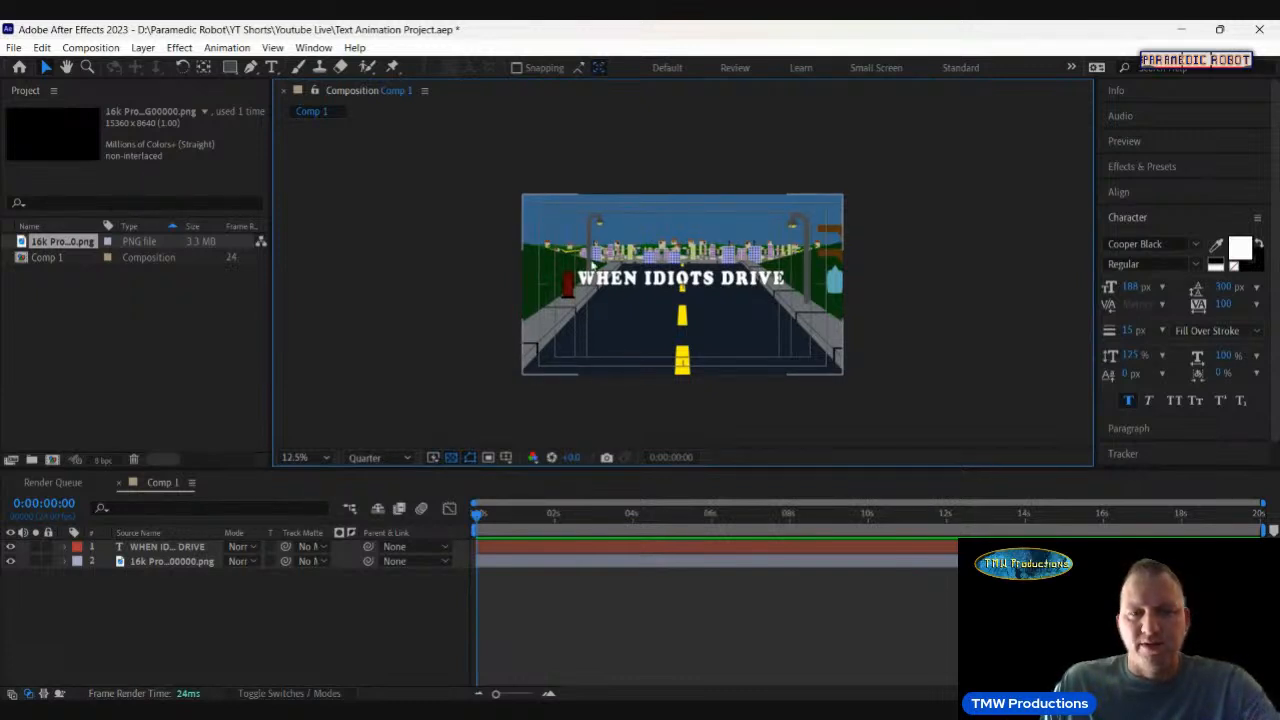
pyautogui.click(167, 548)
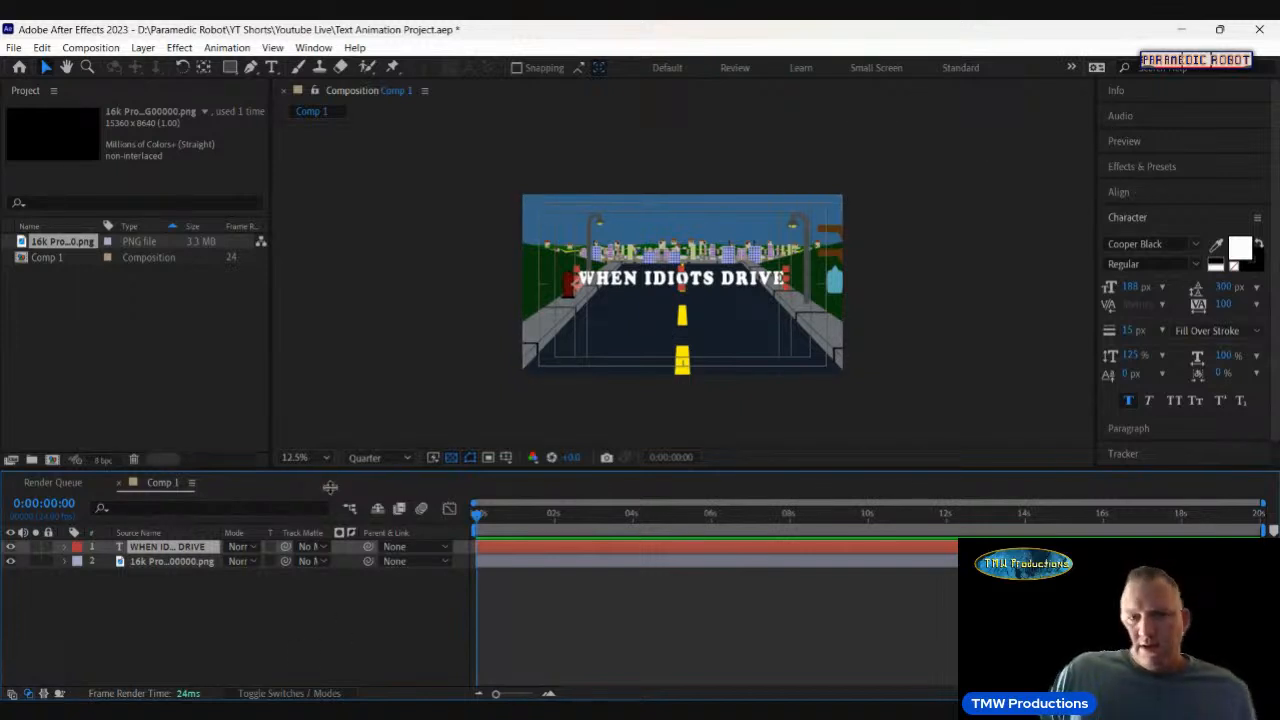
pyautogui.click(65, 548)
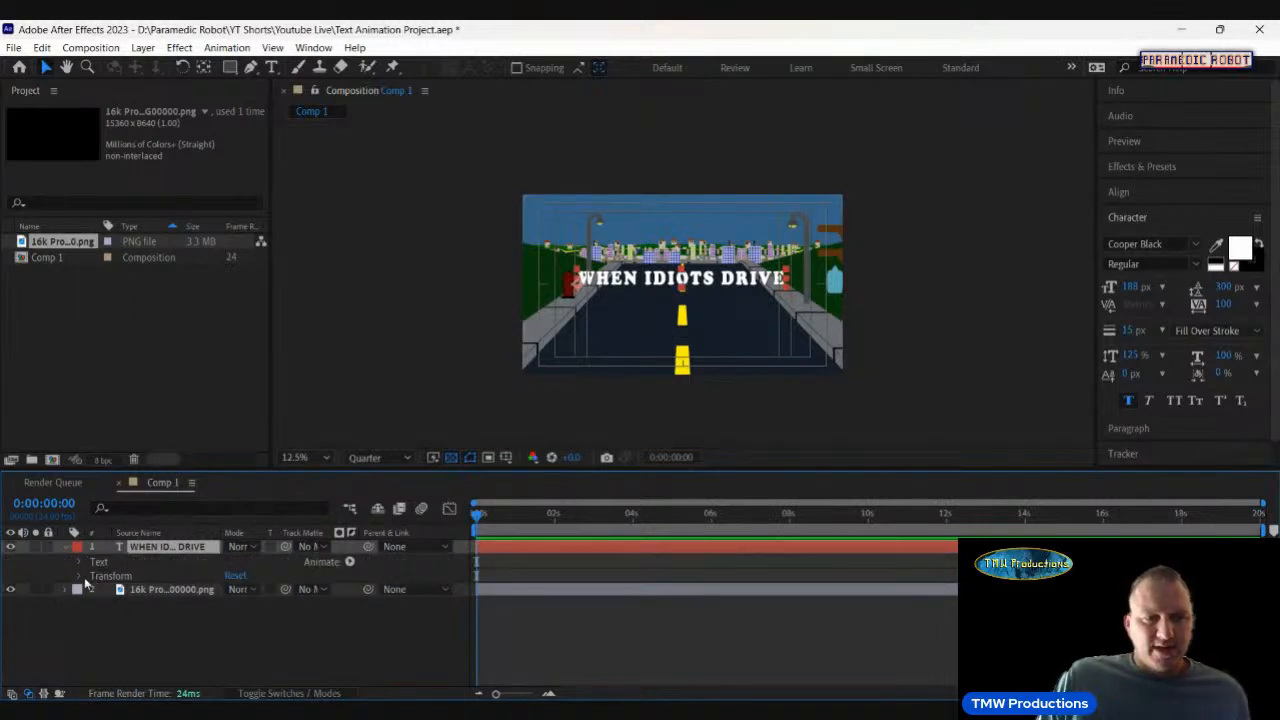
pyautogui.click(81, 577)
pyautogui.moveTo(271, 603); pyautogui.dragTo(888, 604)
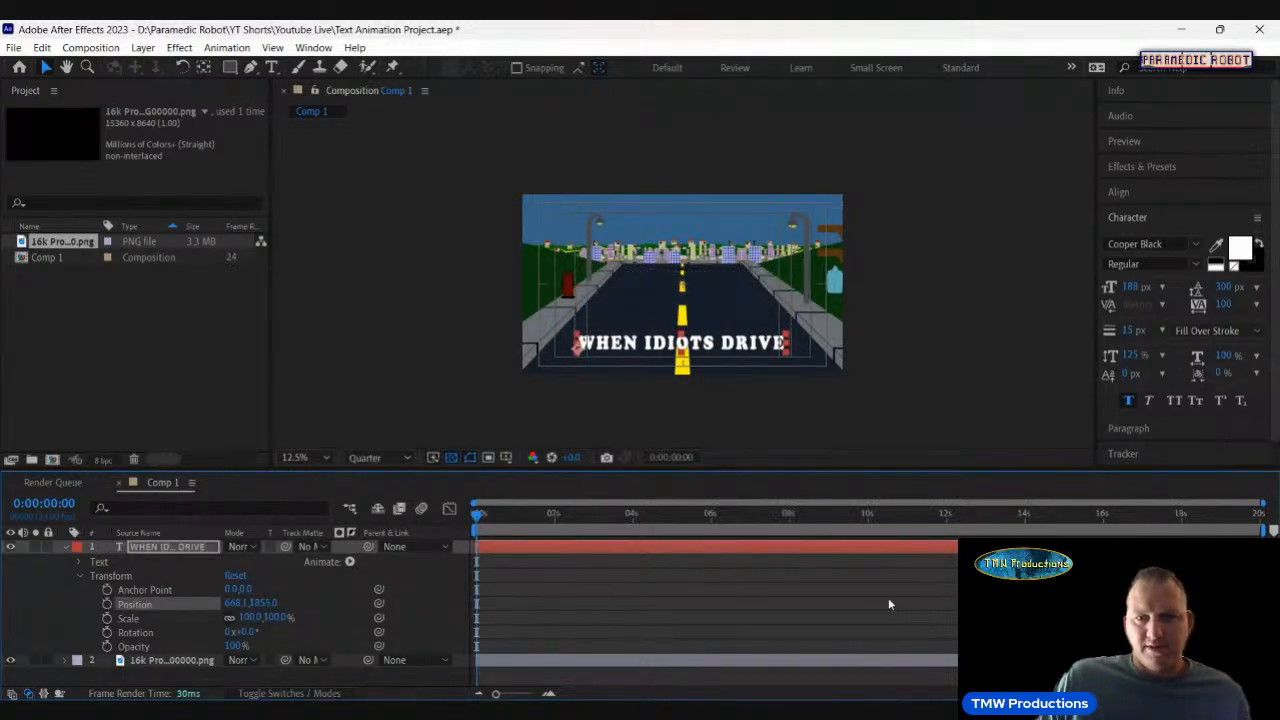
pyautogui.click(522, 600)
pyautogui.click(61, 548)
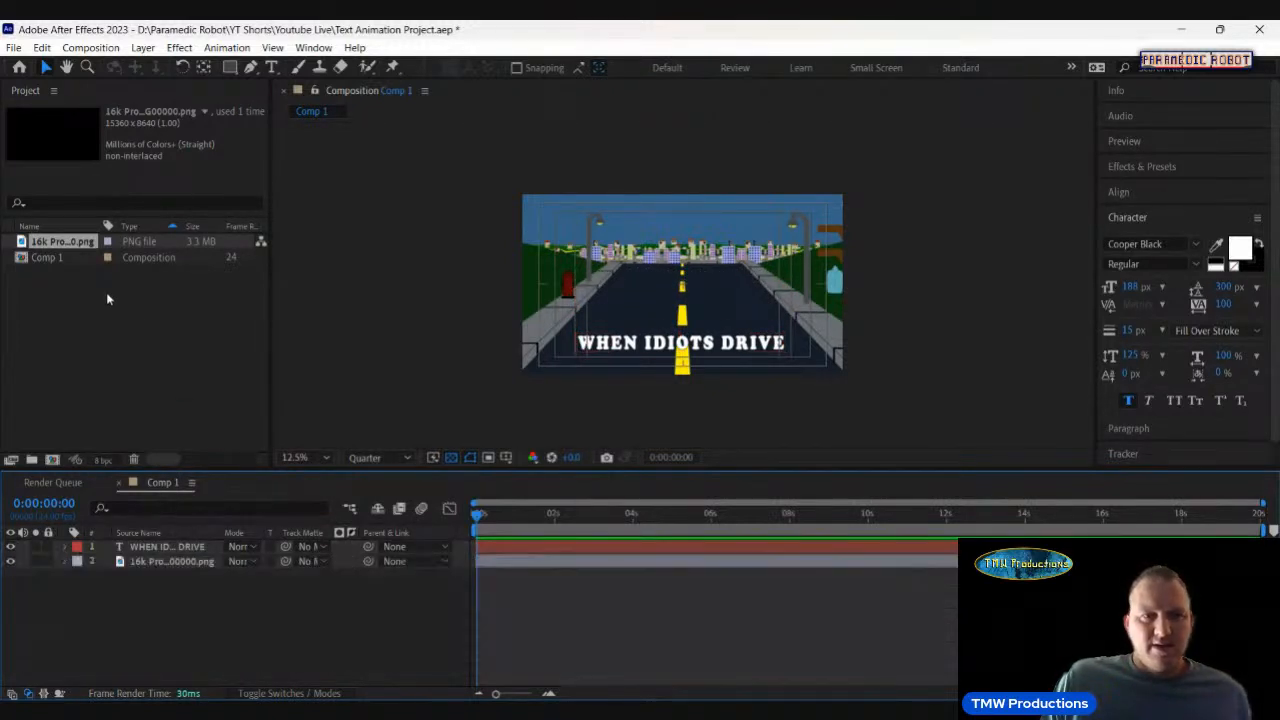
# Set the stroke width of the WHEN IDIOTS DRIVE text to 25 px.
pyautogui.click(108, 298)
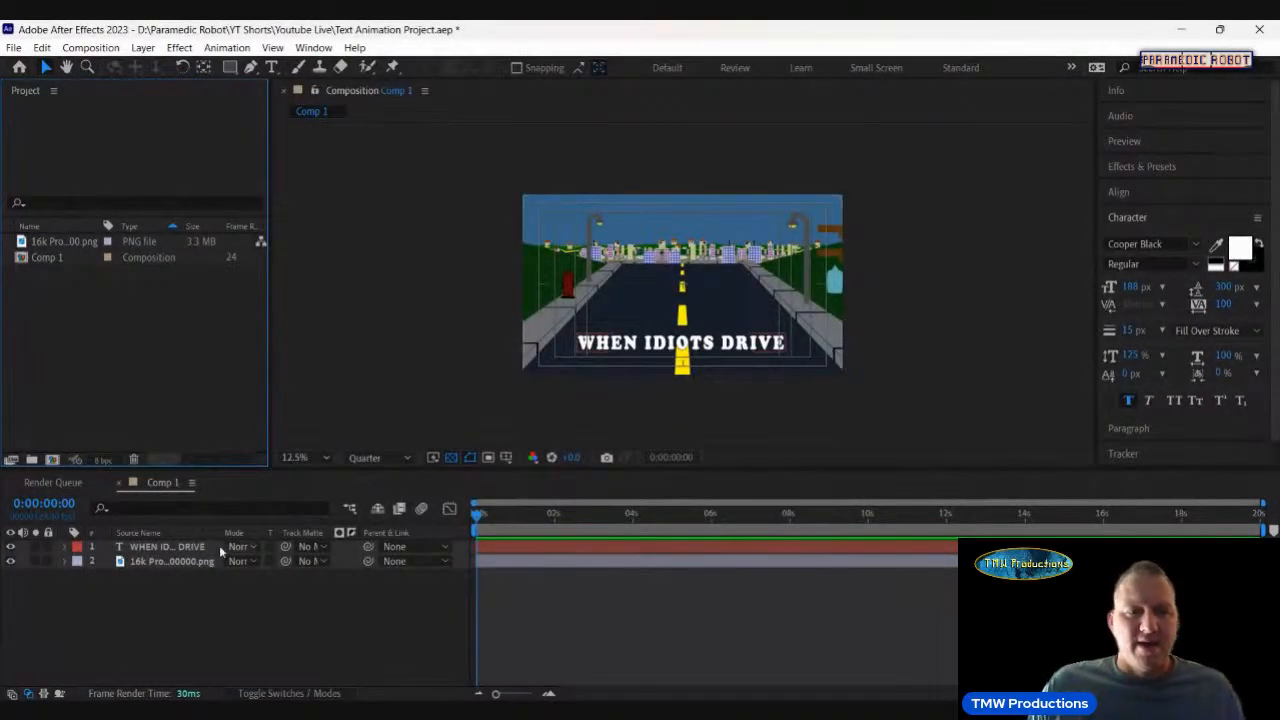
pyautogui.click(190, 561)
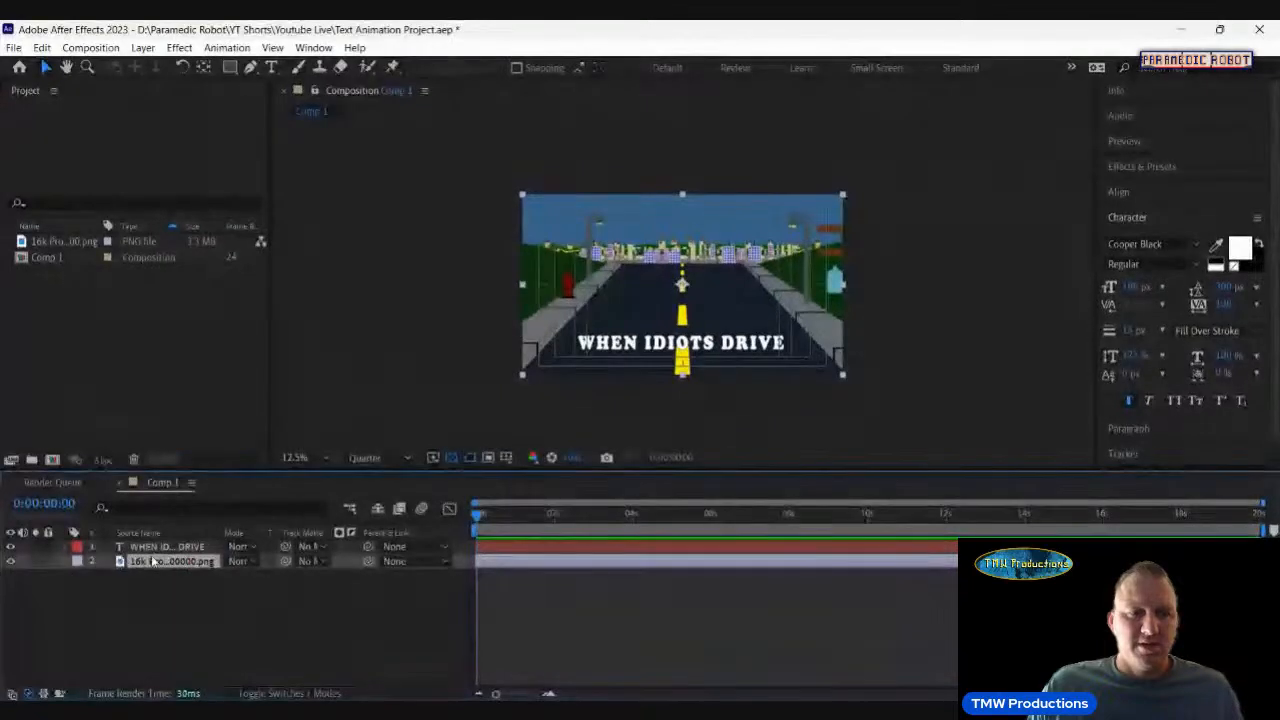
pyautogui.click(157, 550)
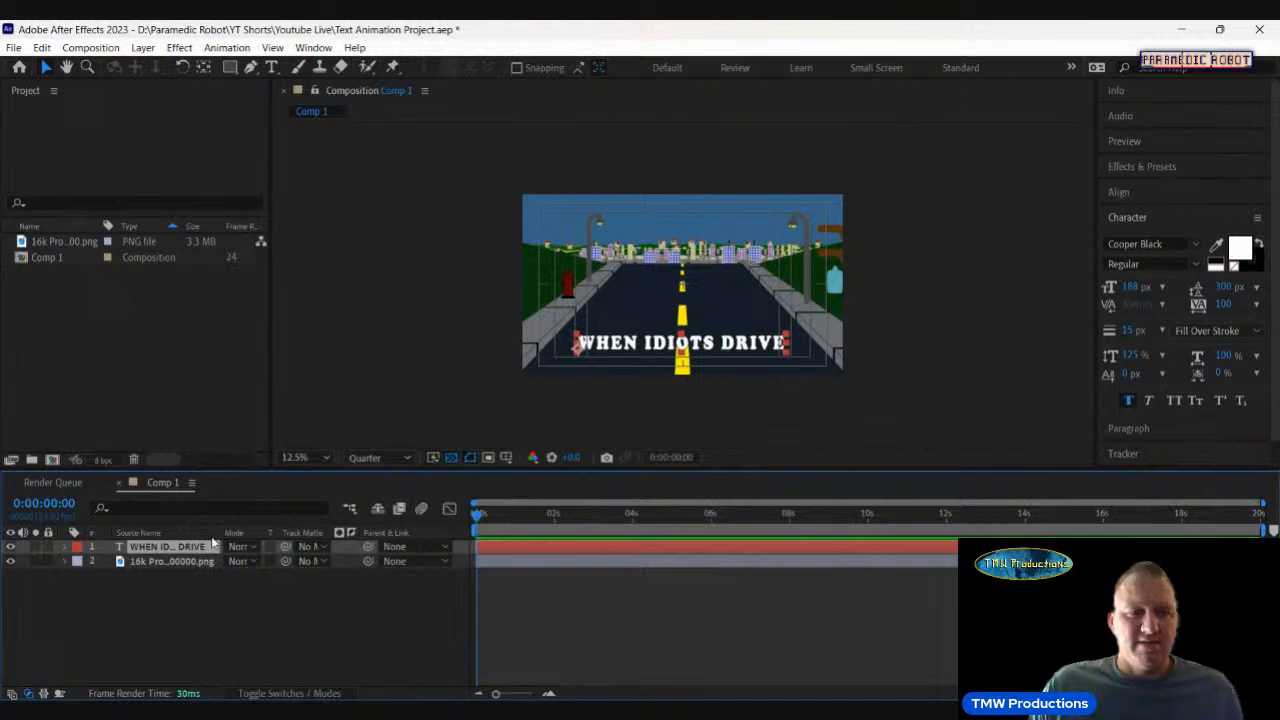
pyautogui.click(271, 67)
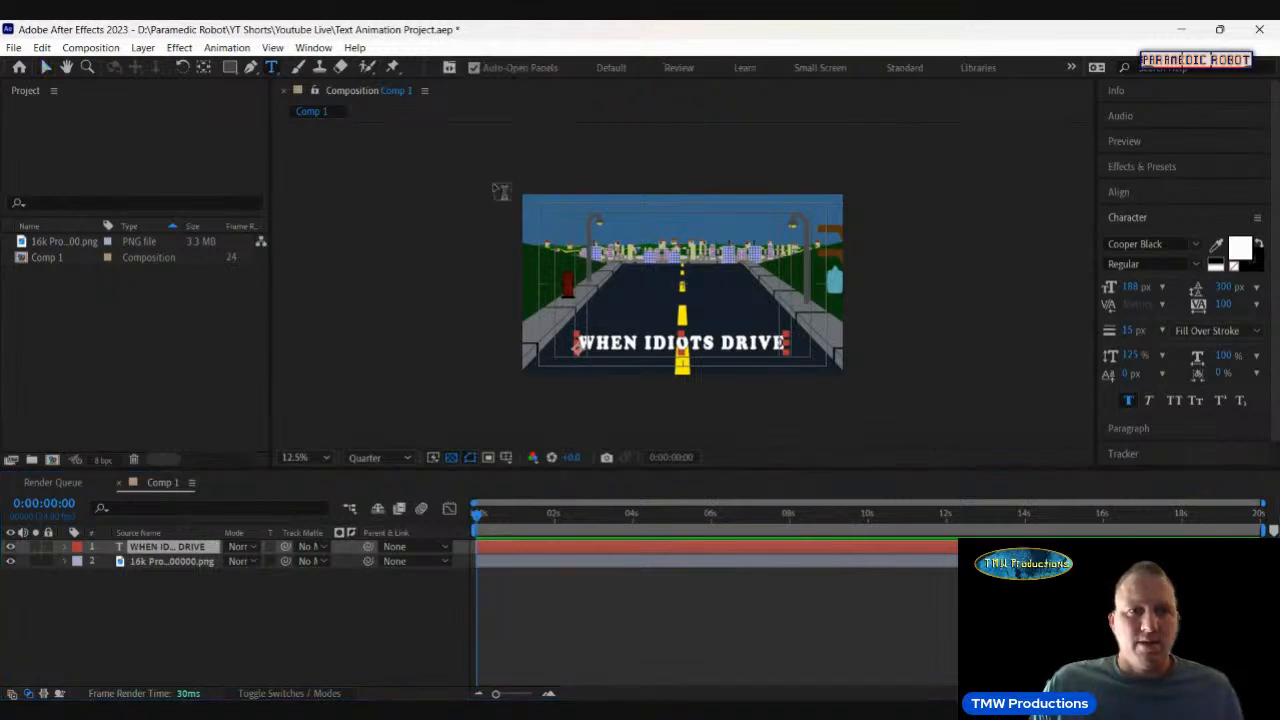
pyautogui.tripleClick(609, 340)
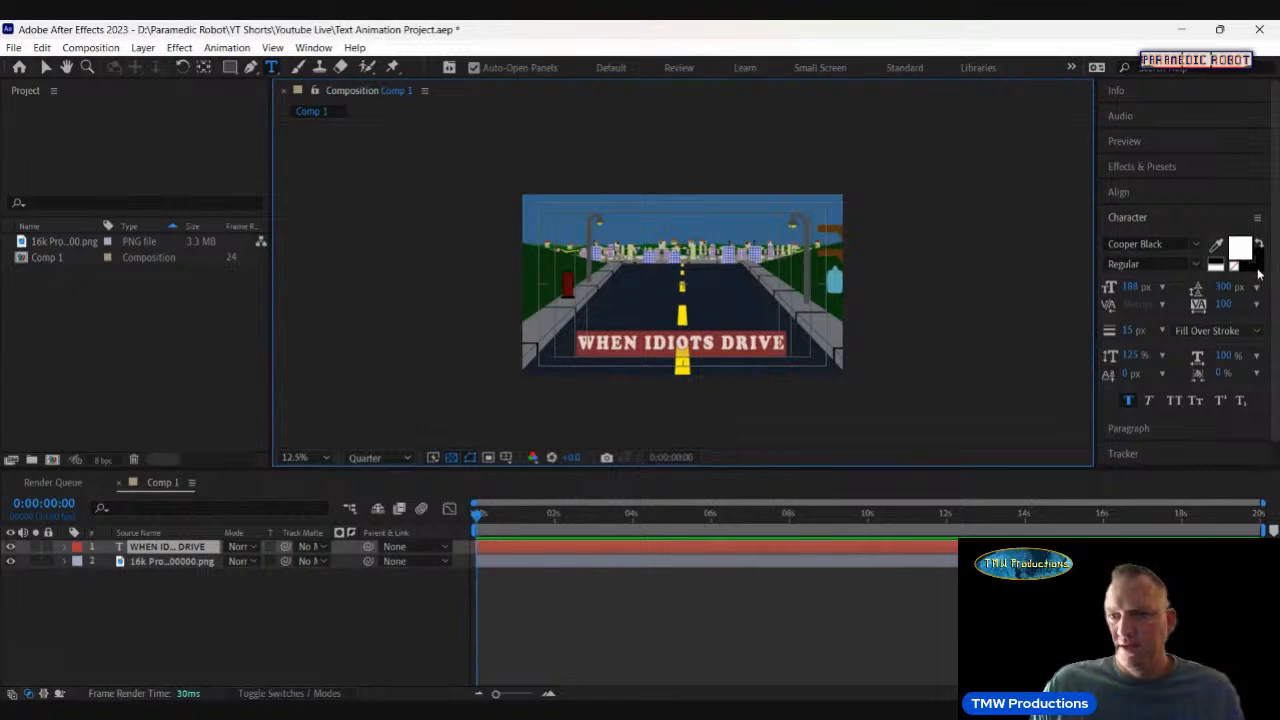
pyautogui.click(1130, 331)
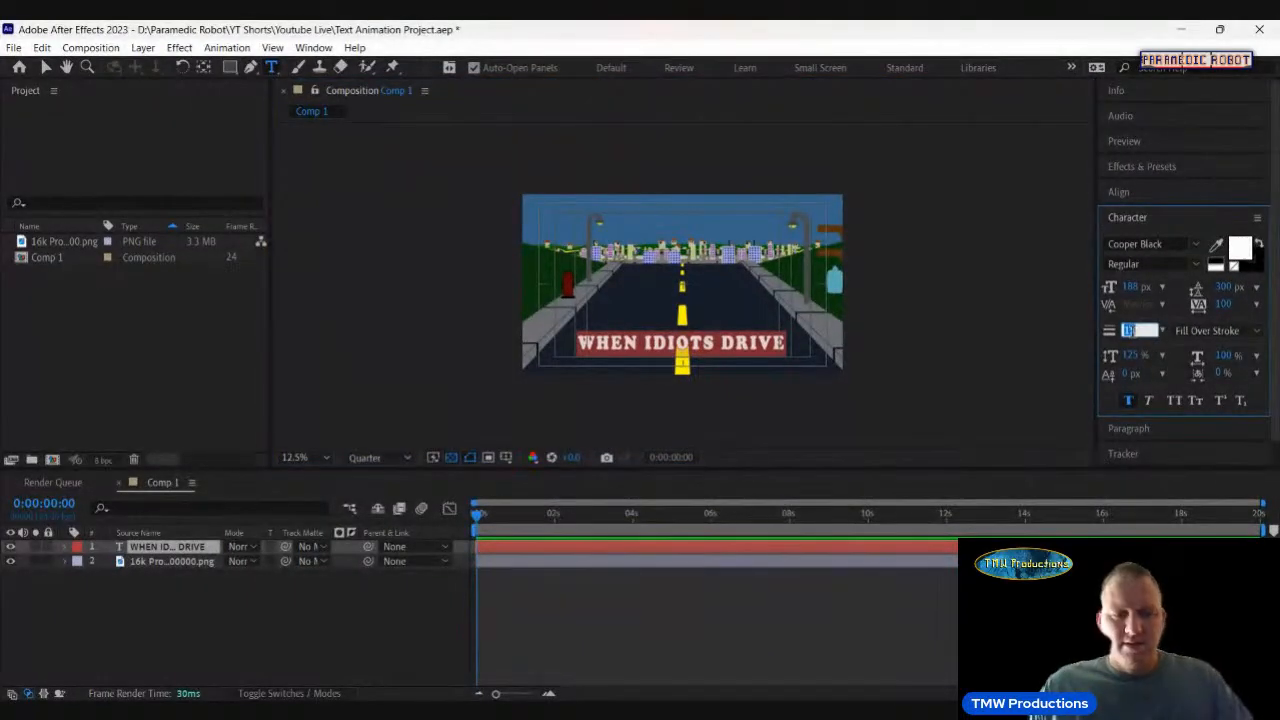
pyautogui.write('25')
pyautogui.click(1070, 458)
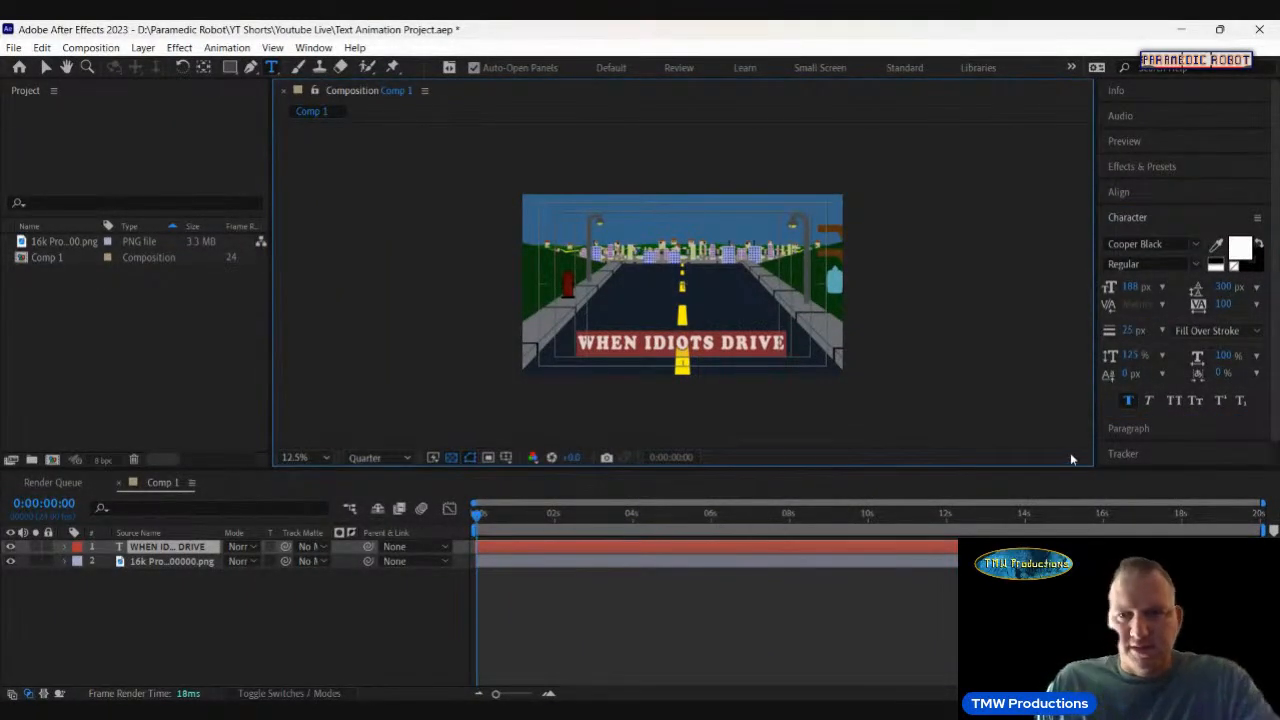
pyautogui.click(816, 613)
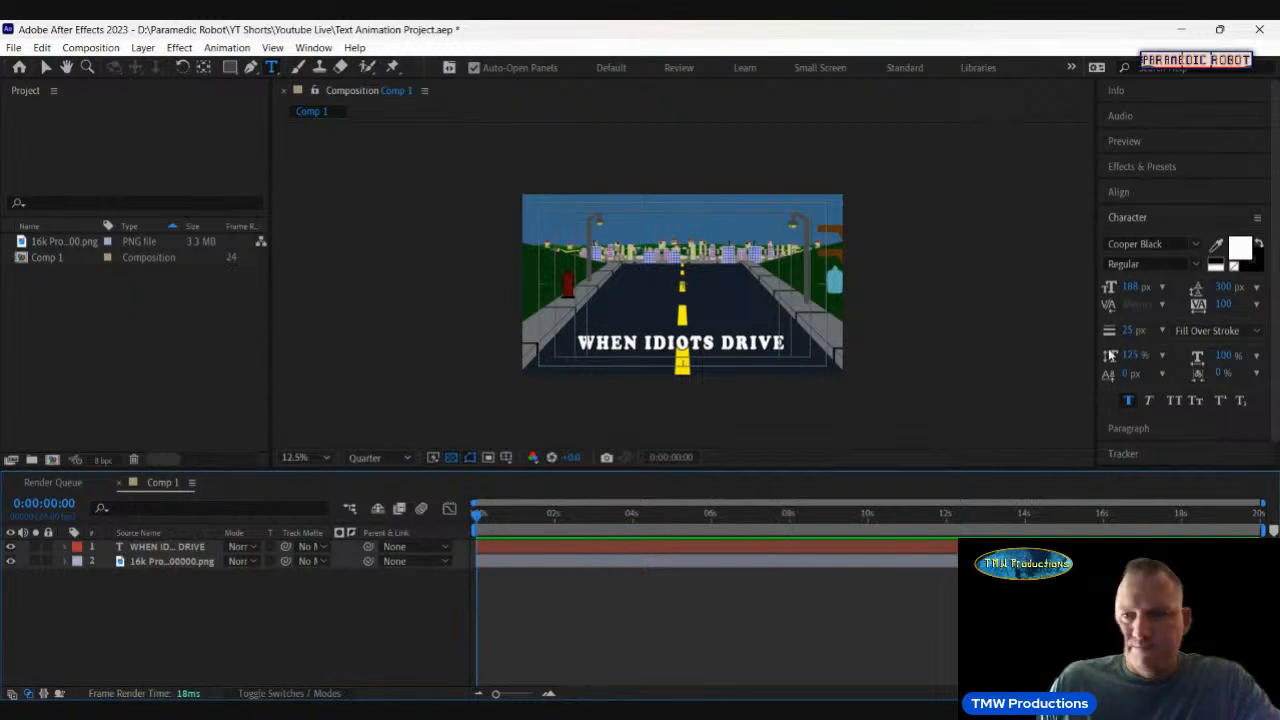
# Change the stroke colour of the WHEN IDIOTS DRIVE text to red and set its stroke width to 15 px.
pyautogui.doubleClick(648, 342)
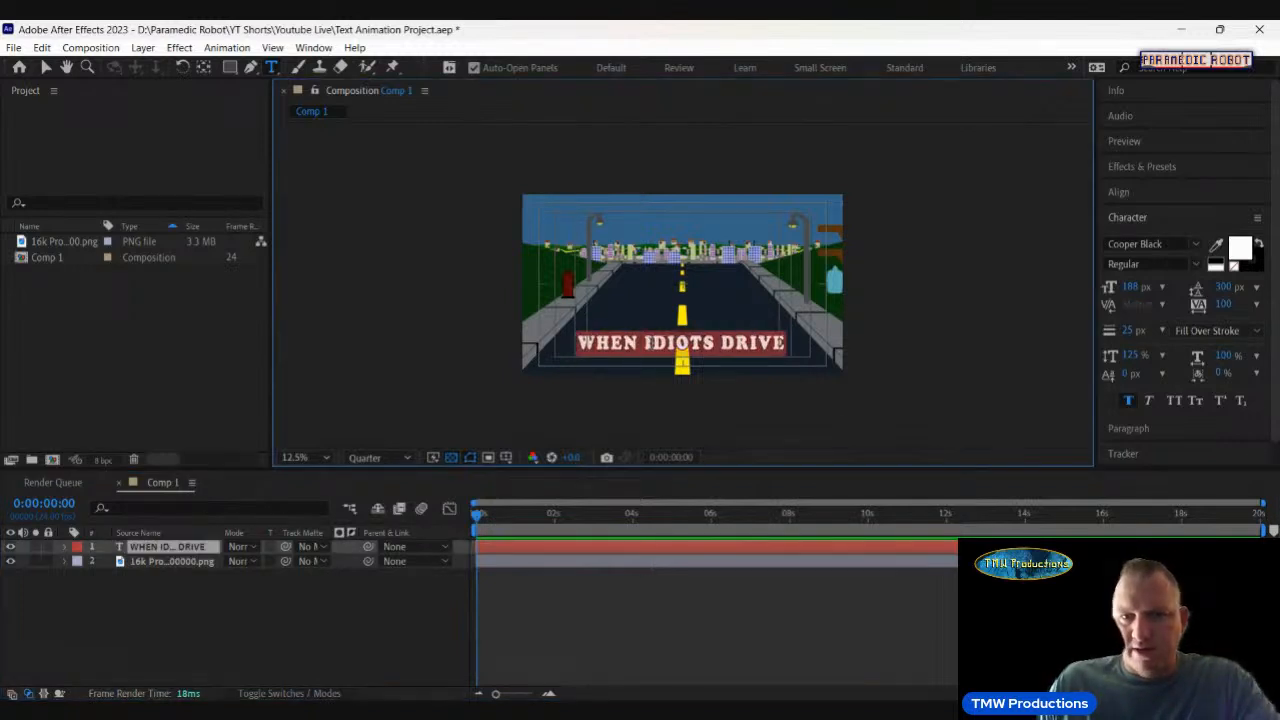
pyautogui.click(1257, 265)
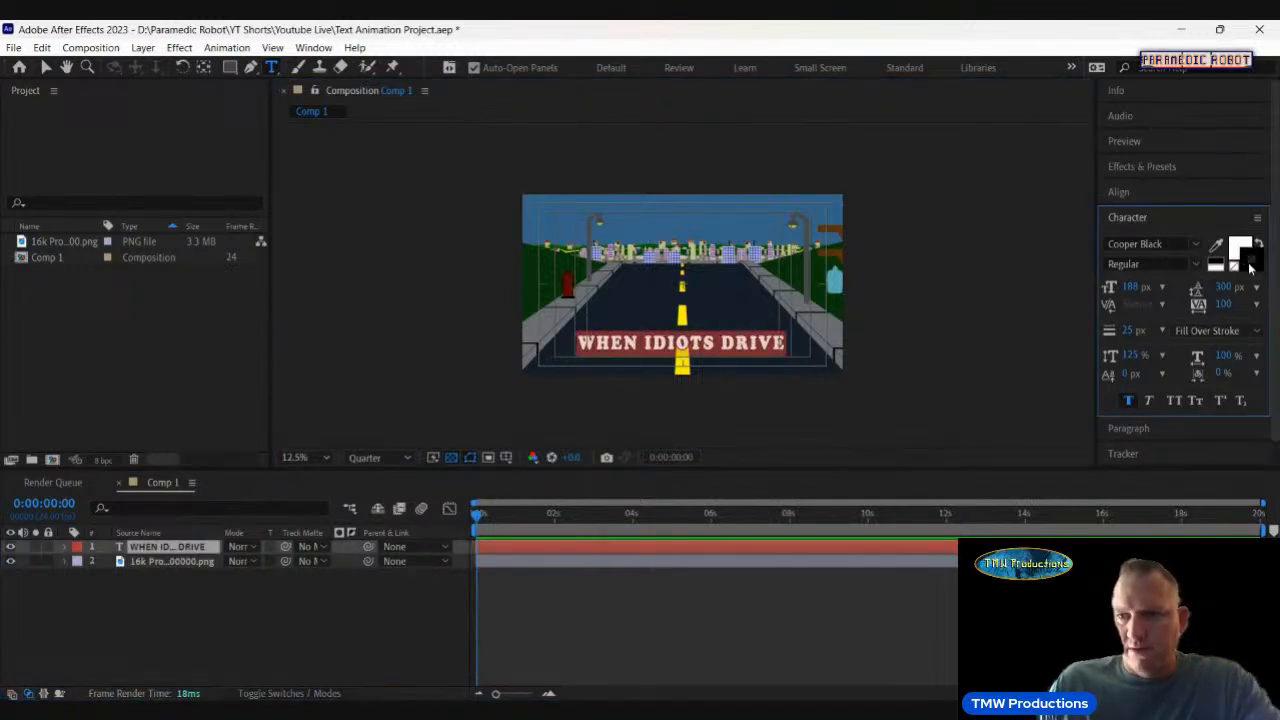
pyautogui.click(1249, 262)
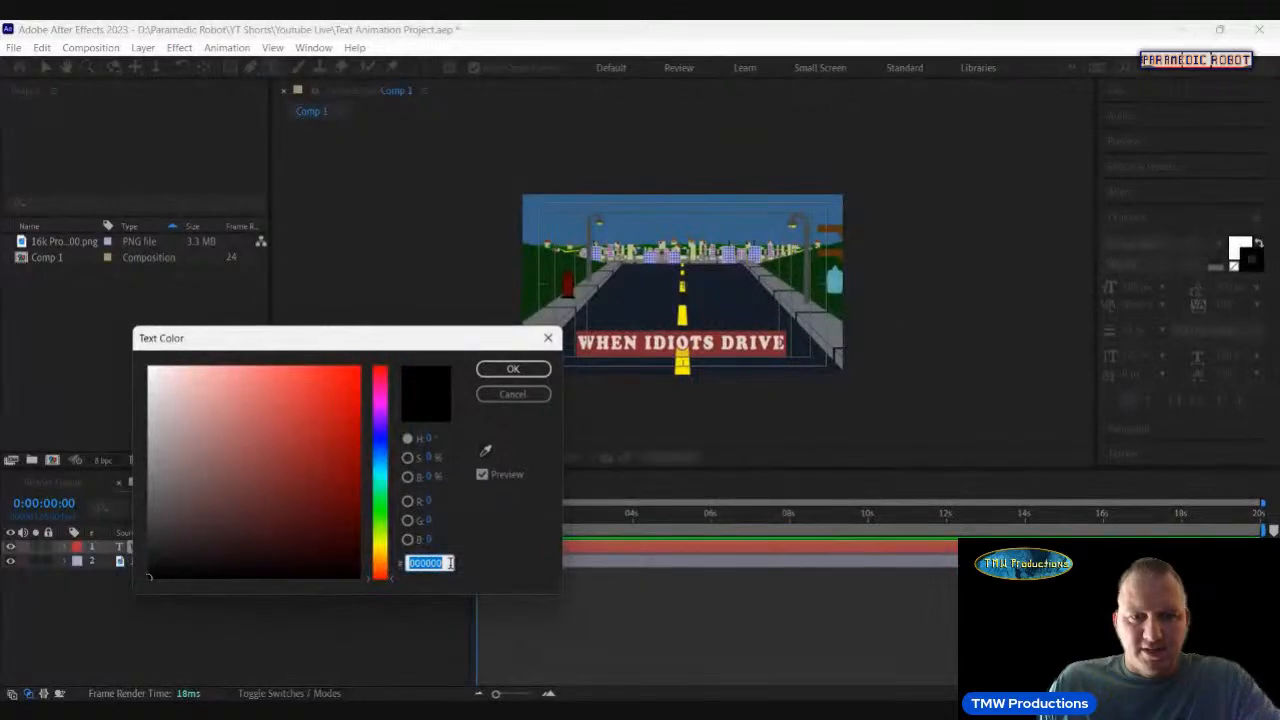
pyautogui.click(450, 563)
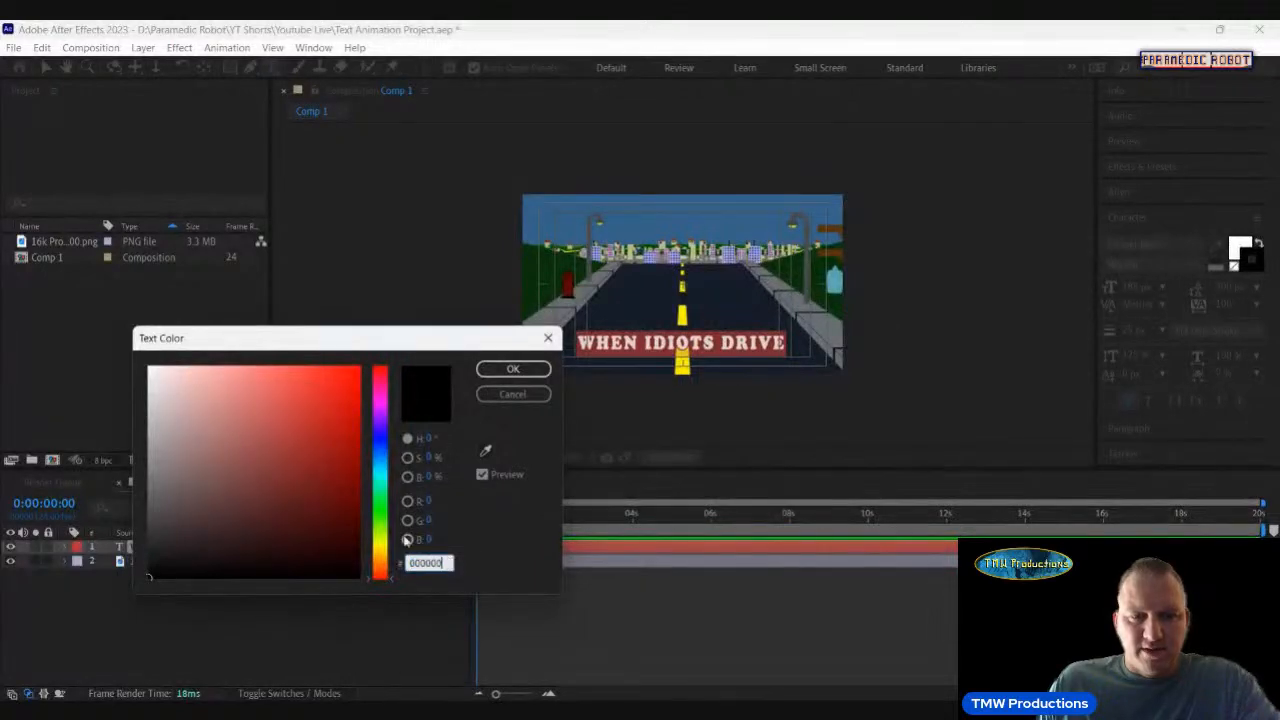
pyautogui.click(381, 380)
pyautogui.moveTo(382, 377); pyautogui.dragTo(390, 345)
pyautogui.click(512, 370)
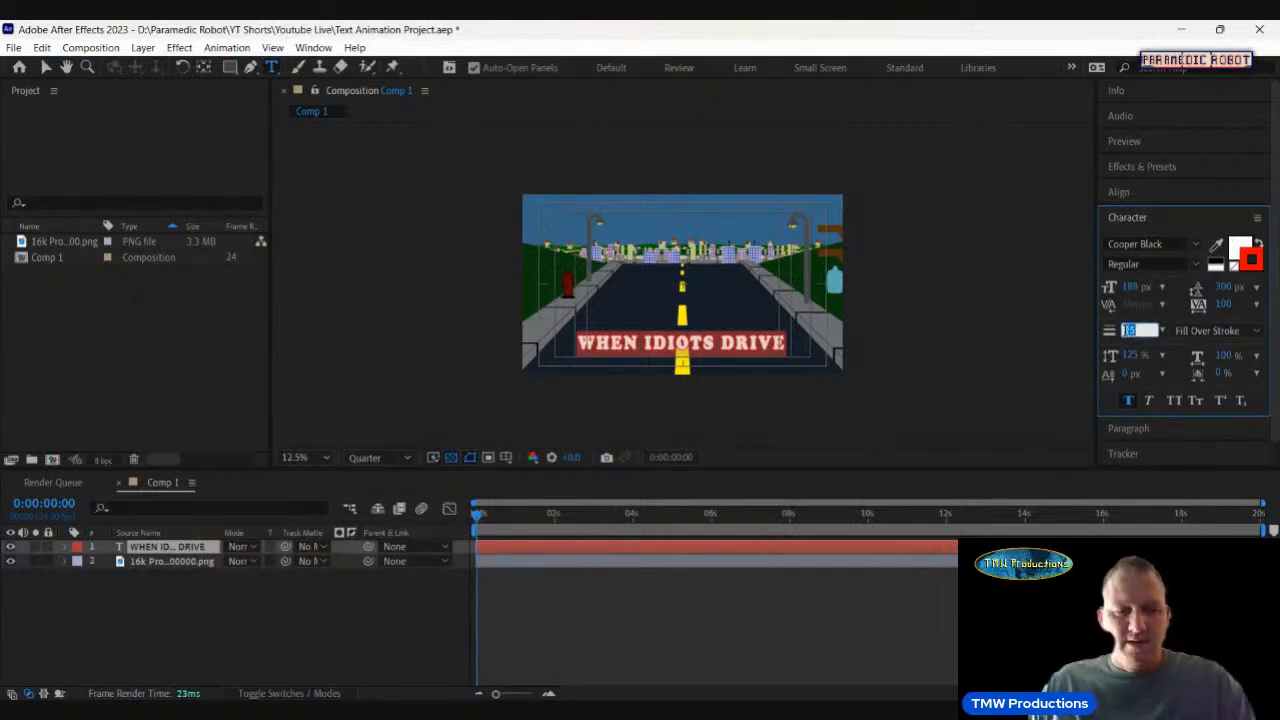
pyautogui.write('15')
pyautogui.press('Return')
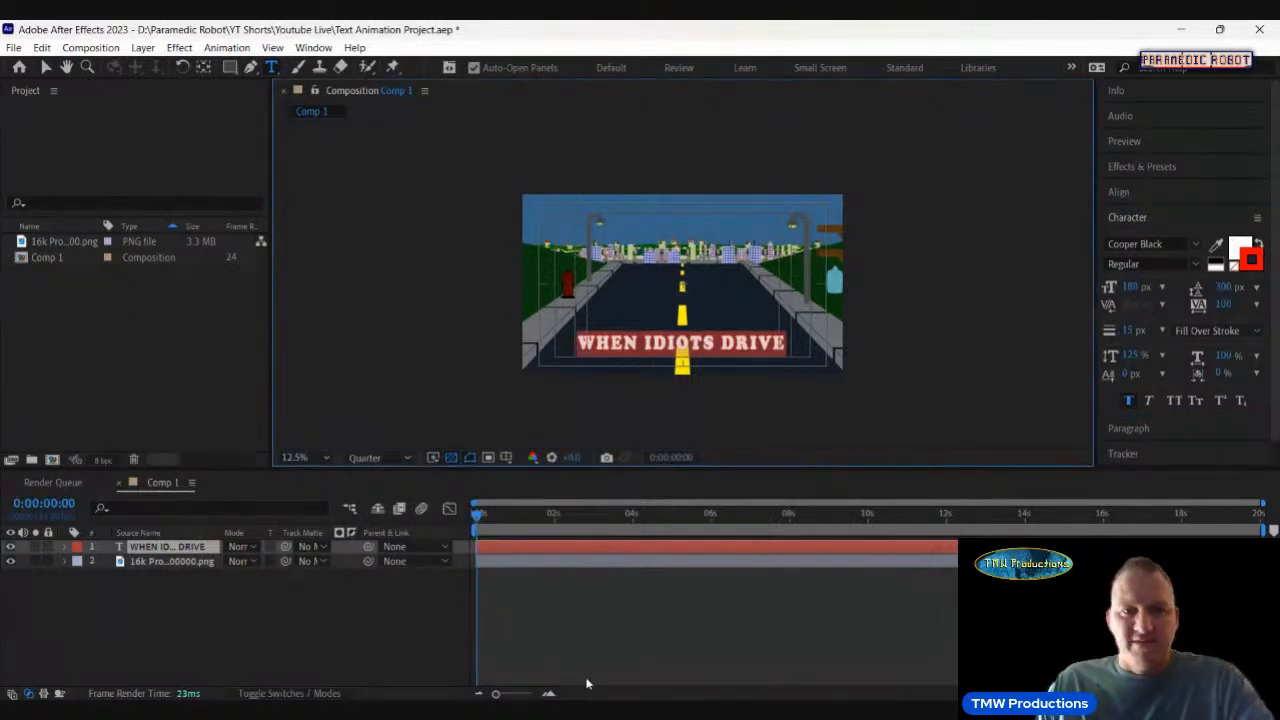
pyautogui.click(393, 602)
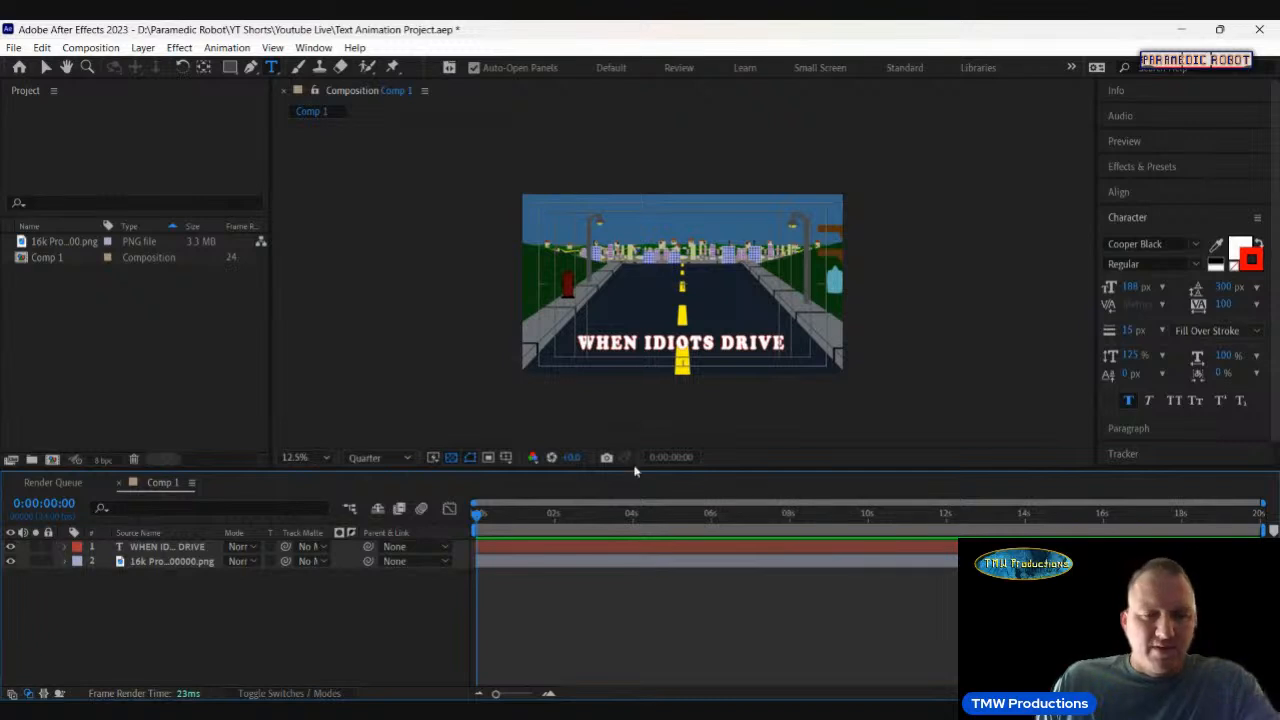
# Add a Position keyframe to the text layer at 0 seconds and move the text past the frame's right edge, to about X 3988.
pyautogui.click(65, 547)
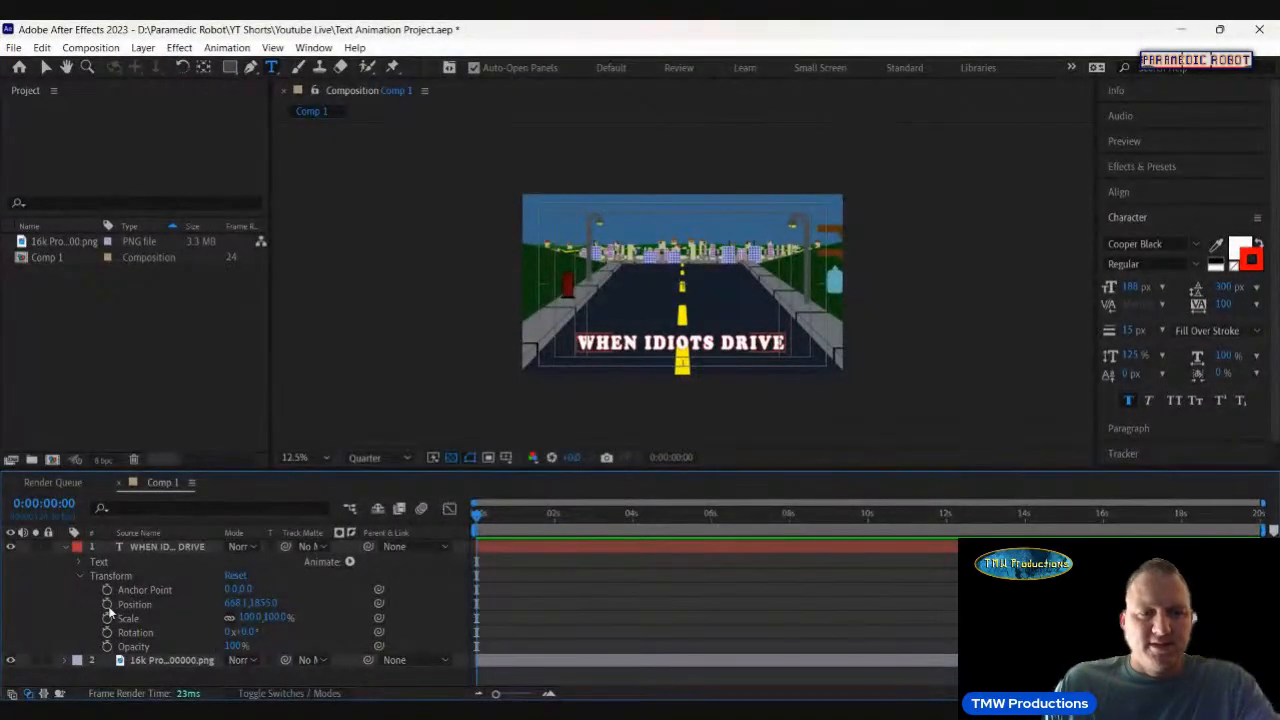
pyautogui.click(107, 604)
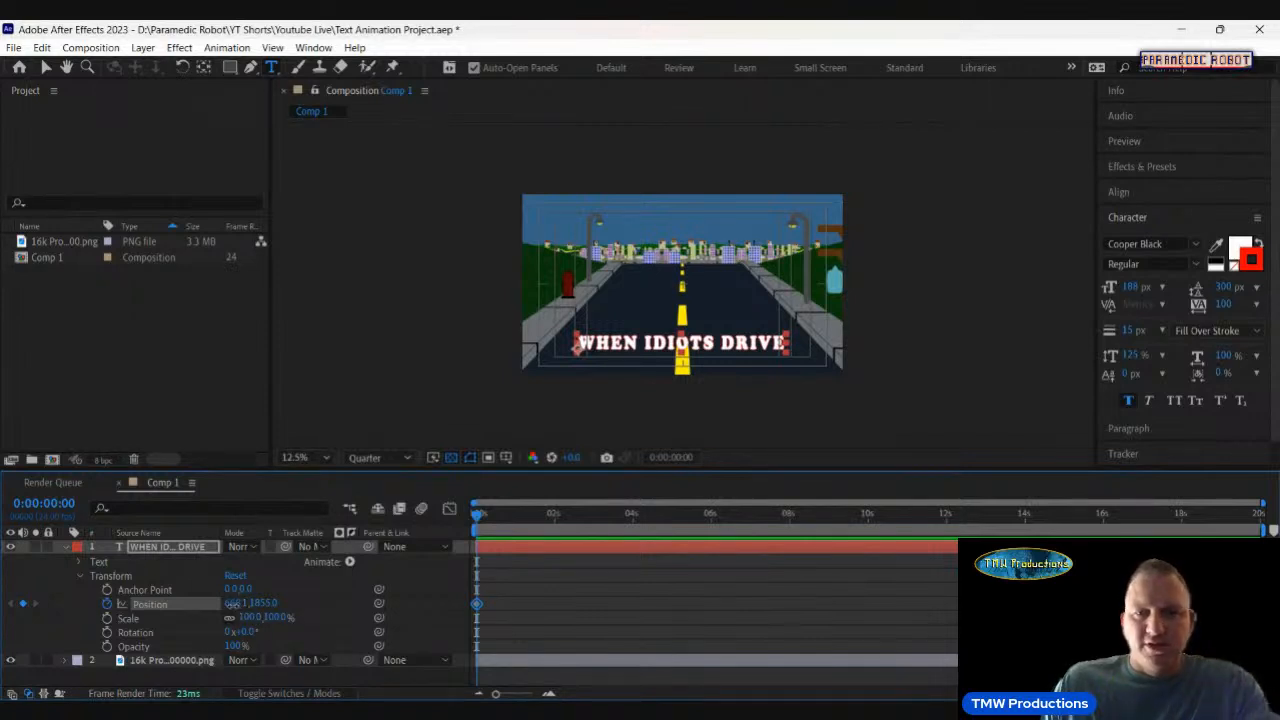
pyautogui.moveTo(231, 604); pyautogui.dragTo(350, 596)
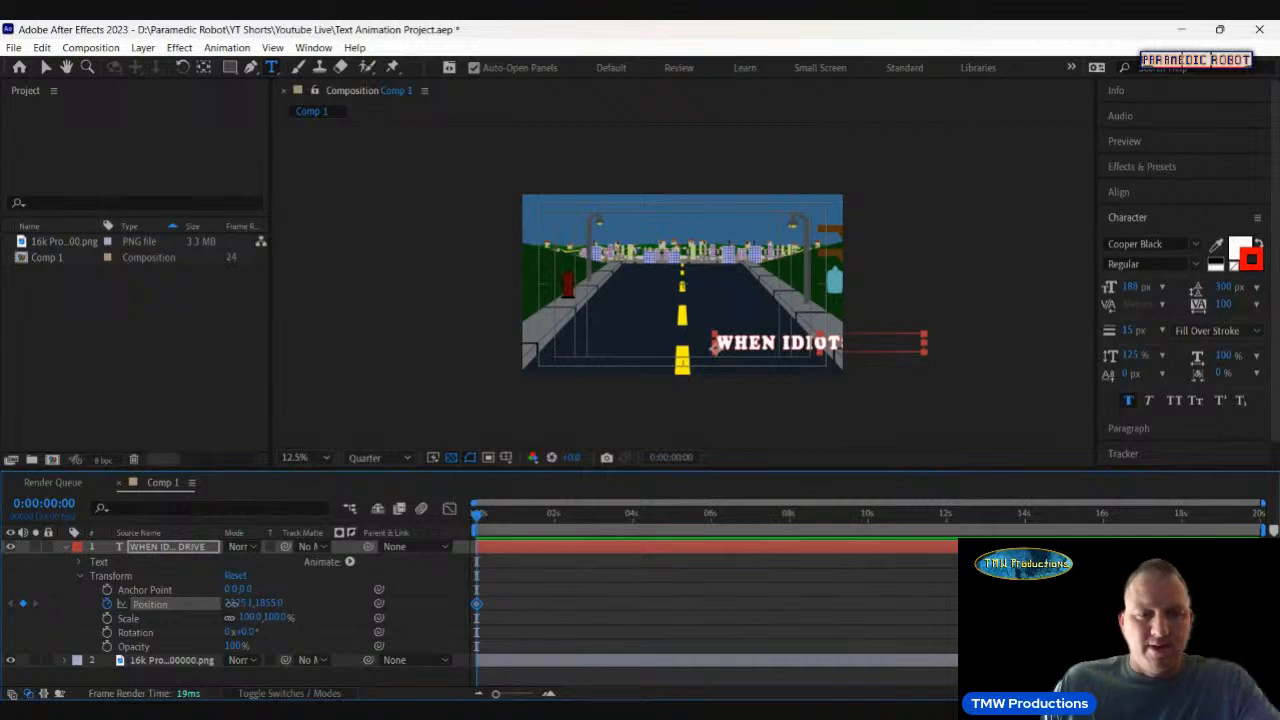
pyautogui.moveTo(231, 603); pyautogui.dragTo(434, 610)
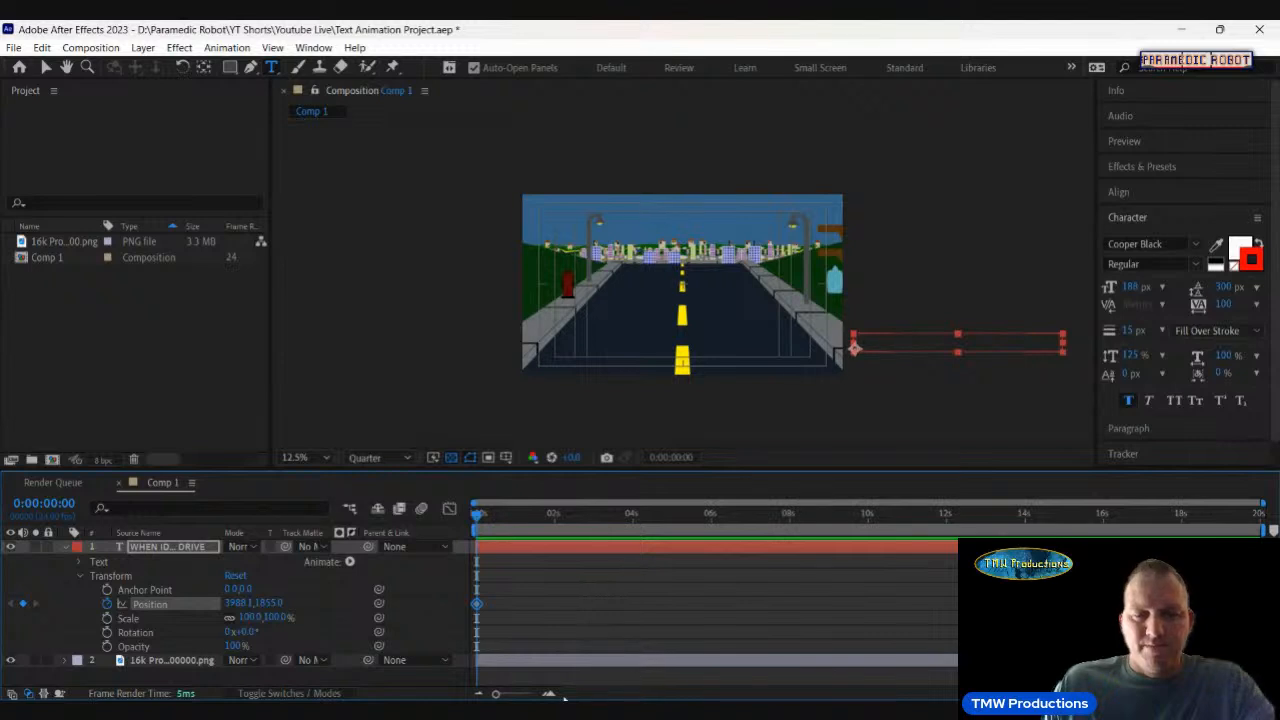
# Keyframe the WHEN IDIOTS DRIVE text at 1 second, centred horizontally in the composition.
pyautogui.moveTo(499, 694); pyautogui.dragTo(512, 696)
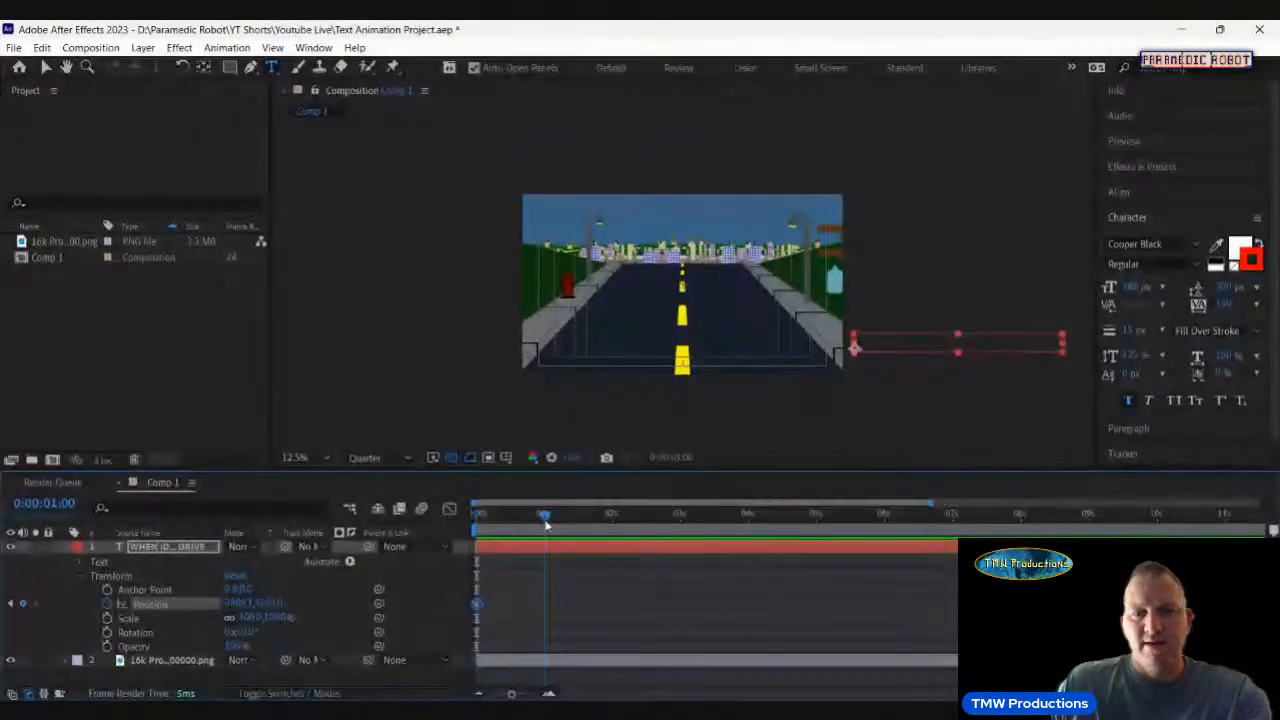
pyautogui.click(544, 516)
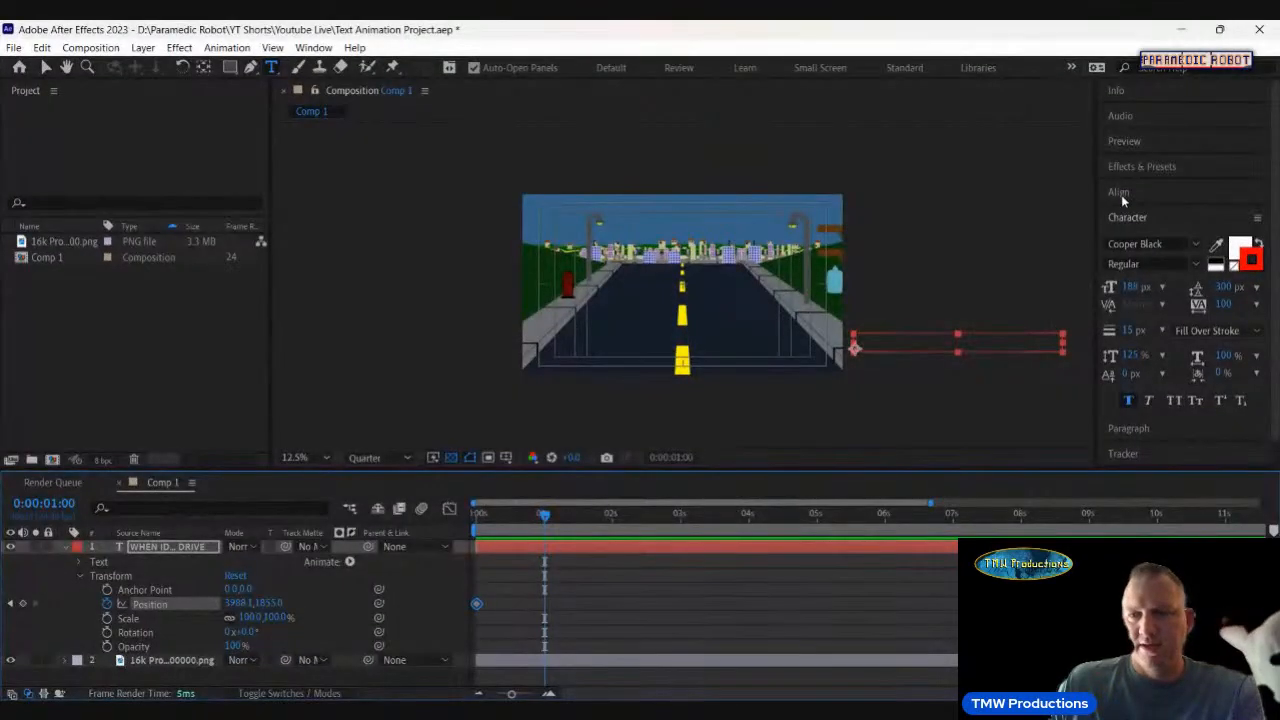
pyautogui.click(1127, 193)
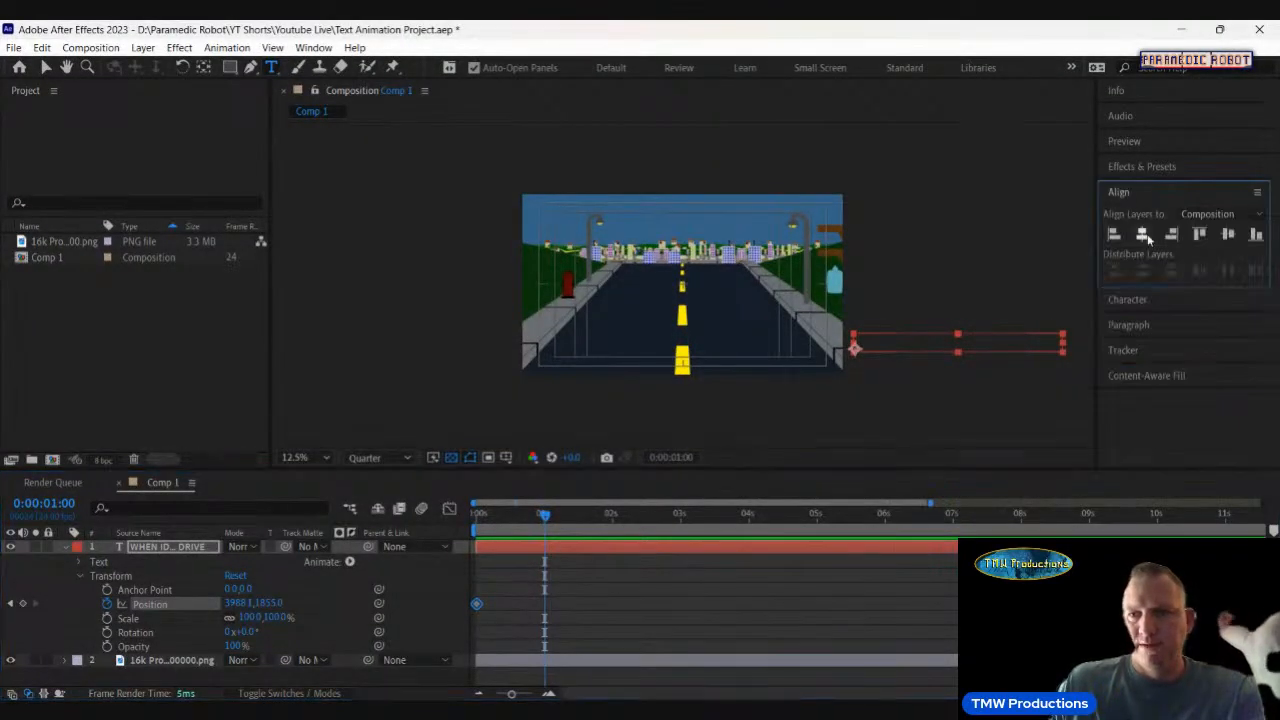
pyautogui.click(1142, 233)
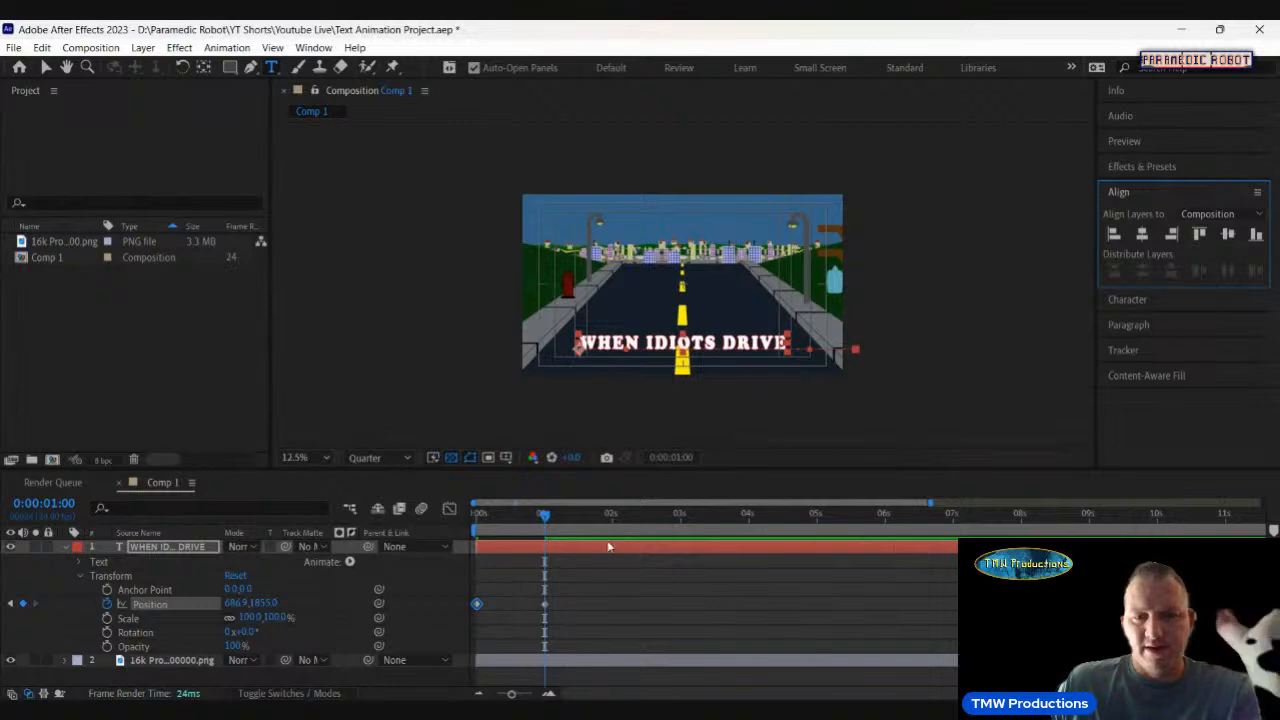
# Keyframe the text's Position at 3 seconds, moved past the frame's left edge to about X -2680.
pyautogui.click(675, 525)
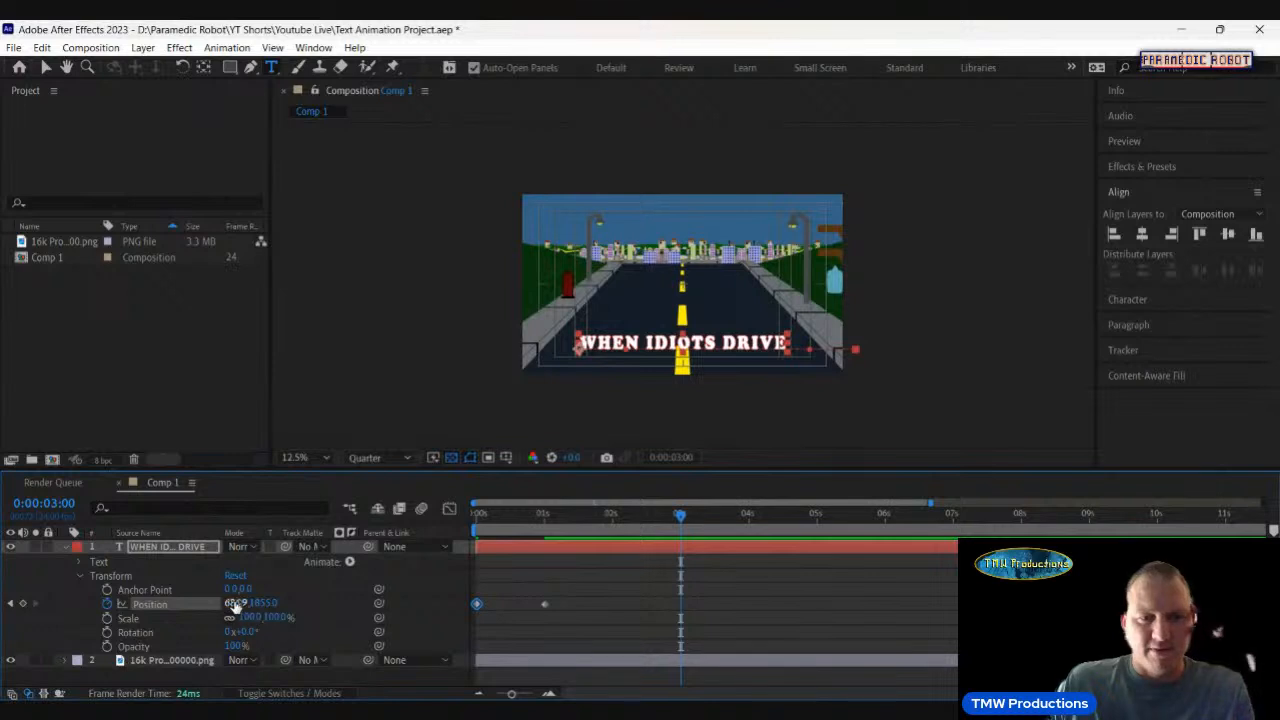
pyautogui.moveTo(235, 604); pyautogui.dragTo(2, 574)
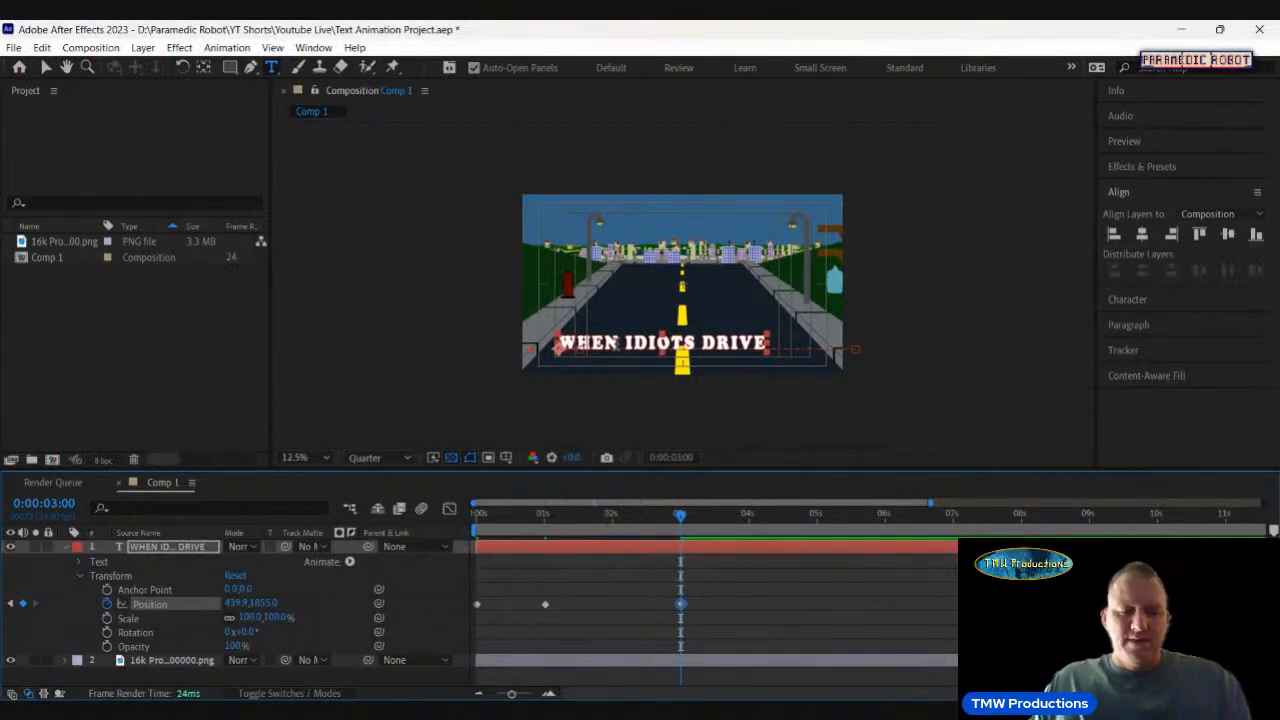
pyautogui.press('v')
pyautogui.moveTo(617, 348); pyautogui.dragTo(355, 364)
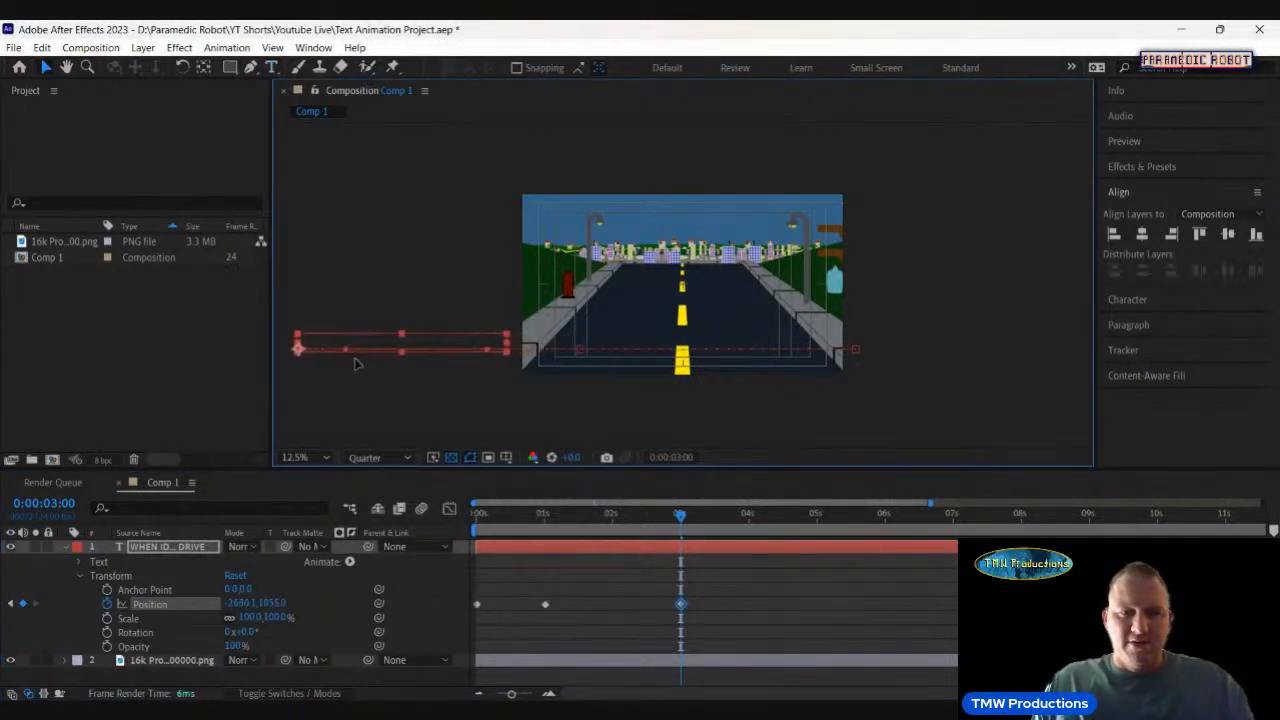
# Add a Position keyframe at 2 seconds and centre the text horizontally in the composition there.
pyautogui.click(610, 514)
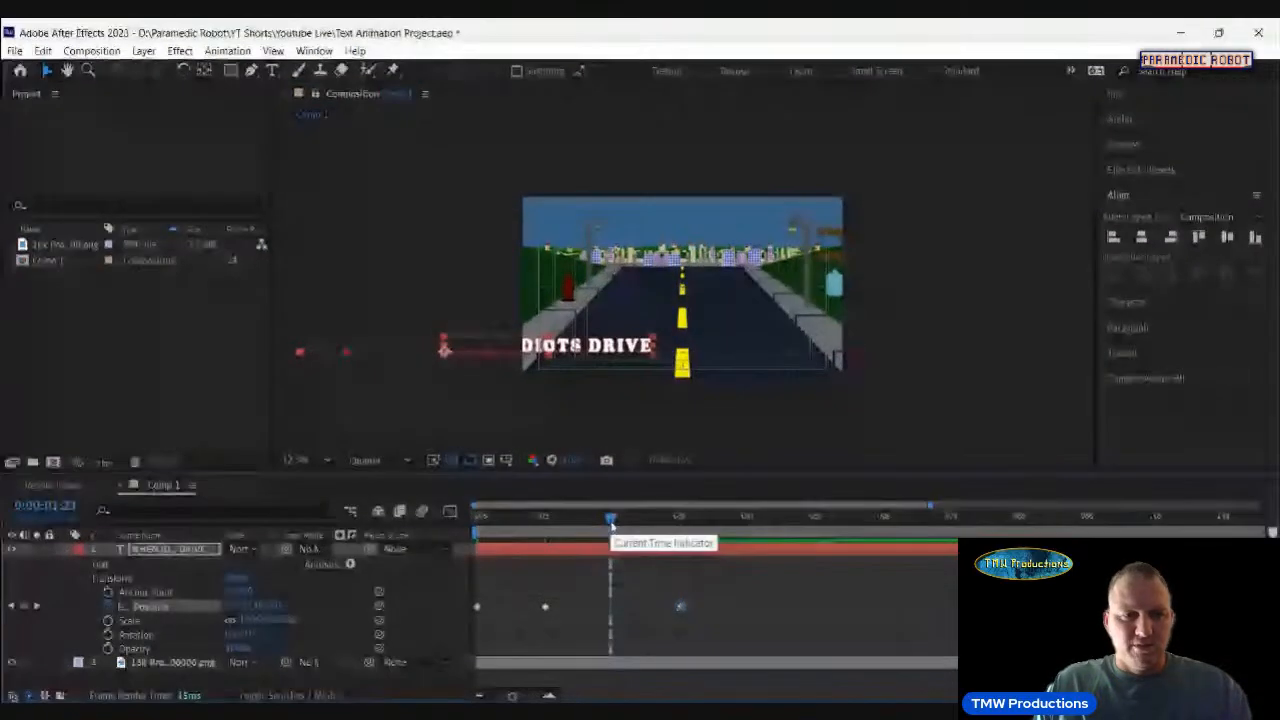
pyautogui.press('pagedown')
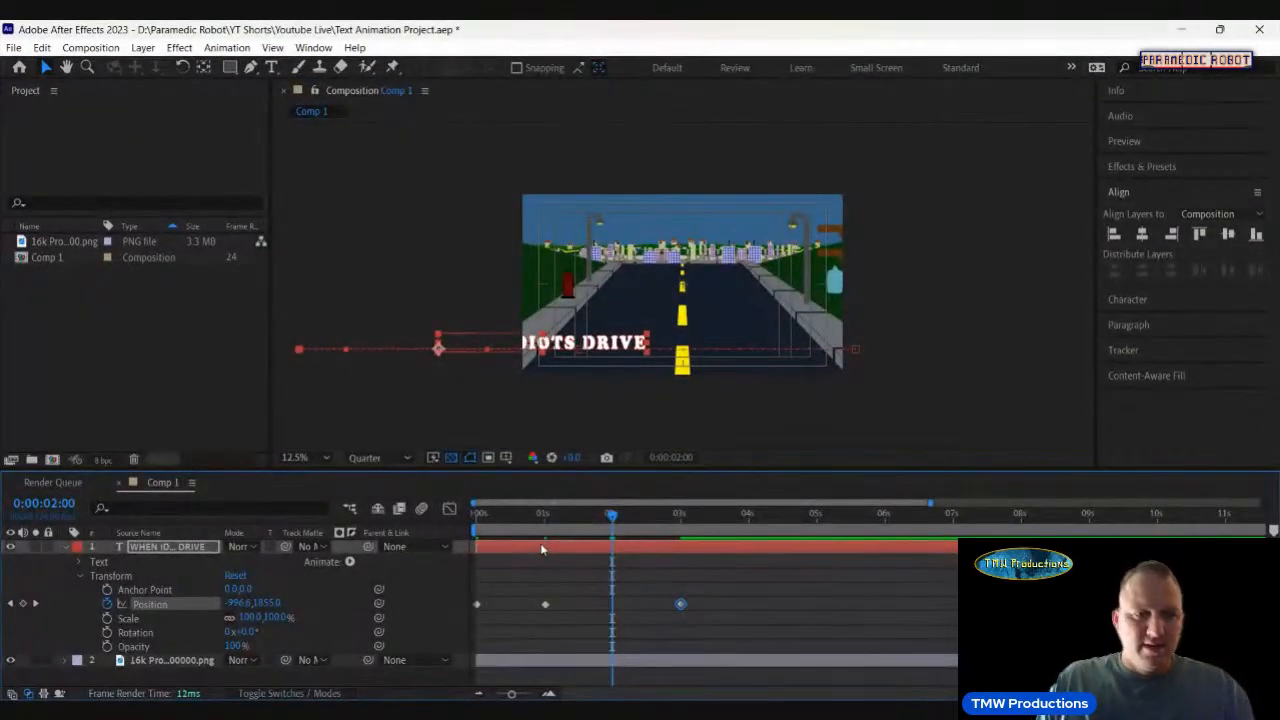
pyautogui.click(23, 604)
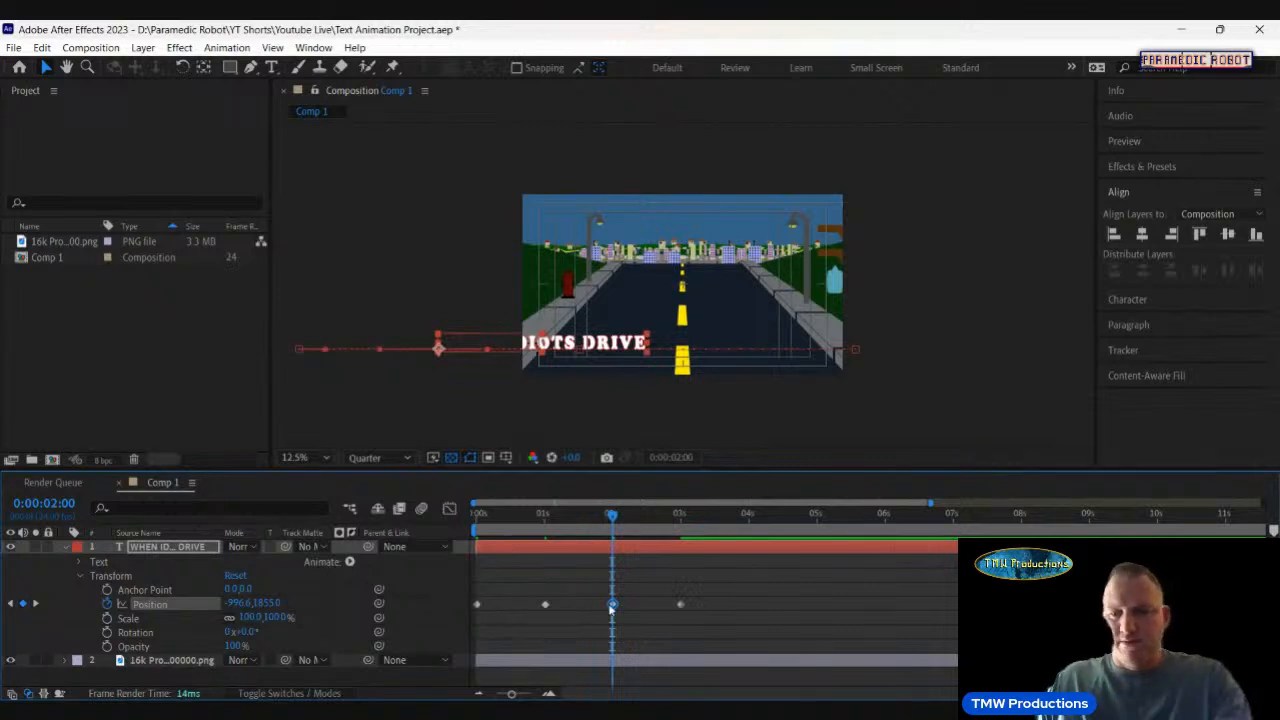
pyautogui.click(1141, 233)
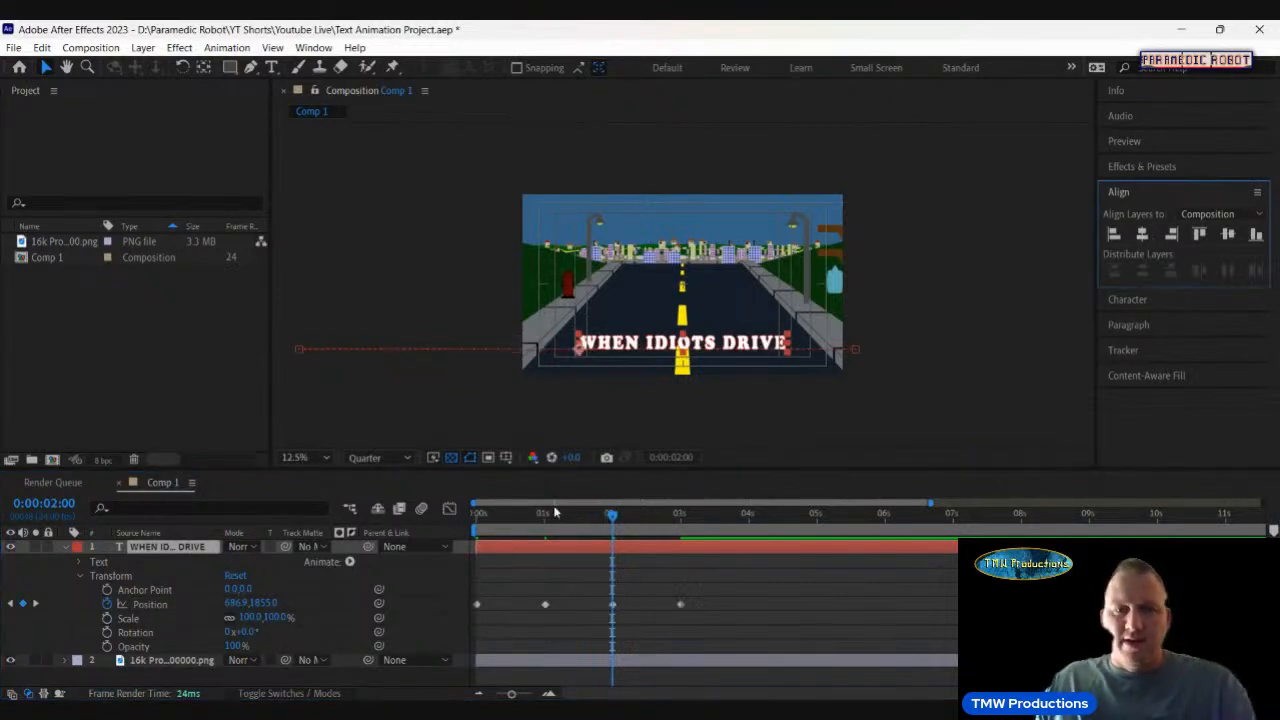
# Play the text animation from the start through the 3-second keyframe to check the slide in and out.
pyautogui.moveTo(503, 517); pyautogui.dragTo(472, 518)
pyautogui.press('space')
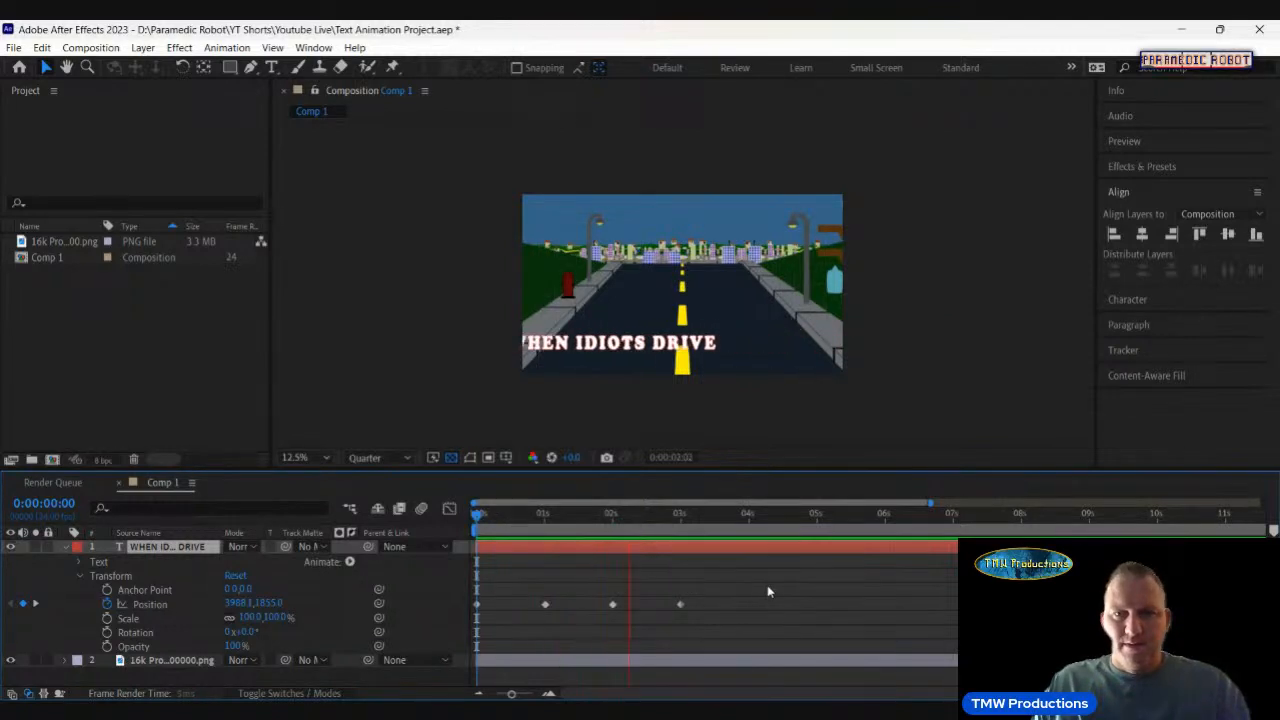
pyautogui.press('space')
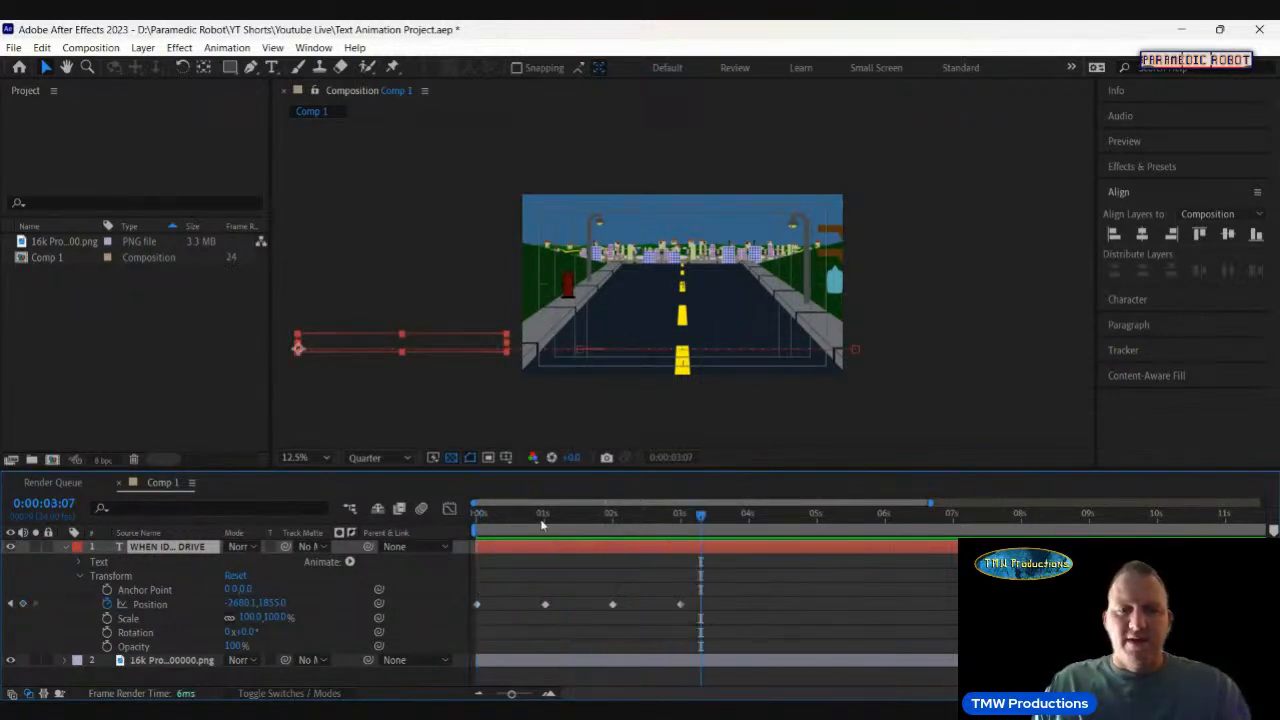
# Examine how the text drifts between the 1-second and 2-second Position keyframes by scrubbing and replaying from the start.
pyautogui.moveTo(541, 525); pyautogui.dragTo(545, 527)
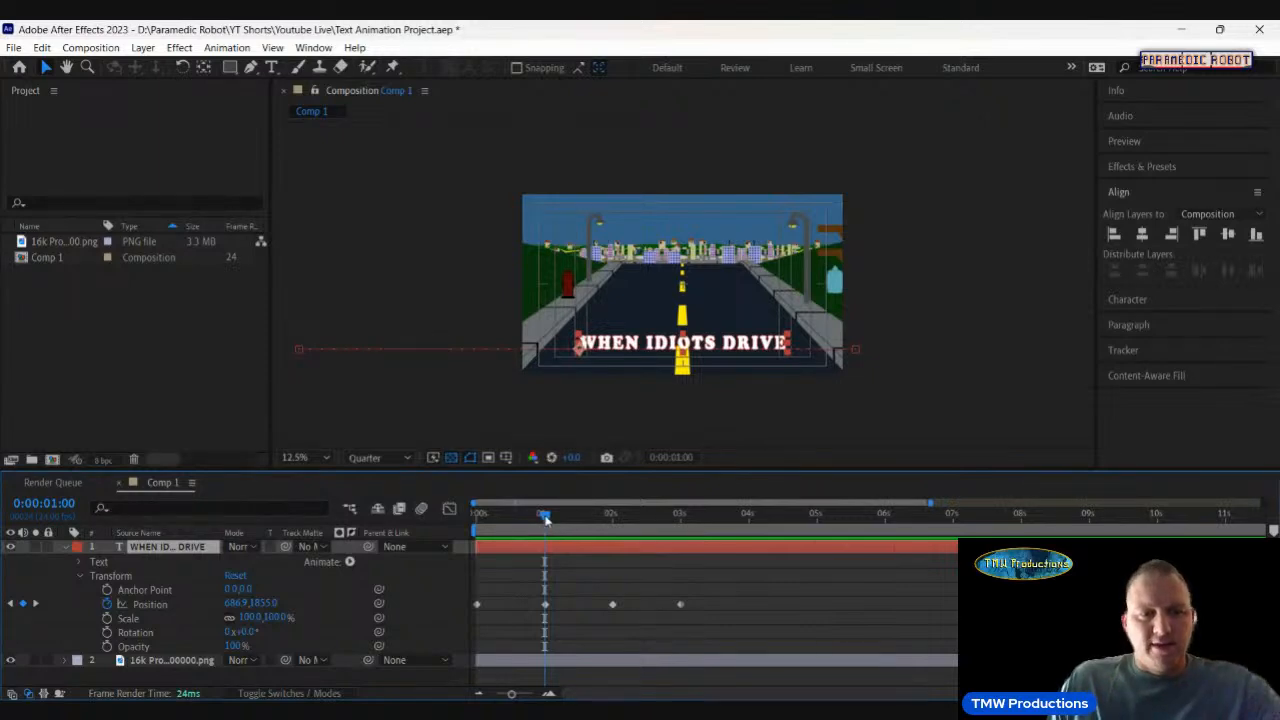
pyautogui.press('.')
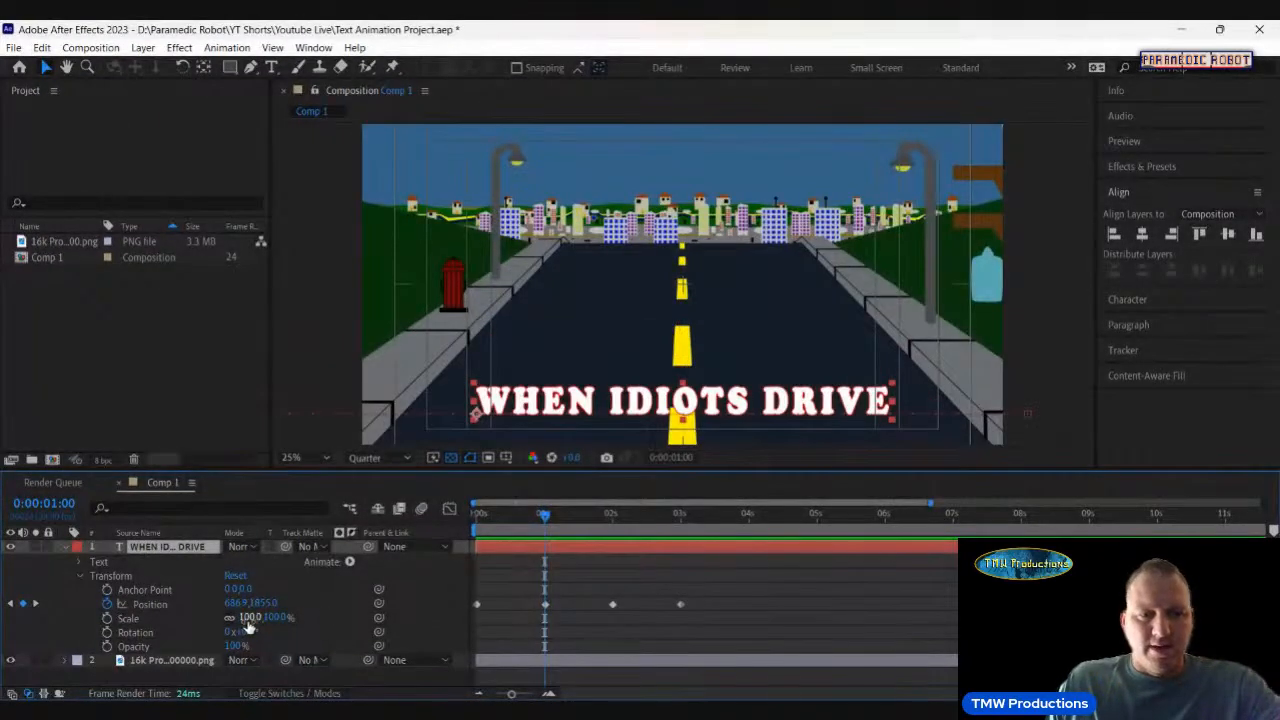
pyautogui.click(614, 527)
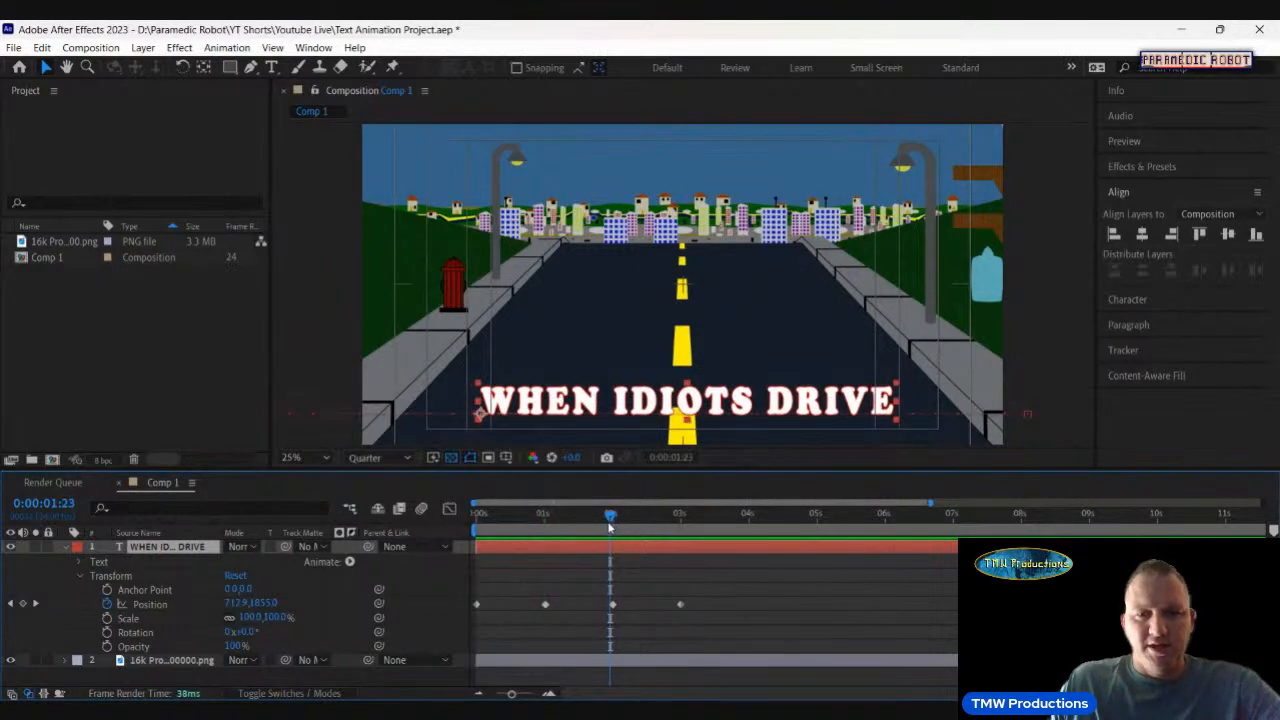
pyautogui.moveTo(610, 527); pyautogui.dragTo(580, 555)
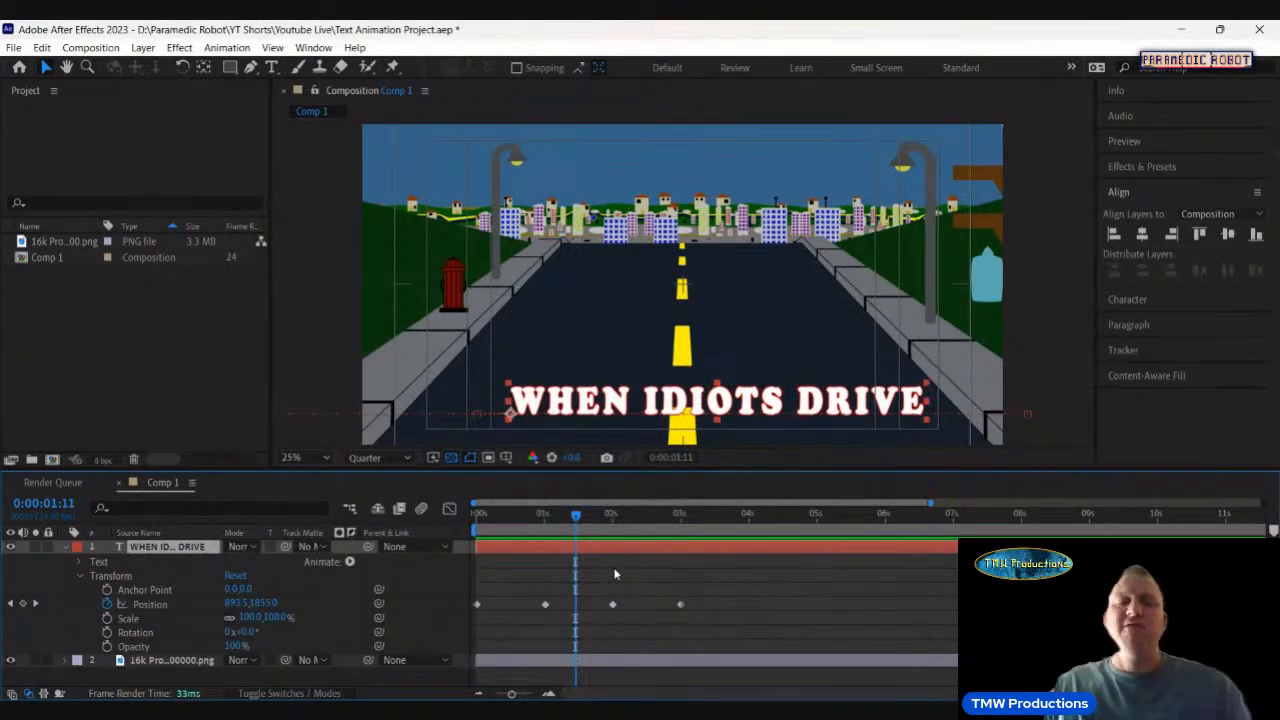
pyautogui.press(',')
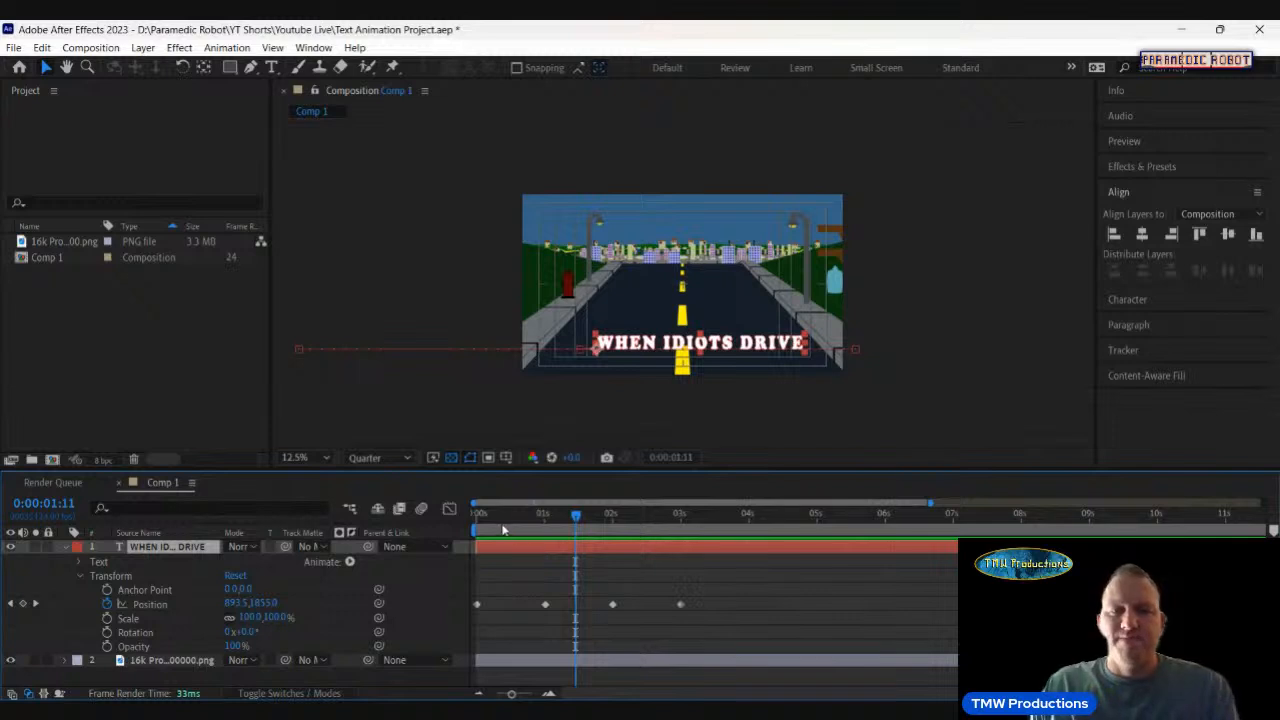
pyautogui.moveTo(498, 518); pyautogui.dragTo(461, 533)
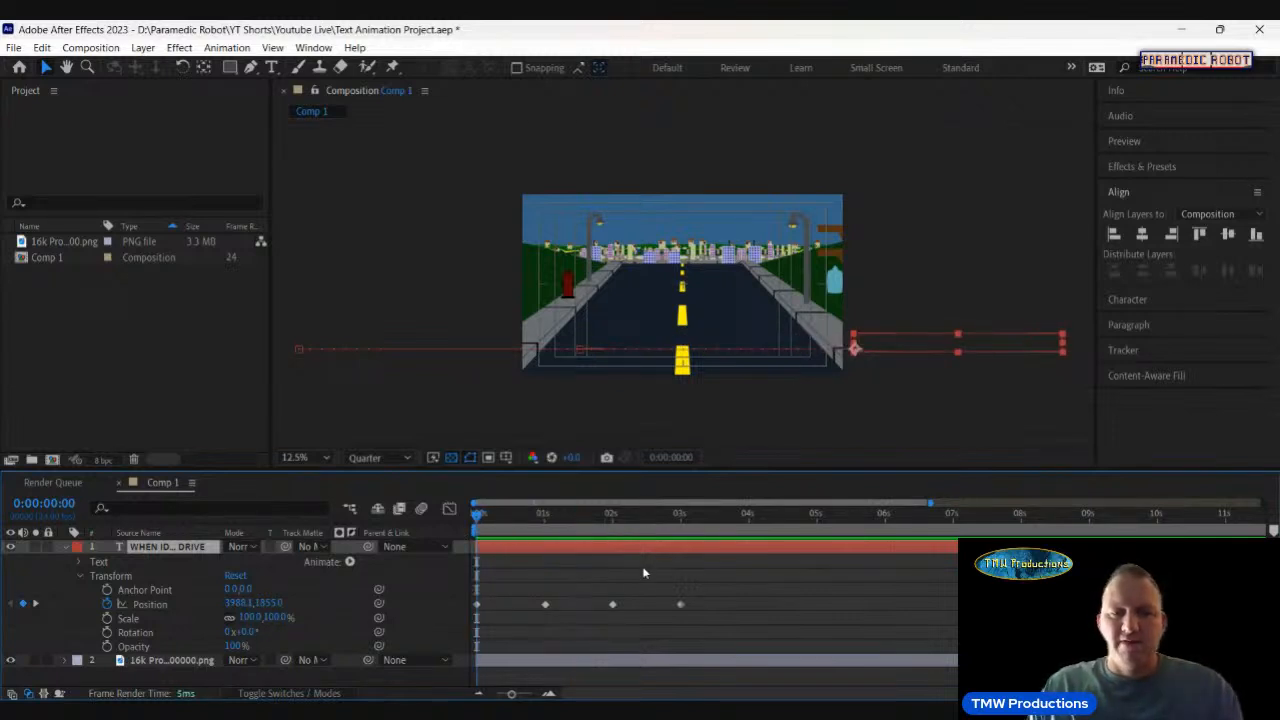
pyautogui.press('space')
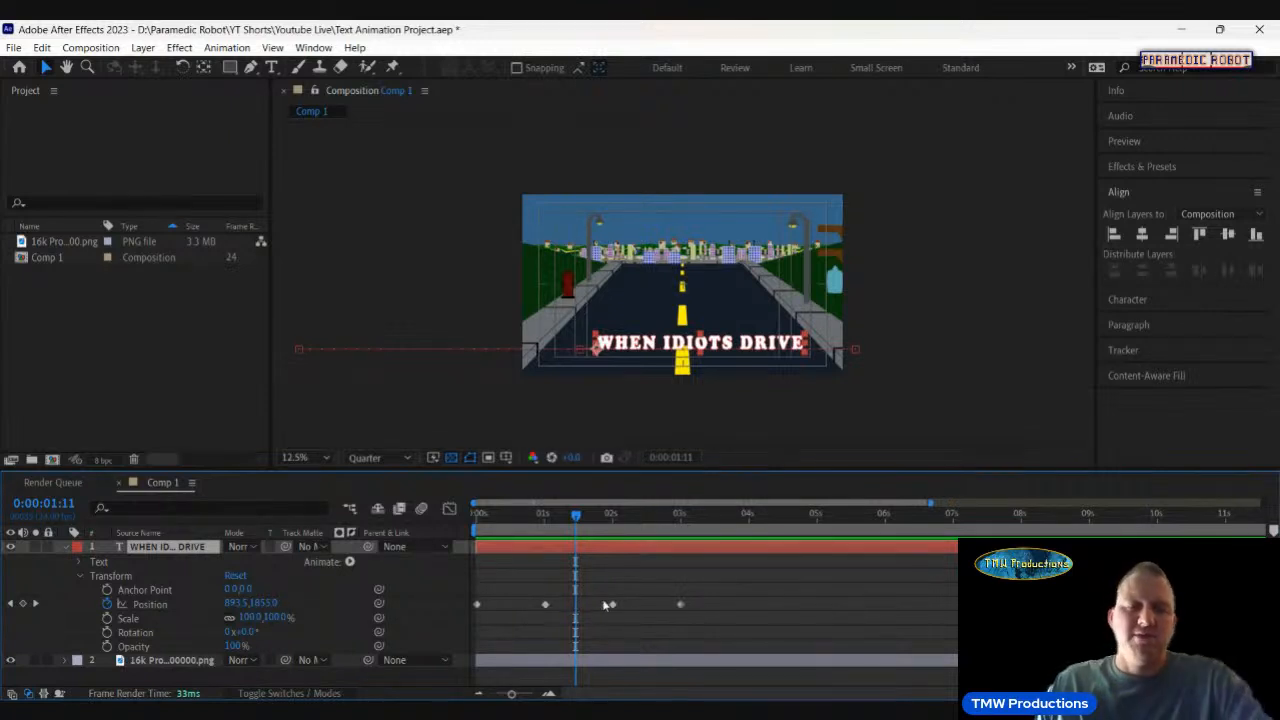
# Set the spatial interpolation of all four Position keyframes on the WHEN IDIOTS DRIVE text to Linear.
pyautogui.moveTo(694, 601); pyautogui.dragTo(476, 608)
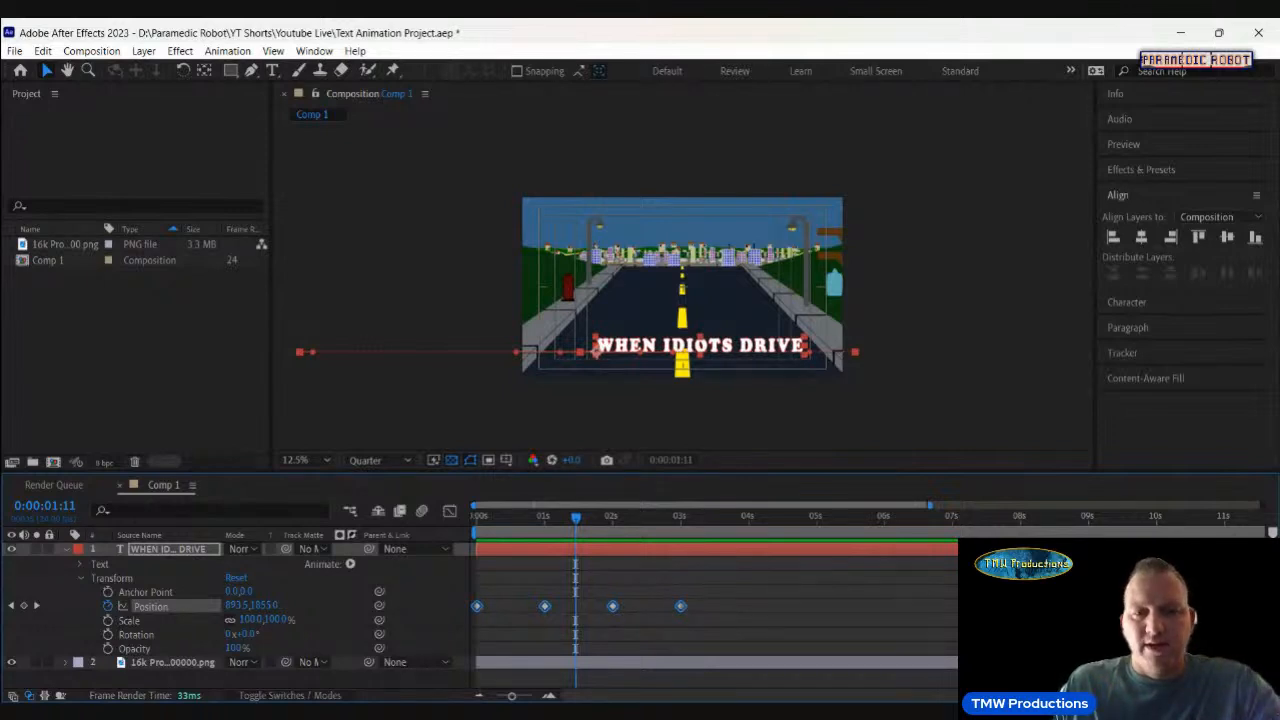
pyautogui.hotkey('ctrl', 'alt', 'k')
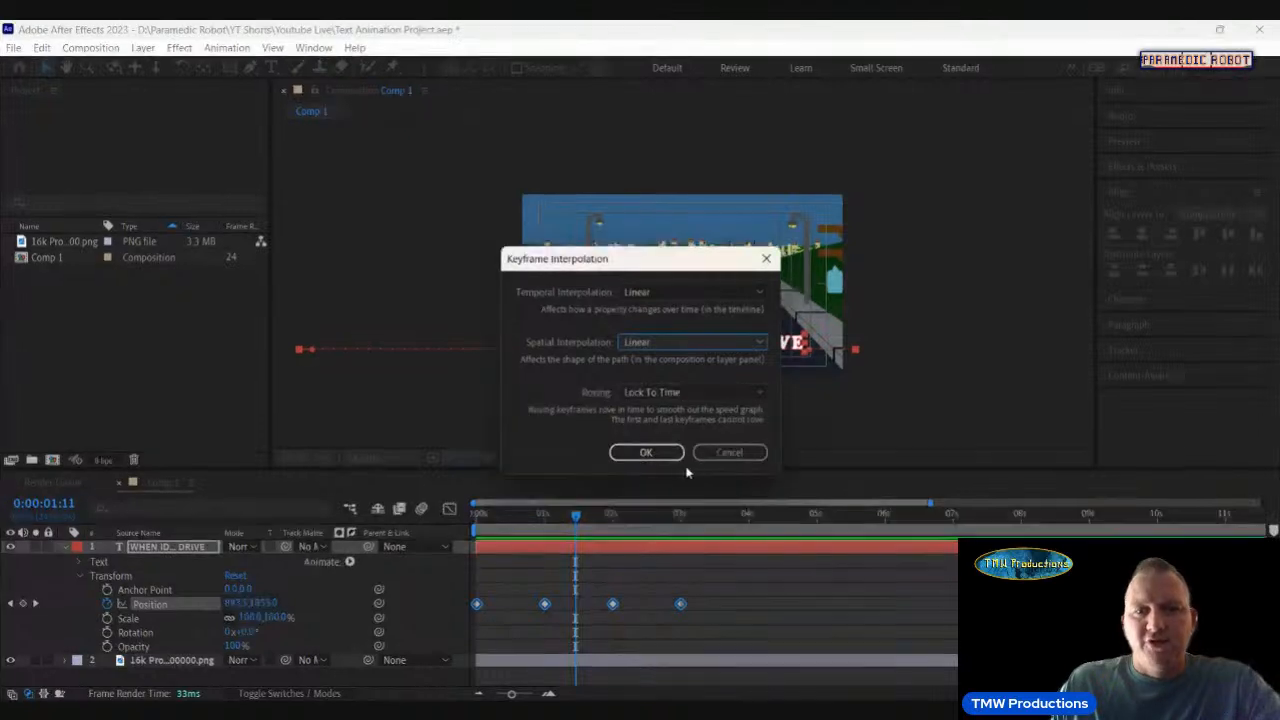
pyautogui.click(646, 454)
# Play the animation from the start past 3 seconds and check the text's centred hold at 1 second.
pyautogui.moveTo(498, 518); pyautogui.dragTo(461, 519)
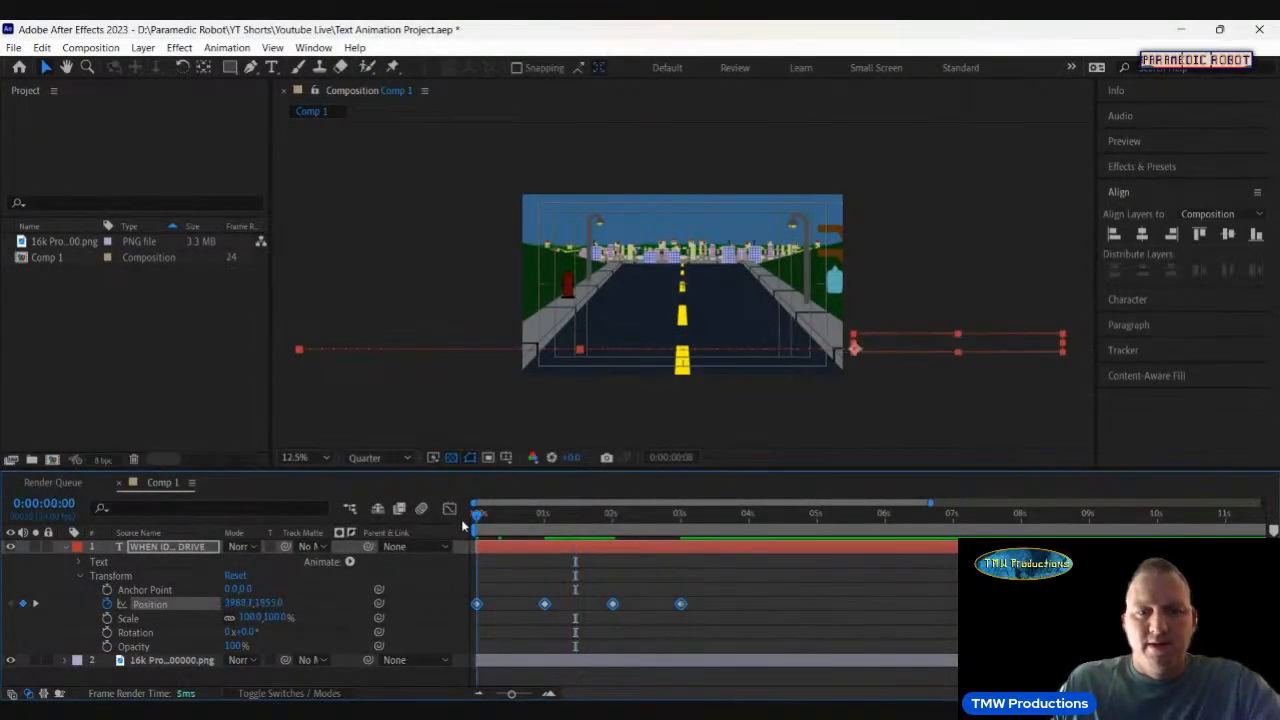
pyautogui.press('space')
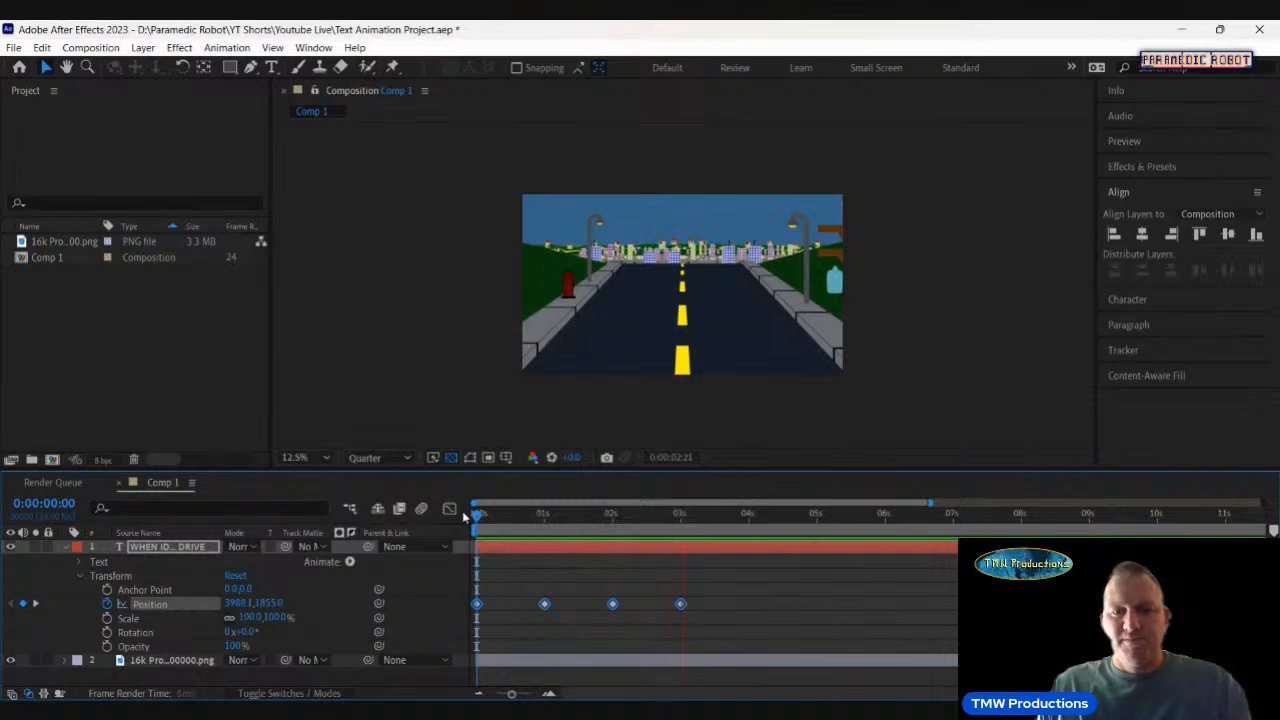
pyautogui.press('space')
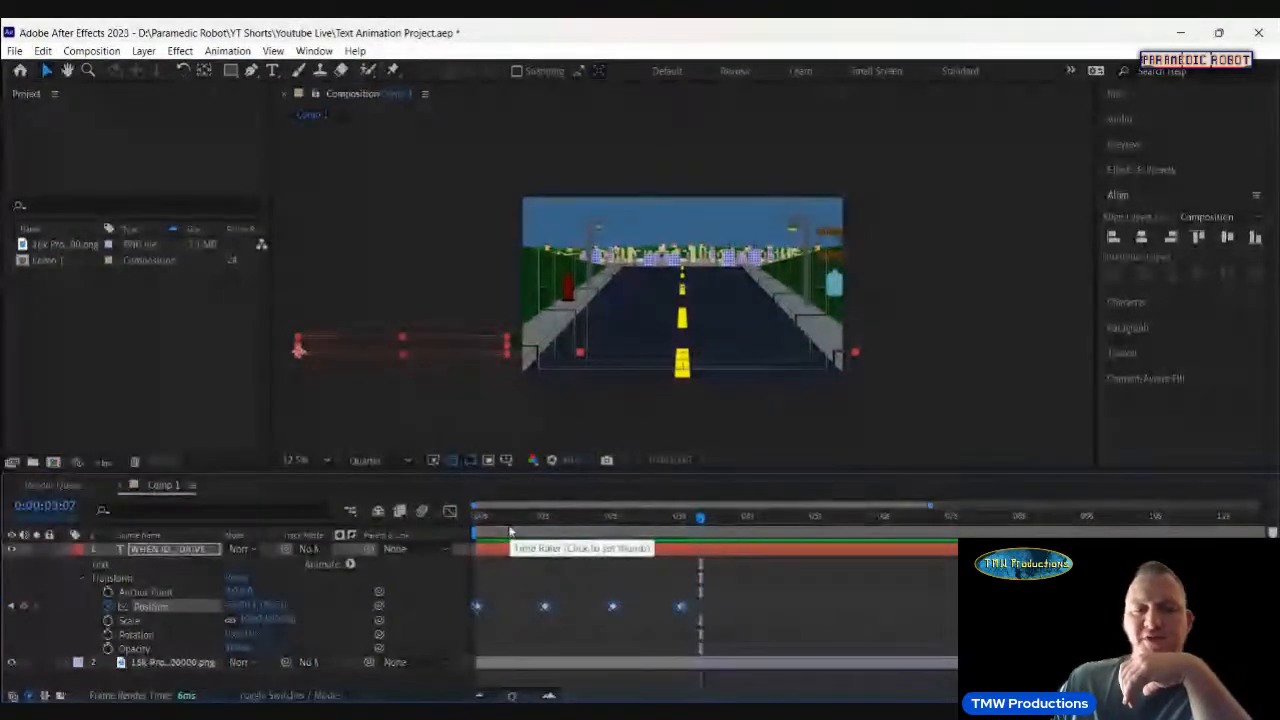
pyautogui.click(511, 535)
pyautogui.moveTo(513, 535); pyautogui.dragTo(545, 533)
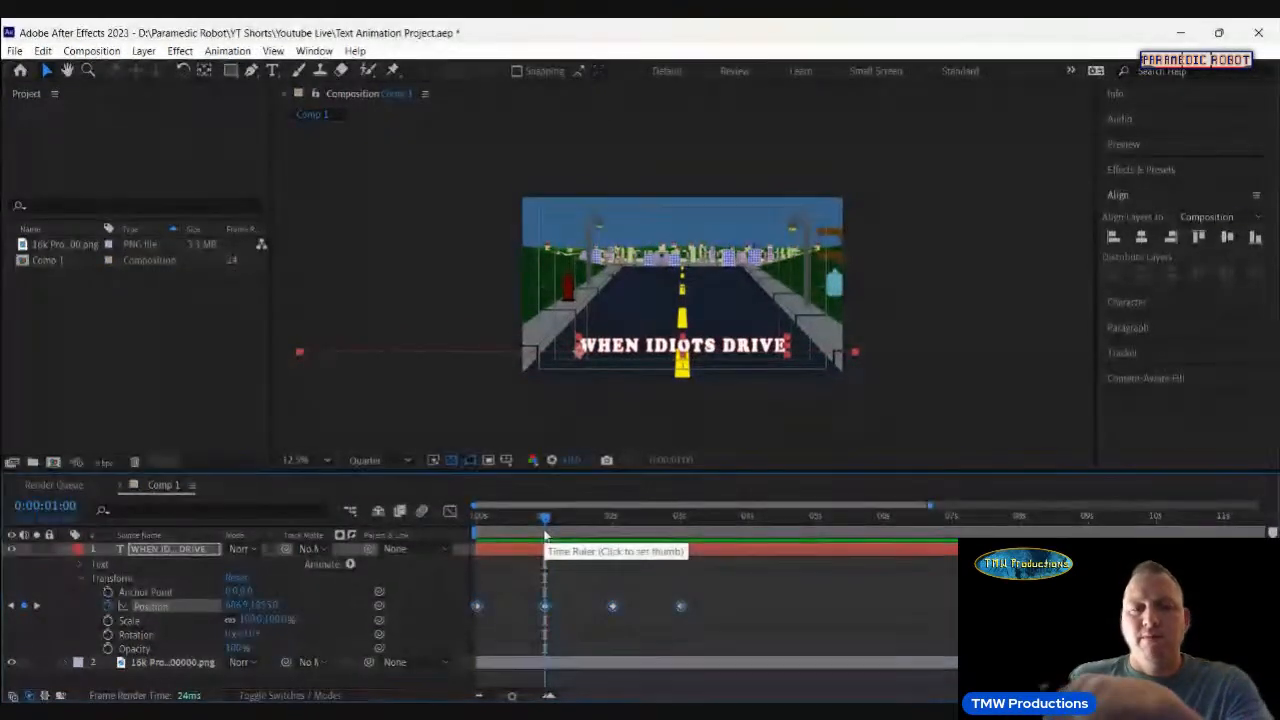
# Try moving the street background image down to a Y position of 1317 and undo the move.
pyautogui.click(66, 548)
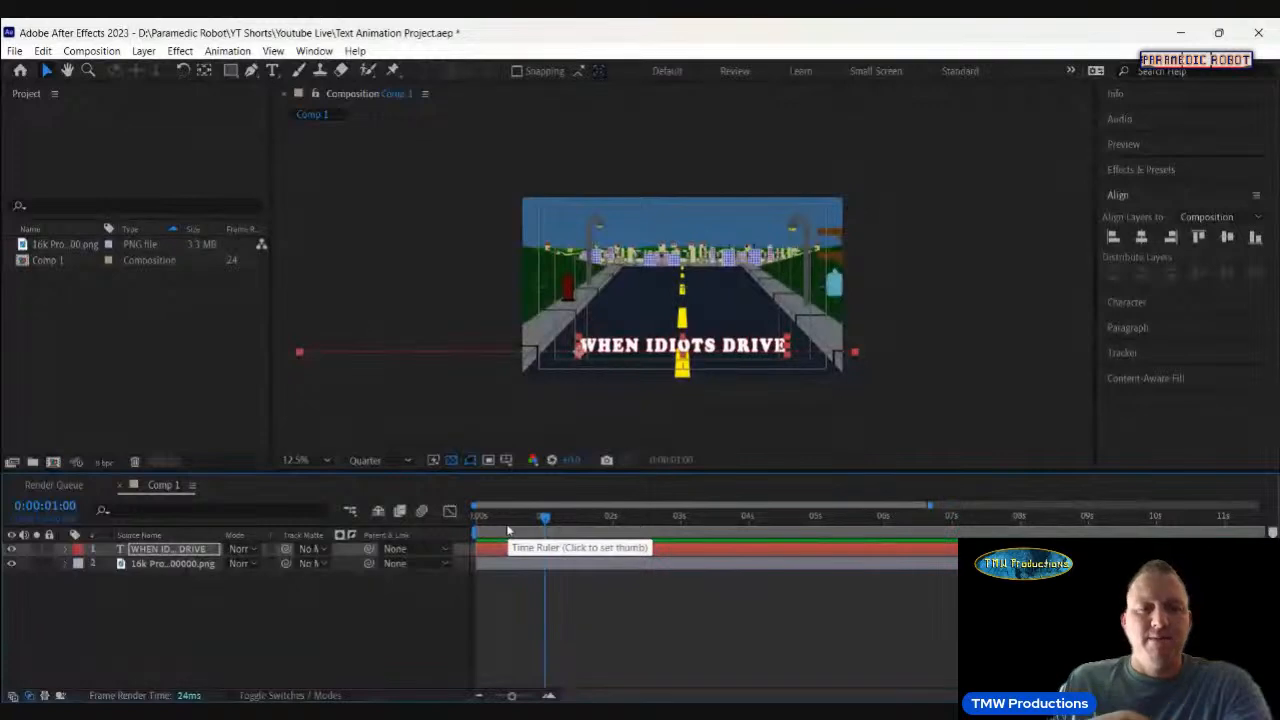
pyautogui.click(173, 566)
pyautogui.click(65, 562)
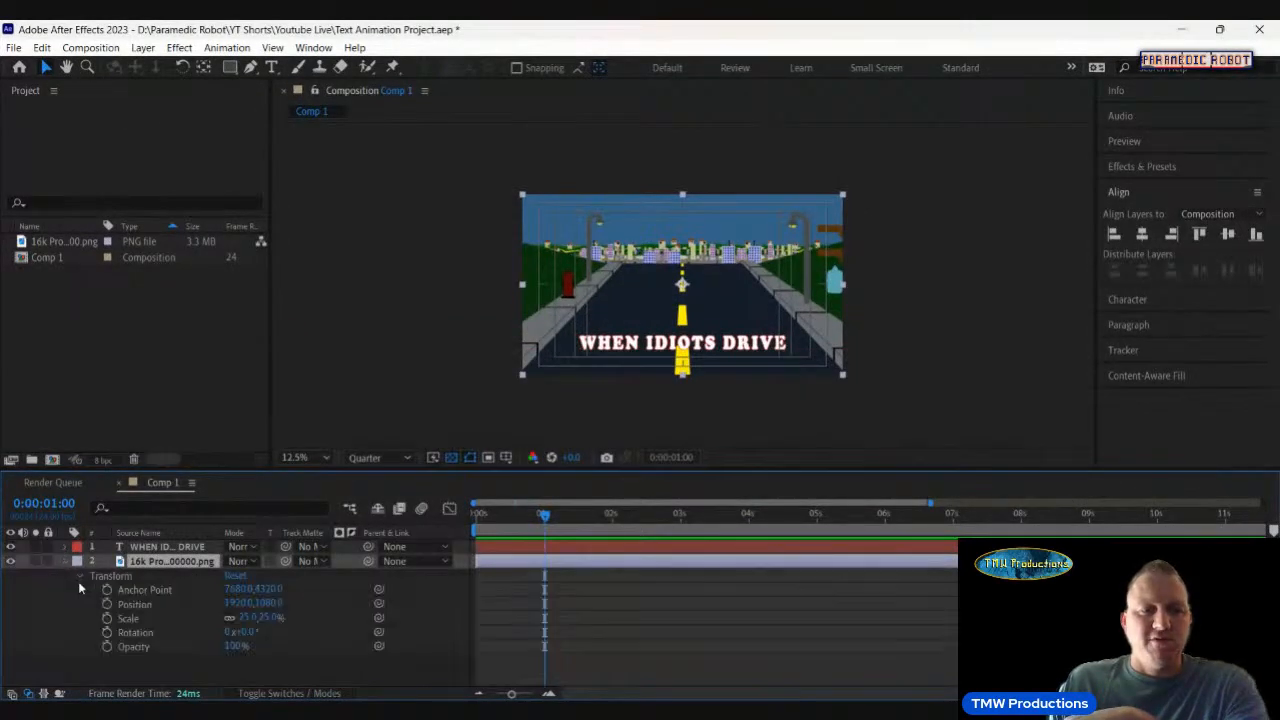
pyautogui.moveTo(268, 603); pyautogui.dragTo(467, 598)
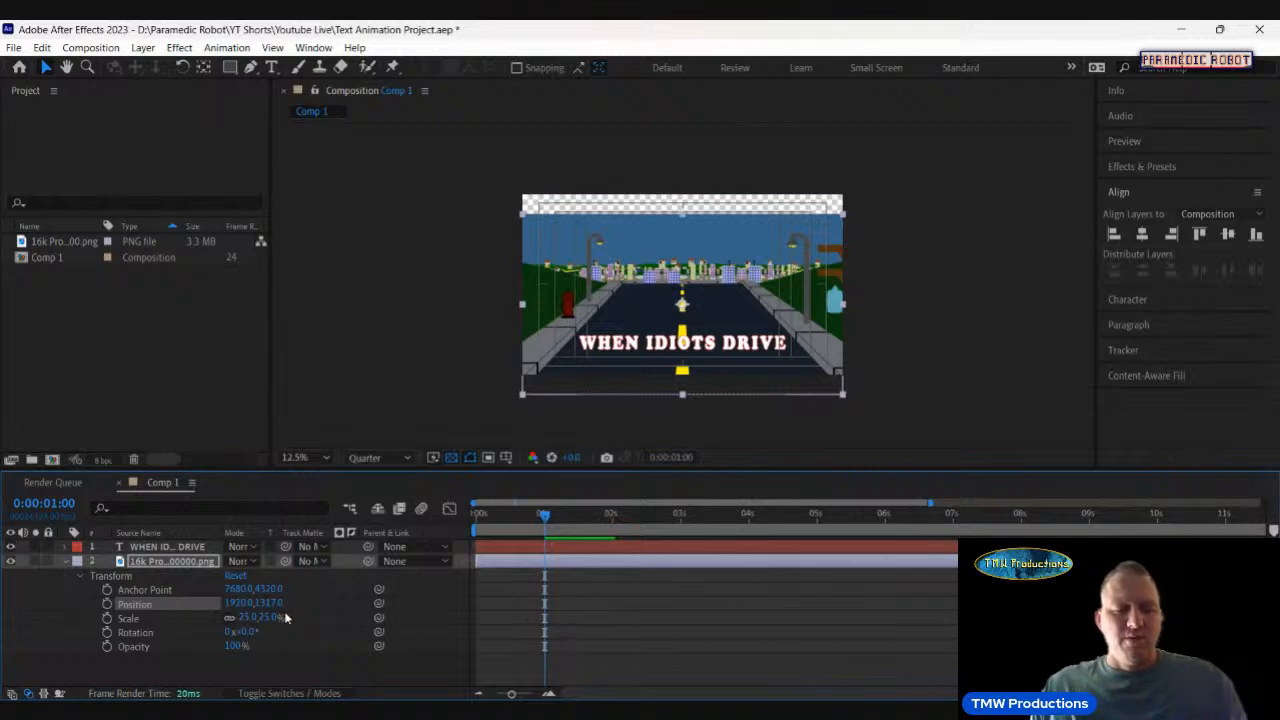
pyautogui.hotkey('ctrl', 'z')
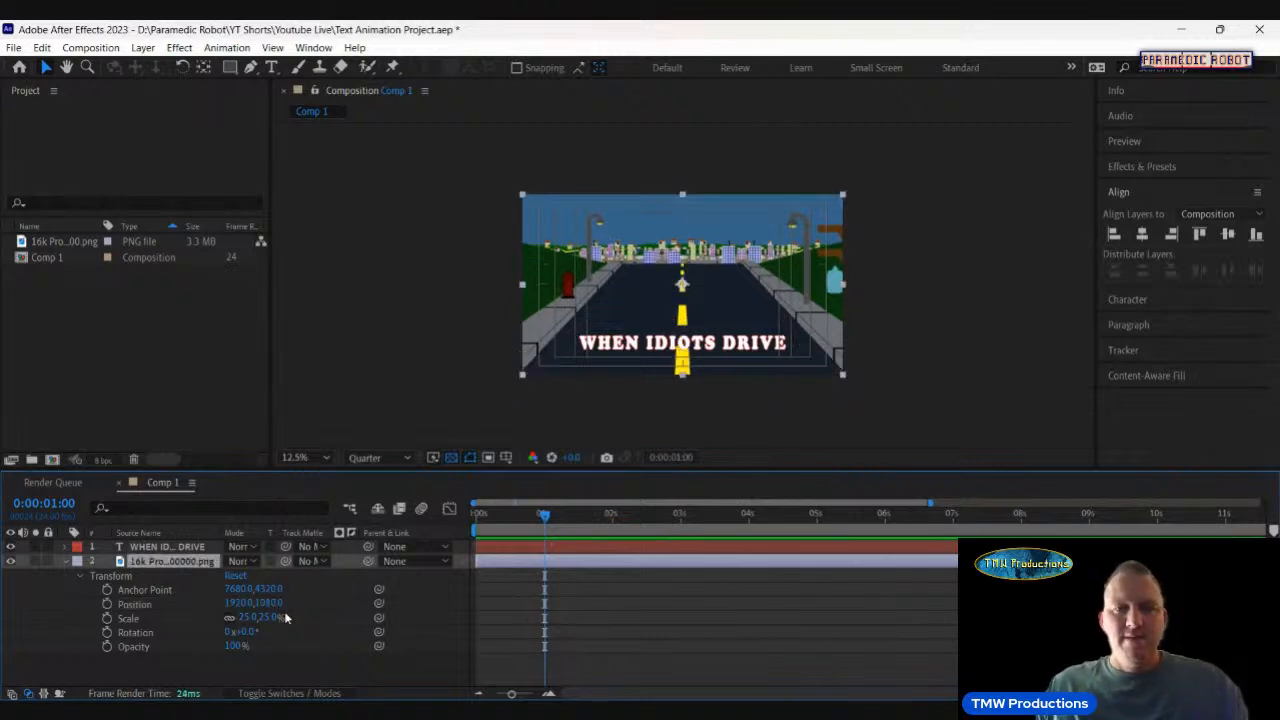
# Replay the WHEN IDIOTS DRIVE text animation from the first frame past 3 seconds and return to the start.
pyautogui.click(481, 516)
pyautogui.click(477, 516)
pyautogui.click(182, 548)
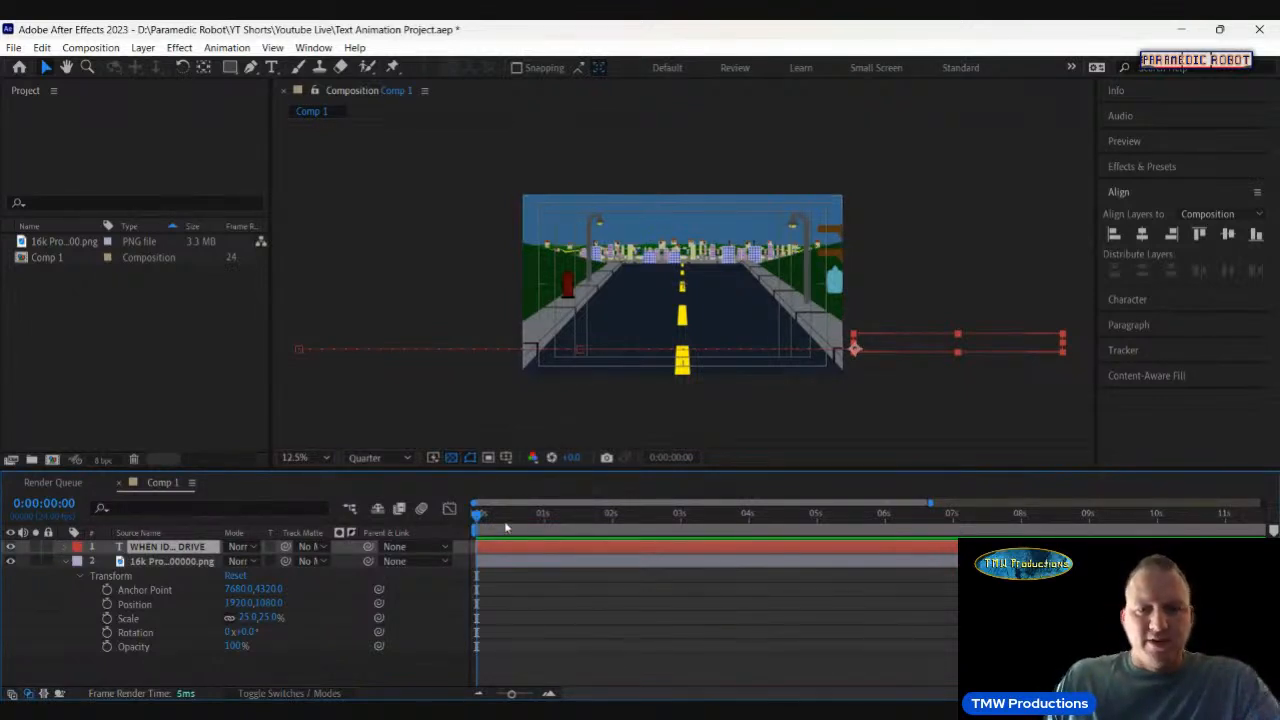
pyautogui.press('space')
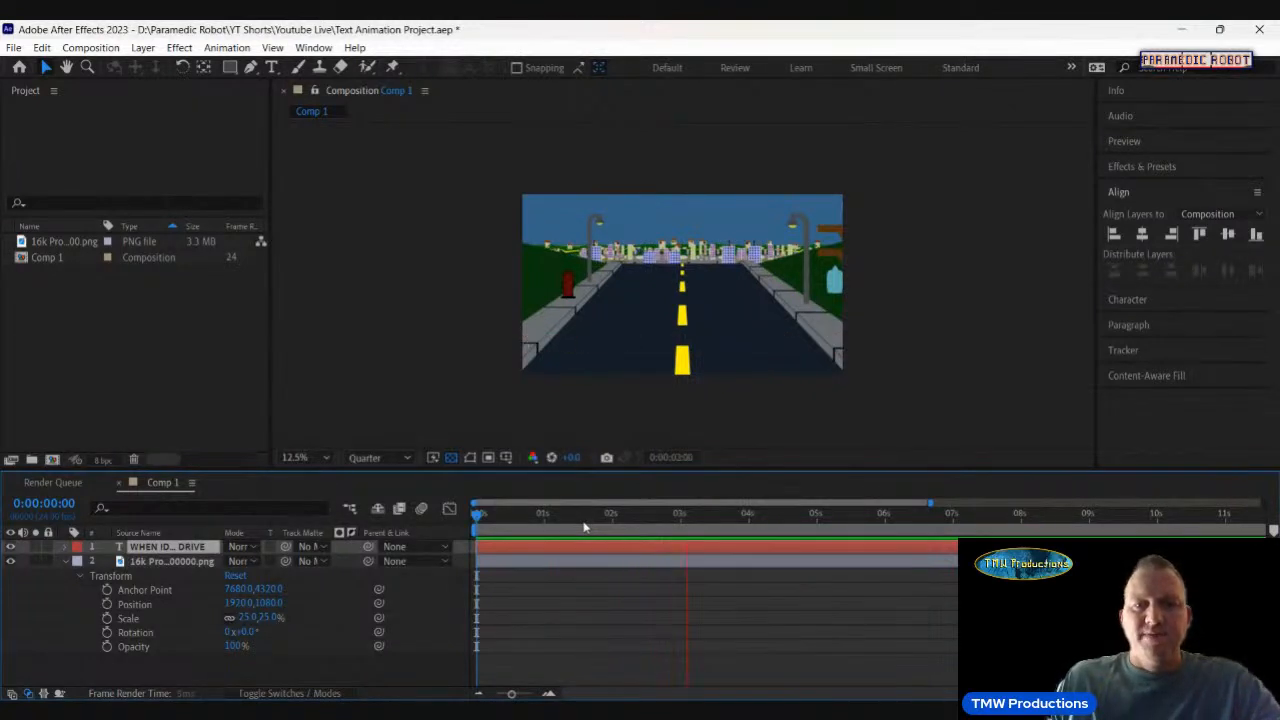
pyautogui.press('space')
pyautogui.press('Home')
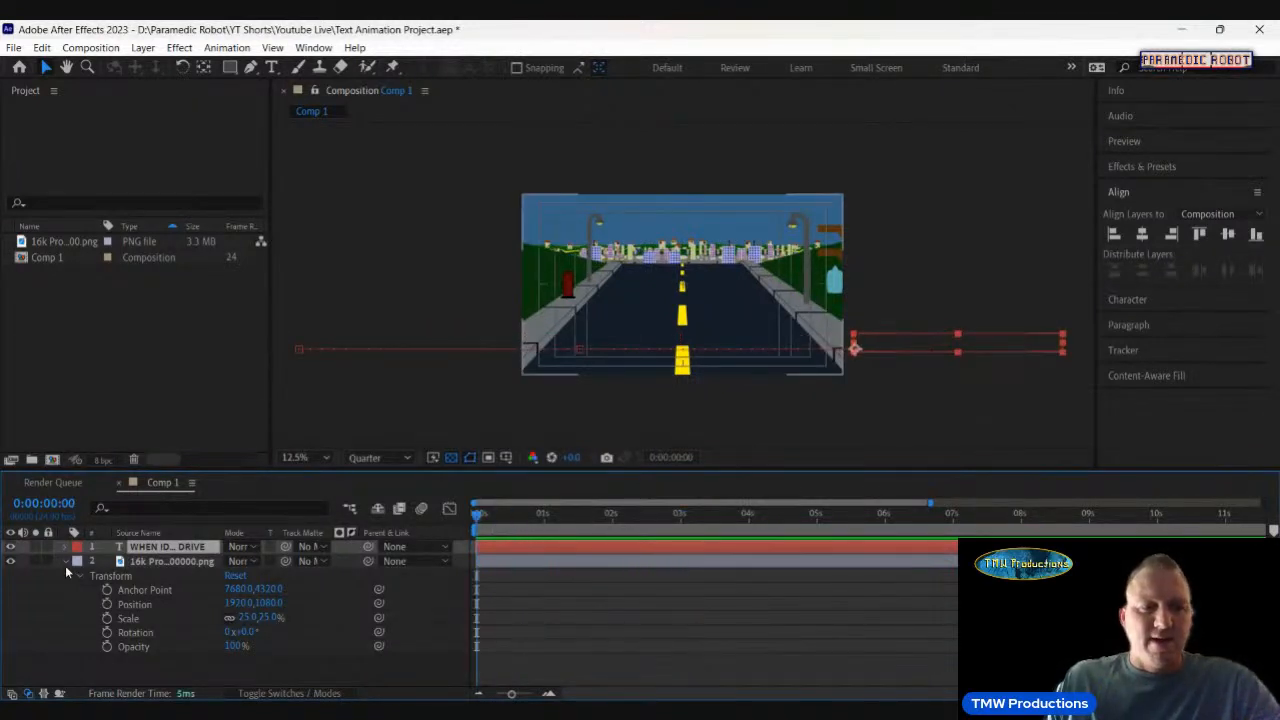
# Collapse the background layer's properties, move the current time to 0:00:01:09 and start a new solid layer.
pyautogui.click(66, 562)
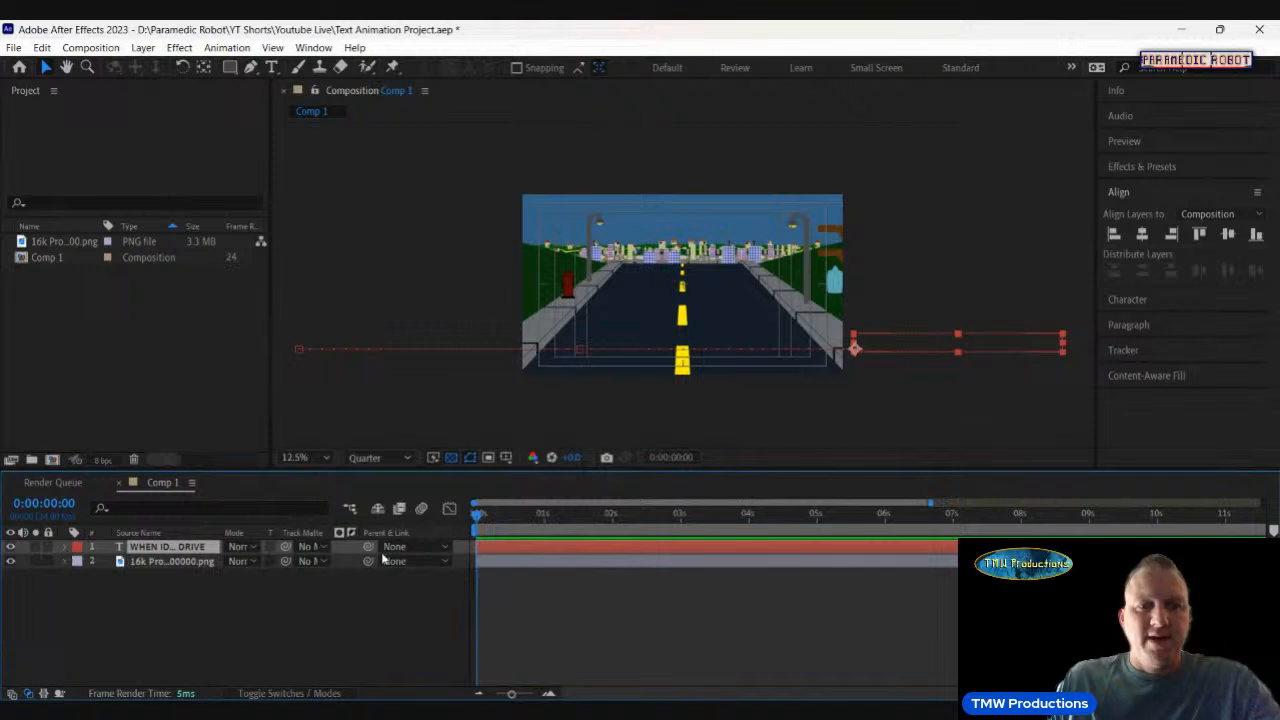
pyautogui.moveTo(530, 515); pyautogui.dragTo(569, 516)
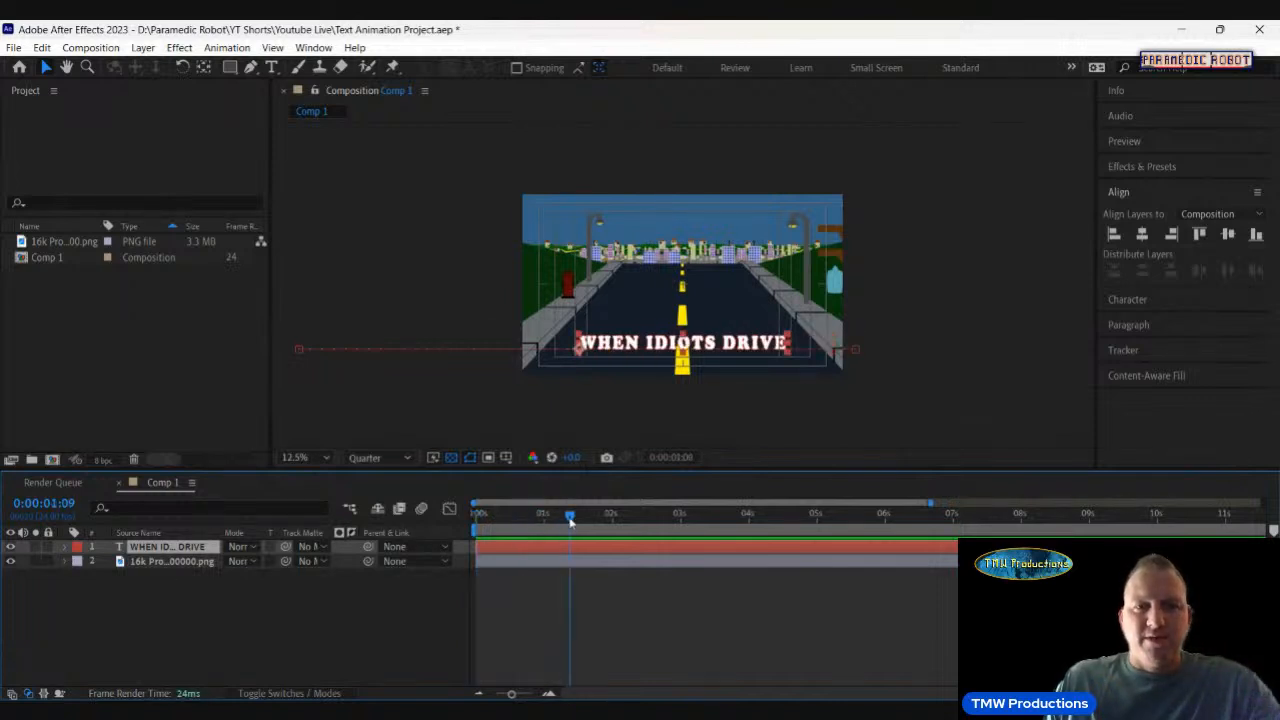
pyautogui.click(141, 47)
pyautogui.moveTo(200, 66)
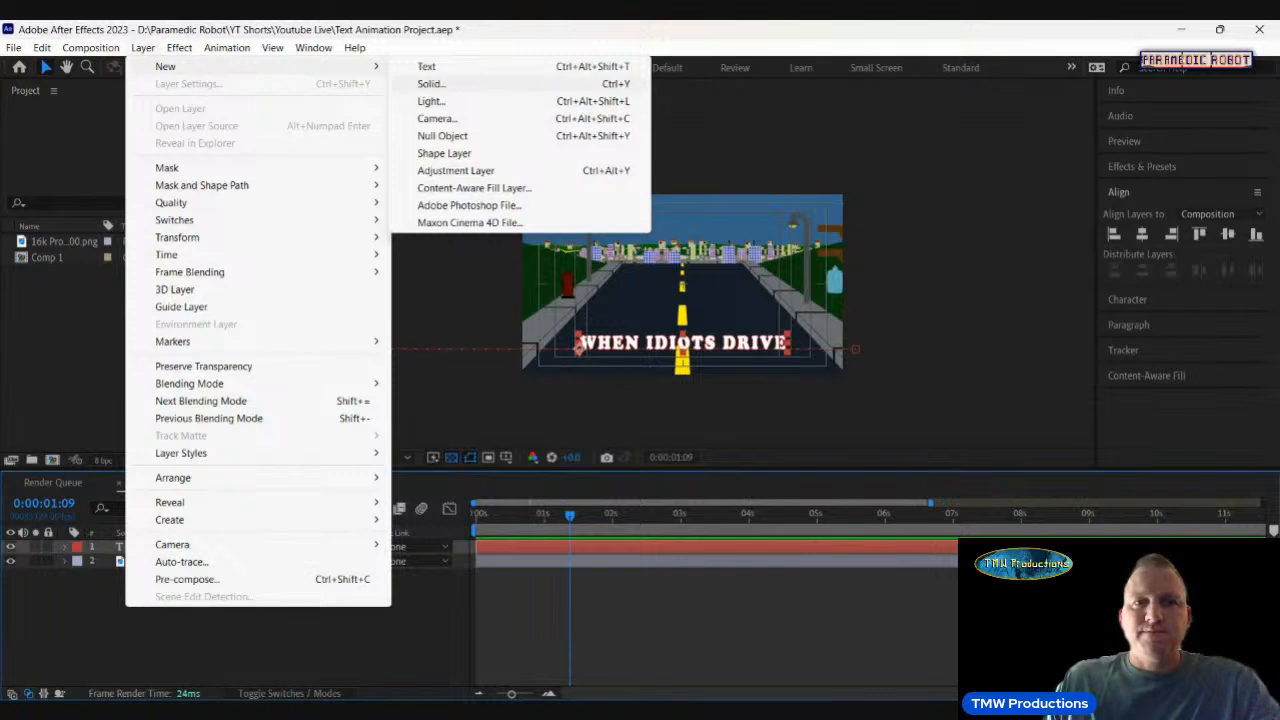
pyautogui.click(428, 84)
# Colour the new solid medium royal blue and create it at the composition size of 3840 x 2160 px.
pyautogui.click(164, 480)
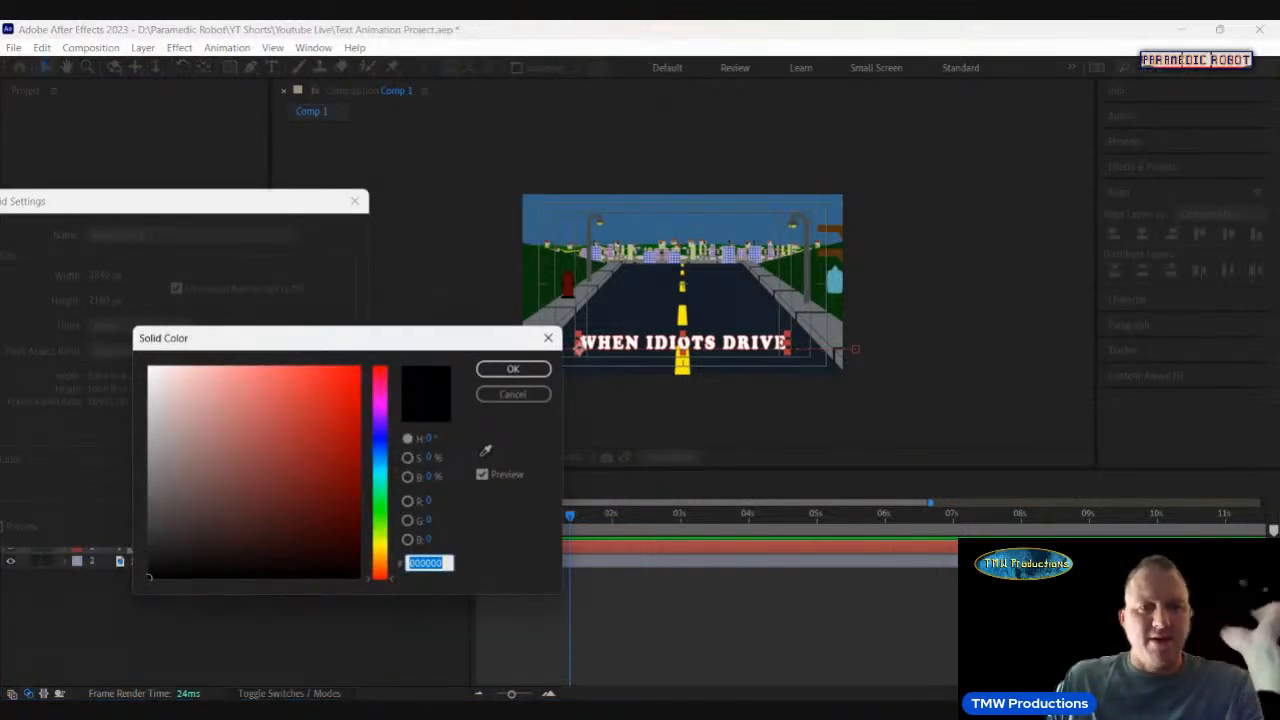
pyautogui.click(380, 507)
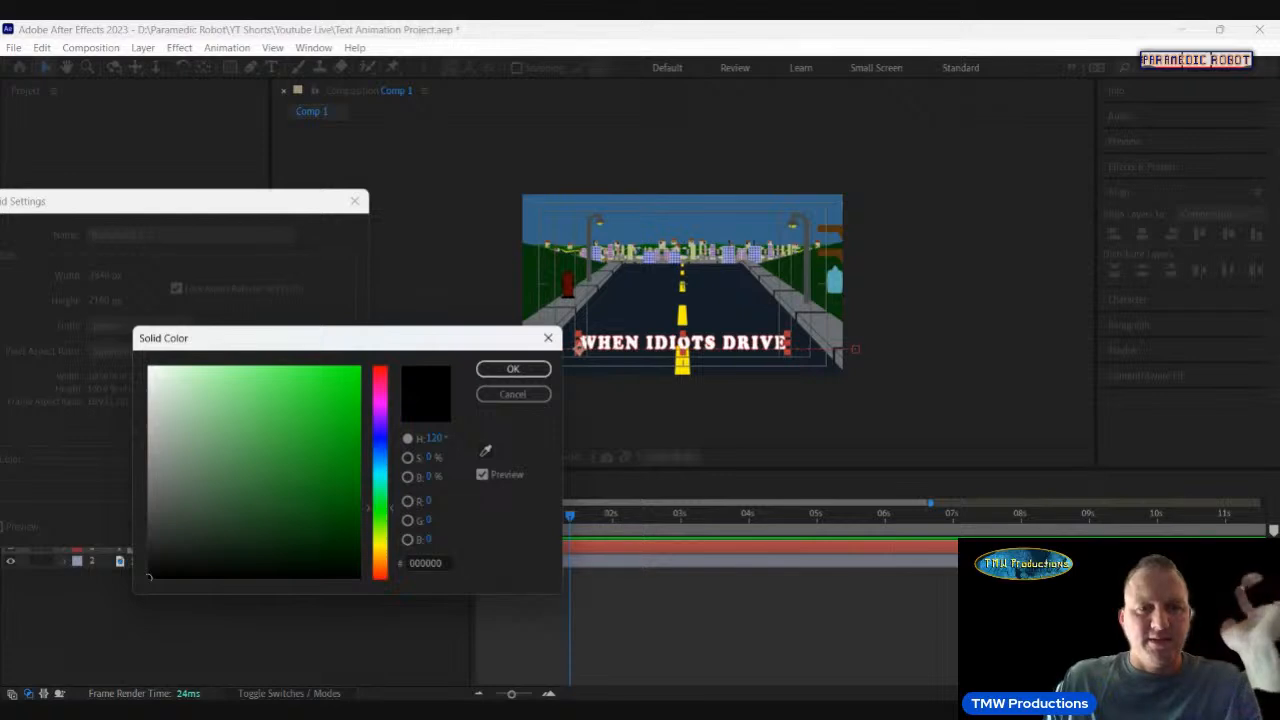
pyautogui.moveTo(380, 507); pyautogui.dragTo(380, 455)
pyautogui.click(323, 415)
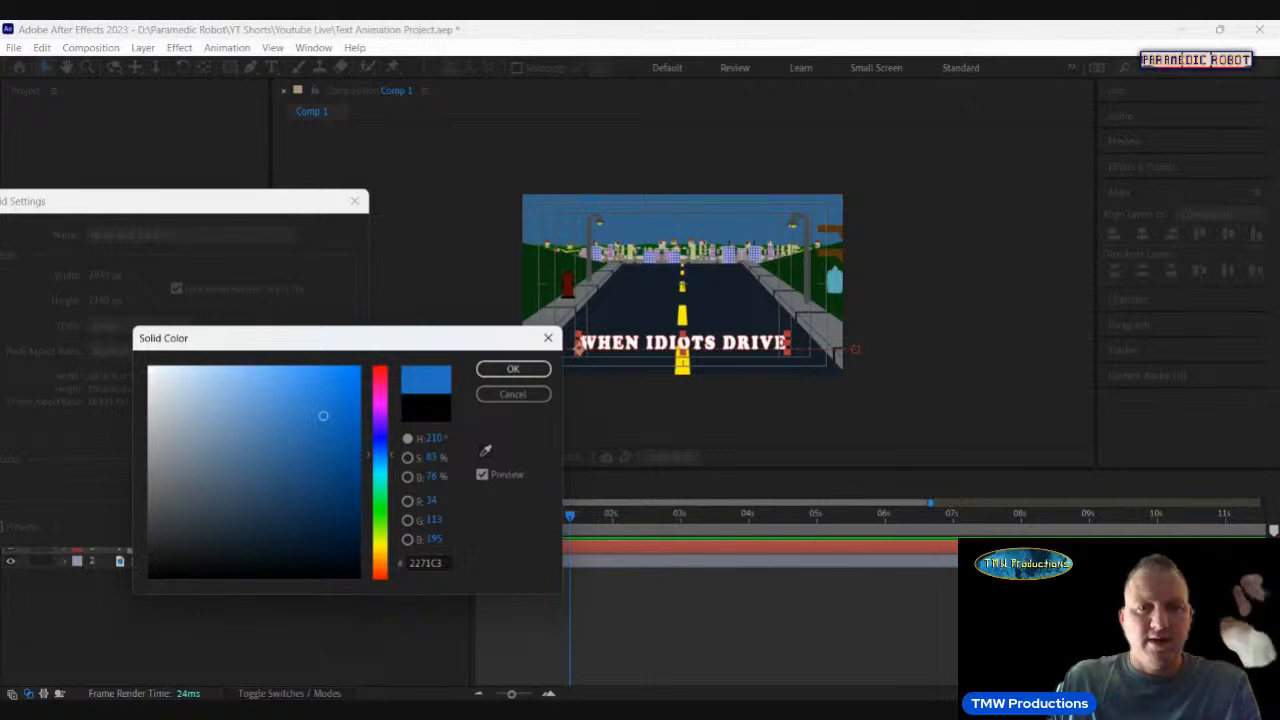
pyautogui.click(485, 450)
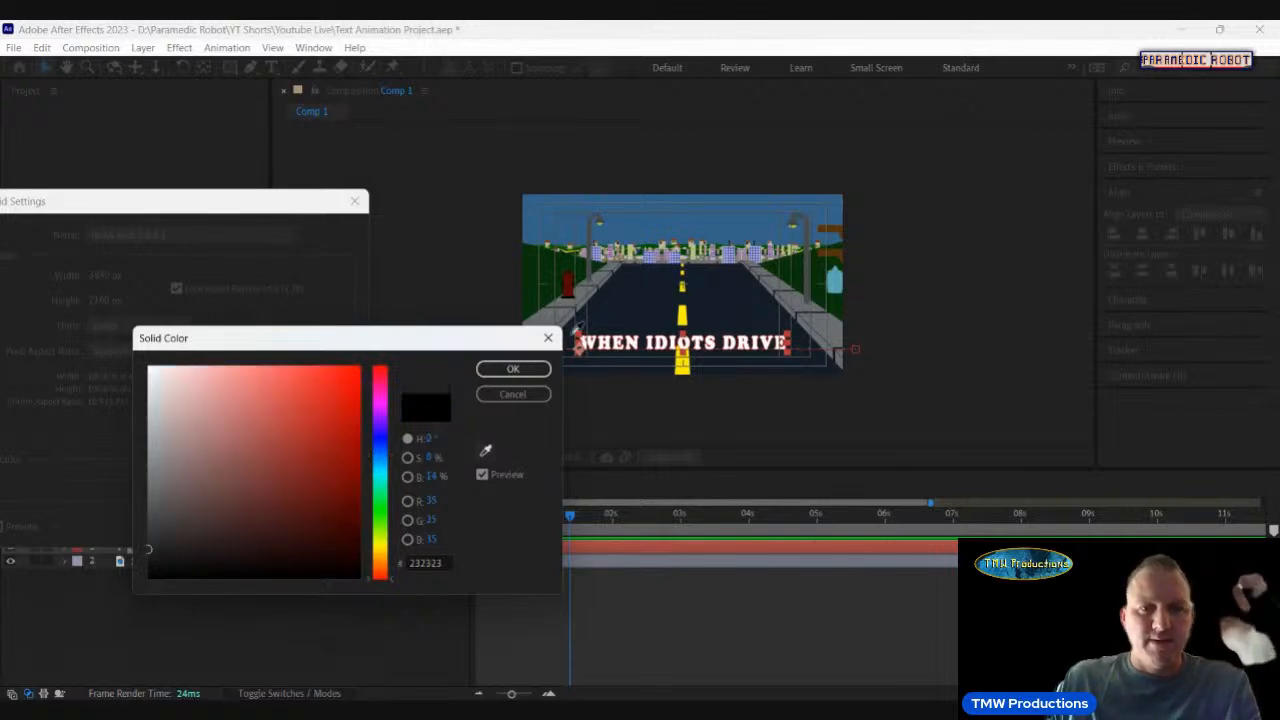
pyautogui.click(634, 216)
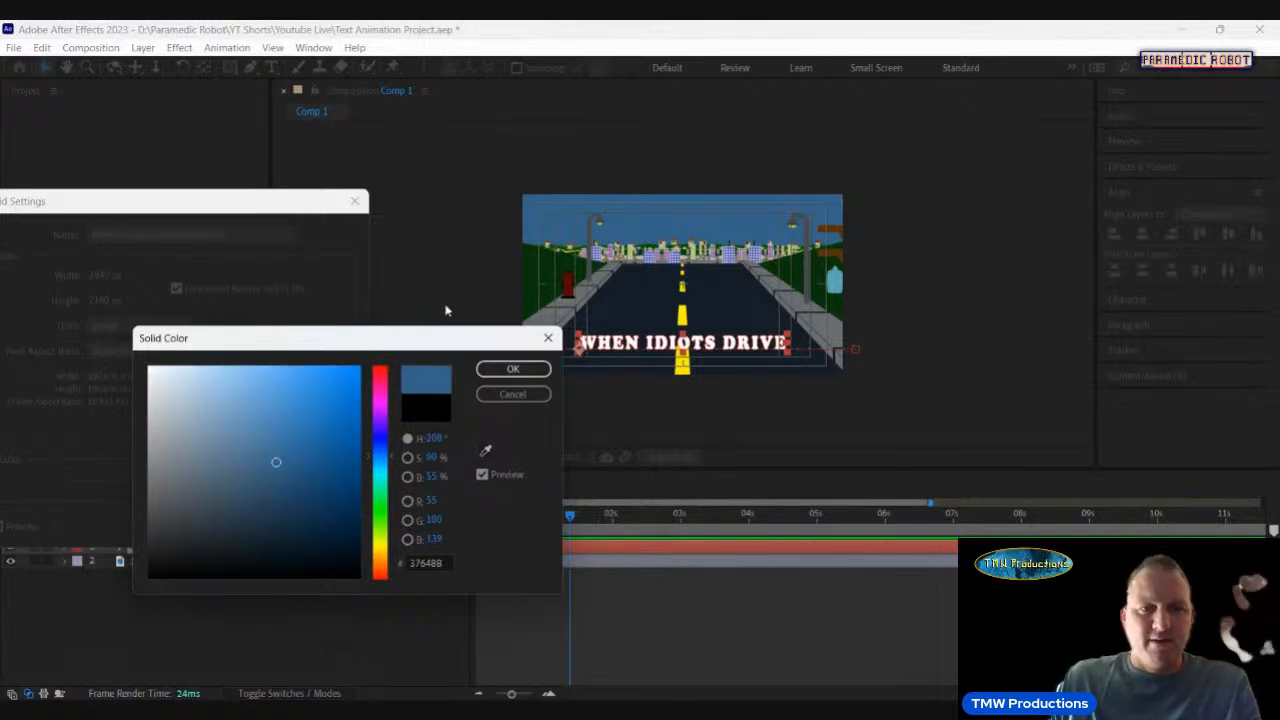
pyautogui.click(512, 368)
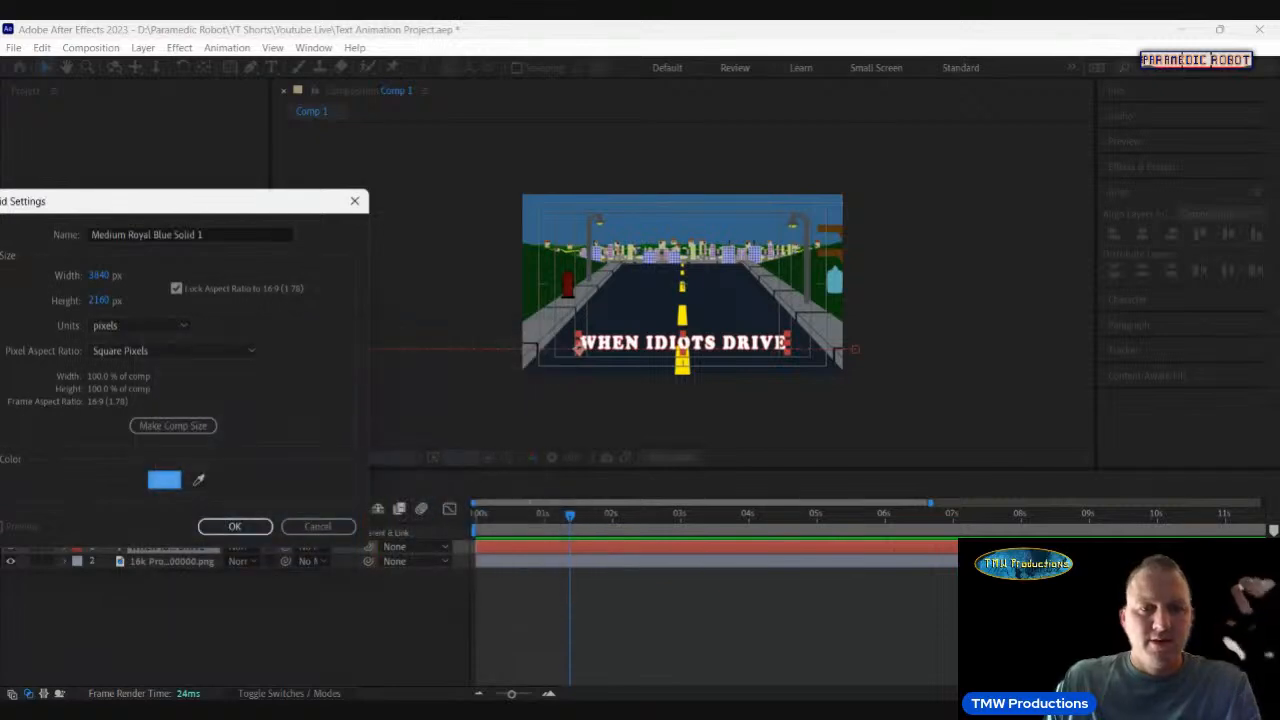
pyautogui.click(234, 526)
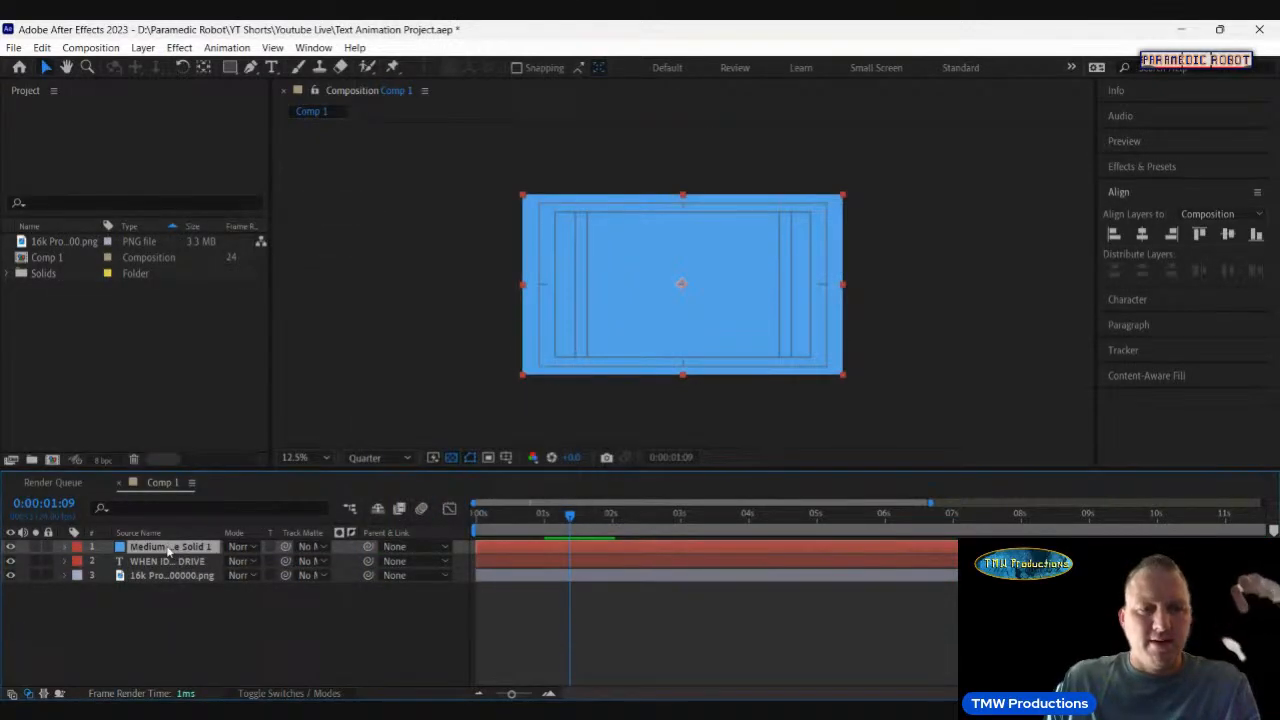
# Place the blue solid beneath the text layer and mask it to a rectangular banner just around the WHEN IDIOTS DRIVE text.
pyautogui.moveTo(170, 548); pyautogui.dragTo(170, 566)
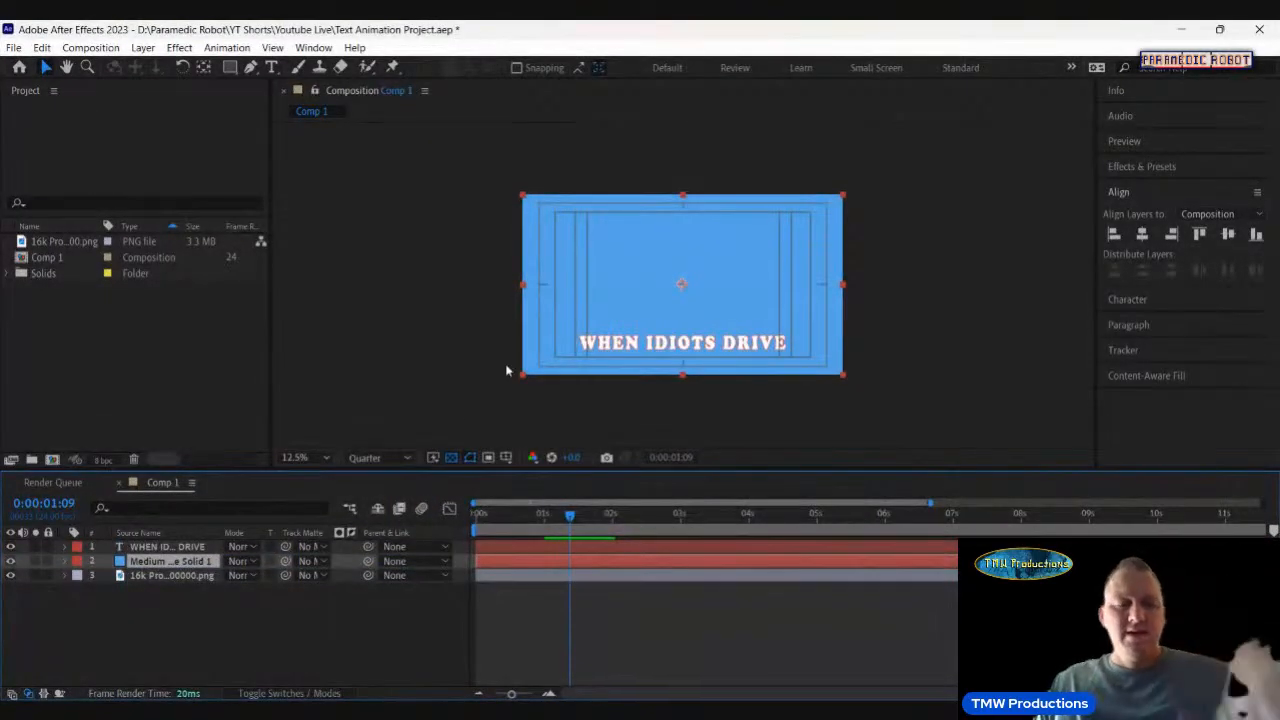
pyautogui.press('q')
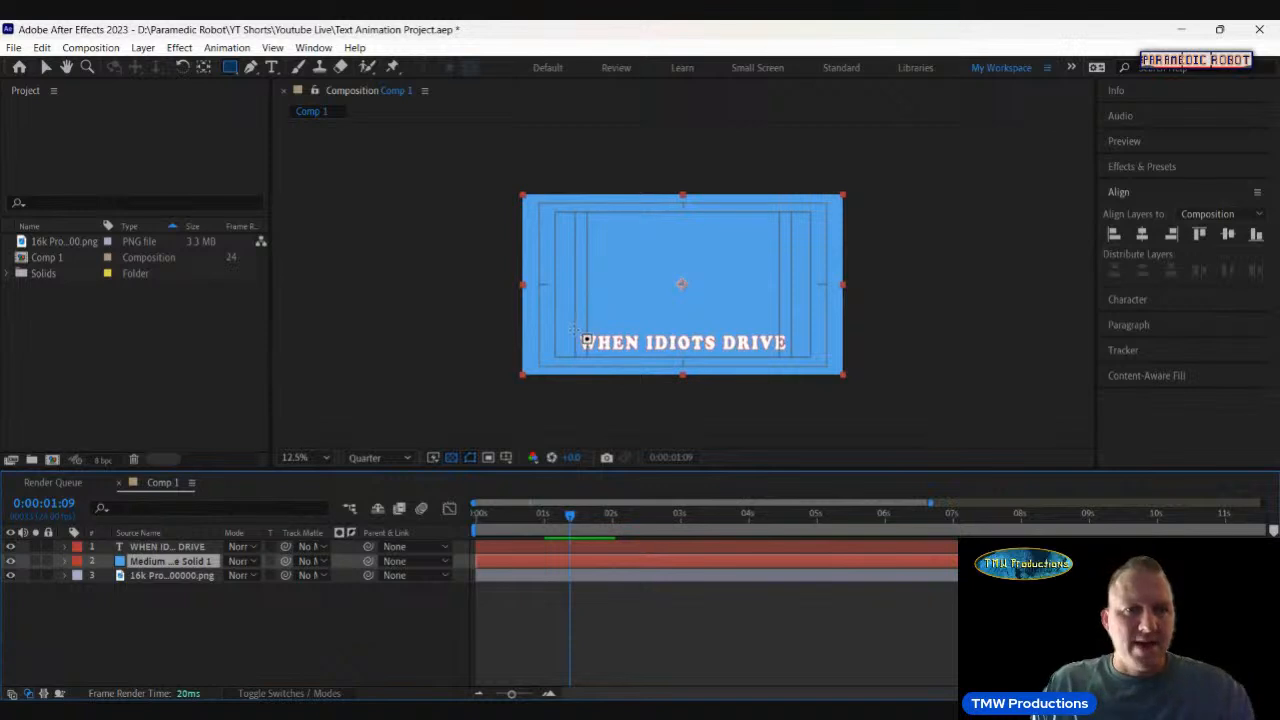
pyautogui.moveTo(573, 327)
pyautogui.mouseDown()
pyautogui.moveTo(740, 360)
pyautogui.moveTo(799, 357)
pyautogui.mouseUp()
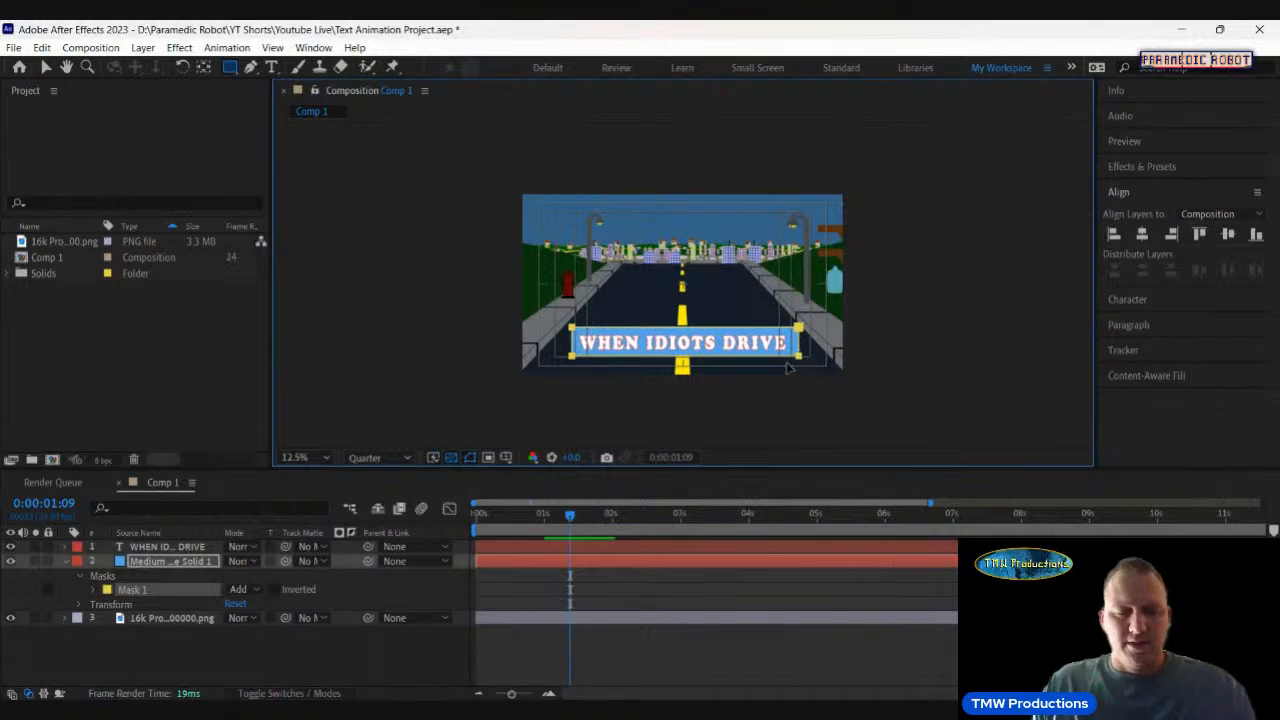
pyautogui.press('v')
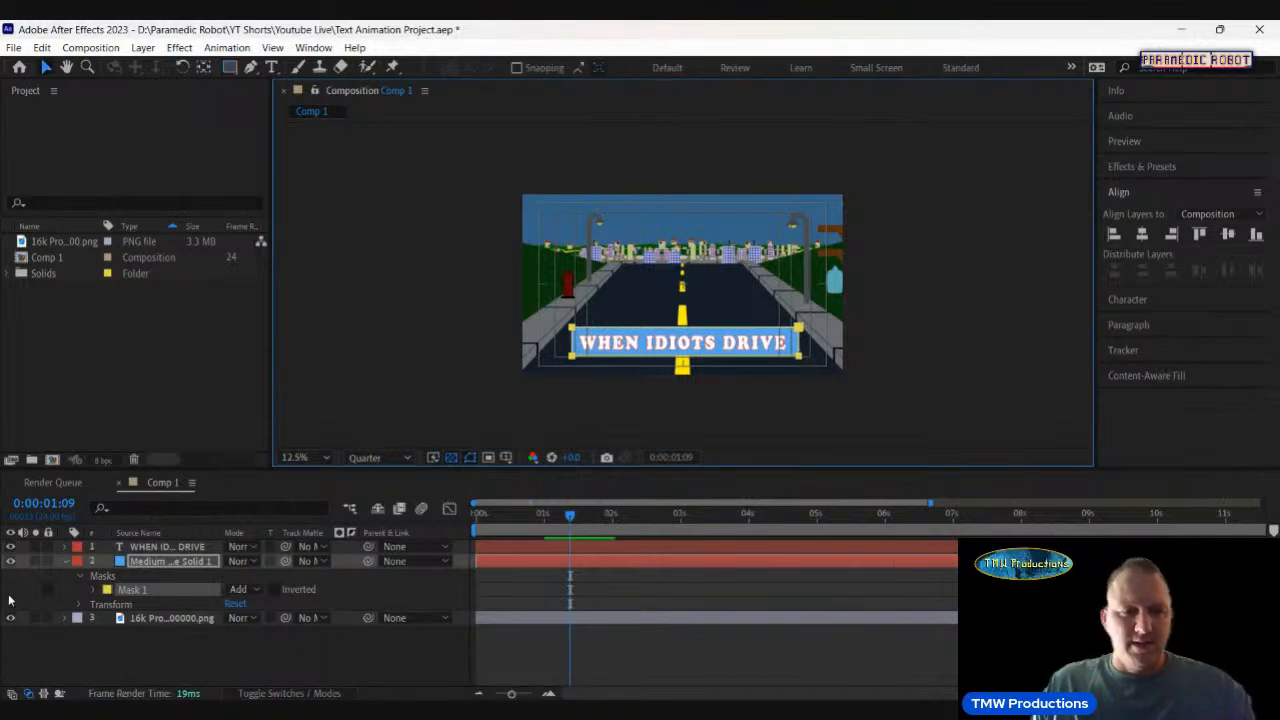
pyautogui.click(240, 590)
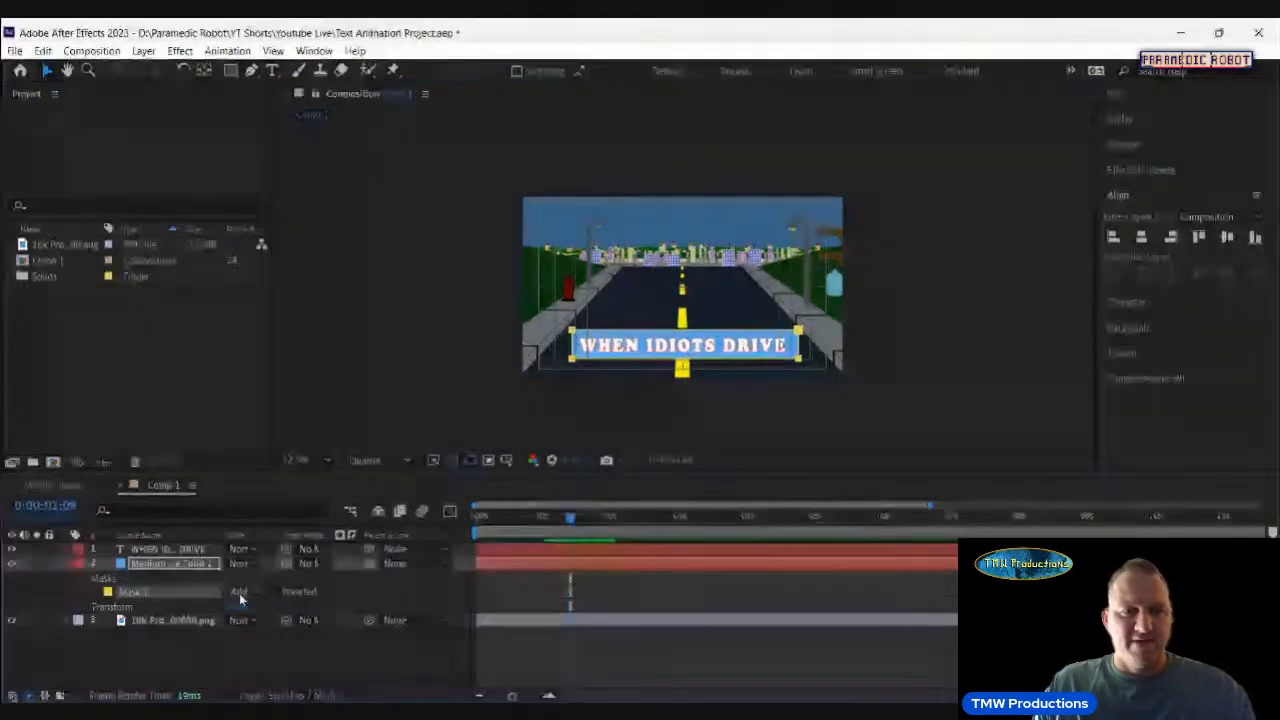
# Try the Subtract mode on the blue solid's mask, undo it and collapse the layer's properties.
pyautogui.click(242, 598)
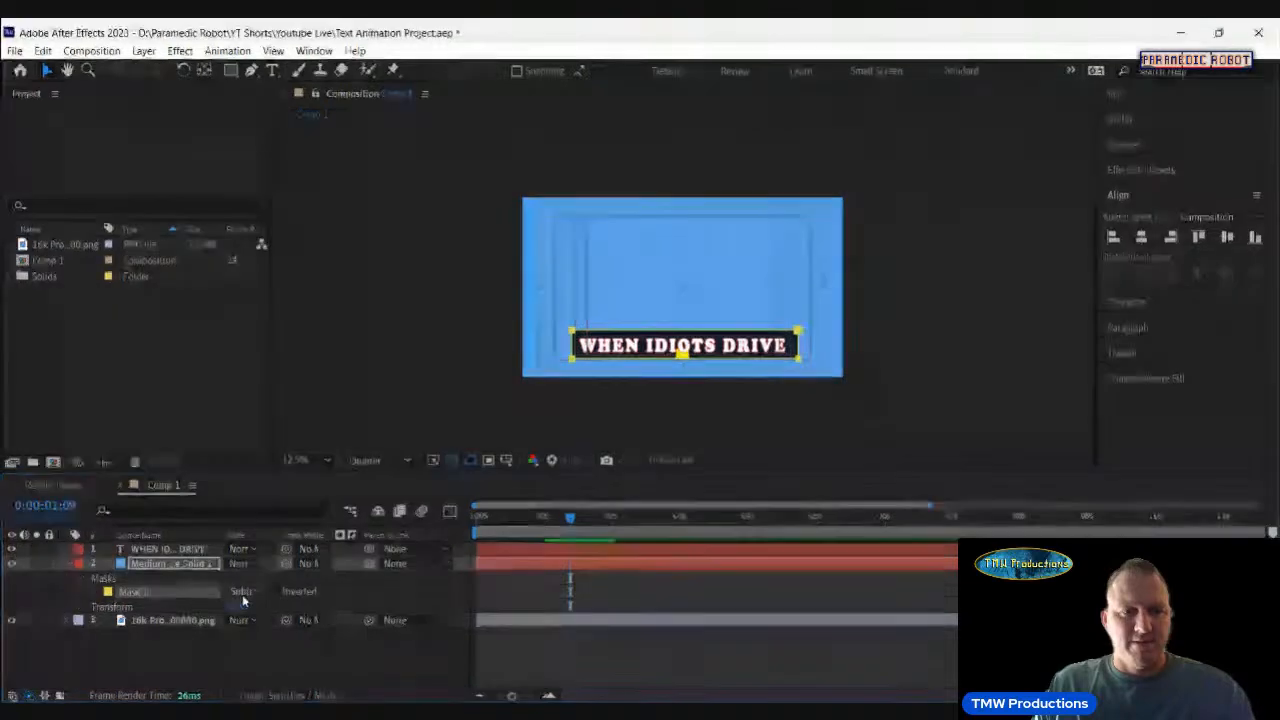
pyautogui.hotkey('ctrl', 'z')
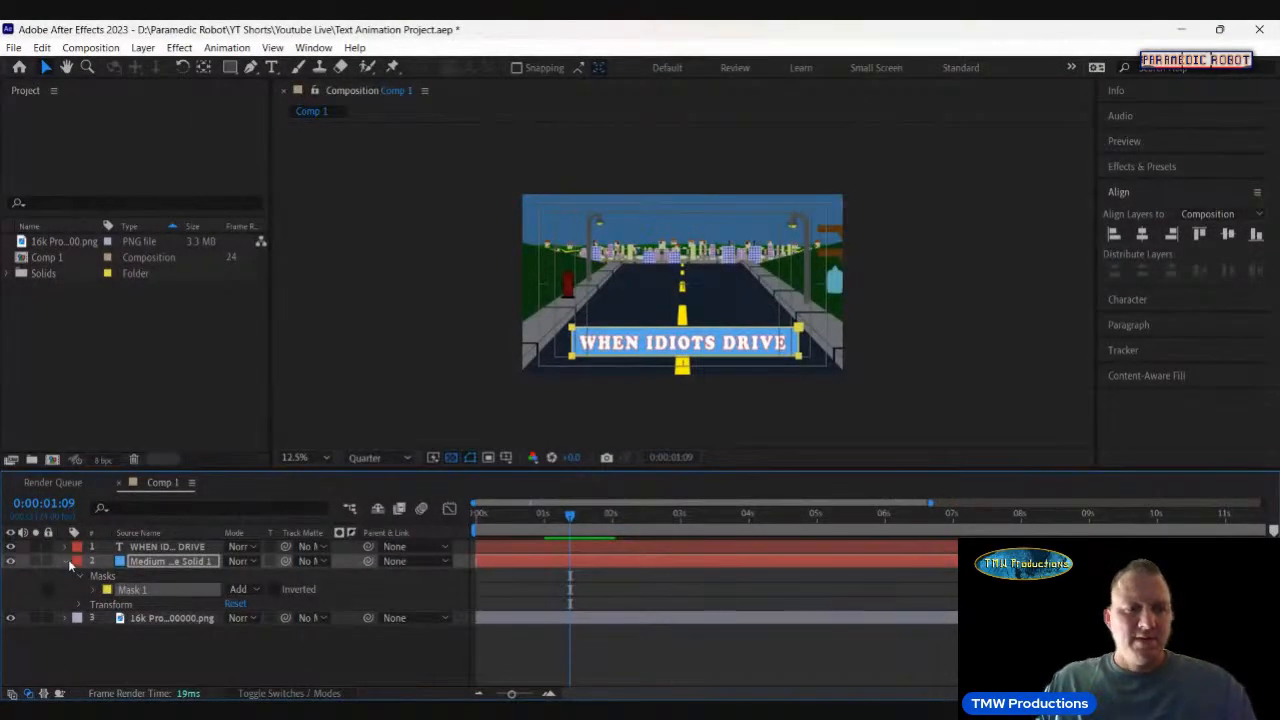
pyautogui.click(67, 562)
pyautogui.click(115, 623)
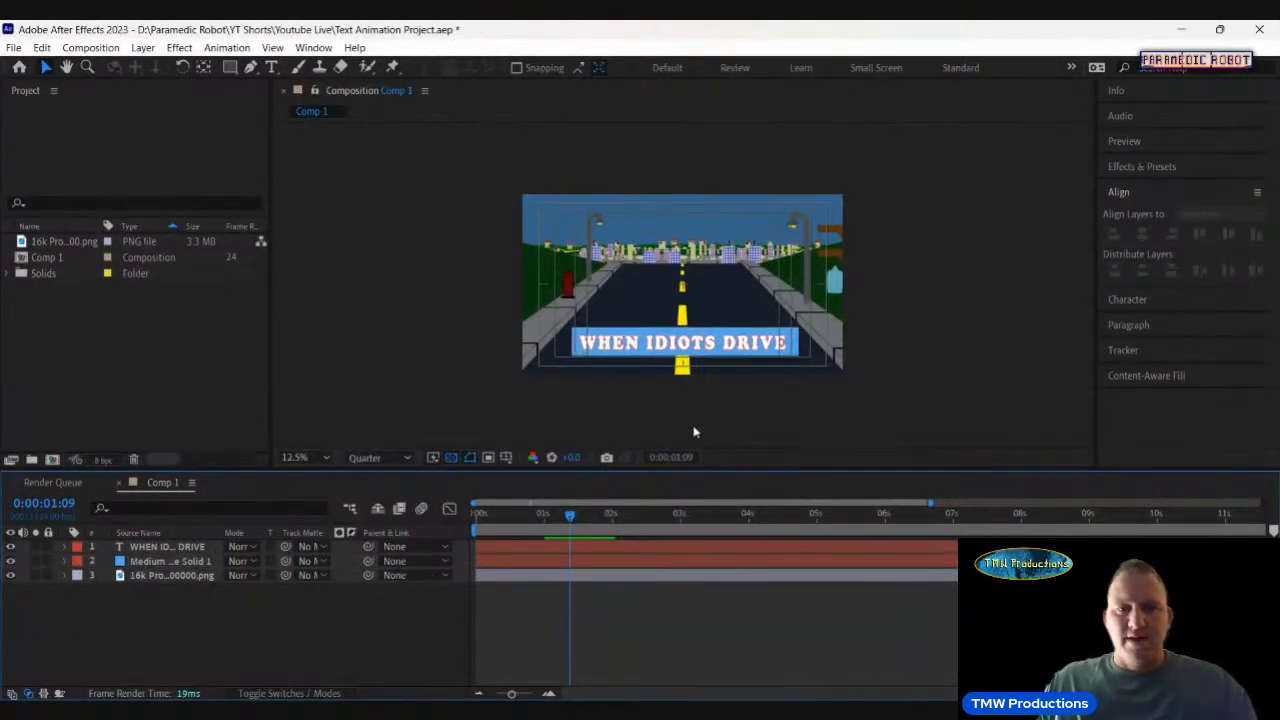
# Find the Stroke effect among the effects and apply it to the blue solid layer.
pyautogui.click(1135, 166)
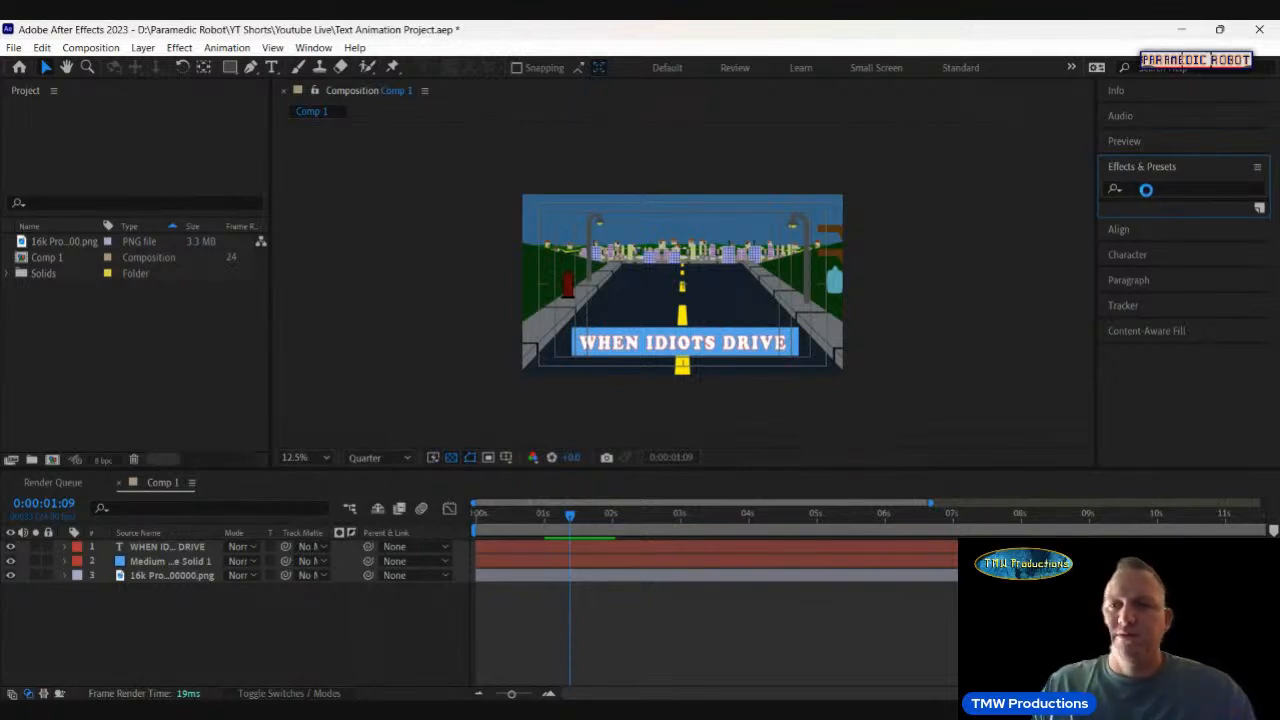
pyautogui.click(1147, 189)
pyautogui.write('stroke')
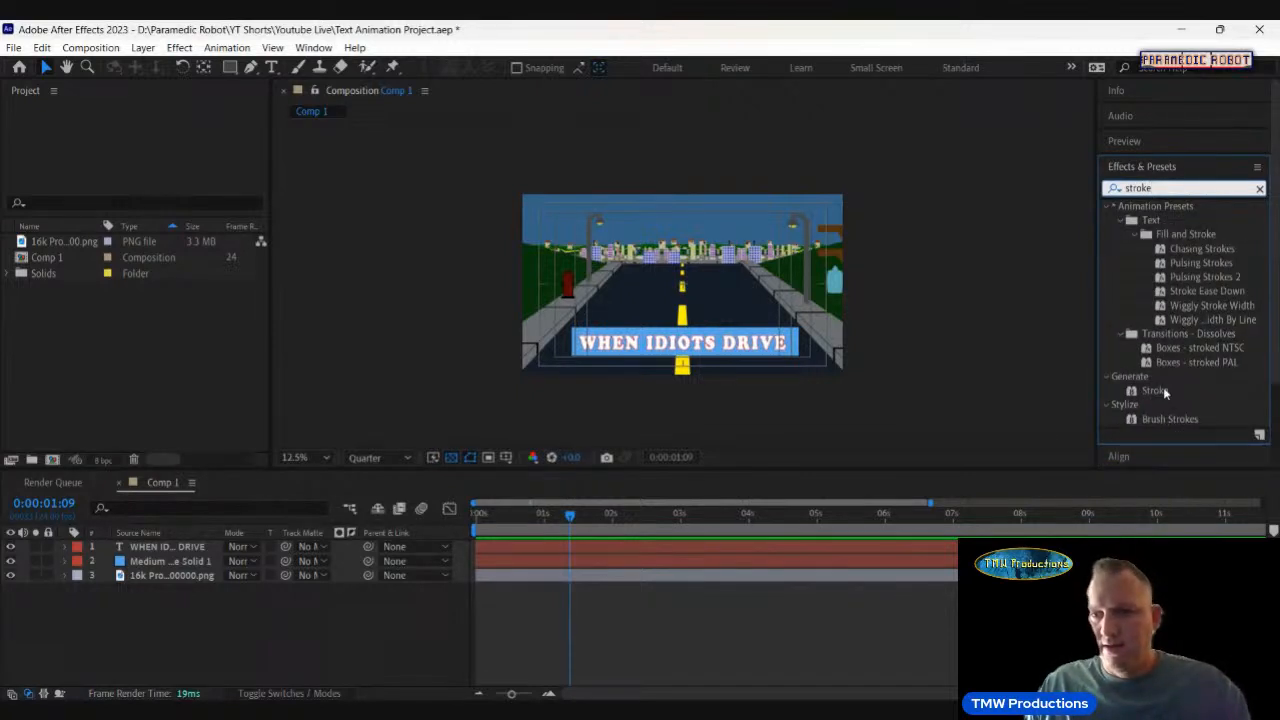
pyautogui.moveTo(1161, 391)
pyautogui.mouseDown()
pyautogui.moveTo(1000, 440)
pyautogui.moveTo(323, 570)
pyautogui.moveTo(199, 565)
pyautogui.moveTo(190, 577)
pyautogui.moveTo(190, 565)
pyautogui.mouseUp()
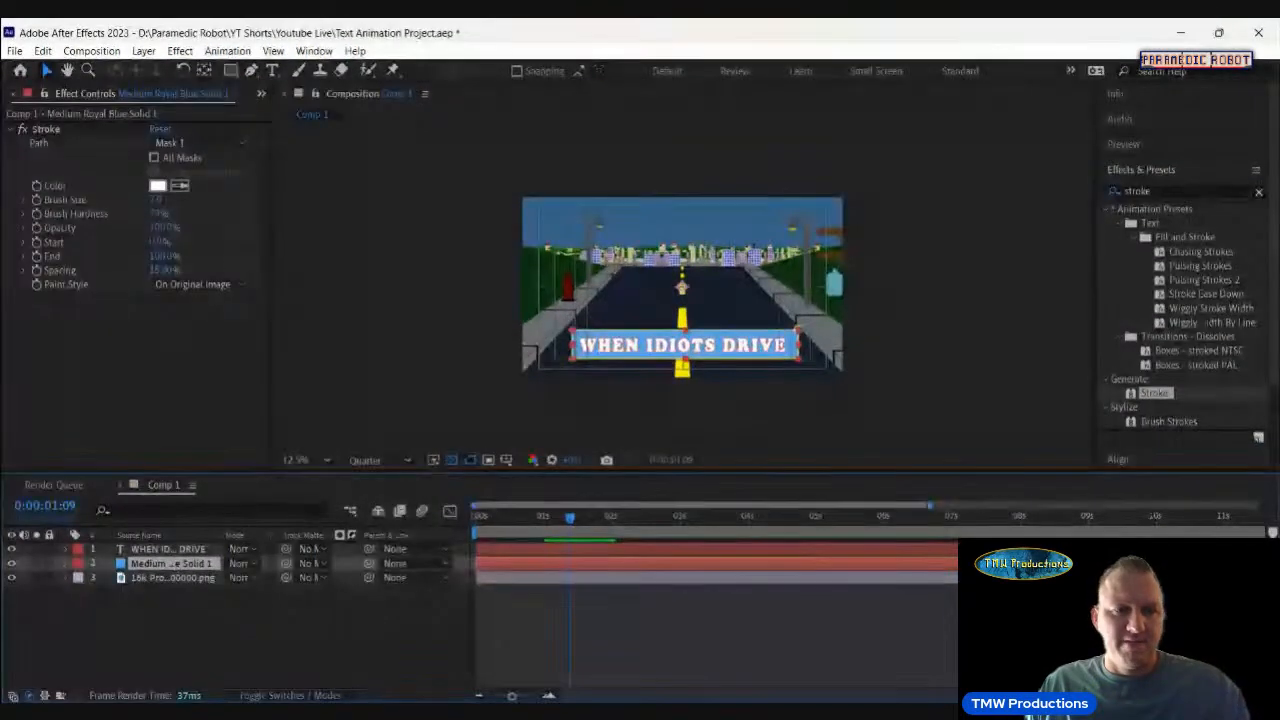
# Rename the blue solid layer as banner.
pyautogui.press('Return')
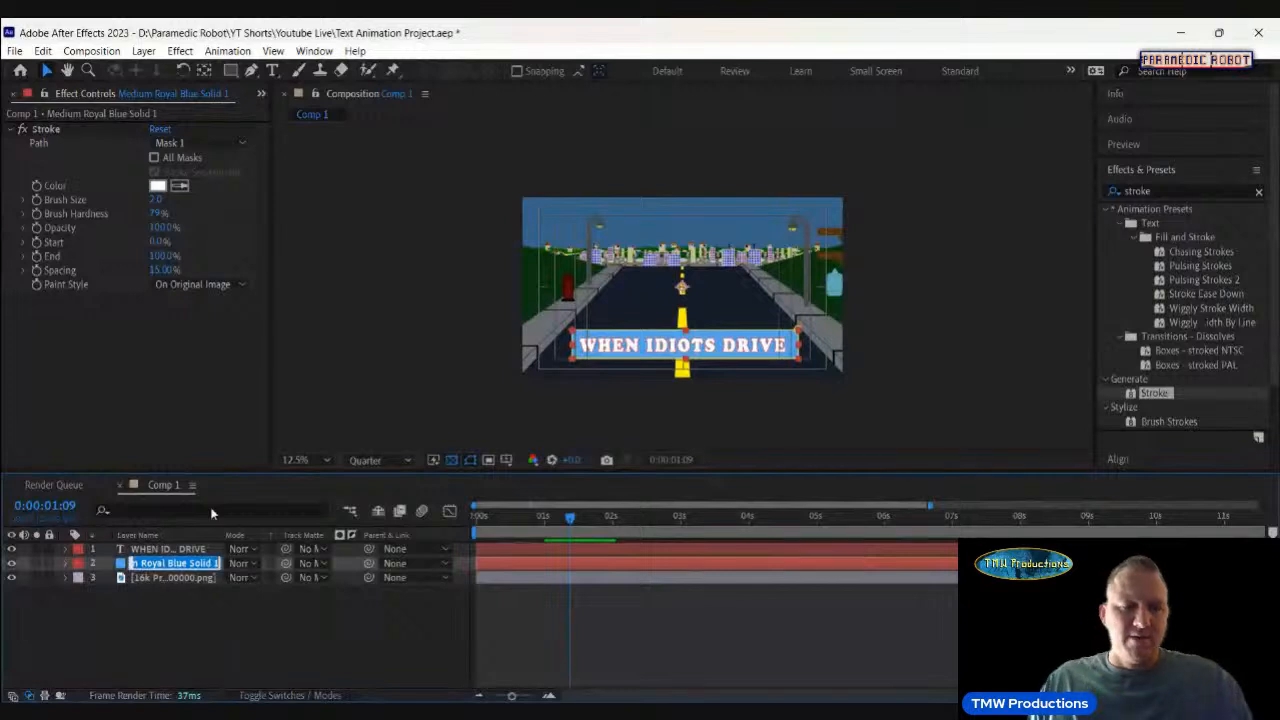
pyautogui.write('banner')
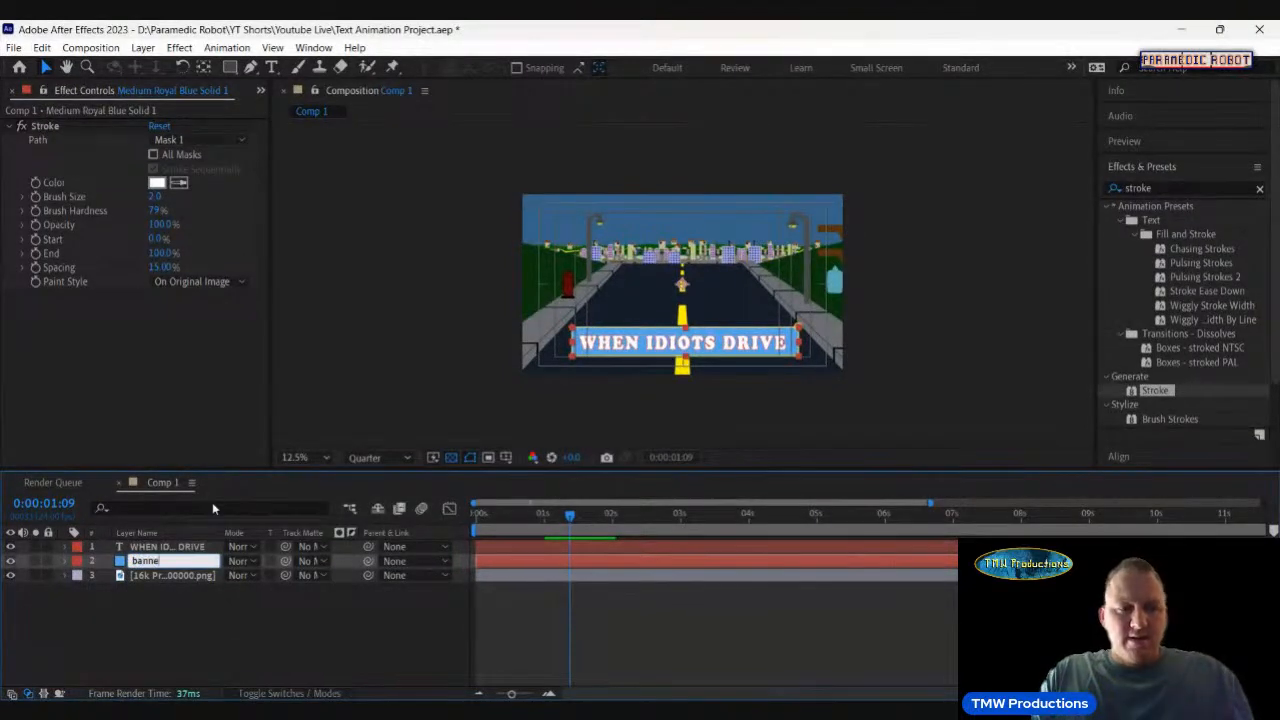
pyautogui.press('Return')
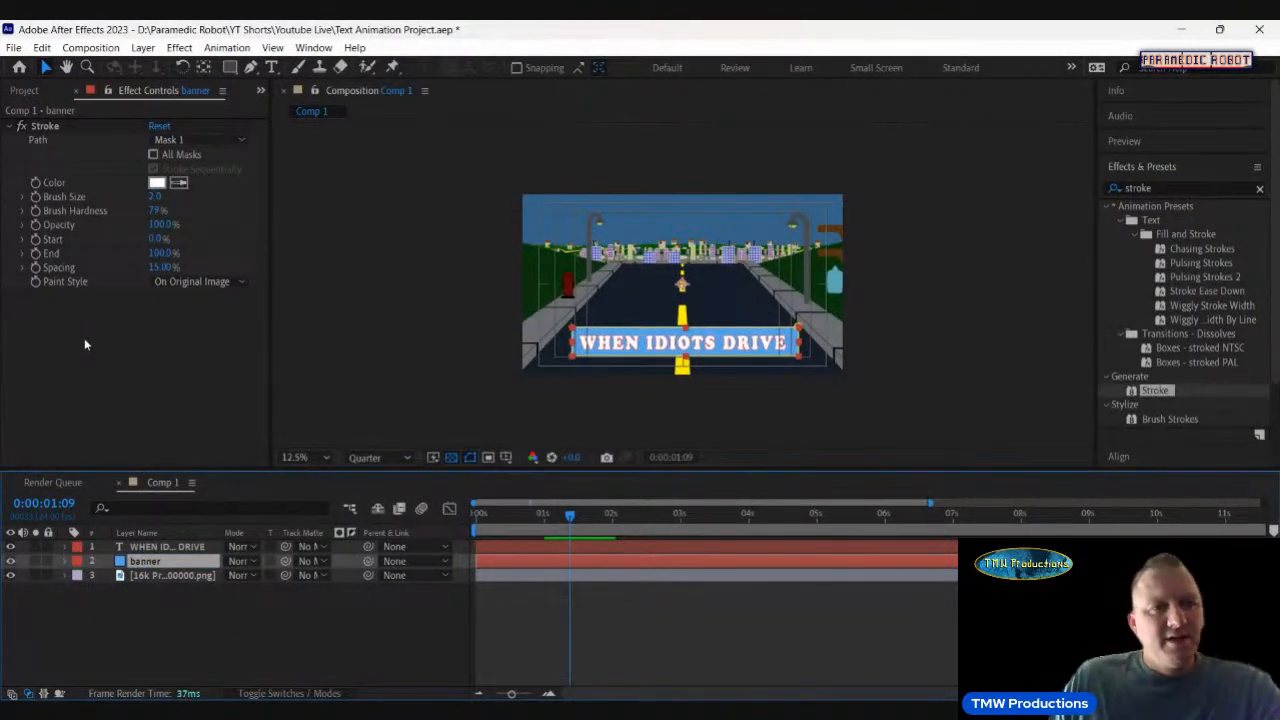
# Keep the banner's stroke colour white (FFFFFF), set its brush size to 20 and deselect the layer.
pyautogui.click(157, 183)
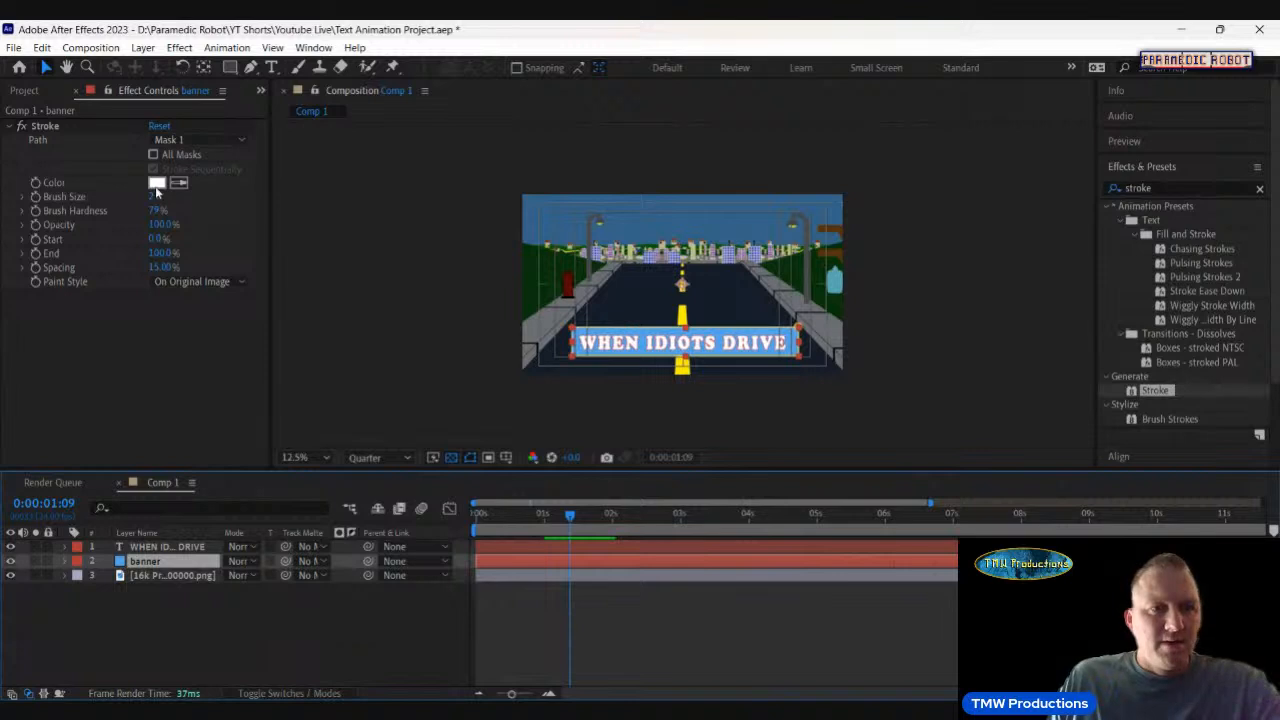
pyautogui.moveTo(290, 470)
pyautogui.mouseDown()
pyautogui.moveTo(47, 615)
pyautogui.moveTo(73, 282)
pyautogui.mouseUp()
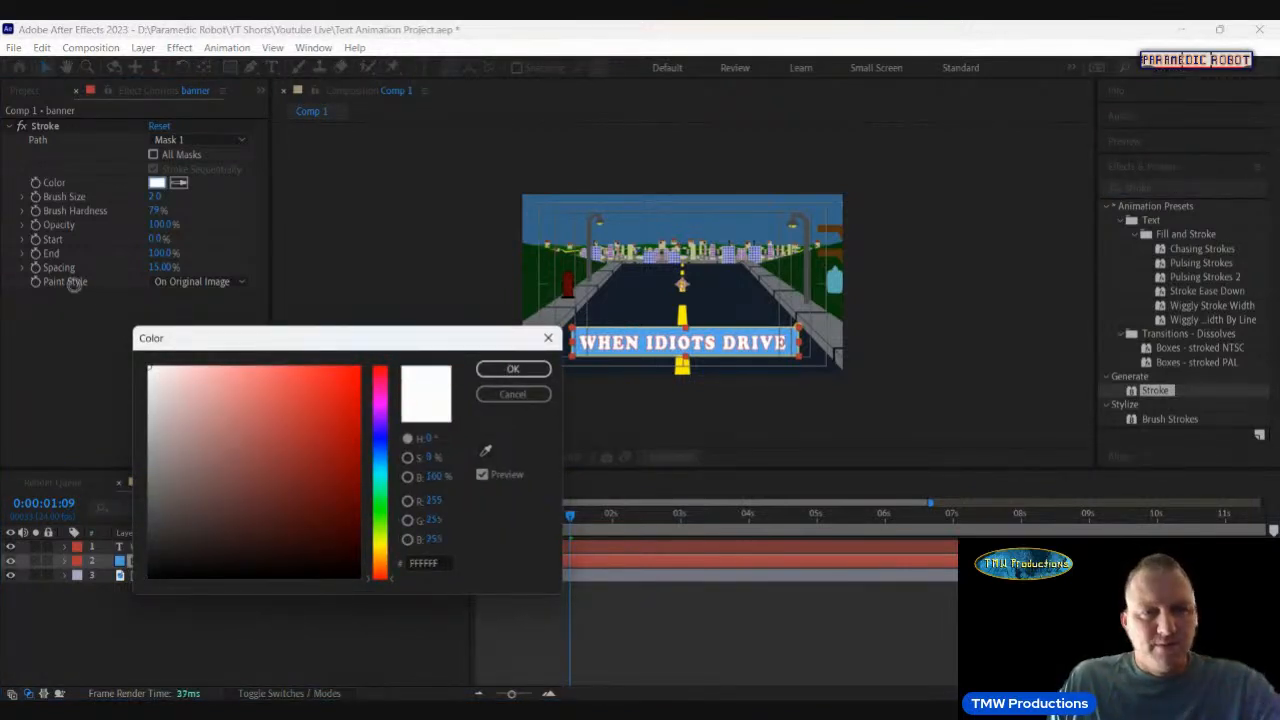
pyautogui.click(512, 369)
pyautogui.click(155, 197)
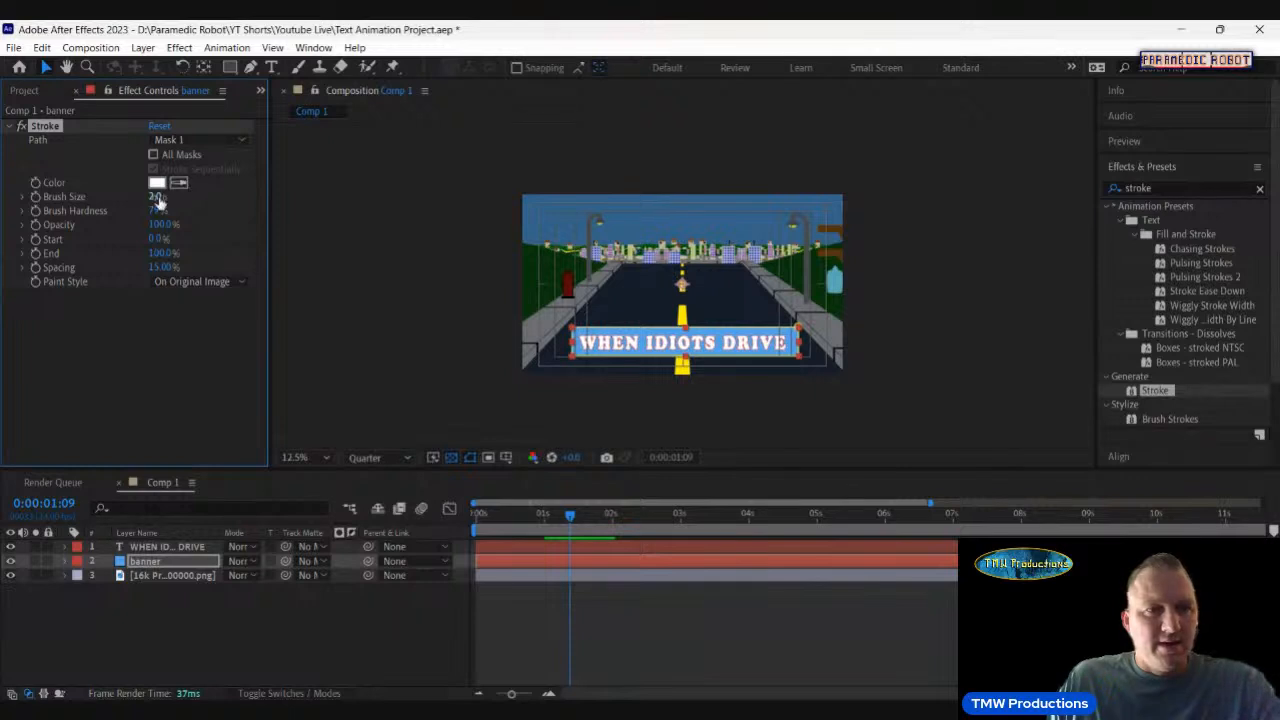
pyautogui.write('10')
pyautogui.press('Return')
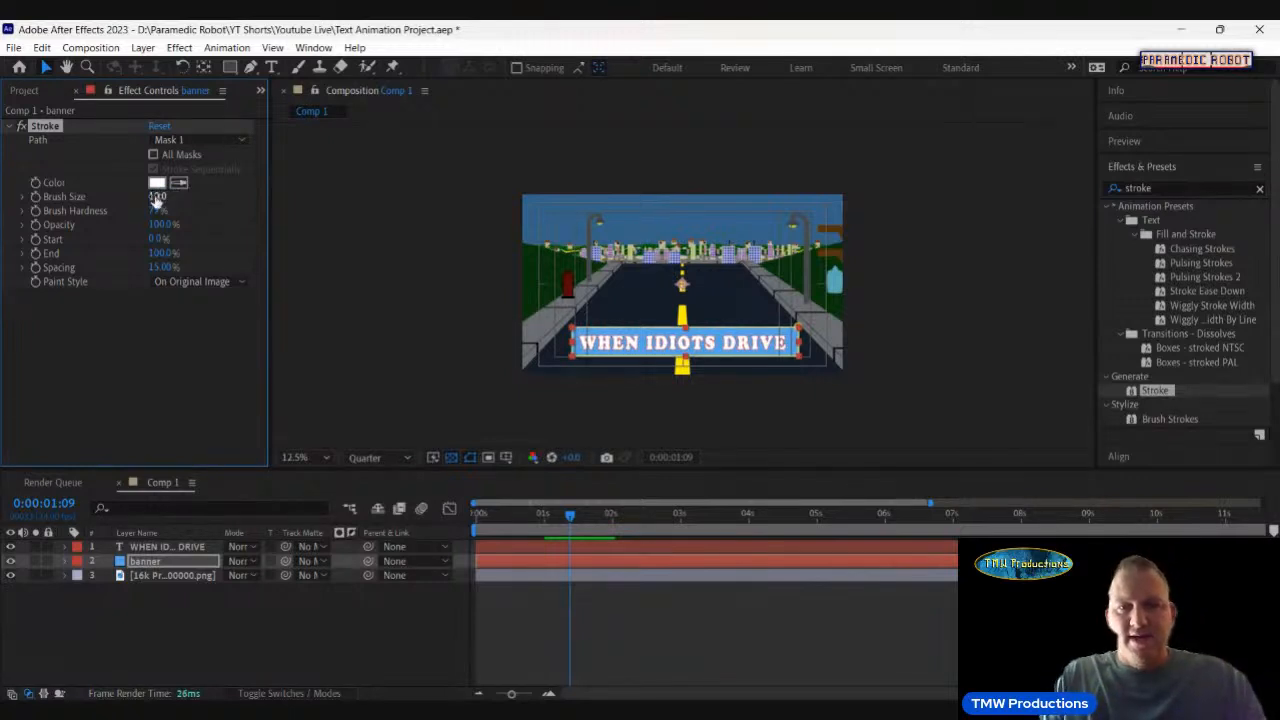
pyautogui.click(156, 200)
pyautogui.write('20')
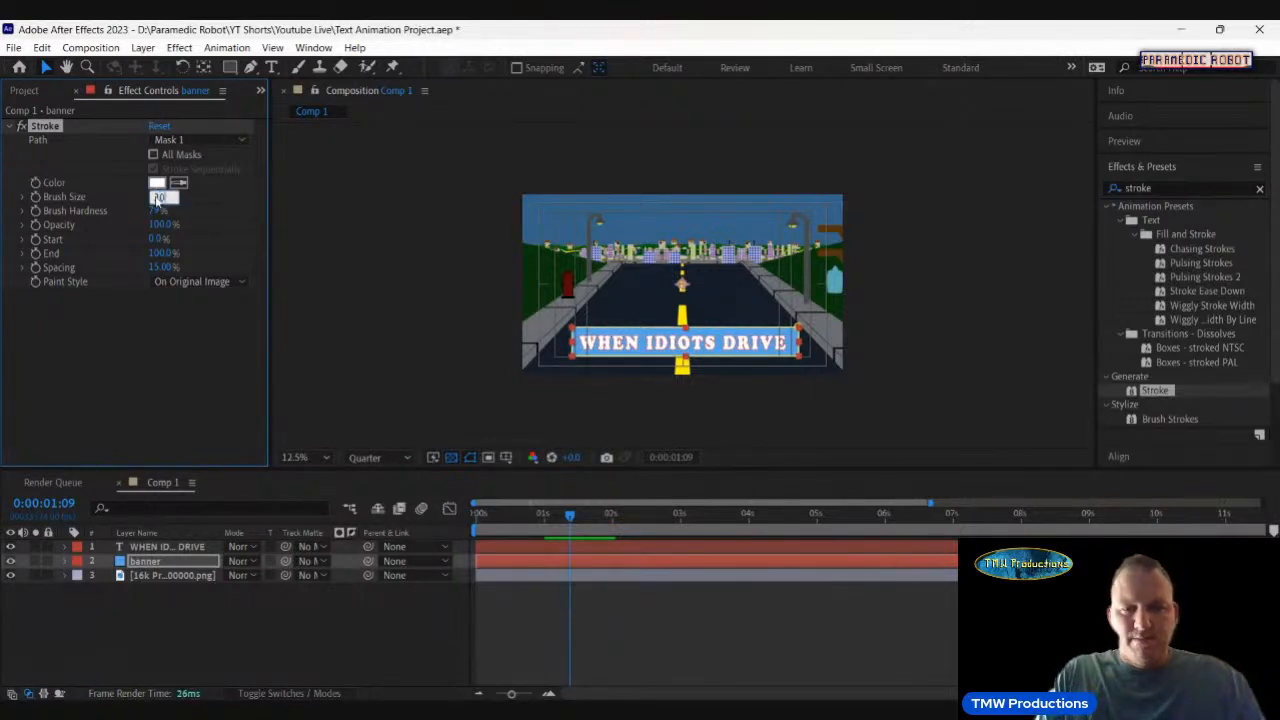
pyautogui.press('Return')
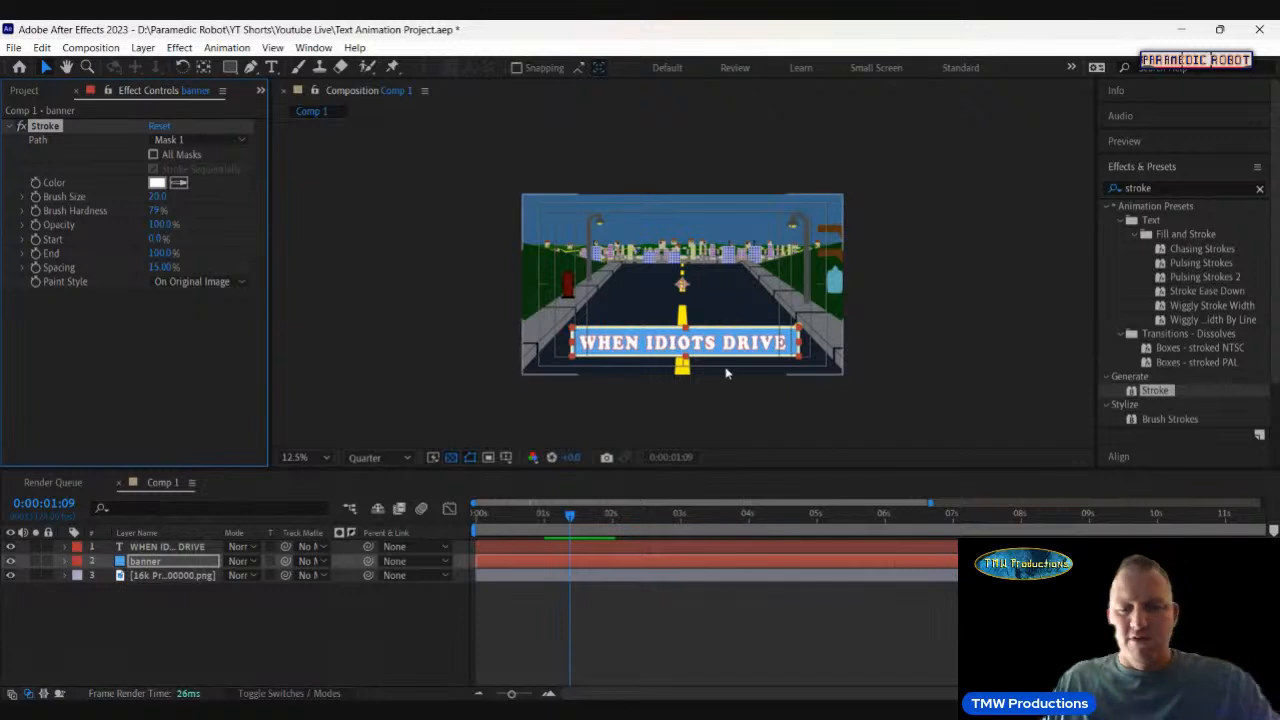
pyautogui.click(590, 649)
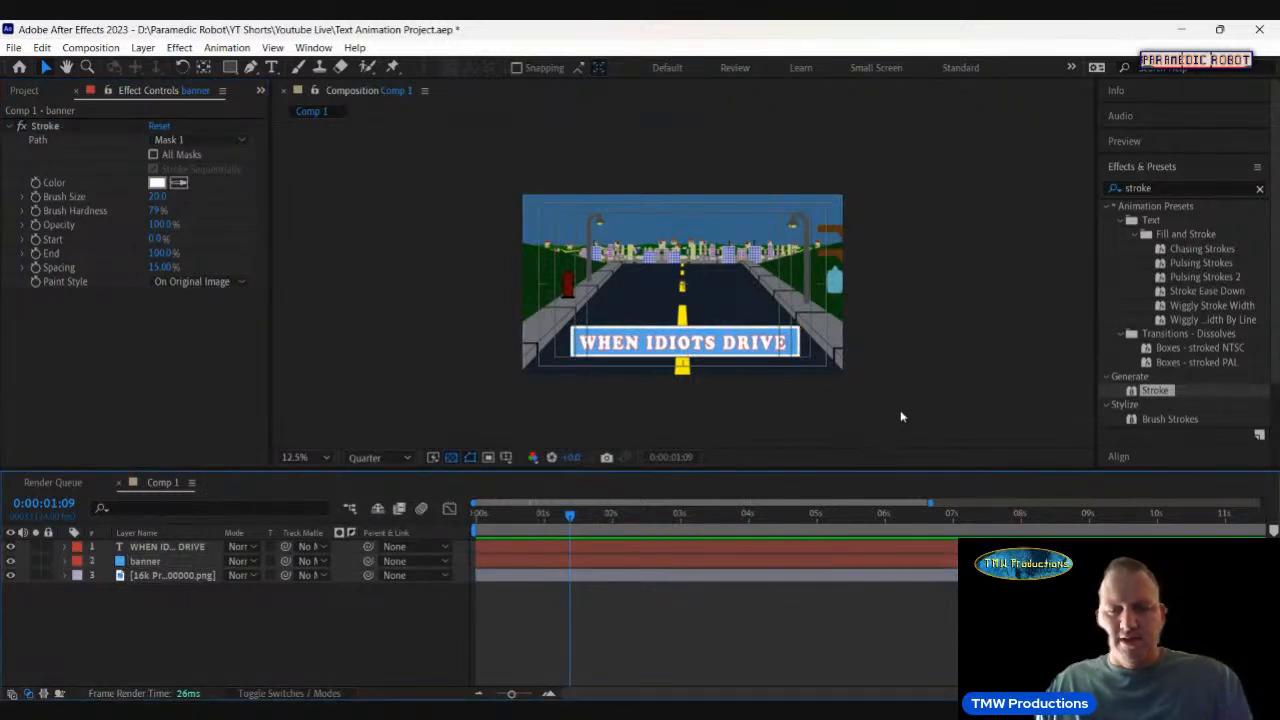
# Preview the text animation over the outlined banner from the first frame past 3 seconds and return to the start.
pyautogui.press('.')
pyautogui.moveTo(725, 291); pyautogui.dragTo(680, 257)
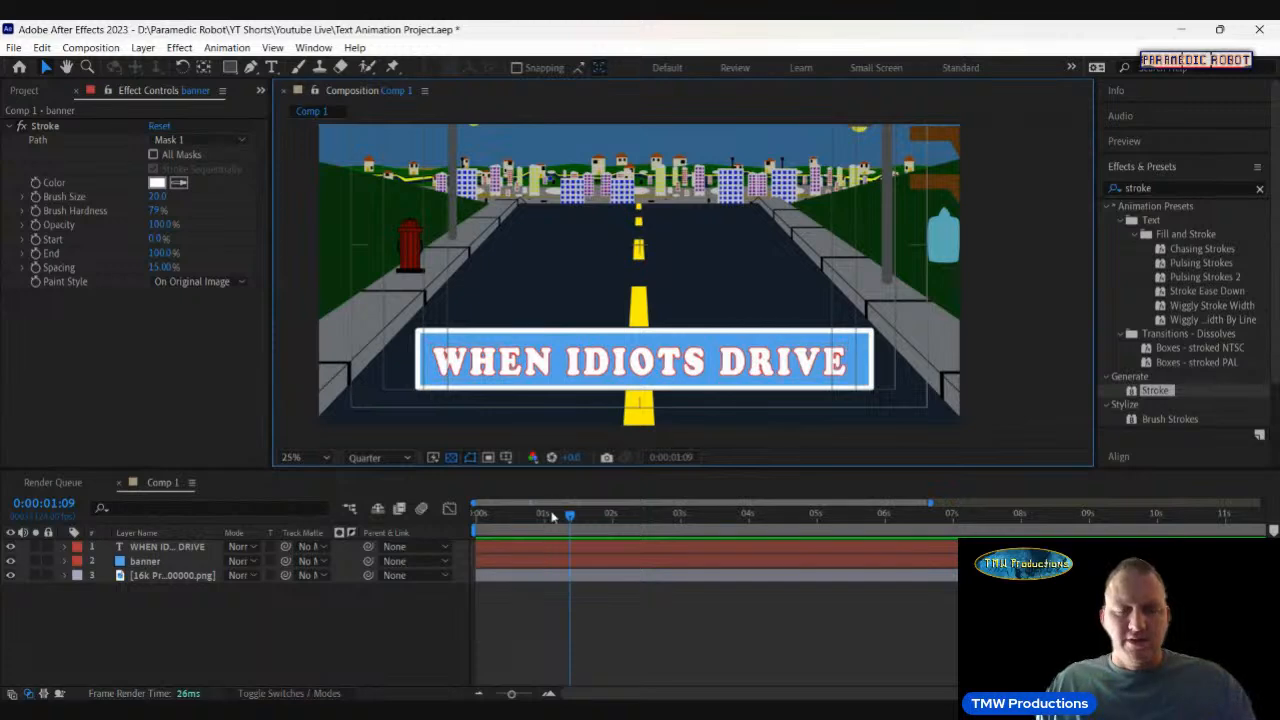
pyautogui.moveTo(555, 518); pyautogui.dragTo(456, 523)
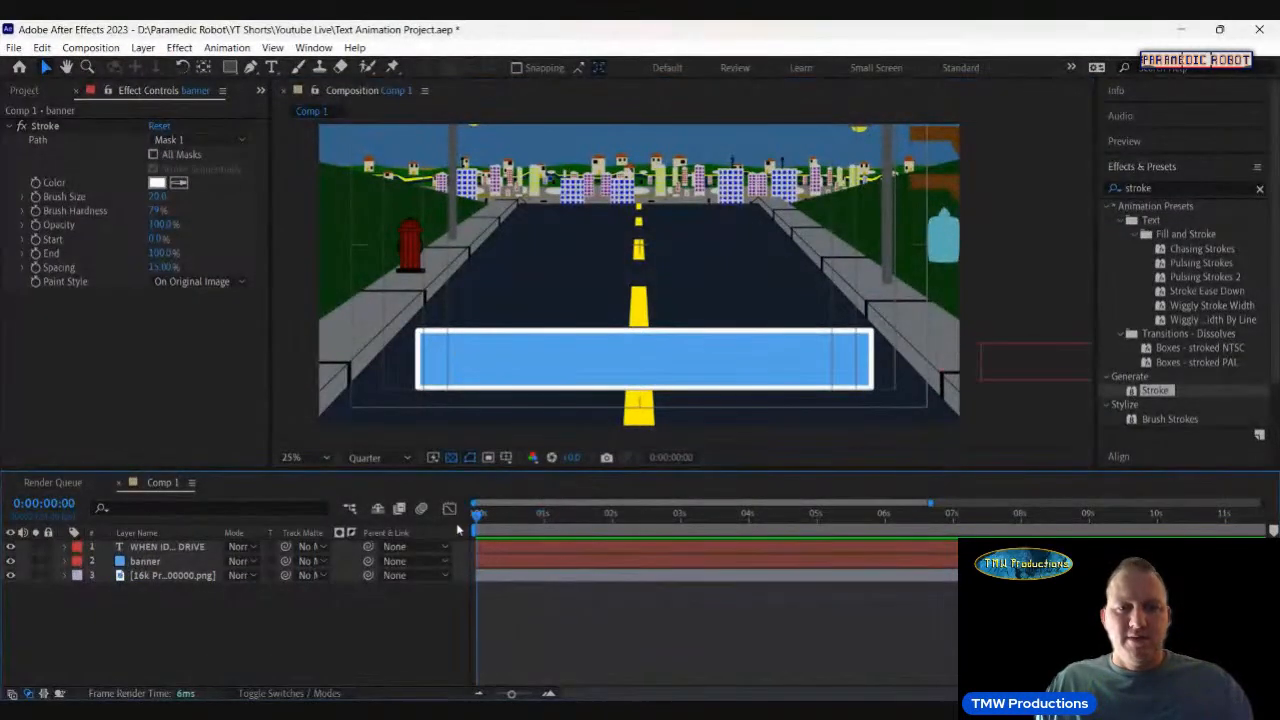
pyautogui.press('space')
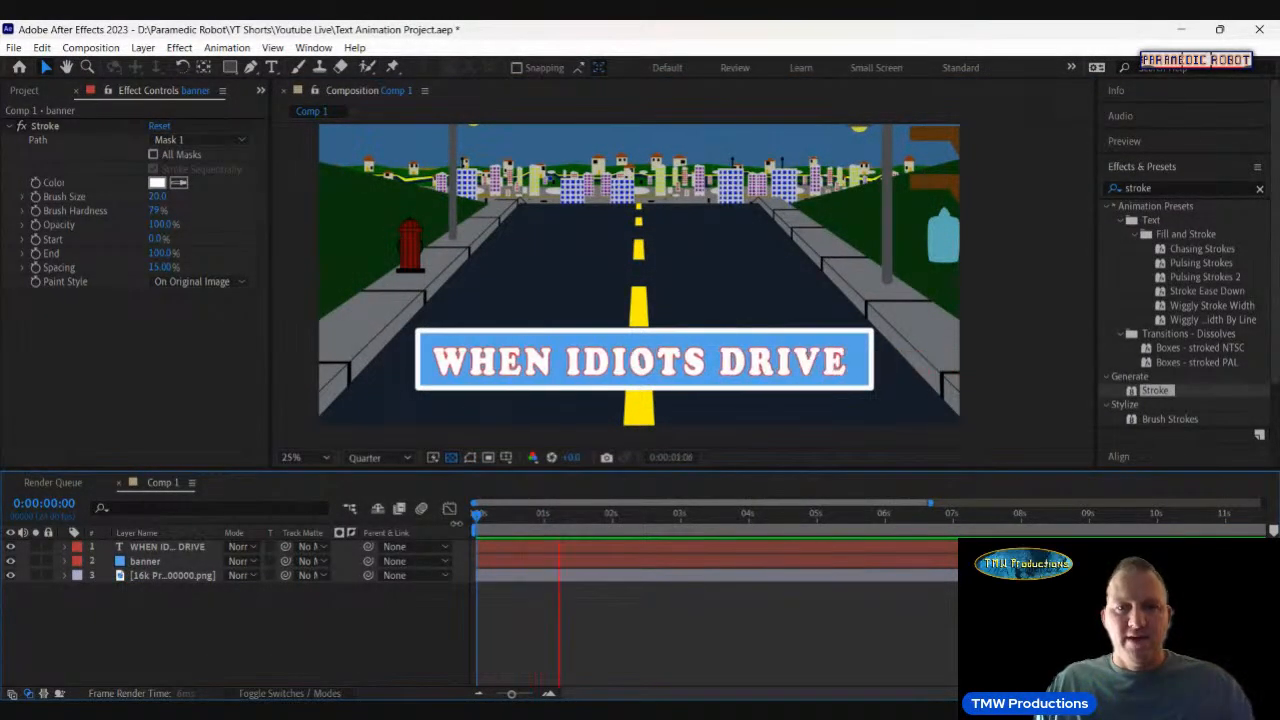
pyautogui.press('space')
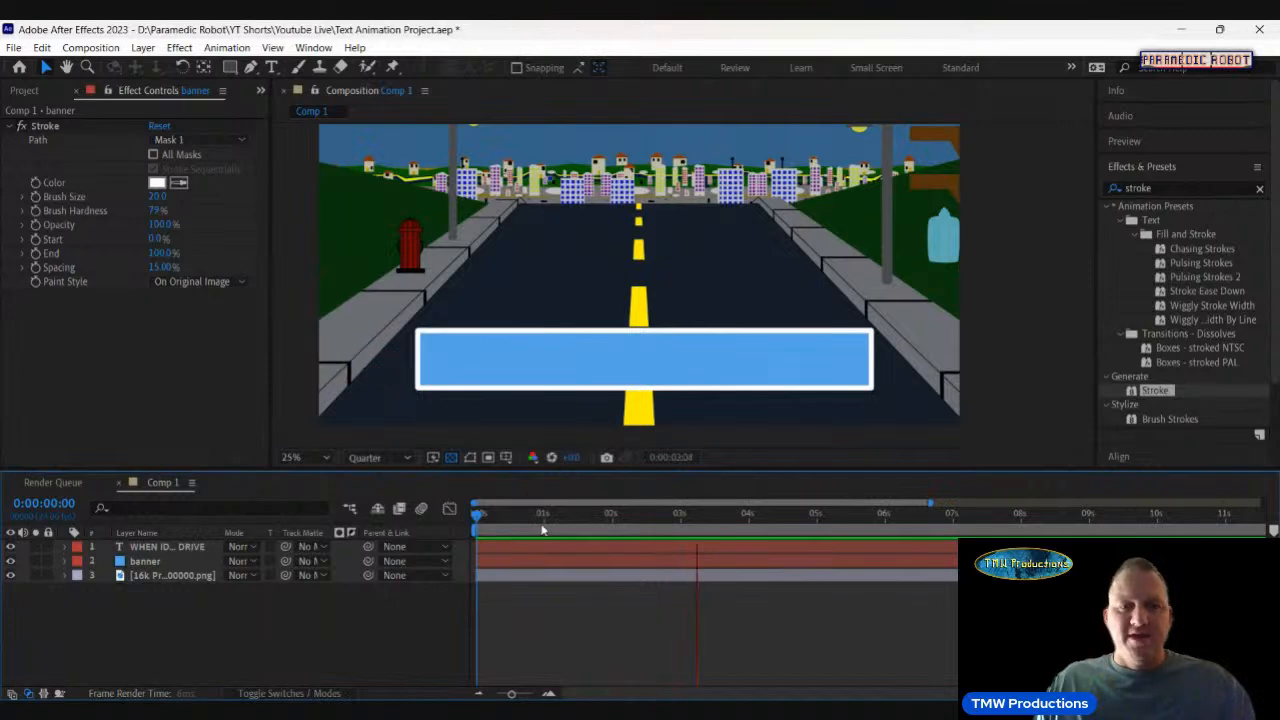
pyautogui.moveTo(540, 517); pyautogui.dragTo(462, 526)
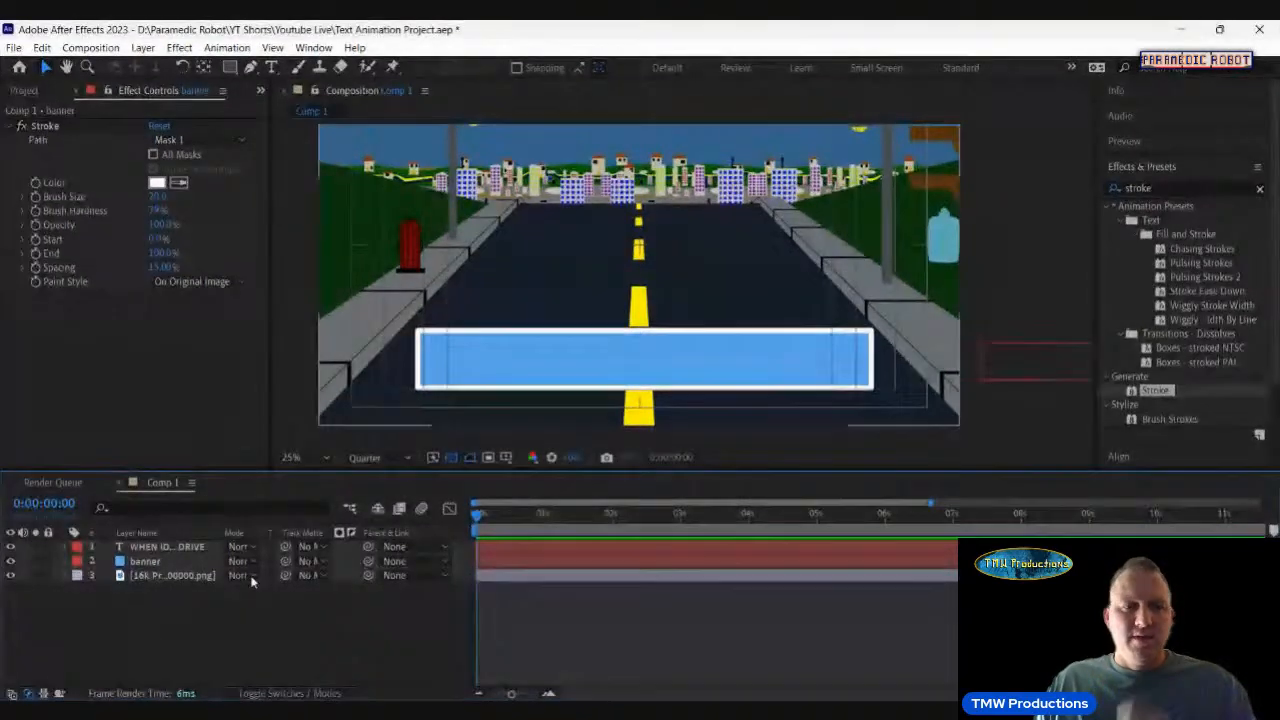
# Start Position keyframes on the banner layer at 0:00:00:00 with the banner off the frame's right side, at about 5251, 1080.
pyautogui.click(90, 562)
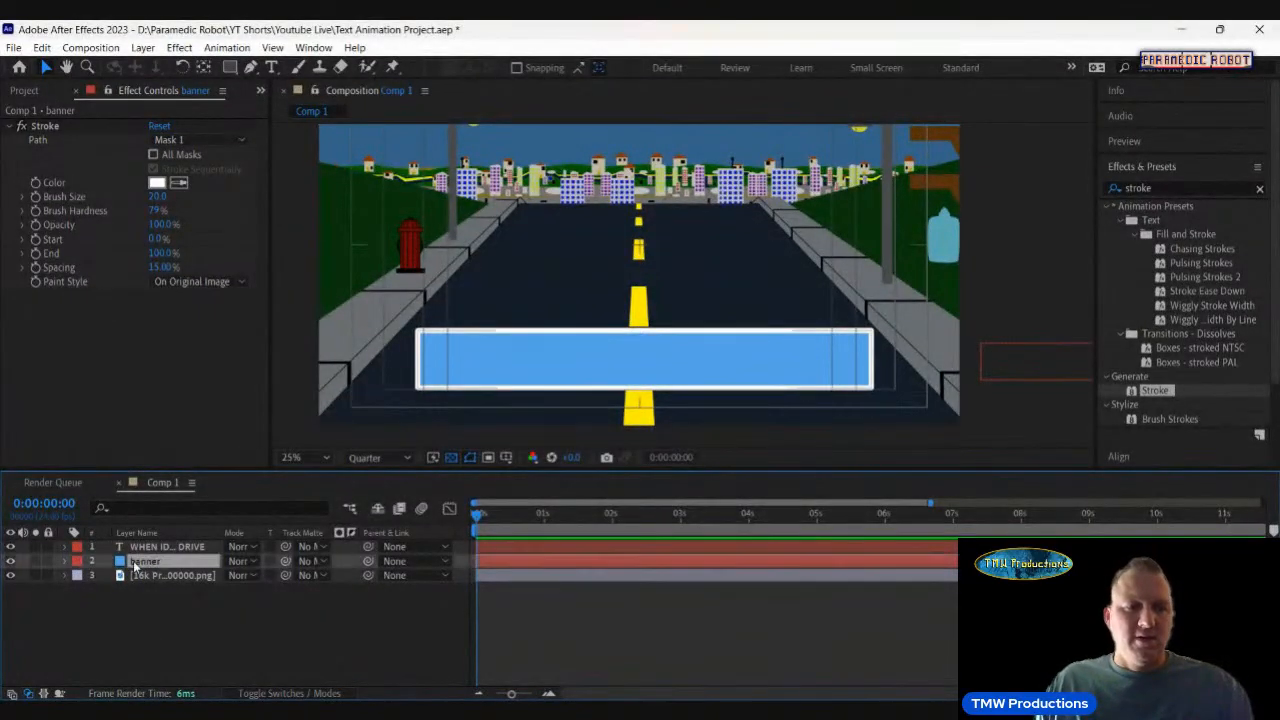
pyautogui.click(64, 562)
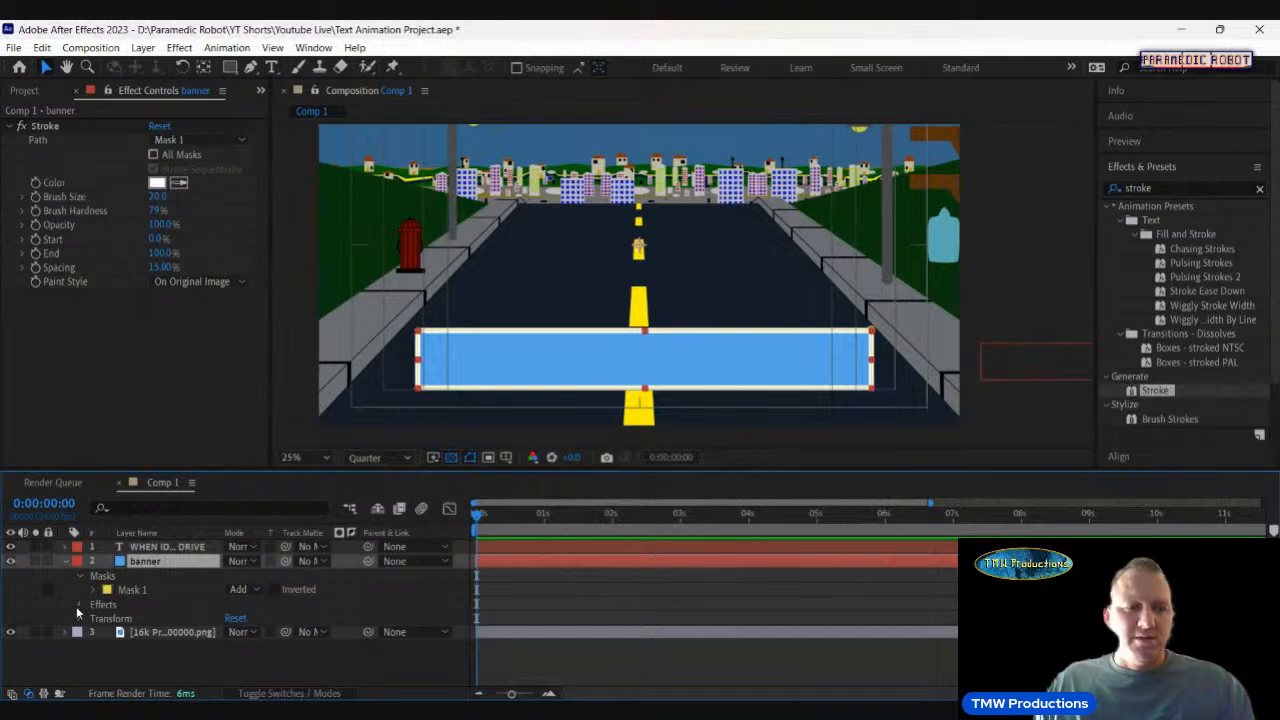
pyautogui.click(79, 605)
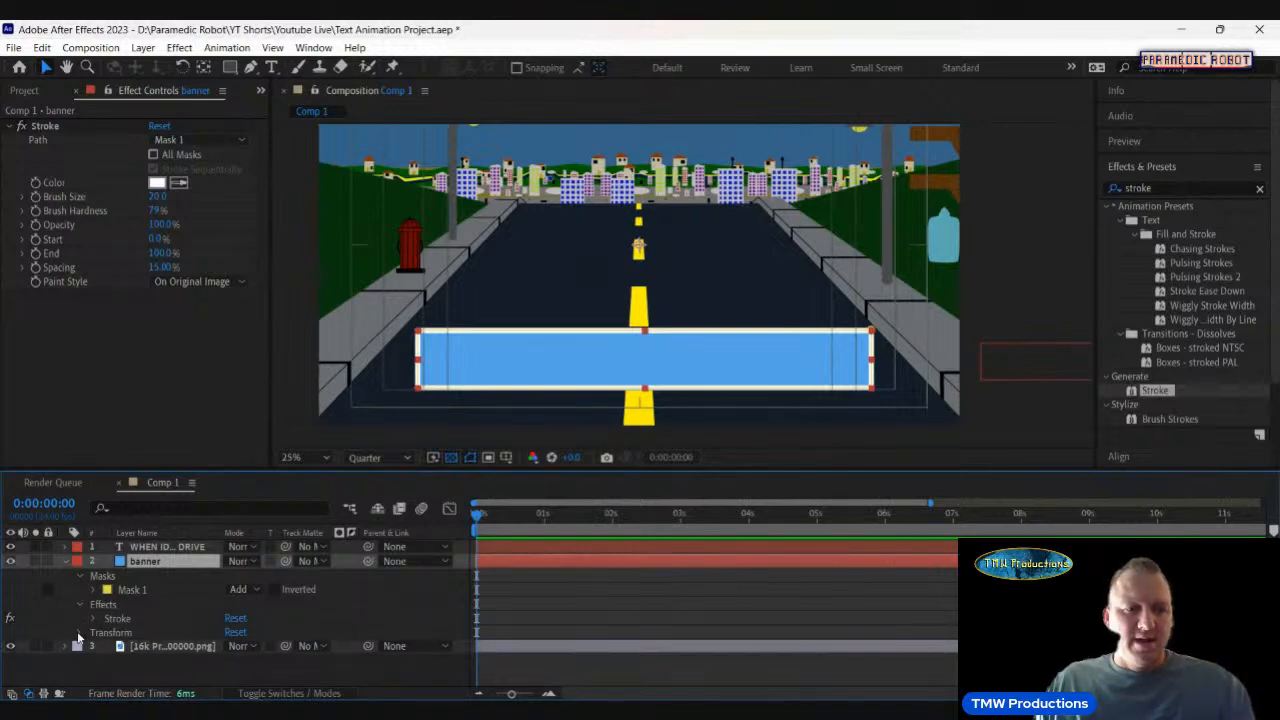
pyautogui.click(80, 634)
pyautogui.click(108, 637)
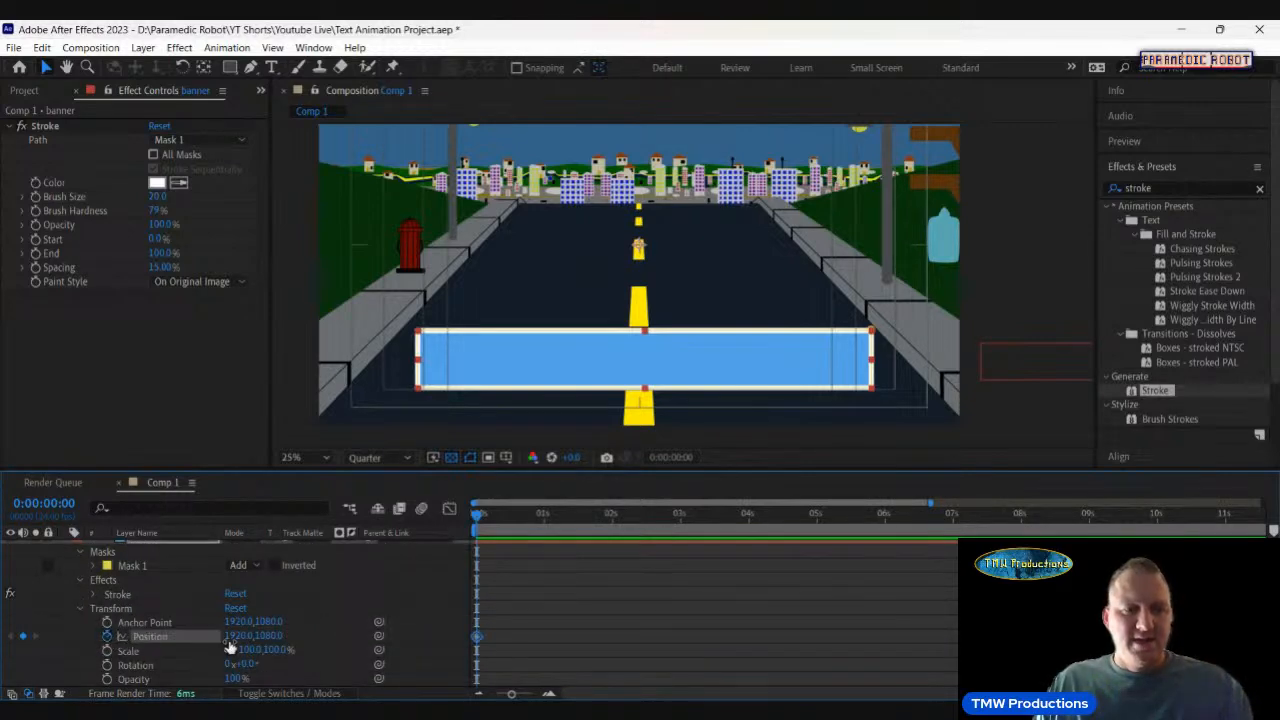
pyautogui.moveTo(234, 638); pyautogui.dragTo(678, 462)
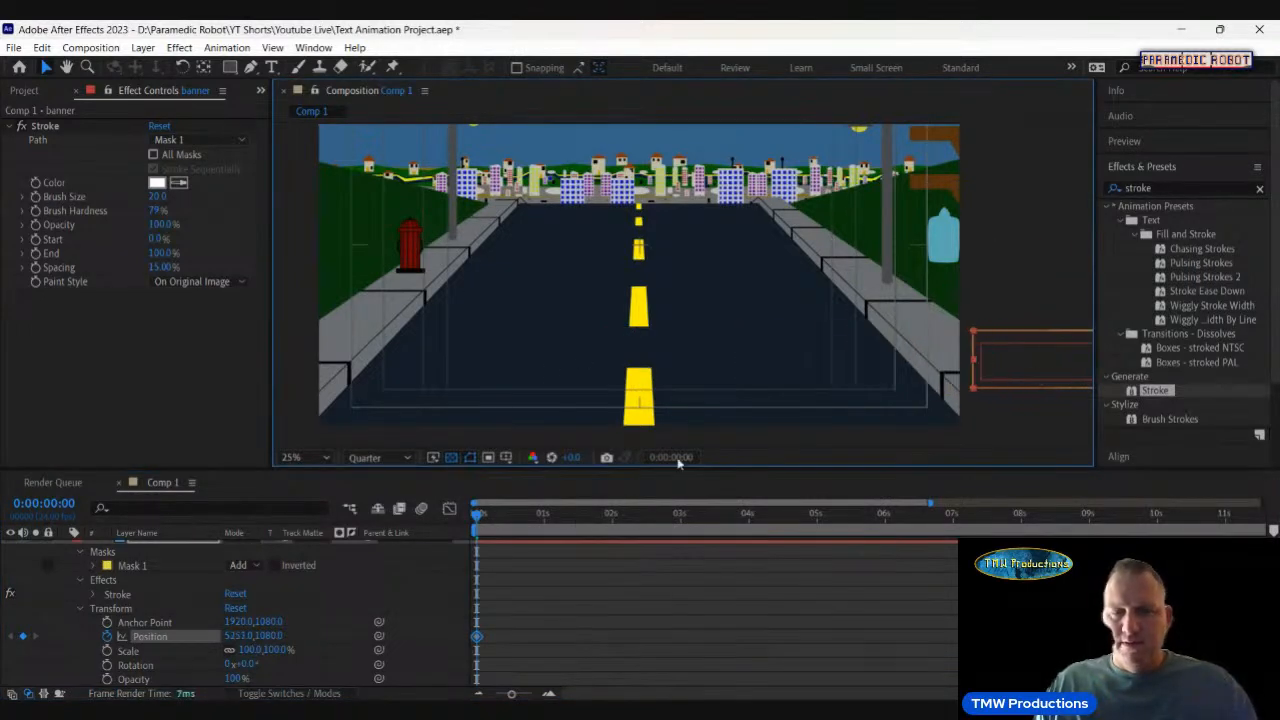
# At 0:00:01:00, centre the banner horizontally in the composition behind the WHEN IDIOTS DRIVE text.
pyautogui.click(545, 516)
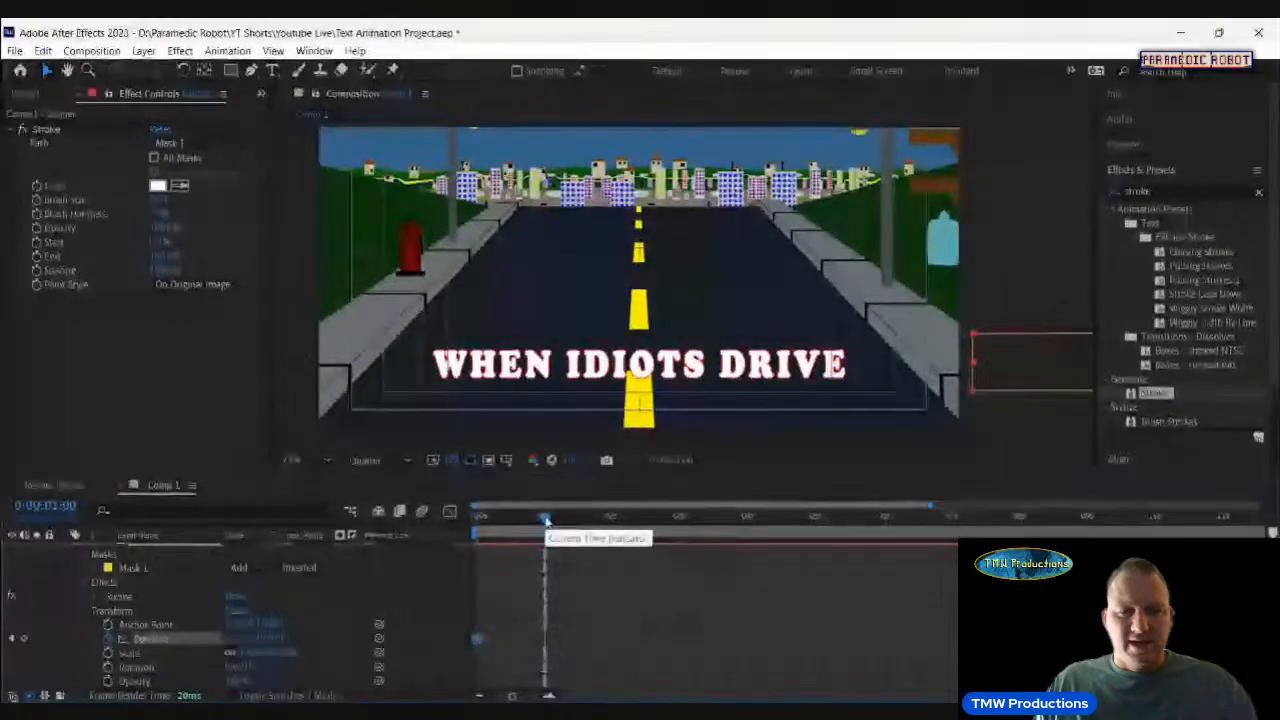
pyautogui.click(1148, 166)
pyautogui.click(1139, 191)
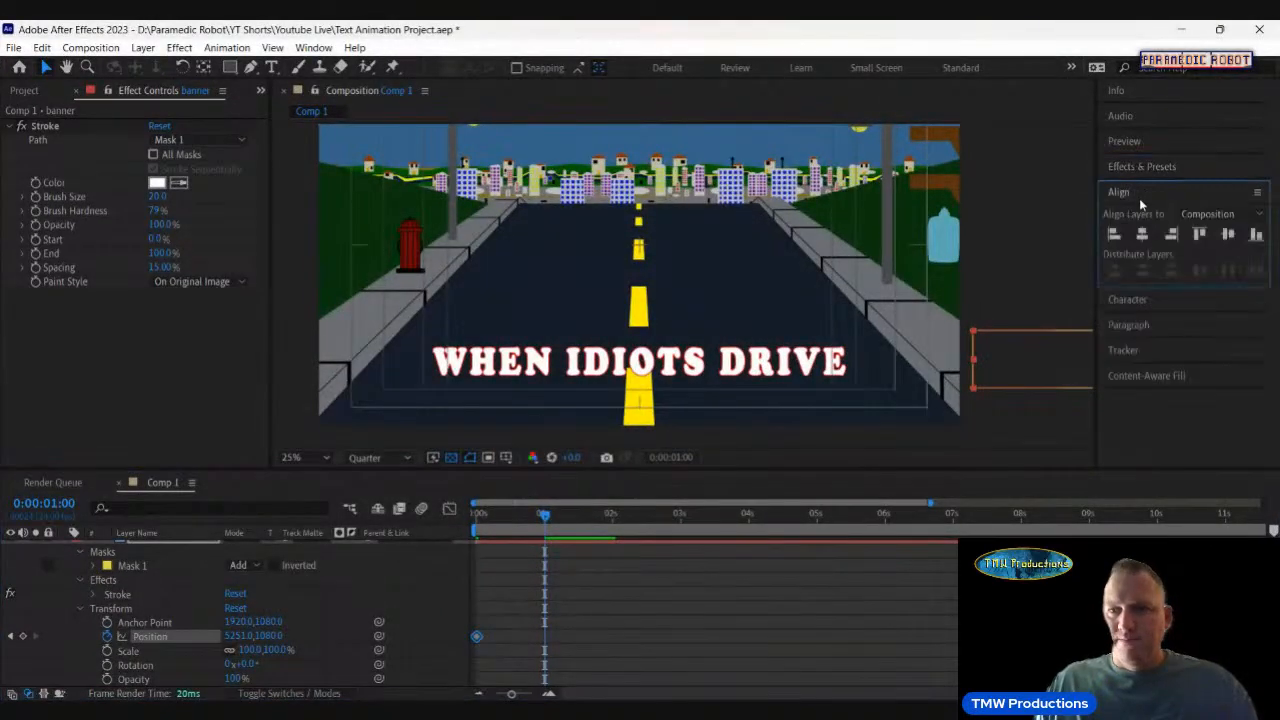
pyautogui.click(1142, 233)
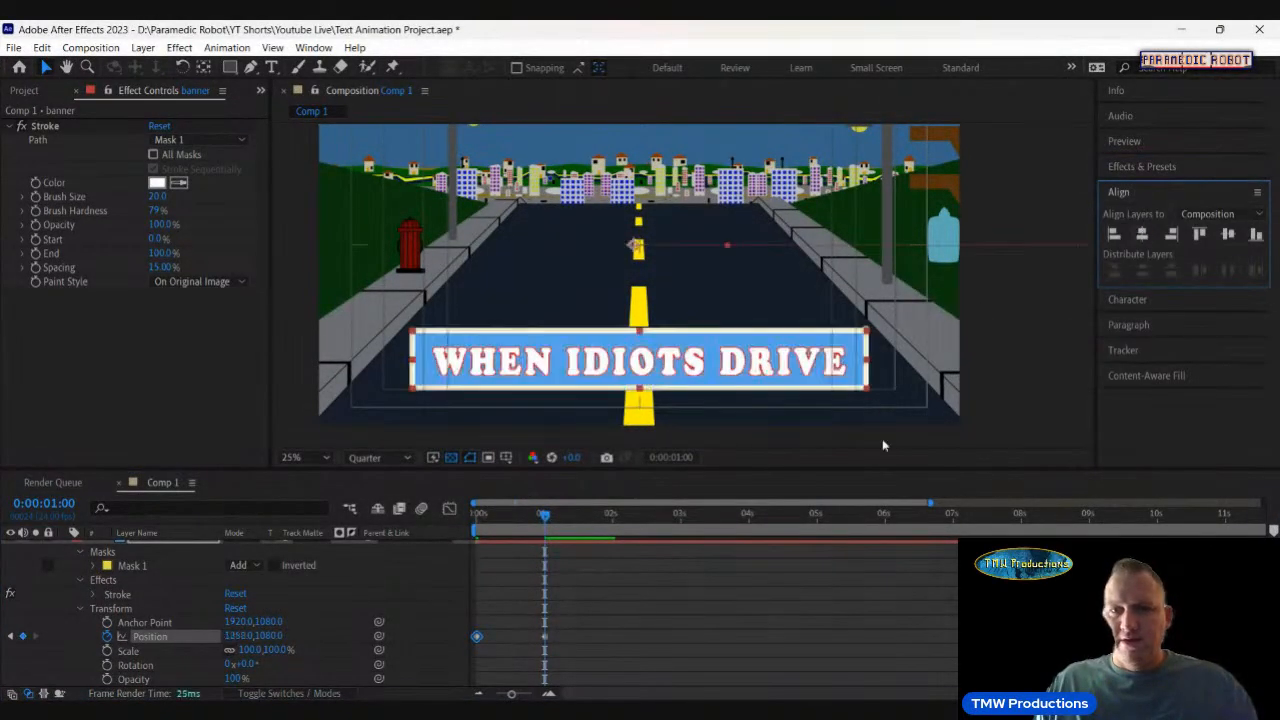
# Hold the banner's centred position with a keyframe at 0:00:02:00, and move it off the frame's left side to about -1488, 1080 at 0:00:03:00.
pyautogui.click(611, 516)
pyautogui.click(26, 645)
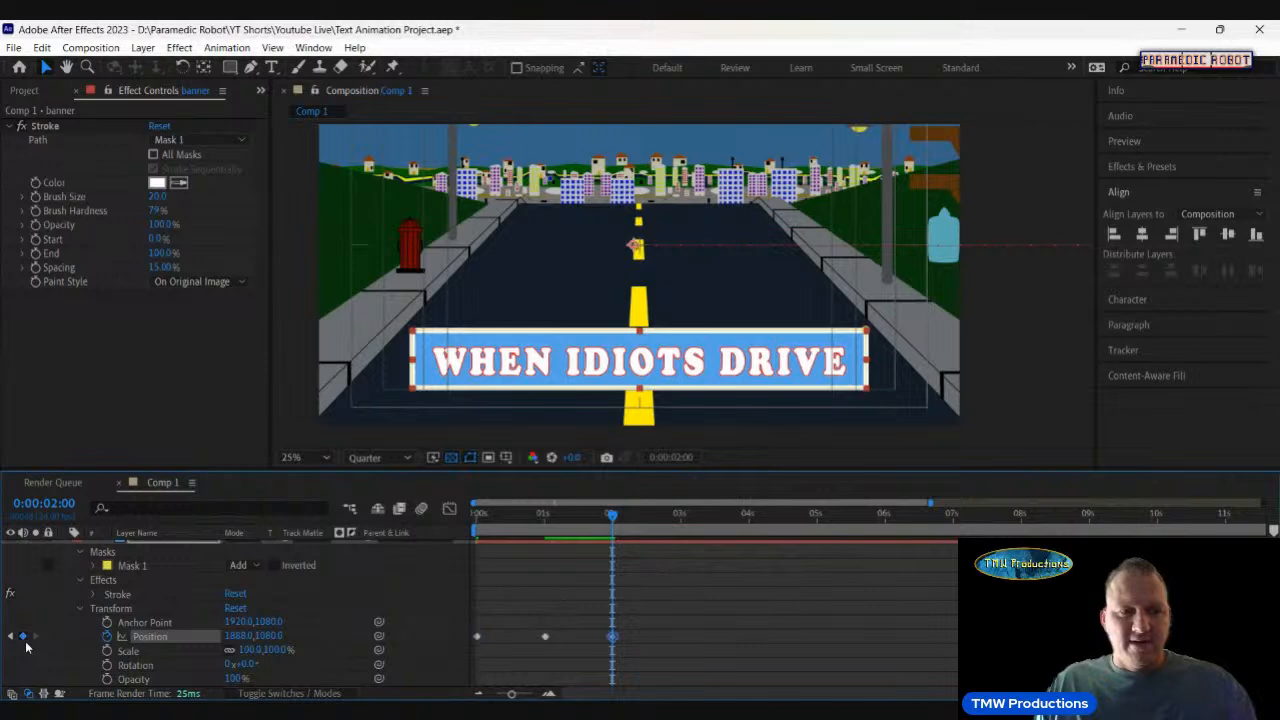
pyautogui.click(681, 526)
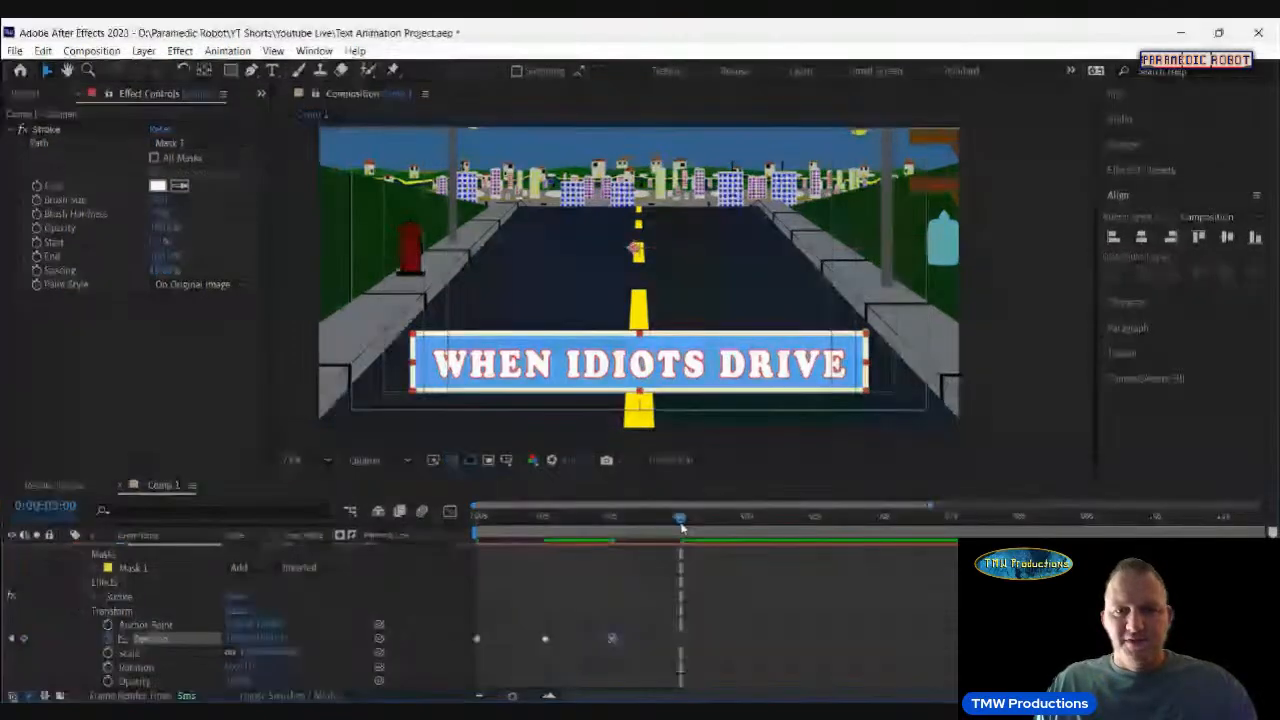
pyautogui.moveTo(737, 351); pyautogui.dragTo(237, 401)
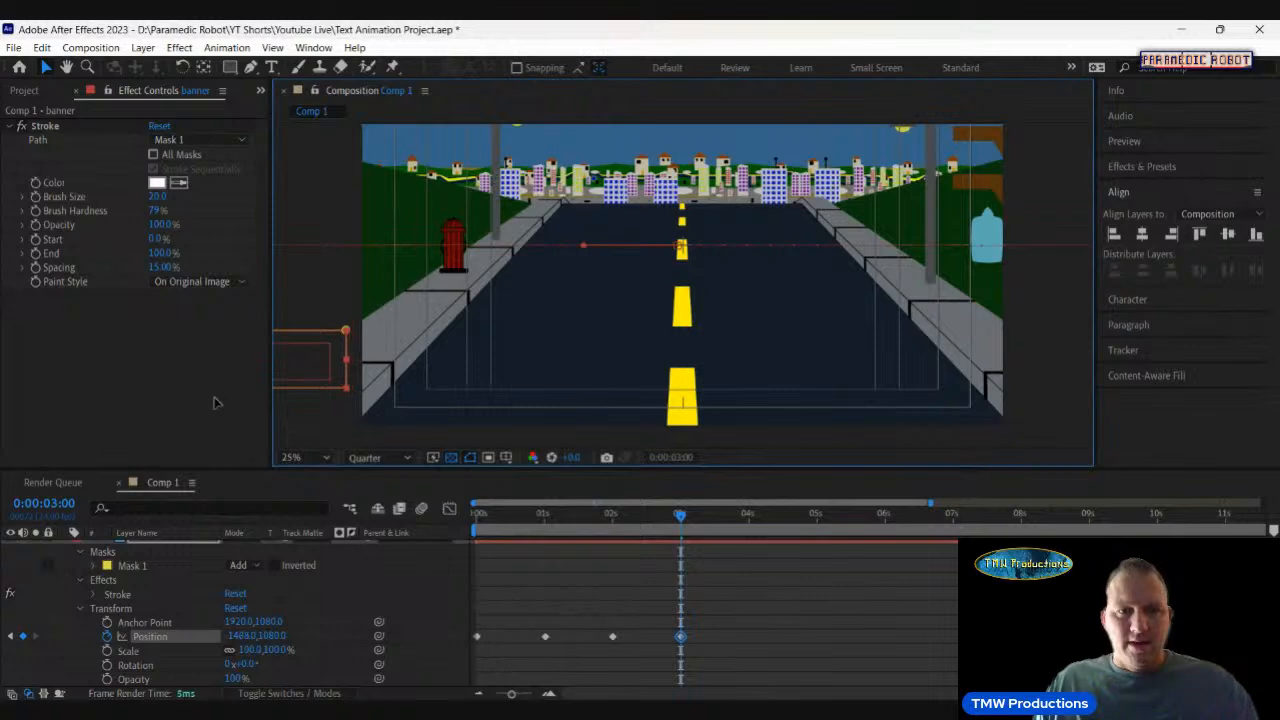
# Preview the banner and text sliding together from the first frame past 3 seconds, and return the current time to 0:00:03:00.
pyautogui.press('space')
pyautogui.moveTo(511, 534); pyautogui.dragTo(459, 536)
pyautogui.press('space')
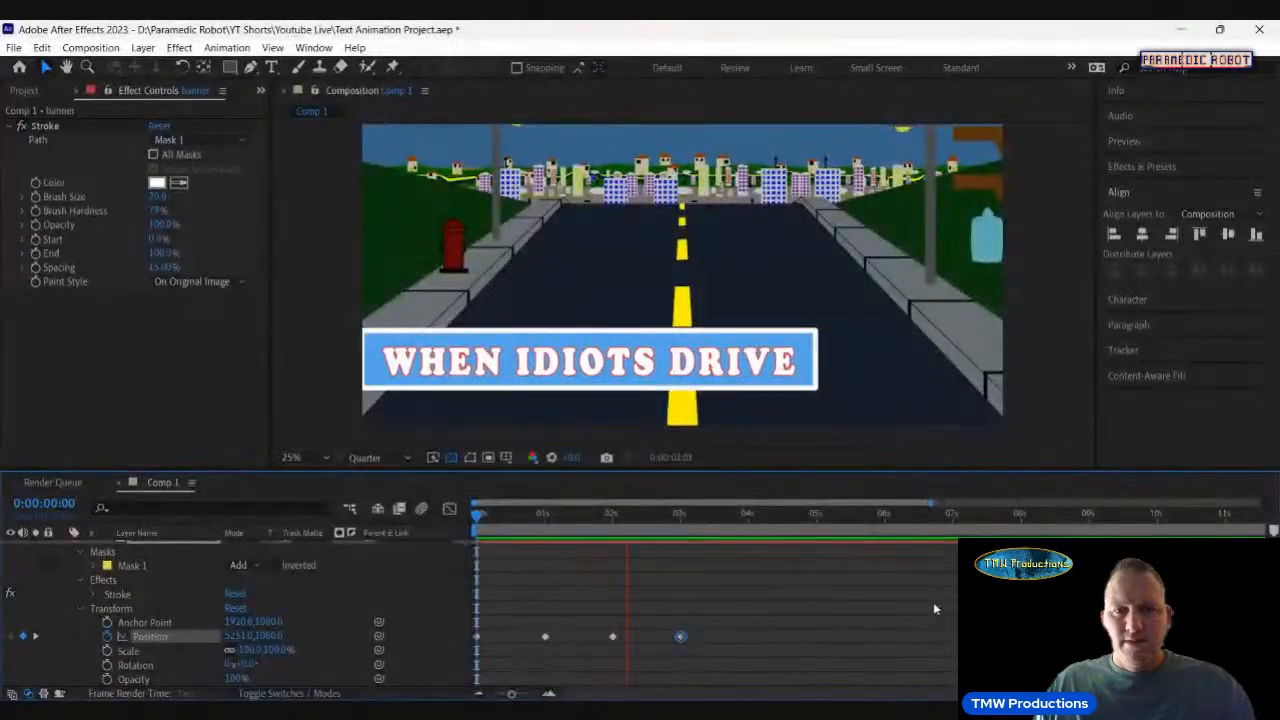
pyautogui.press('space')
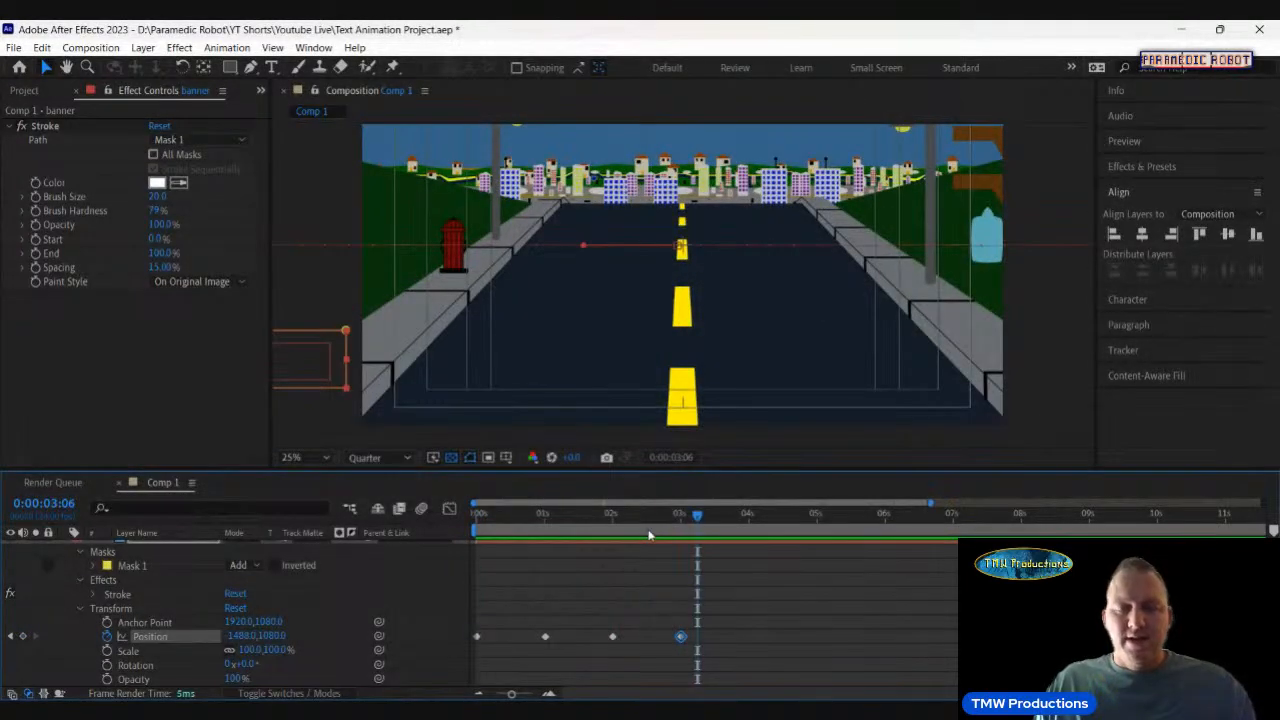
pyautogui.click(684, 516)
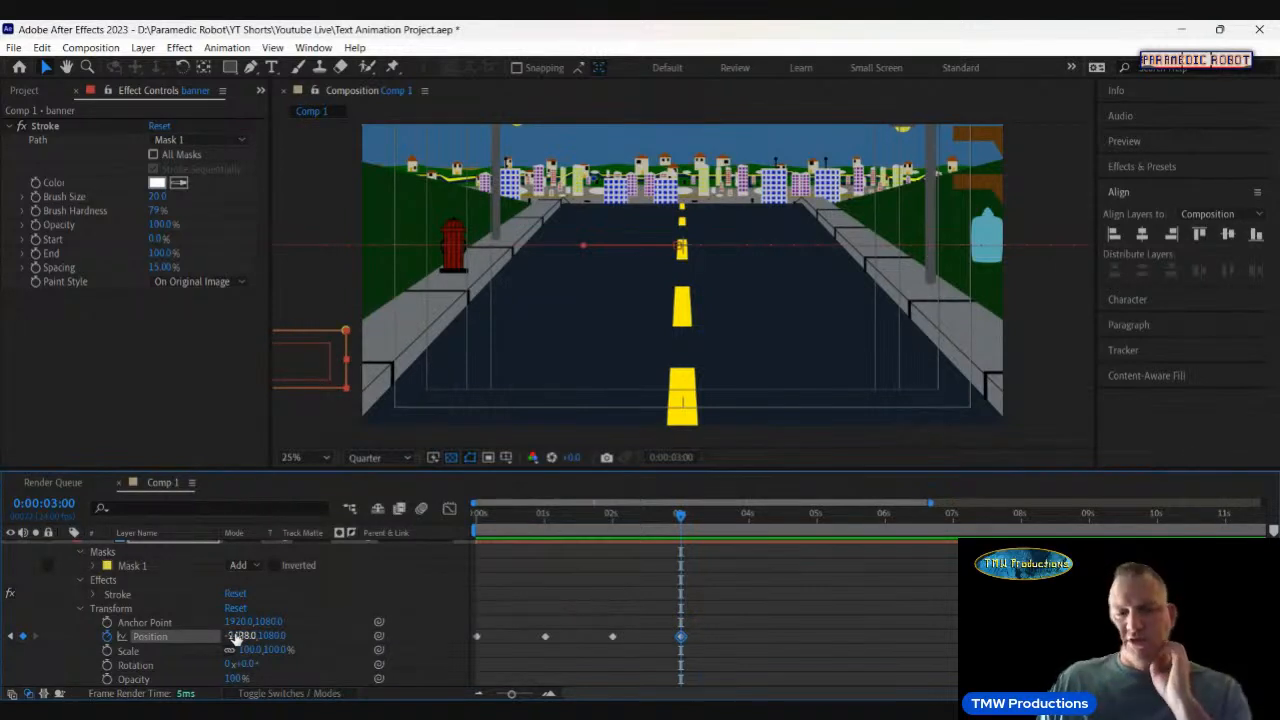
# Move the banner further off the left side to -1685, 1080 at 0:00:03:00, and further off the right side to 5457, 1080 at 0:00:00:00.
pyautogui.moveTo(232, 636); pyautogui.dragTo(160, 648)
pyautogui.press('Home')
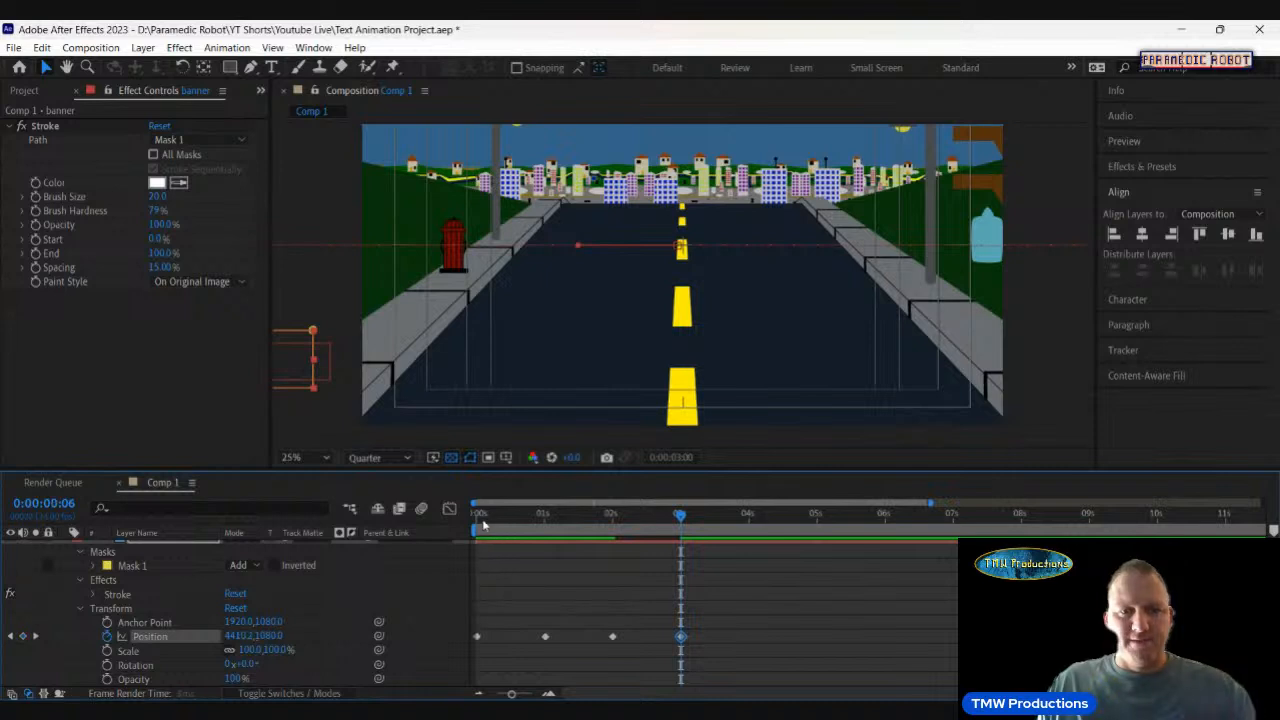
pyautogui.moveTo(243, 645); pyautogui.dragTo(320, 640)
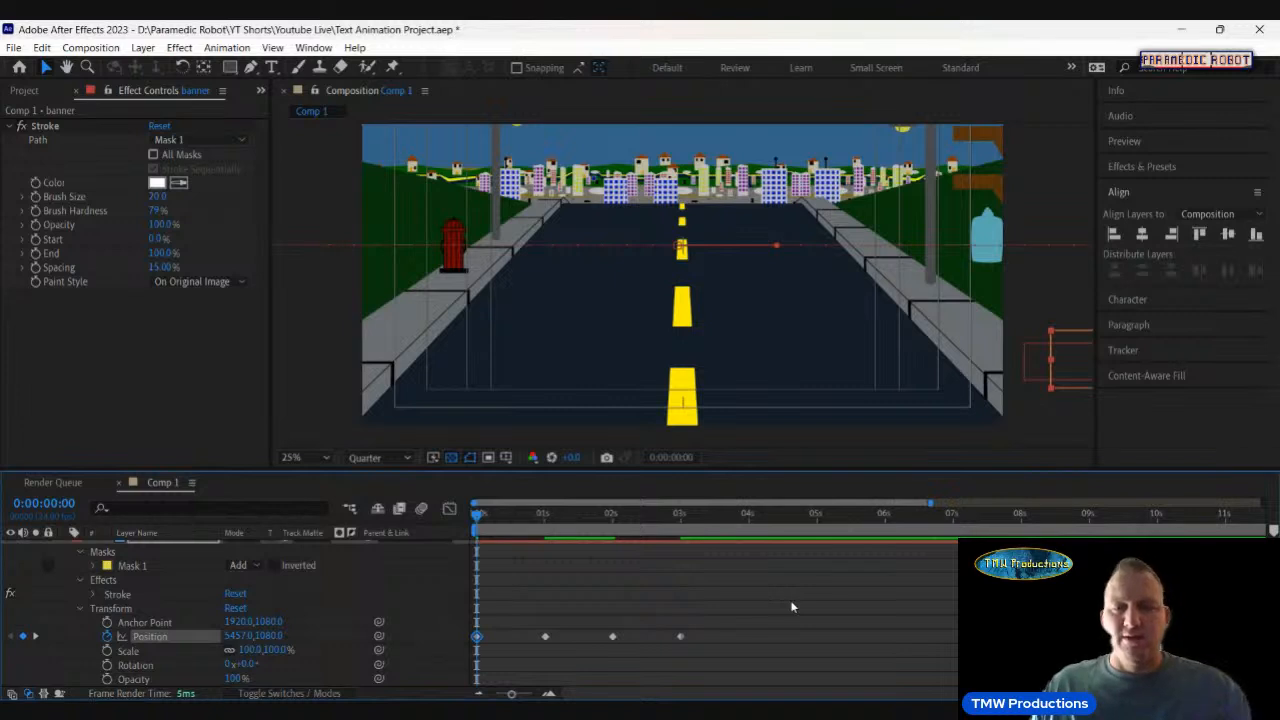
# Preview the banner and title slide from the first frame past 3 seconds, at the current and at 12.5% magnification.
pyautogui.press('space')
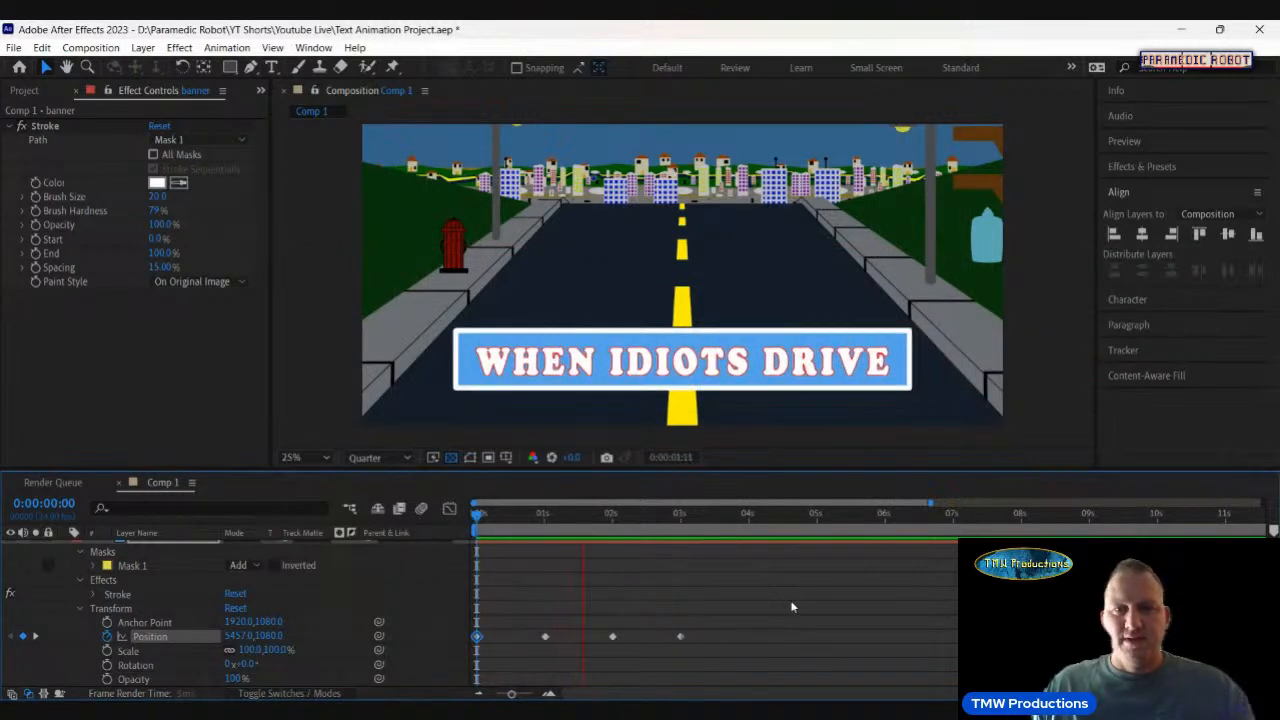
pyautogui.press('space')
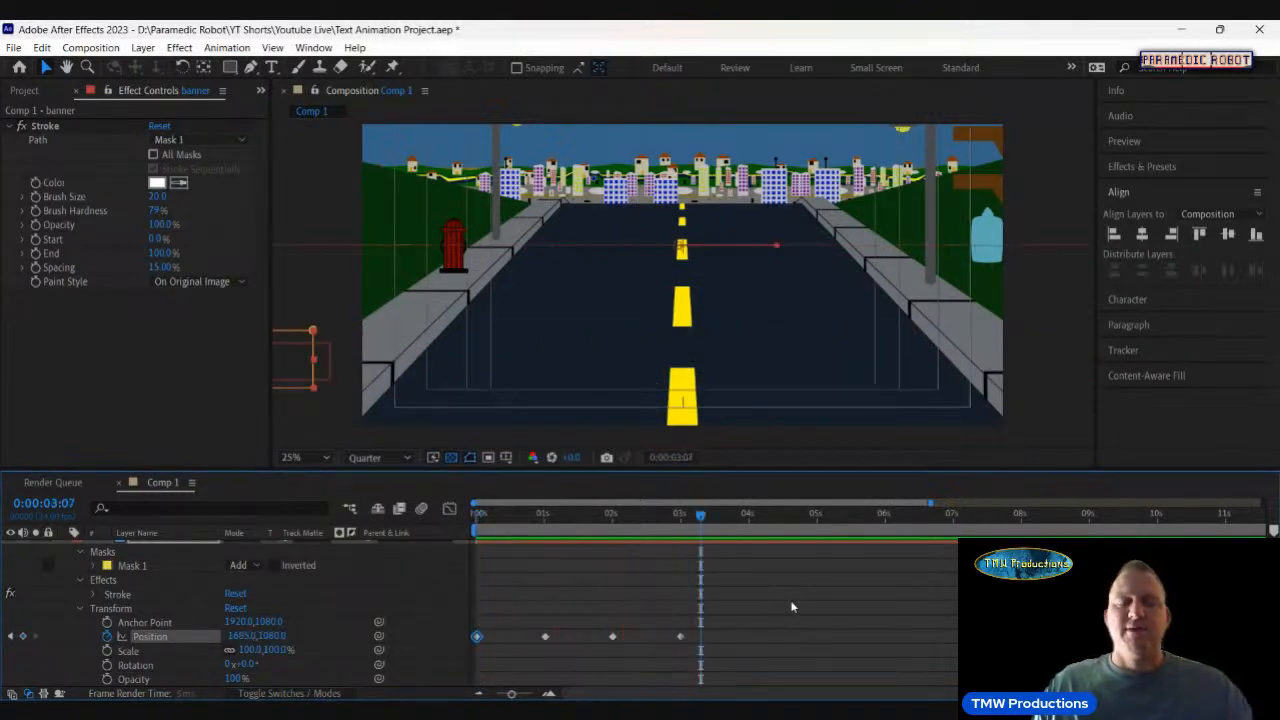
pyautogui.press(',')
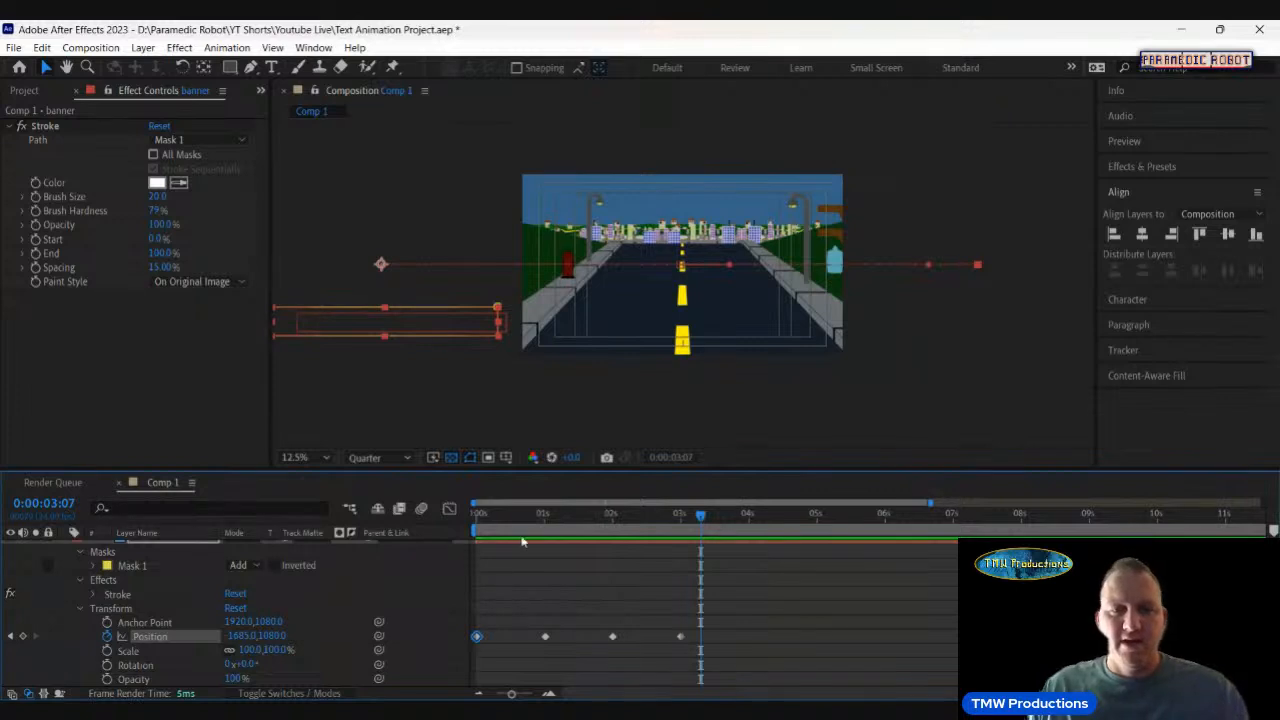
pyautogui.moveTo(520, 517); pyautogui.dragTo(450, 540)
pyautogui.press('space')
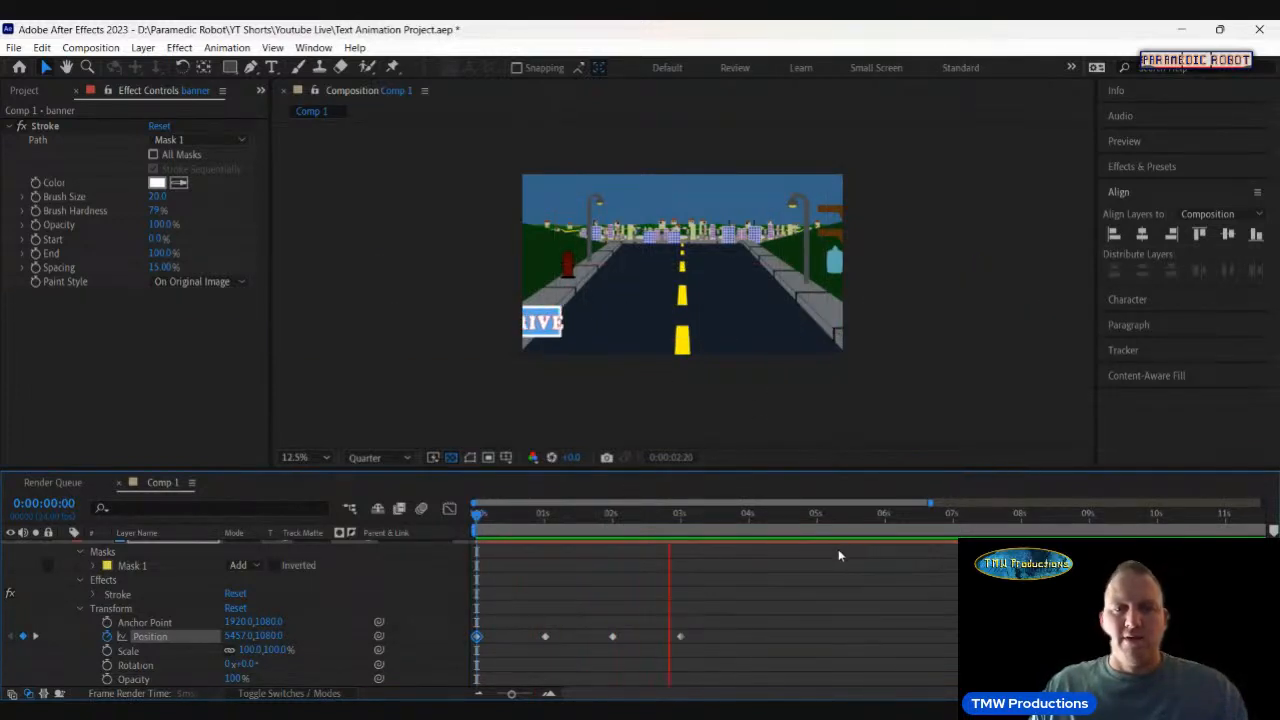
pyautogui.press('space')
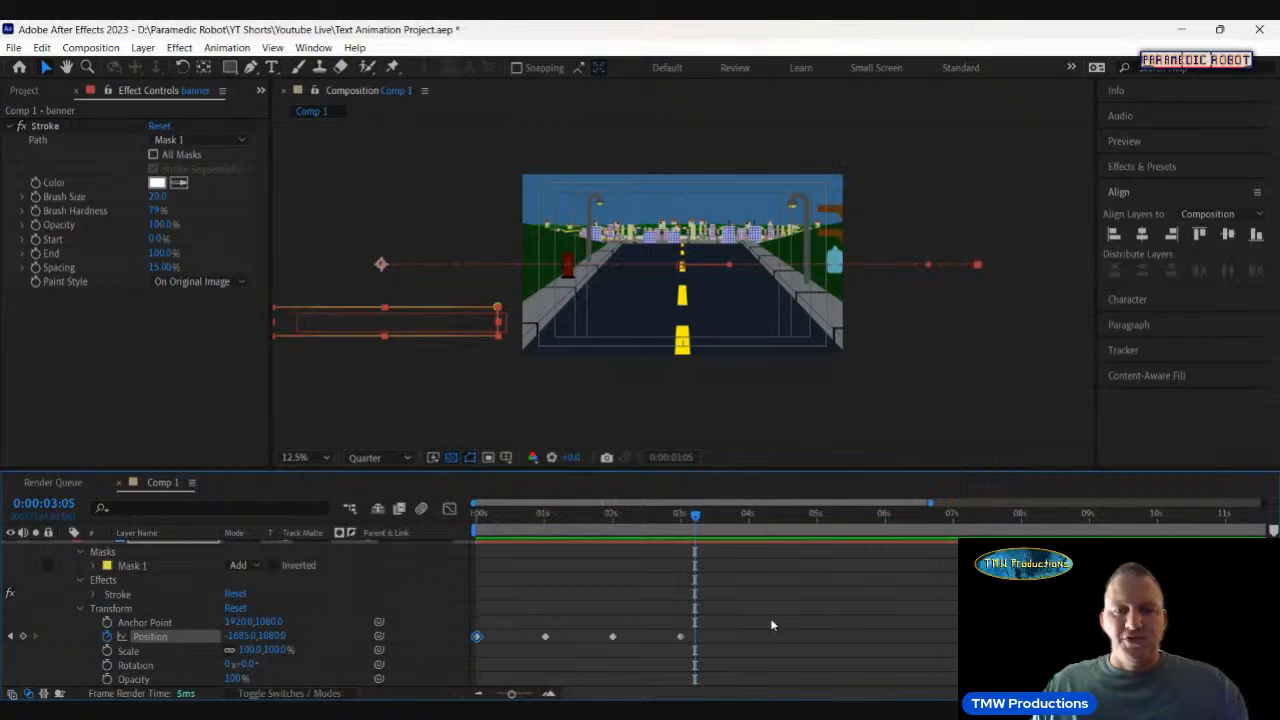
# Delete all of the banner's Position keyframes, and centre the banner horizontally in the composition behind the title at 0:00:01:14.
pyautogui.moveTo(771, 622); pyautogui.dragTo(474, 669)
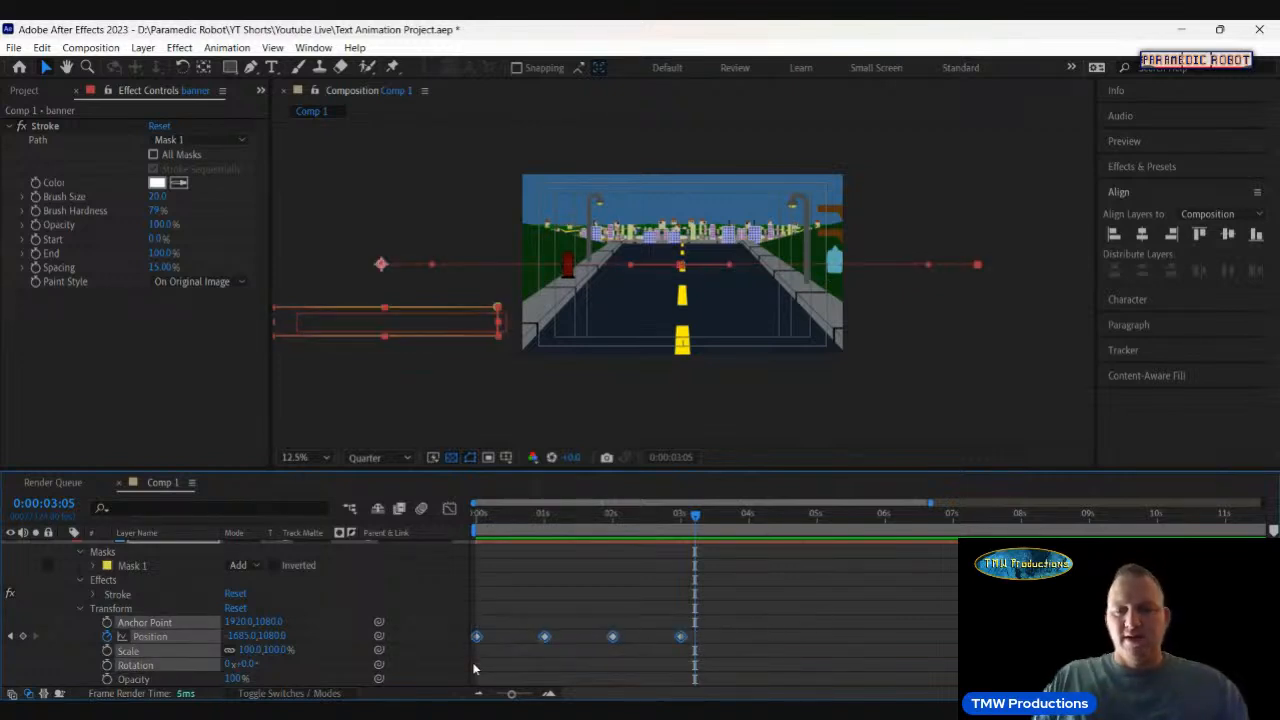
pyautogui.press('Delete')
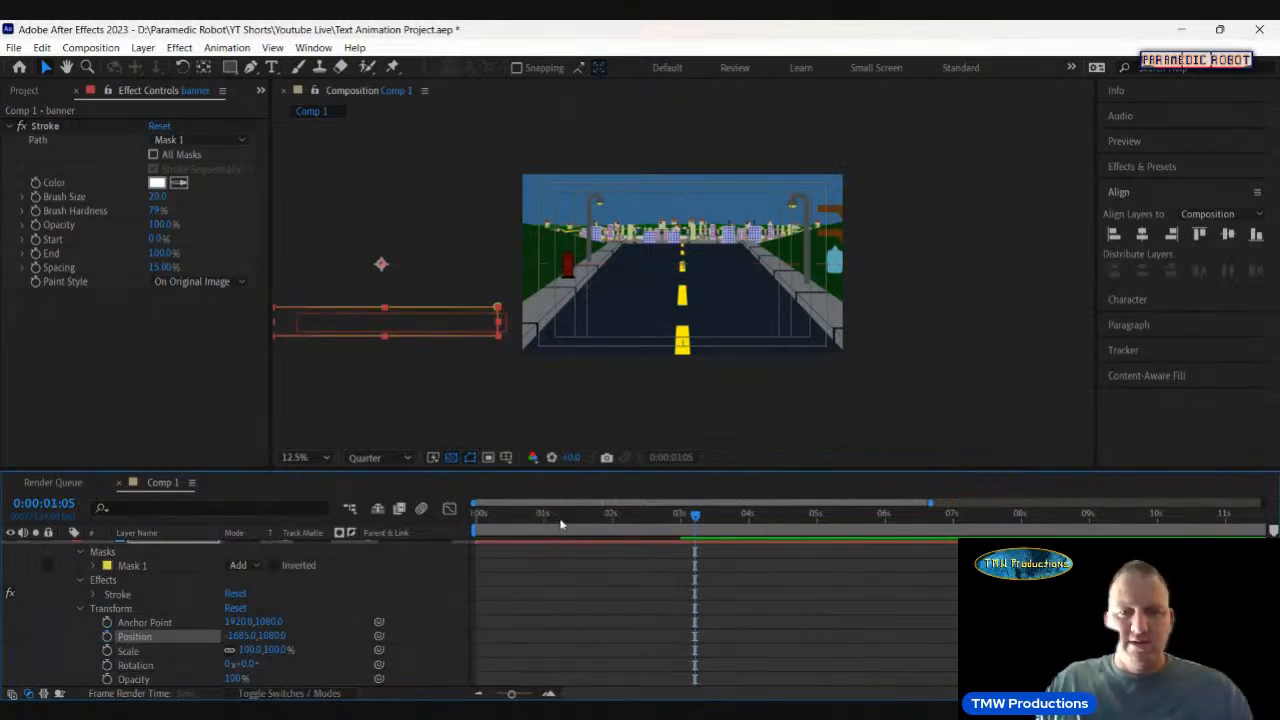
pyautogui.click(559, 517)
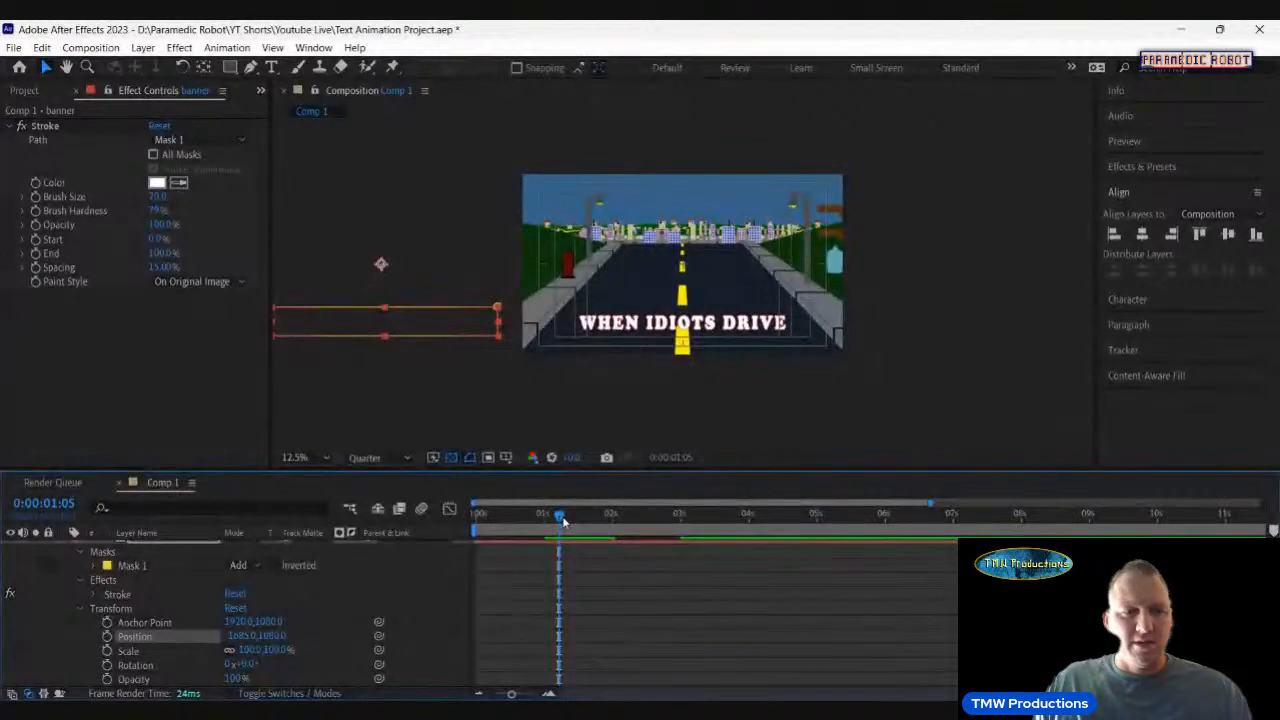
pyautogui.click(585, 528)
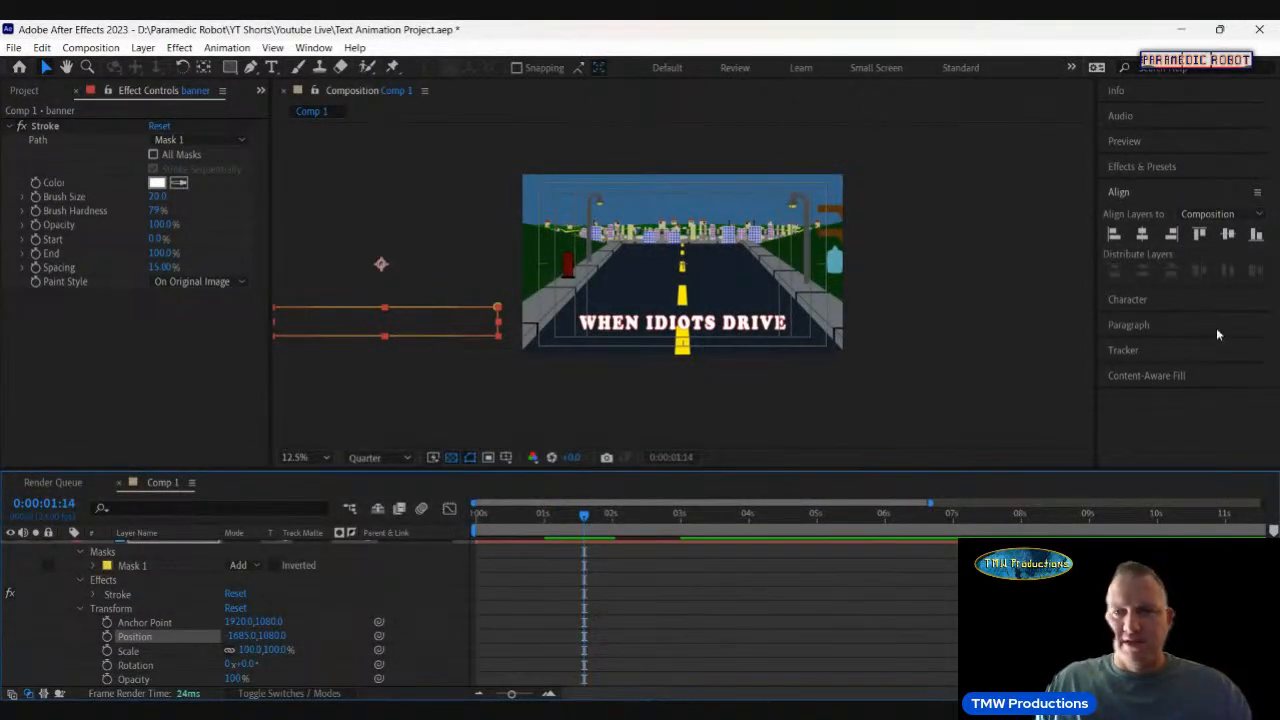
pyautogui.click(1140, 234)
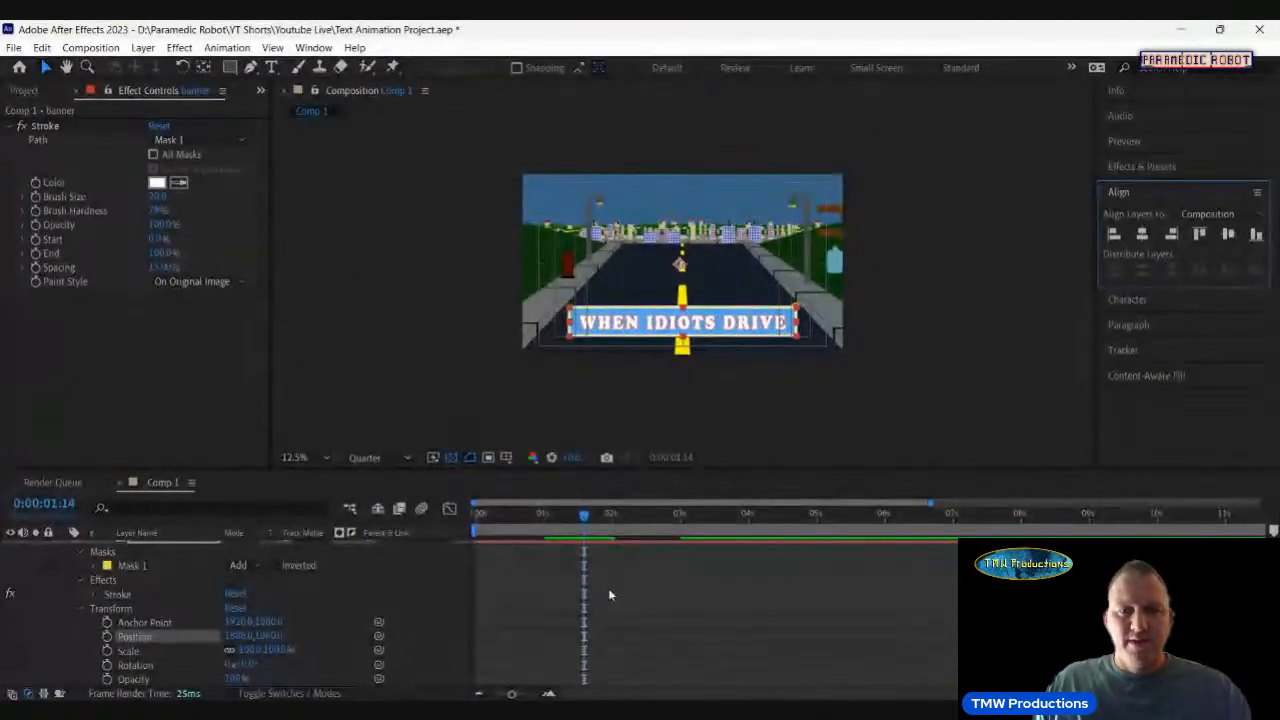
# Select the WHEN IDIOTS DRIVE and banner layers together and align them vertically with each other, relative to the selection.
pyautogui.scroll(2, 139, 591)
pyautogui.click(150, 561)
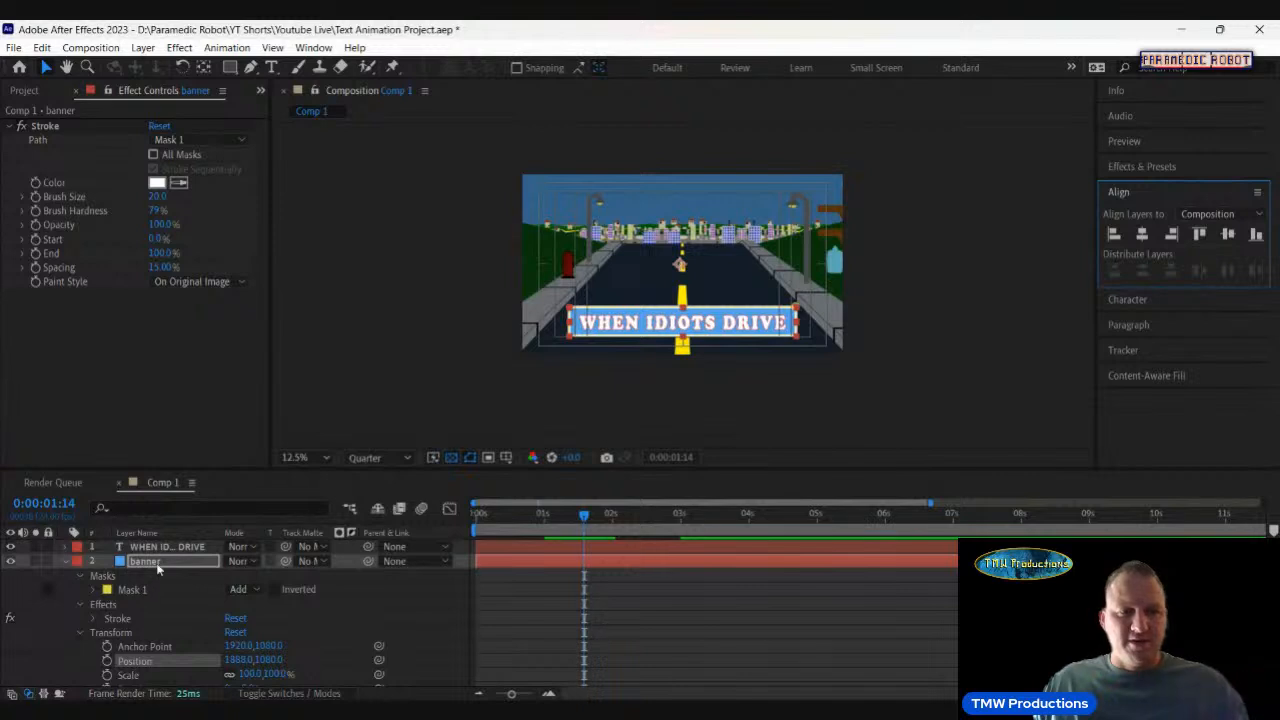
pyautogui.press('Return')
pyautogui.press('Return')
pyautogui.hotkey('ctrl', 'a')
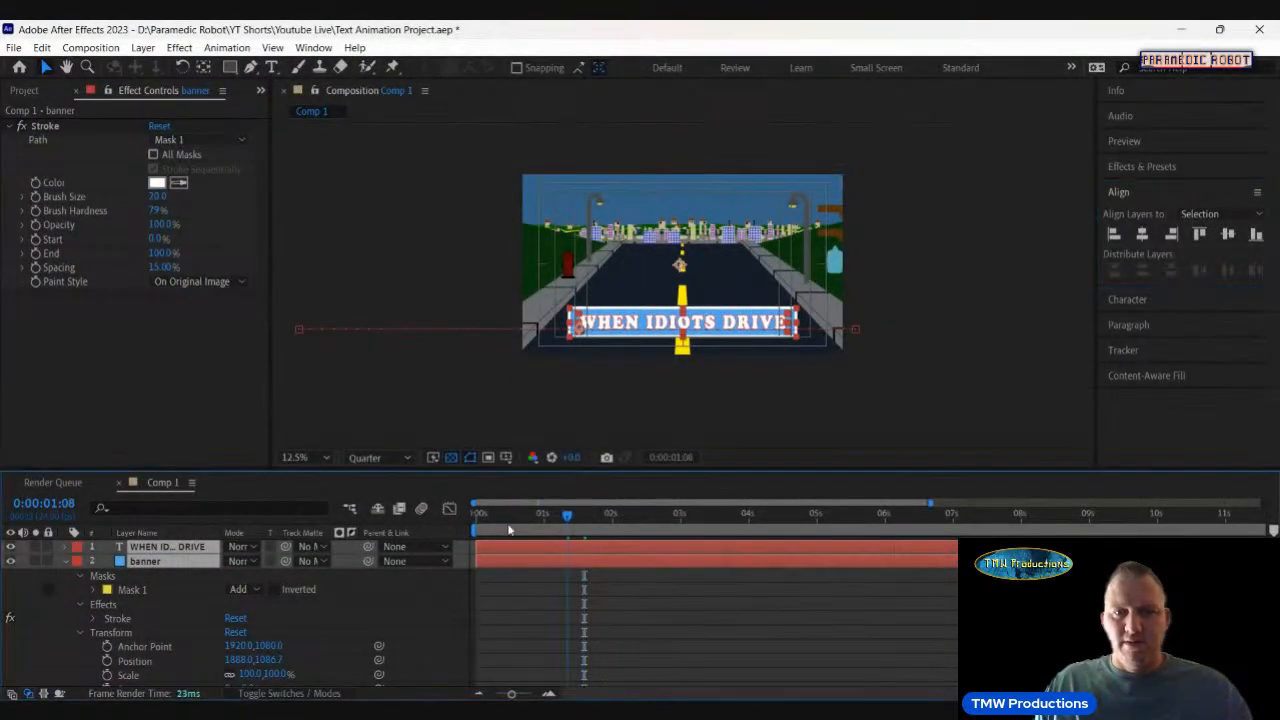
# Preview the title's slide over the unanimated banner from the first frame, stopping while the text is centred.
pyautogui.press('Home')
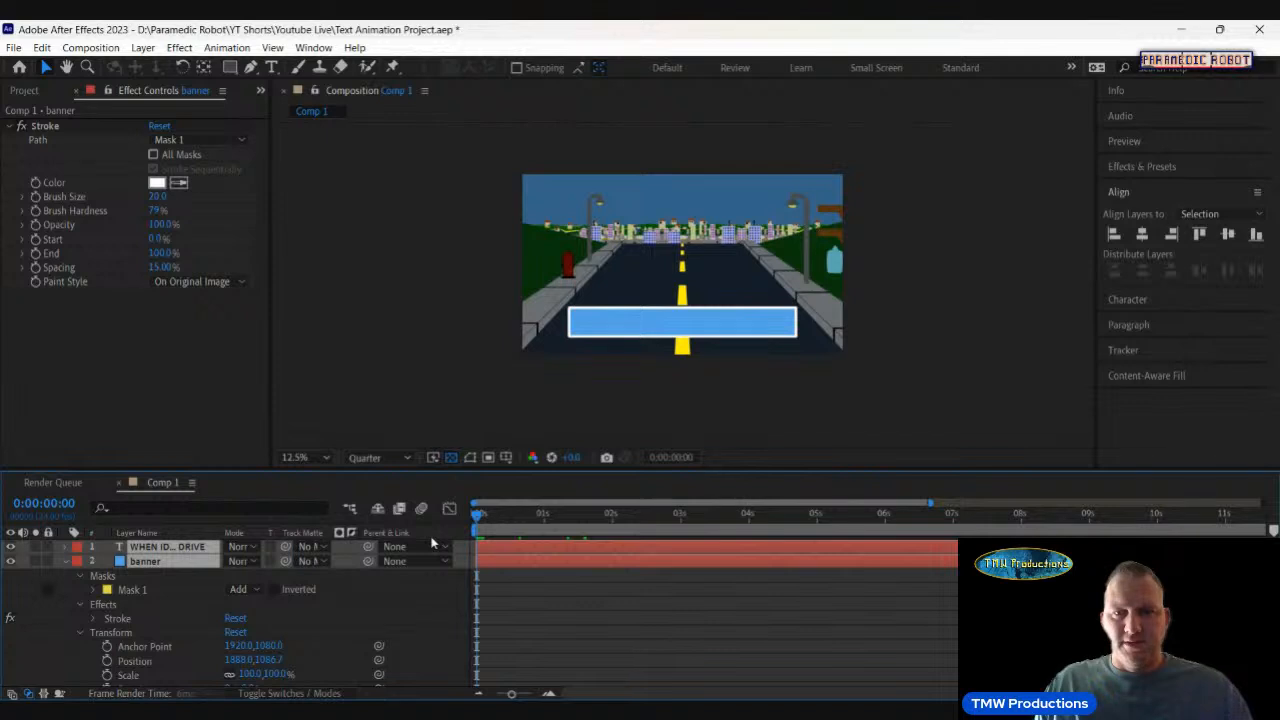
pyautogui.press('space')
pyautogui.press('space')
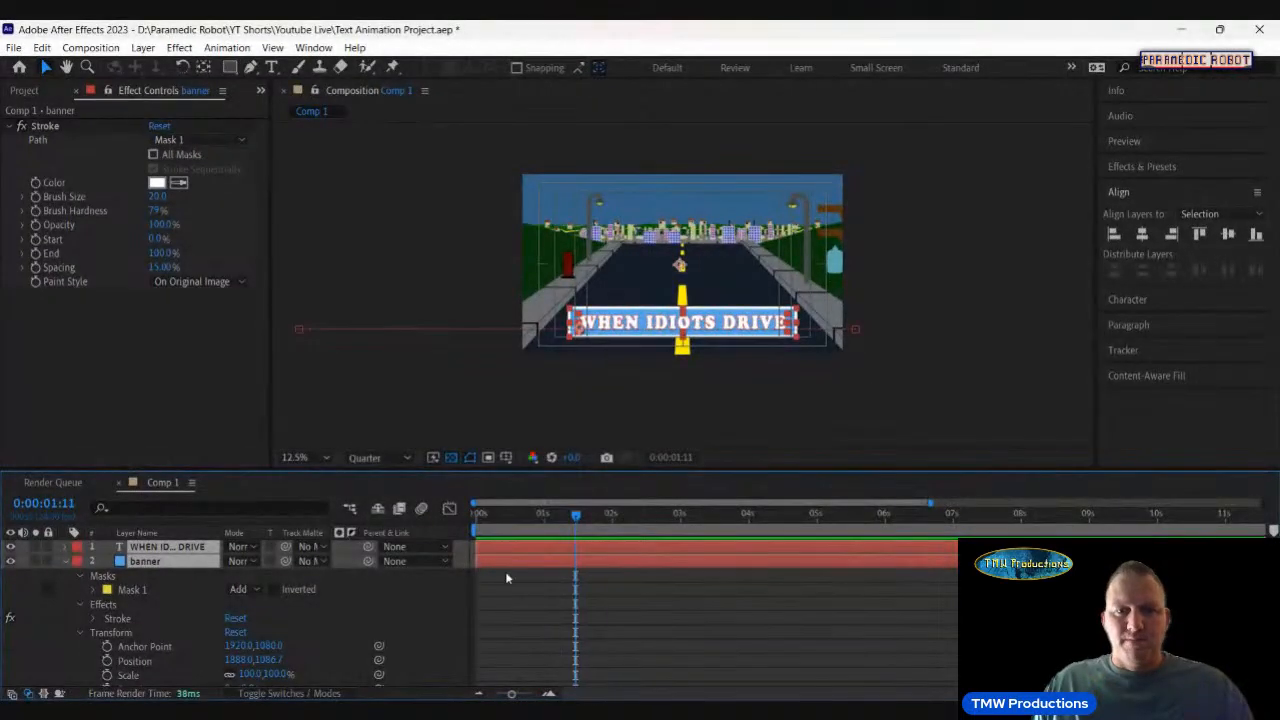
# Parent the banner layer to the WHEN IDIOTS DRIVE text layer at 0:00:01:11.
pyautogui.click(375, 588)
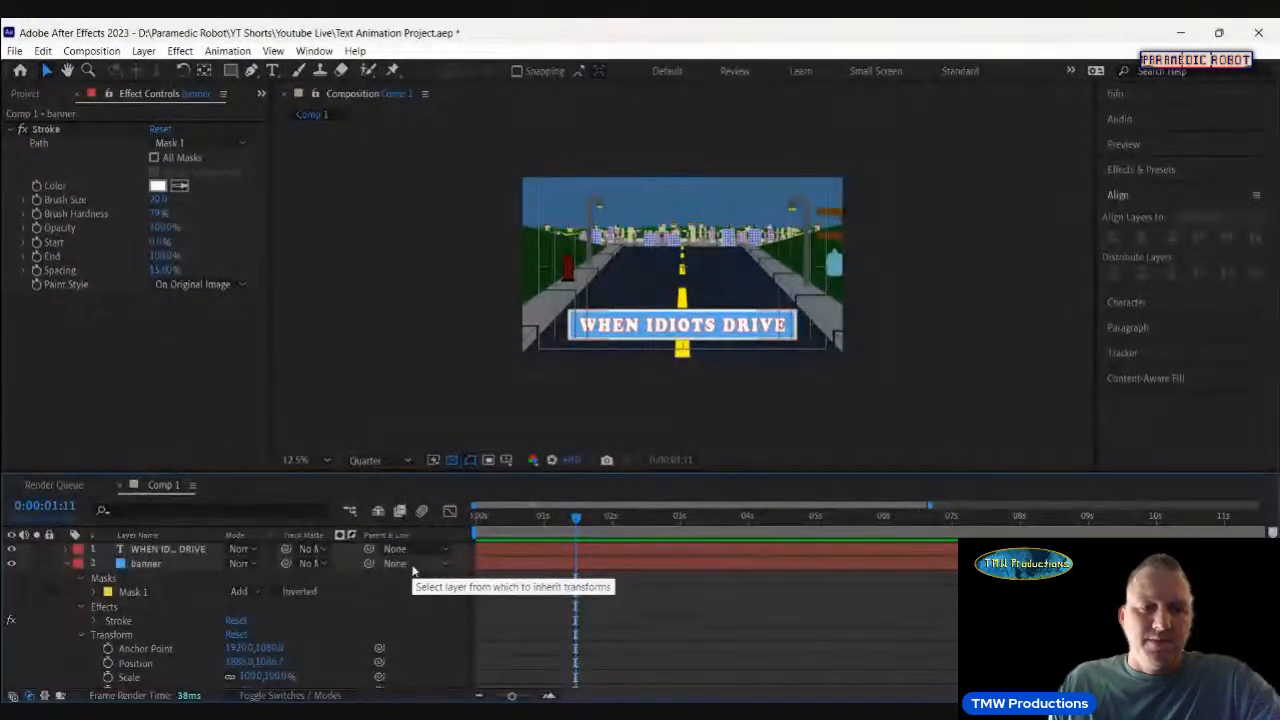
pyautogui.press('Return')
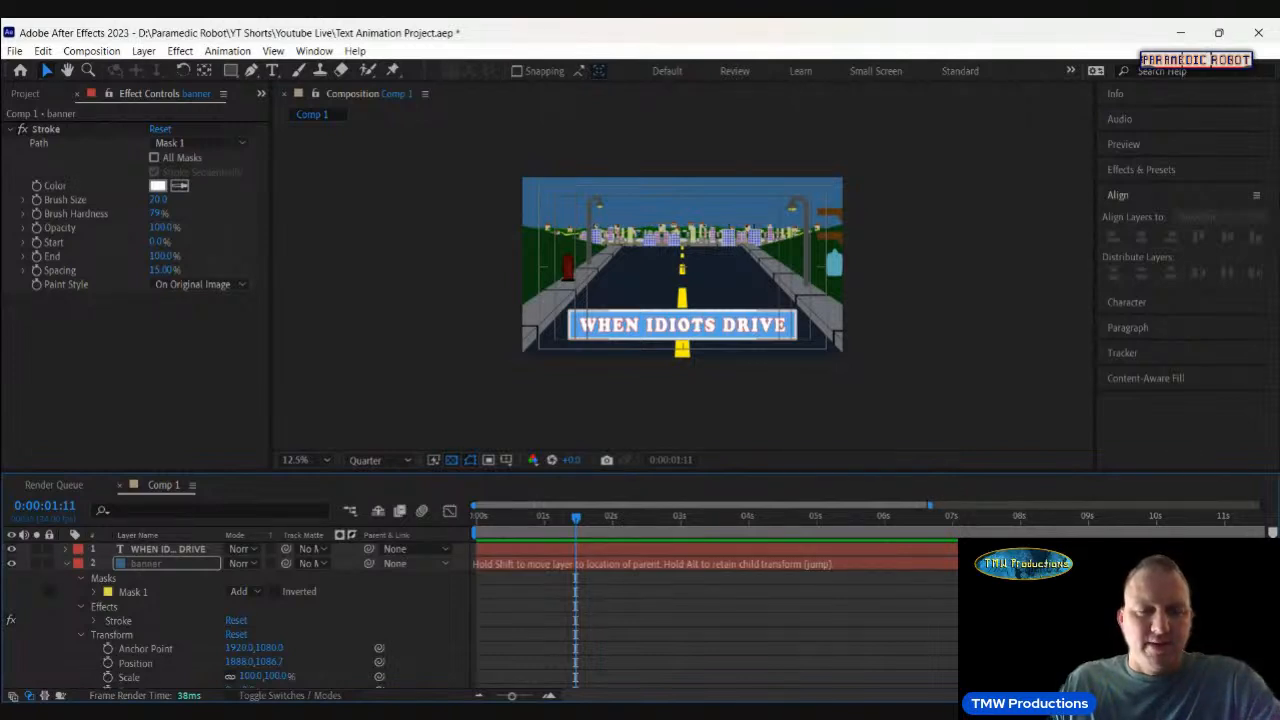
pyautogui.click(443, 603)
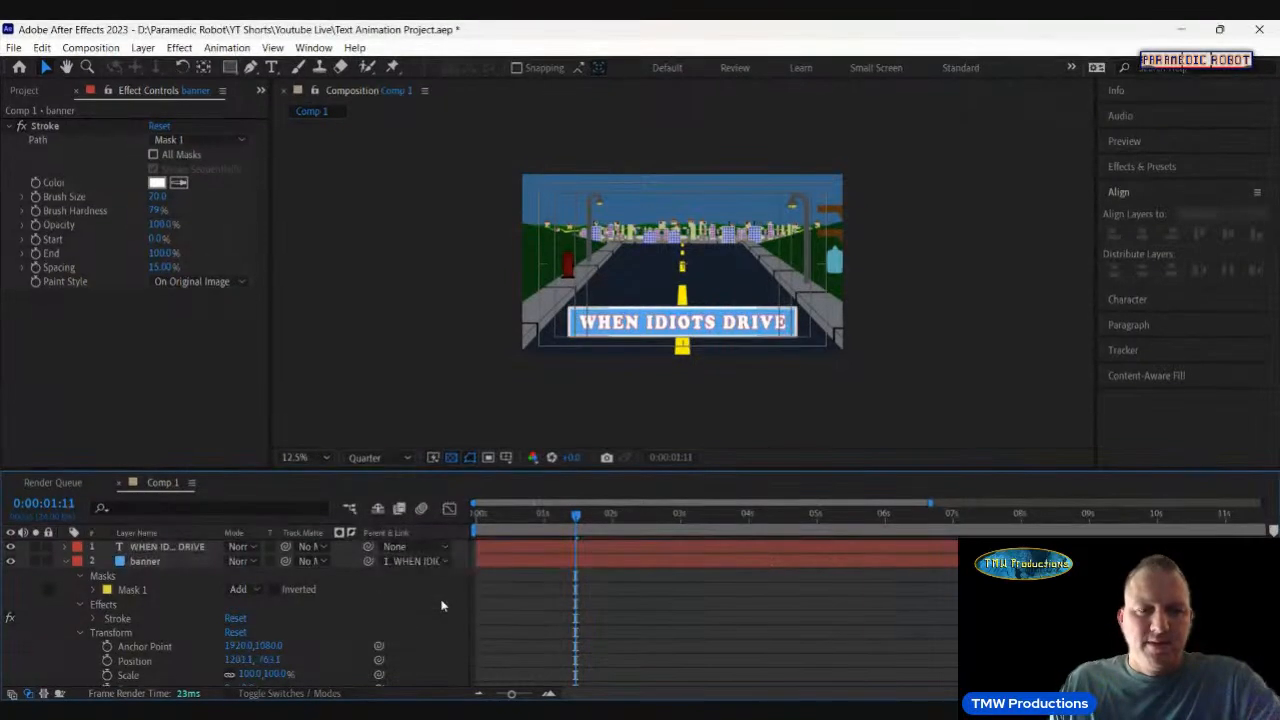
# Scrub and preview the animation from the first frame to check how the parented banner follows the title.
pyautogui.moveTo(513, 524); pyautogui.dragTo(477, 524)
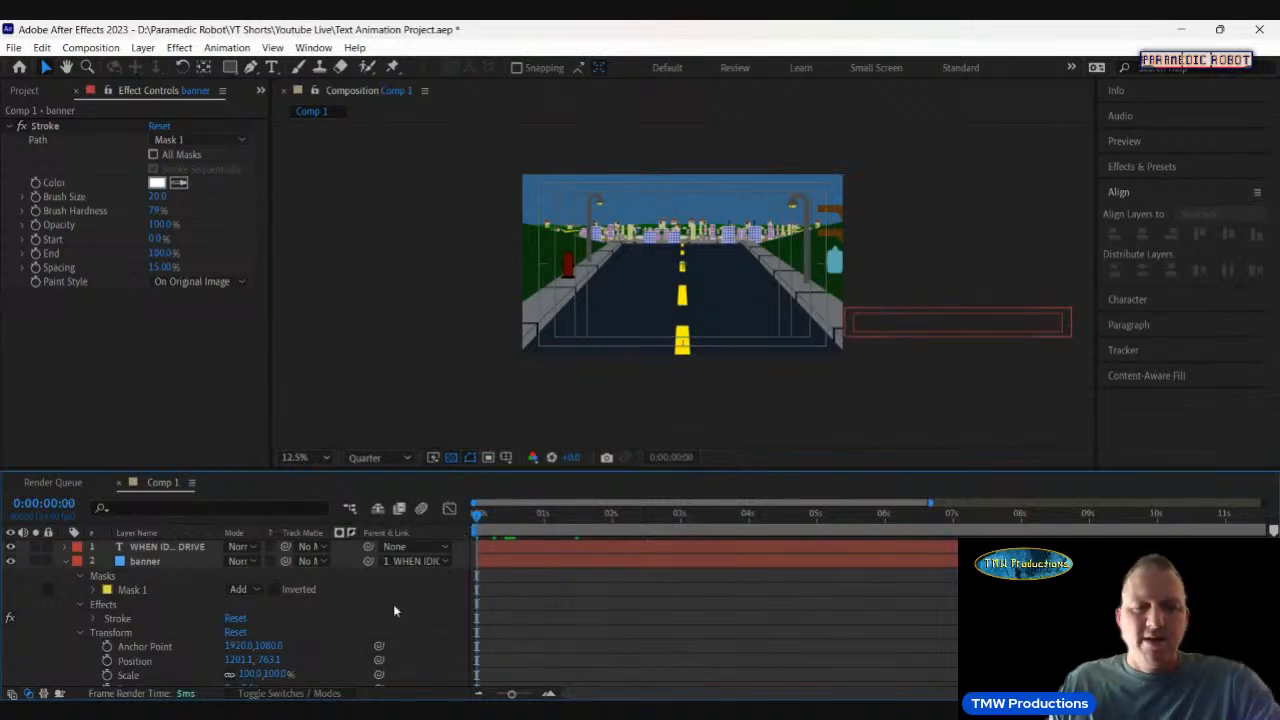
pyautogui.click(567, 516)
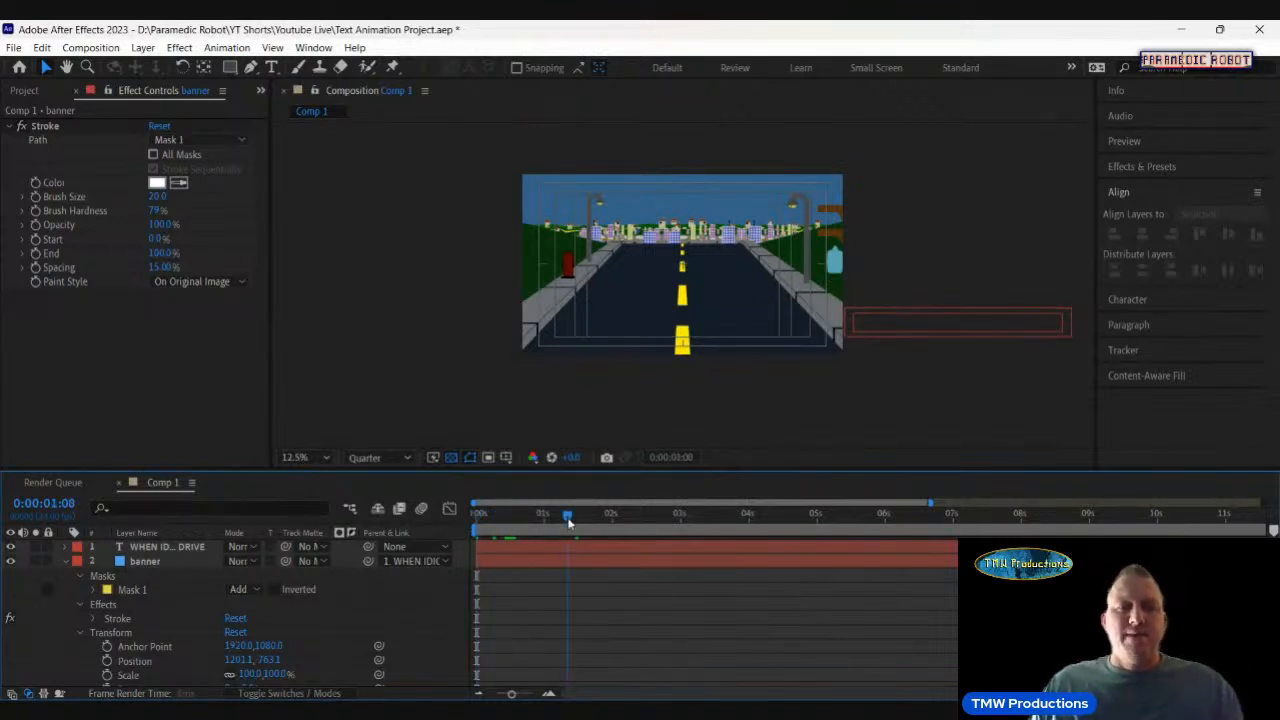
pyautogui.moveTo(493, 520); pyautogui.dragTo(463, 528)
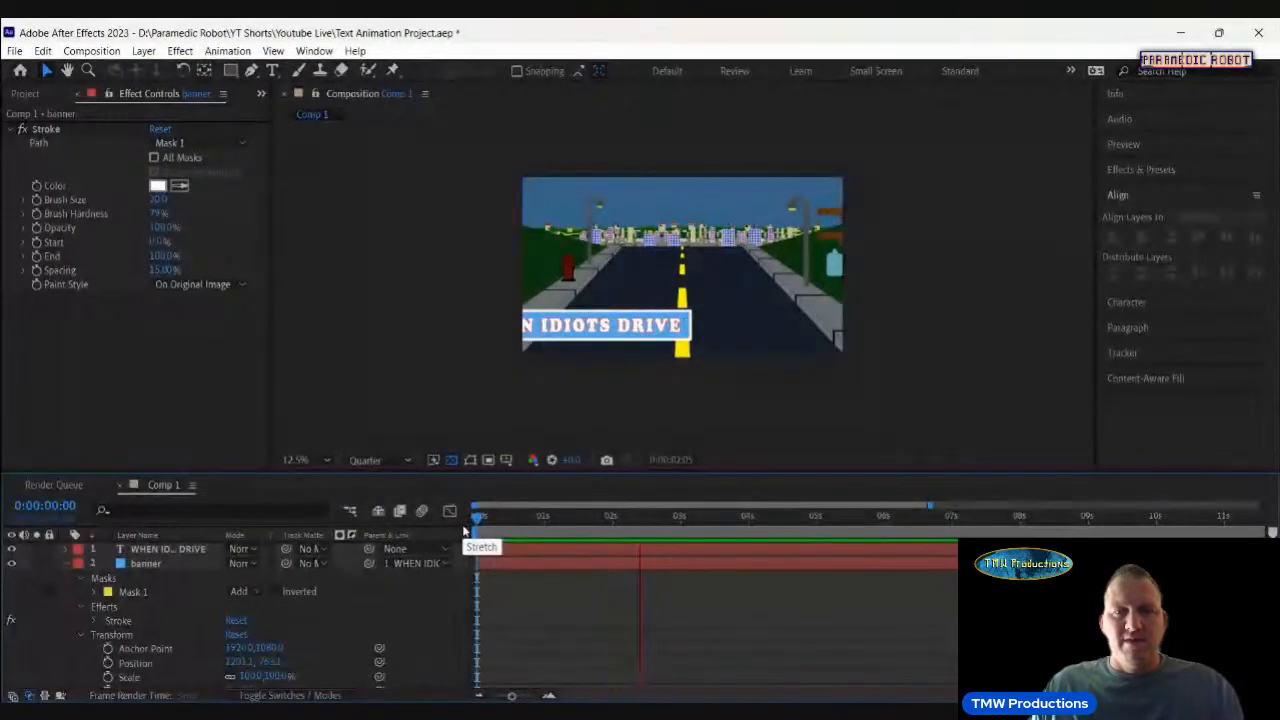
pyautogui.press('space')
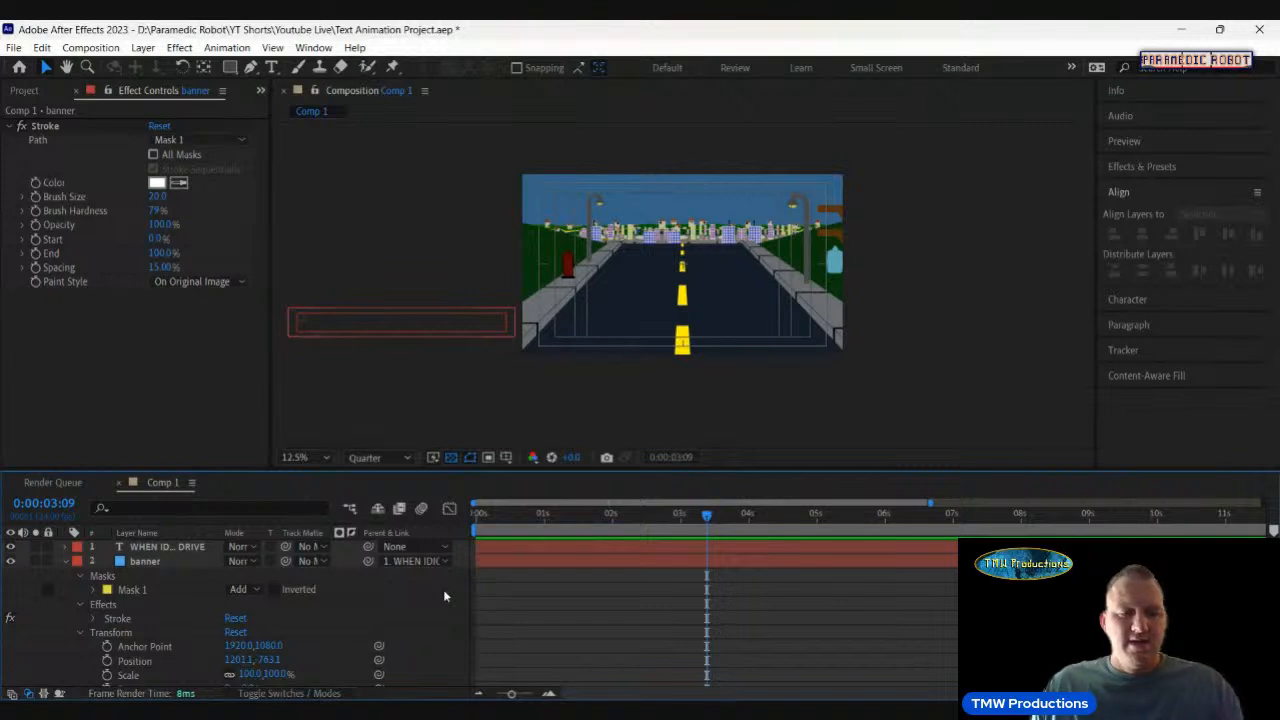
# Undo the banner's parenting, and parent it to the WHEN IDIOTS DRIVE layer at 0:00:00:00 instead, while the title is off-screen.
pyautogui.hotkey('ctrl', 'z')
pyautogui.click(575, 514)
pyautogui.moveTo(575, 520); pyautogui.dragTo(472, 535)
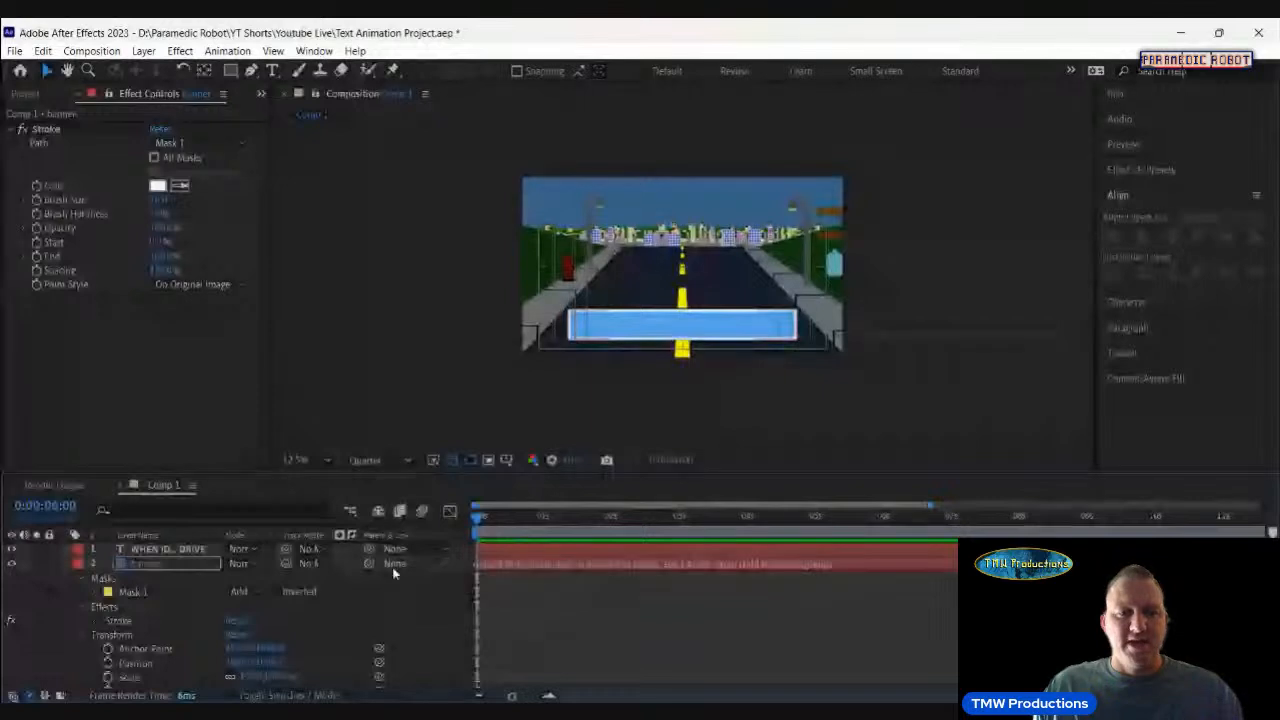
pyautogui.press('Return')
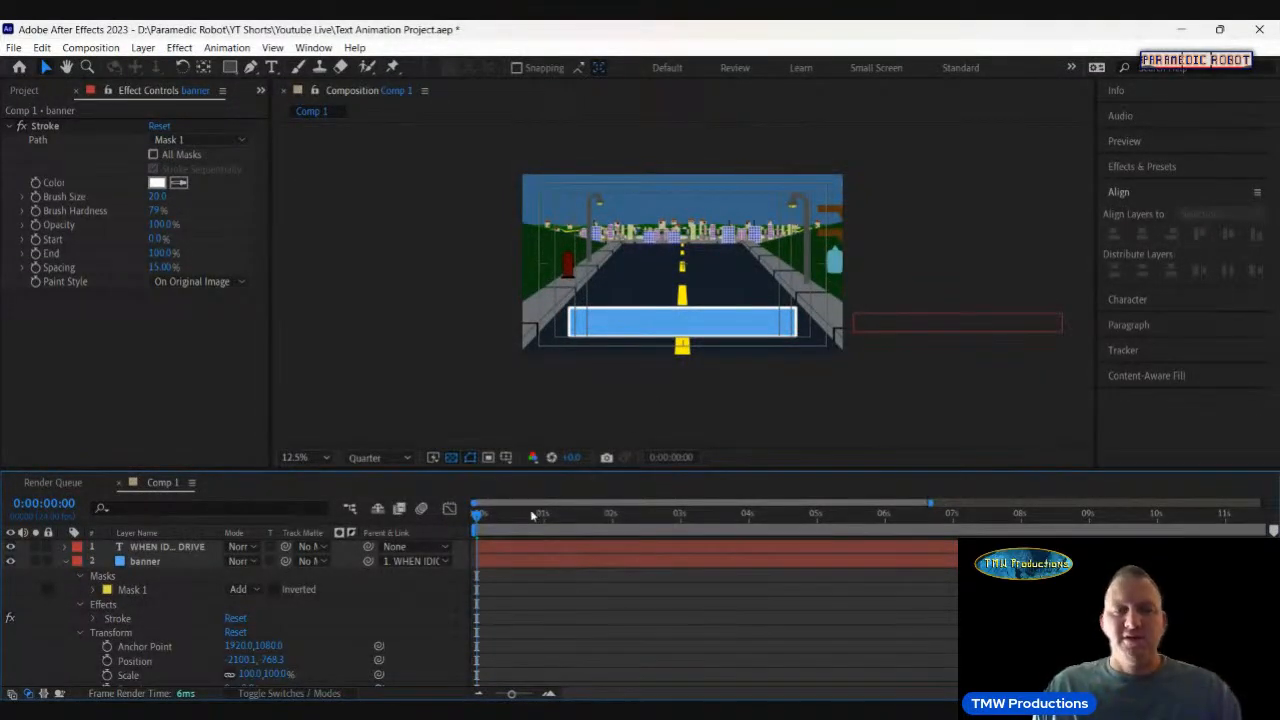
# Preview the animation with the banner parented at the first frame, and undo that parenting.
pyautogui.press('space')
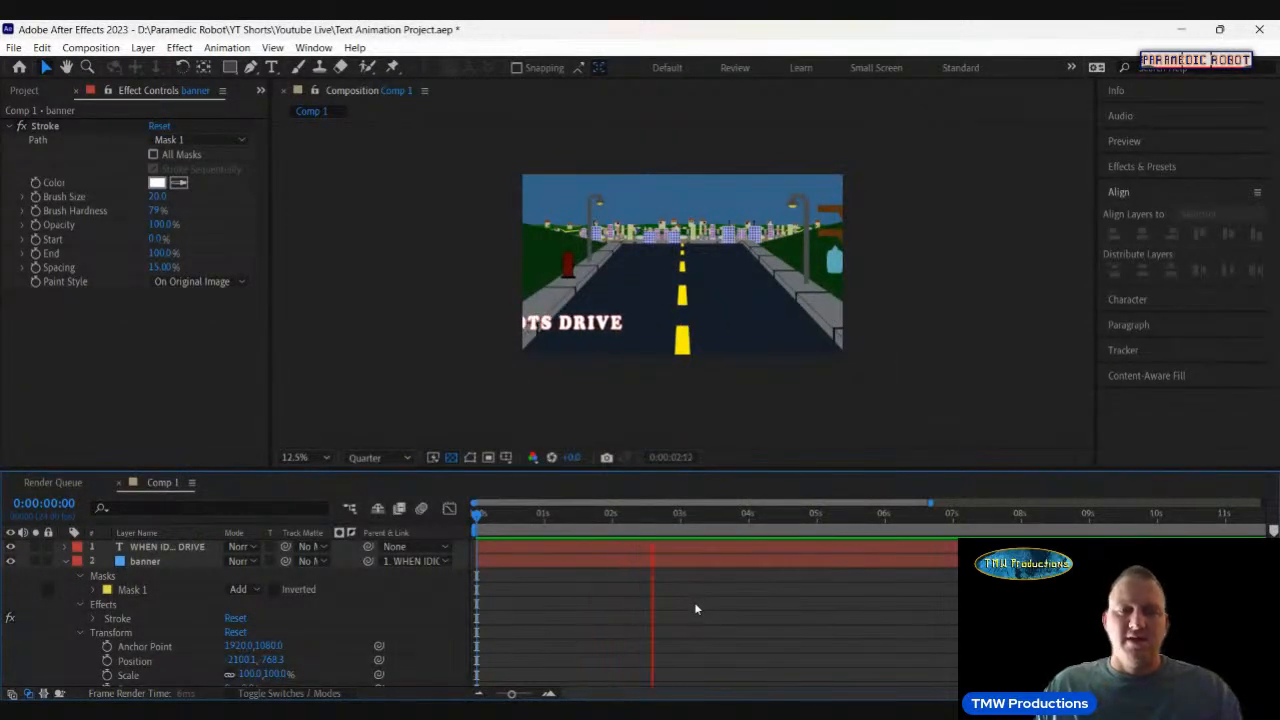
pyautogui.press('space')
pyautogui.hotkey('ctrl', 'z')
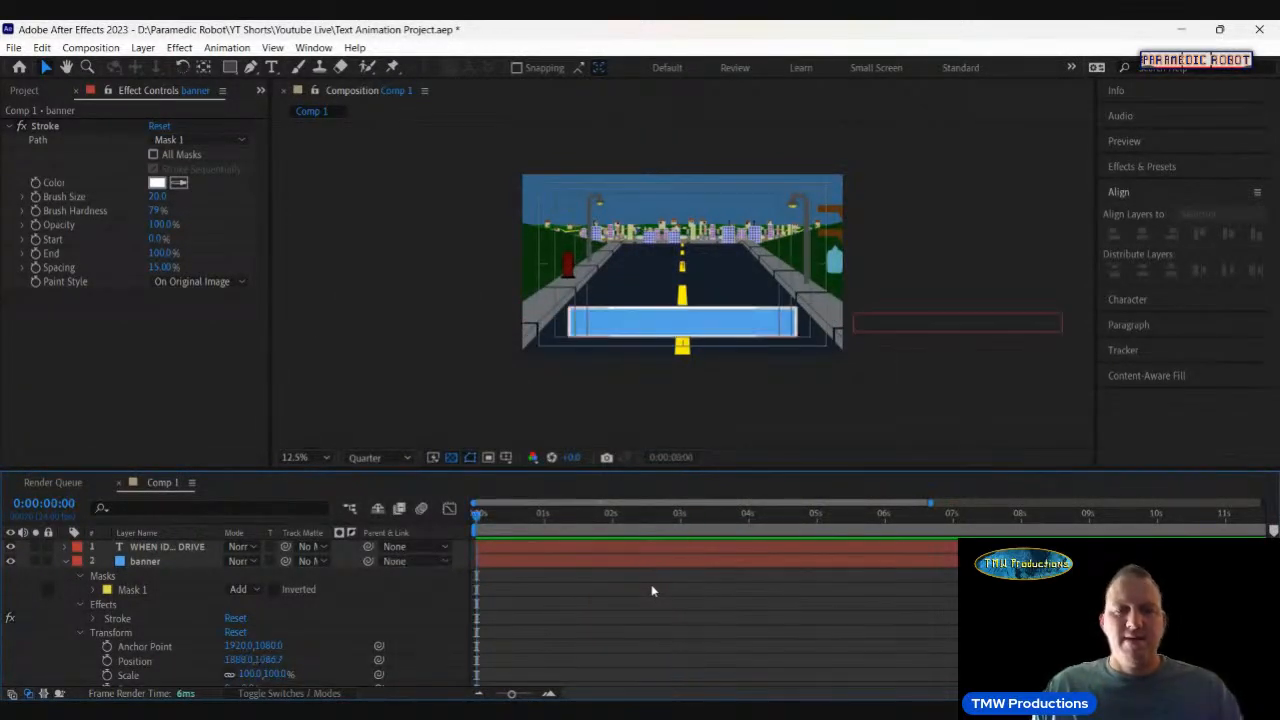
# Parent the banner to the WHEN IDIOTS DRIVE layer at 0:00:01:18, where the title sits centred on the banner.
pyautogui.click(596, 515)
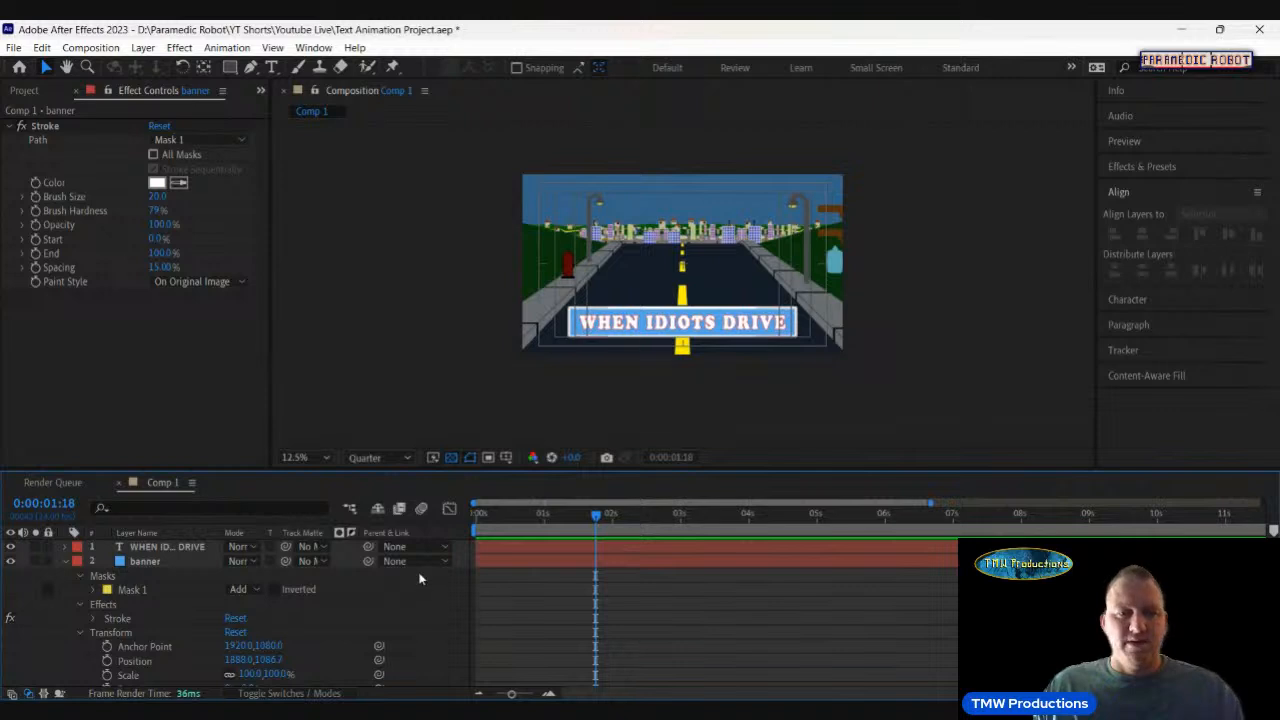
pyautogui.click(430, 564)
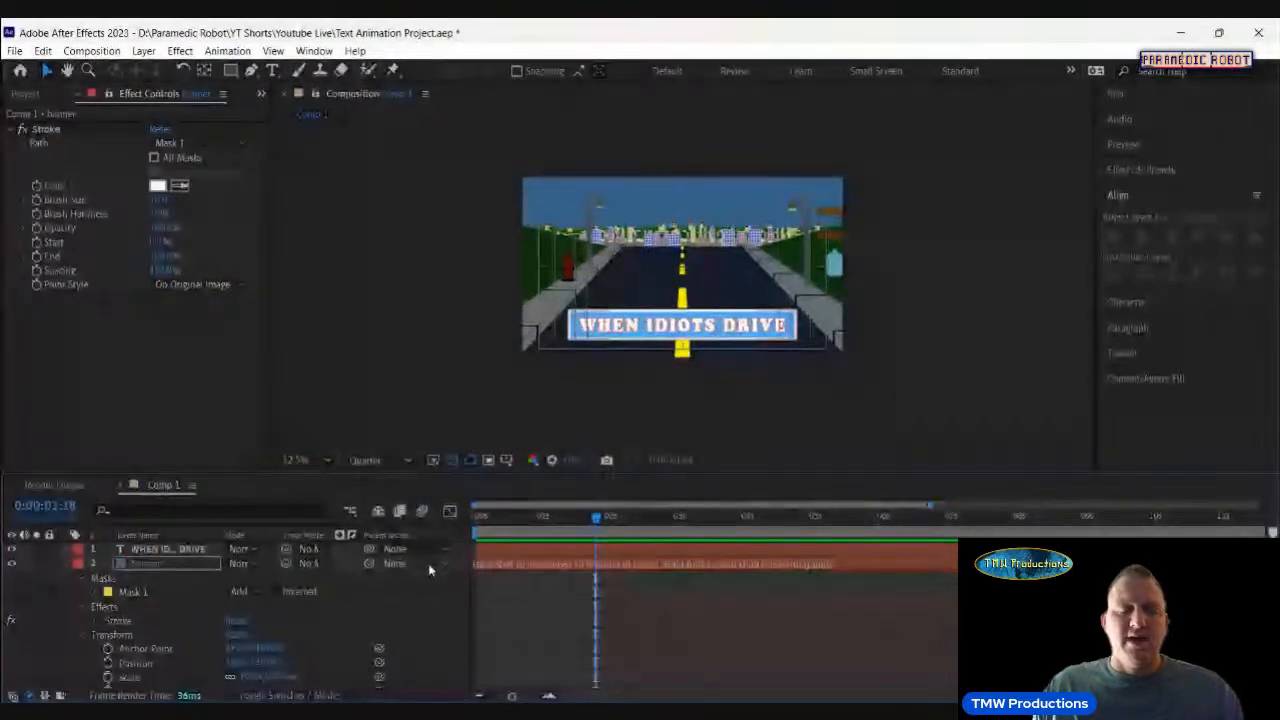
pyautogui.click(436, 600)
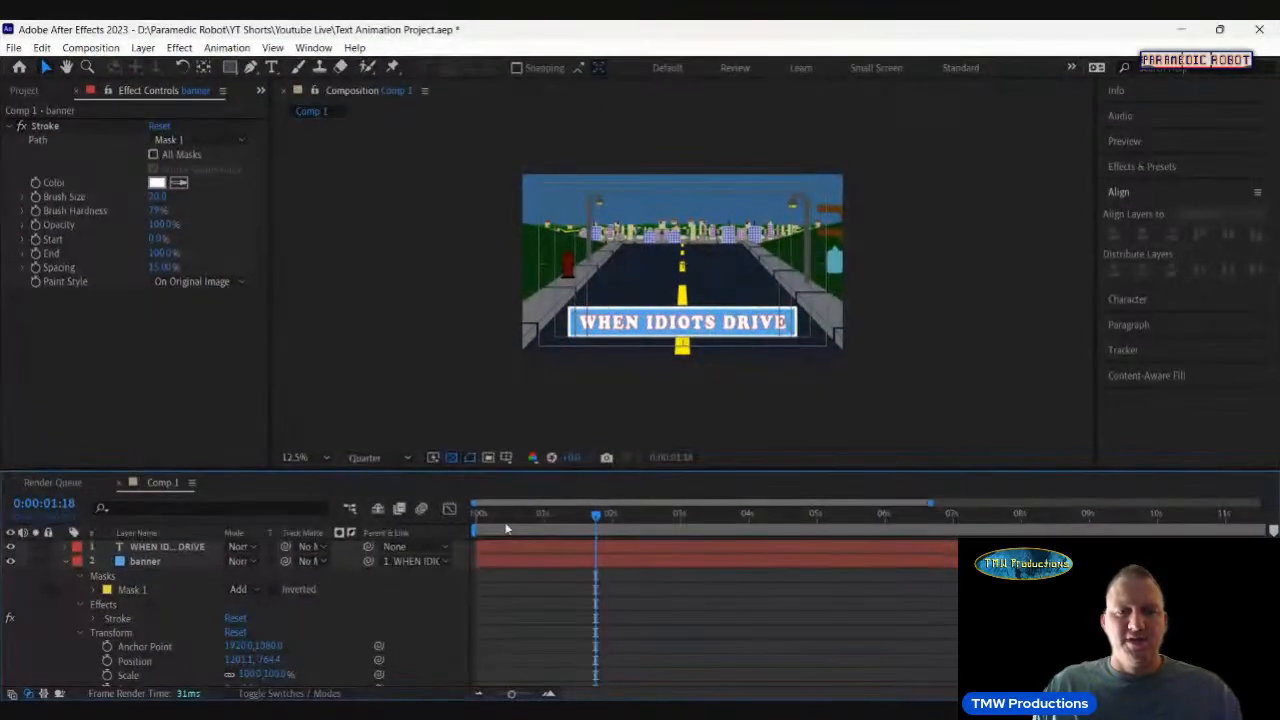
# Preview the title and its parented banner sliding through the frame, and return the current time to 0:00:00:00.
pyautogui.moveTo(506, 520); pyautogui.dragTo(440, 532)
pyautogui.press('space')
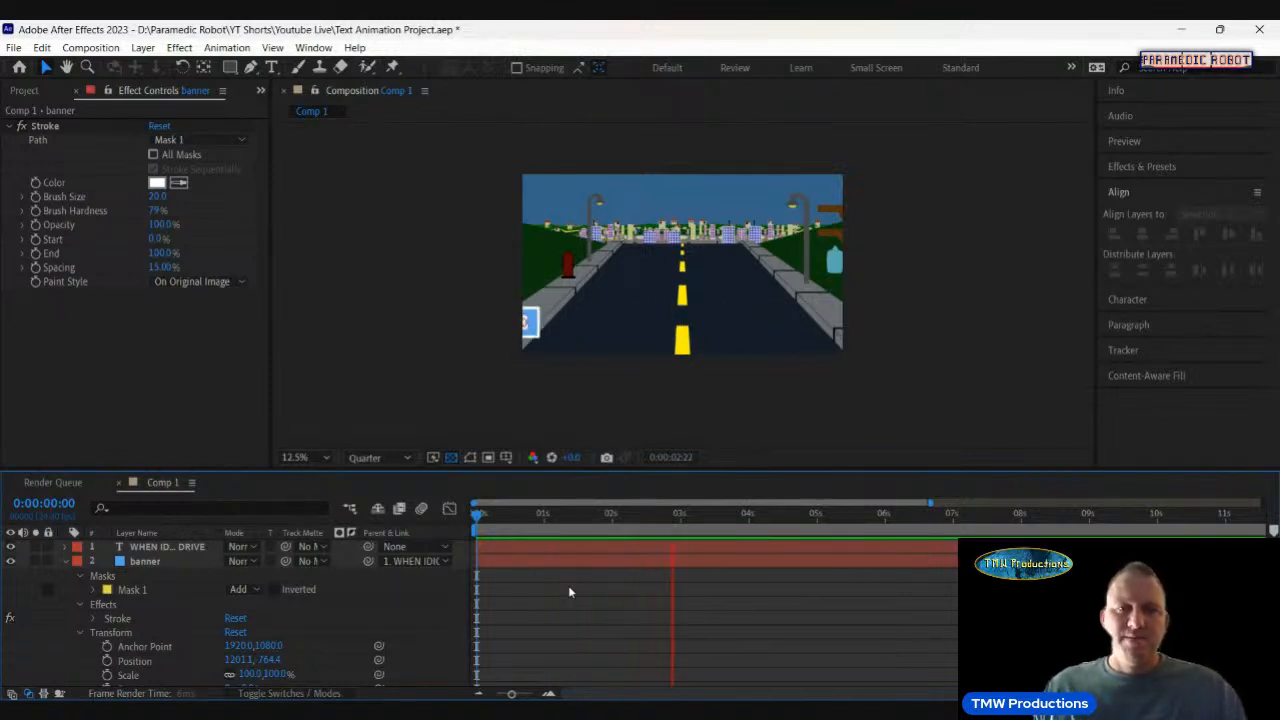
pyautogui.press('space')
pyautogui.moveTo(545, 508); pyautogui.dragTo(446, 531)
# Collapse the banner layer's properties, and delete all Position keyframes from the WHEN IDIOTS DRIVE layer.
pyautogui.click(66, 561)
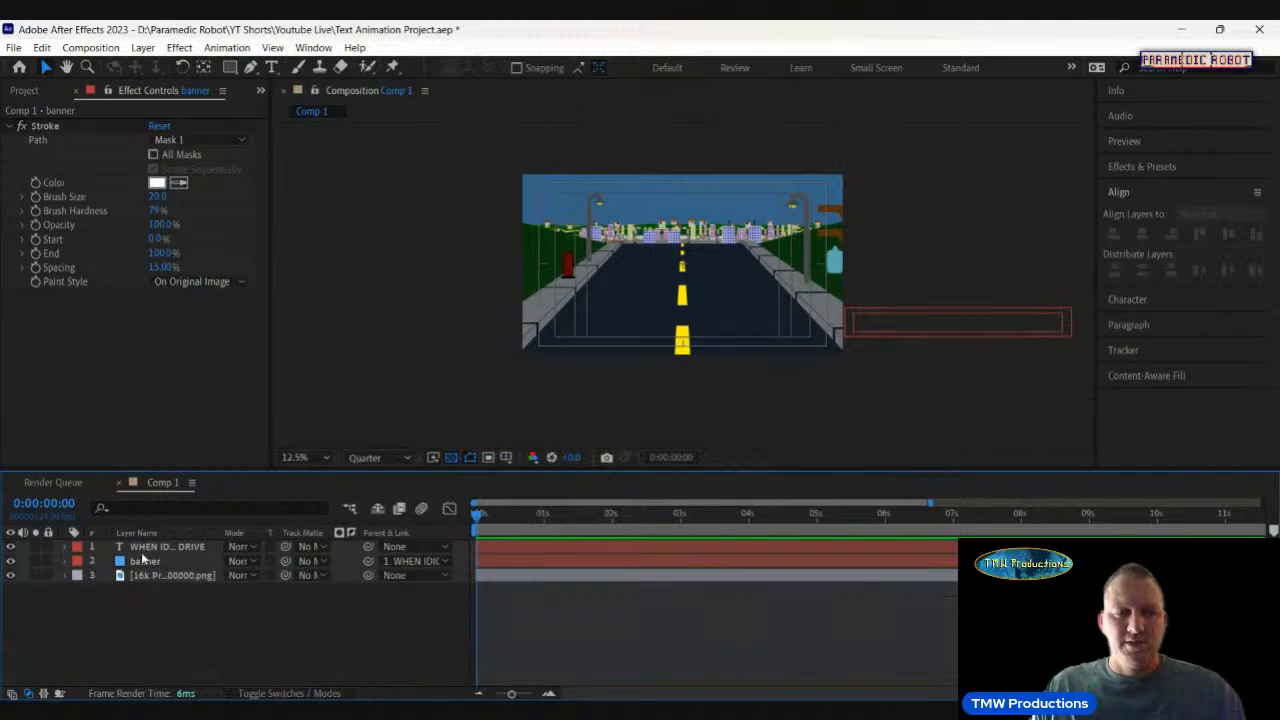
pyautogui.click(64, 547)
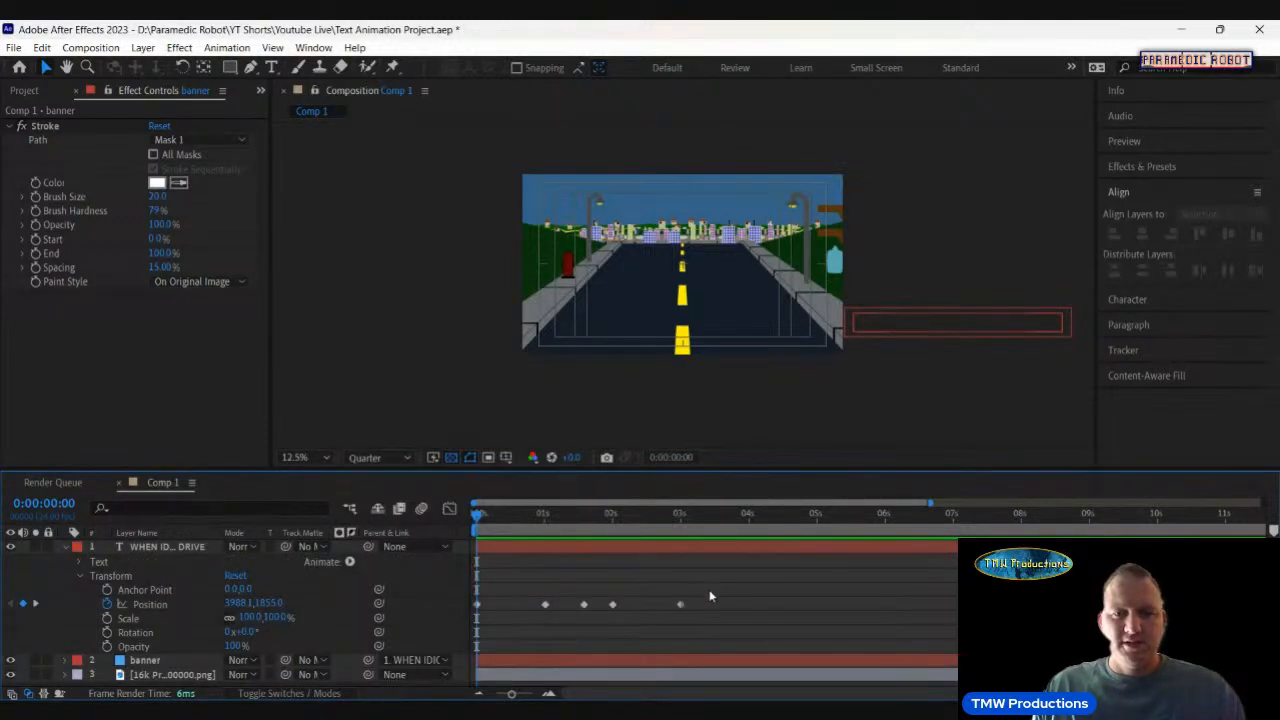
pyautogui.moveTo(710, 596); pyautogui.dragTo(474, 617)
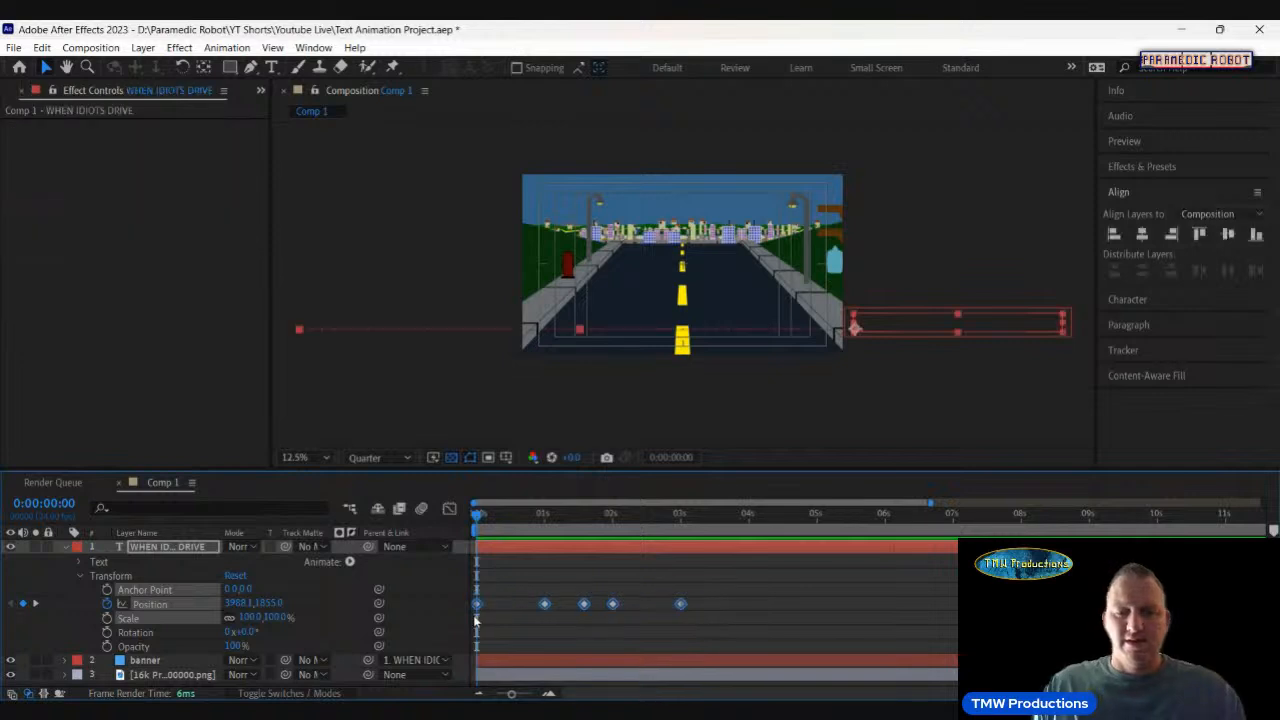
pyautogui.press('Delete')
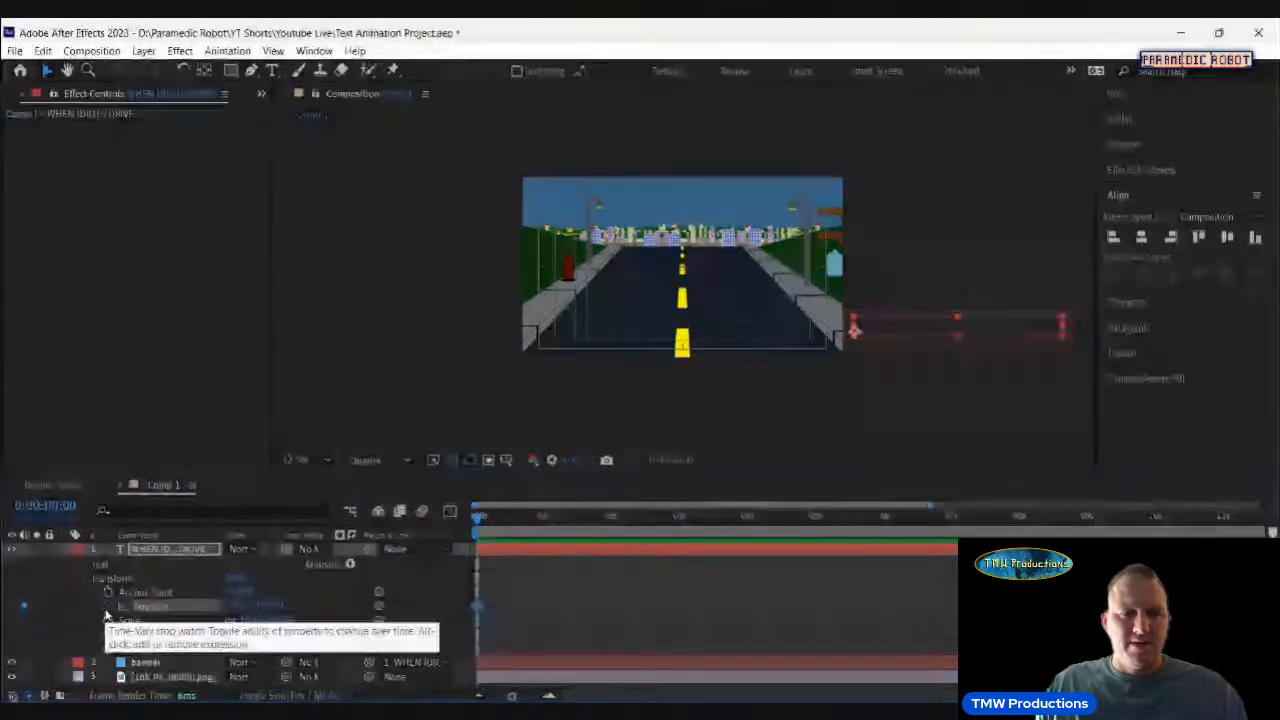
# Start keyframing the WHEN IDIOTS DRIVE layer's Position at 0:00:00:00, and centre the title horizontally in the composition at 0:00:01:00.
pyautogui.click(107, 604)
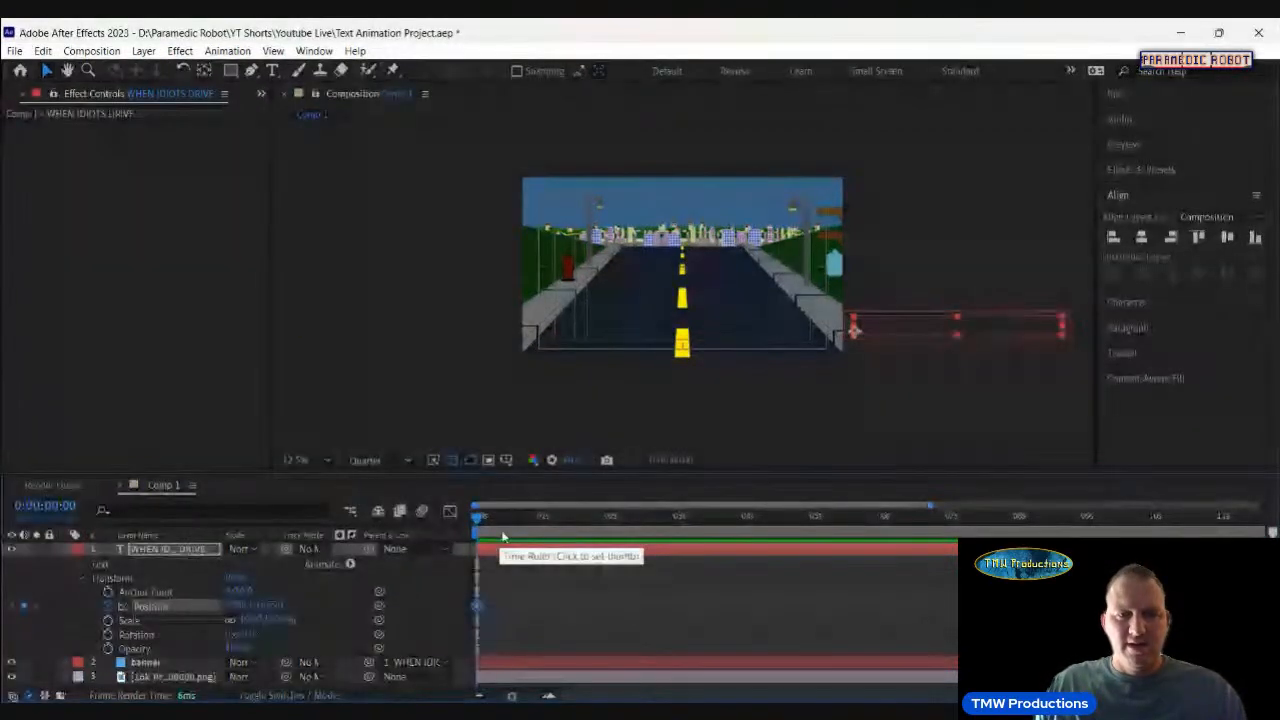
pyautogui.click(544, 520)
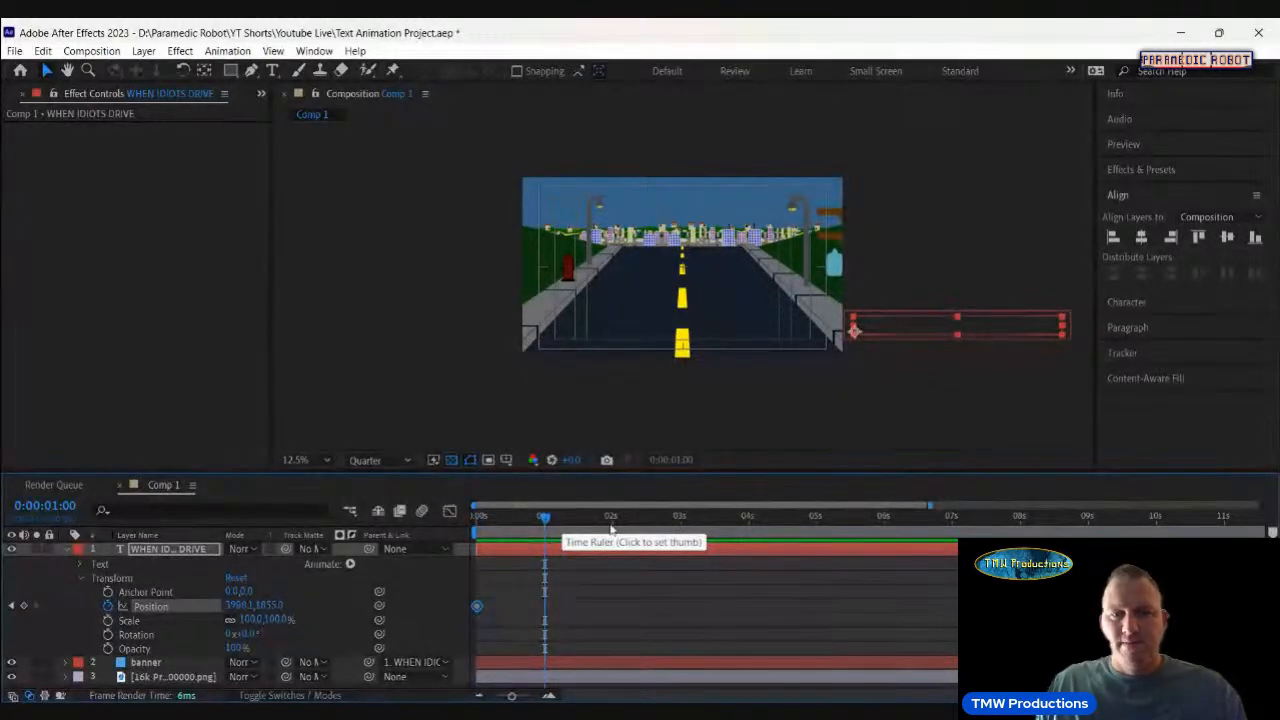
pyautogui.click(679, 522)
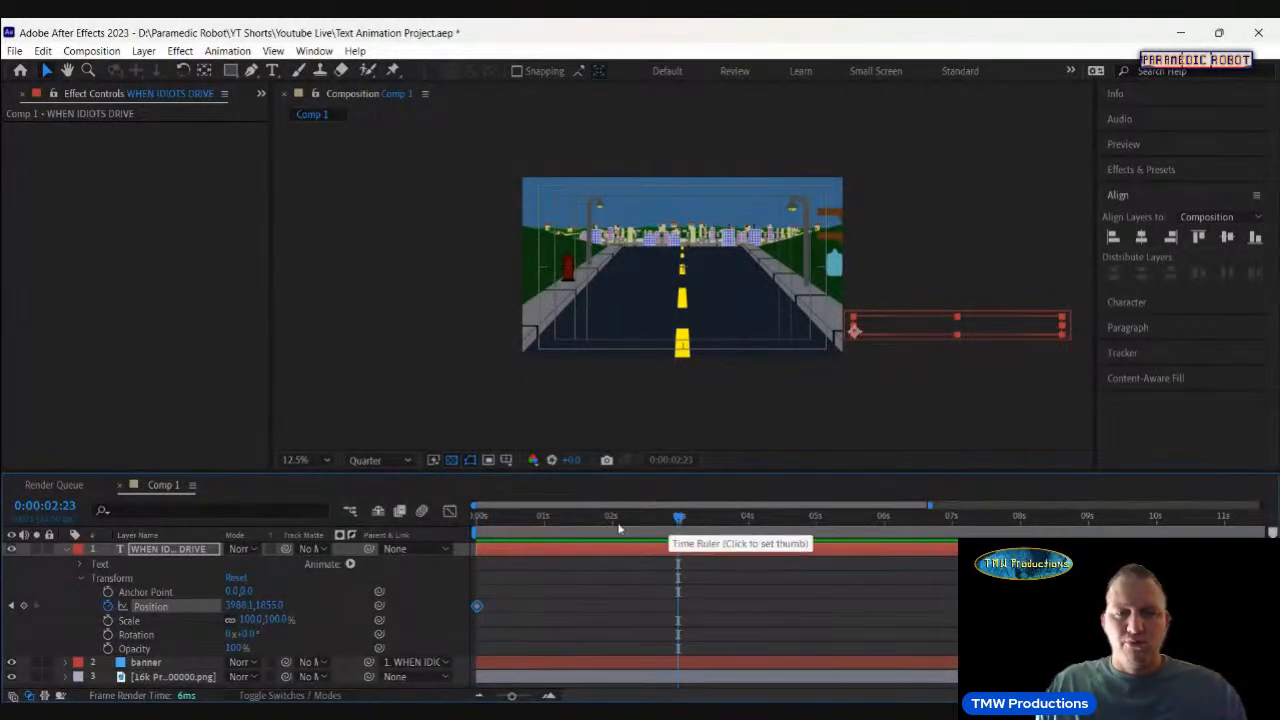
pyautogui.click(544, 519)
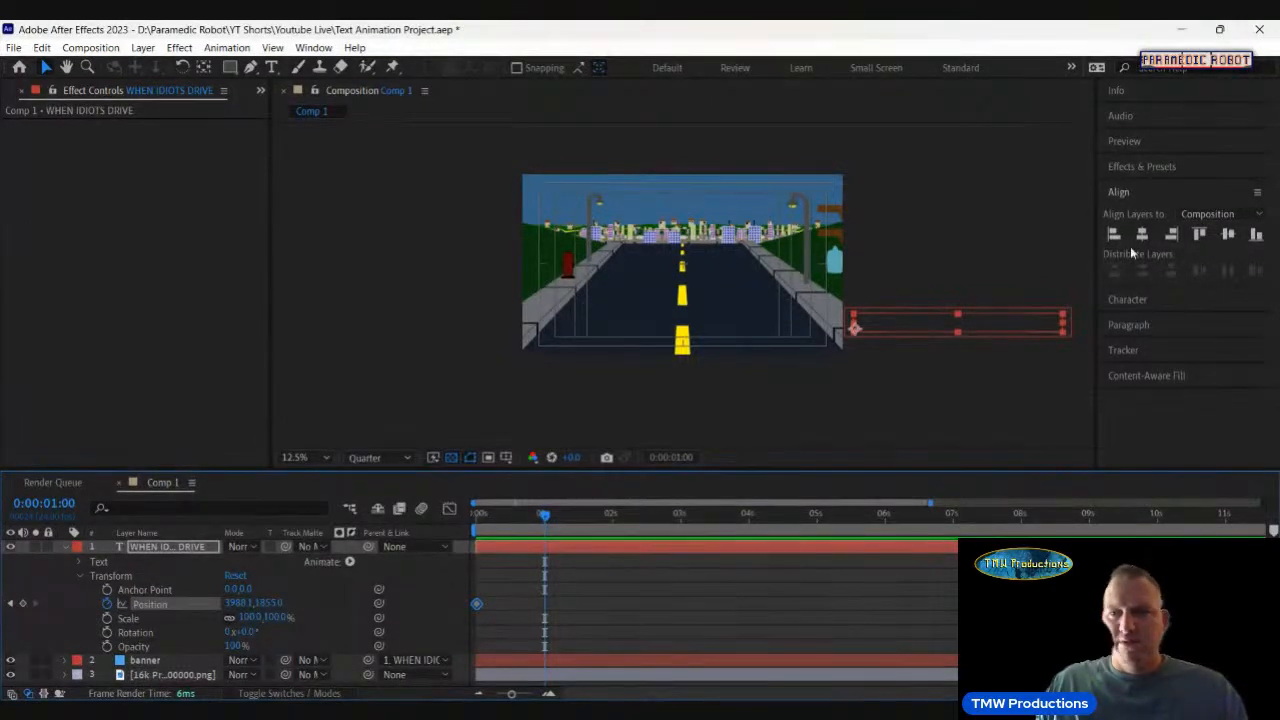
pyautogui.click(1142, 235)
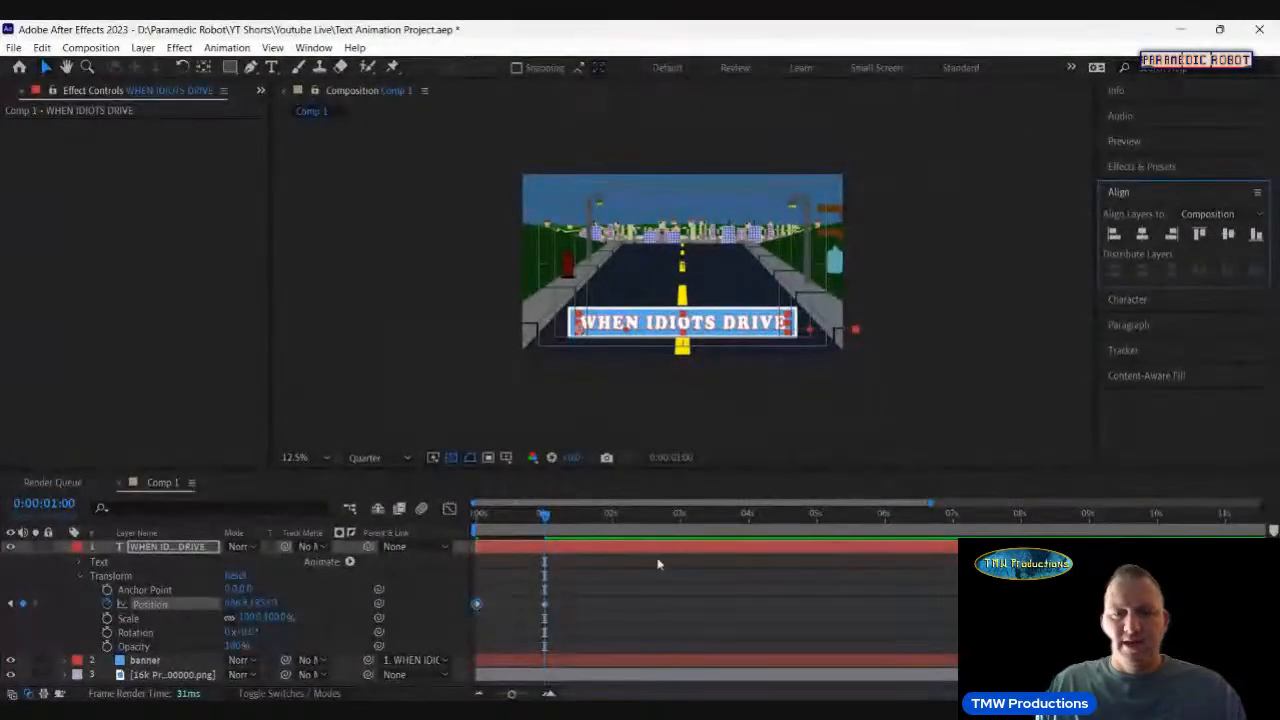
# Add a Position keyframe holding the centred title at 0:00:02:00, and move the title beyond the composition's left edge at 0:00:03:00.
pyautogui.click(612, 519)
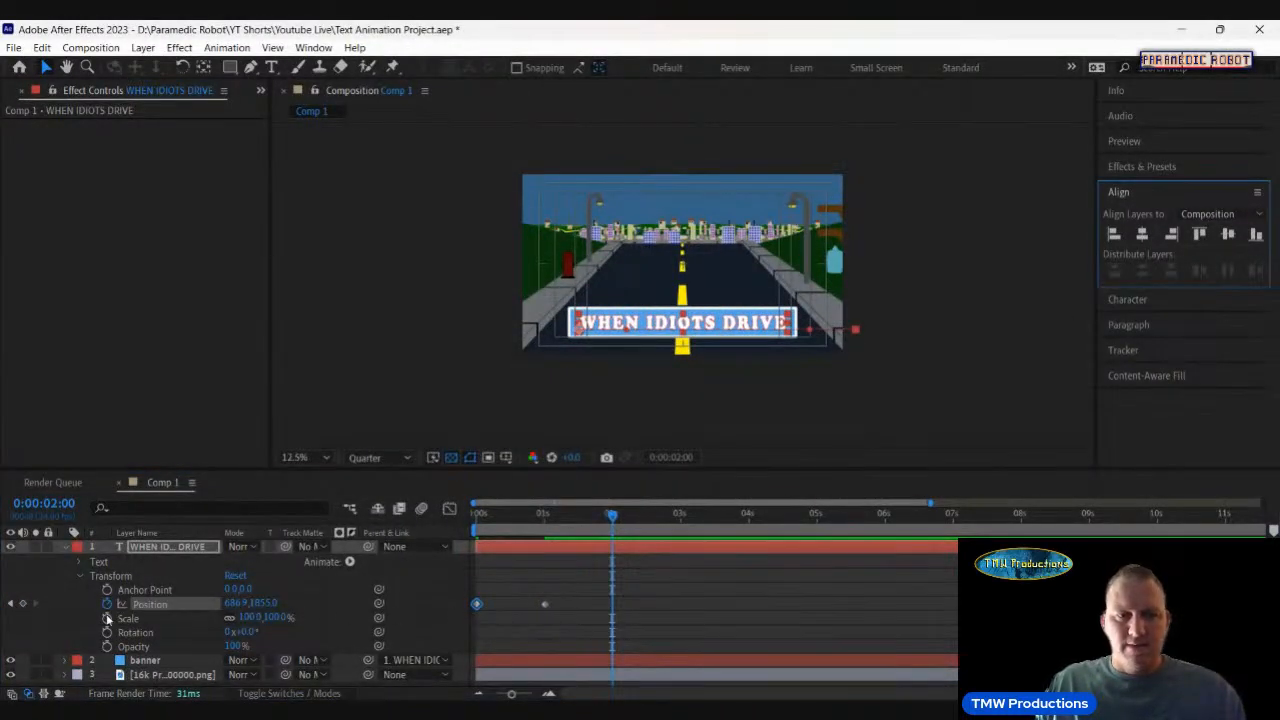
pyautogui.click(24, 604)
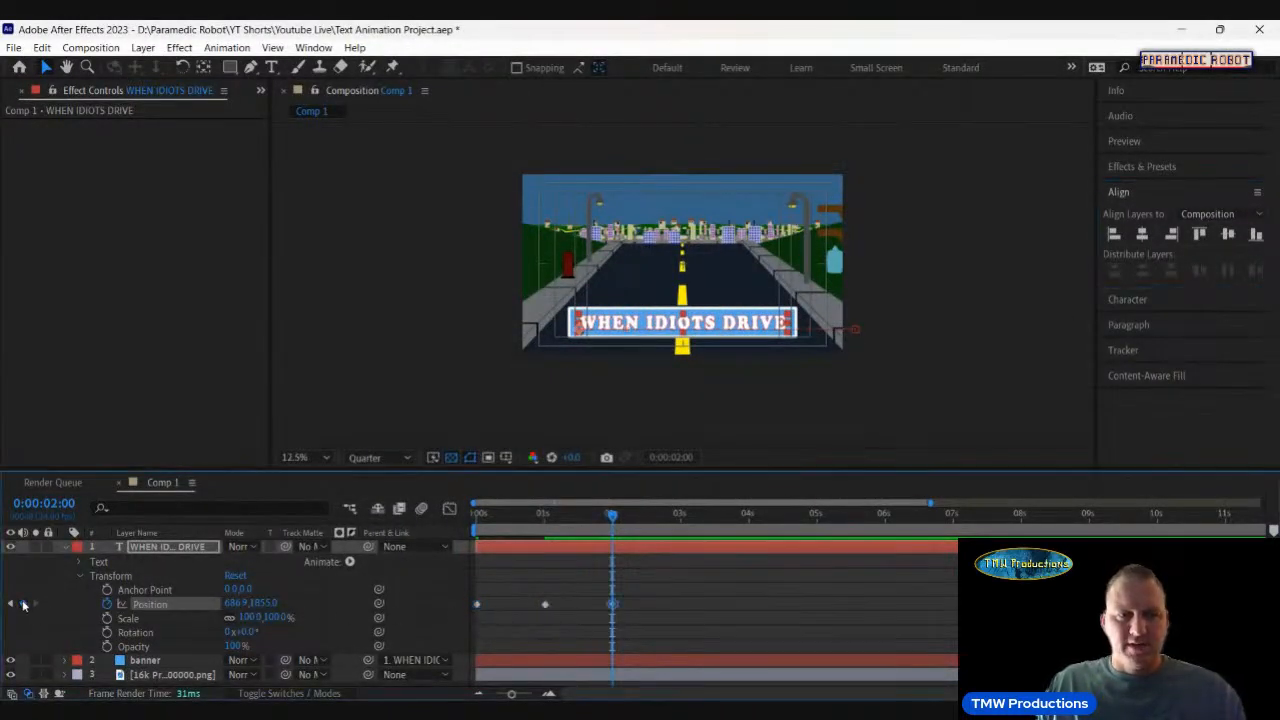
pyautogui.click(680, 527)
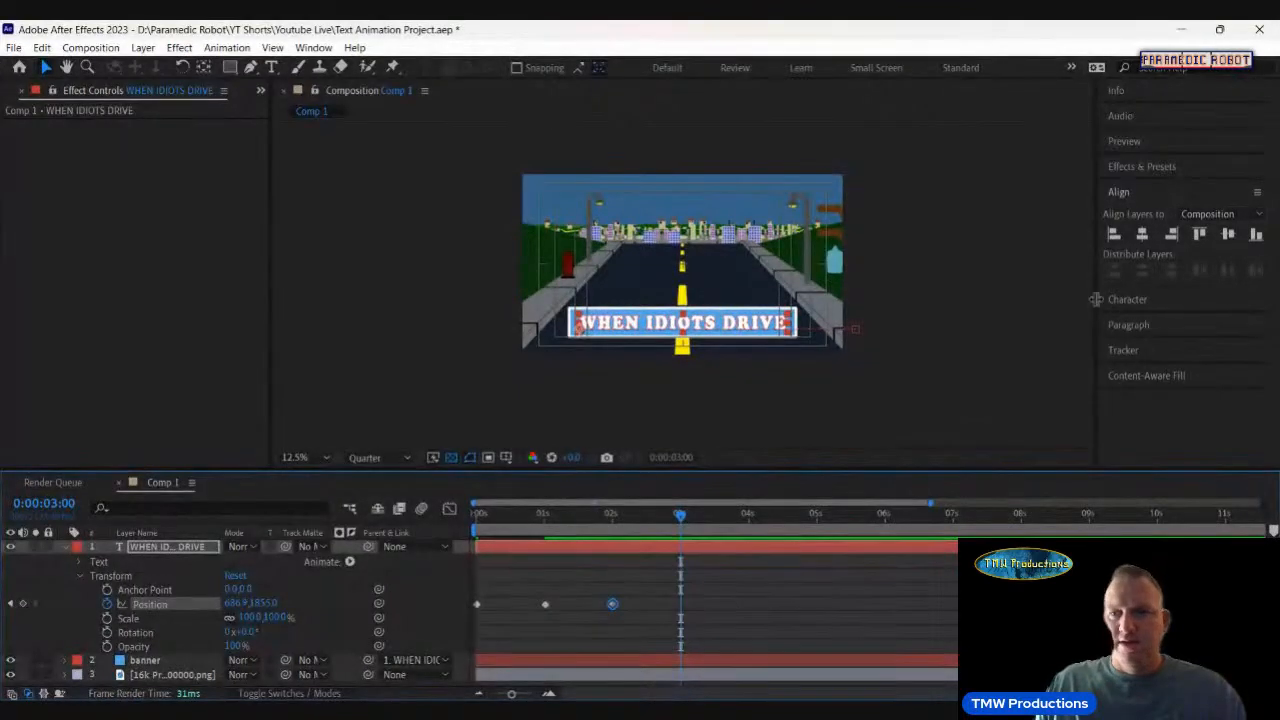
pyautogui.moveTo(236, 604); pyautogui.dragTo(44, 604)
pyautogui.moveTo(651, 322); pyautogui.dragTo(367, 365)
# Add a Position keyframe with the title centred at 0:00:01:08 on the WHEN IDIOTS DRIVE layer.
pyautogui.click(546, 515)
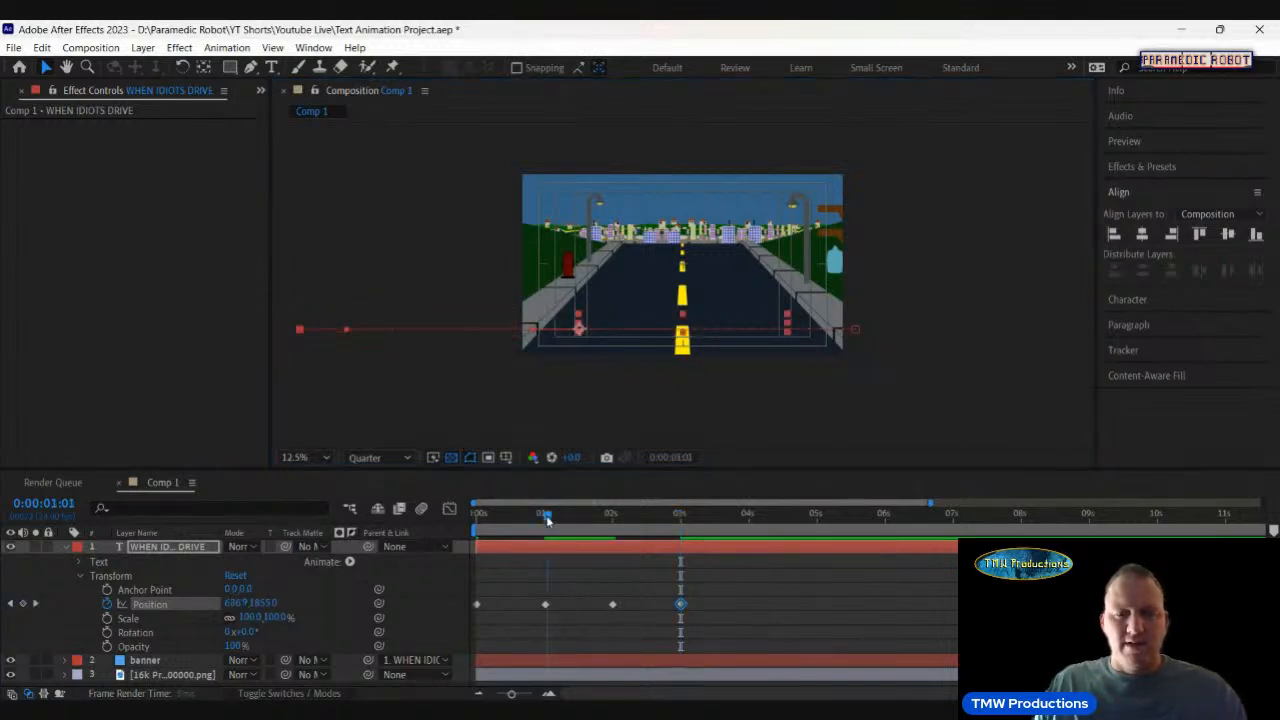
pyautogui.moveTo(511, 694); pyautogui.dragTo(527, 694)
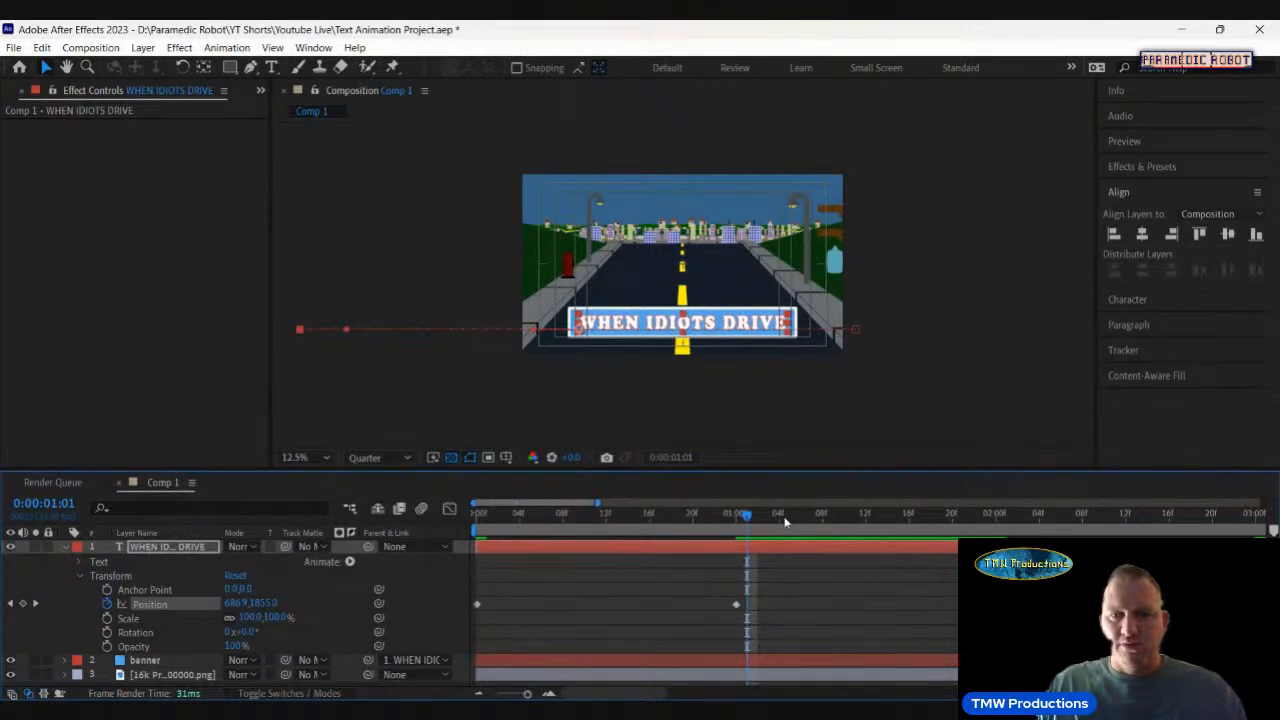
pyautogui.click(788, 518)
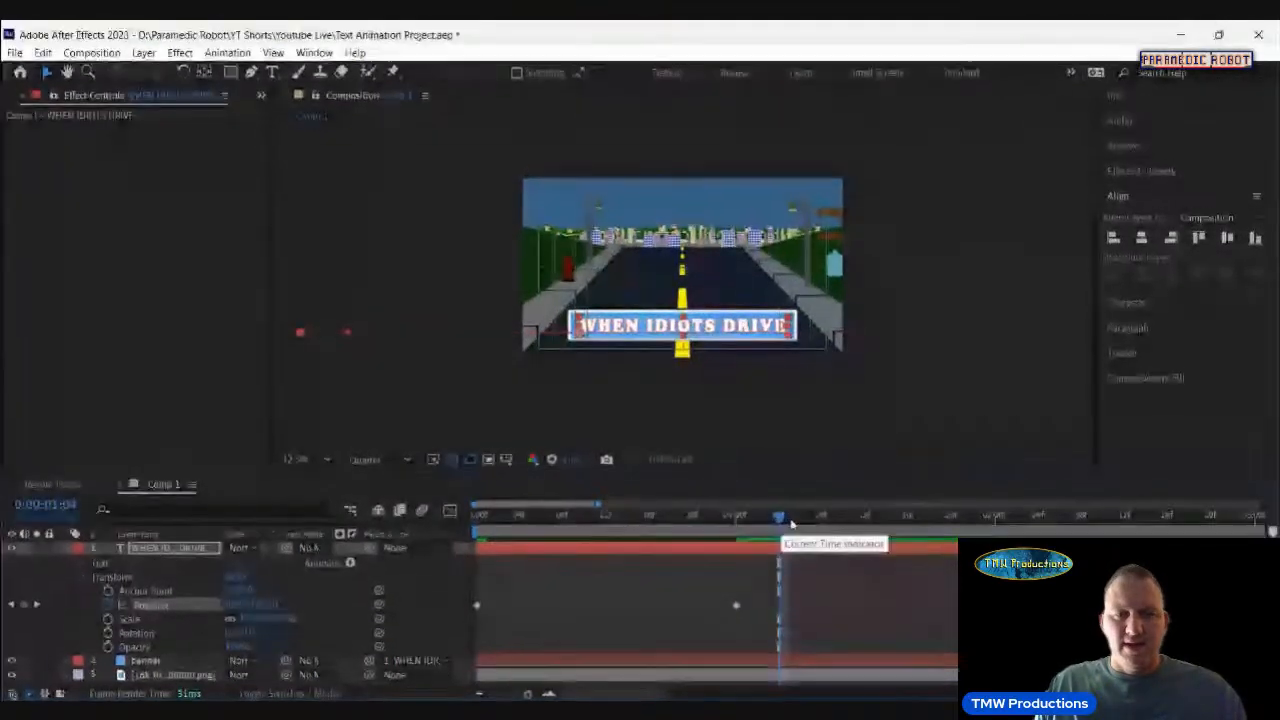
pyautogui.click(791, 521)
pyautogui.click(803, 519)
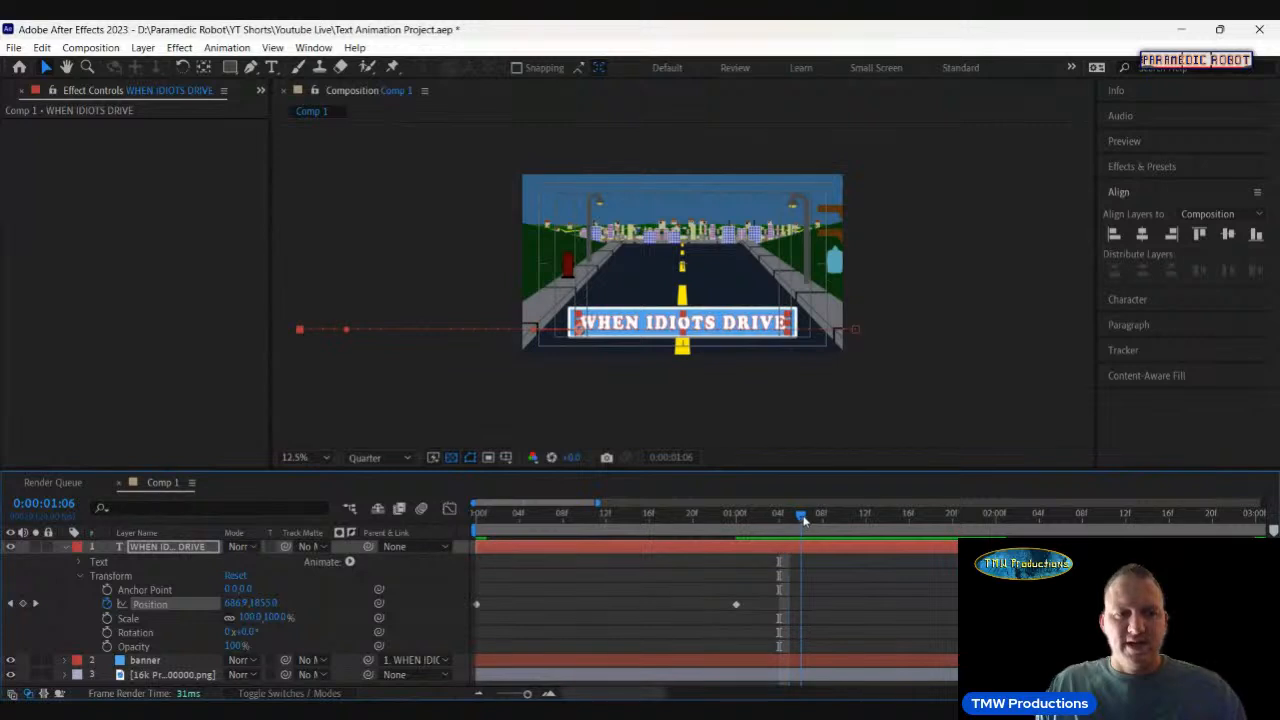
pyautogui.click(813, 519)
pyautogui.click(822, 519)
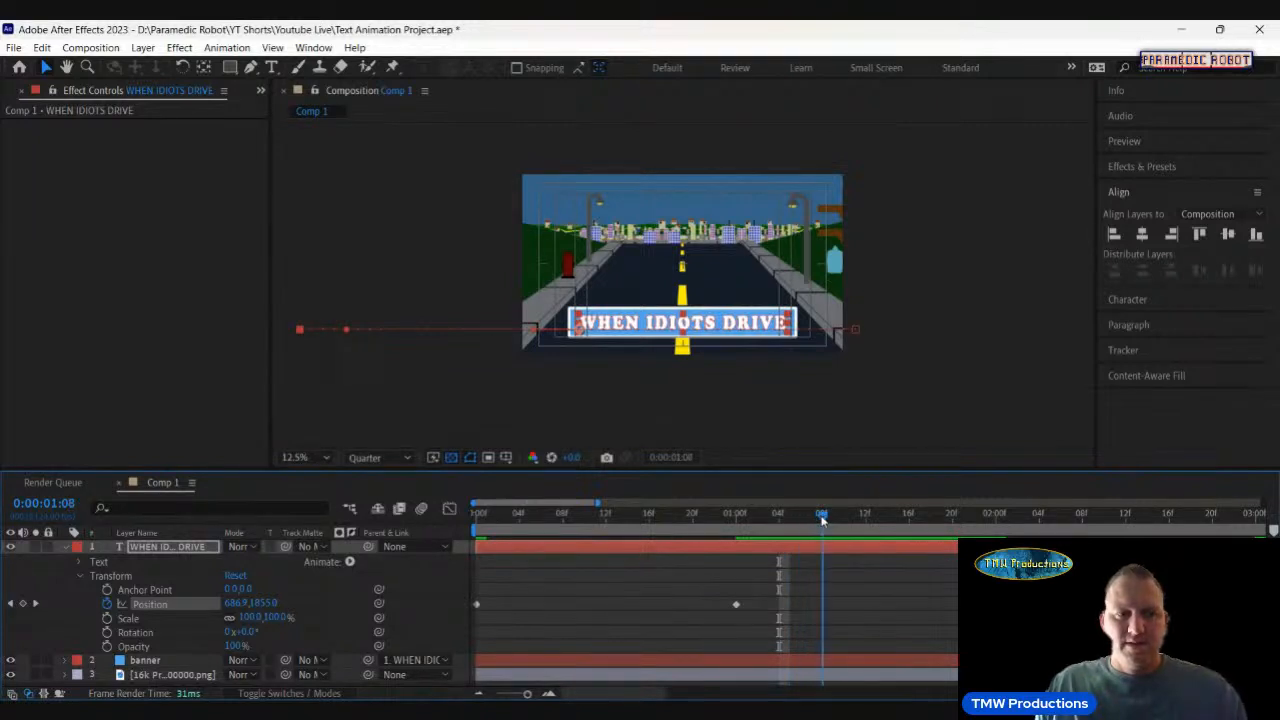
pyautogui.click(23, 604)
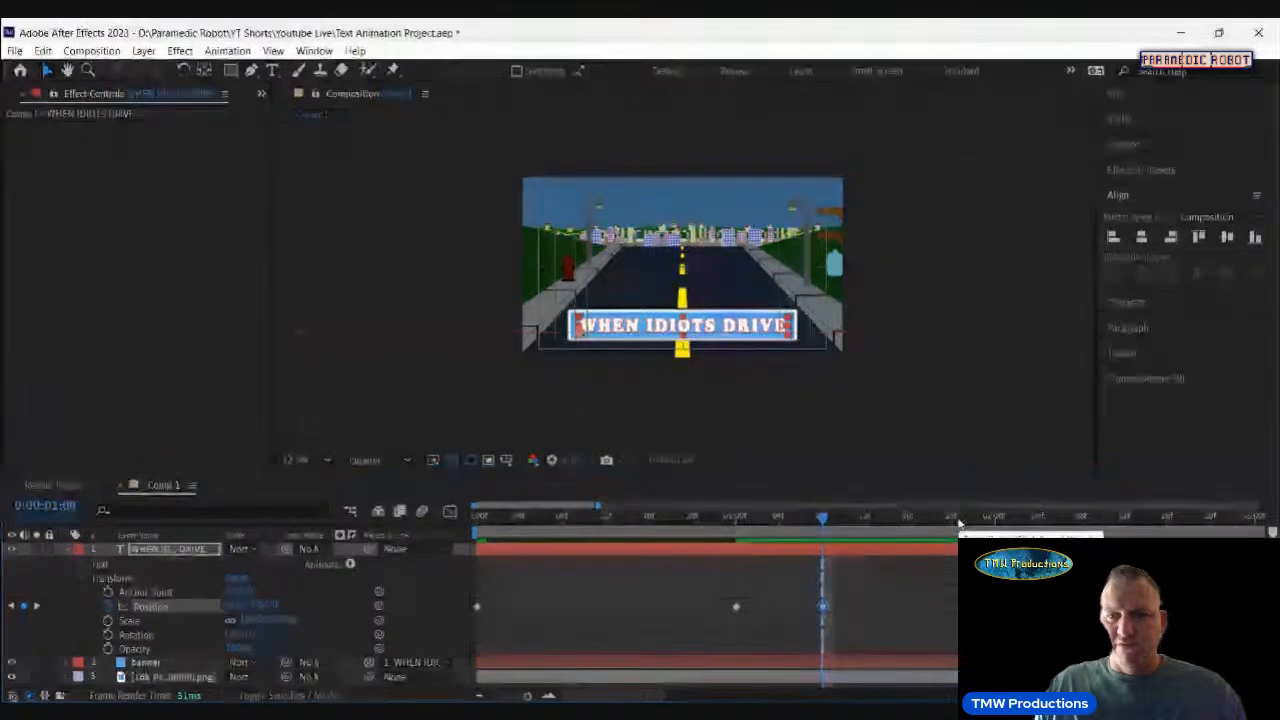
# Add a Position keyframe at 0:00:01:16 to keep the title centred before its exit.
pyautogui.click(955, 519)
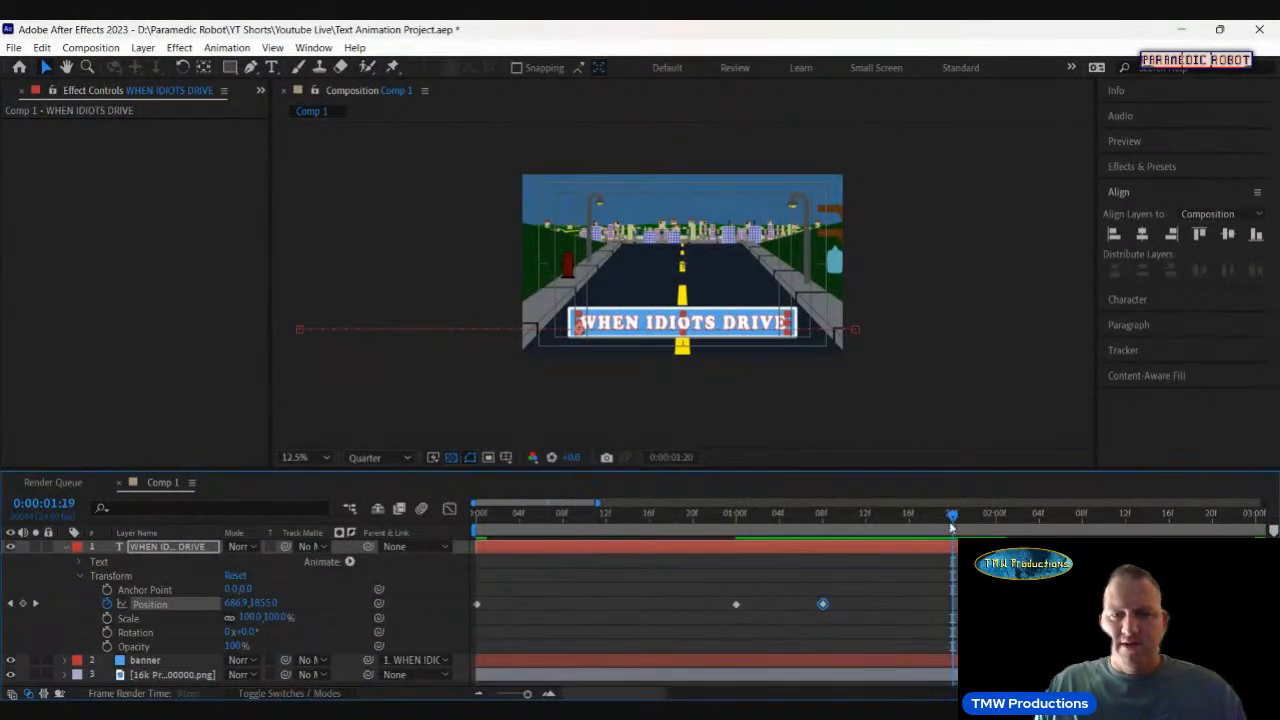
pyautogui.click(931, 535)
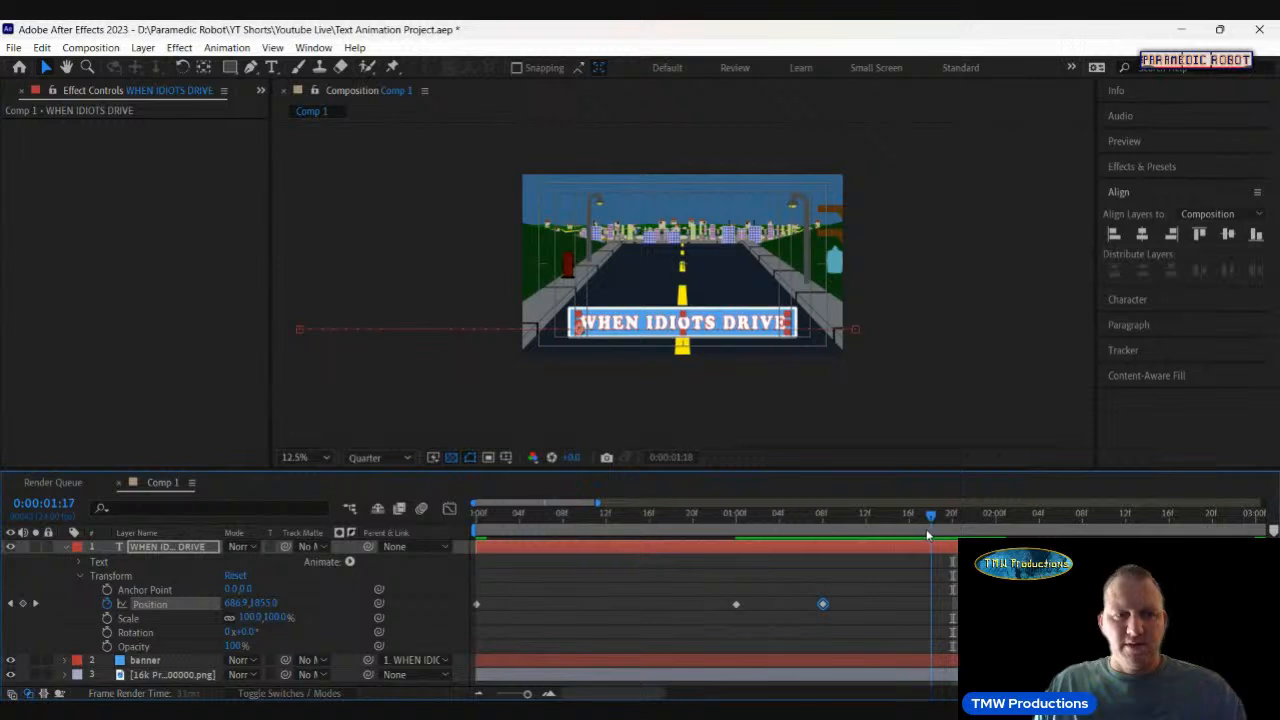
pyautogui.moveTo(931, 535); pyautogui.dragTo(909, 537)
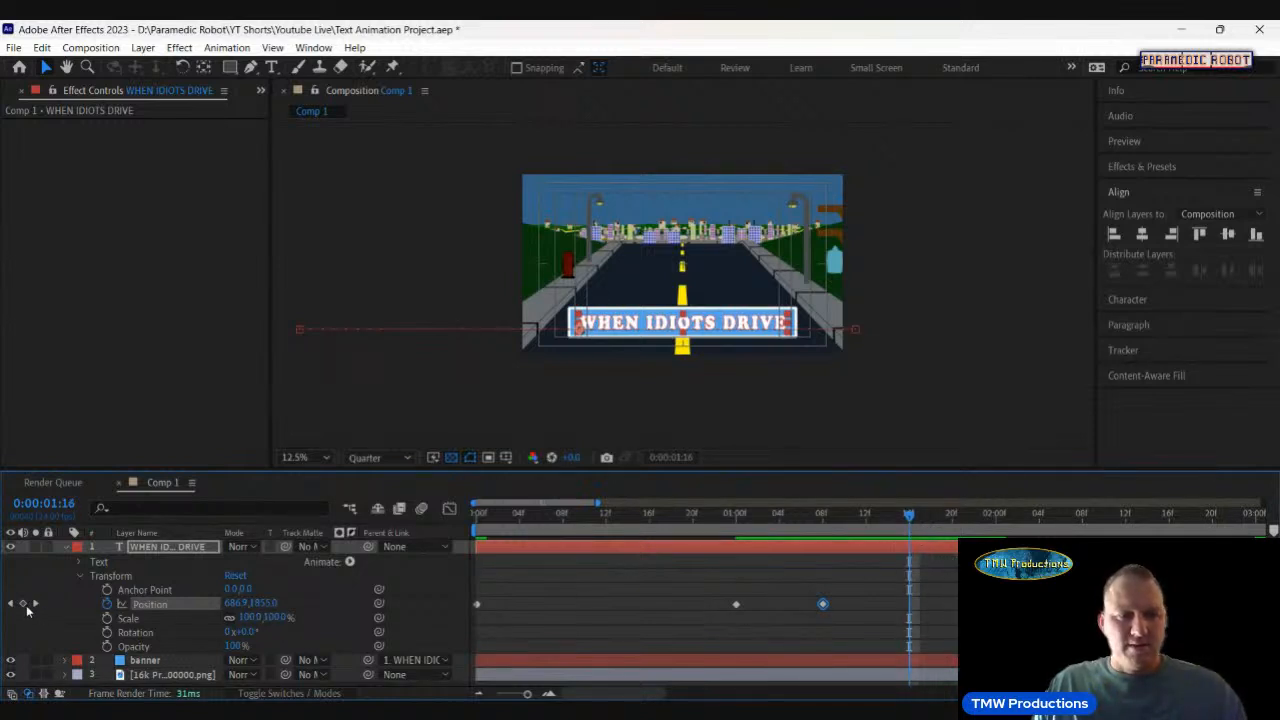
pyautogui.click(23, 604)
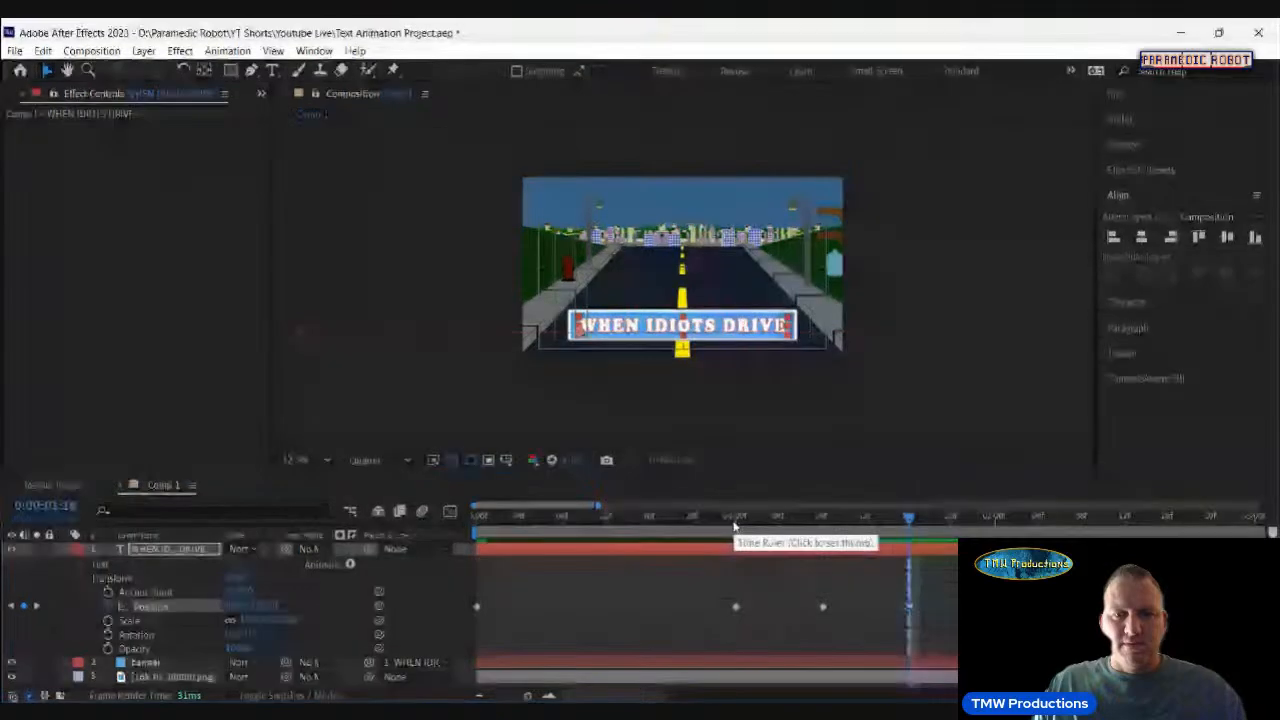
# Make the title overshoot by moving it left of centre to X about 231 at 0:00:01:00 and right of centre to X about 875 at 0:00:01:04.
pyautogui.click(734, 523)
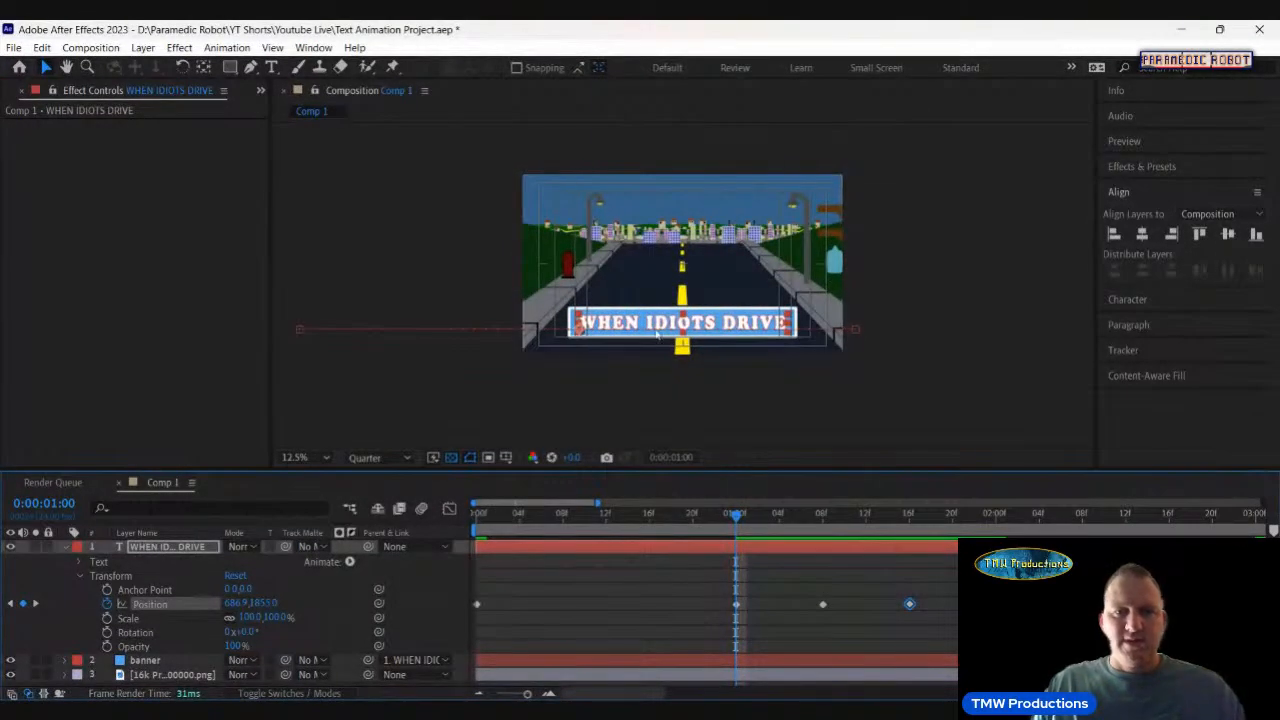
pyautogui.moveTo(655, 330); pyautogui.dragTo(616, 328)
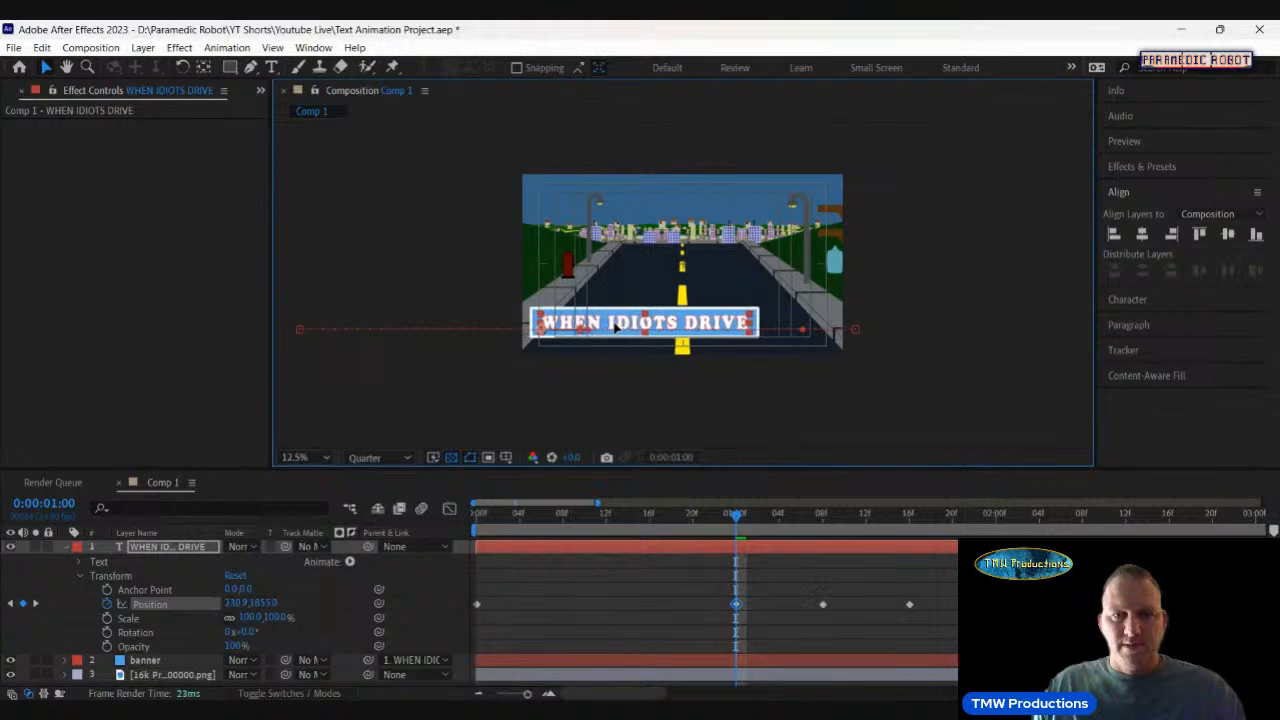
pyautogui.click(779, 520)
pyautogui.moveTo(708, 322); pyautogui.dragTo(745, 327)
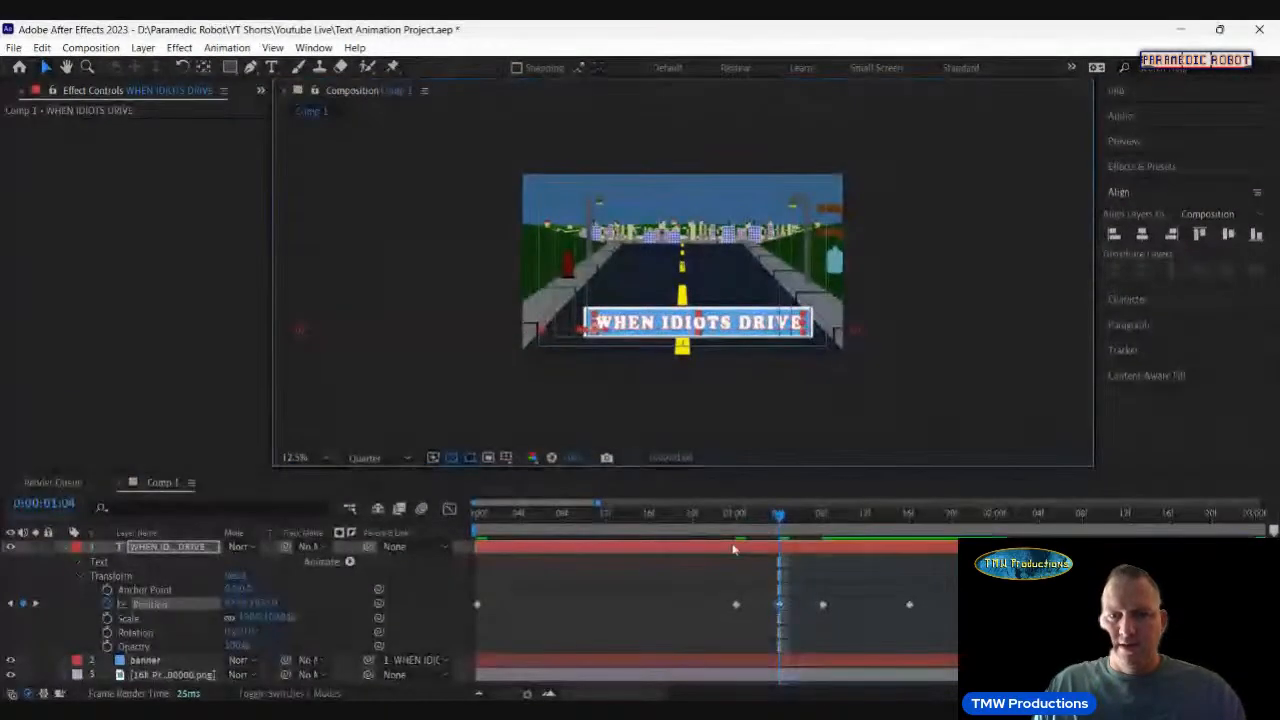
# Preview the overshoot, and move the Position keyframe at 0:00:01:00 to 0:00:00:20.
pyautogui.click(670, 526)
pyautogui.press('space')
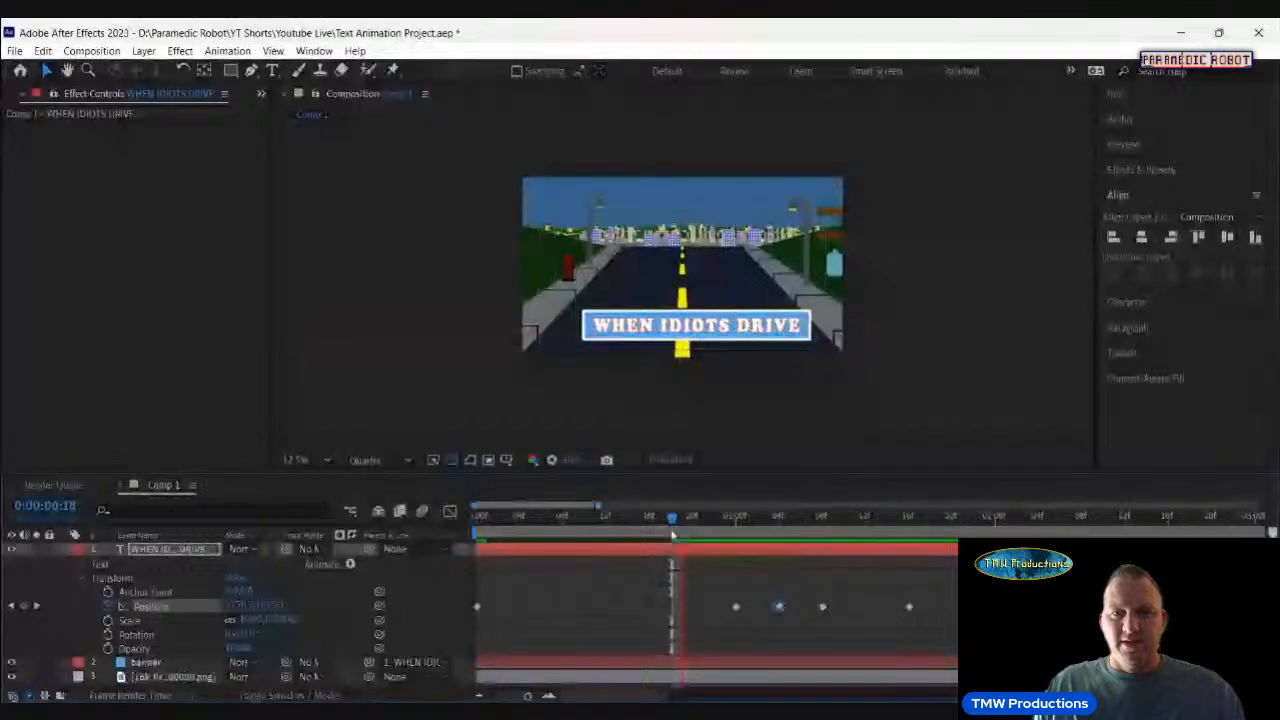
pyautogui.press('space')
pyautogui.click(700, 533)
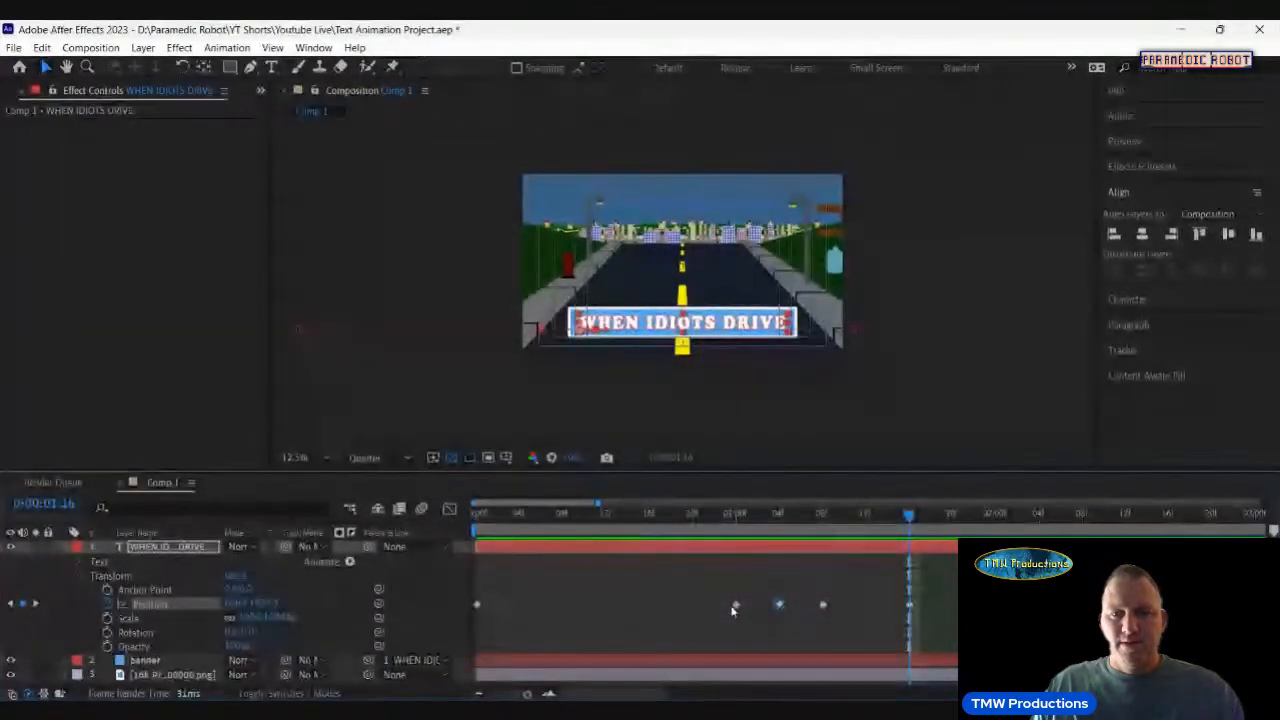
pyautogui.moveTo(736, 604); pyautogui.dragTo(692, 606)
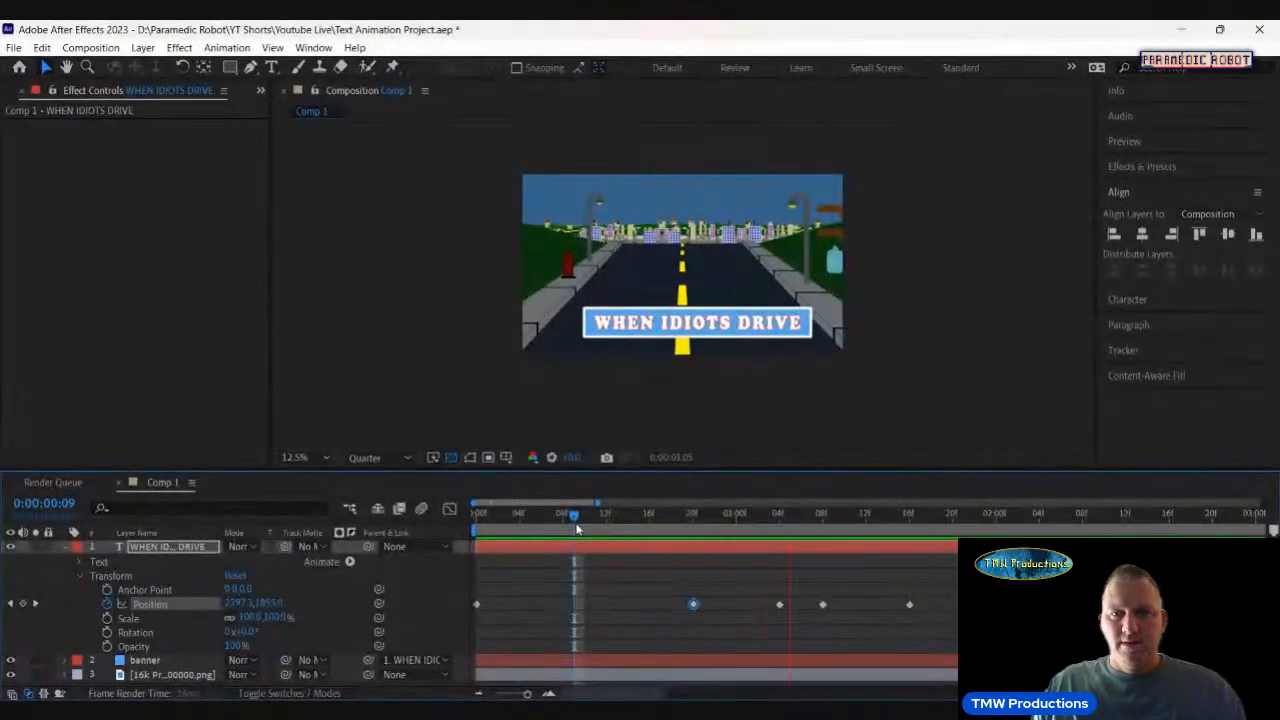
# Move the title farther right at 0:00:01:04 for a stronger rebound, and review the retimed overshoot.
pyautogui.click(781, 518)
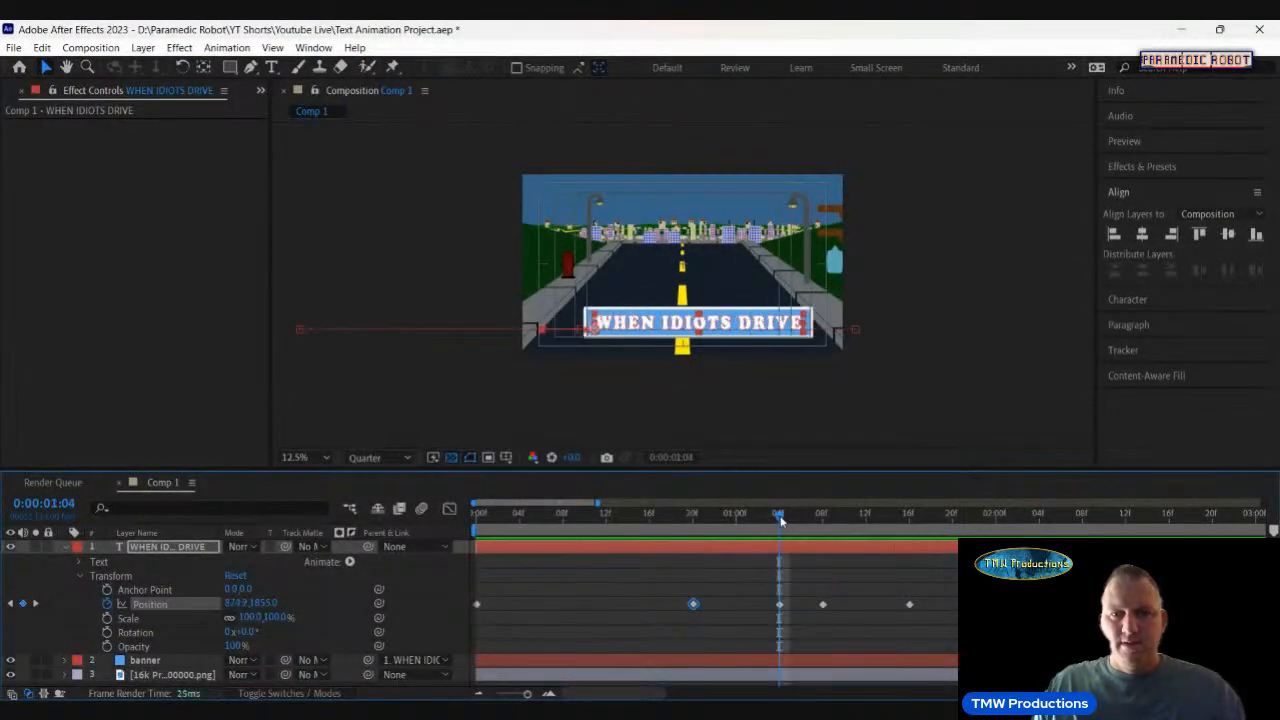
pyautogui.moveTo(736, 324); pyautogui.dragTo(756, 324)
pyautogui.click(499, 516)
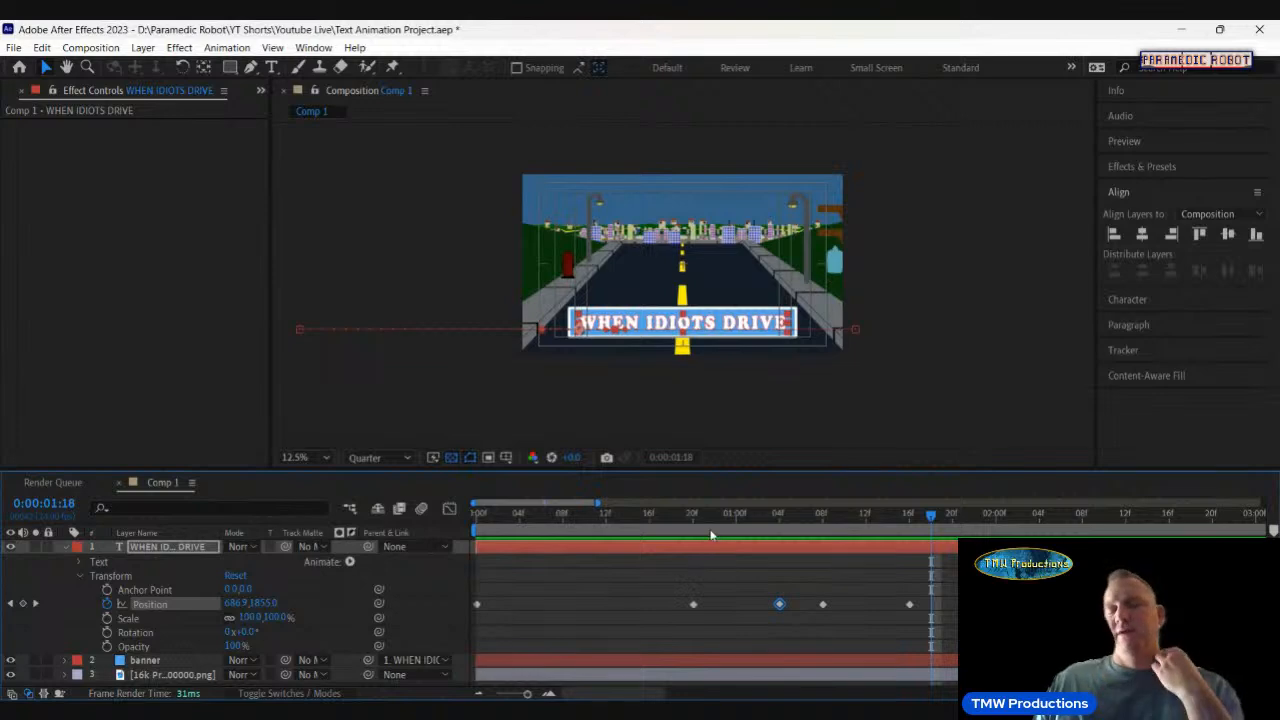
pyautogui.click(737, 516)
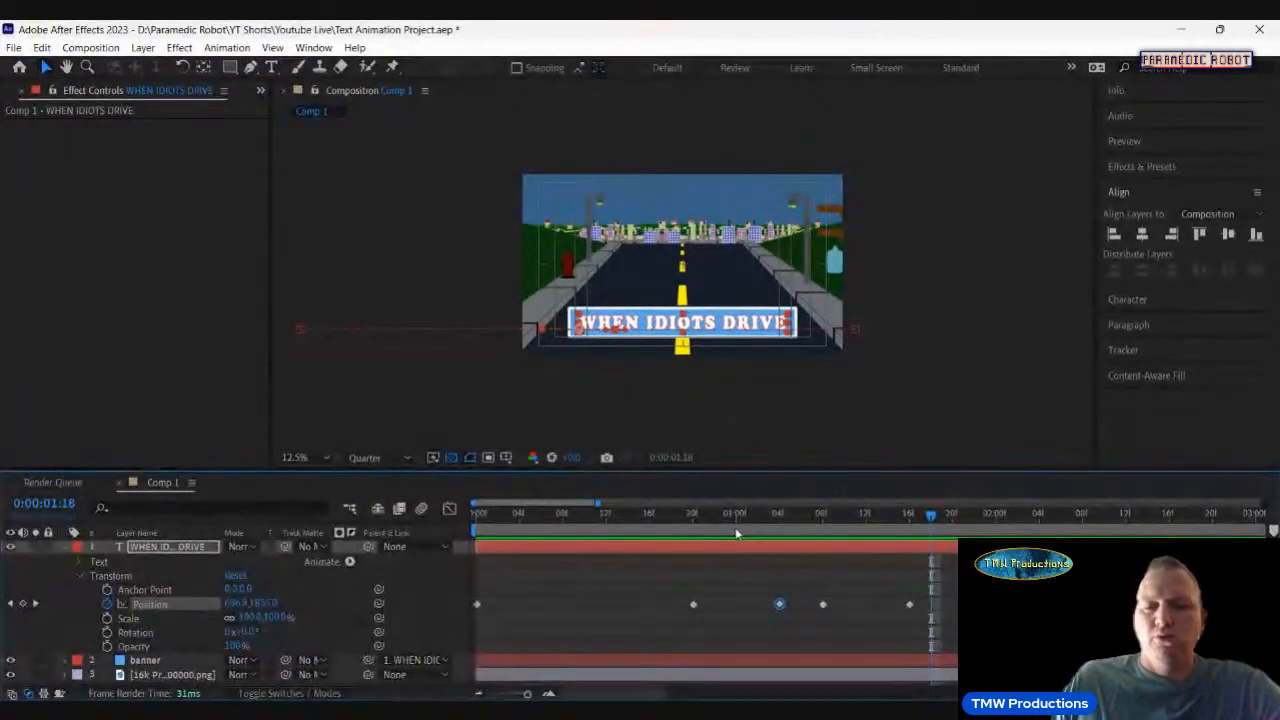
pyautogui.moveTo(740, 522); pyautogui.dragTo(719, 555)
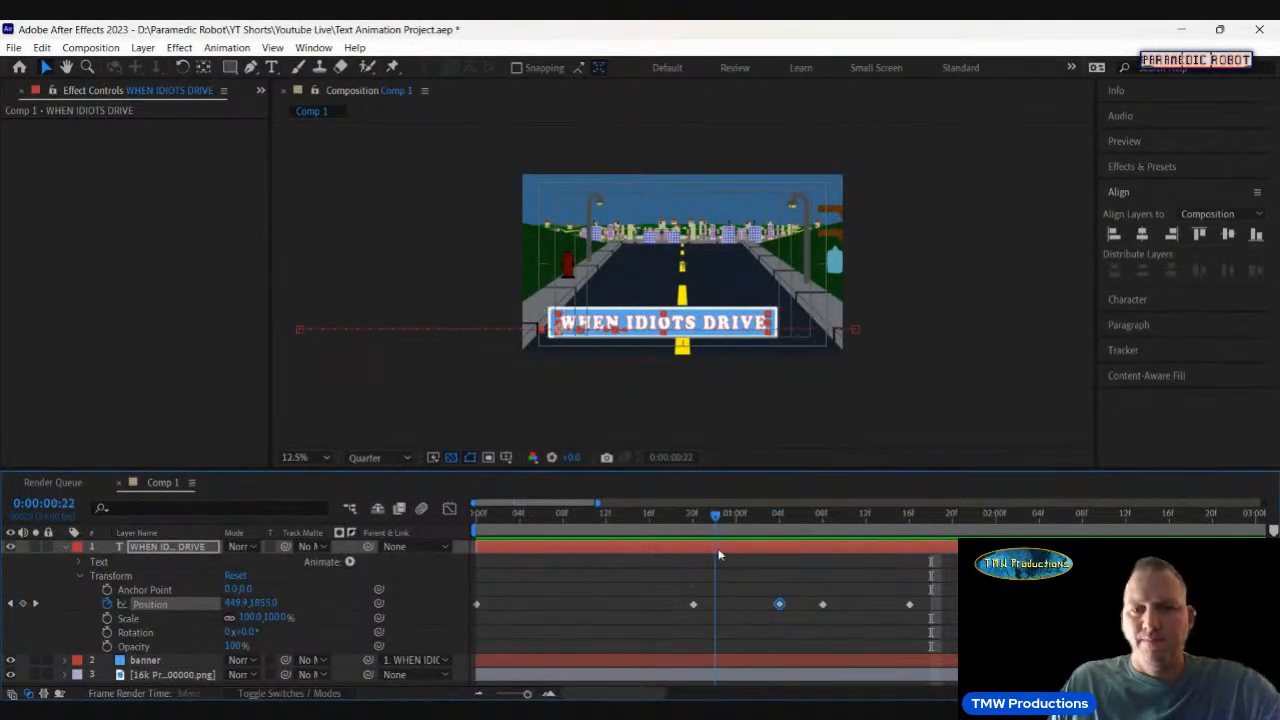
# Move the title right of centre to X about 939 at 0:00:01:20 as a wind-up before its exit.
pyautogui.click(951, 520)
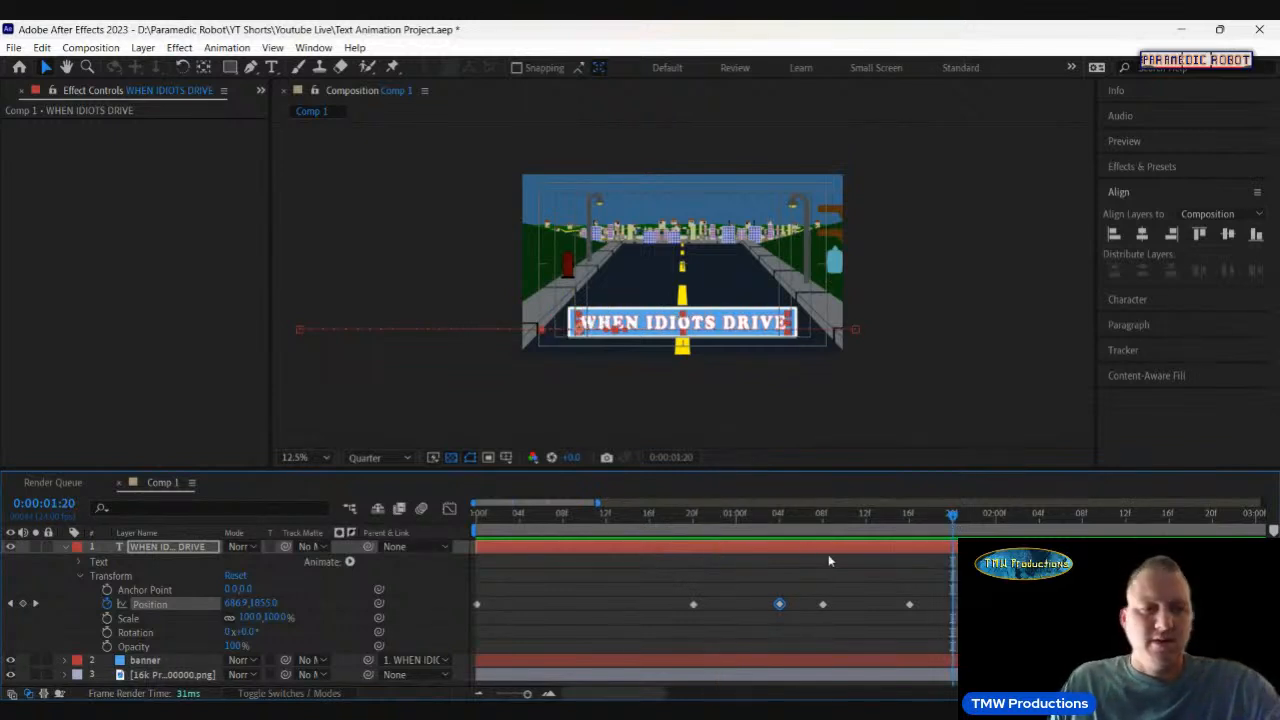
pyautogui.click(909, 520)
pyautogui.moveTo(909, 520); pyautogui.dragTo(951, 520)
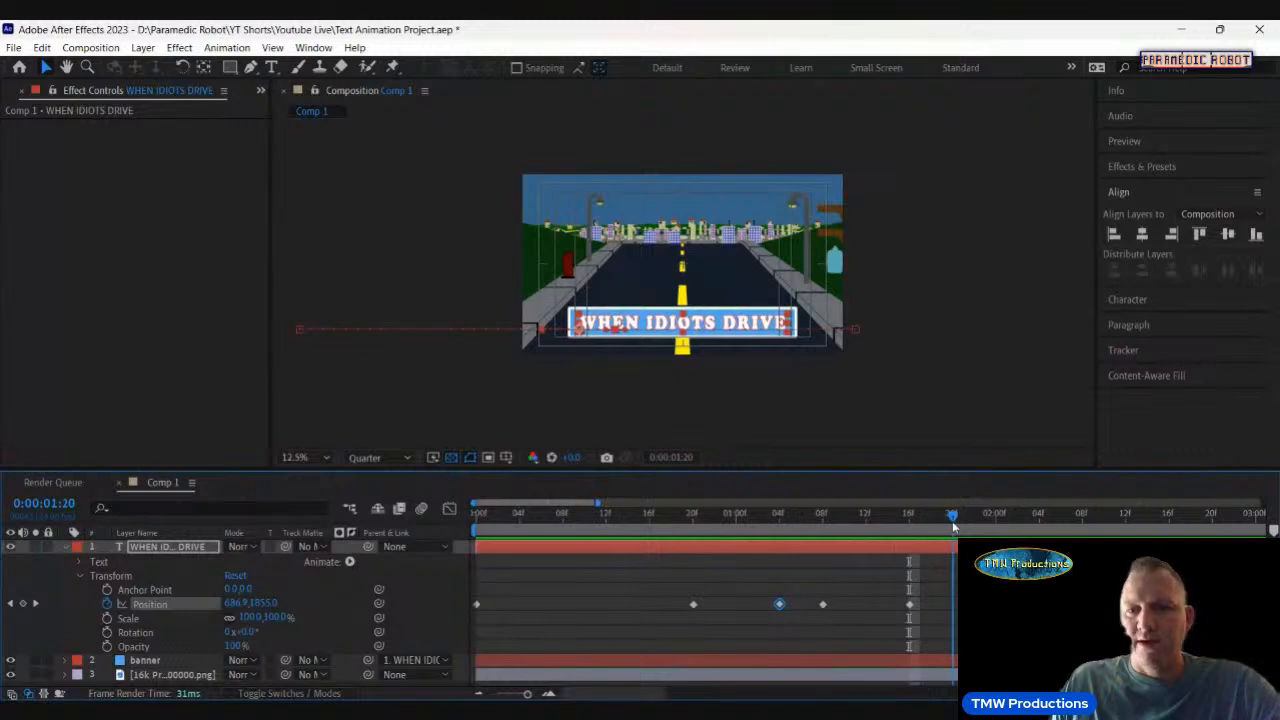
pyautogui.moveTo(237, 603); pyautogui.dragTo(419, 597)
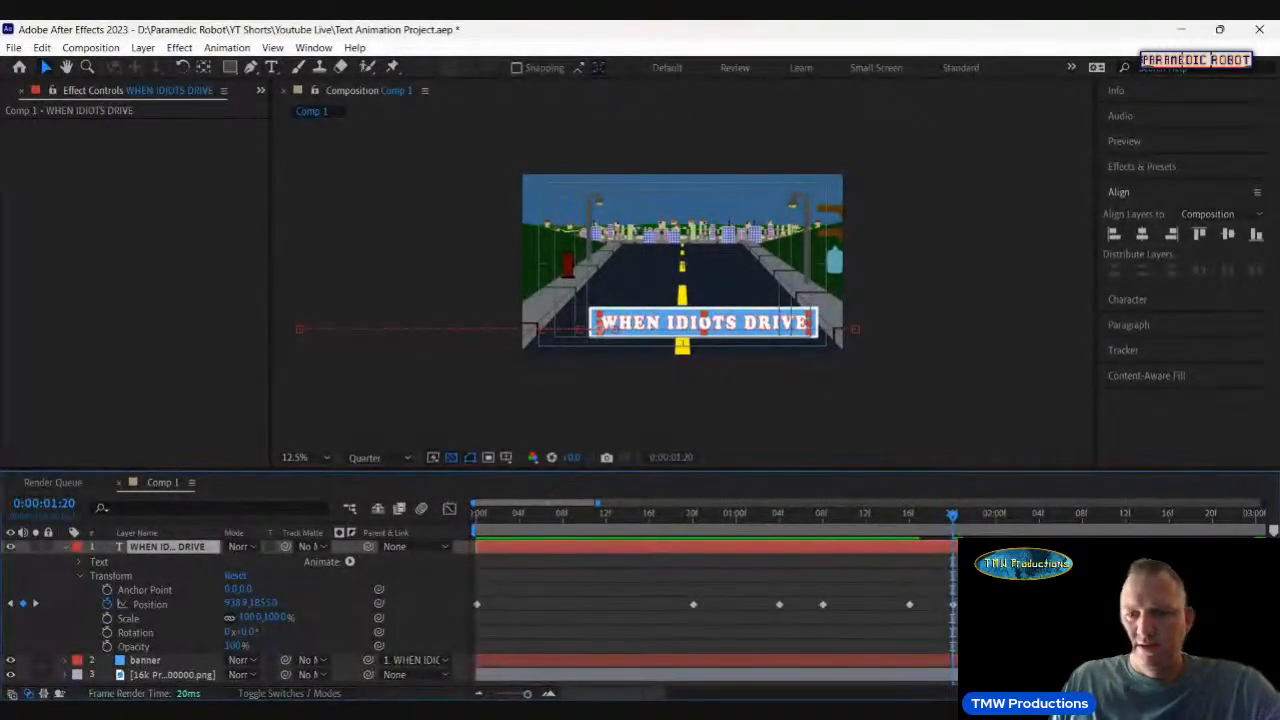
# Retime the wind-up keyframe to 0:00:02:00 and the centred keyframe before it to 0:00:01:18, and preview the animation from the start.
pyautogui.click(996, 518)
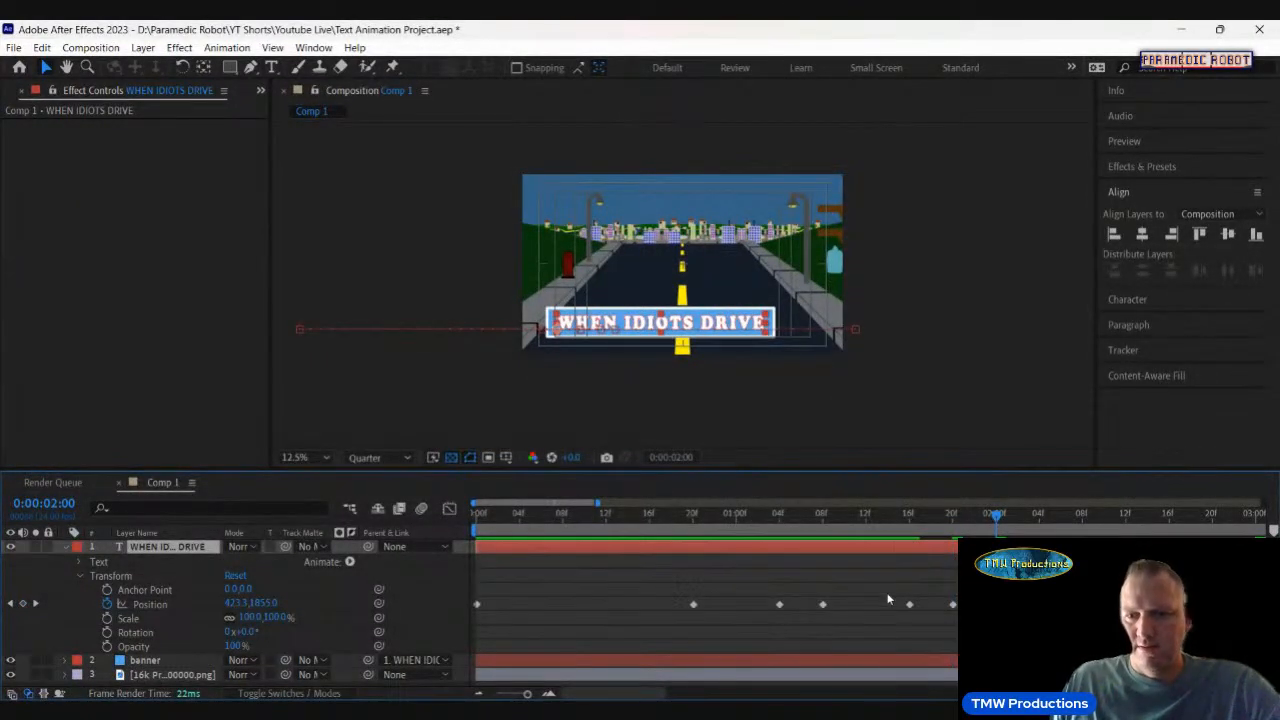
pyautogui.moveTo(909, 604); pyautogui.dragTo(952, 604)
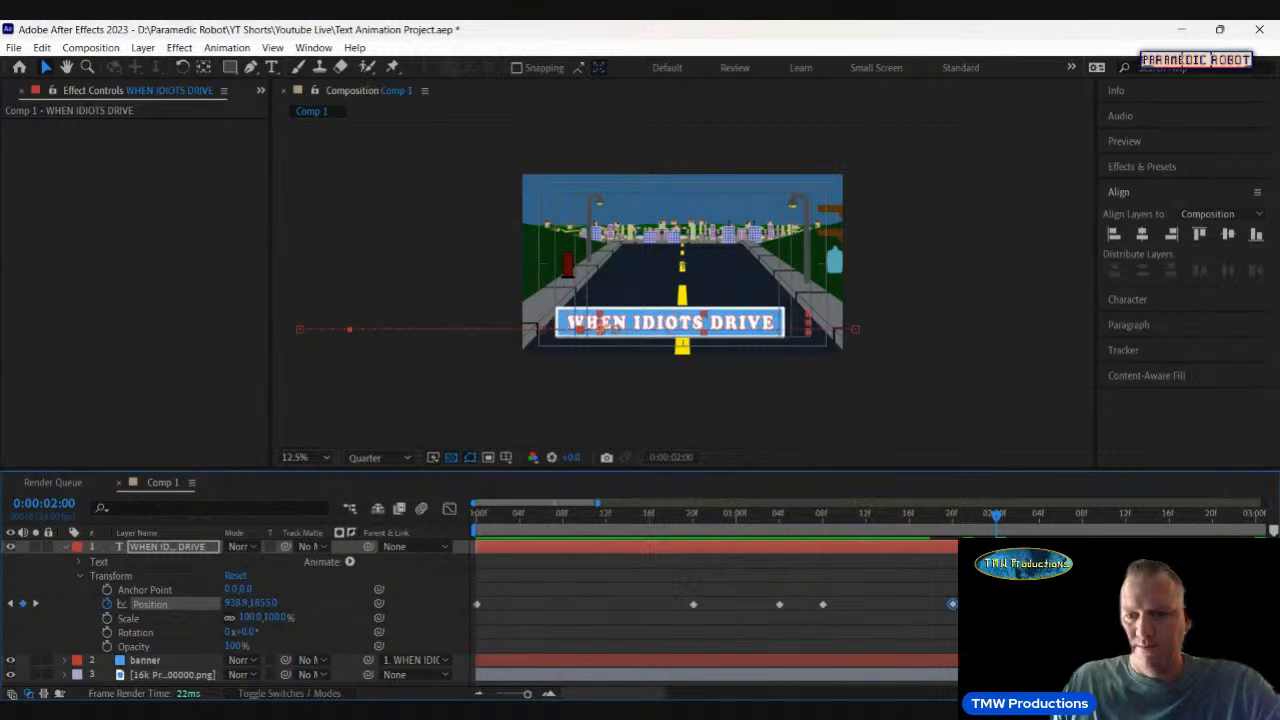
pyautogui.moveTo(952, 604); pyautogui.dragTo(931, 604)
pyautogui.moveTo(509, 522); pyautogui.dragTo(417, 526)
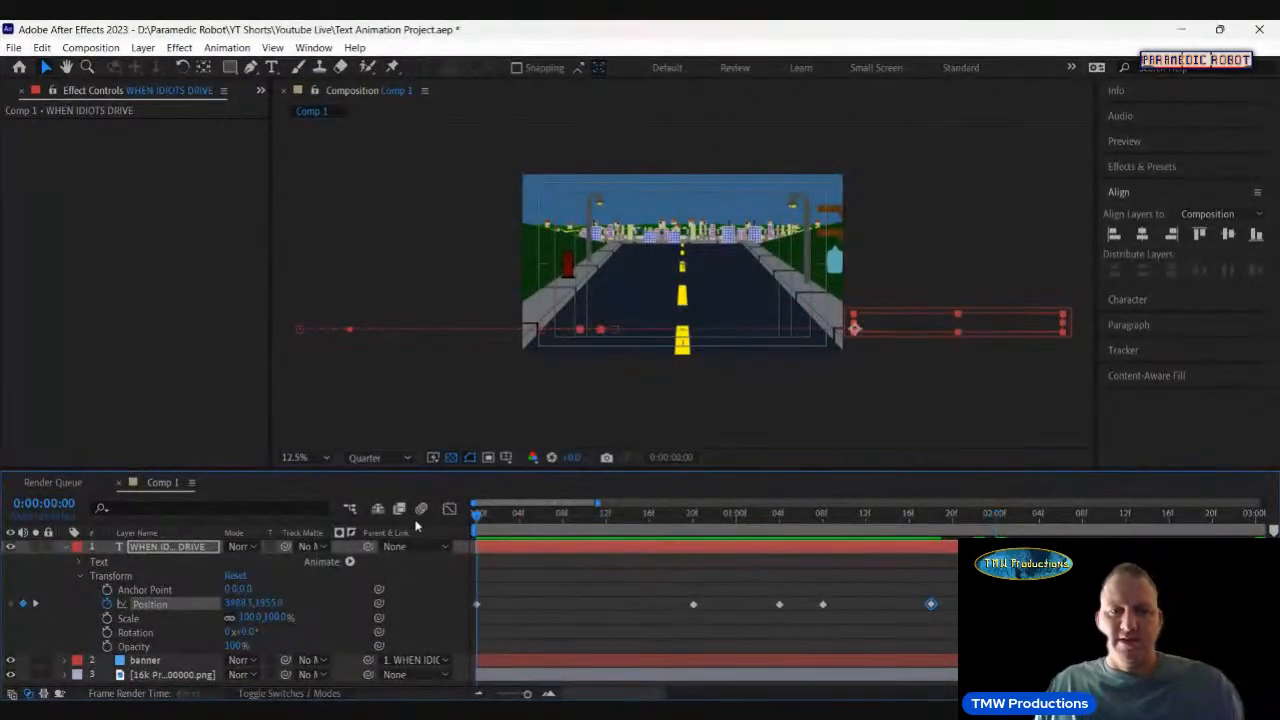
pyautogui.press('space')
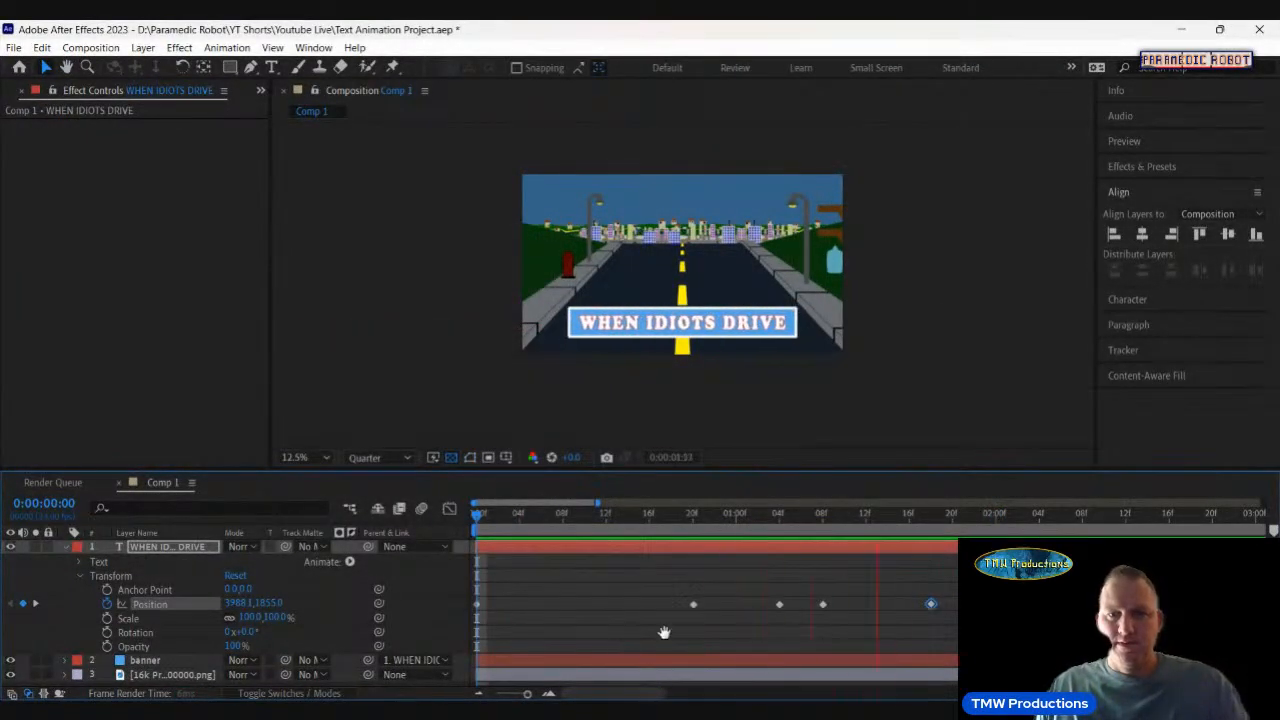
# Delay the title's overshoot by moving its Position keyframe at 0:00:00:20 to 0:00:01:01.
pyautogui.press('space')
pyautogui.moveTo(695, 607); pyautogui.dragTo(746, 605)
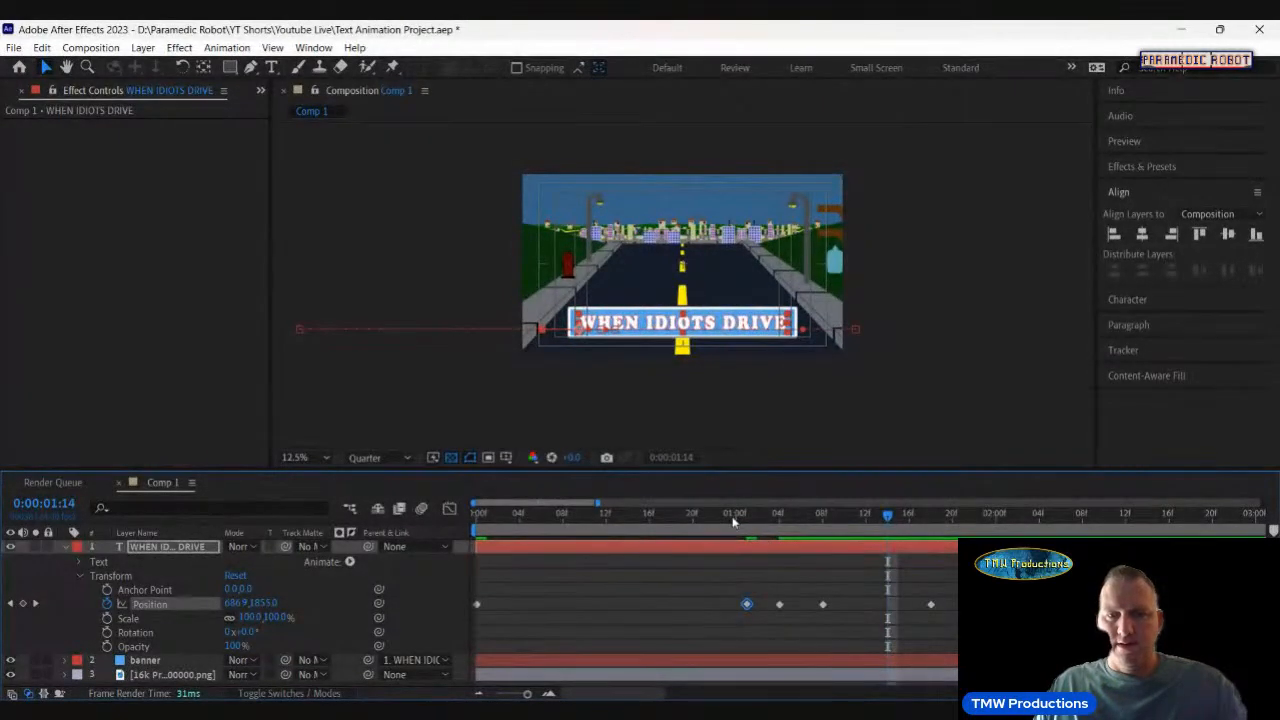
pyautogui.moveTo(779, 604); pyautogui.dragTo(803, 605)
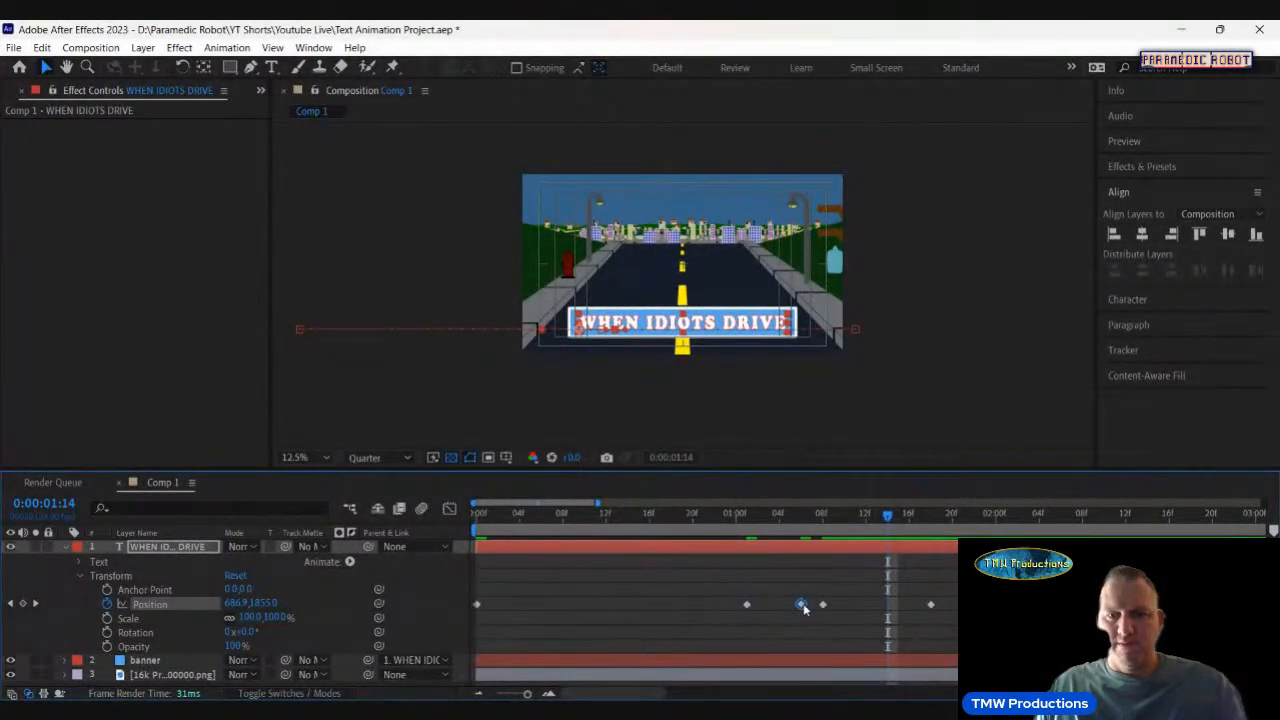
pyautogui.hotkey('ctrl', 'z')
pyautogui.hotkey('ctrl', 'z')
pyautogui.hotkey('ctrl', 'z')
pyautogui.hotkey('ctrl', 'z')
pyautogui.hotkey('ctrl', 'shift', 'z')
pyautogui.hotkey('ctrl', 'shift', 'z')
pyautogui.hotkey('ctrl', 'shift', 'z')
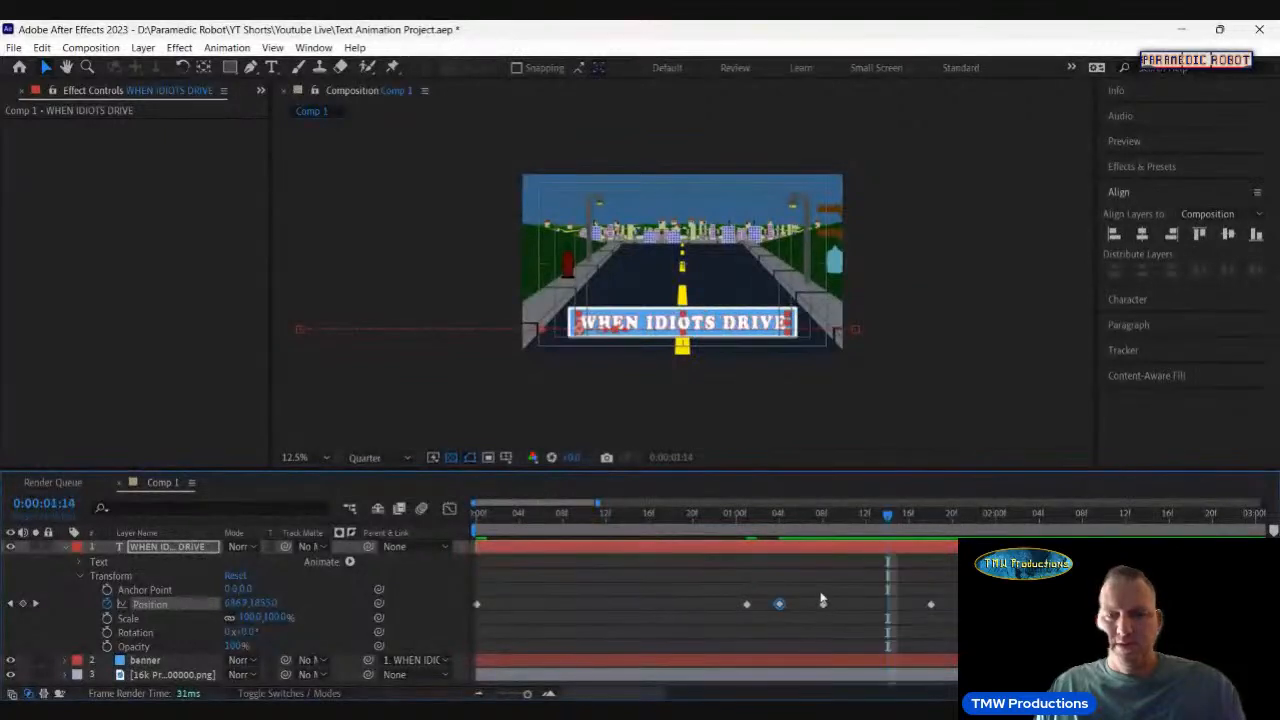
# Move the title's rebound Position keyframe at 0:00:01:04 to 0:00:01:06, and preview the retimed entrance.
pyautogui.click(765, 525)
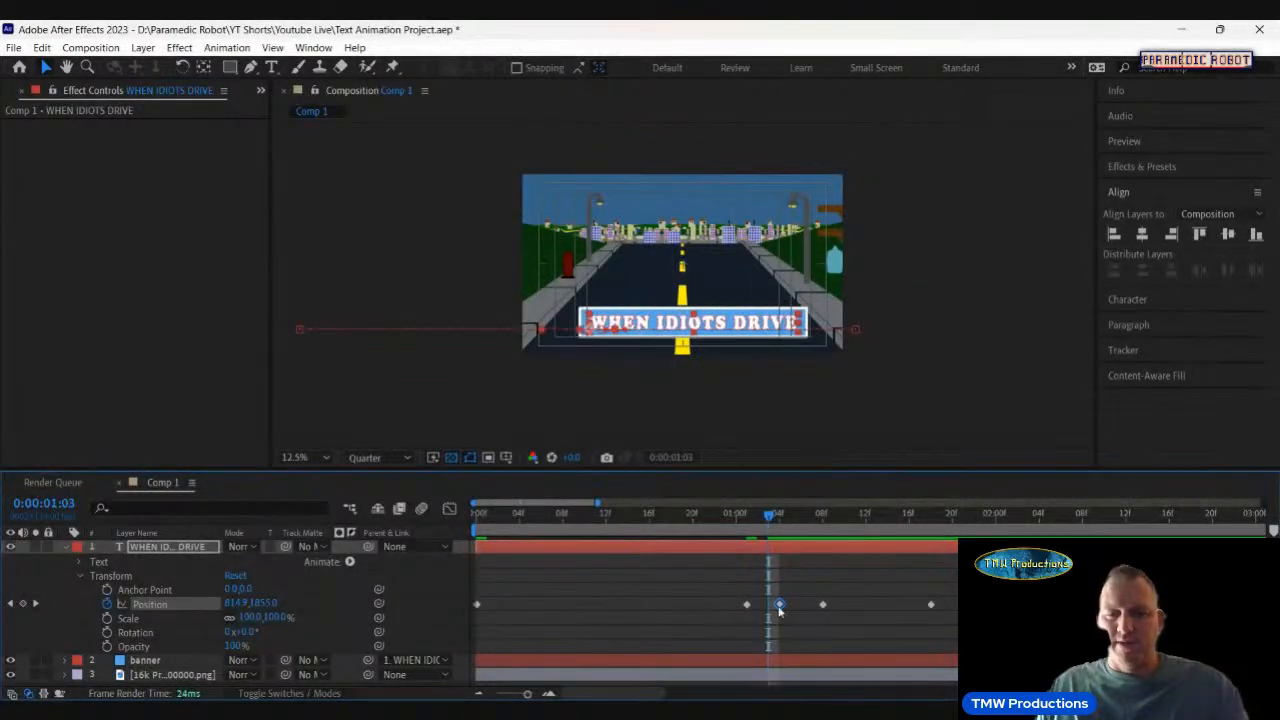
pyautogui.moveTo(781, 614); pyautogui.dragTo(803, 607)
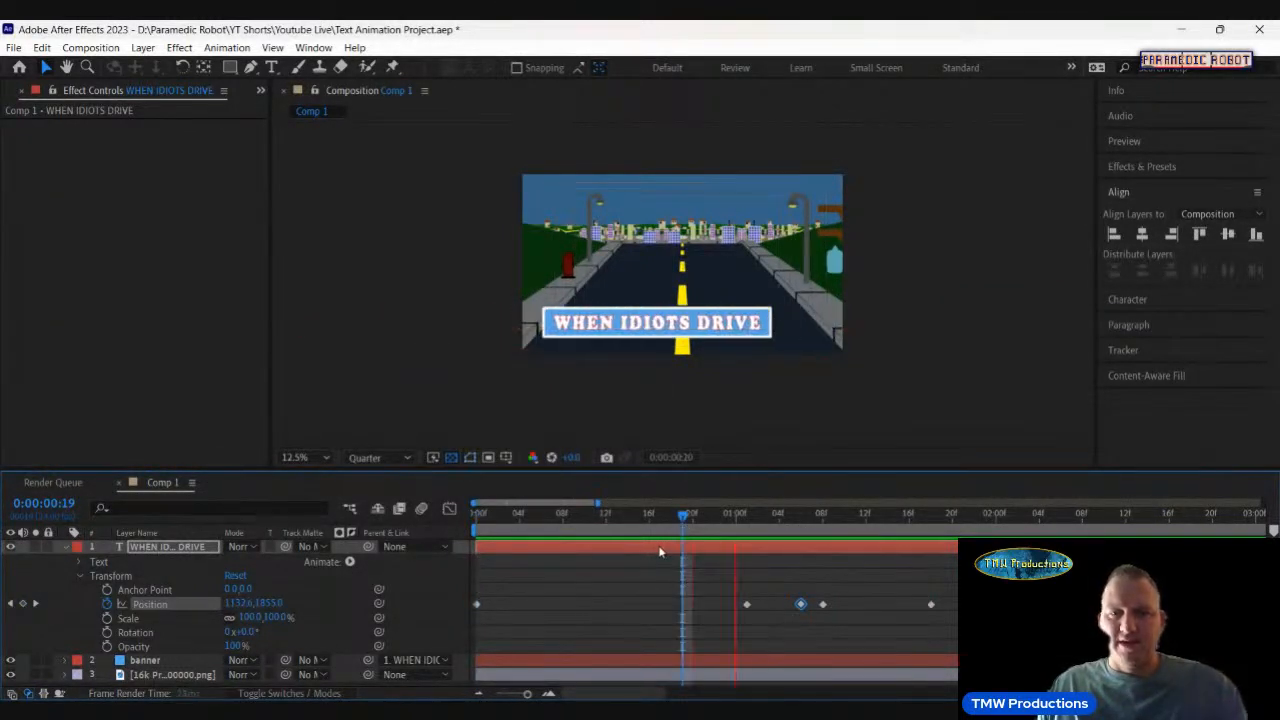
pyautogui.press('space')
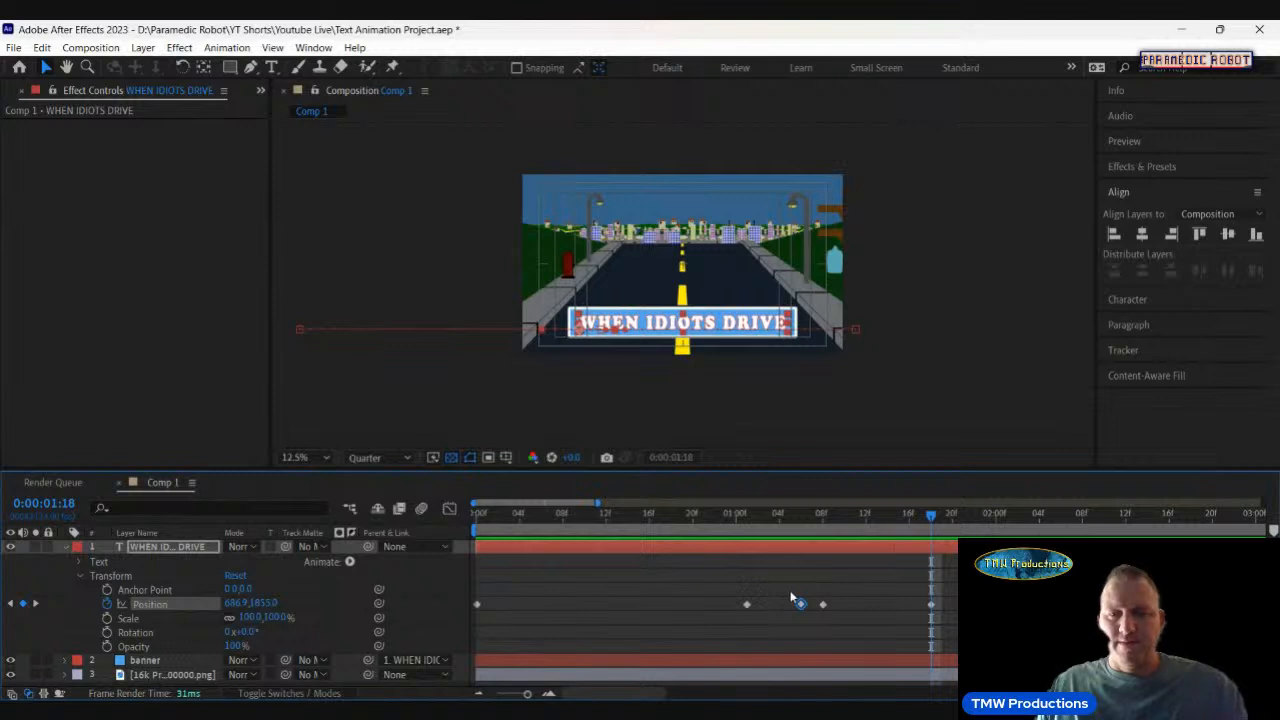
# Try Easy Ease on all of the title's Position keyframes.
pyautogui.moveTo(526, 696); pyautogui.dragTo(518, 697)
pyautogui.moveTo(756, 597); pyautogui.dragTo(471, 620)
pyautogui.rightClick(570, 607)
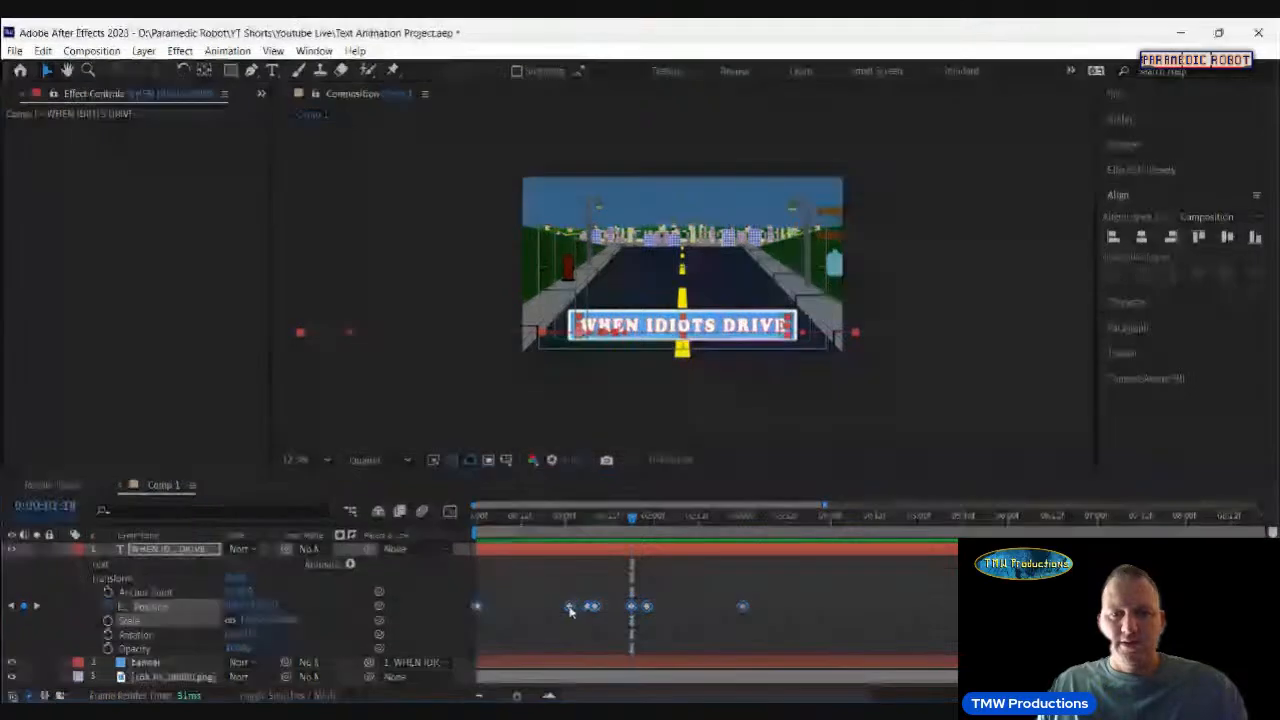
pyautogui.moveTo(650, 597)
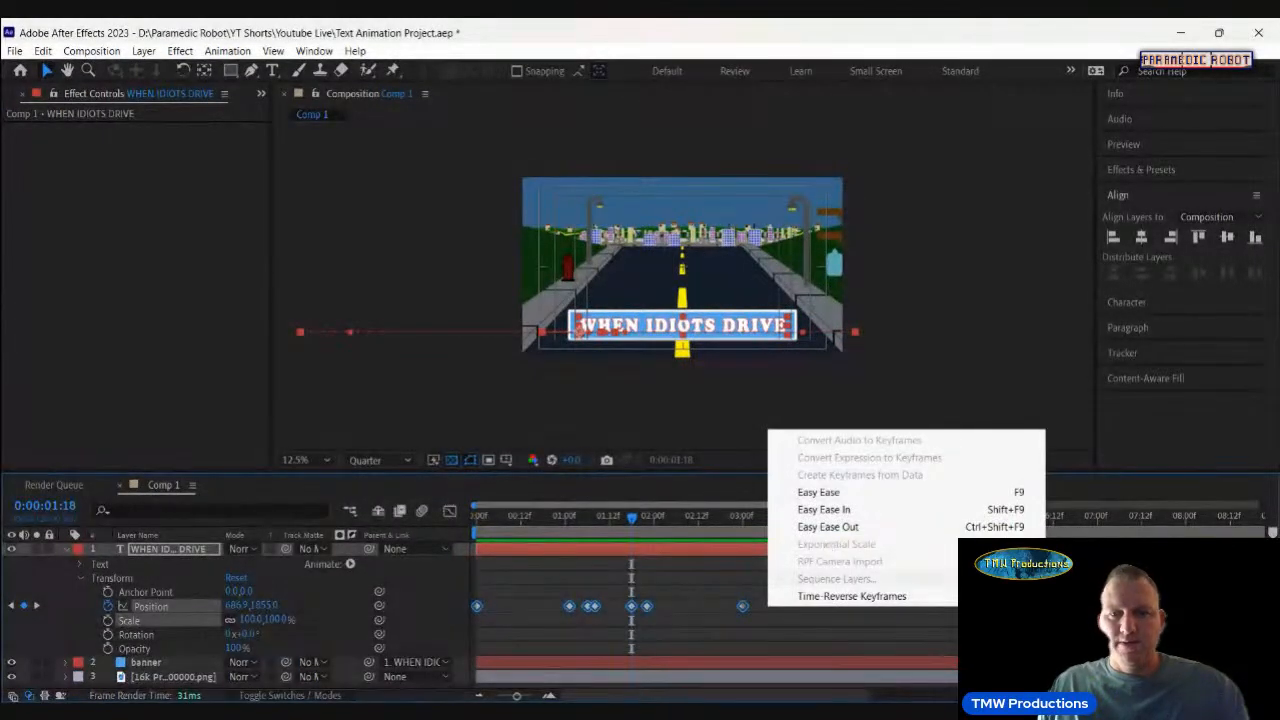
pyautogui.click(838, 494)
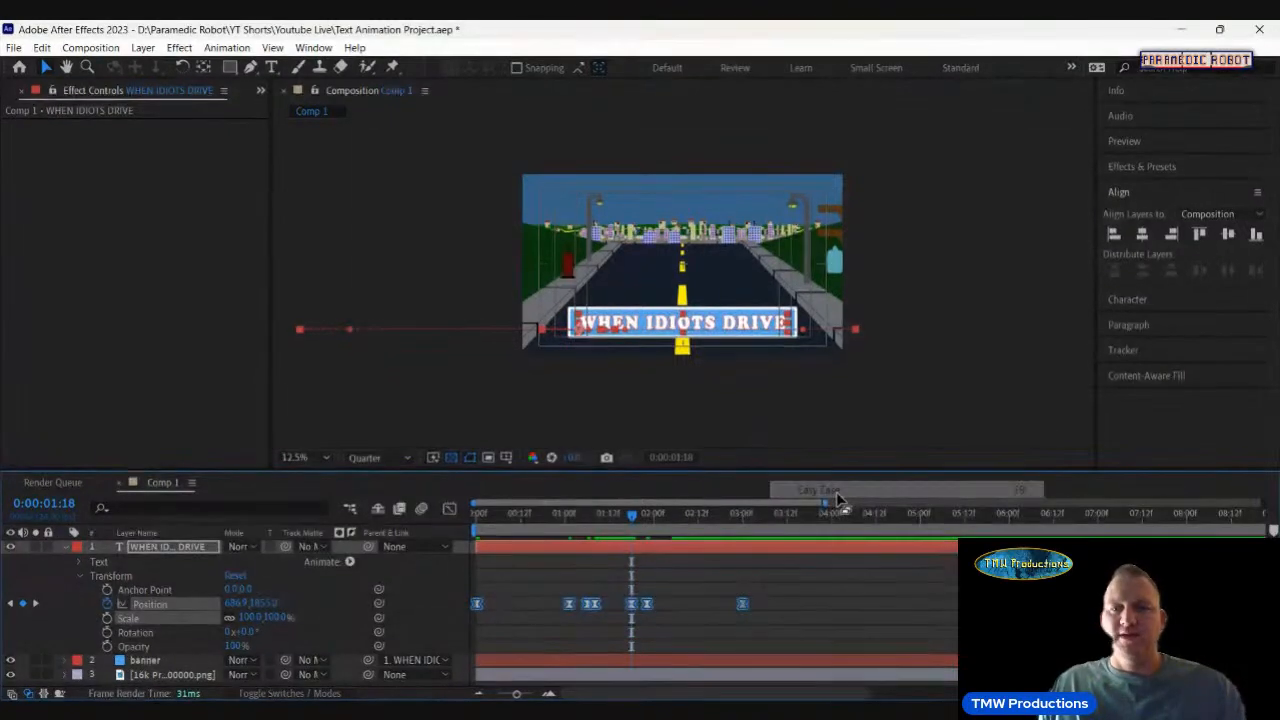
# Preview the eased animation from the start, and undo the Easy Ease.
pyautogui.moveTo(521, 516); pyautogui.dragTo(444, 528)
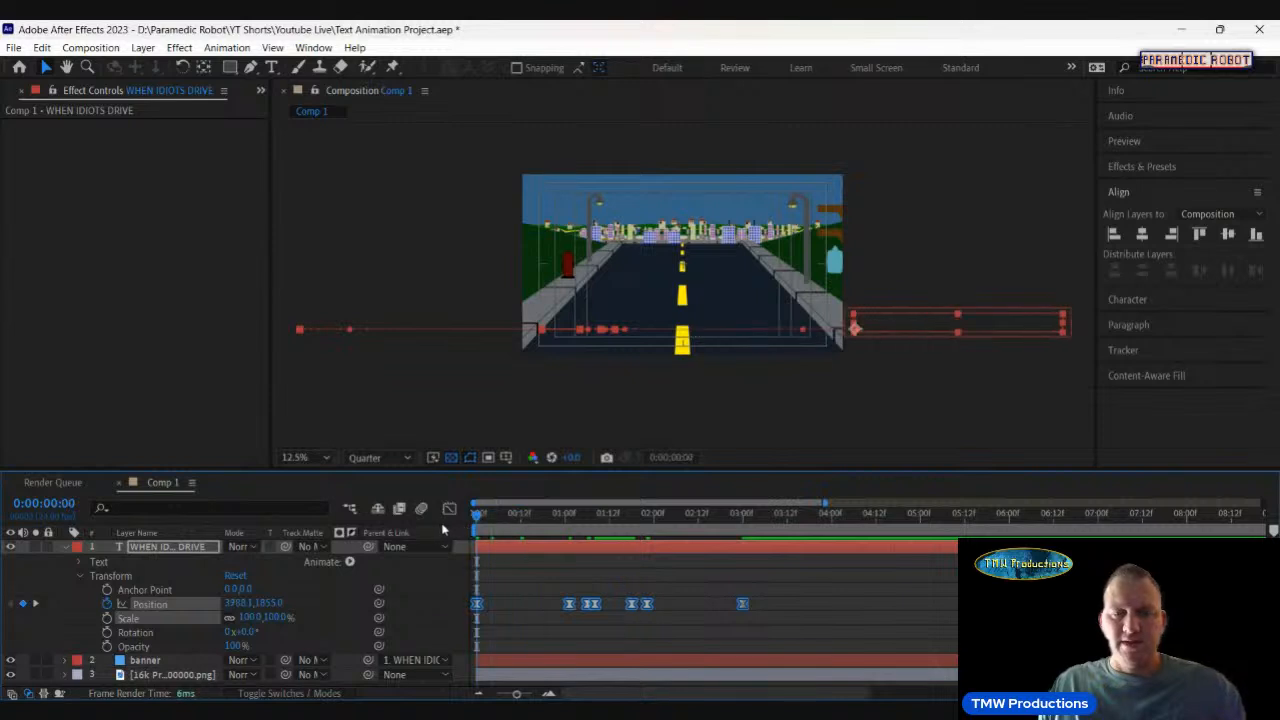
pyautogui.press('space')
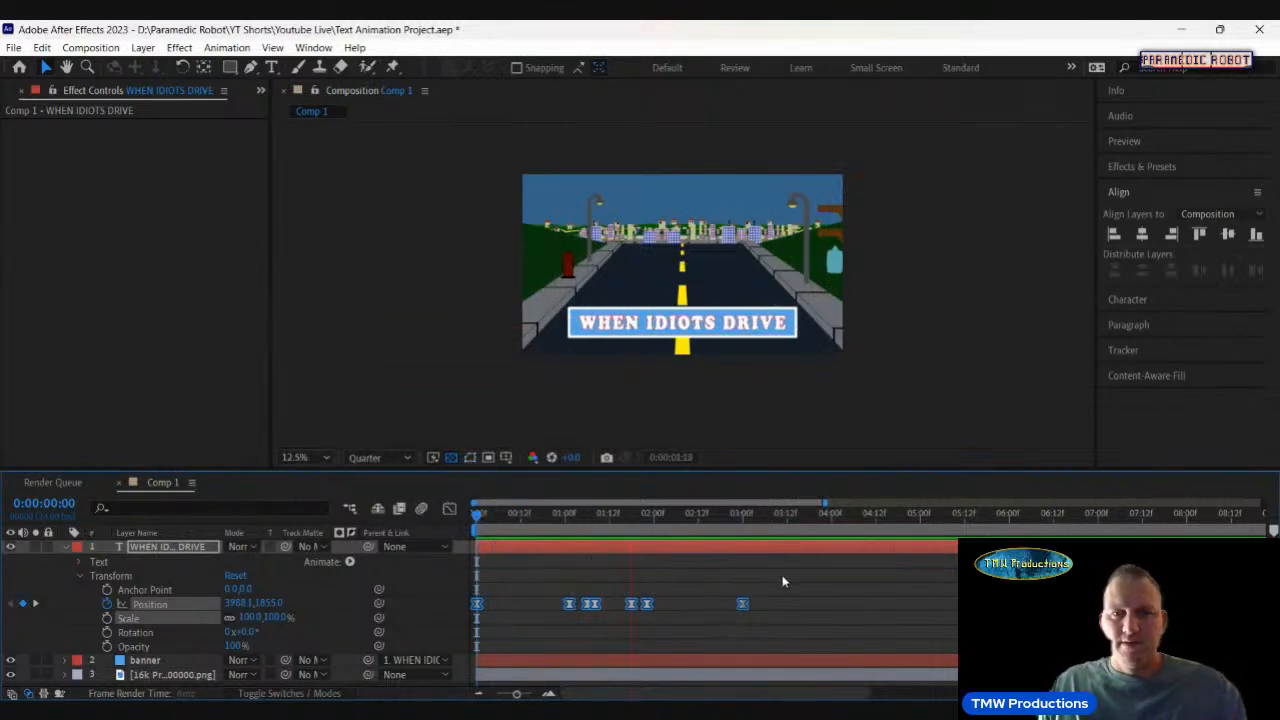
pyautogui.press('space')
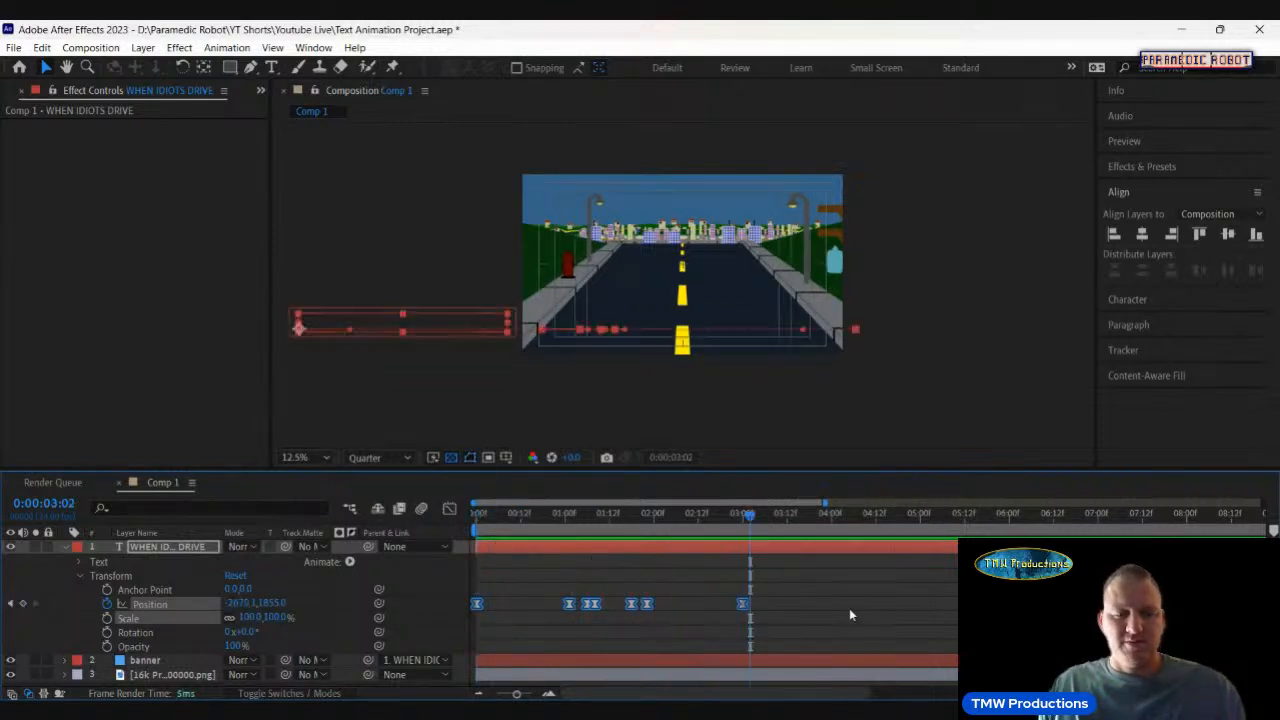
pyautogui.hotkey('ctrl', 'z')
pyautogui.click(643, 577)
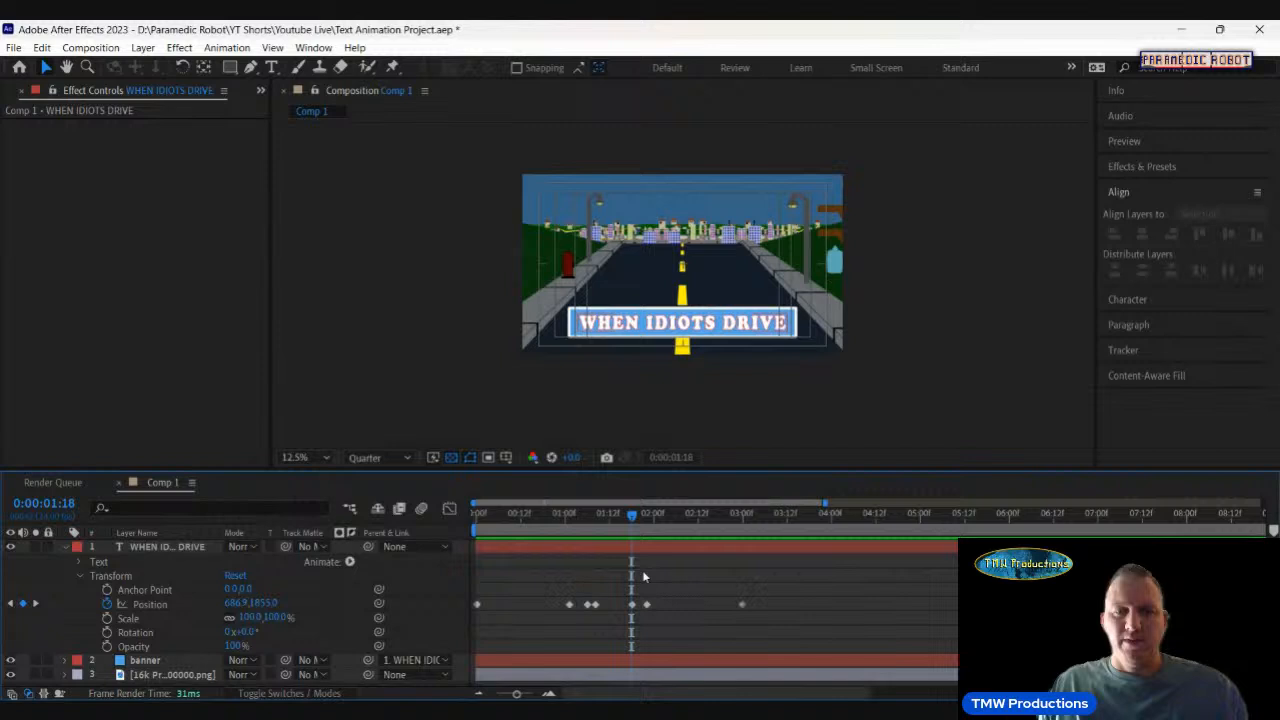
# Move the title farther right at 0:00:01:01 for a smaller overshoot past centre, and preview the animation.
pyautogui.click(562, 521)
pyautogui.press('space')
pyautogui.press('space')
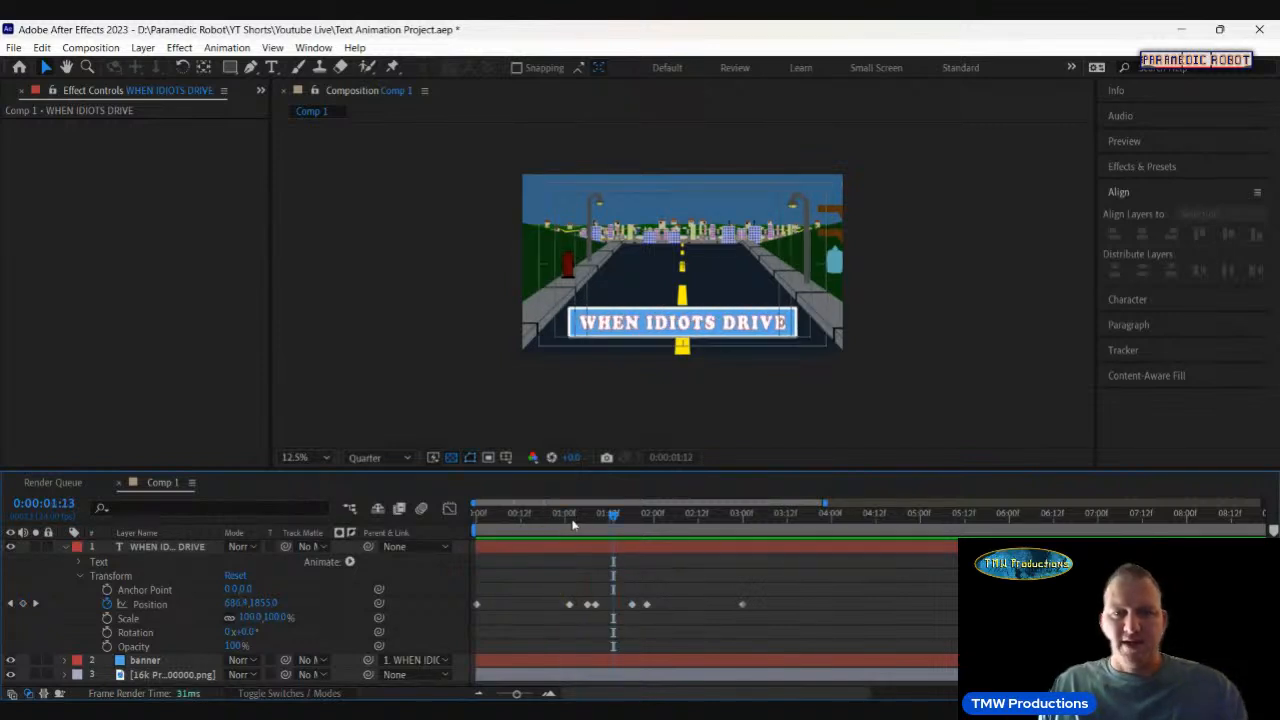
pyautogui.click(570, 522)
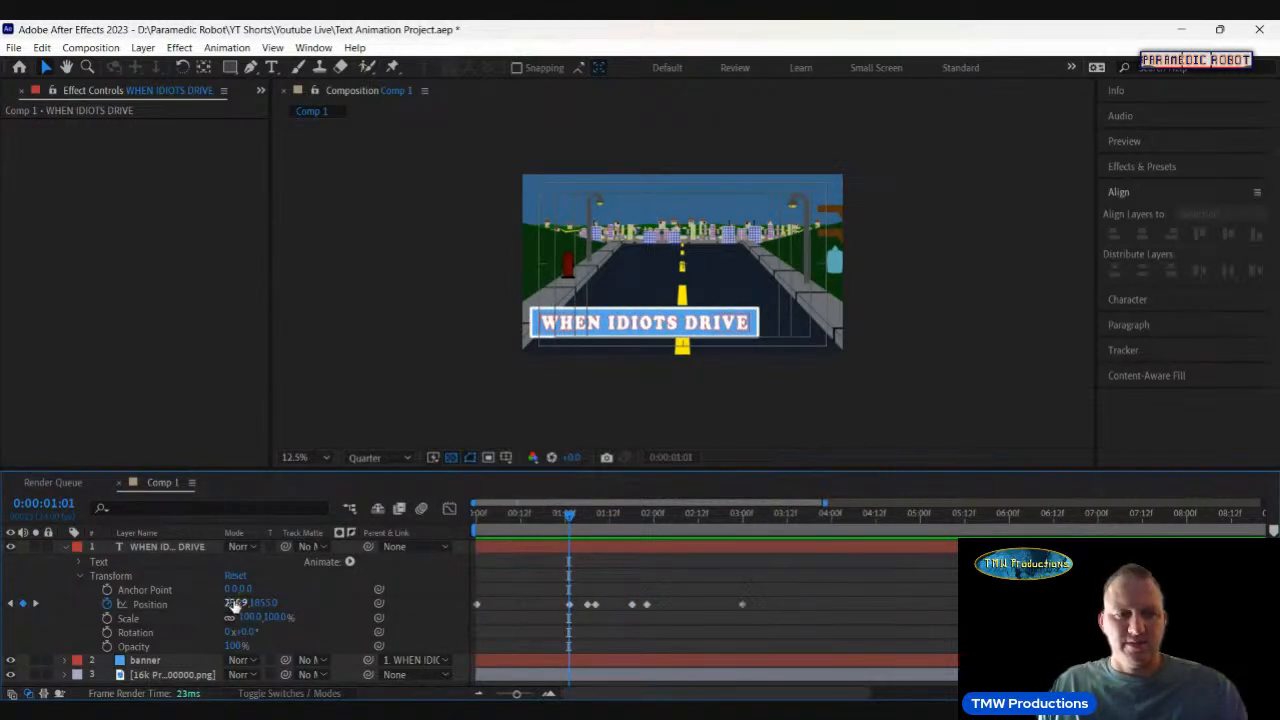
pyautogui.moveTo(233, 606); pyautogui.dragTo(437, 537)
pyautogui.press('space')
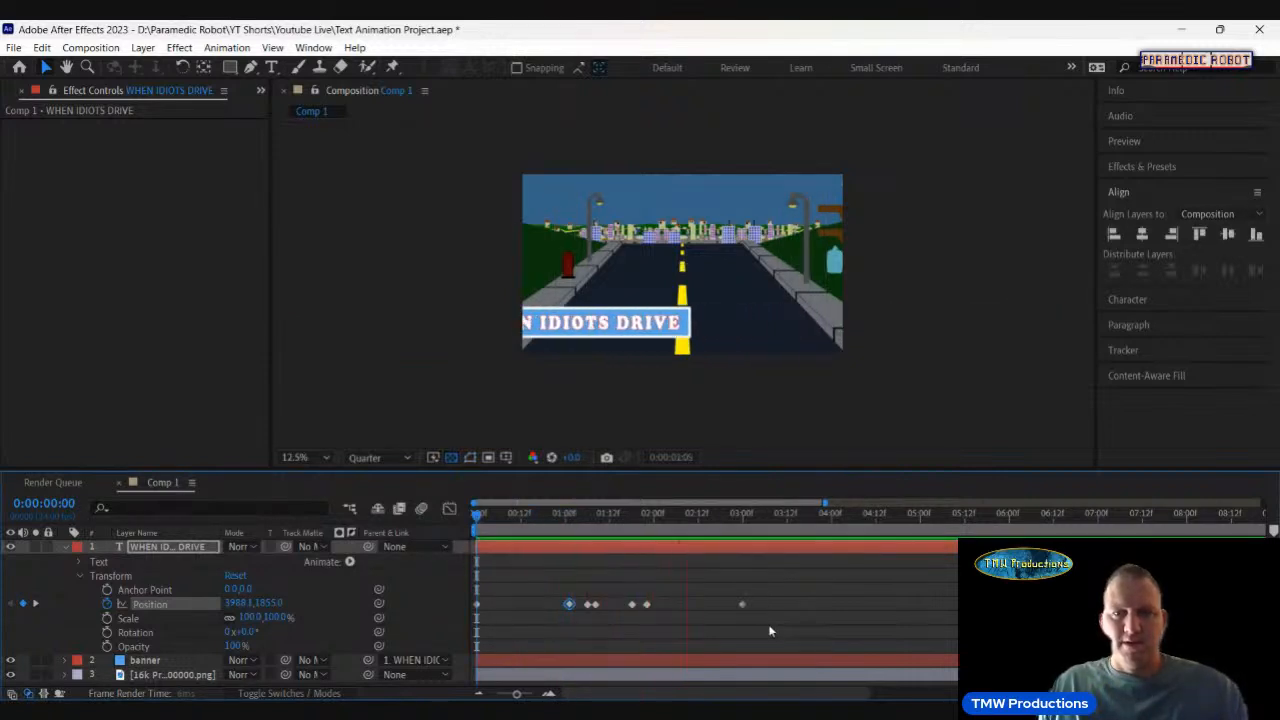
pyautogui.press('space')
# Move the title right to X about 1034 at 0:00:01:22 for a stronger wind-up, and preview the exit.
pyautogui.click(650, 515)
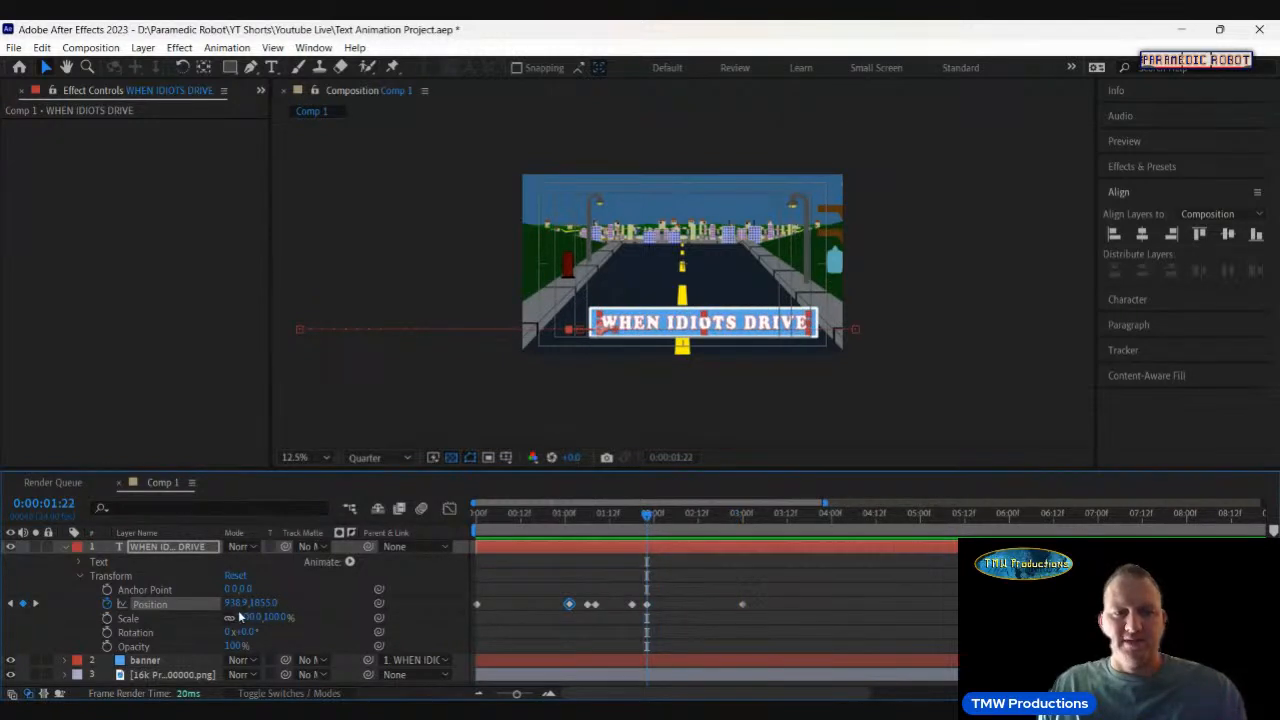
pyautogui.moveTo(240, 603); pyautogui.dragTo(310, 603)
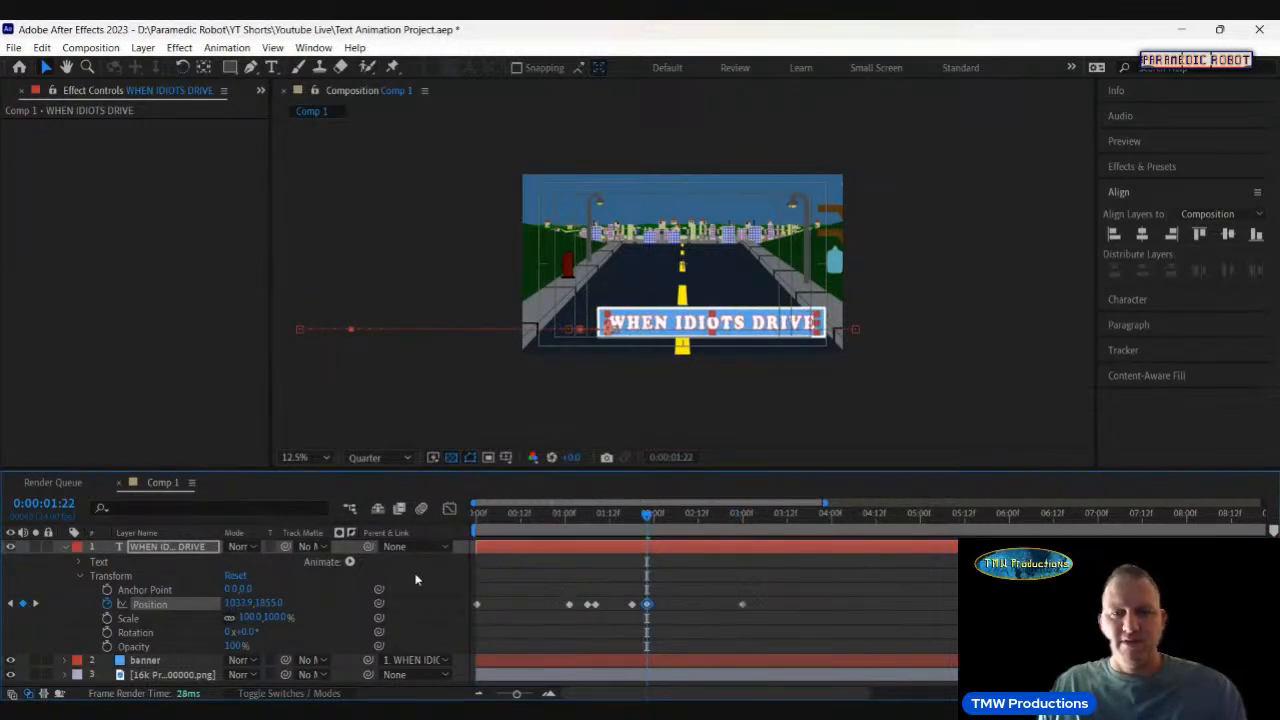
pyautogui.press('space')
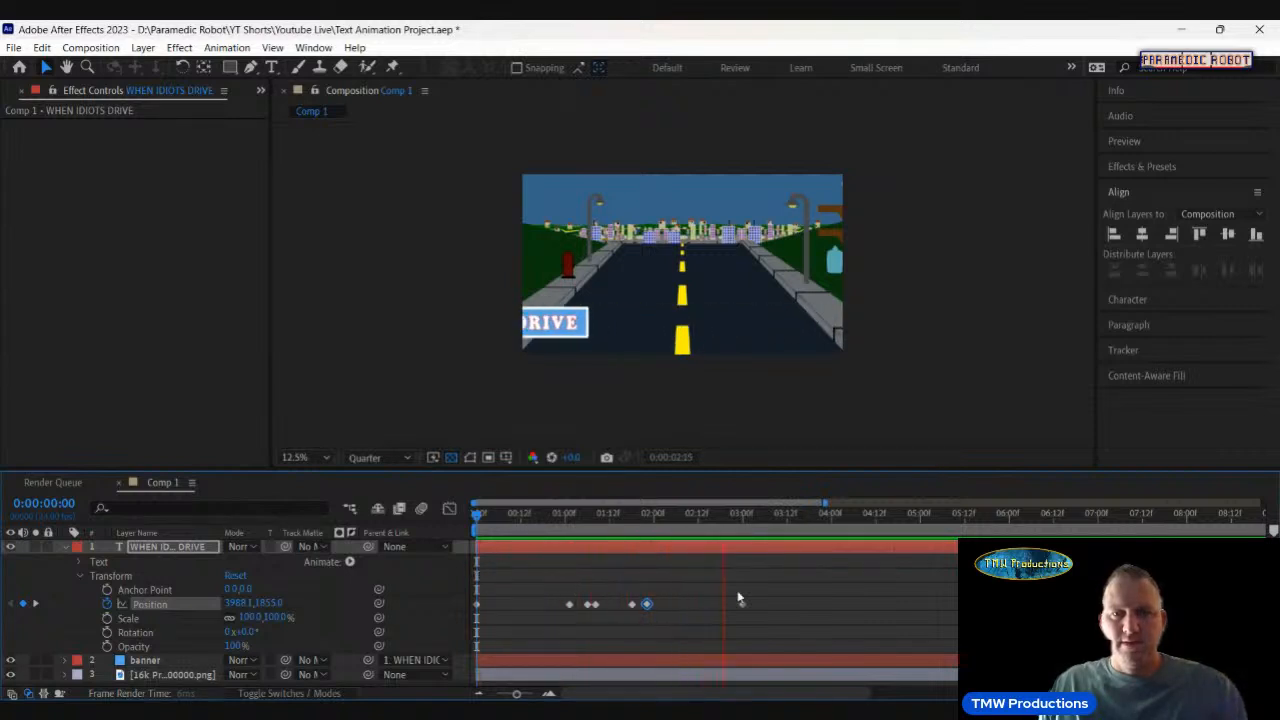
pyautogui.press('space')
# Shift the Position keyframes at 0:00:01:18 and 0:00:01:22 together to 0:00:02:00 and 0:00:02:04, and preview the longer hold.
pyautogui.moveTo(616, 588); pyautogui.dragTo(669, 608)
pyautogui.click(572, 513)
pyautogui.press('space')
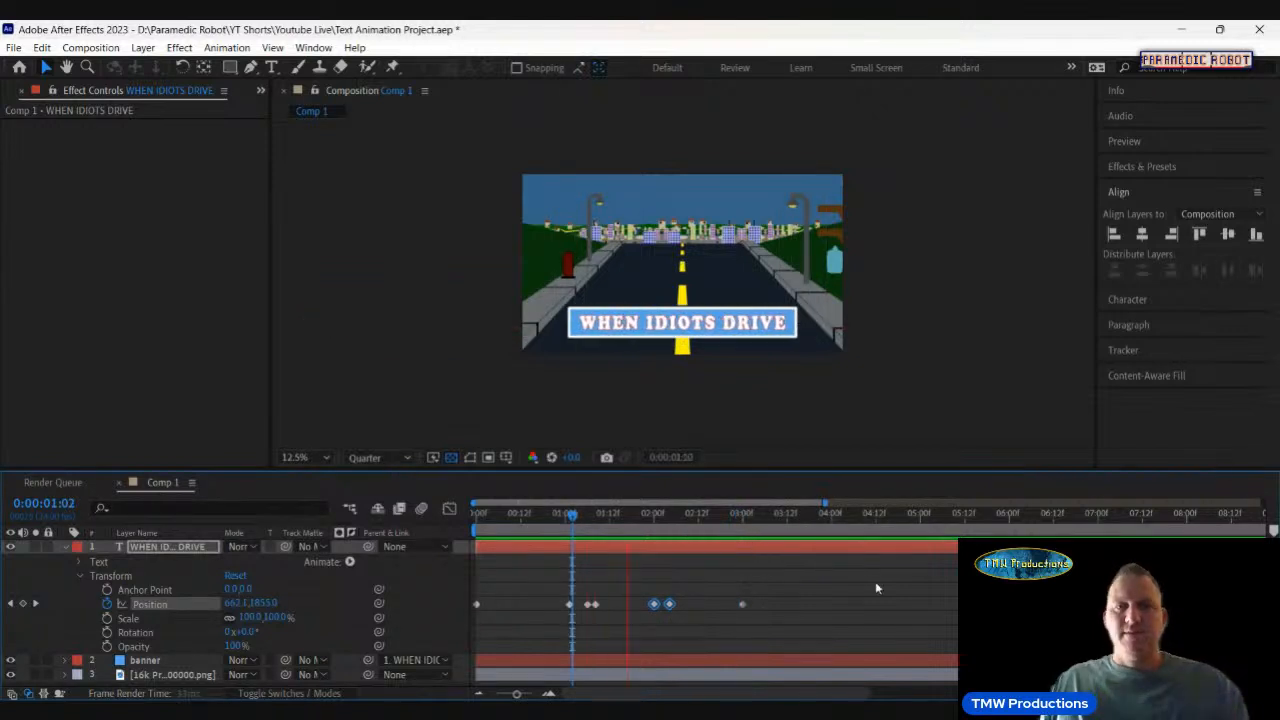
pyautogui.press('space')
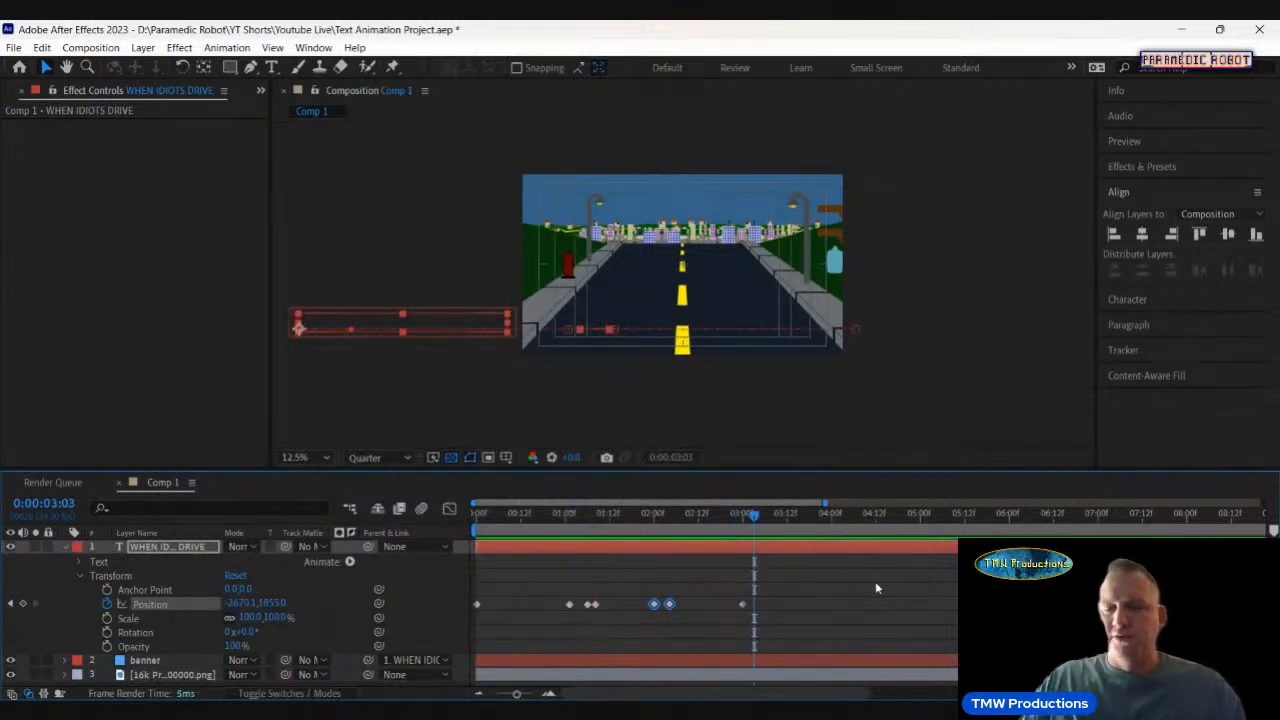
# Set the current time to 0:00:01:11, and collapse and deselect the title layer.
pyautogui.click(593, 528)
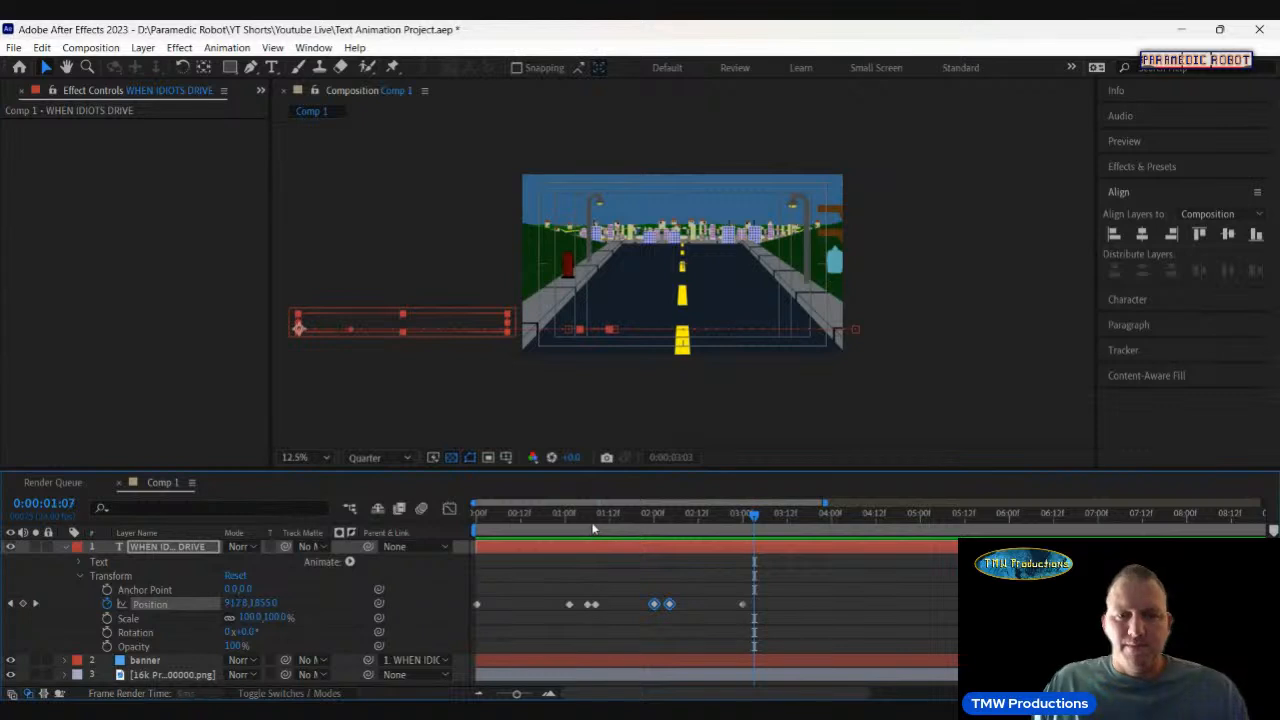
pyautogui.moveTo(593, 528); pyautogui.dragTo(610, 524)
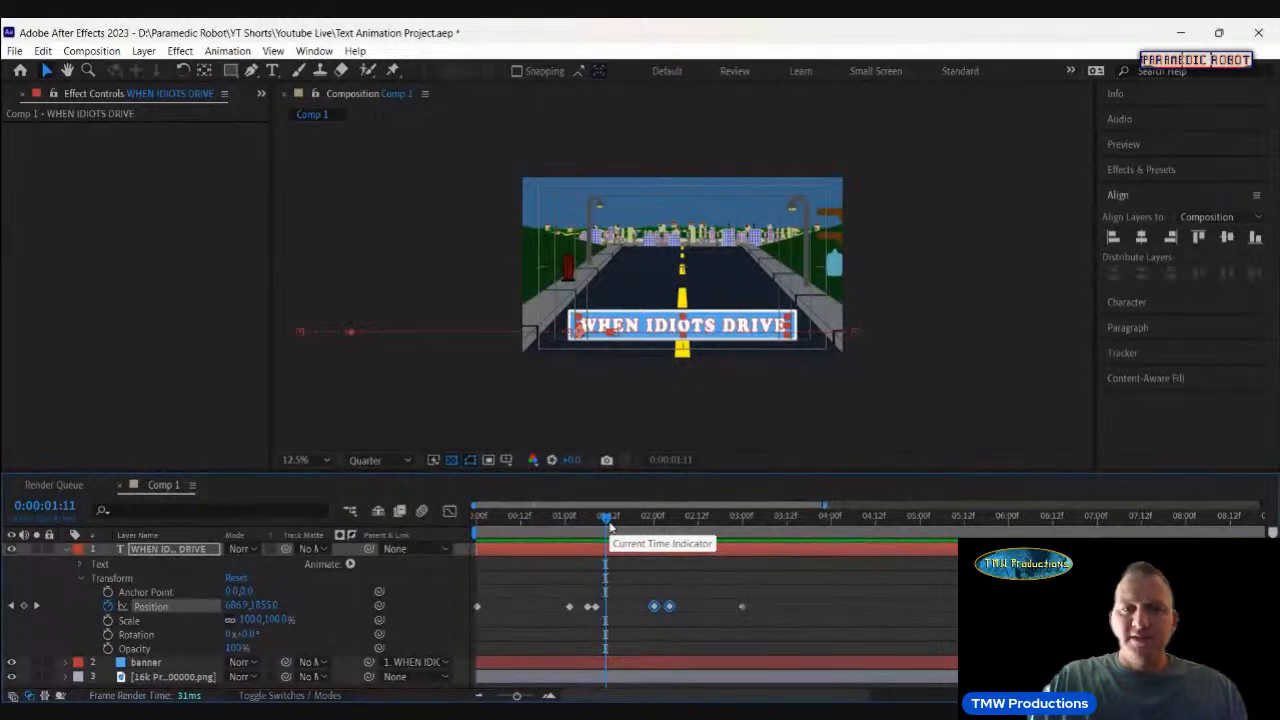
pyautogui.click(65, 549)
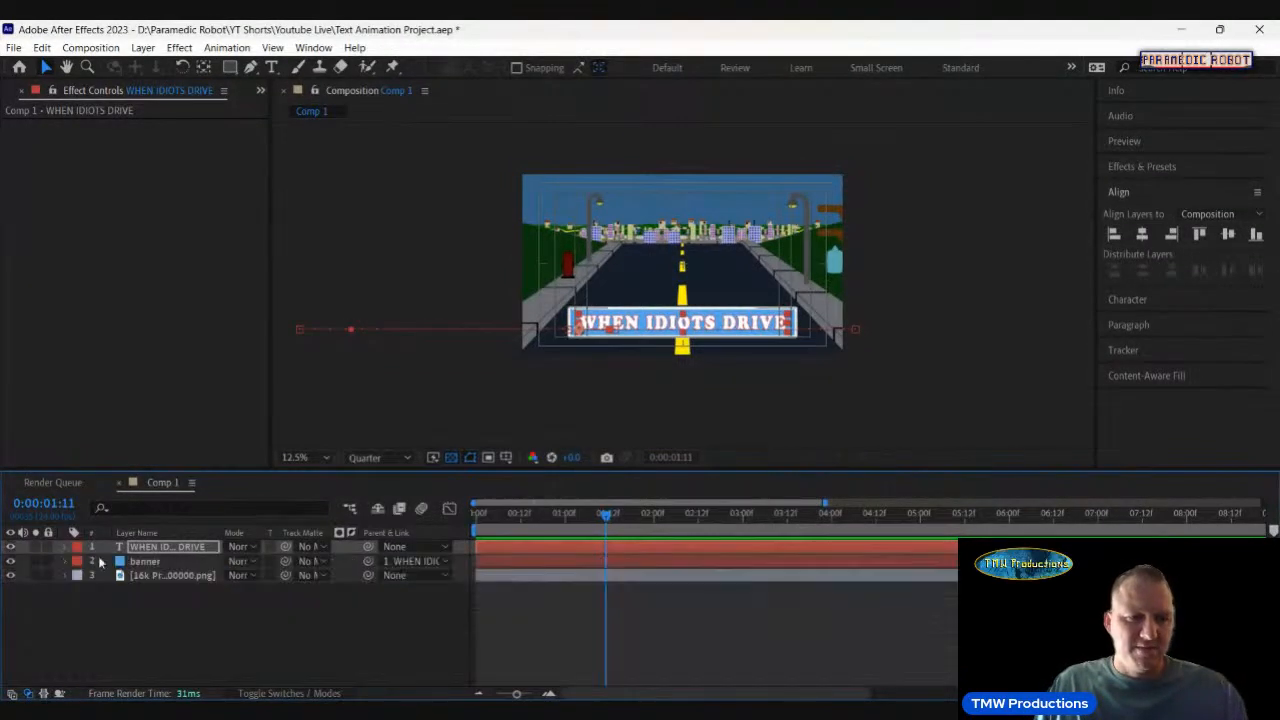
pyautogui.click(132, 593)
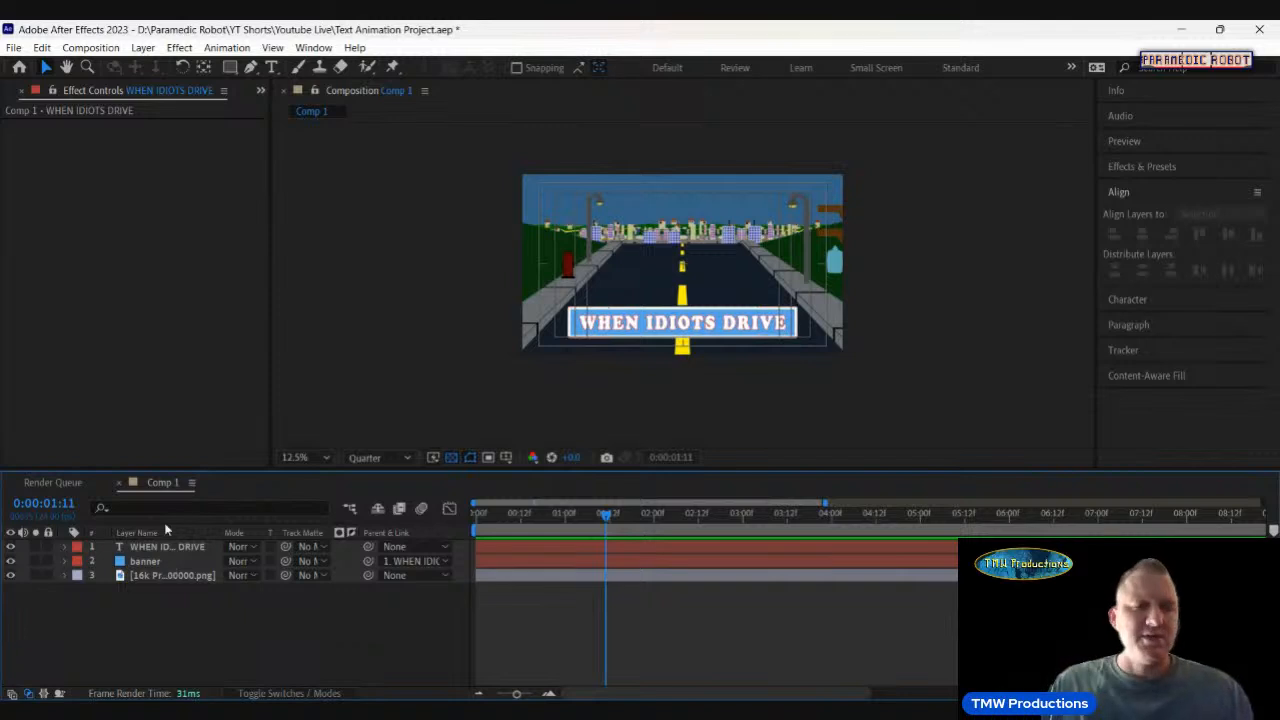
# Start importing a file, and go from the Driving folder up to the Paramedic Robot folder.
pyautogui.click(115, 181)
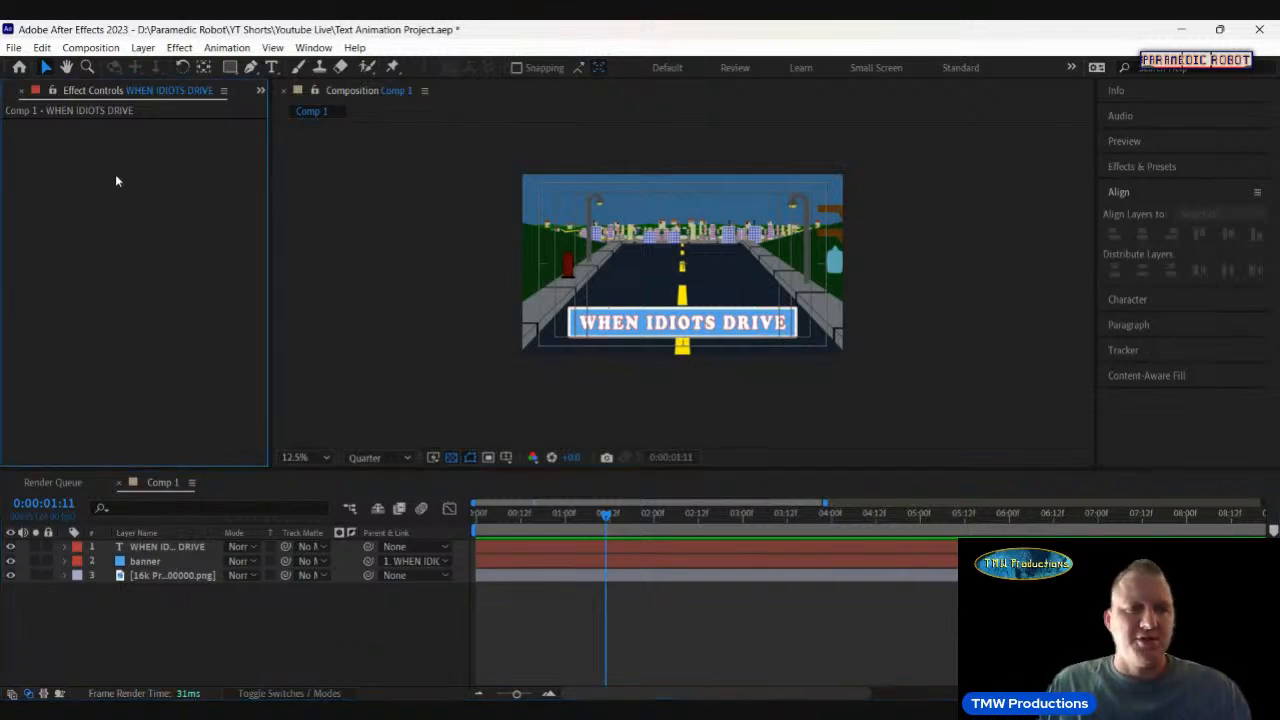
pyautogui.click(12, 50)
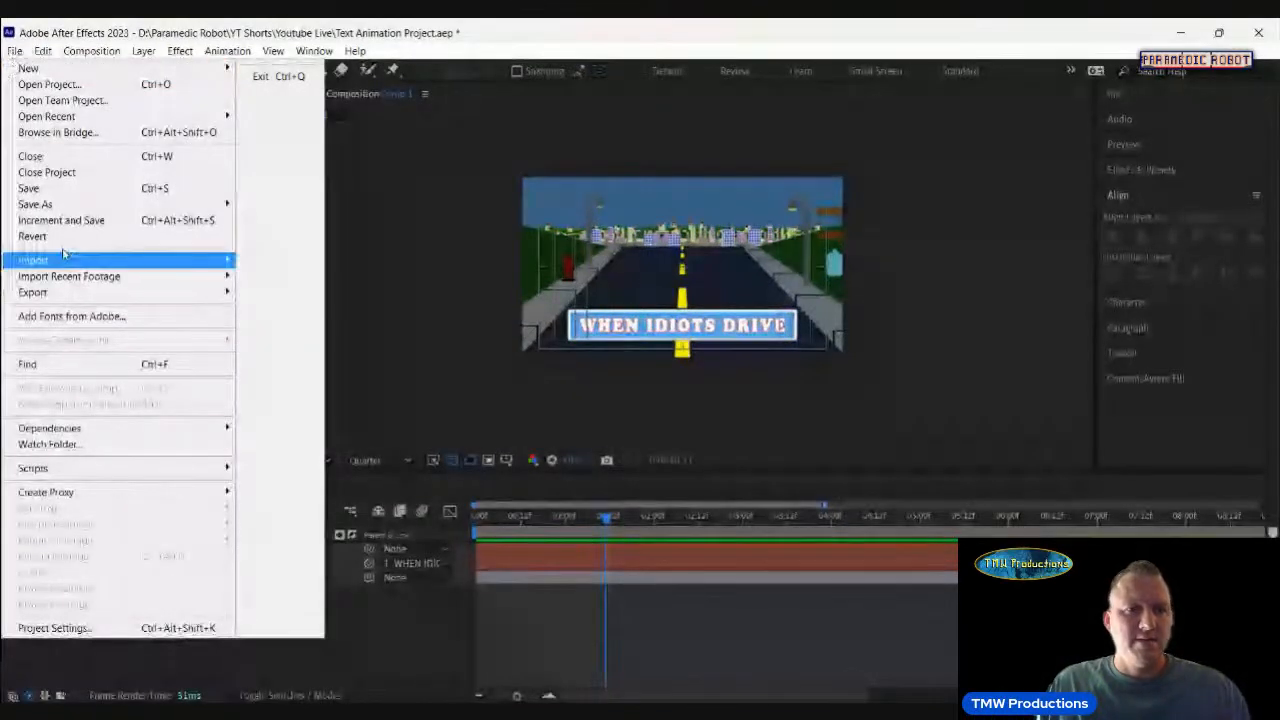
pyautogui.moveTo(62, 258)
pyautogui.click(285, 263)
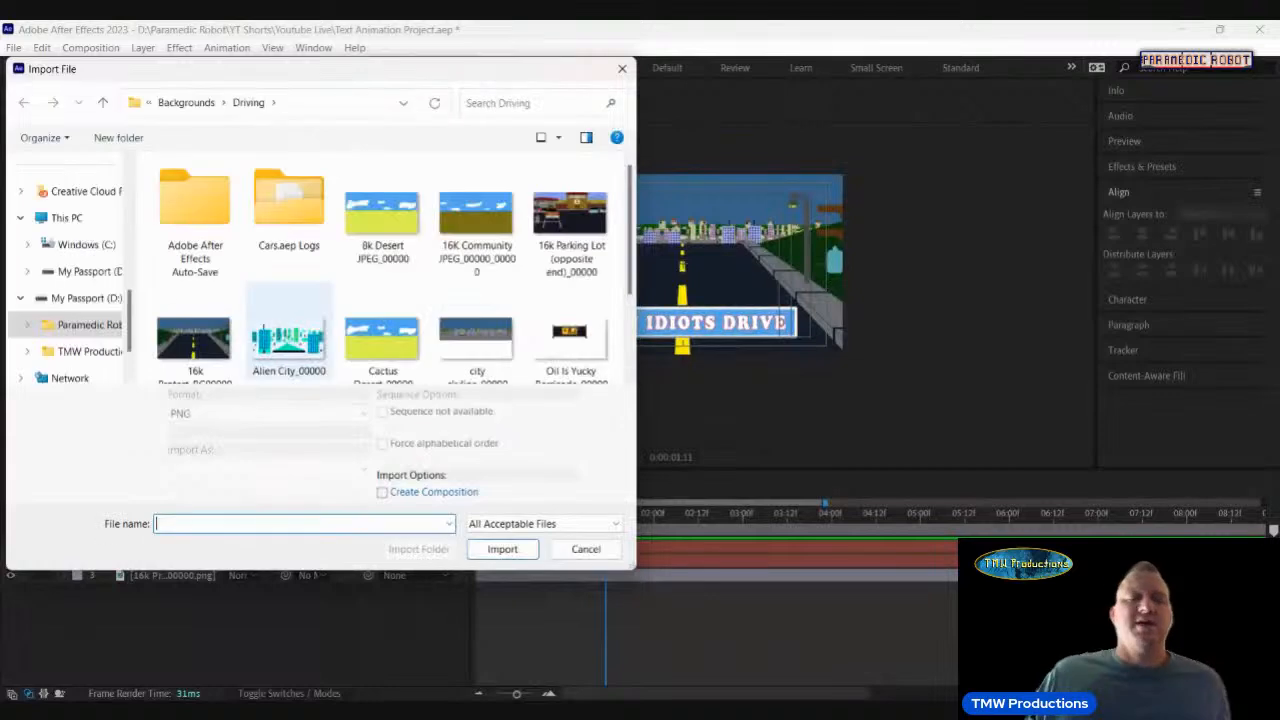
pyautogui.scroll(-2, 289, 330)
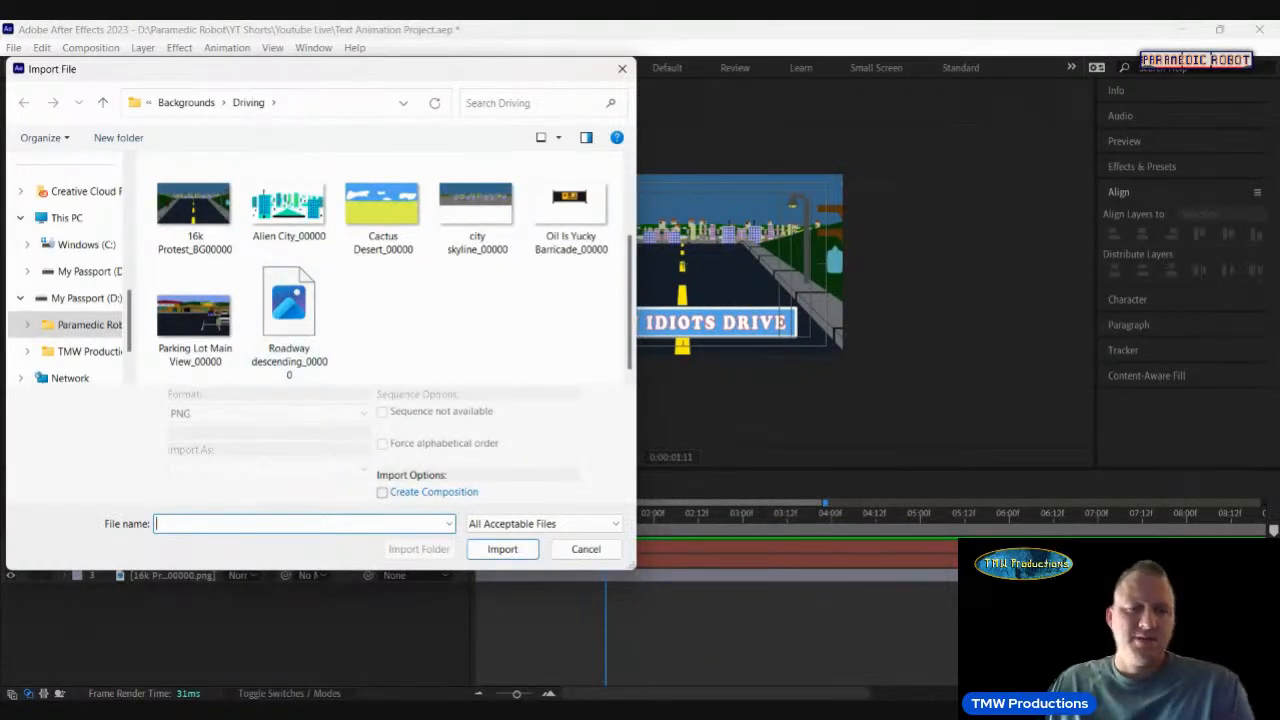
pyautogui.scroll(2, 289, 300)
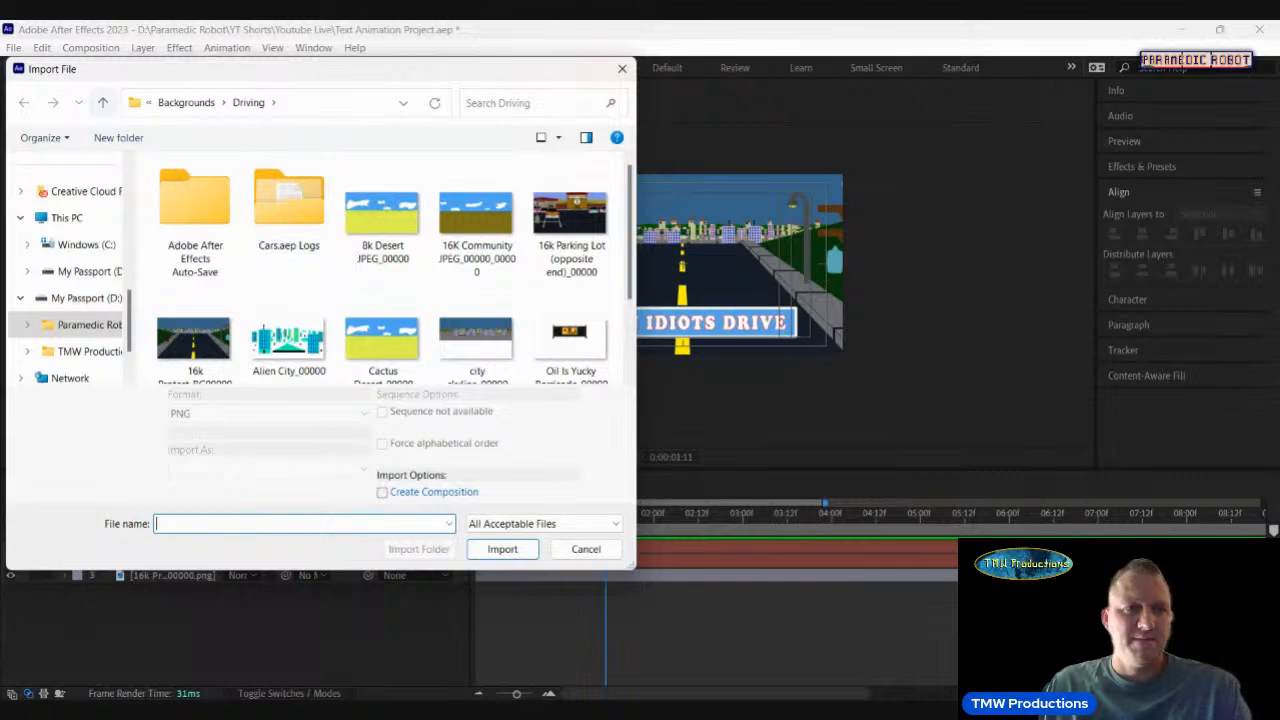
pyautogui.click(102, 102)
pyautogui.click(102, 102)
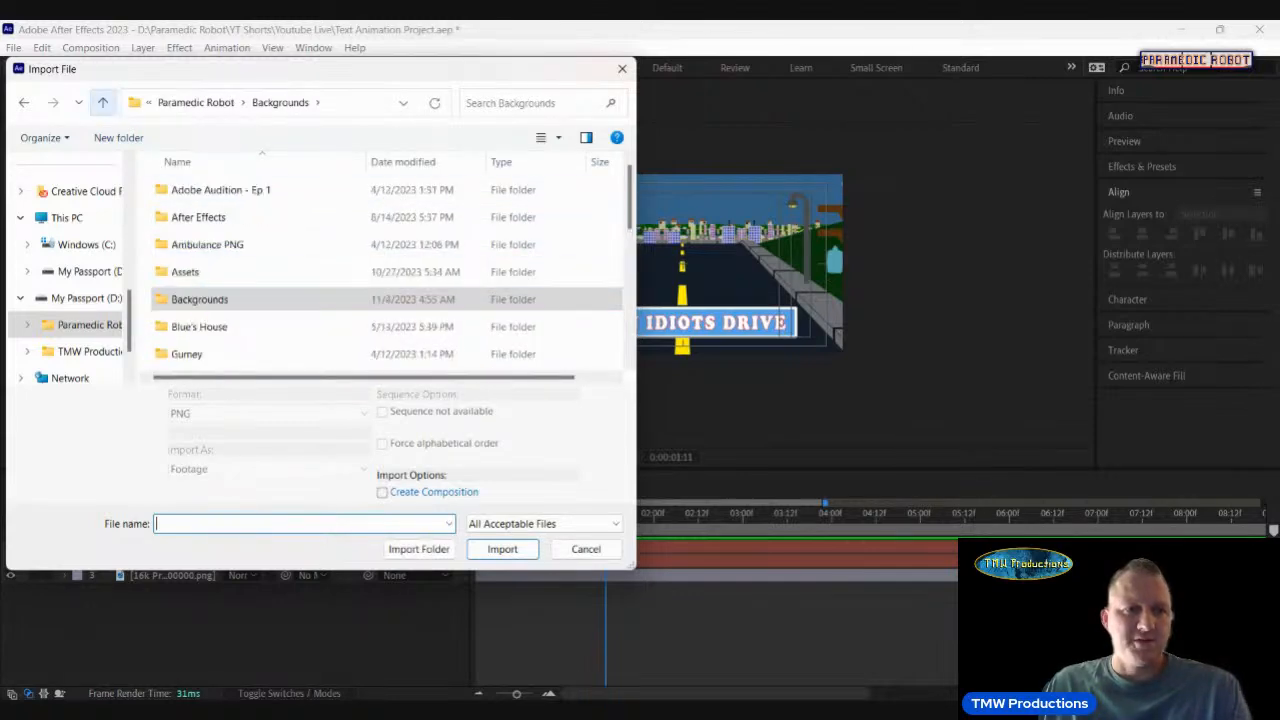
# Browse from the Paramedic Robot folder to Blue's House > Exterior and import the fire footage file.
pyautogui.scroll(-5, 221, 288)
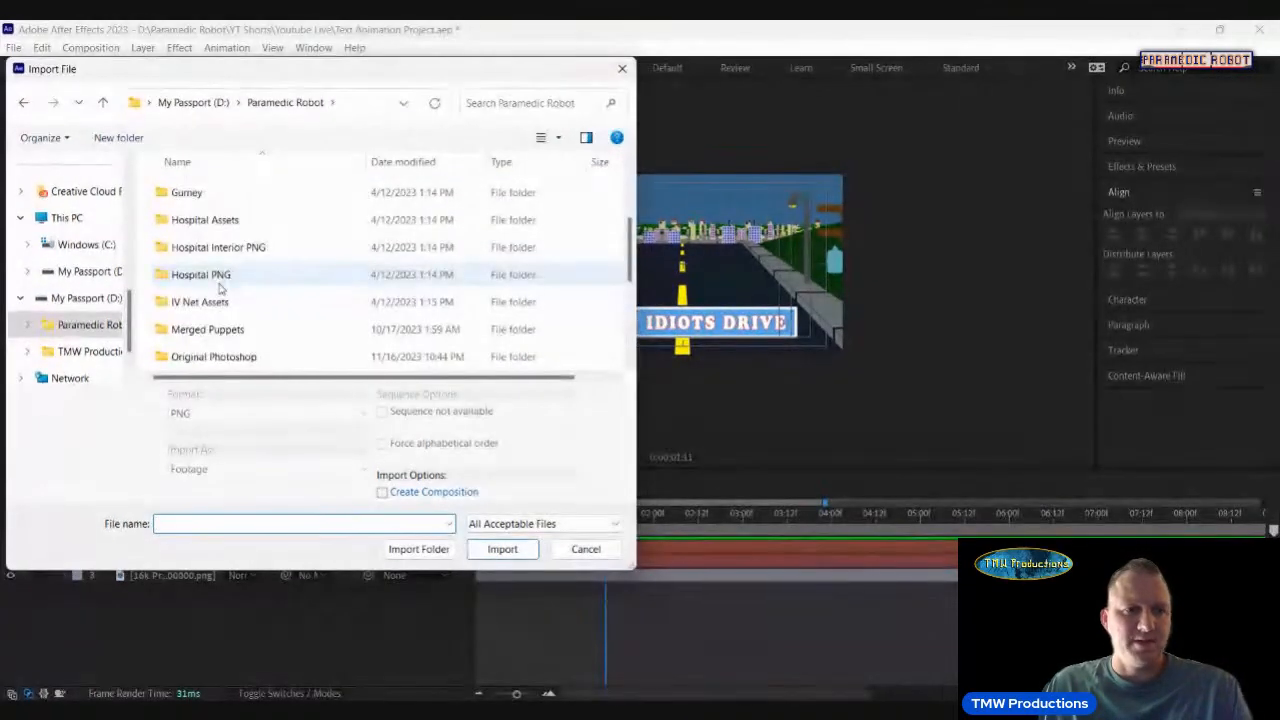
pyautogui.scroll(-1, 220, 289)
pyautogui.scroll(6, 220, 290)
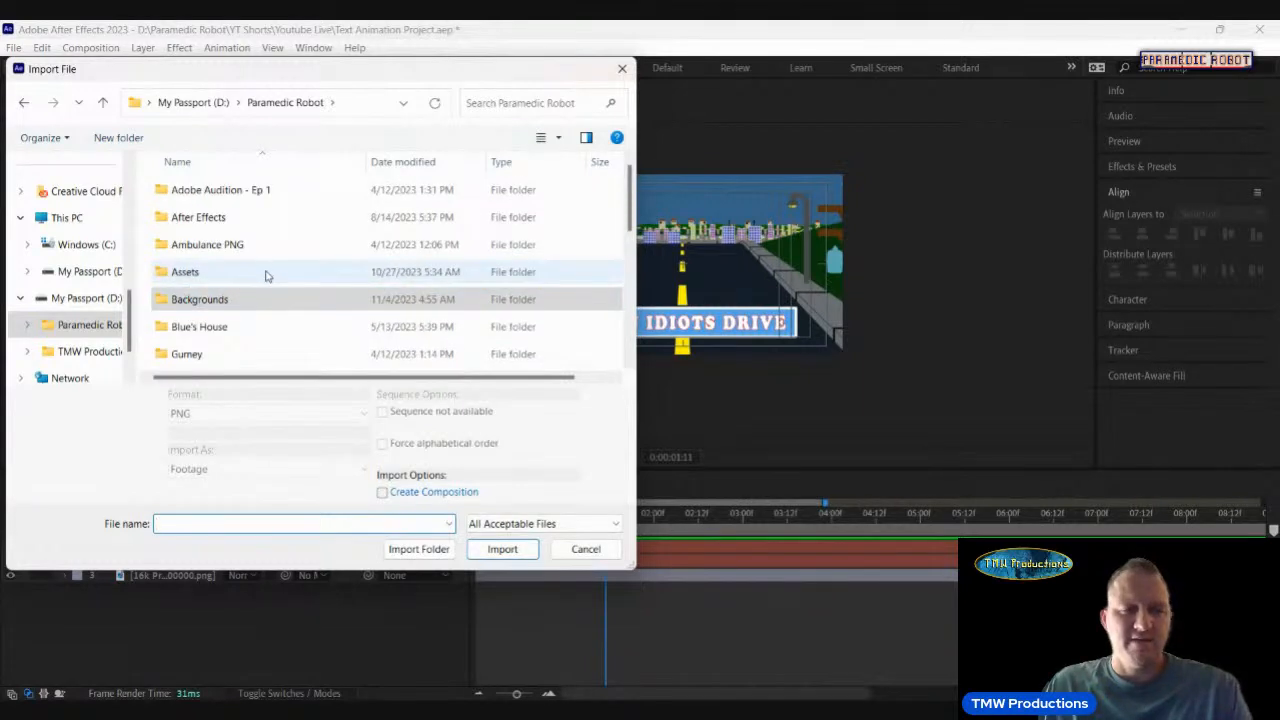
pyautogui.scroll(-2, 220, 285)
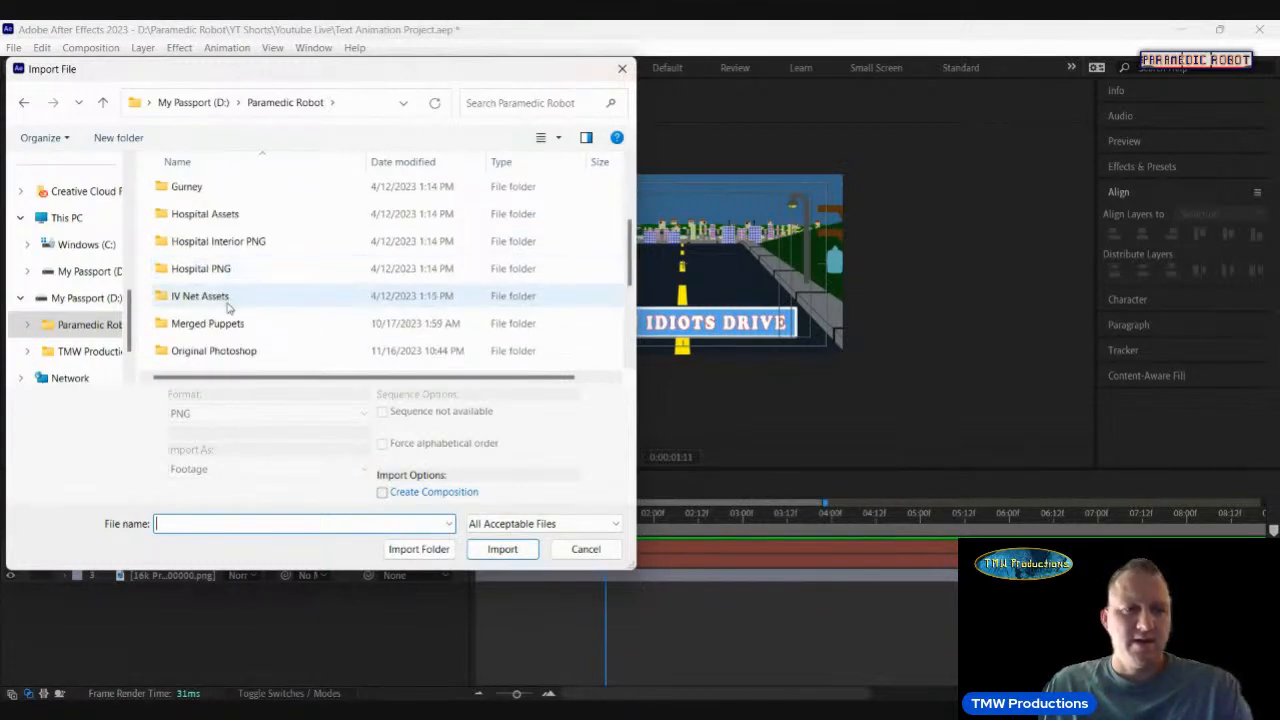
pyautogui.scroll(2, 230, 293)
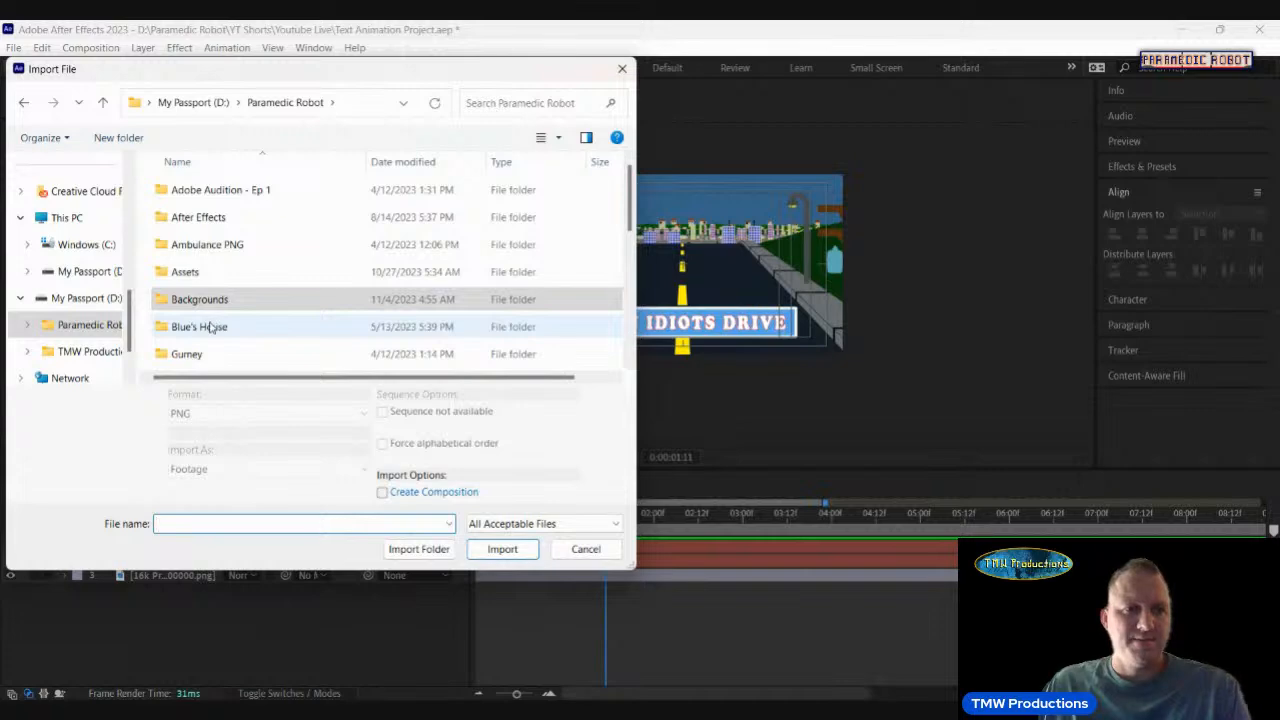
pyautogui.doubleClick(210, 327)
pyautogui.doubleClick(200, 217)
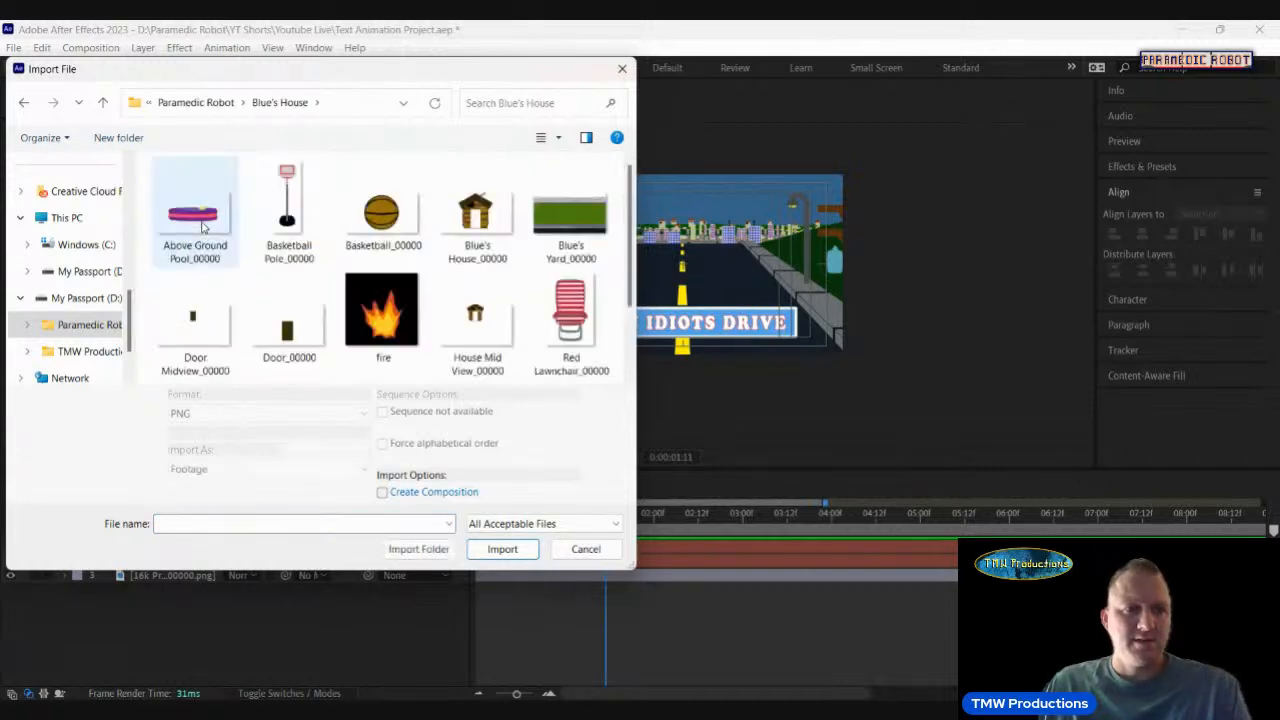
pyautogui.click(378, 314)
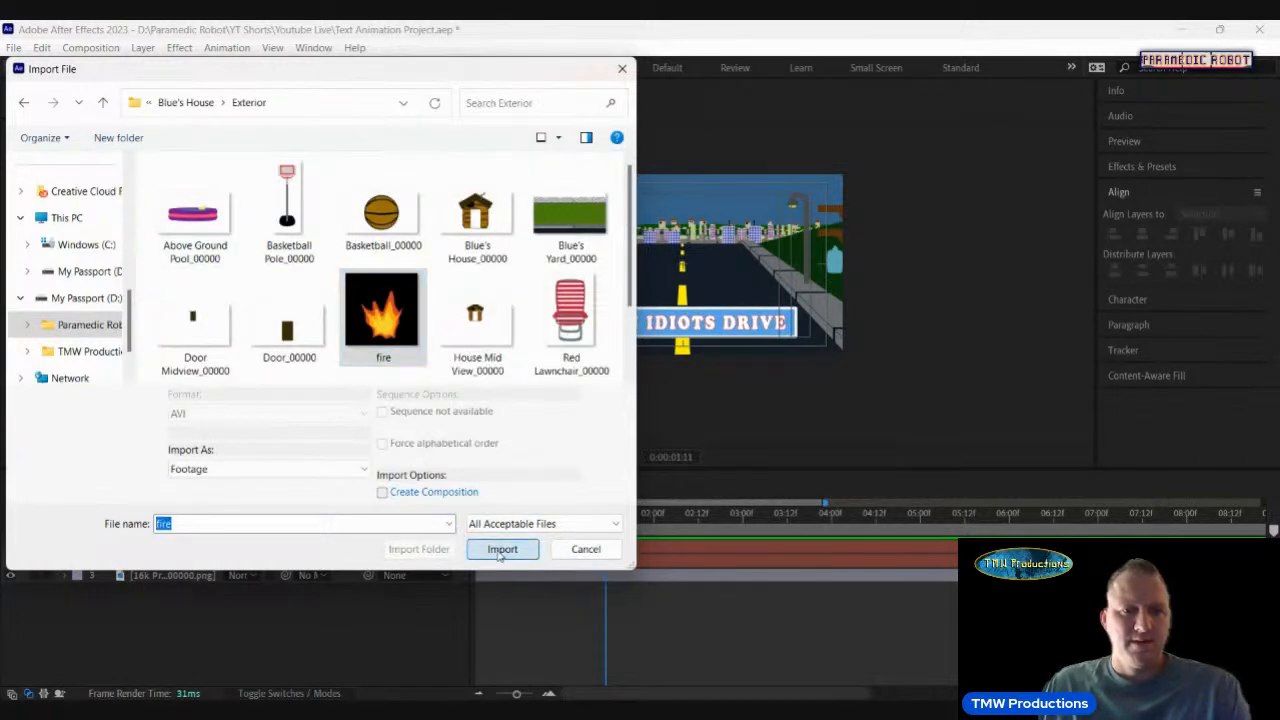
pyautogui.click(502, 548)
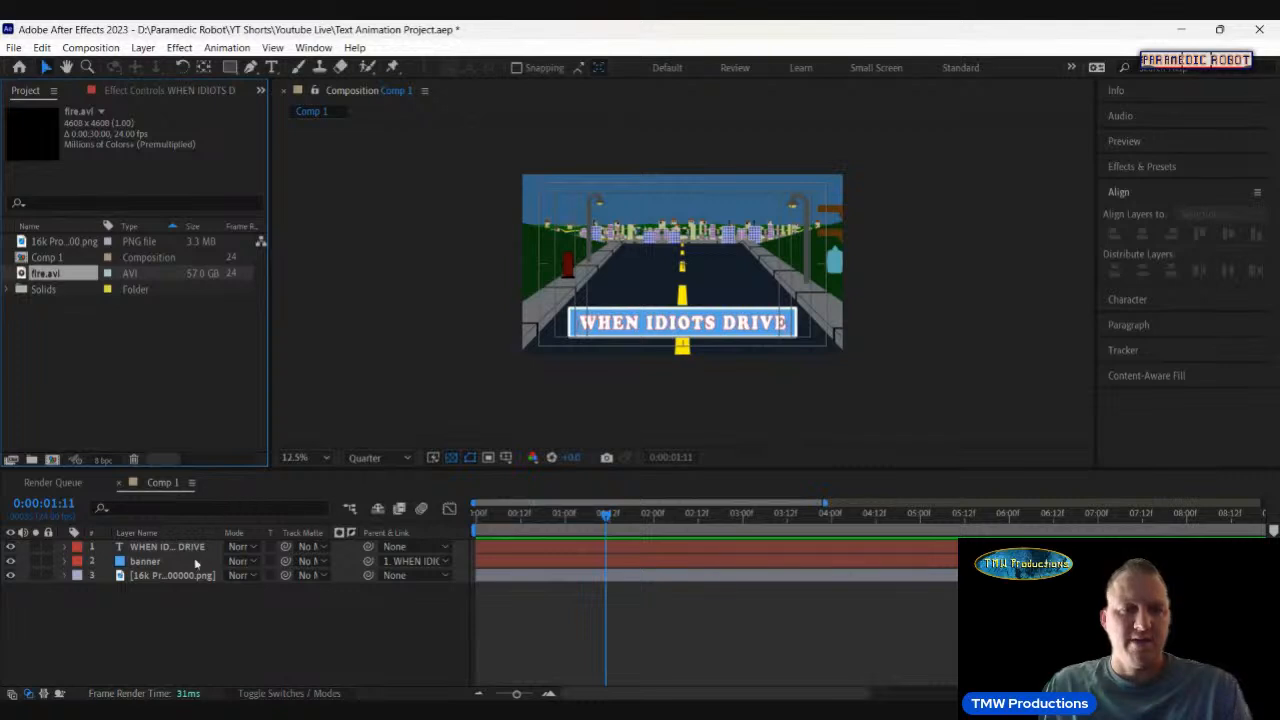
# Add fire.avi to Comp 1 as the top layer, scale it to 50% while soloed, and end the solo.
pyautogui.moveTo(137, 274); pyautogui.dragTo(37, 550)
pyautogui.click(35, 547)
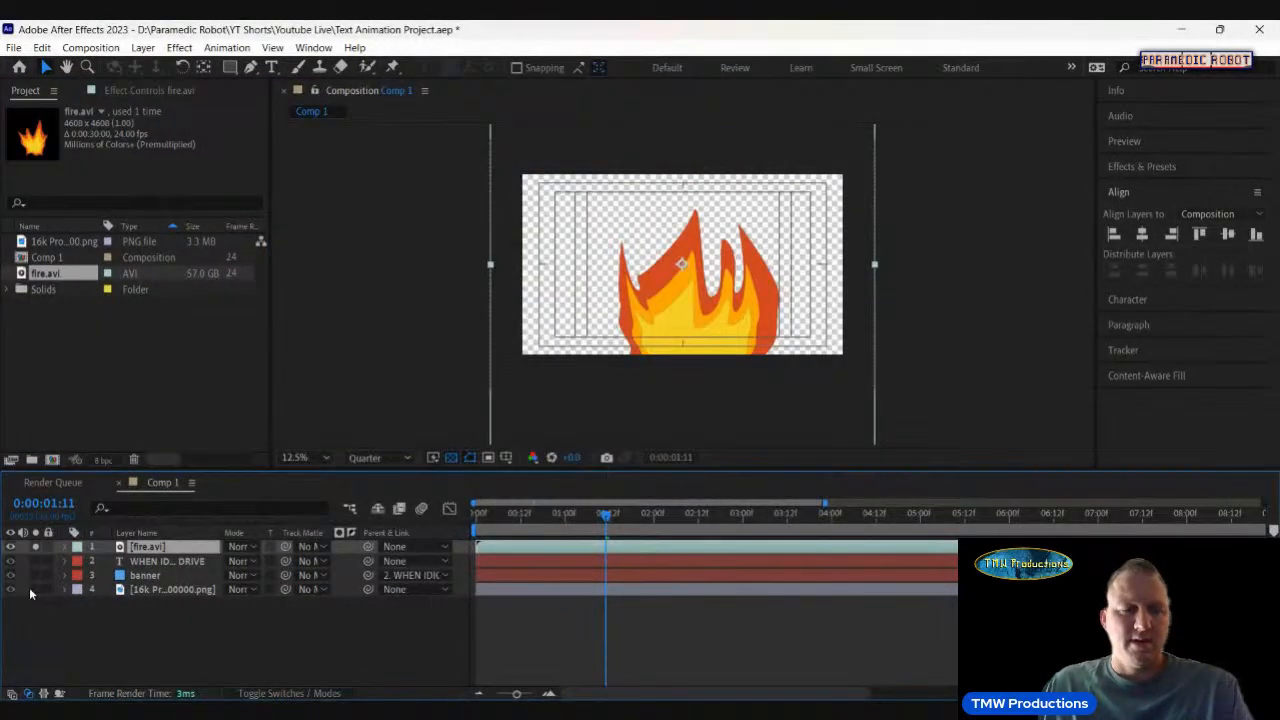
pyautogui.click(64, 547)
pyautogui.click(80, 566)
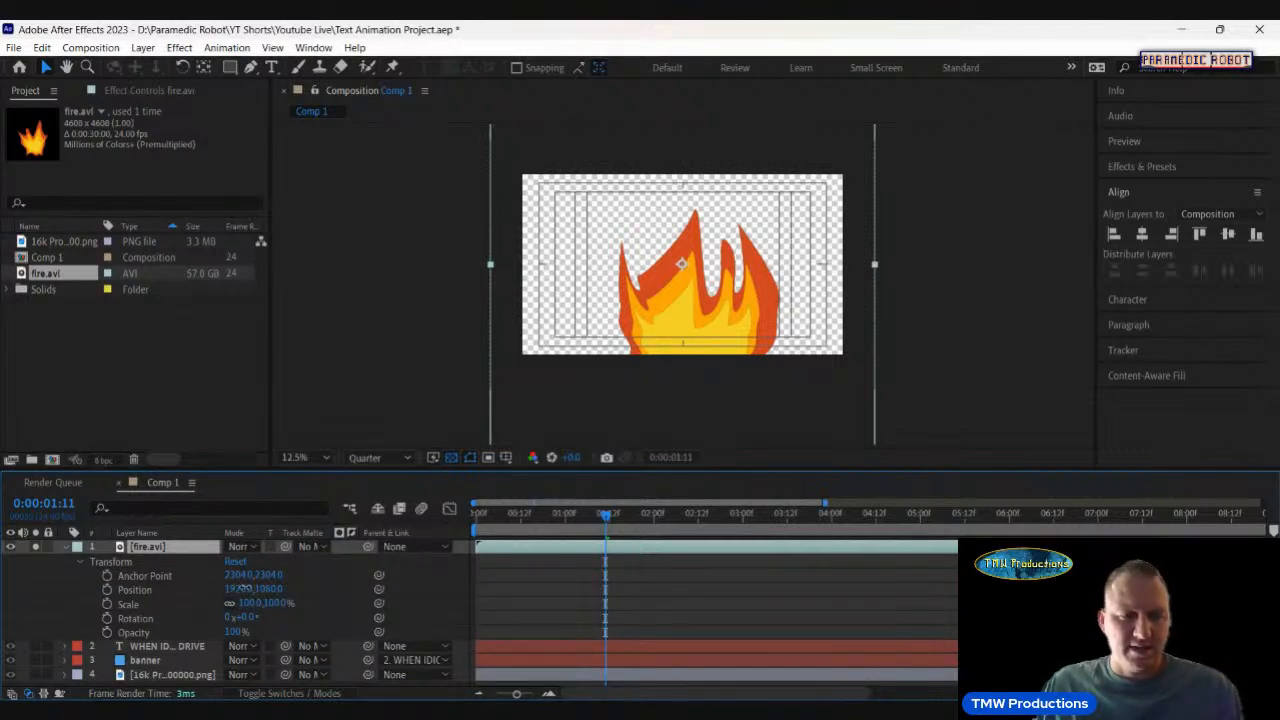
pyautogui.click(241, 589)
pyautogui.click(249, 603)
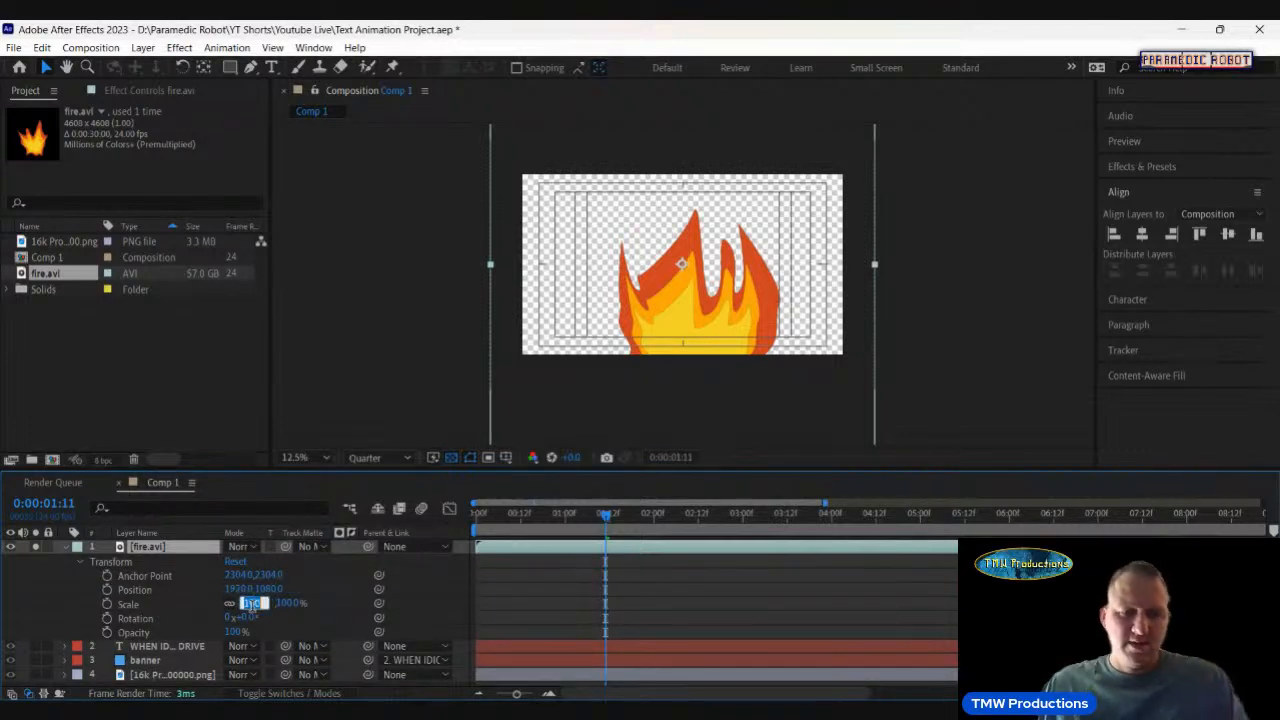
pyautogui.write('50')
pyautogui.press('Return')
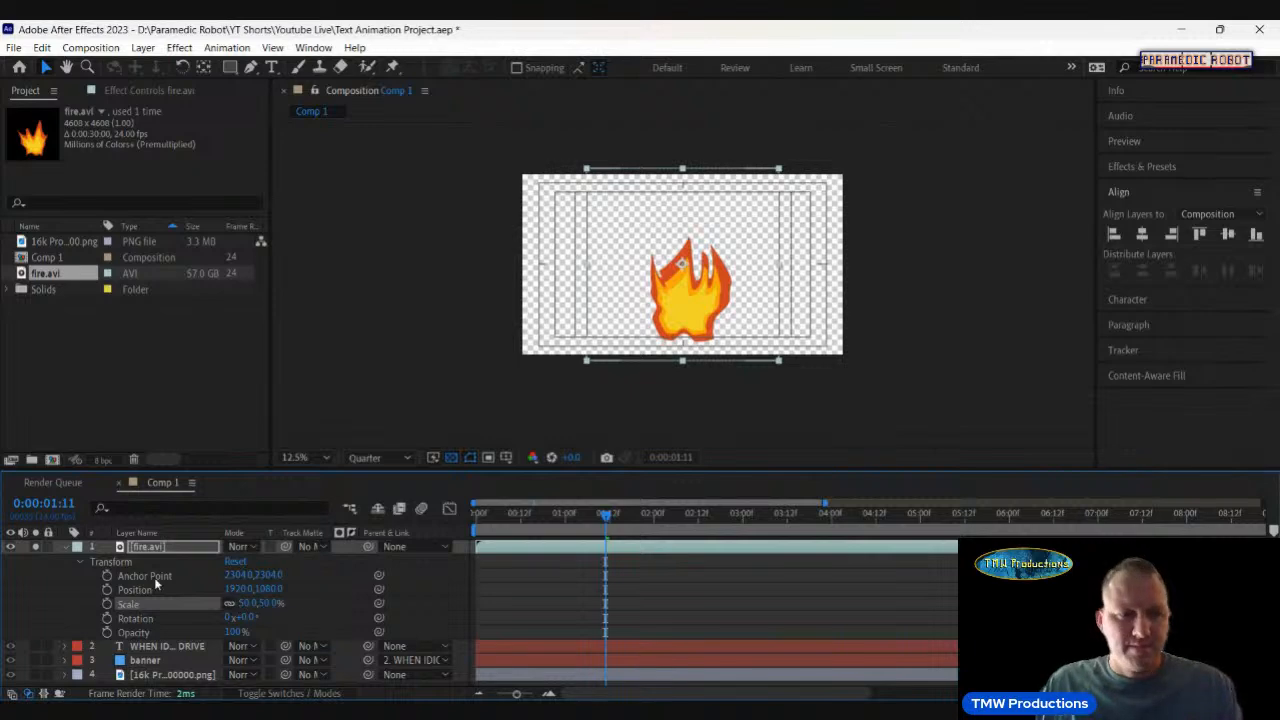
pyautogui.click(64, 549)
pyautogui.click(37, 548)
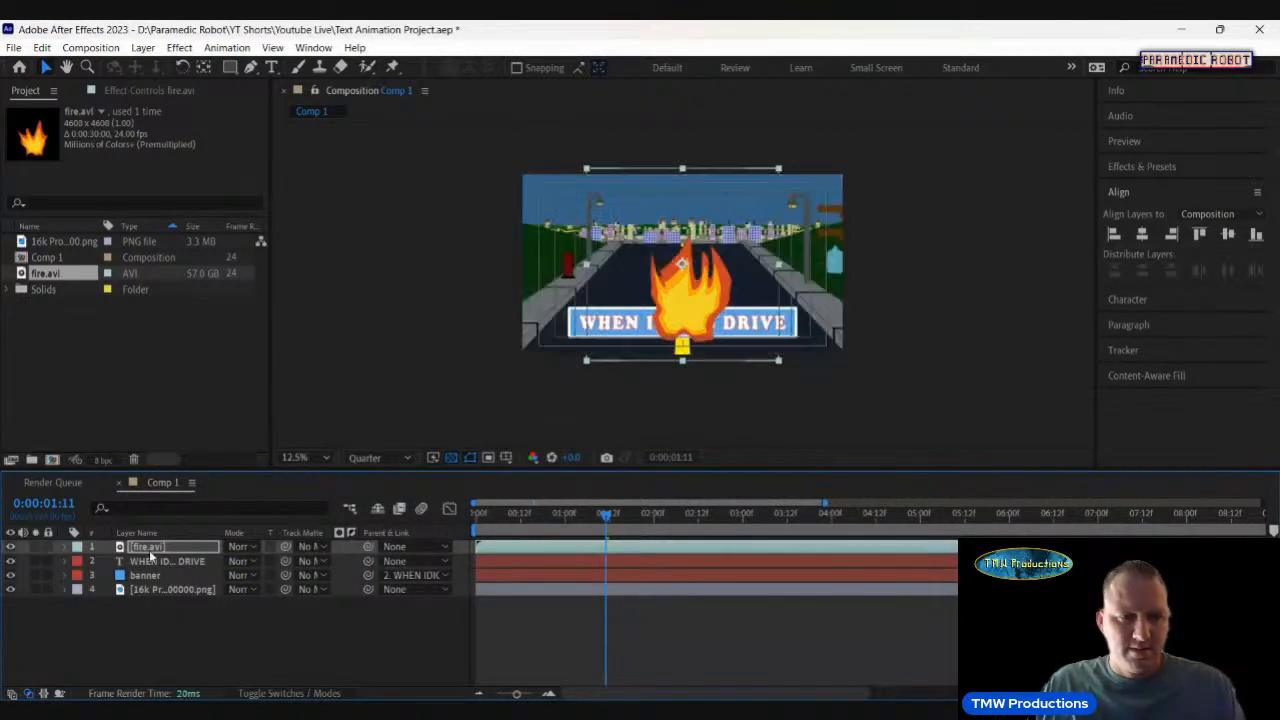
# Place the fire layer directly beneath the title layer and move it to about X 1843, Y 1329.
pyautogui.moveTo(165, 549); pyautogui.dragTo(160, 568)
pyautogui.click(65, 561)
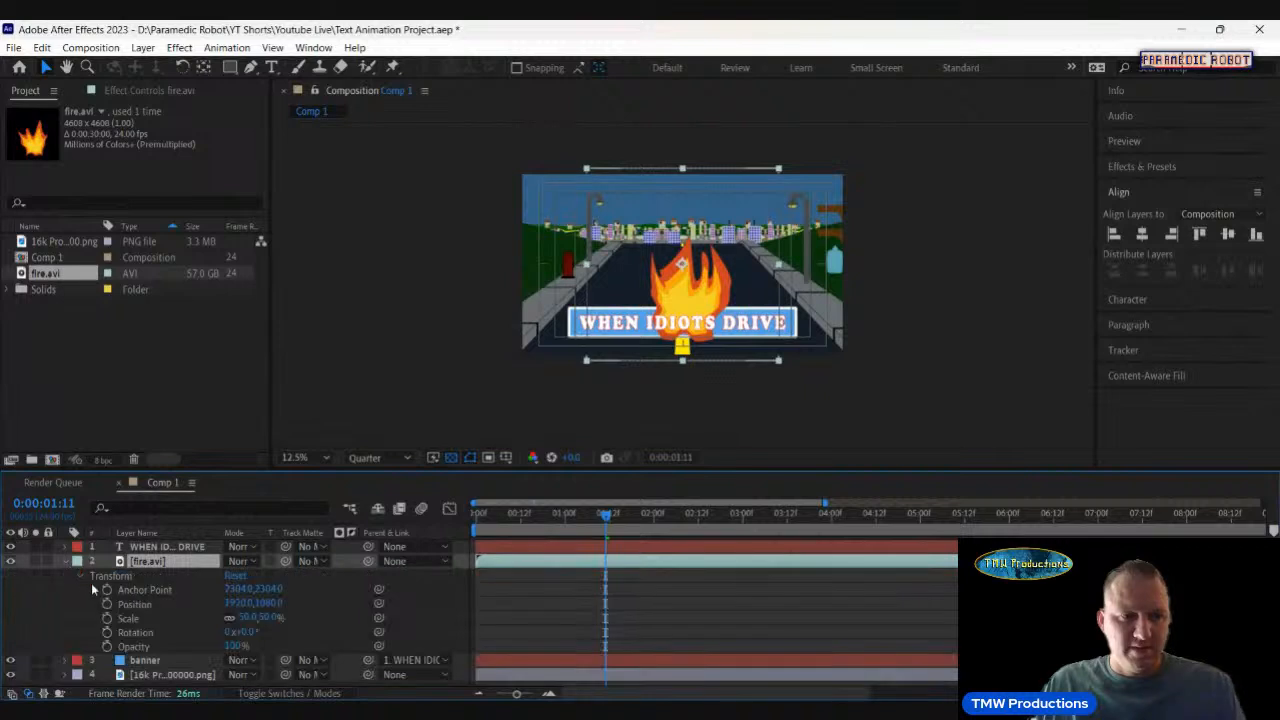
pyautogui.moveTo(278, 603); pyautogui.dragTo(509, 569)
pyautogui.moveTo(226, 603); pyautogui.dragTo(190, 604)
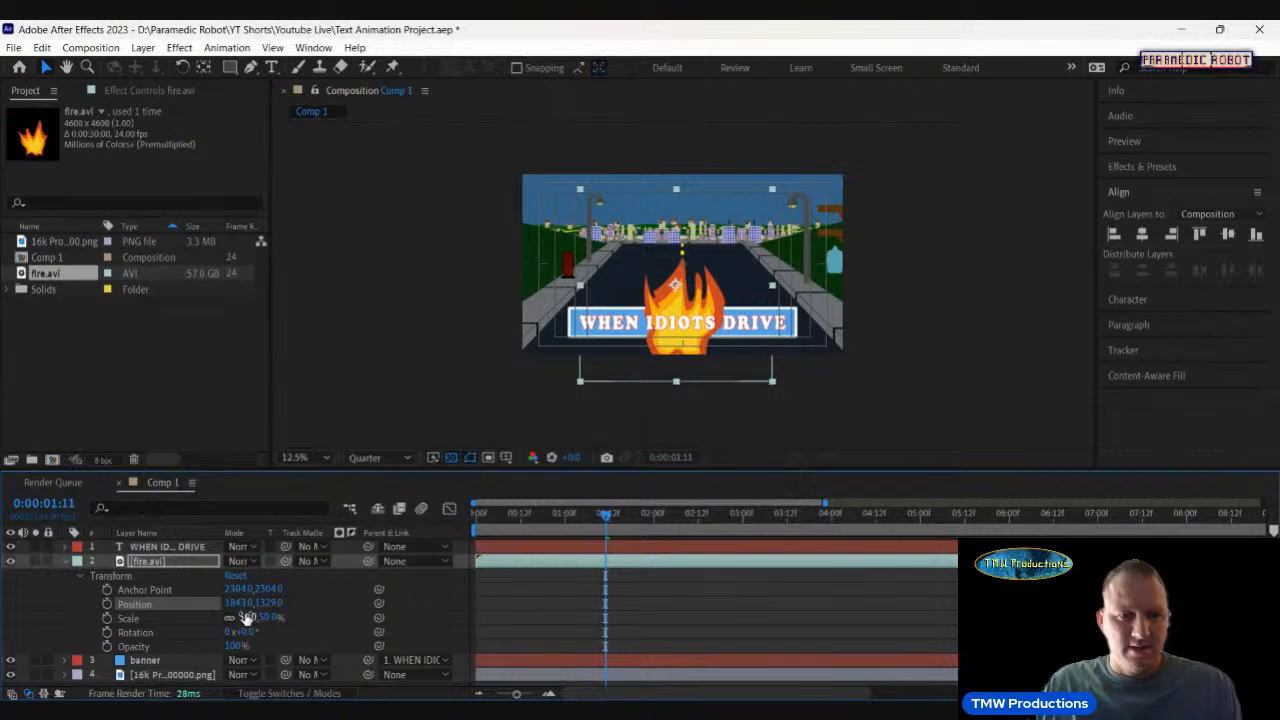
# Set the fire layer's scale to 25% and lower it behind the title to about Y 1554.
pyautogui.click(246, 618)
pyautogui.write('25')
pyautogui.press('Return')
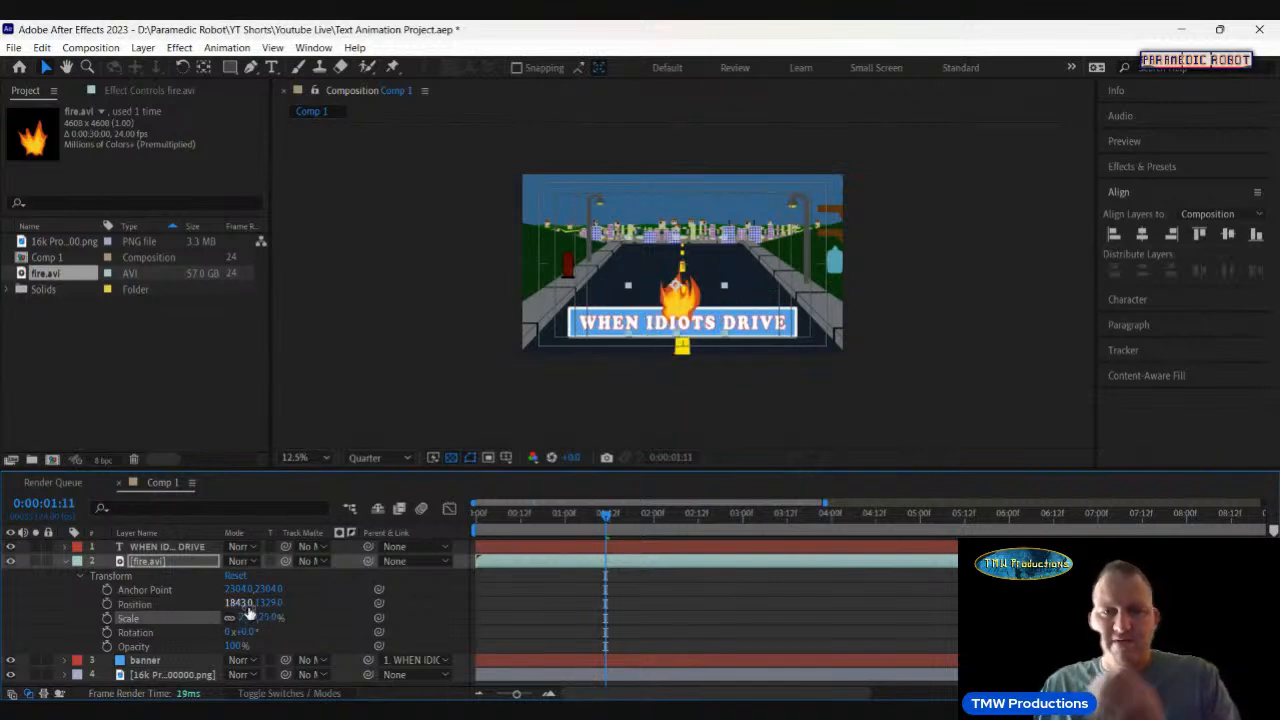
pyautogui.moveTo(269, 604); pyautogui.dragTo(481, 585)
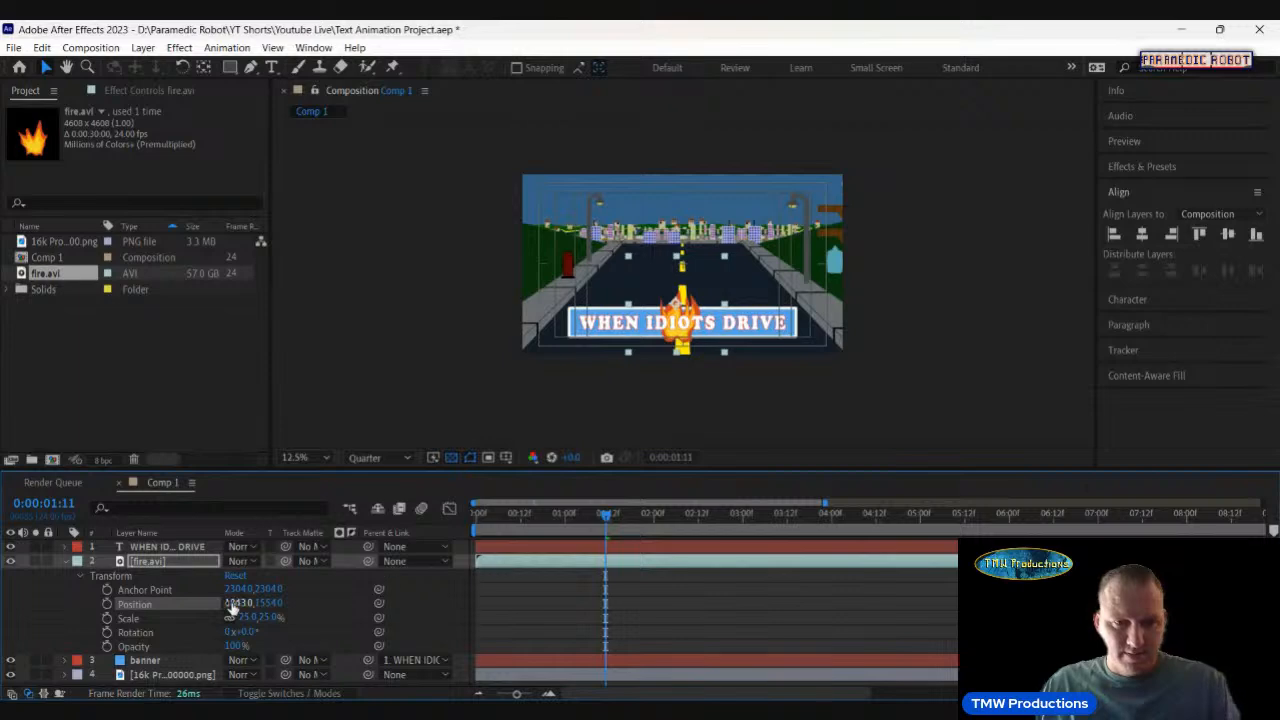
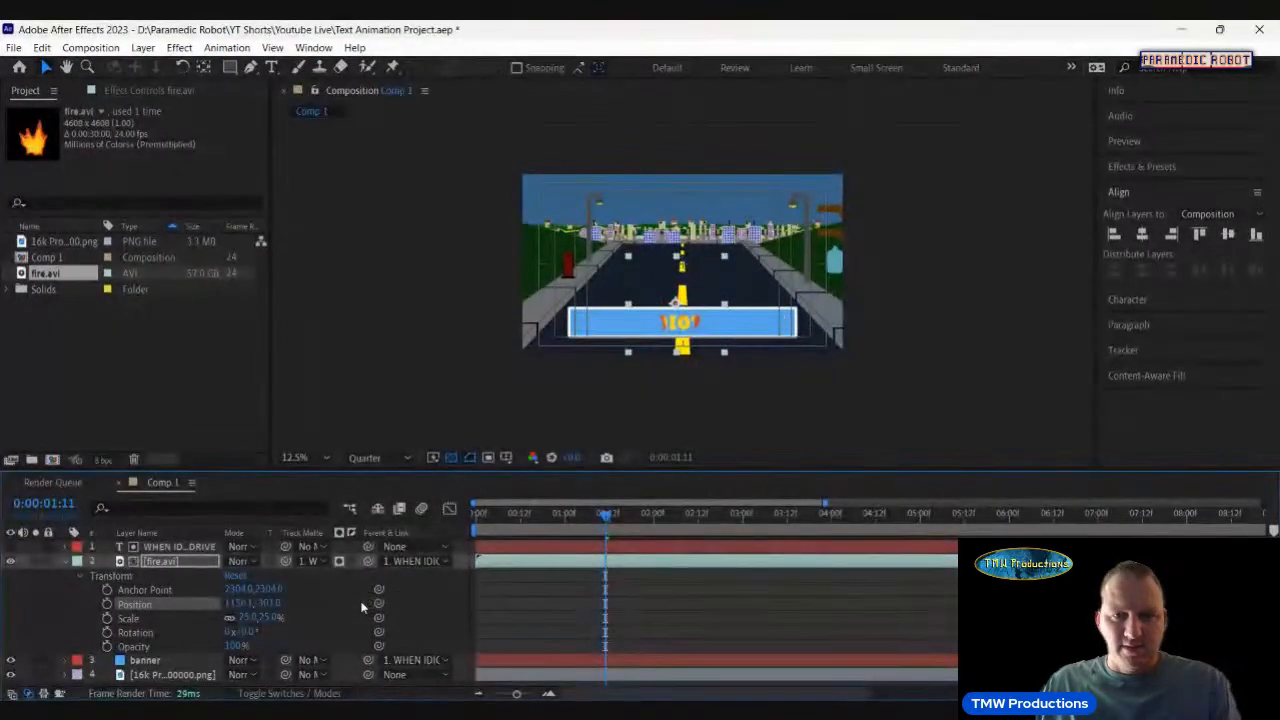
# Compare the title shown and hidden, and stretch only the fire layer's width to about 195%.
pyautogui.click(12, 559)
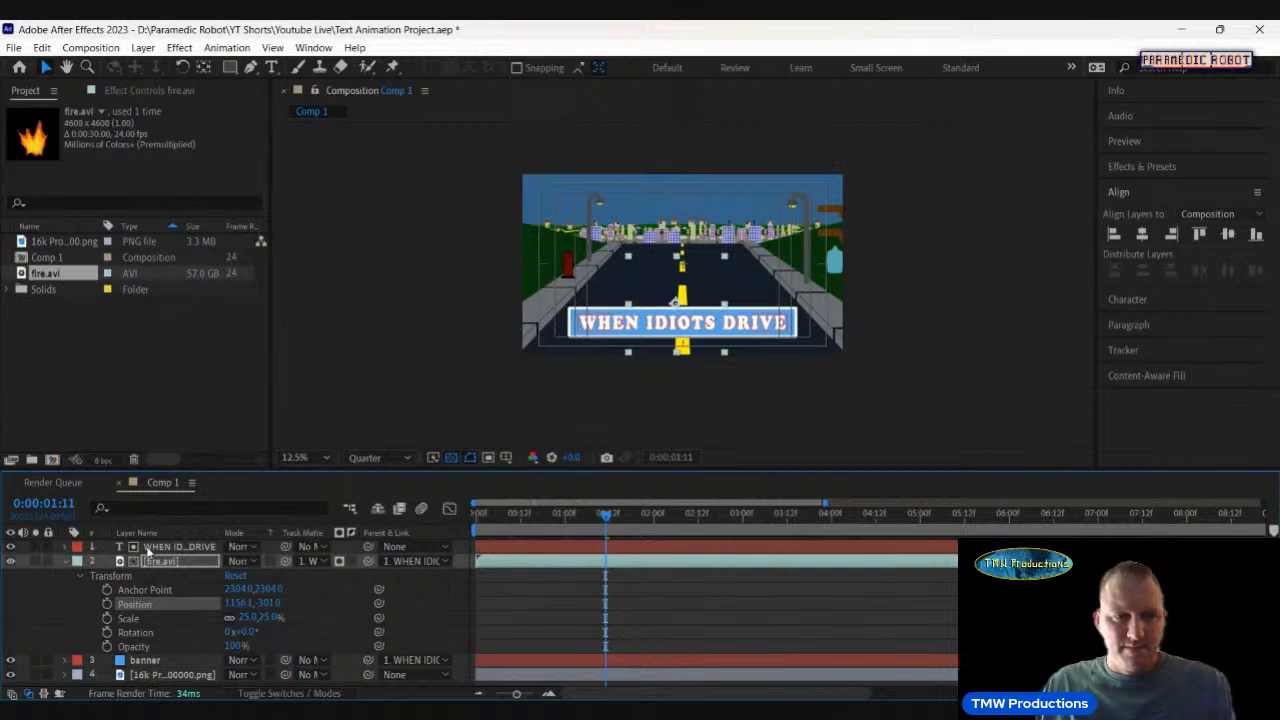
pyautogui.click(11, 547)
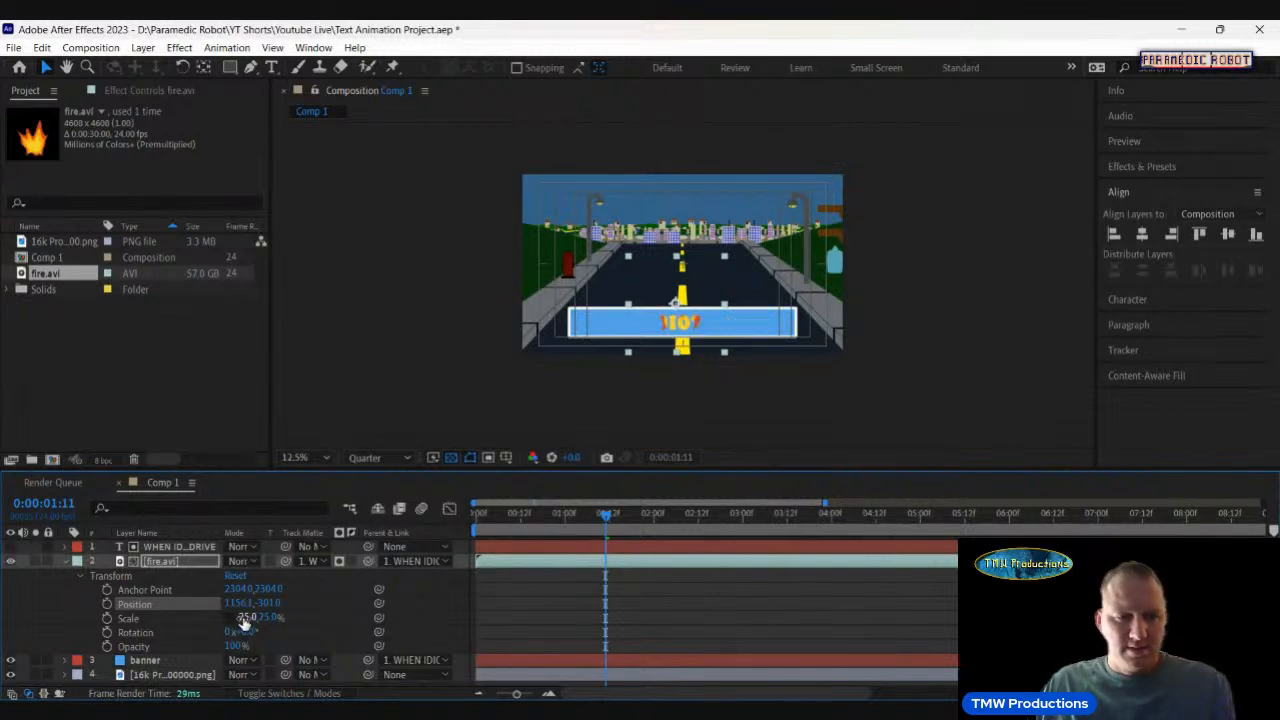
pyautogui.moveTo(244, 622); pyautogui.dragTo(336, 597)
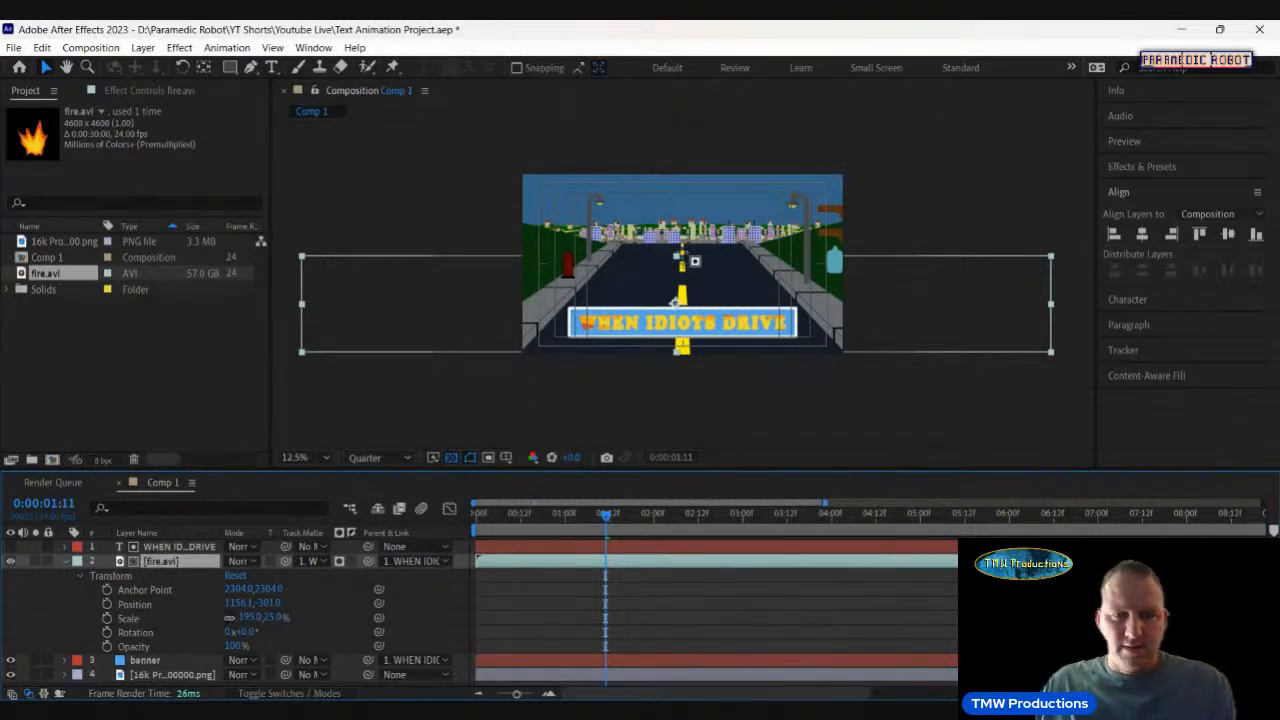
# Draw a rectangular mask around the banner area on the fire layer.
pyautogui.press('q')
pyautogui.moveTo(567, 310); pyautogui.dragTo(800, 341)
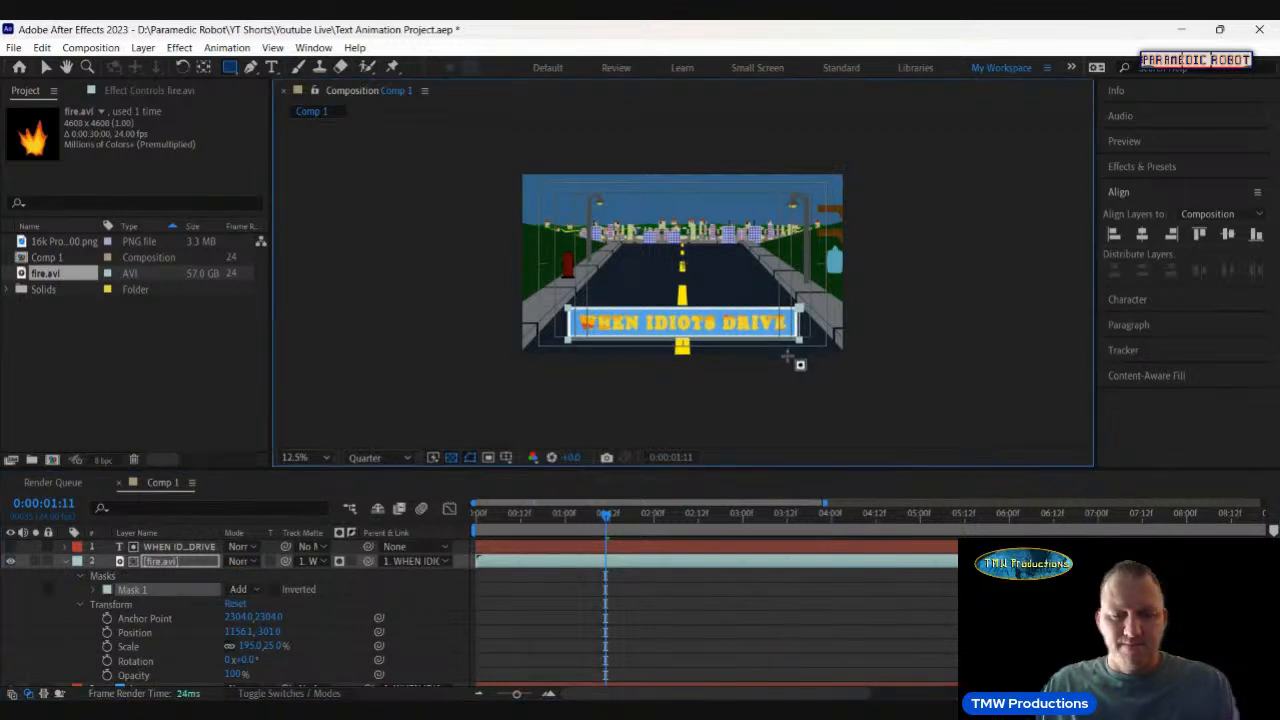
pyautogui.press('v')
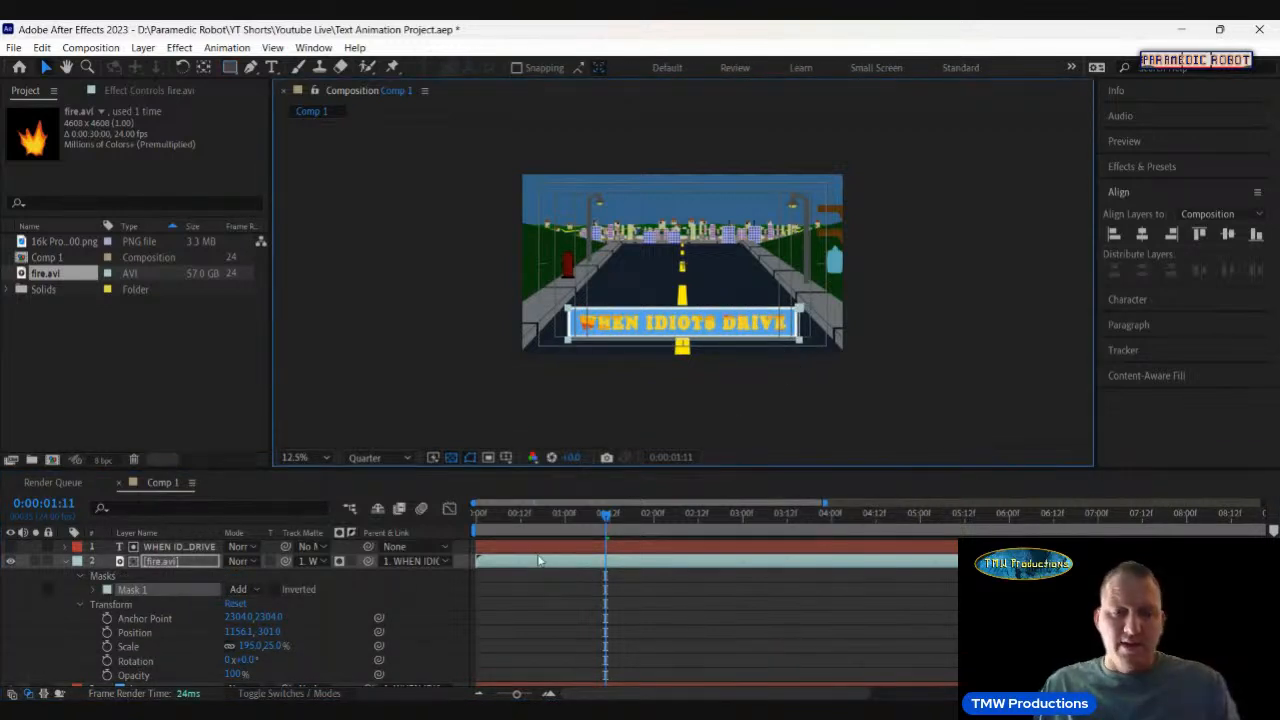
# Collapse the fire layer and inspect the fire-filled title's slide-in at 0:00:00:00, 0:00:00:19 and 0:00:01:01.
pyautogui.click(477, 527)
pyautogui.click(474, 527)
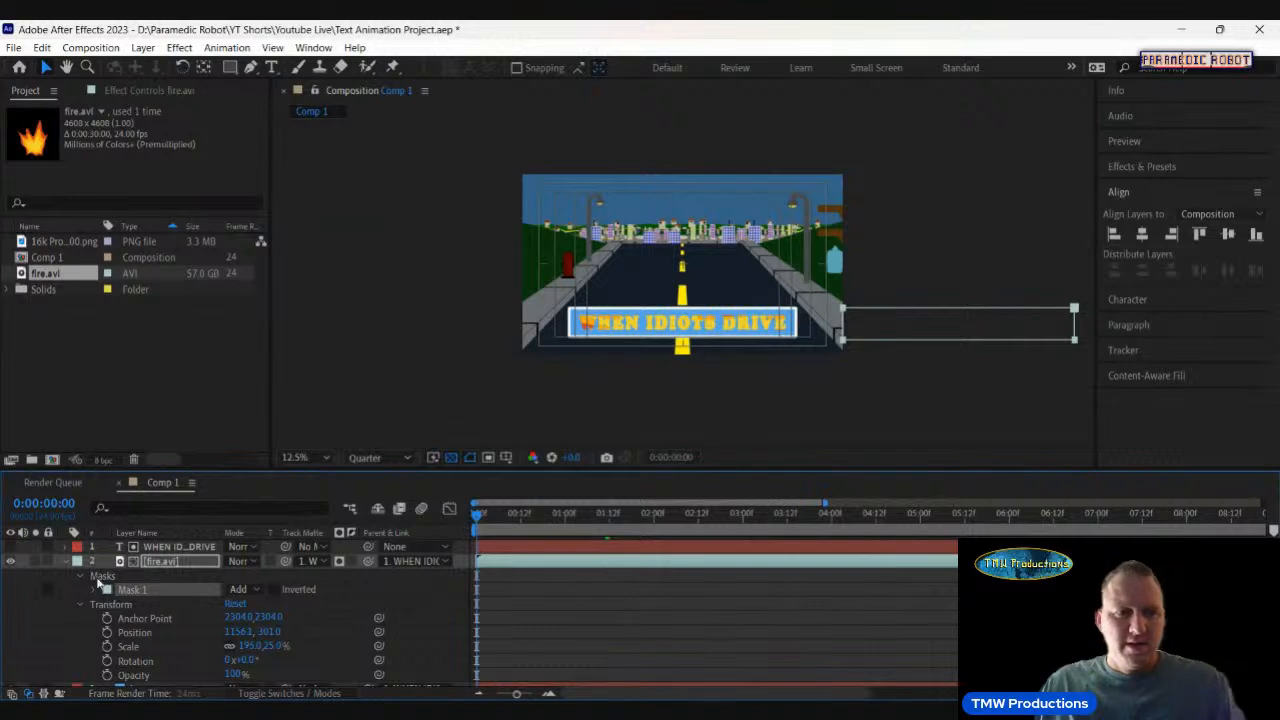
pyautogui.click(62, 563)
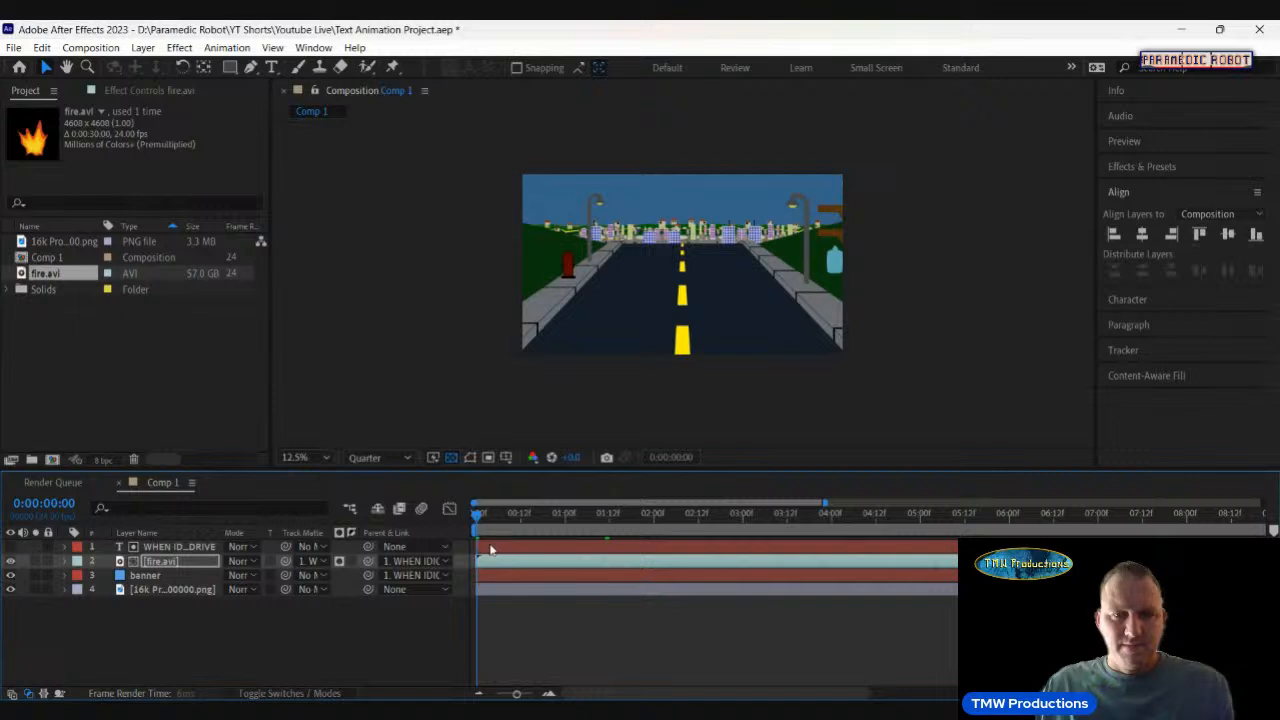
pyautogui.click(546, 527)
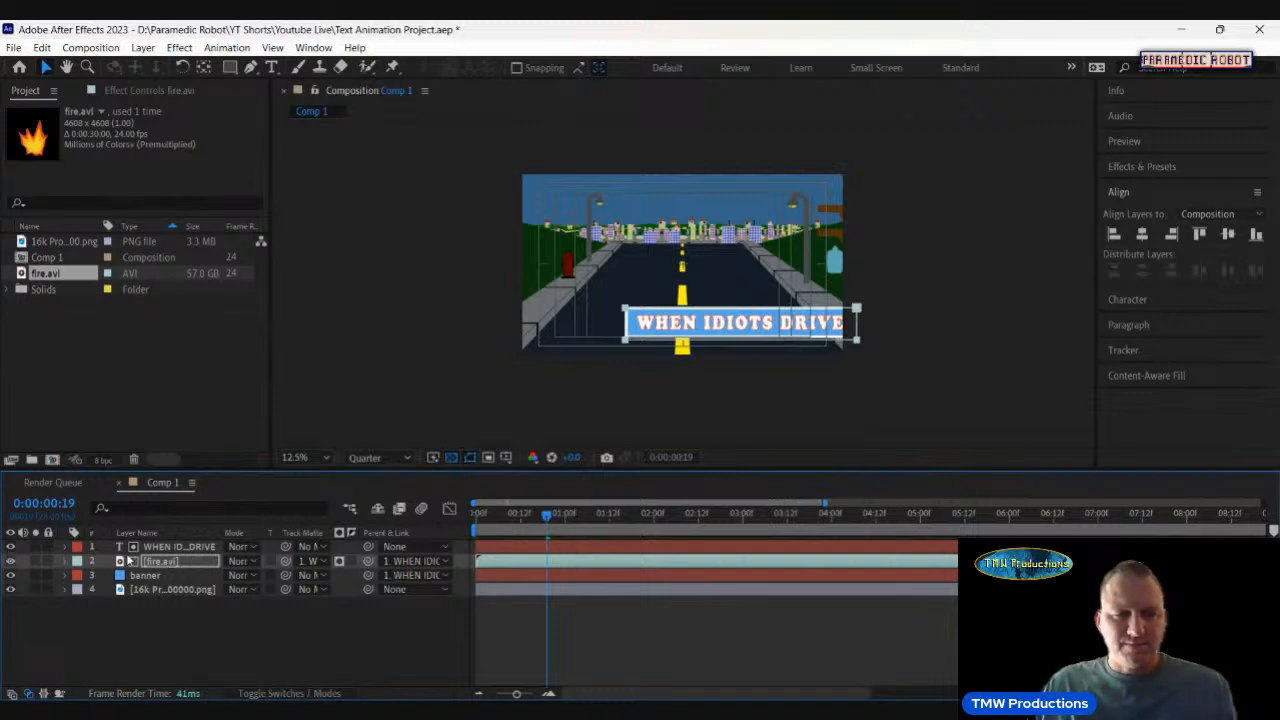
pyautogui.click(11, 560)
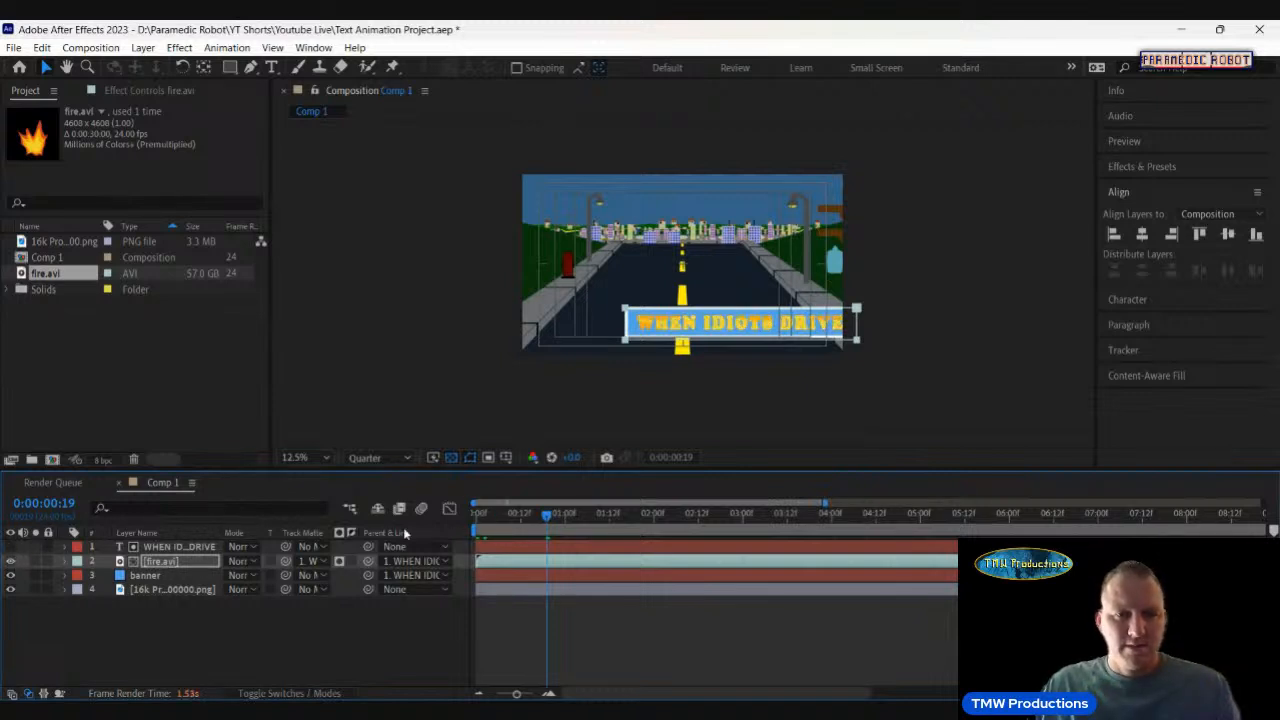
pyautogui.click(570, 526)
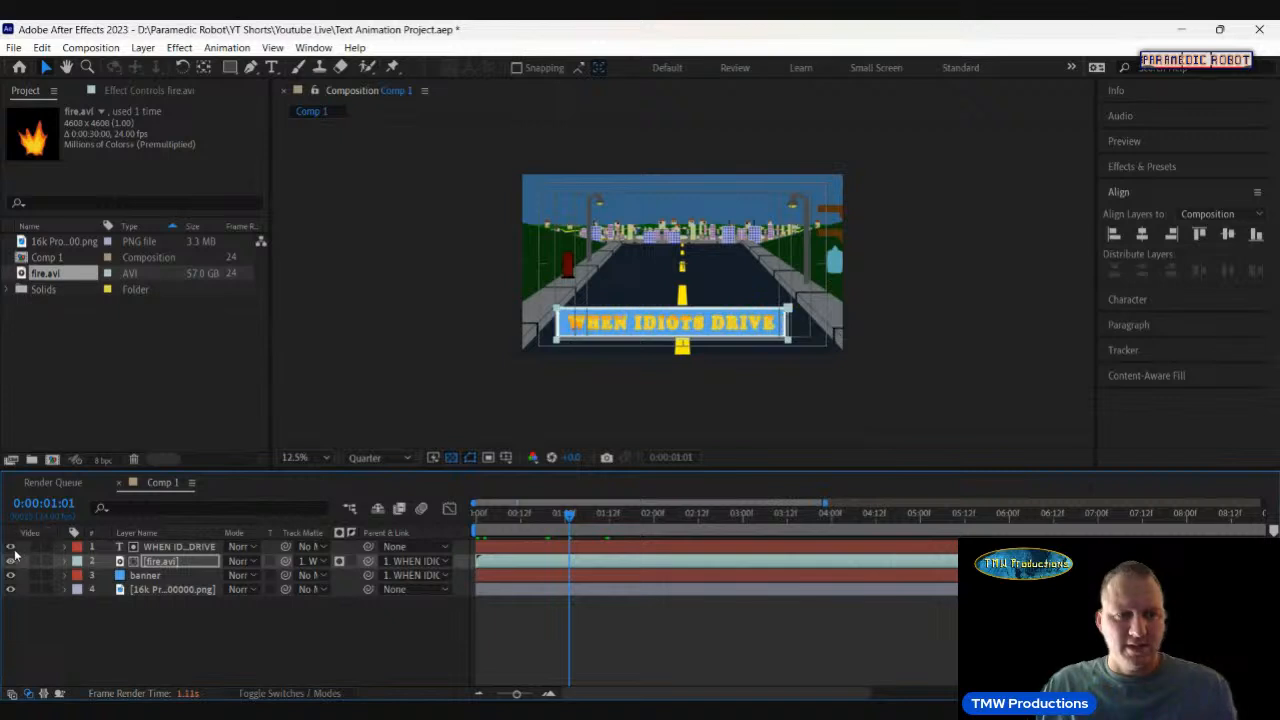
# Delete all Position keyframes of the title layer and centre it horizontally in the composition.
pyautogui.click(66, 549)
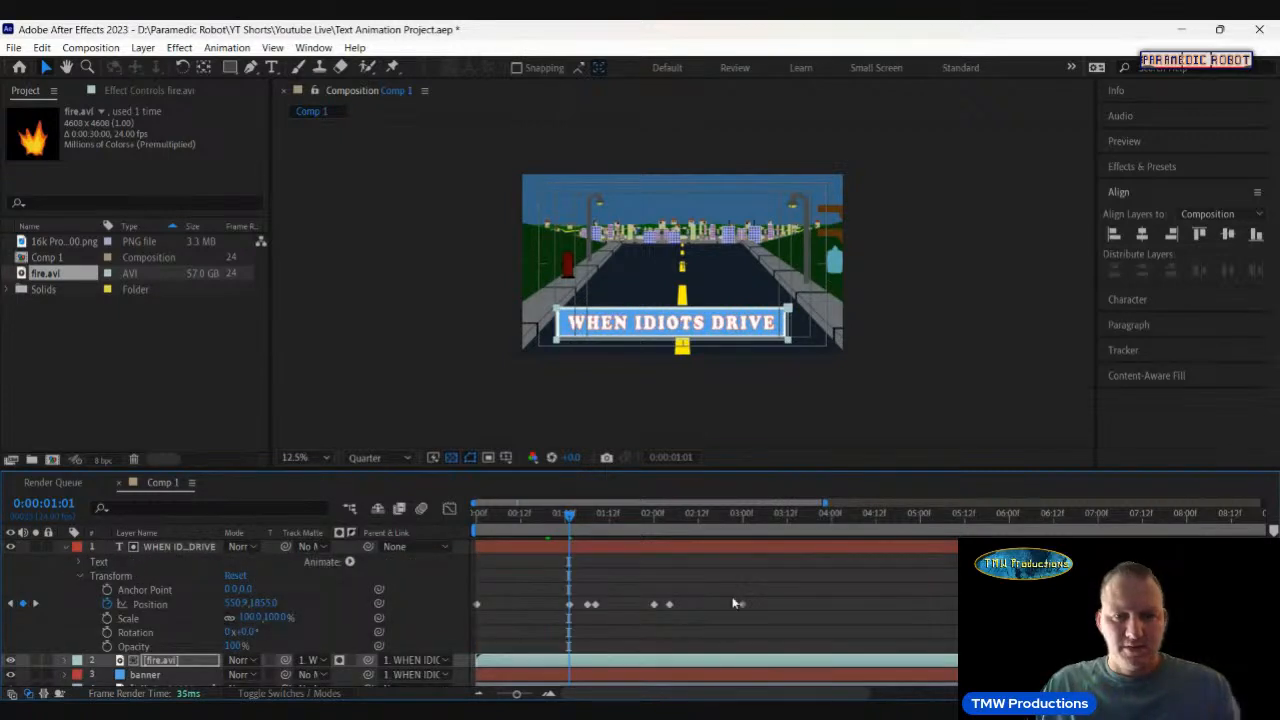
pyautogui.moveTo(763, 586); pyautogui.dragTo(470, 615)
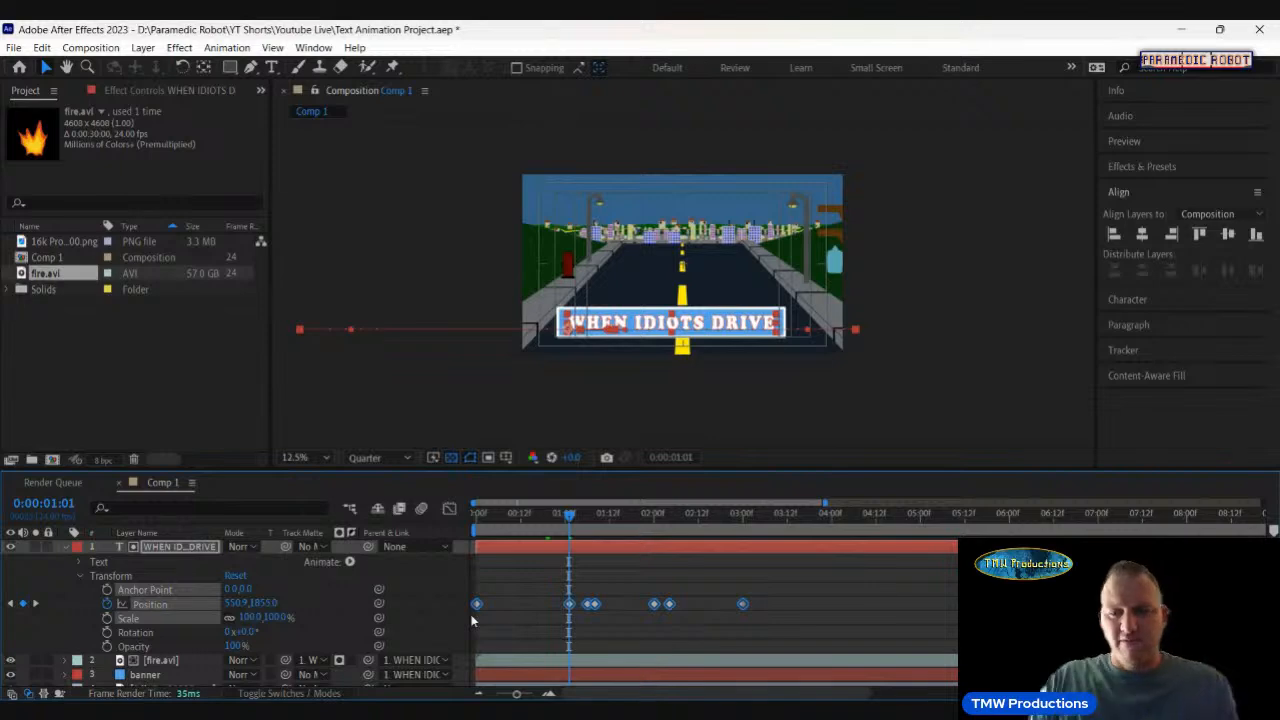
pyautogui.press('Delete')
pyautogui.click(166, 543)
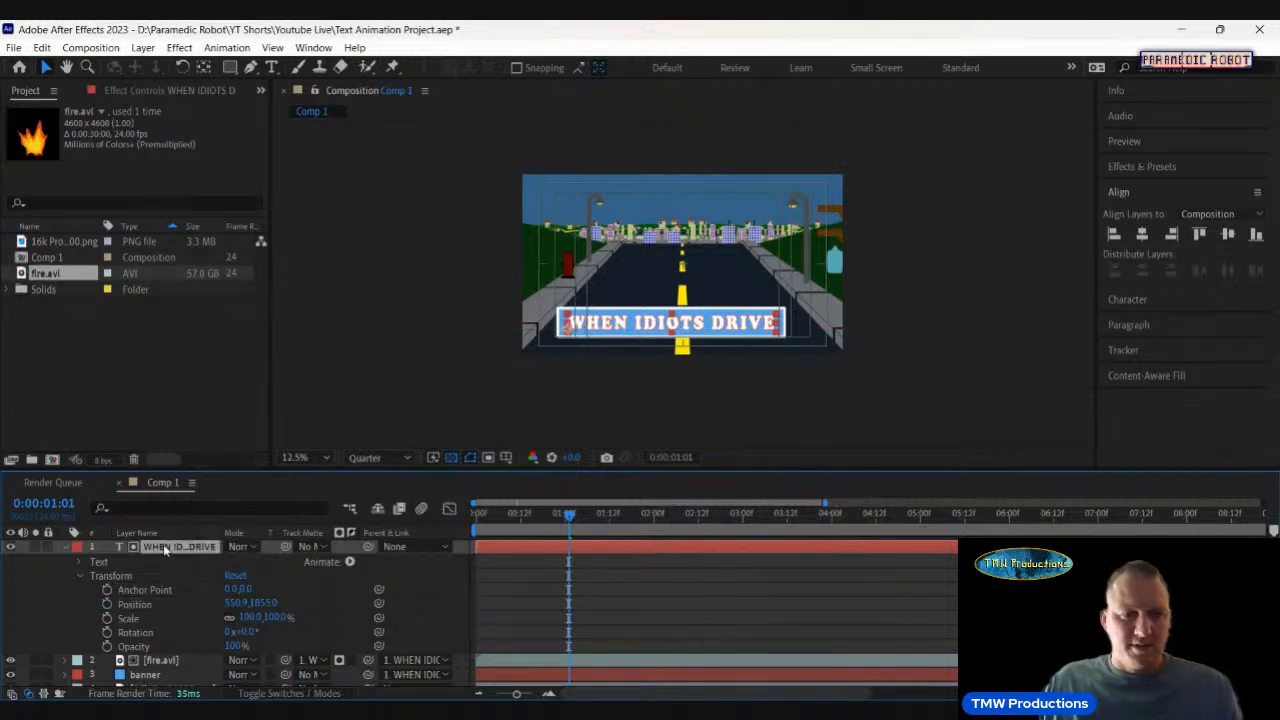
pyautogui.click(1141, 234)
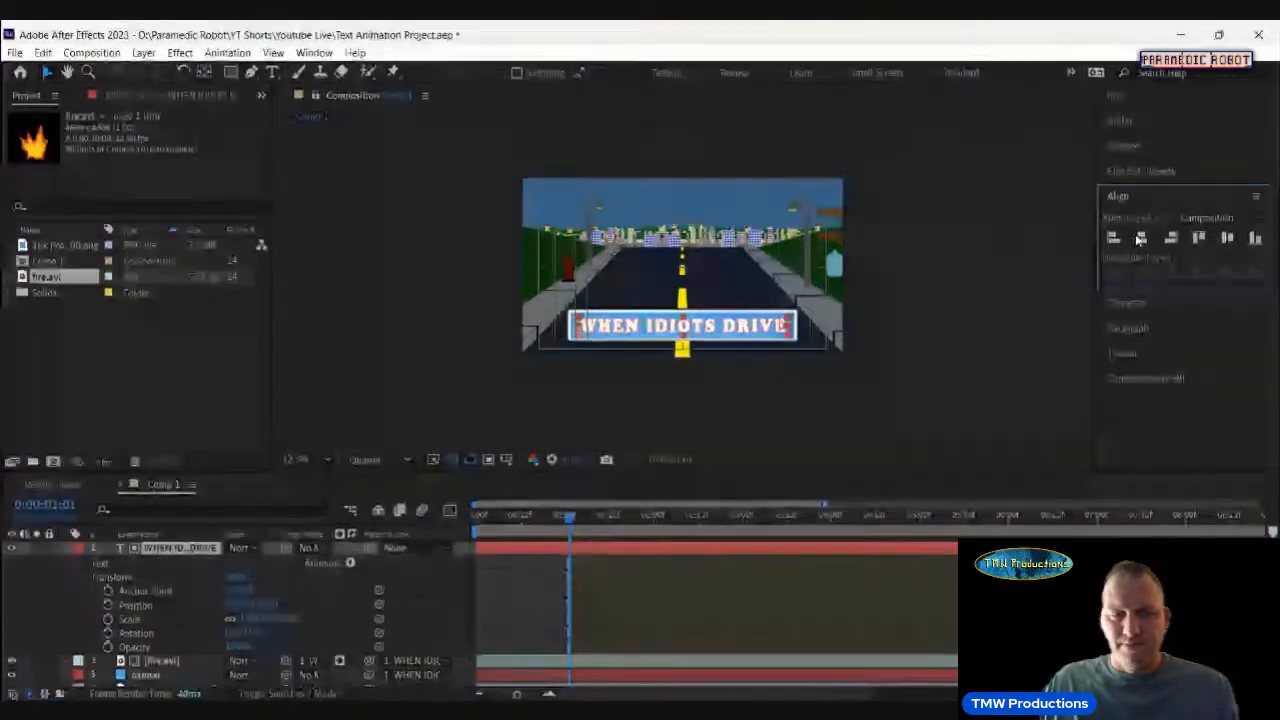
# Collapse and hide the title layer, preview the fire-filled text from 0:00:00:00, and zoom the timeline in to single frames.
pyautogui.click(62, 547)
pyautogui.click(12, 547)
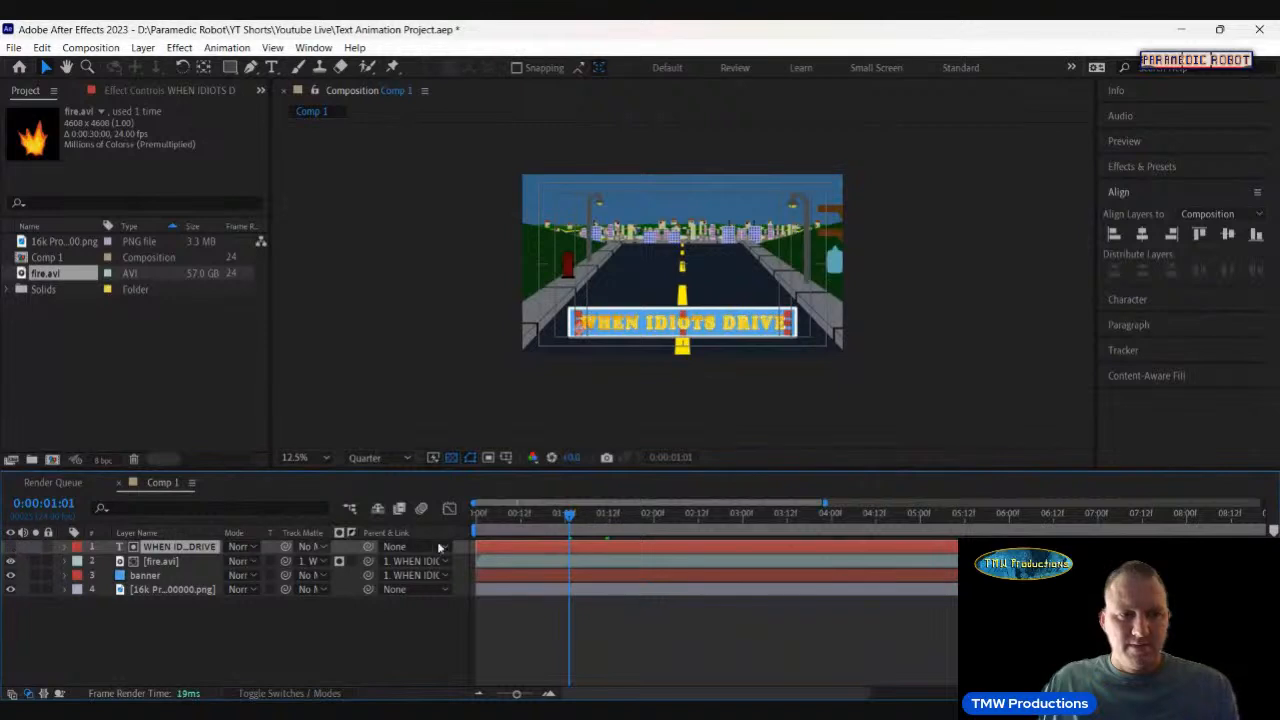
pyautogui.moveTo(607, 516); pyautogui.dragTo(446, 545)
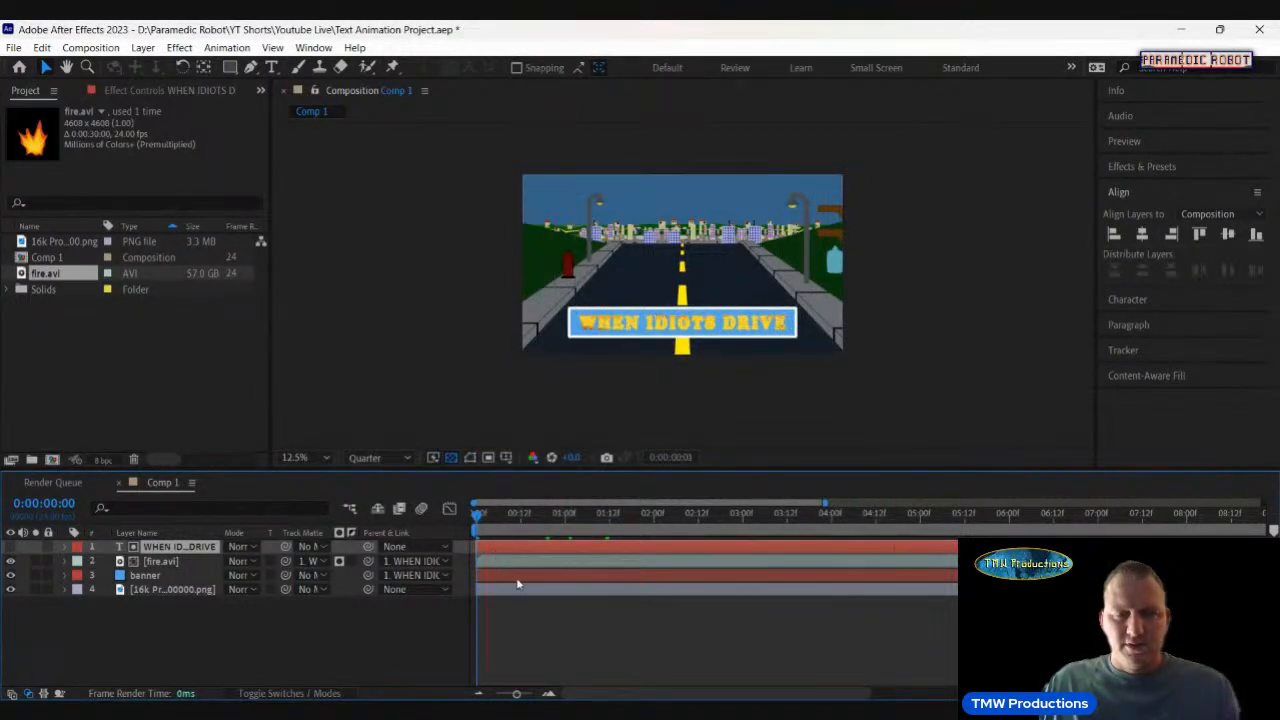
pyautogui.press('space')
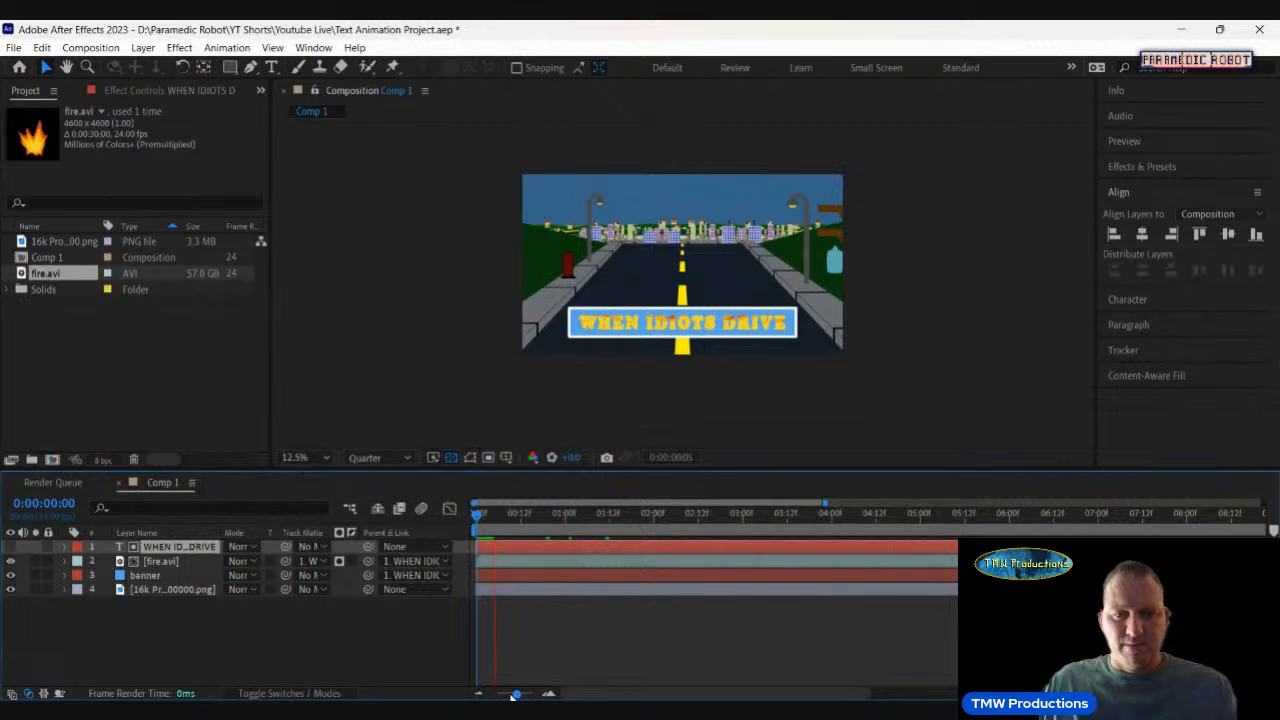
pyautogui.moveTo(513, 695); pyautogui.dragTo(530, 695)
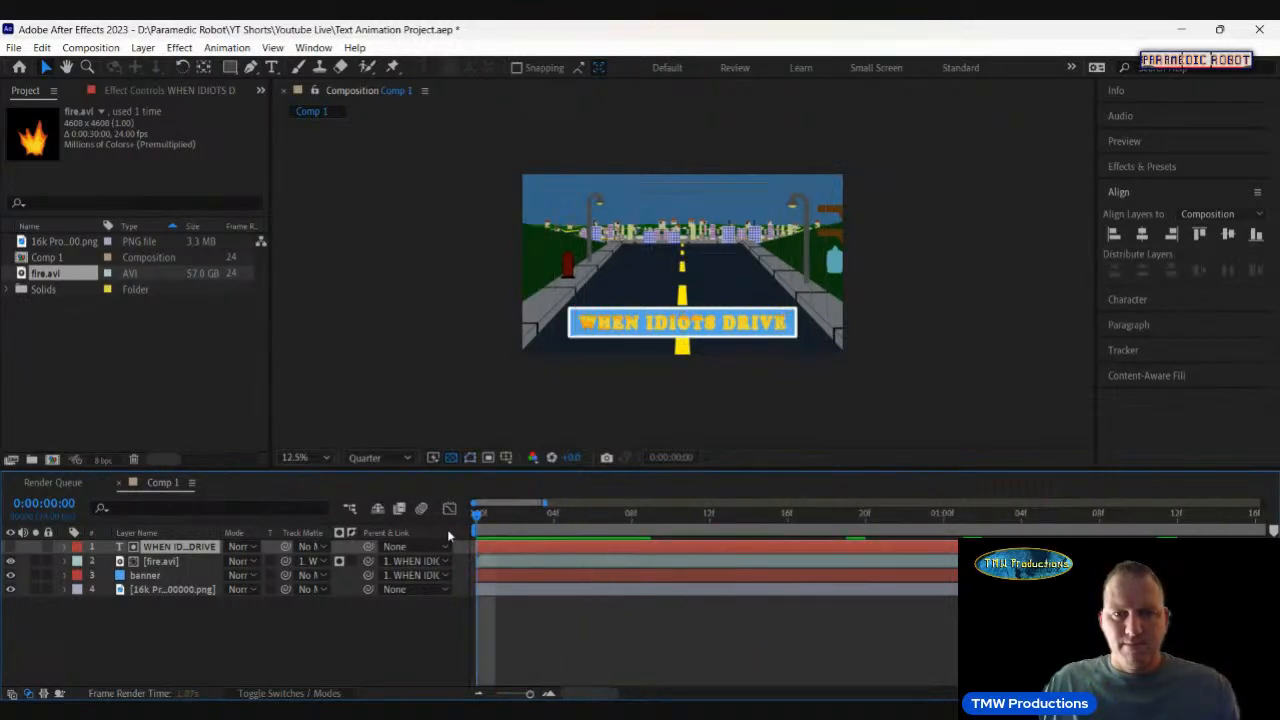
# Preview the fire-filled title animation, scrub its opening frames, and return the current time to 0:00:00:00.
pyautogui.press('space')
pyautogui.moveTo(496, 516); pyautogui.dragTo(465, 528)
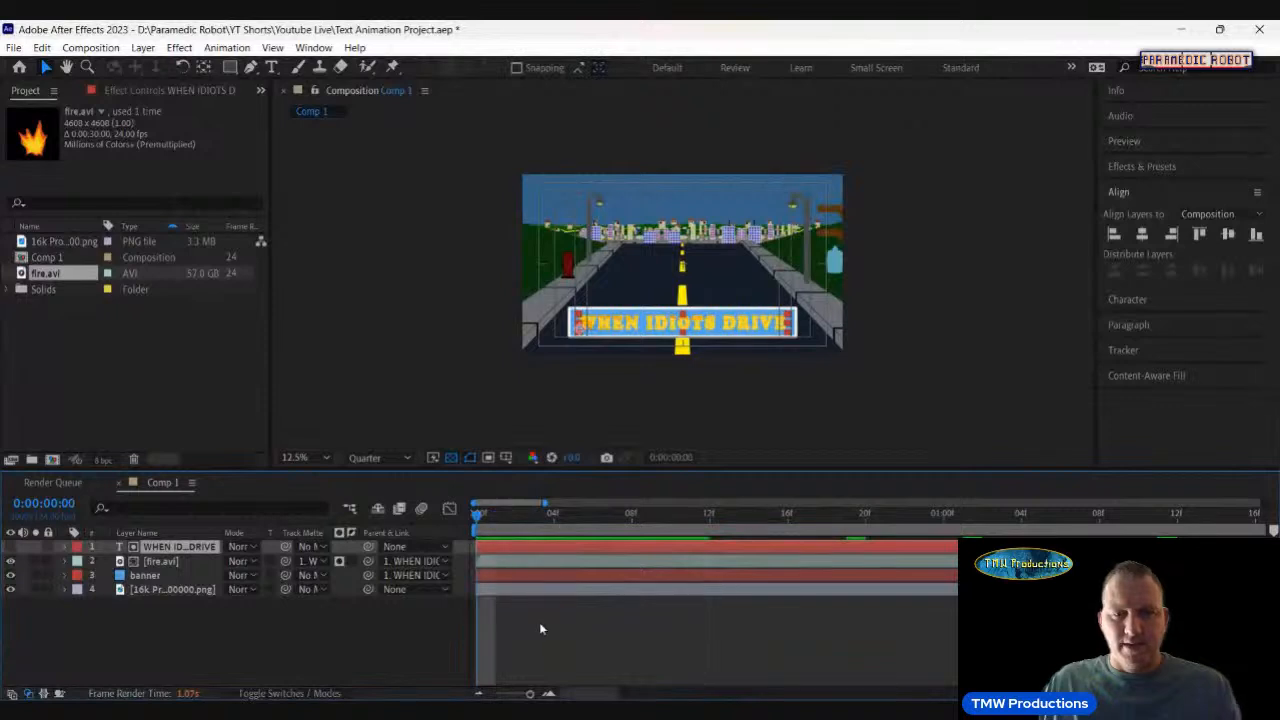
pyautogui.moveTo(530, 693); pyautogui.dragTo(509, 693)
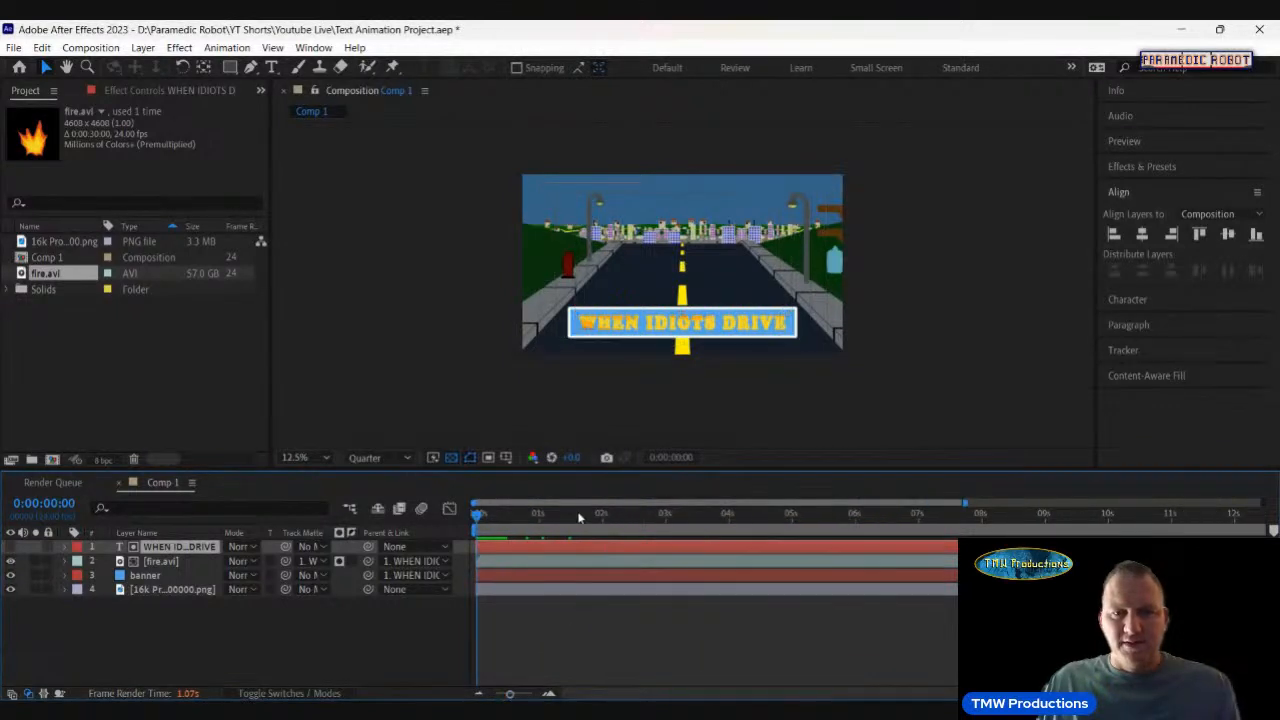
pyautogui.moveTo(578, 516); pyautogui.dragTo(442, 527)
# Delete the fire.avi layer from the composition and make the WHEN IDIOTS DRIVE title layer visible again.
pyautogui.click(178, 572)
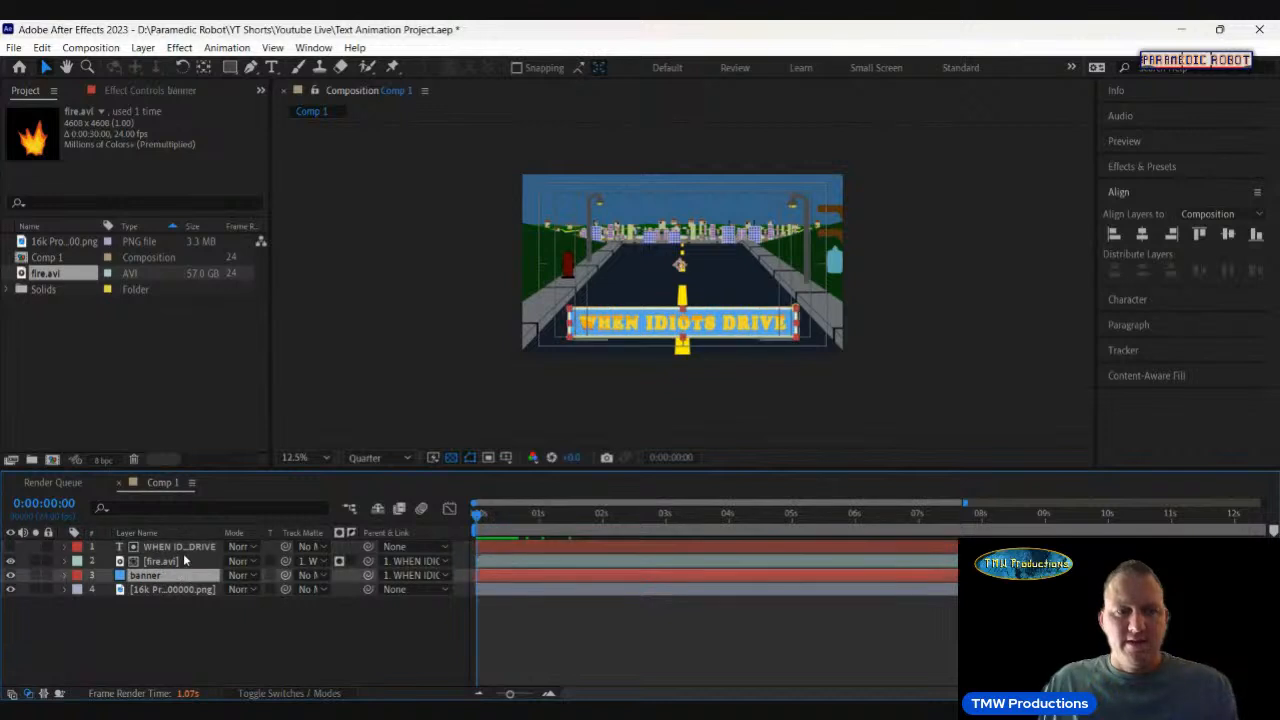
pyautogui.click(184, 561)
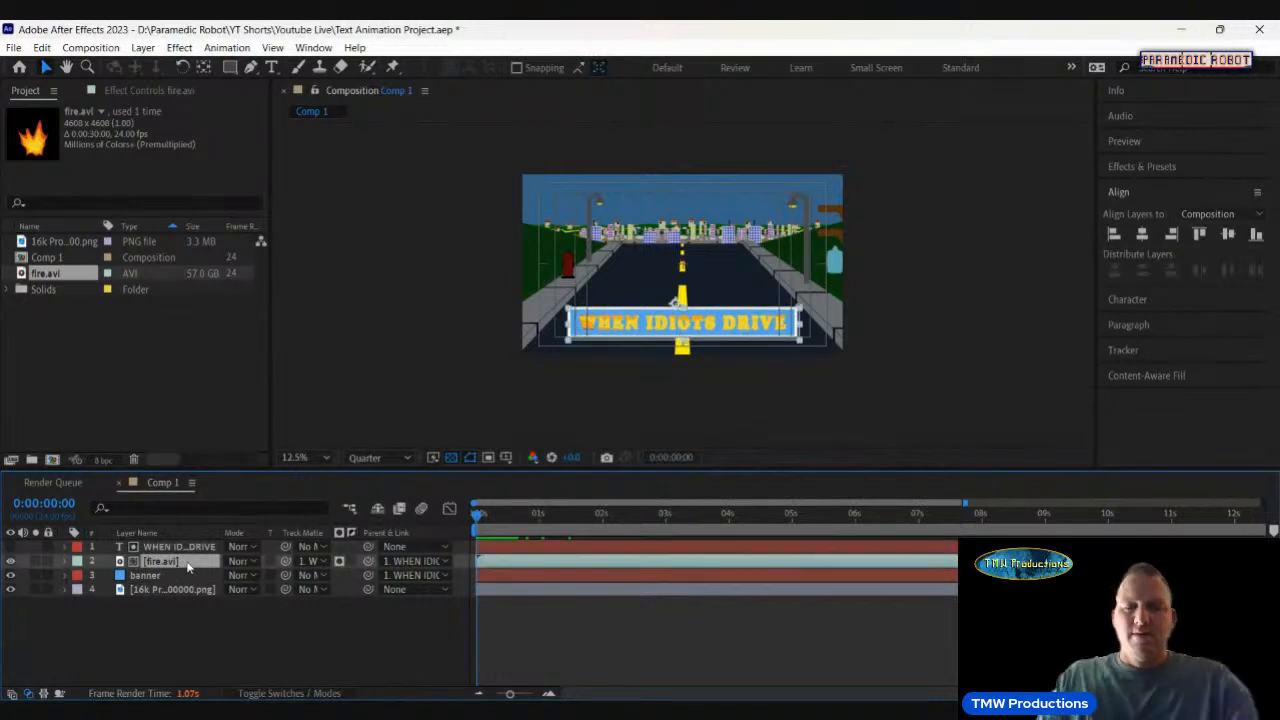
pyautogui.press('Delete')
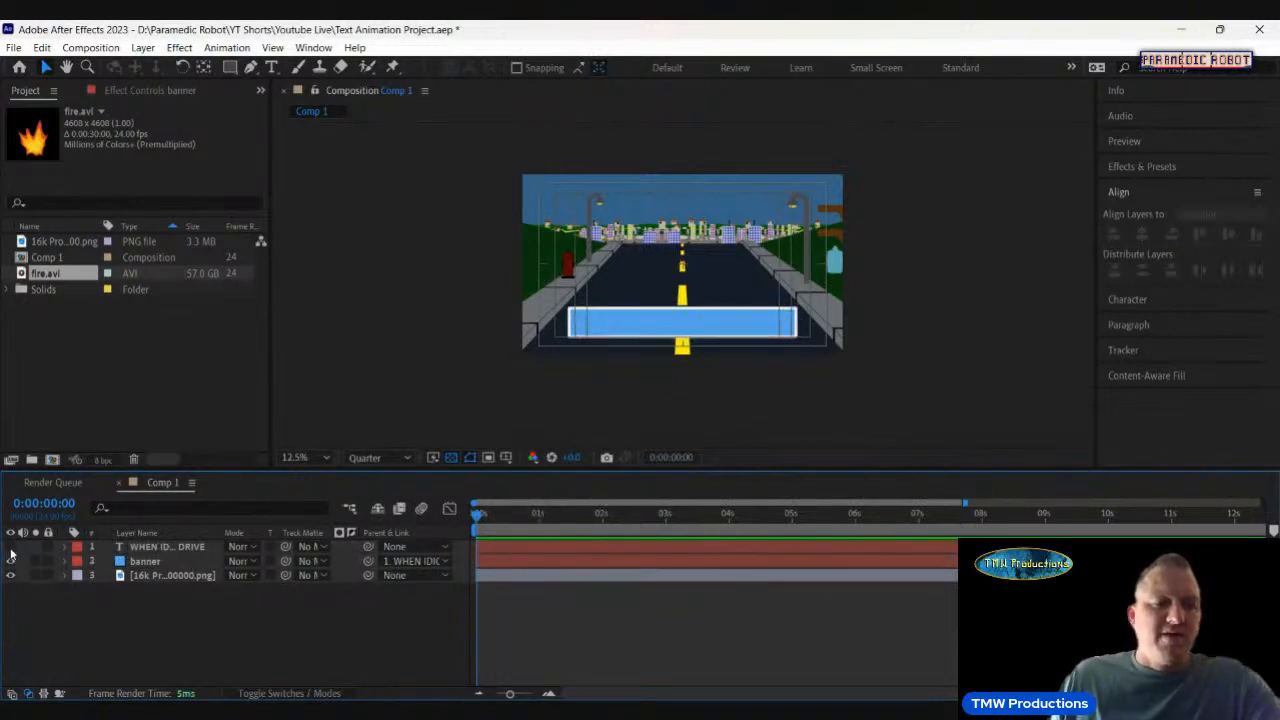
# Start importing a footage file and browse from the Exterior folder to the root of the My Passport (D:) drive.
pyautogui.click(15, 47)
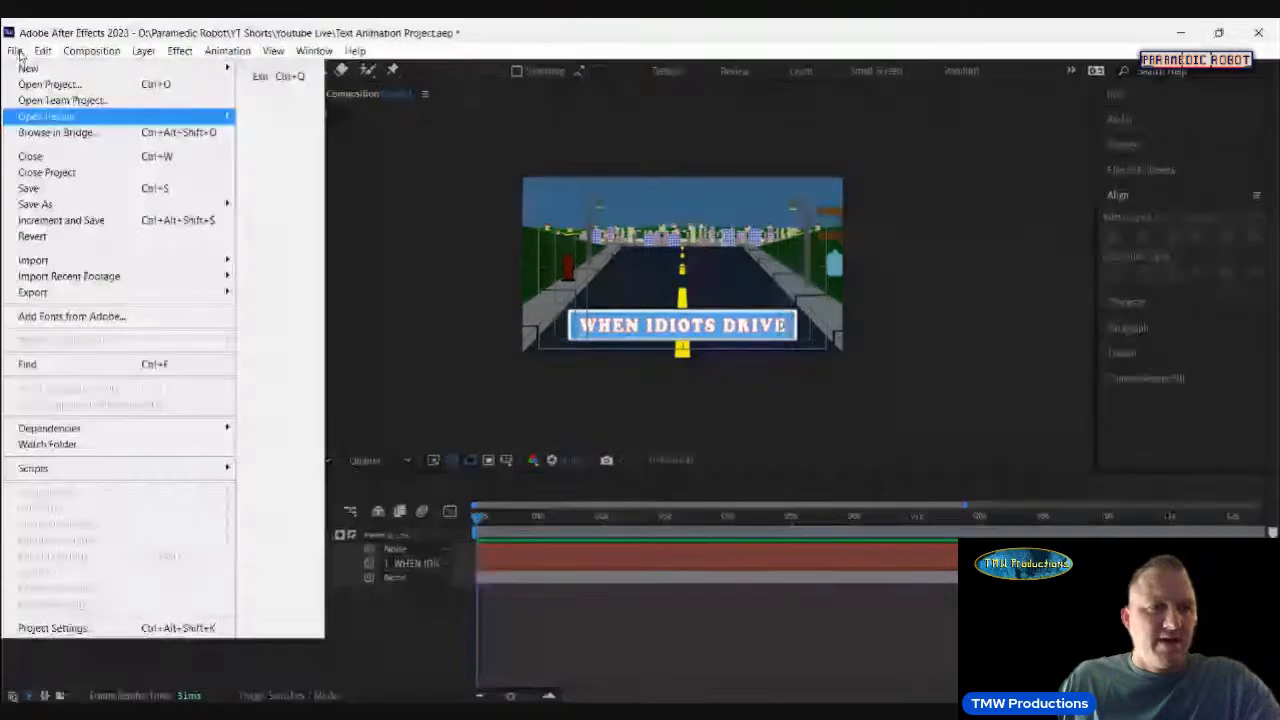
pyautogui.moveTo(120, 260)
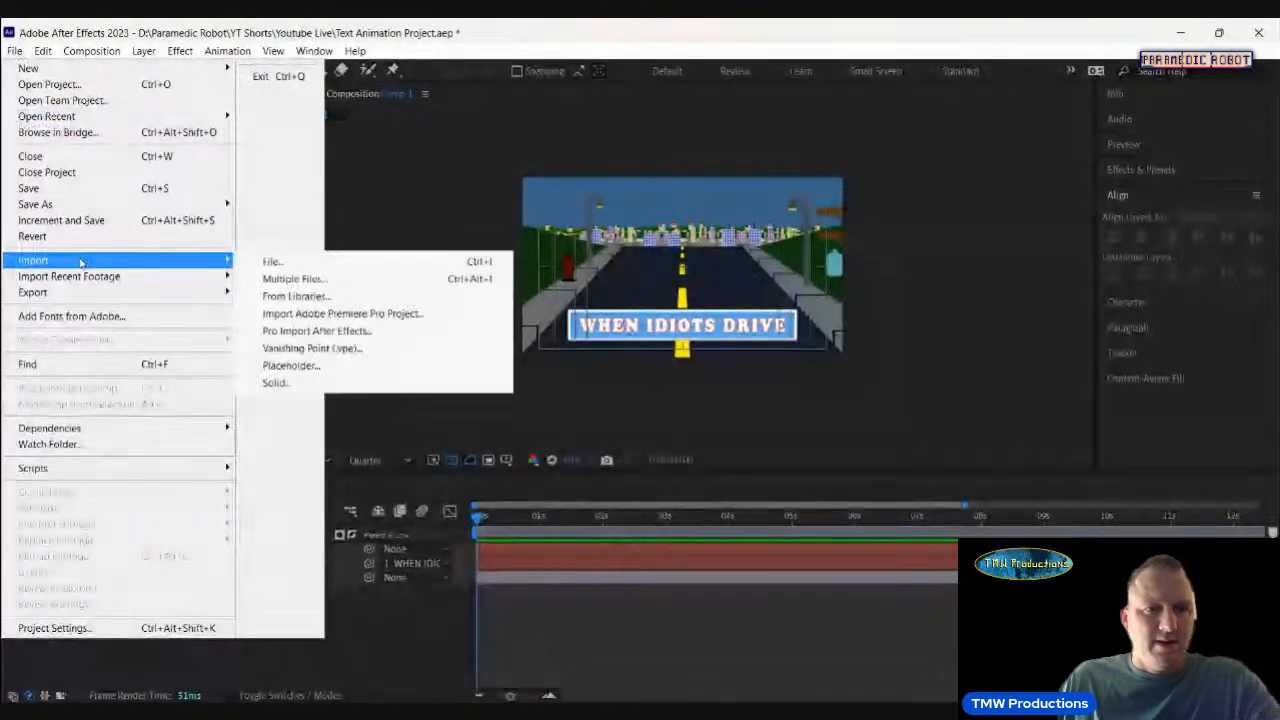
pyautogui.click(434, 260)
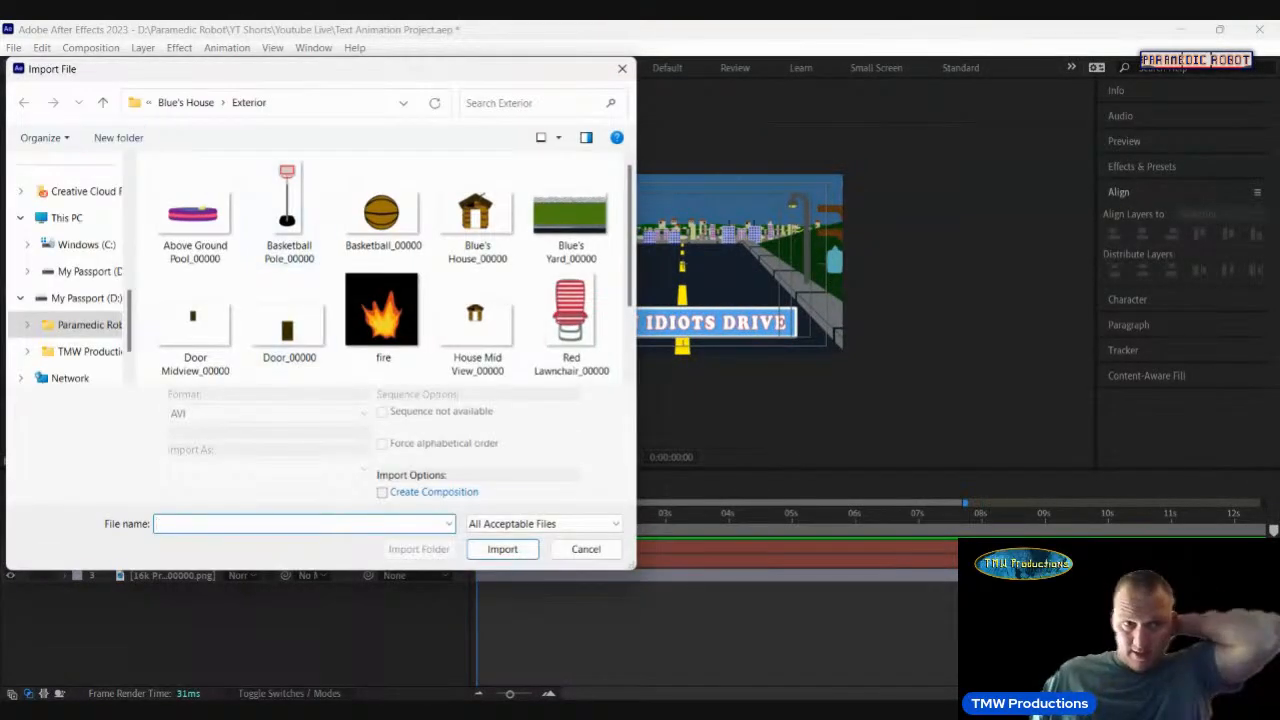
pyautogui.click(102, 102)
pyautogui.click(102, 102)
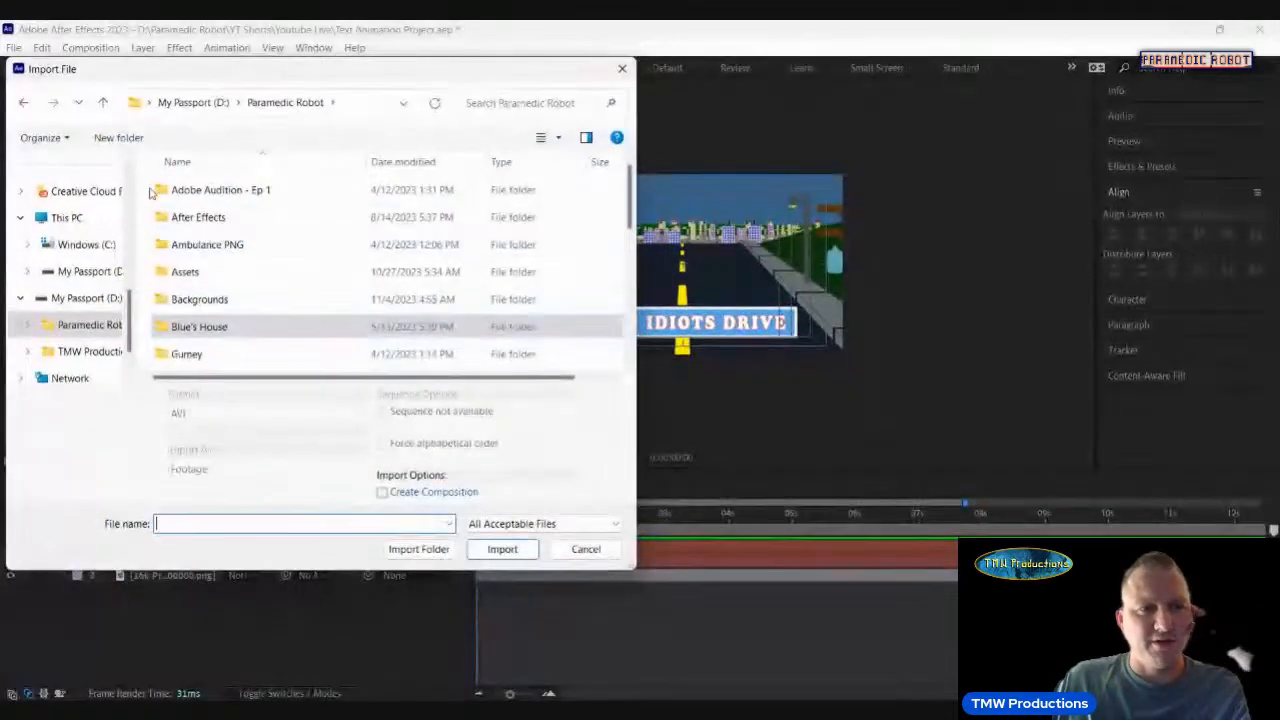
pyautogui.click(88, 298)
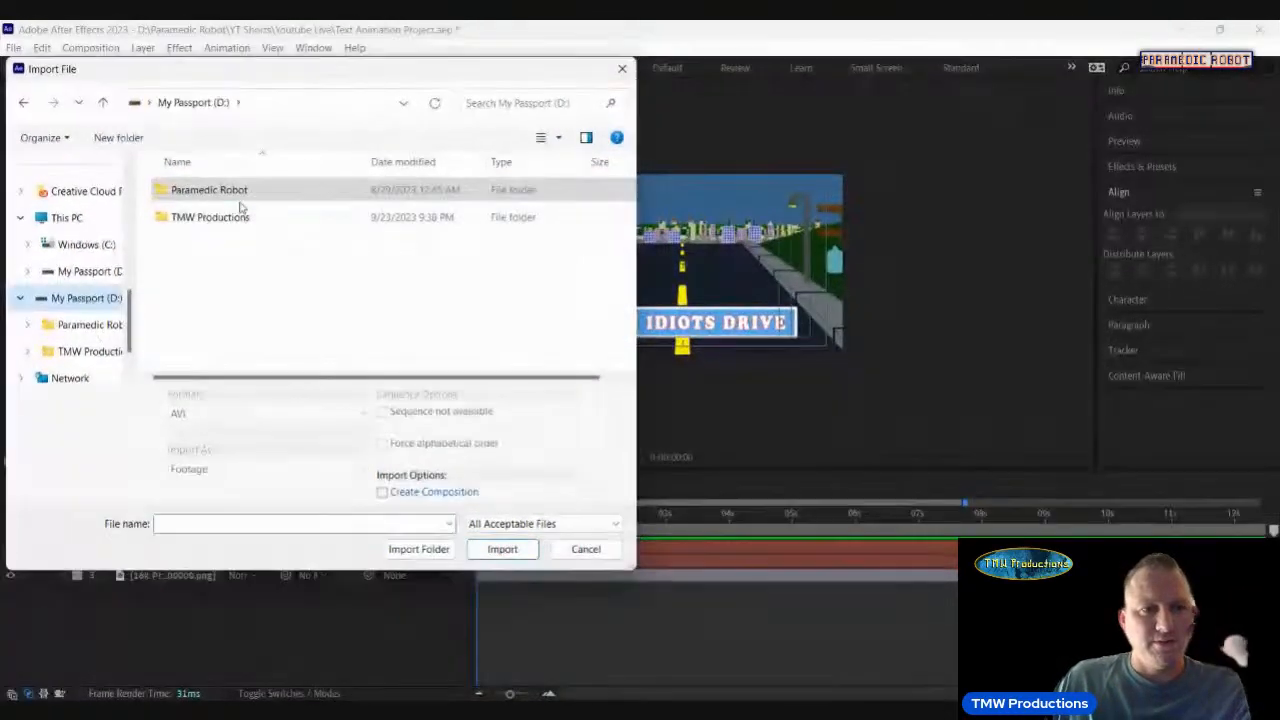
# In the import dialog, browse to Paramedic Robot > YT Shorts and open the folder "Short 20 - Suck my Oil".
pyautogui.doubleClick(241, 190)
pyautogui.scroll(-5, 234, 329)
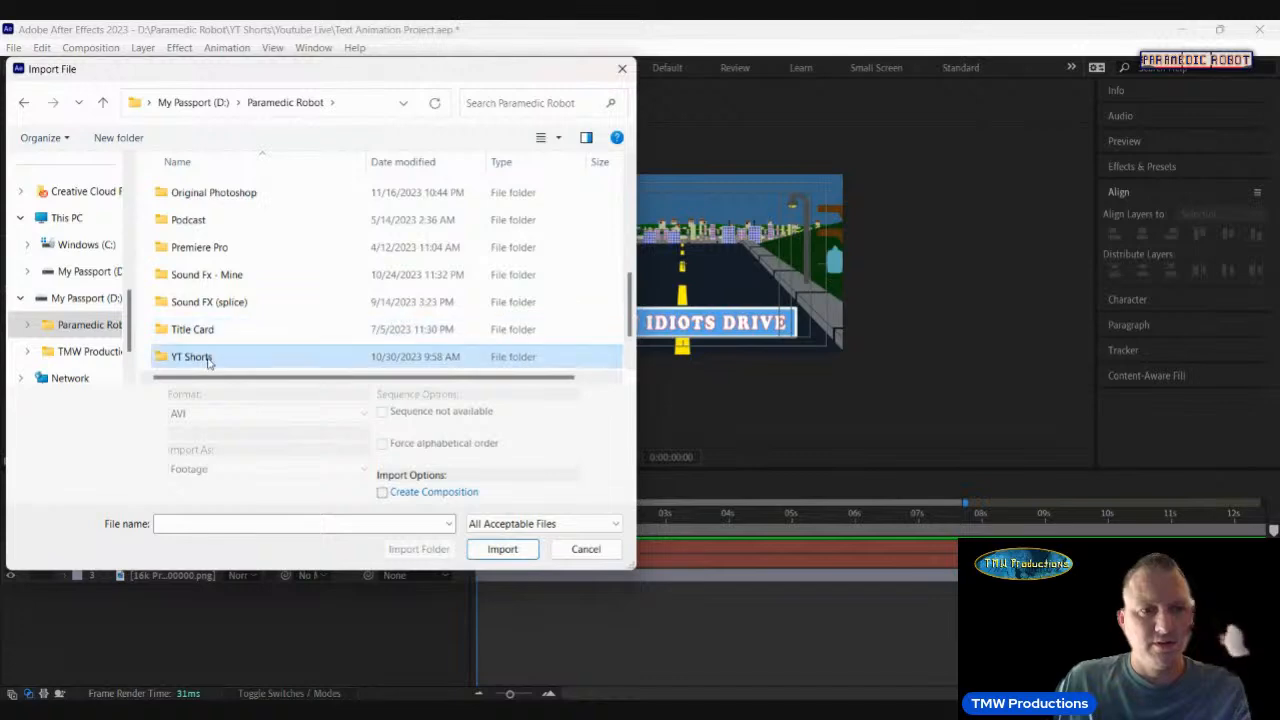
pyautogui.doubleClick(212, 355)
pyautogui.scroll(-3, 226, 256)
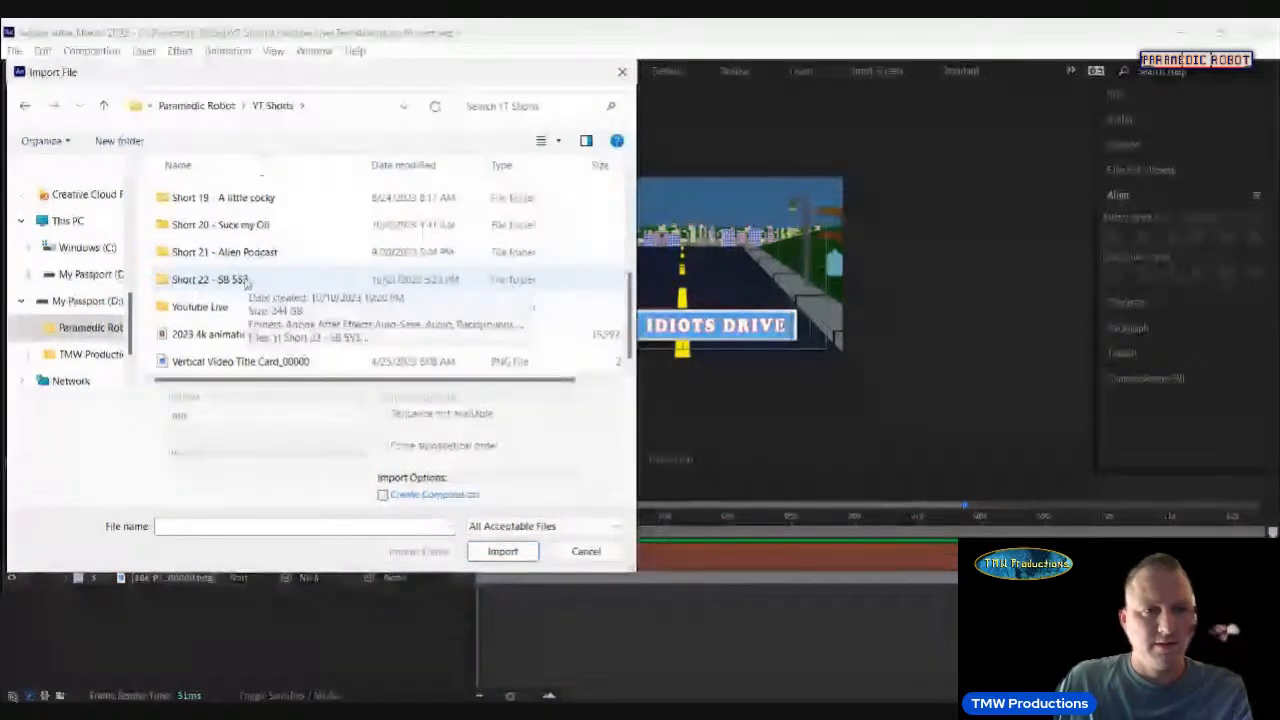
pyautogui.scroll(2, 245, 283)
pyautogui.doubleClick(240, 292)
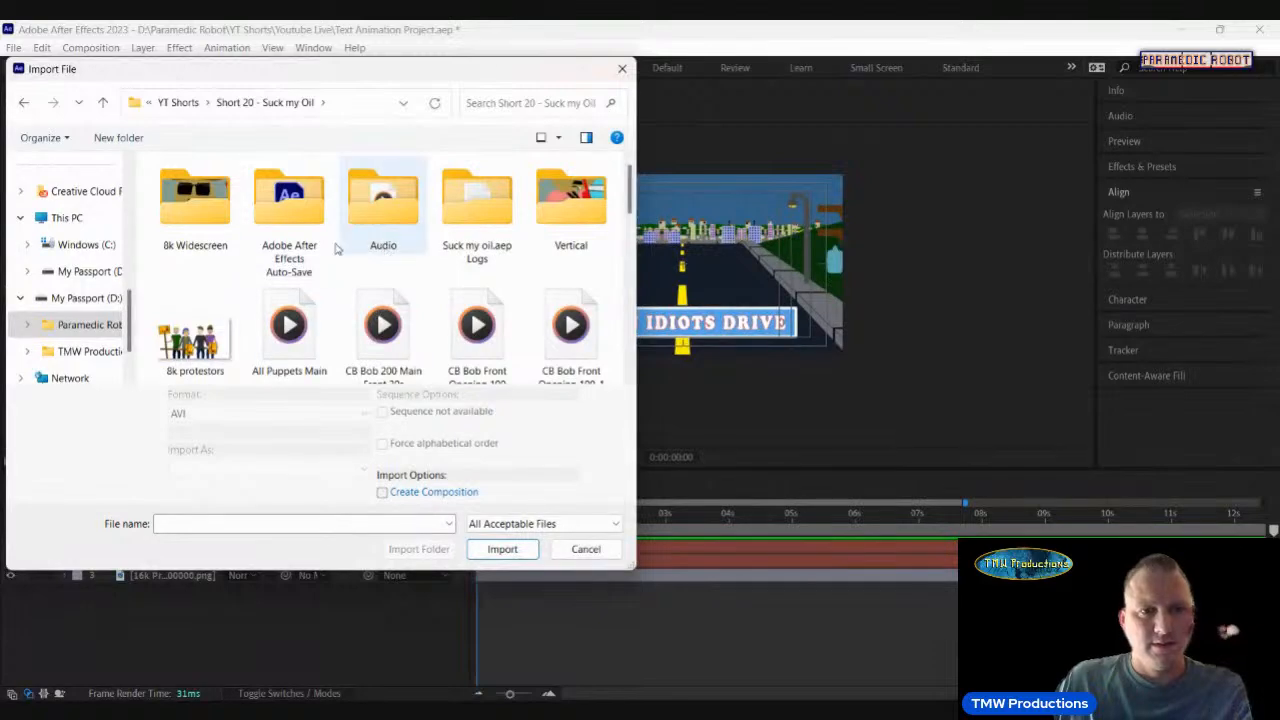
# Import the video "YT short 20 widescreen 4k att 1" from the 8k Widescreen subfolder.
pyautogui.scroll(-10, 385, 318)
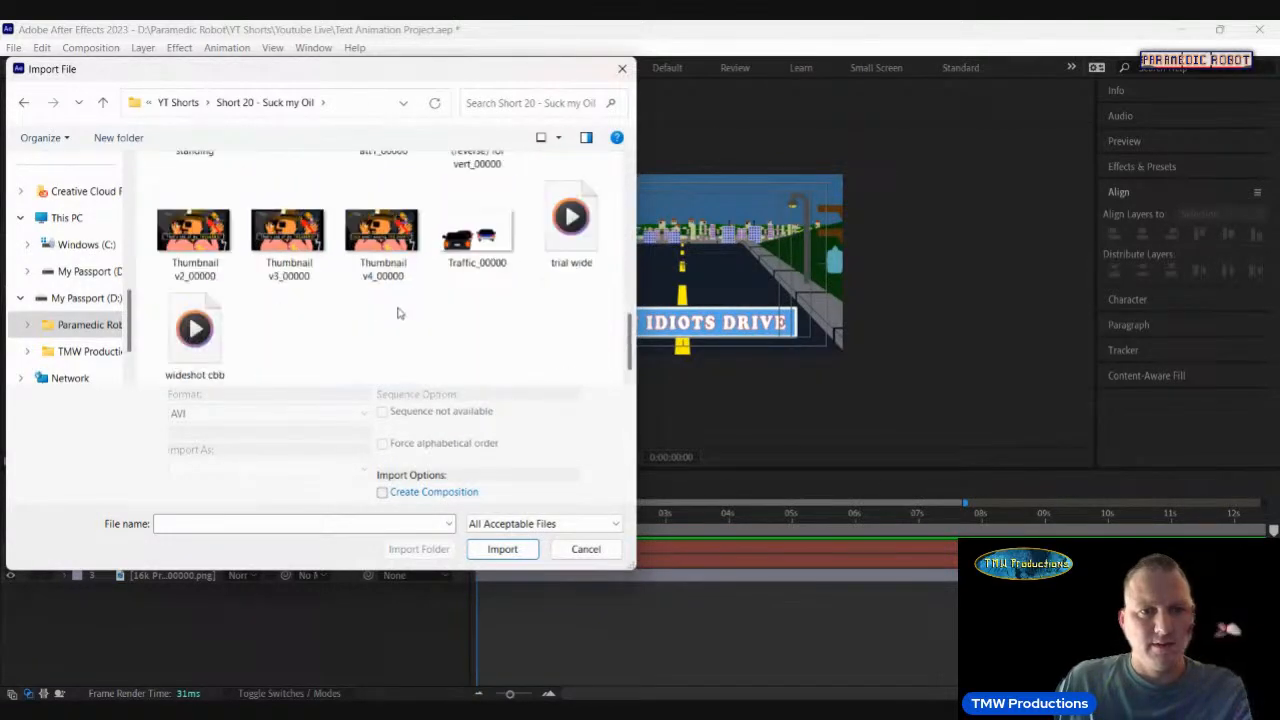
pyautogui.scroll(9, 398, 313)
pyautogui.scroll(-1, 400, 316)
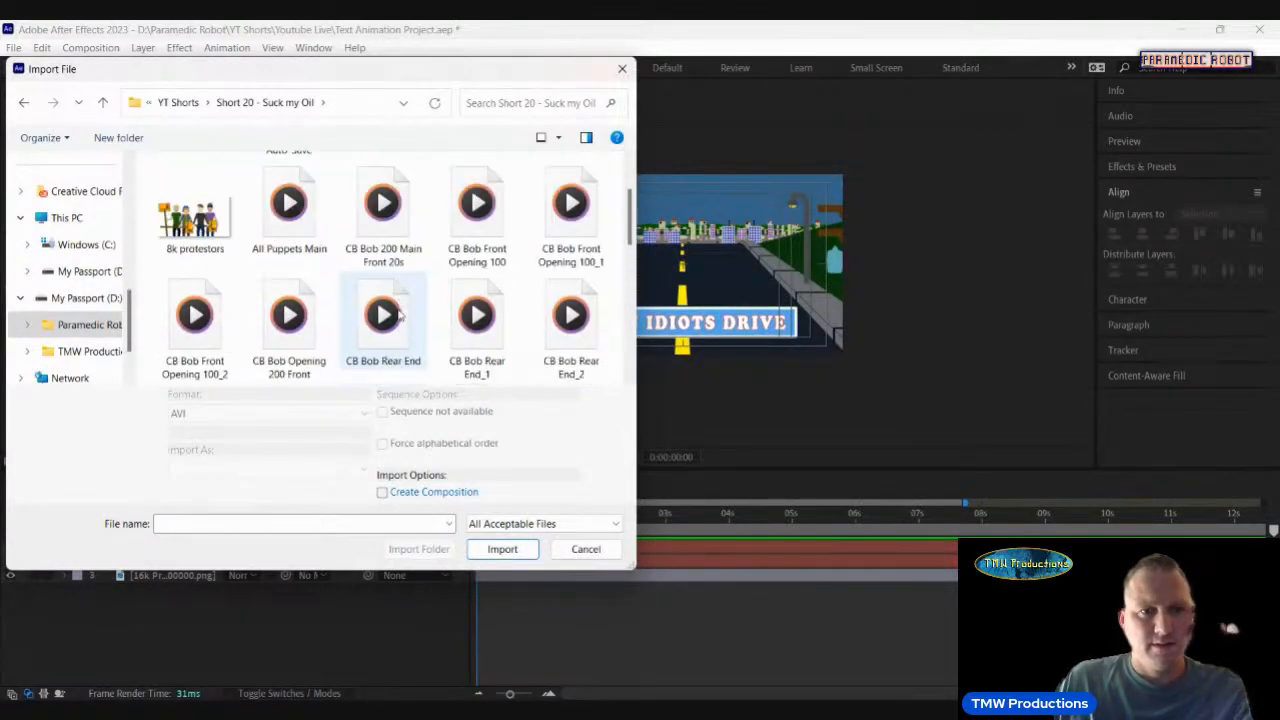
pyautogui.scroll(1, 398, 316)
pyautogui.doubleClick(225, 212)
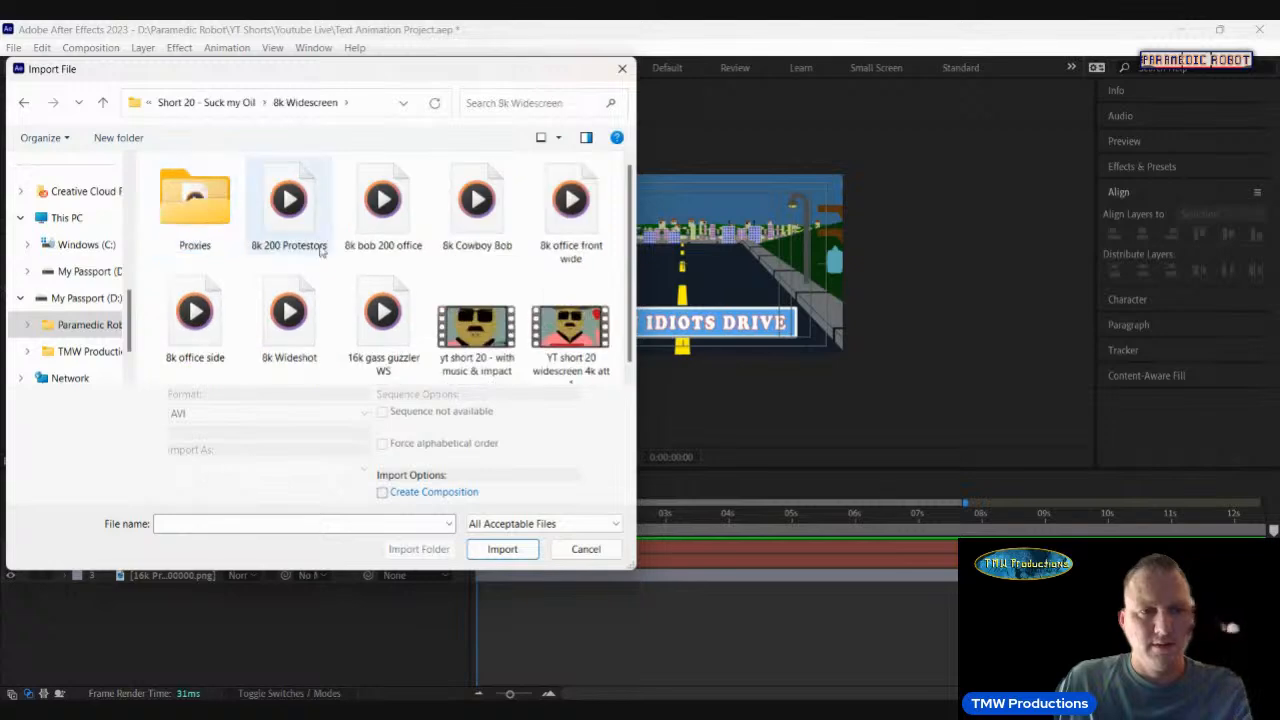
pyautogui.scroll(-1, 383, 318)
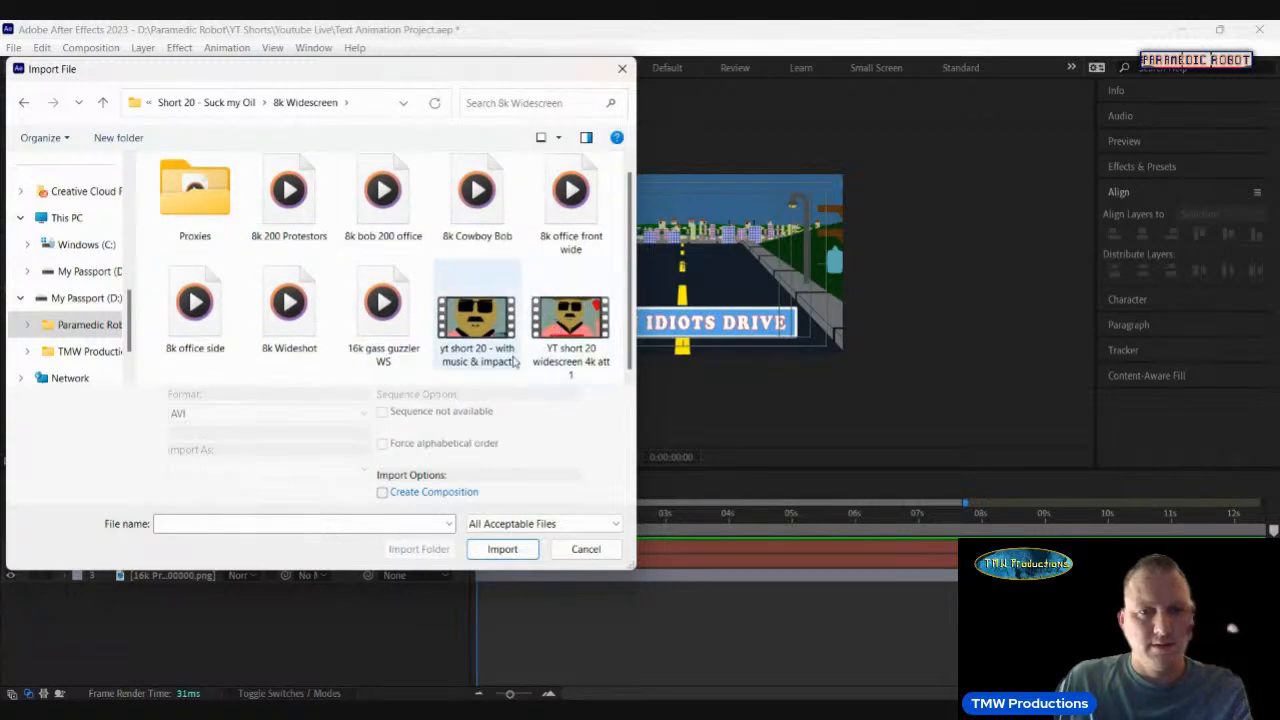
pyautogui.click(562, 328)
pyautogui.click(512, 549)
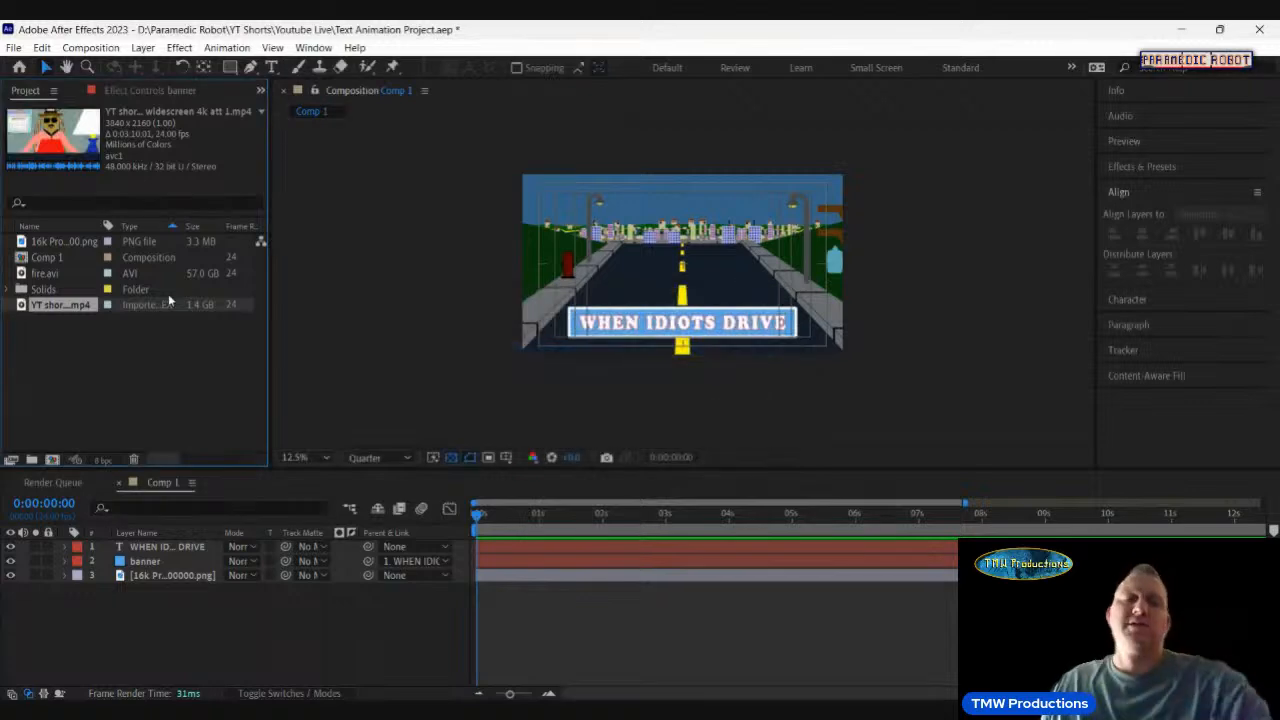
# Add the imported video to Comp 1 as a layer directly beneath the banner layer.
pyautogui.moveTo(134, 303); pyautogui.dragTo(161, 575)
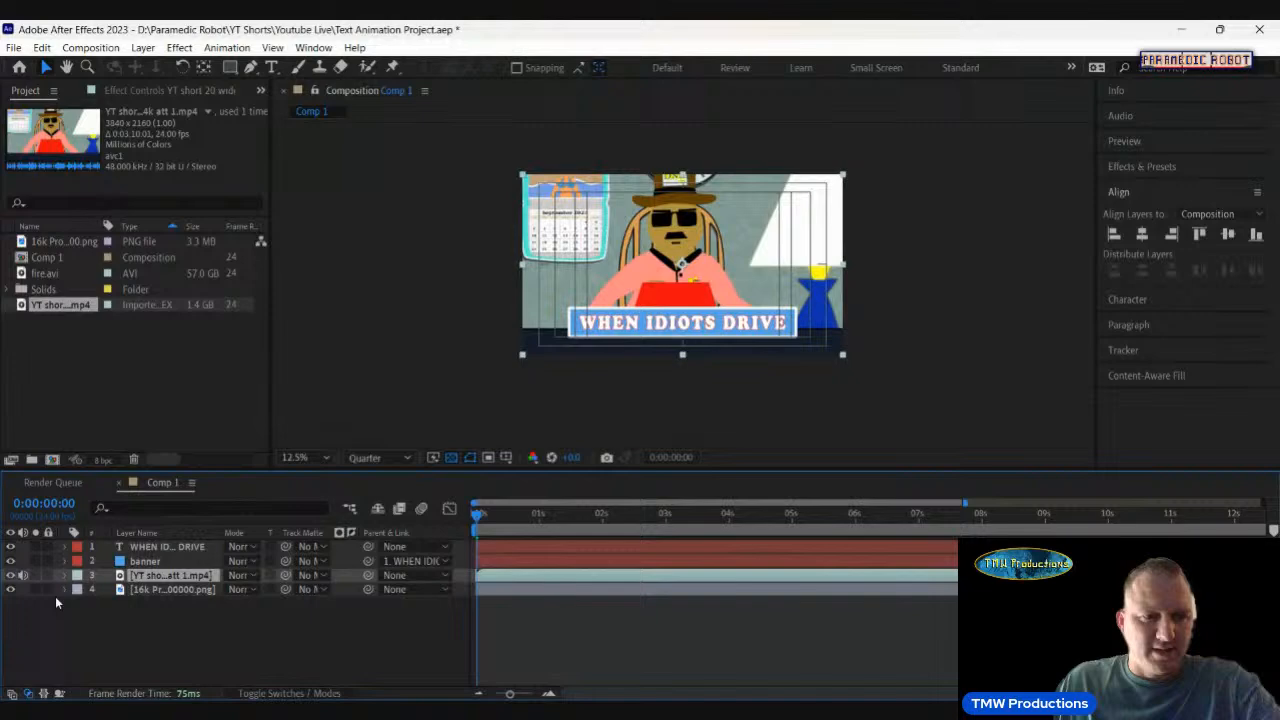
pyautogui.click(160, 547)
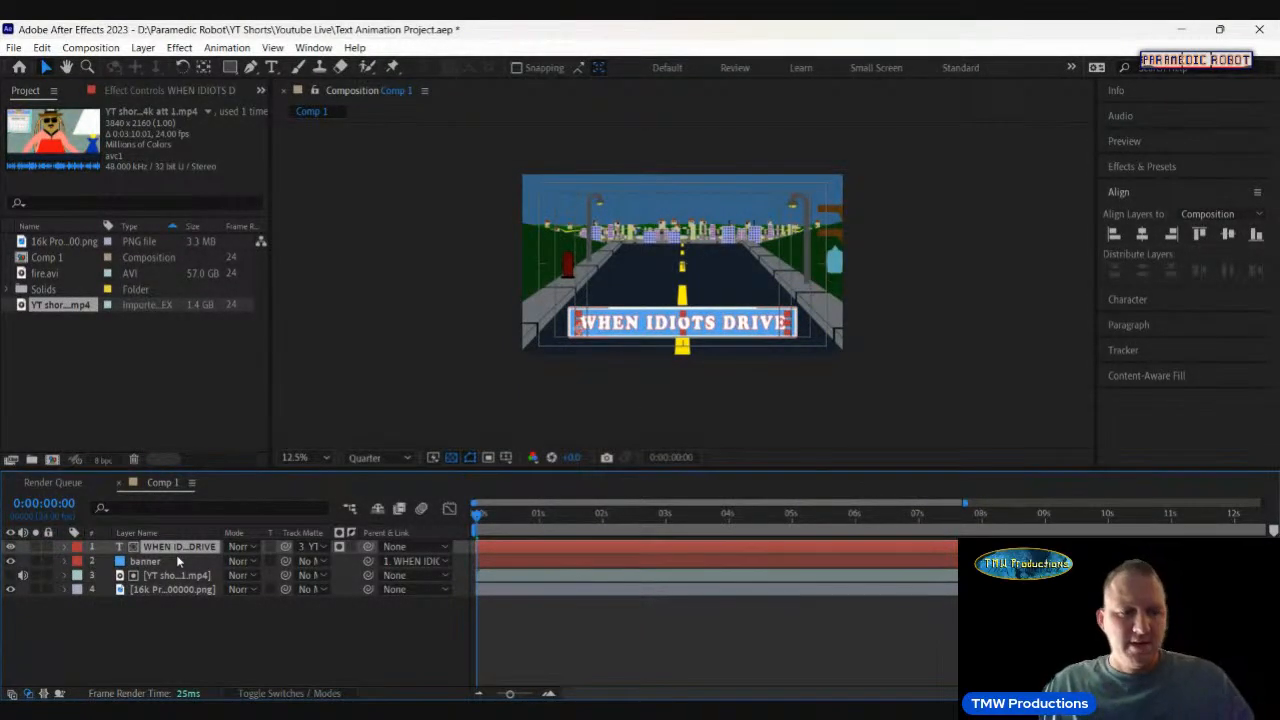
# Set the WHEN IDIOTS DRIVE text layer as the video layer's track matte and move the video above the text.
pyautogui.click(172, 577)
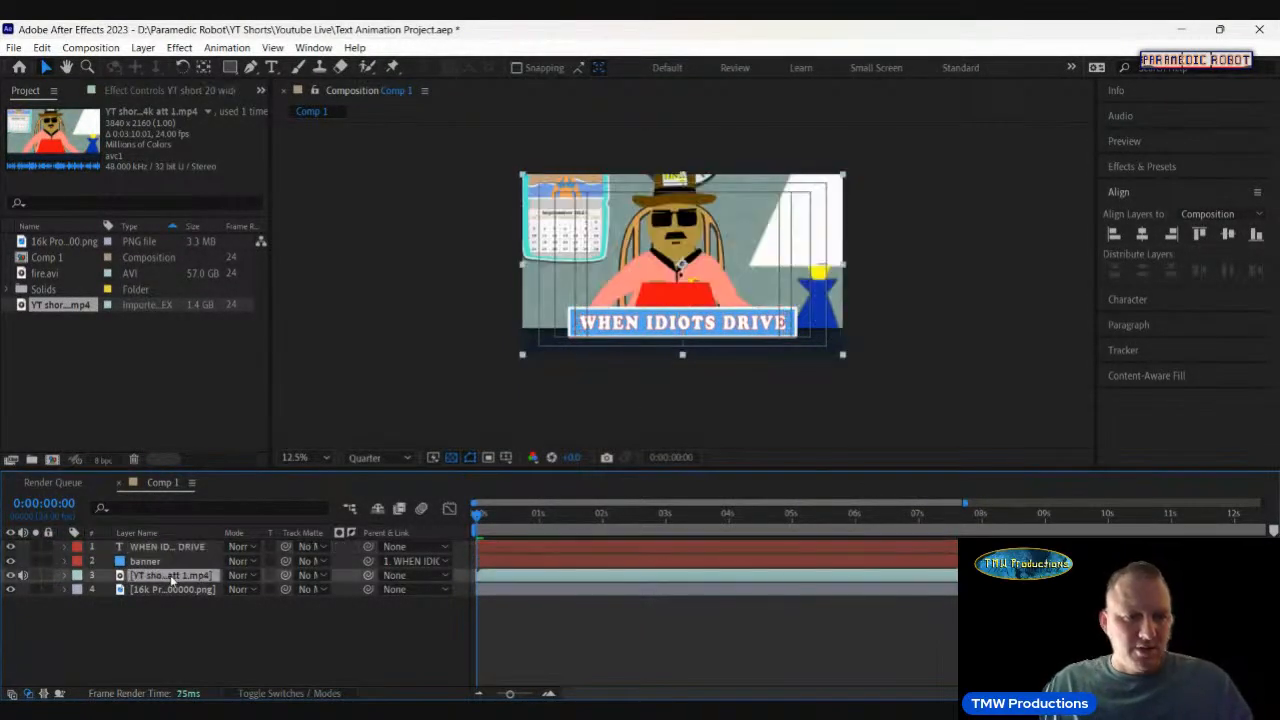
pyautogui.click(307, 577)
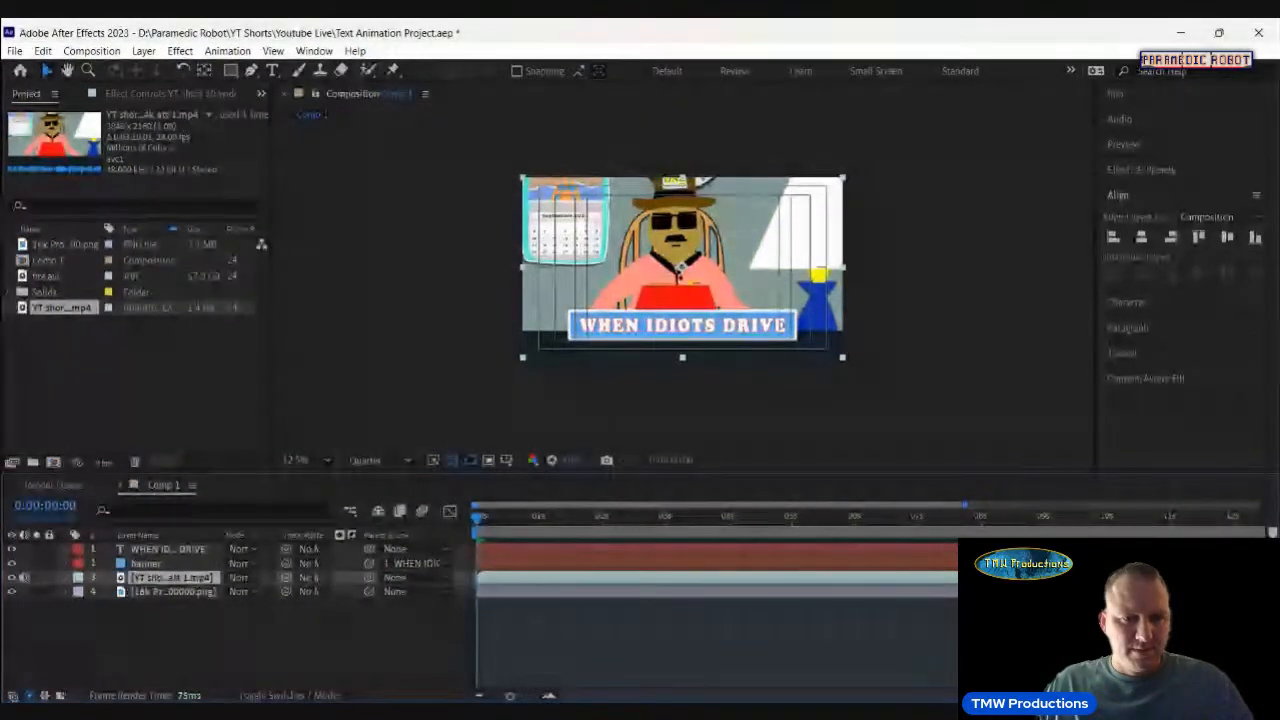
pyautogui.click(342, 605)
pyautogui.moveTo(169, 577); pyautogui.dragTo(169, 544)
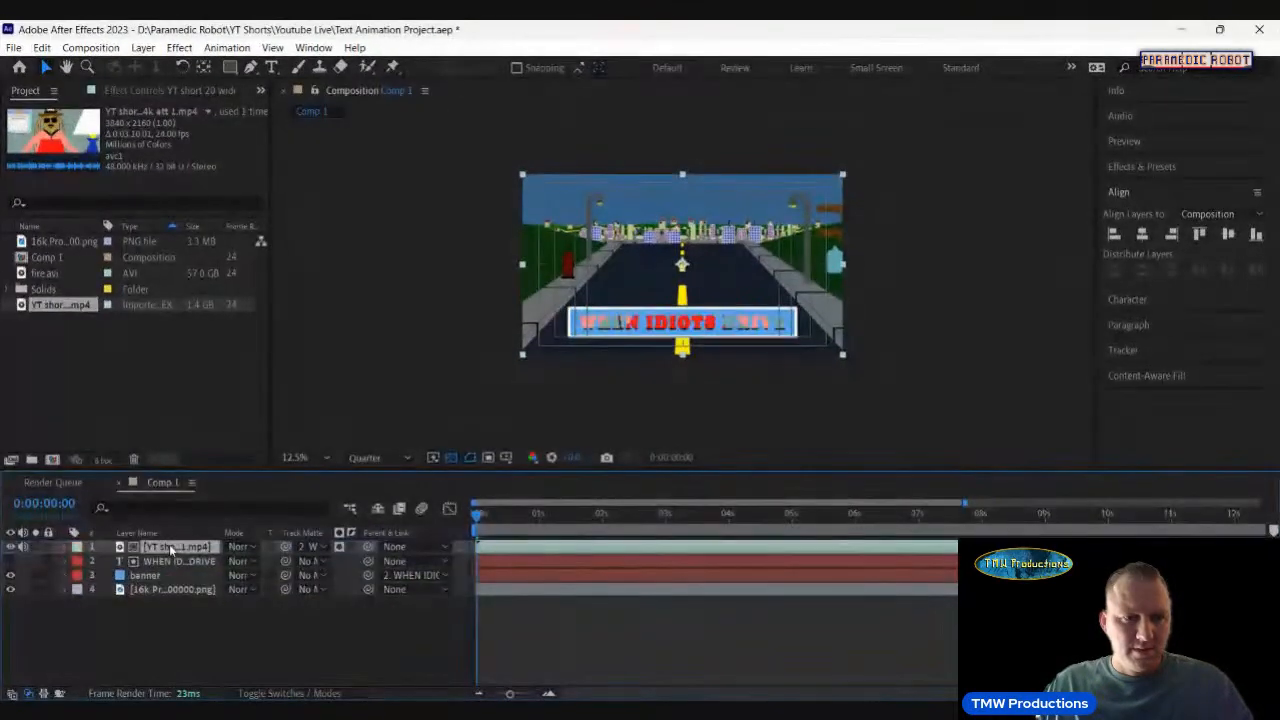
pyautogui.click(191, 630)
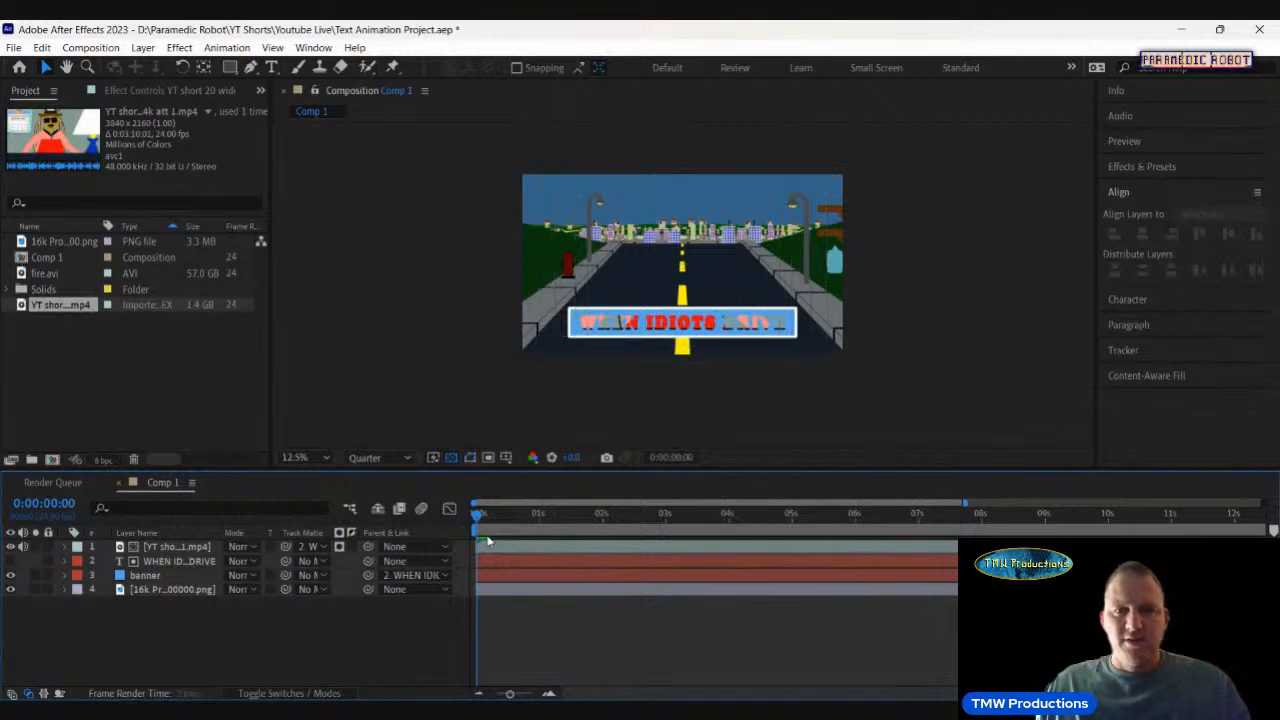
# Mute the video layer's audio and preview the video-filled text from the start of the composition.
pyautogui.press('space')
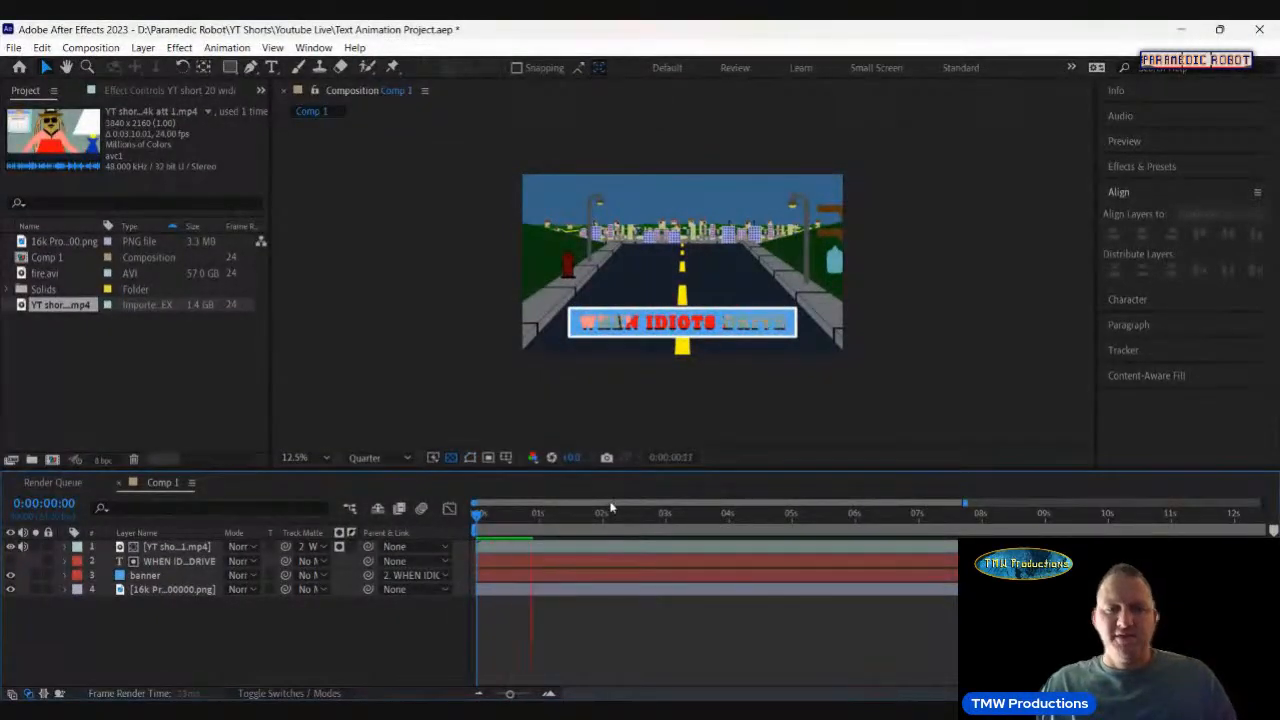
pyautogui.click(193, 544)
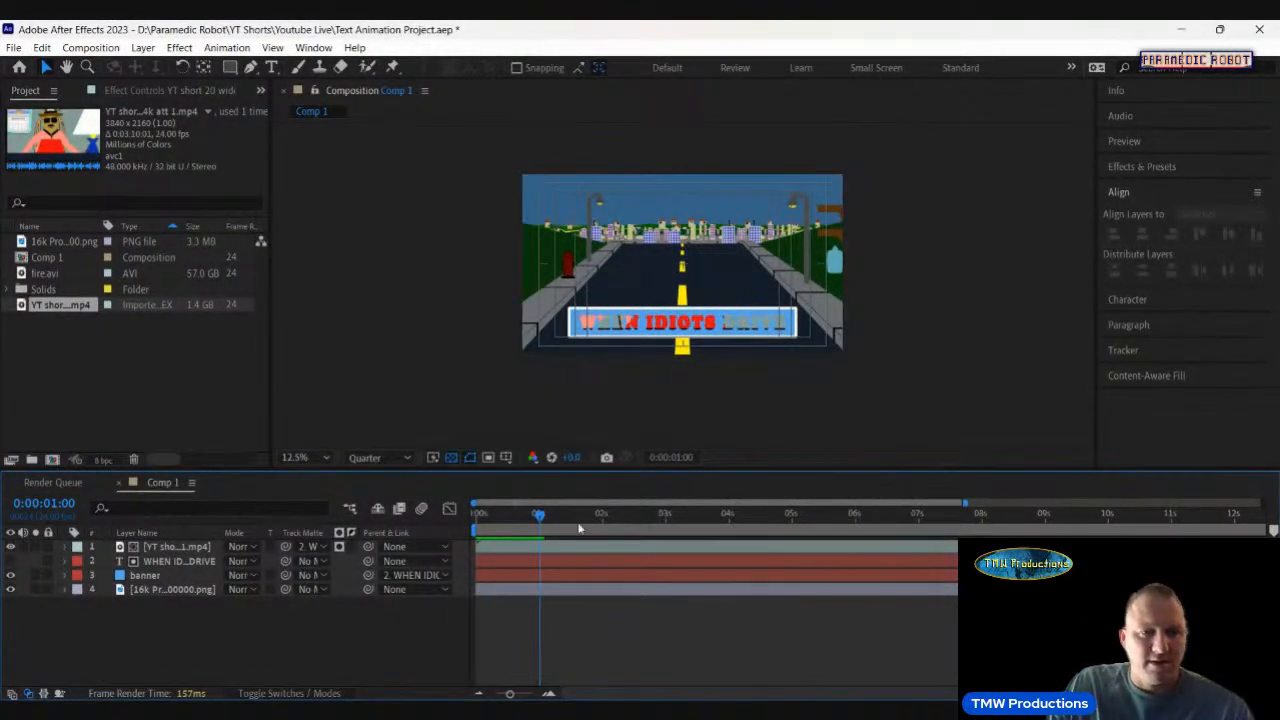
pyautogui.moveTo(539, 517); pyautogui.dragTo(450, 522)
pyautogui.press('space')
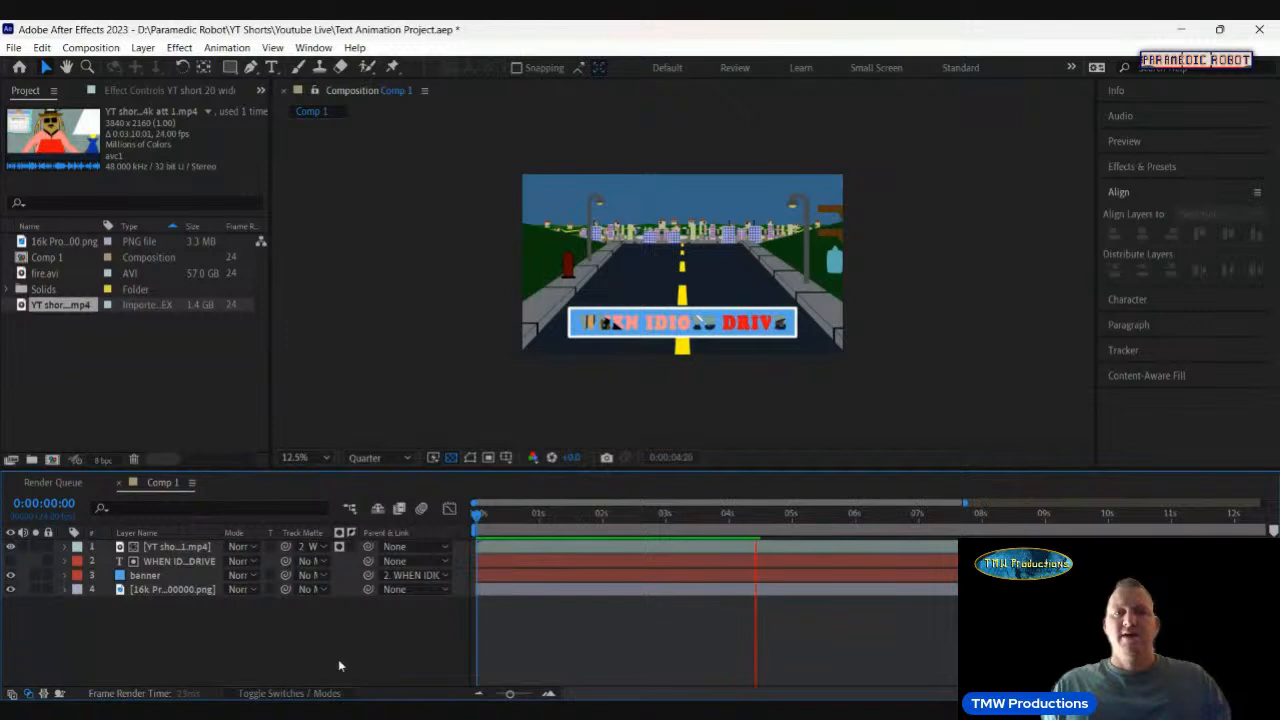
# Scale the WHEN IDIOTS DRIVE text layer to 330% and center it horizontally in the composition.
pyautogui.click(159, 547)
pyautogui.click(158, 561)
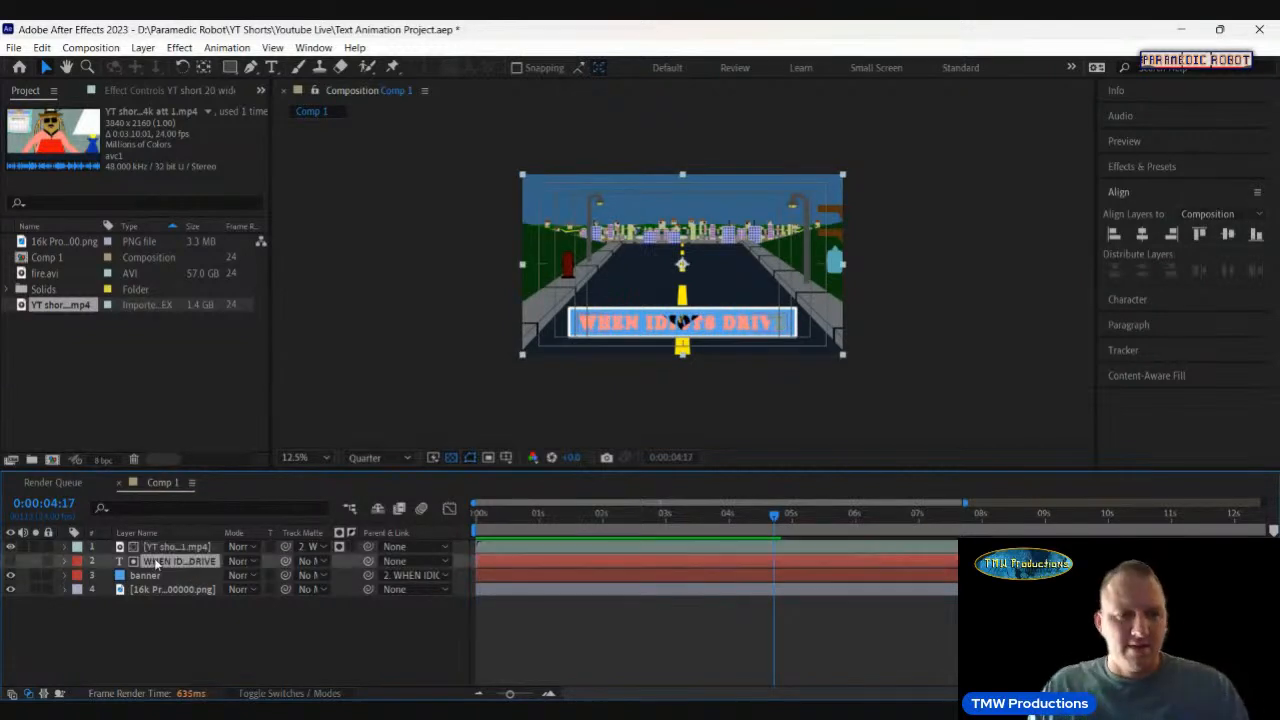
pyautogui.click(65, 561)
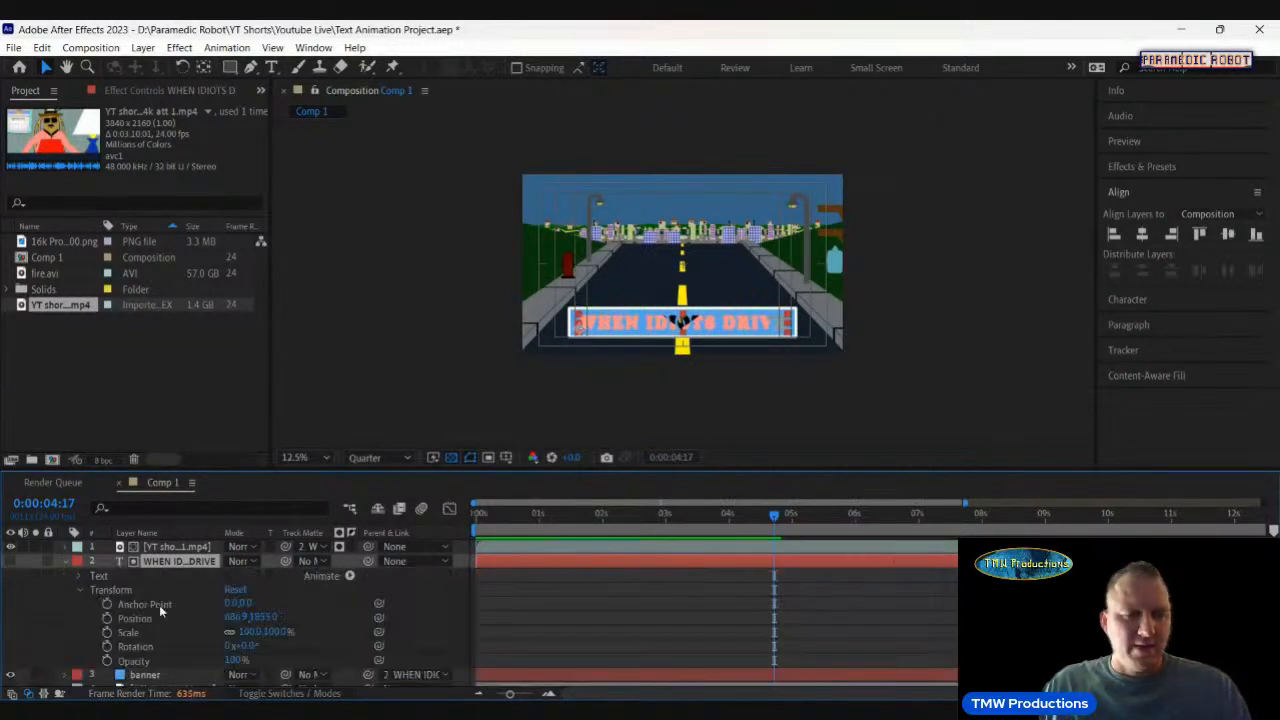
pyautogui.moveTo(250, 632); pyautogui.dragTo(411, 603)
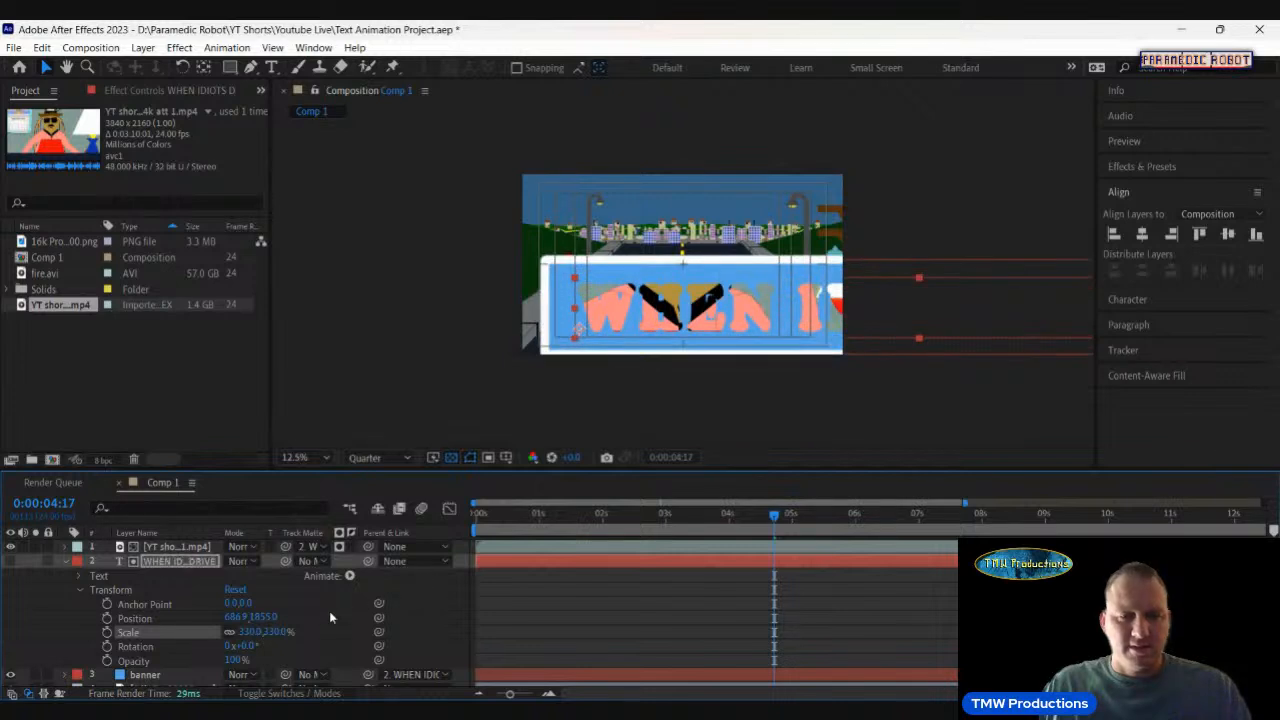
pyautogui.click(1142, 233)
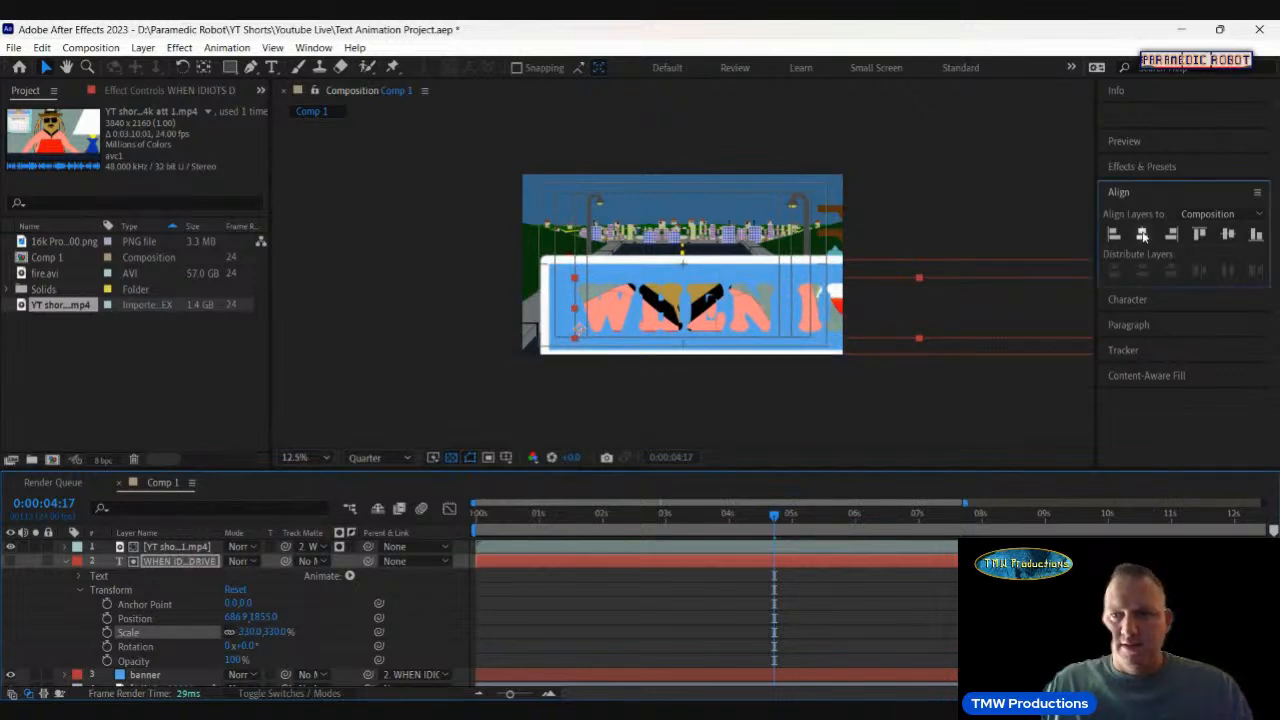
# Preview the enlarged video-filled text from the start of the composition and collapse the text layer's properties.
pyautogui.click(530, 535)
pyautogui.press('space')
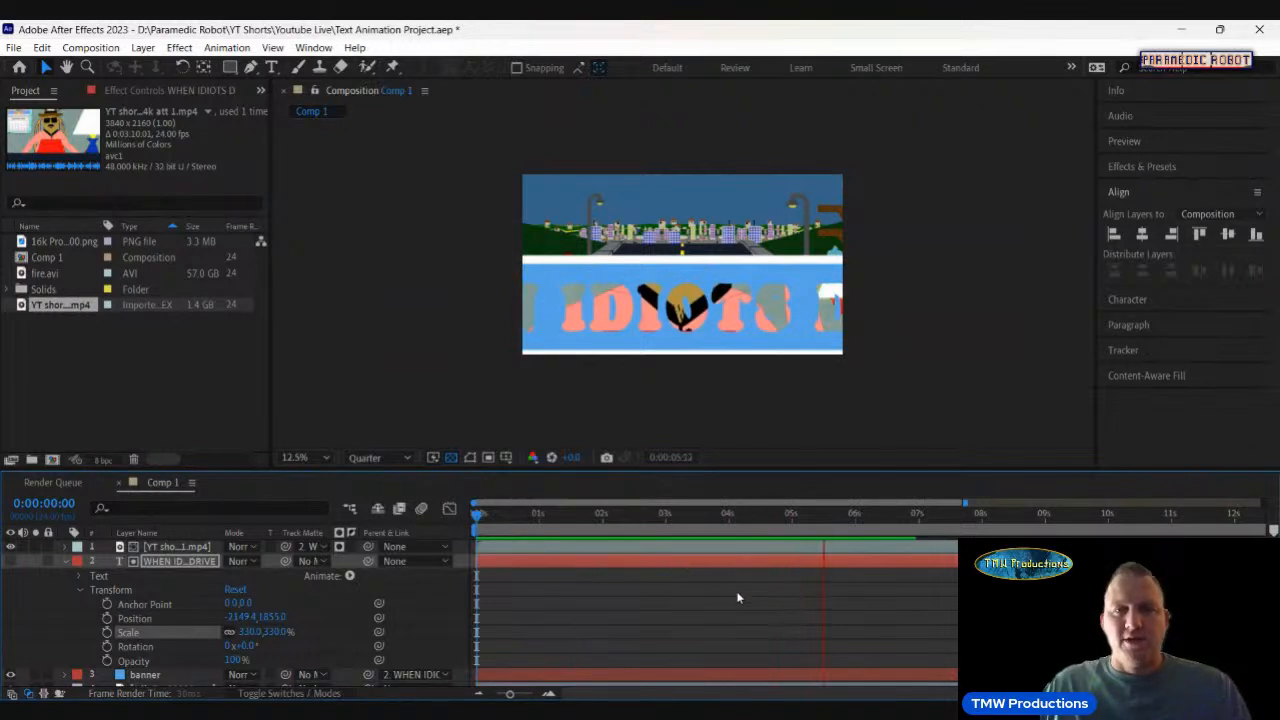
pyautogui.press('space')
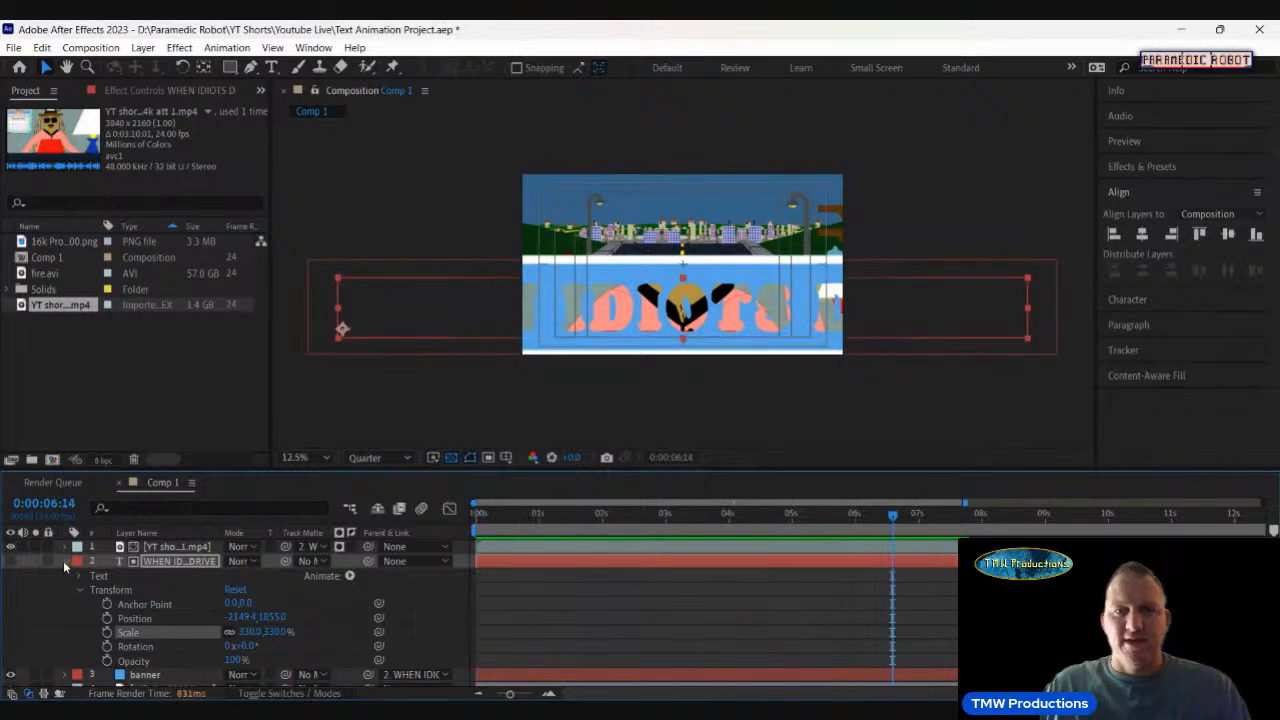
pyautogui.click(65, 561)
# Duplicate the video layer, place the copy without a track matte beneath the text layer, and make the text layer visible.
pyautogui.click(173, 548)
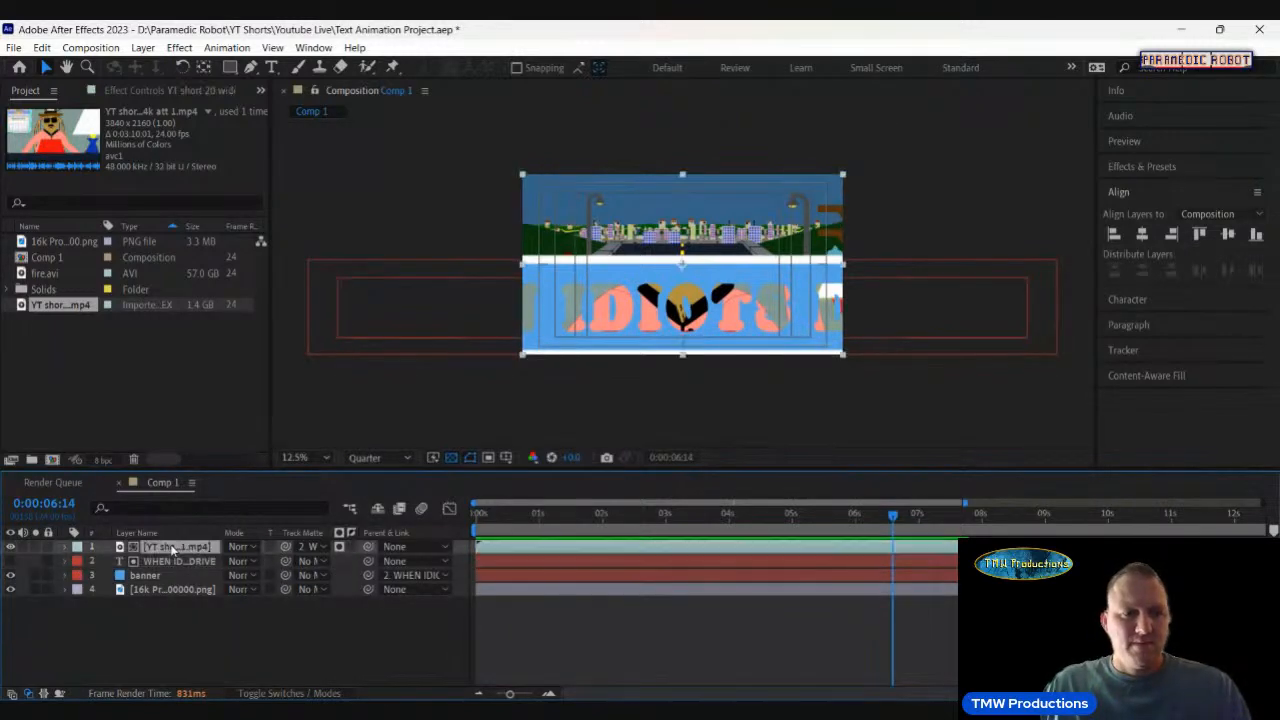
pyautogui.hotkey('ctrl', 'd')
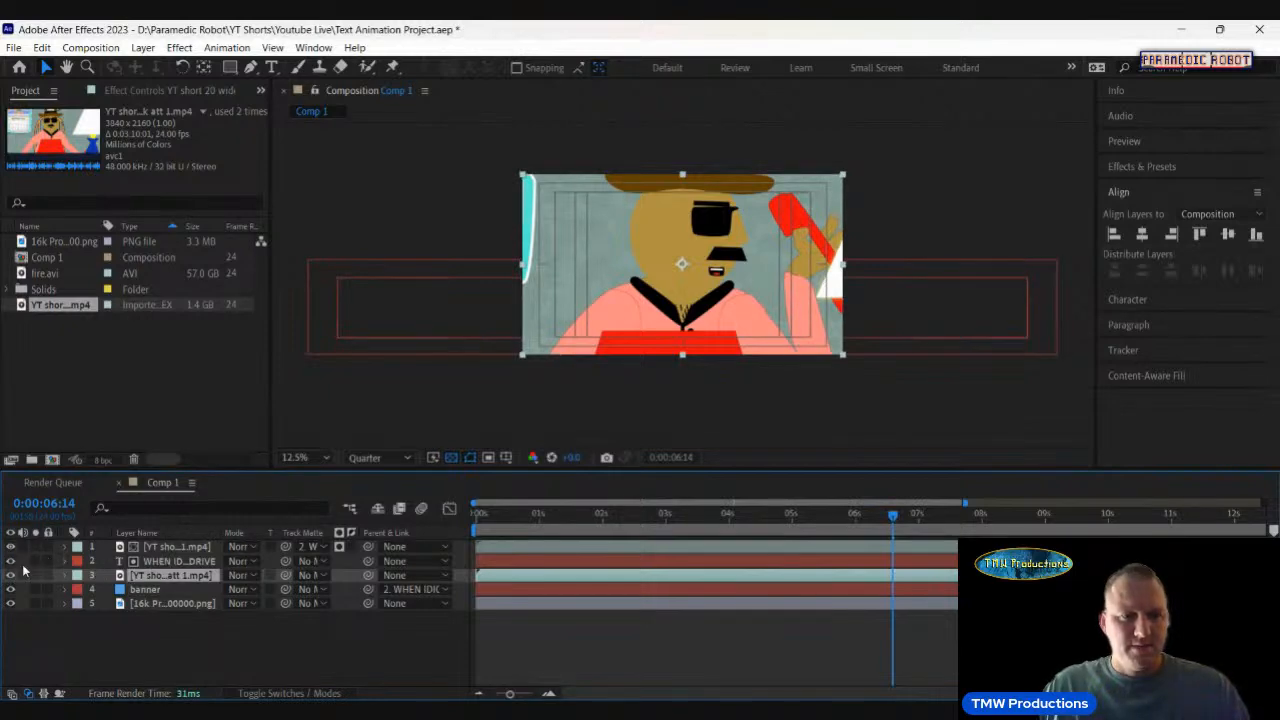
# Set the top video layer's opacity to 69% and preview the composition from the start.
pyautogui.click(163, 546)
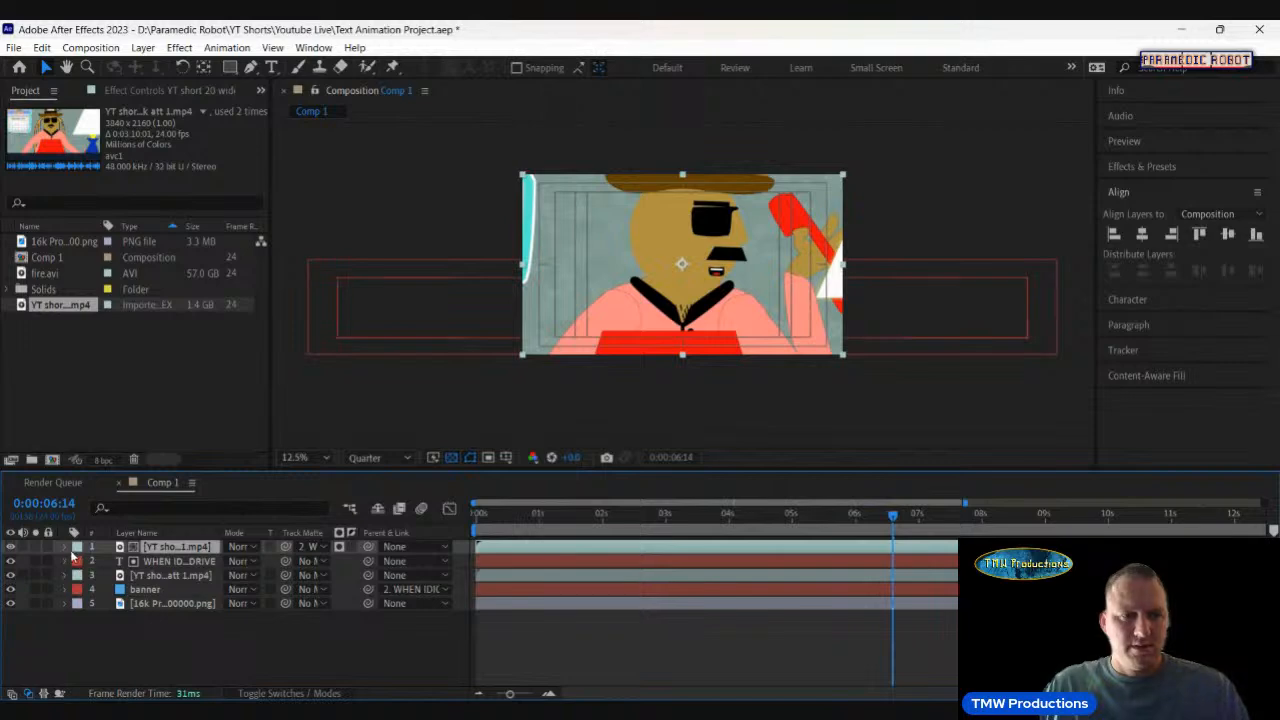
pyautogui.click(66, 548)
pyautogui.click(79, 562)
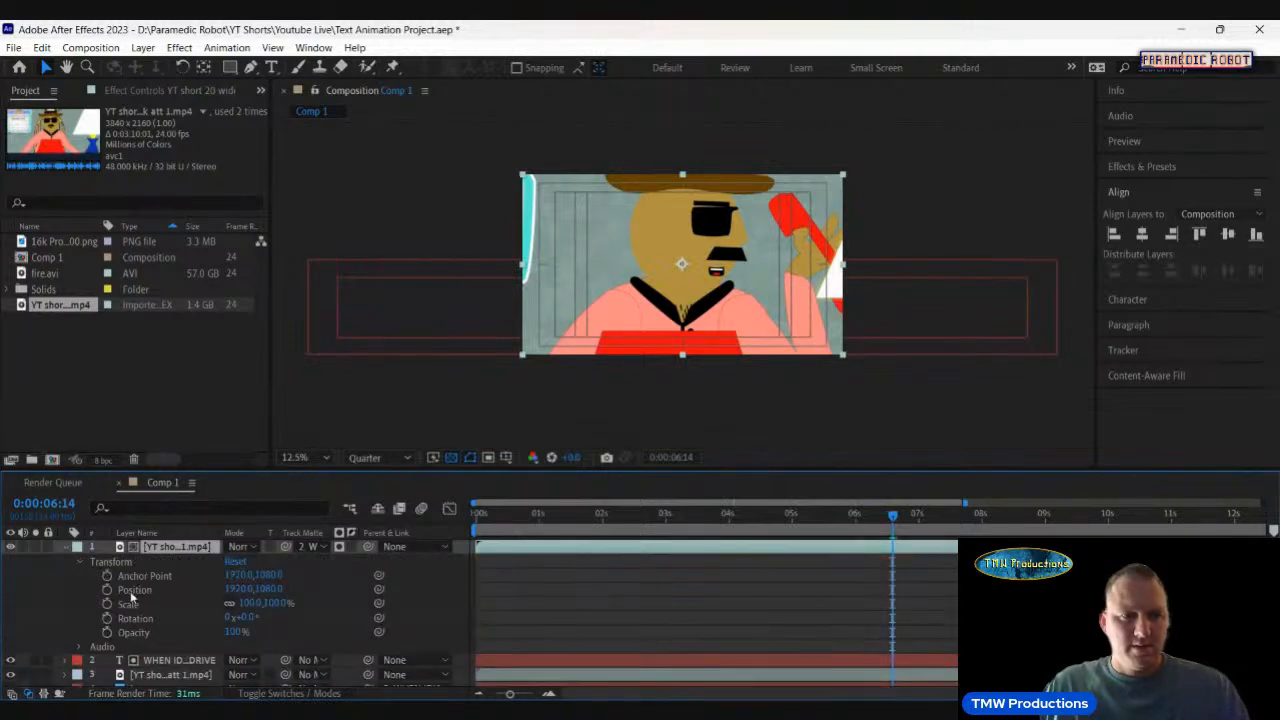
pyautogui.moveTo(244, 632); pyautogui.dragTo(152, 627)
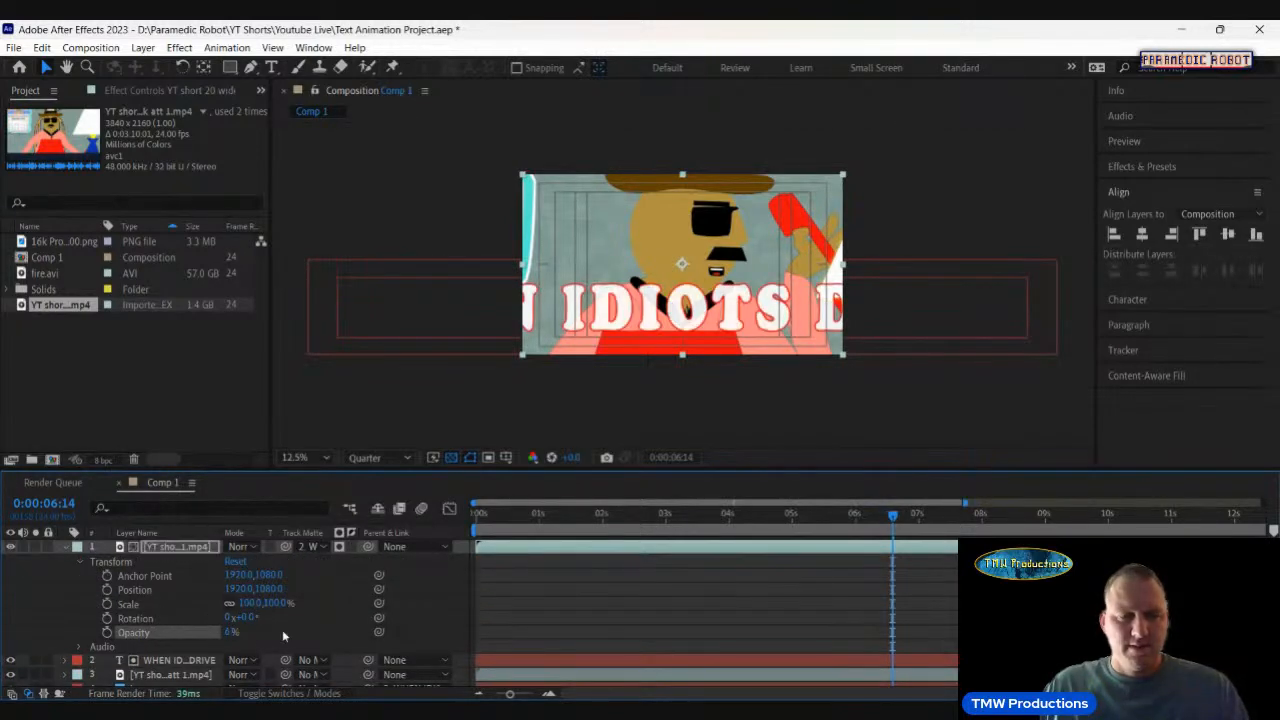
pyautogui.press('F2')
pyautogui.moveTo(255, 632); pyautogui.dragTo(280, 633)
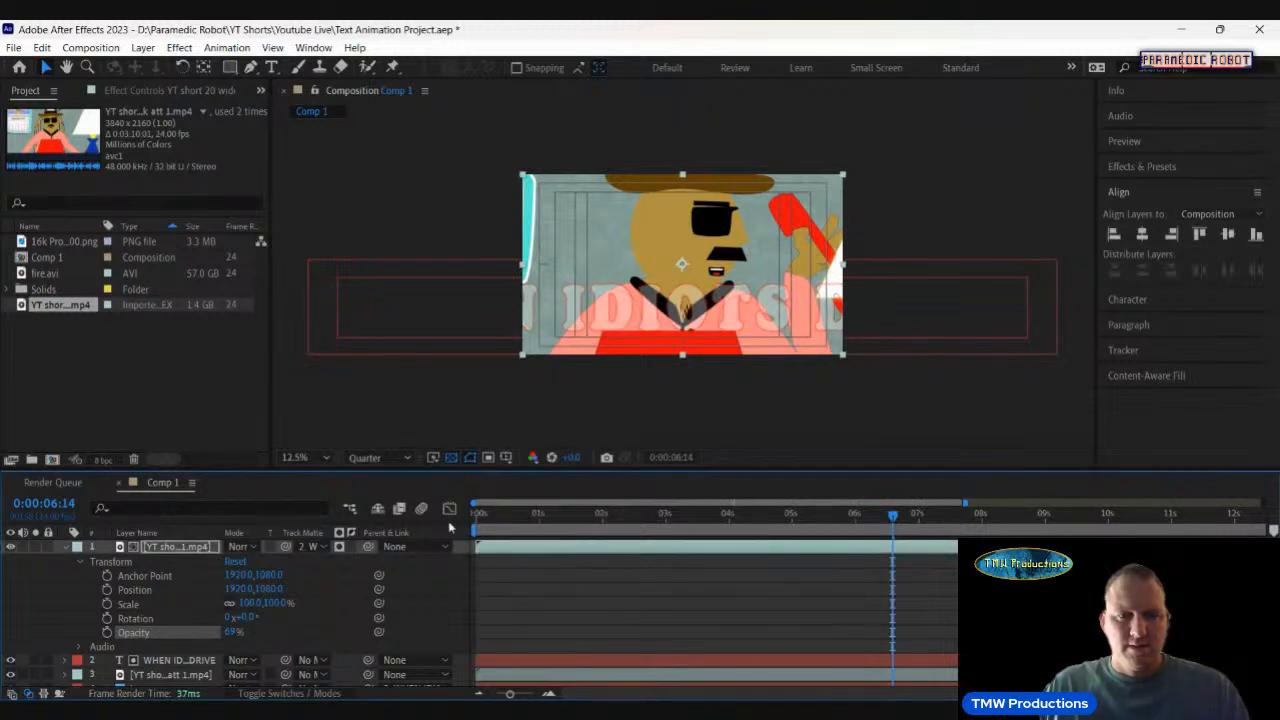
pyautogui.press('Home')
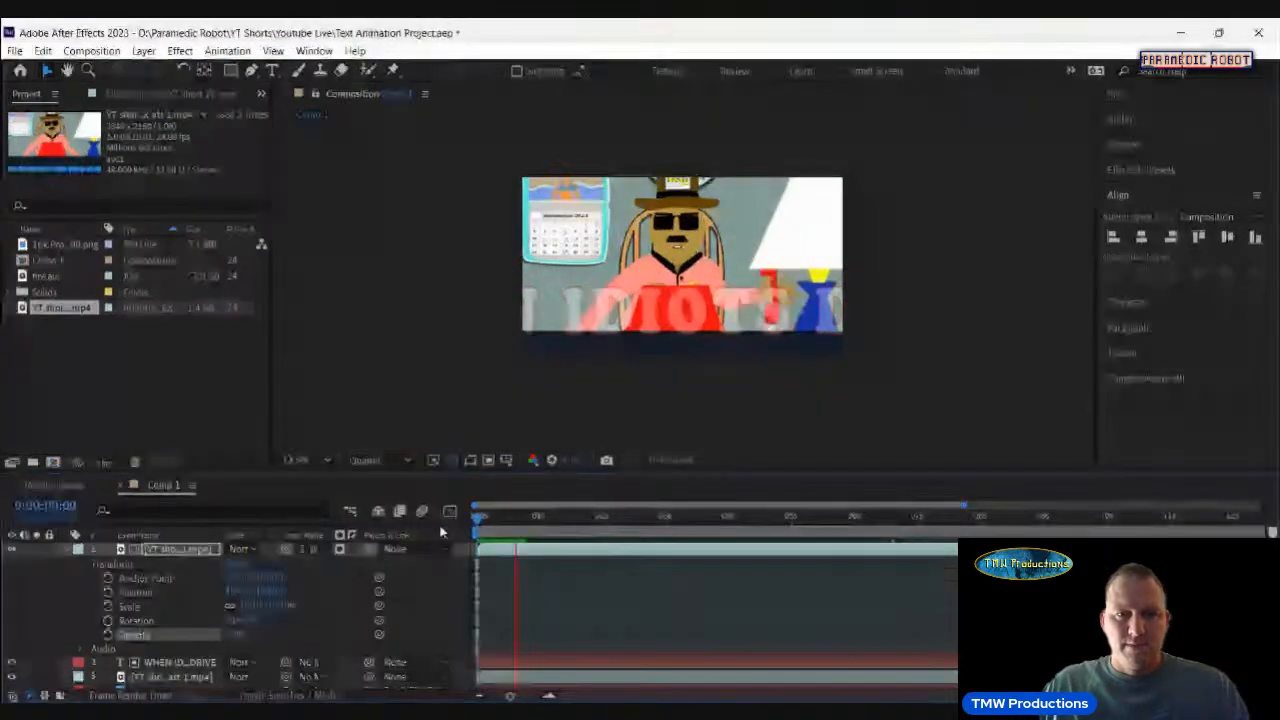
pyautogui.press('space')
# Move the banner layer above the text layer, directly beneath the top video layer.
pyautogui.click(66, 547)
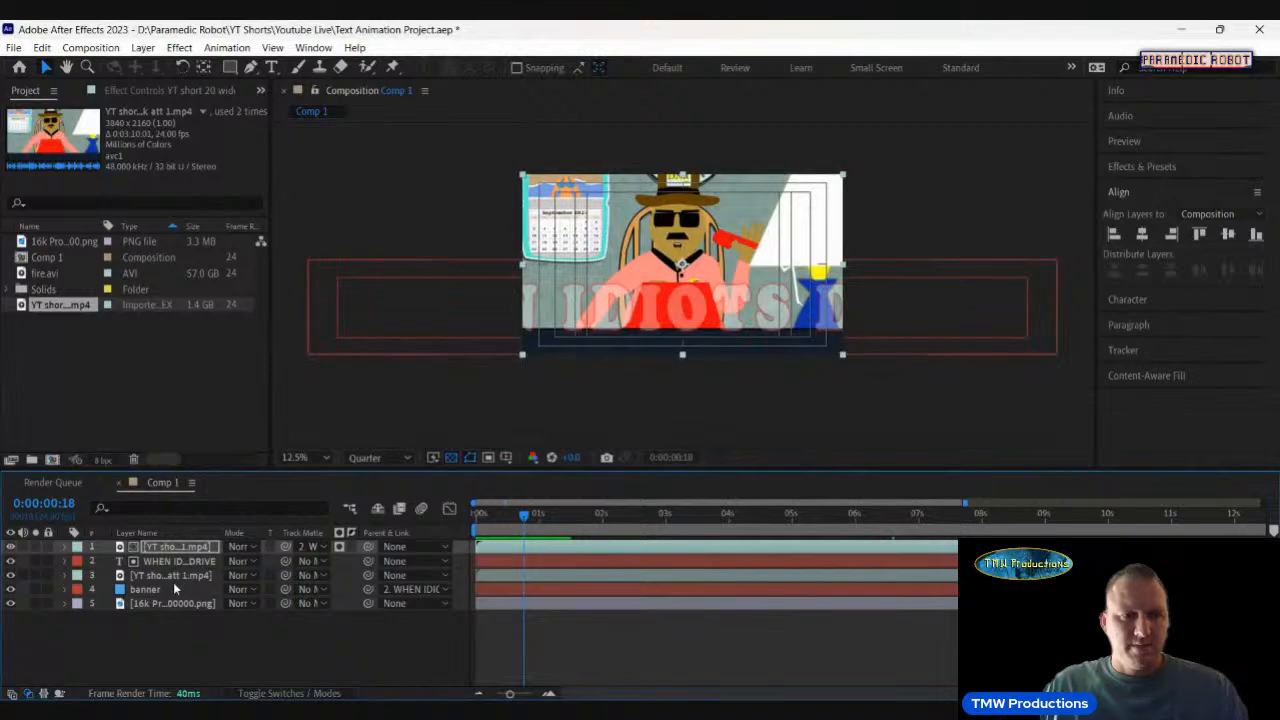
pyautogui.click(173, 584)
pyautogui.moveTo(178, 565); pyautogui.dragTo(166, 568)
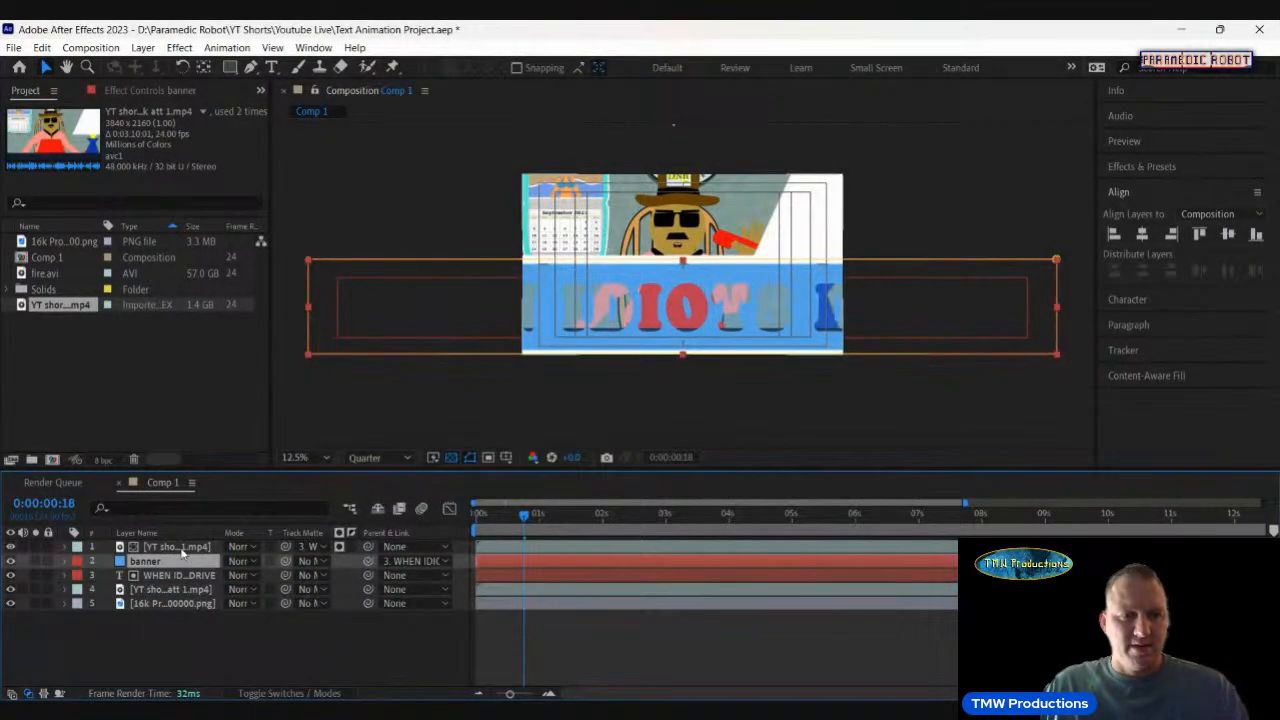
# Set the top video layer's opacity to 100% and preview the composition from the start.
pyautogui.click(160, 548)
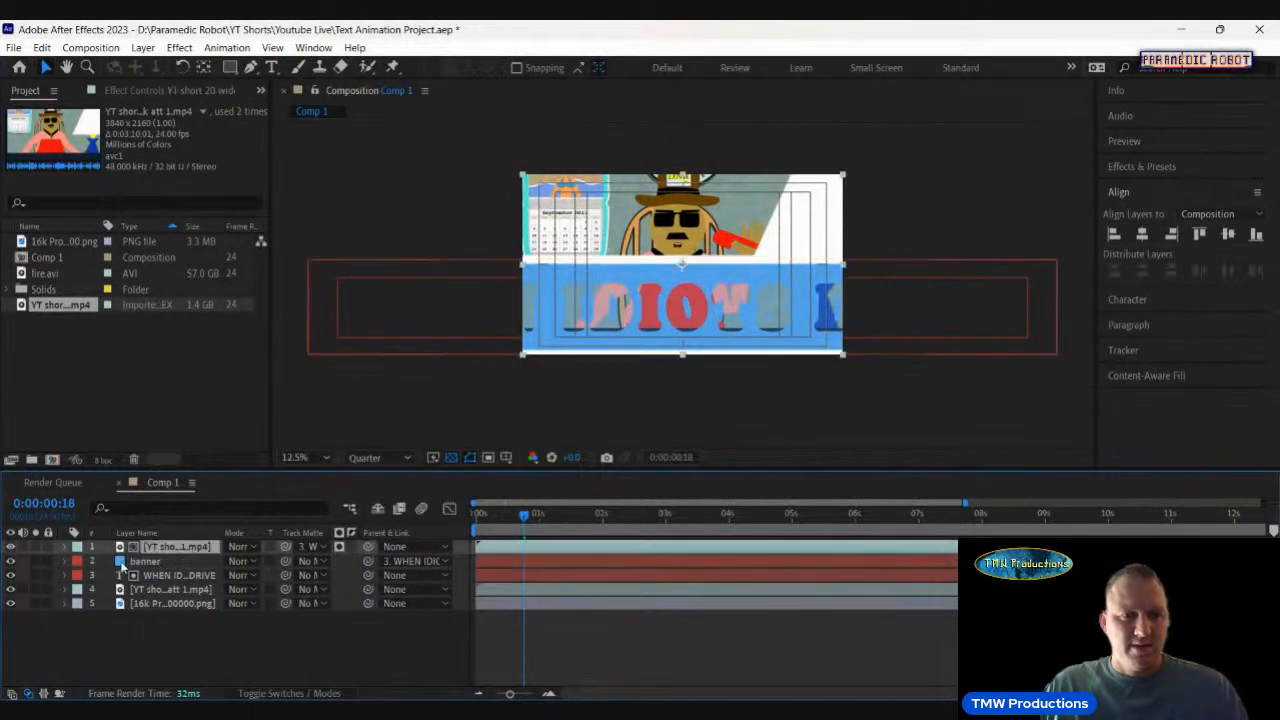
pyautogui.click(65, 548)
pyautogui.click(140, 632)
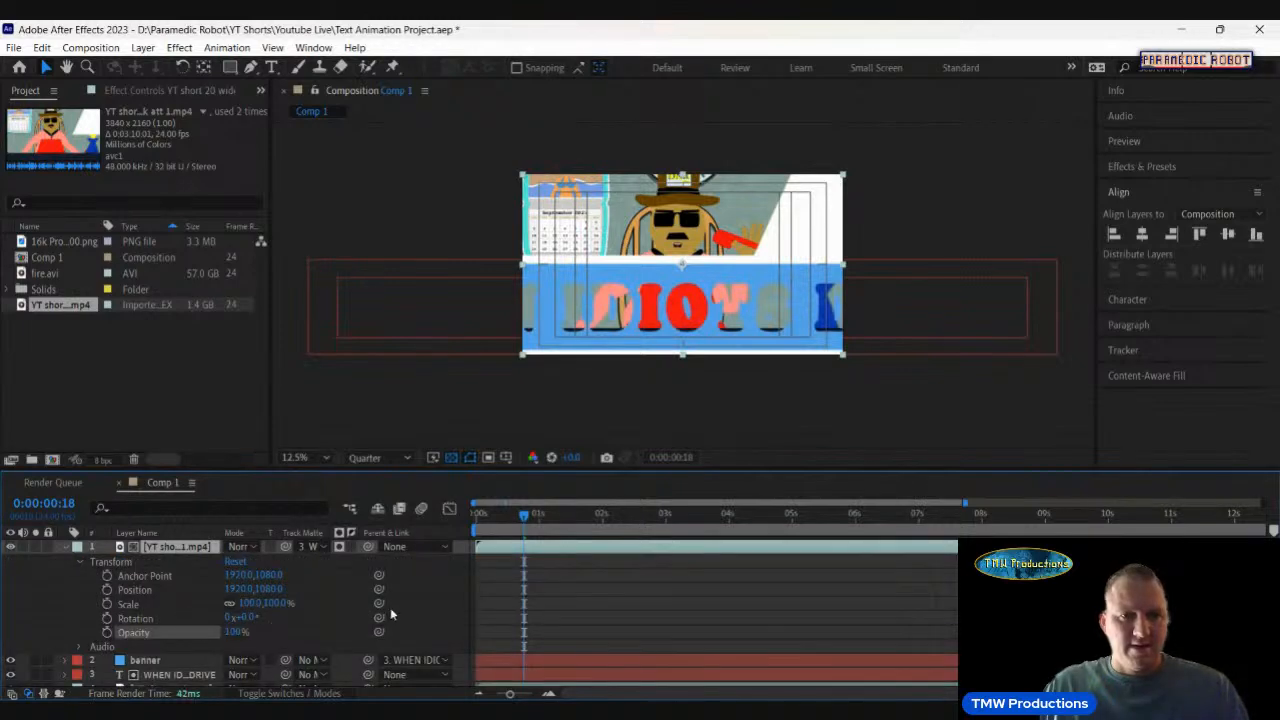
pyautogui.click(500, 515)
pyautogui.press('space')
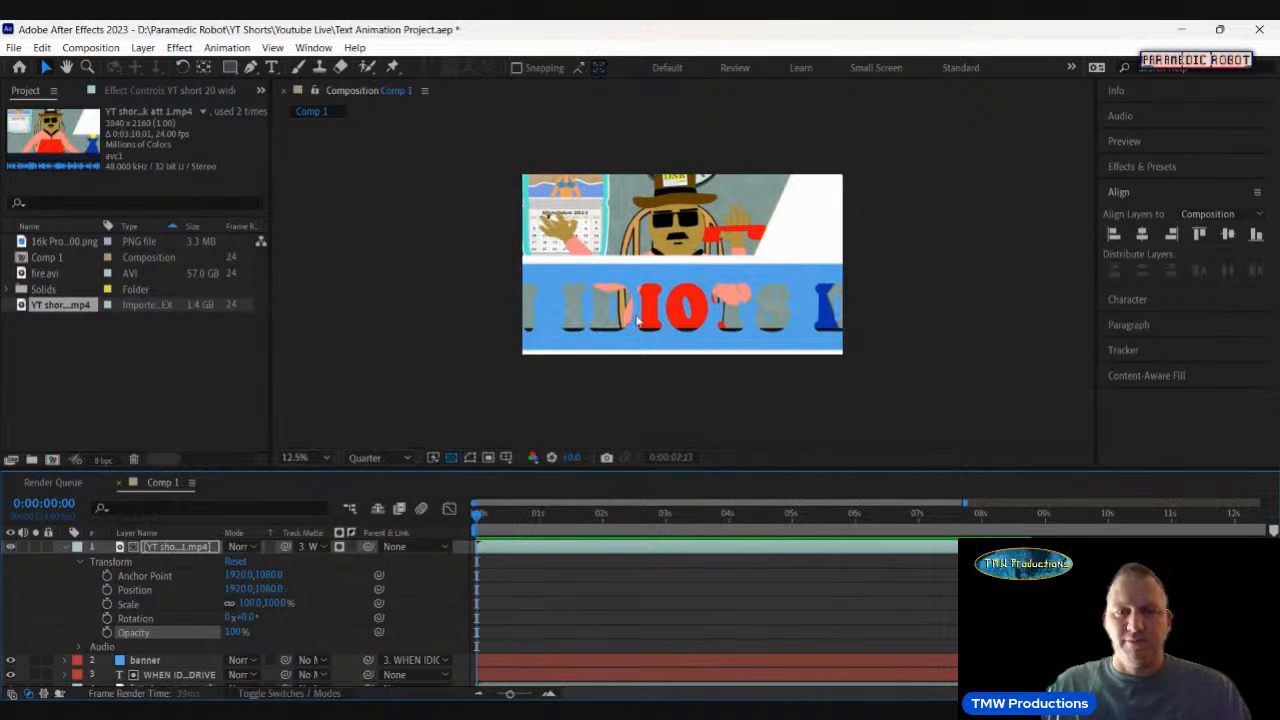
# Stop the preview and delete both copies of the video layer from the composition.
pyautogui.press('space')
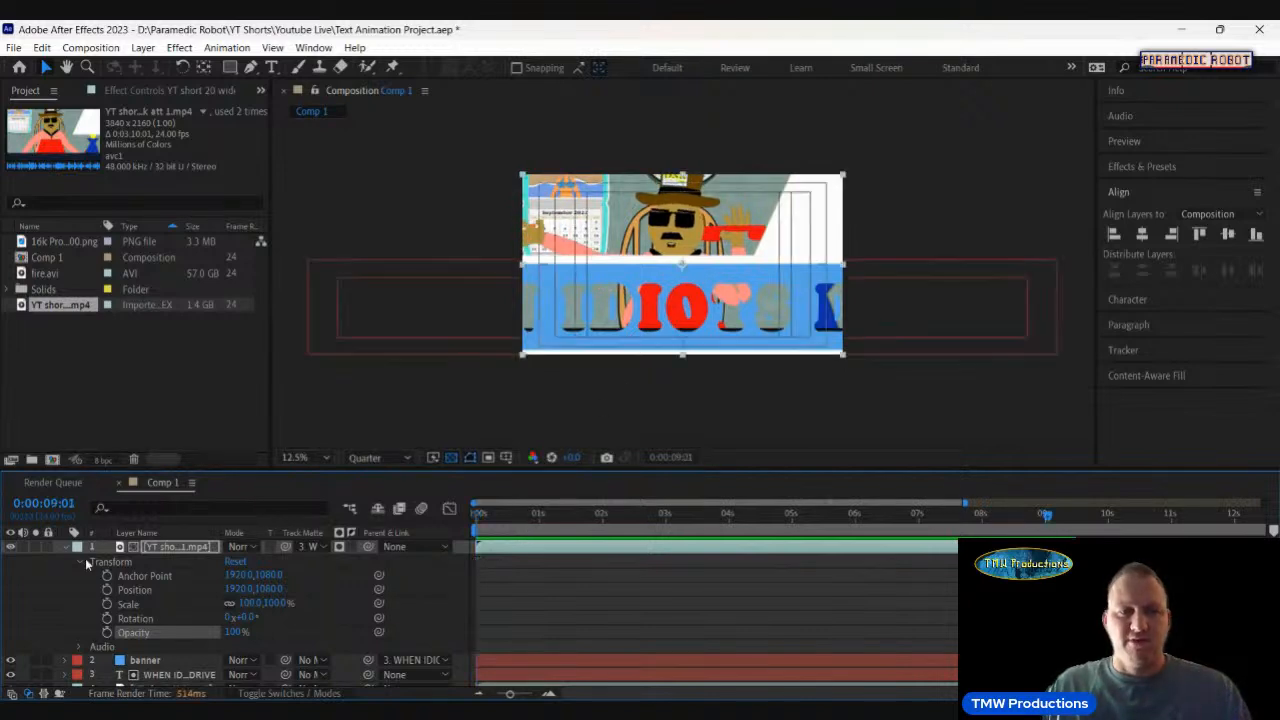
pyautogui.click(64, 547)
pyautogui.click(181, 628)
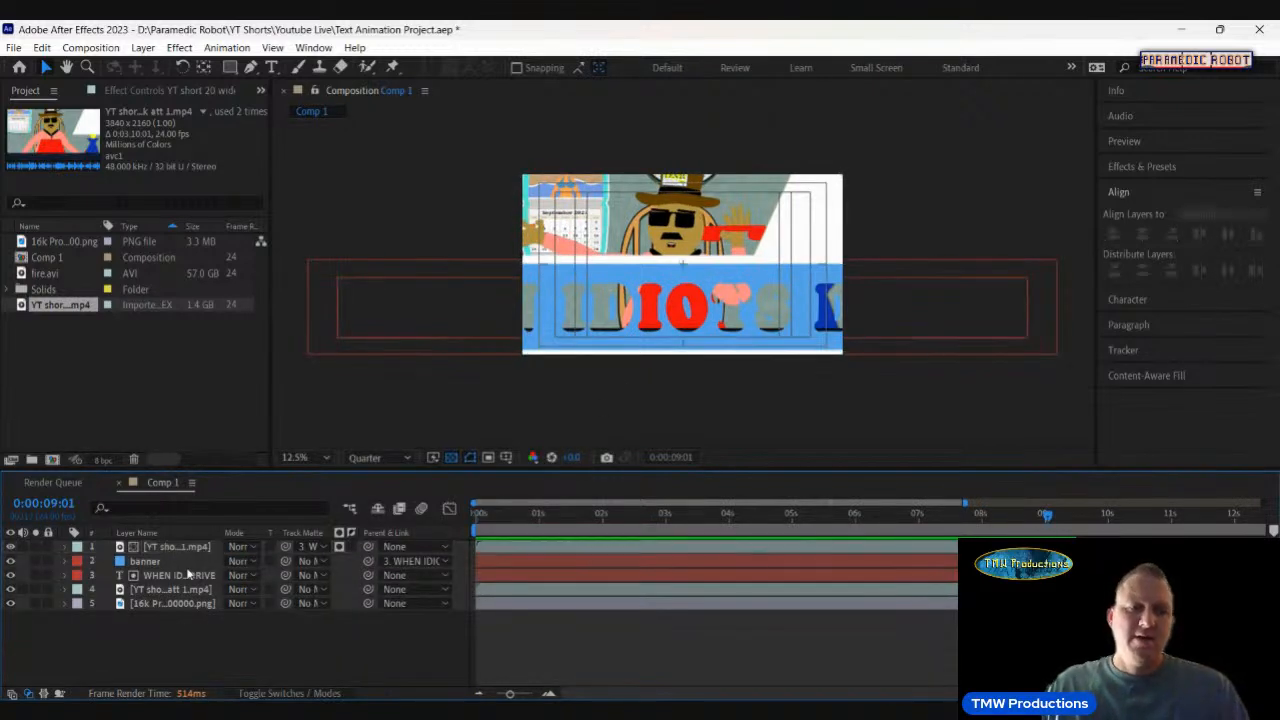
pyautogui.click(183, 551)
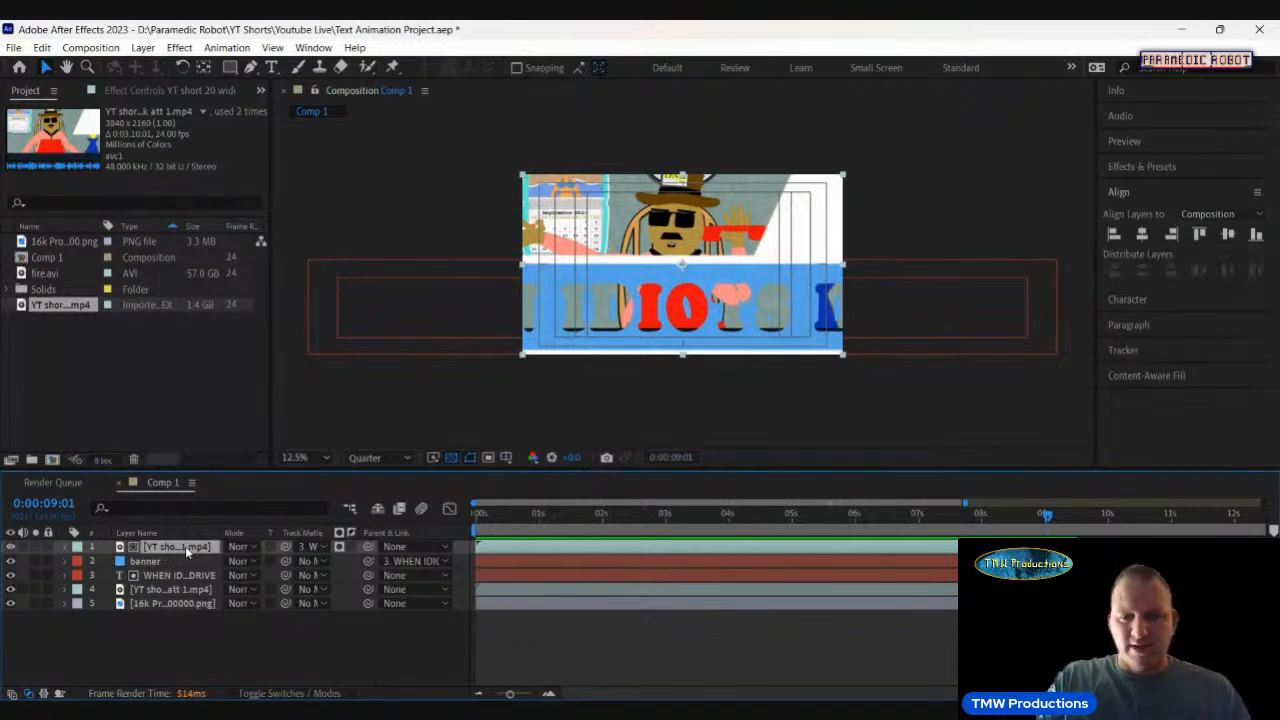
pyautogui.press('Delete')
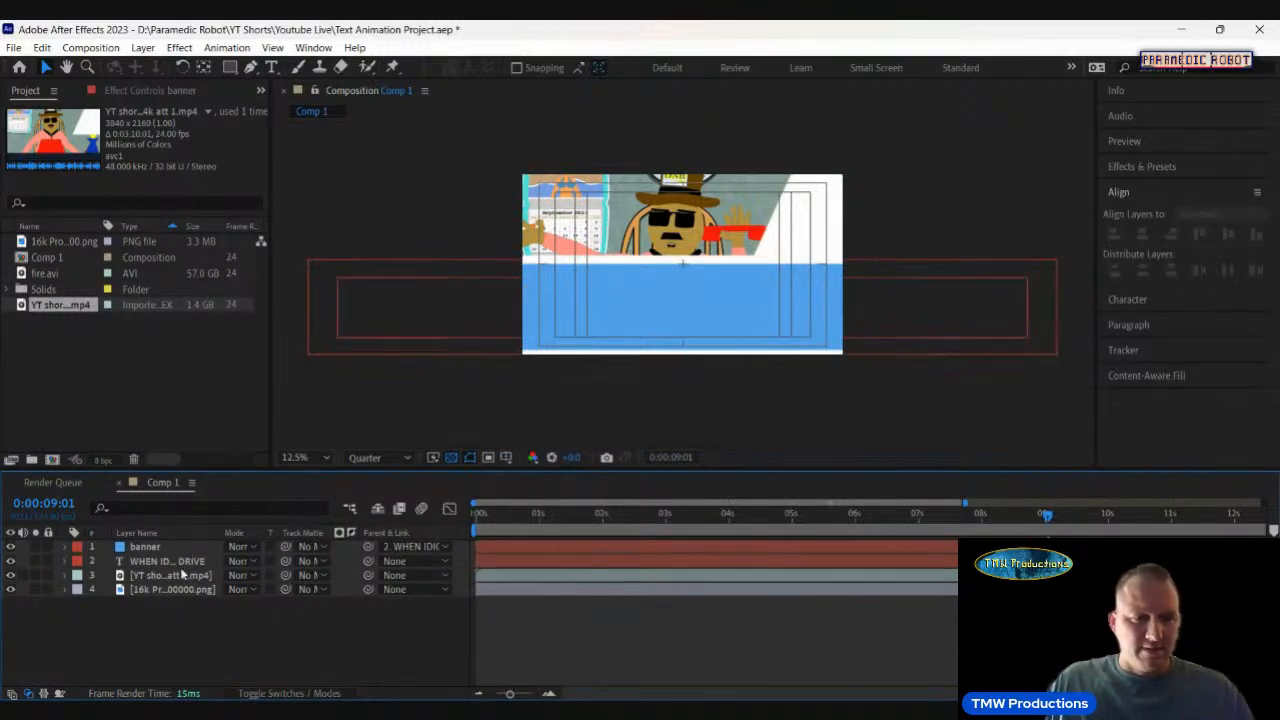
pyautogui.click(178, 576)
pyautogui.press('Delete')
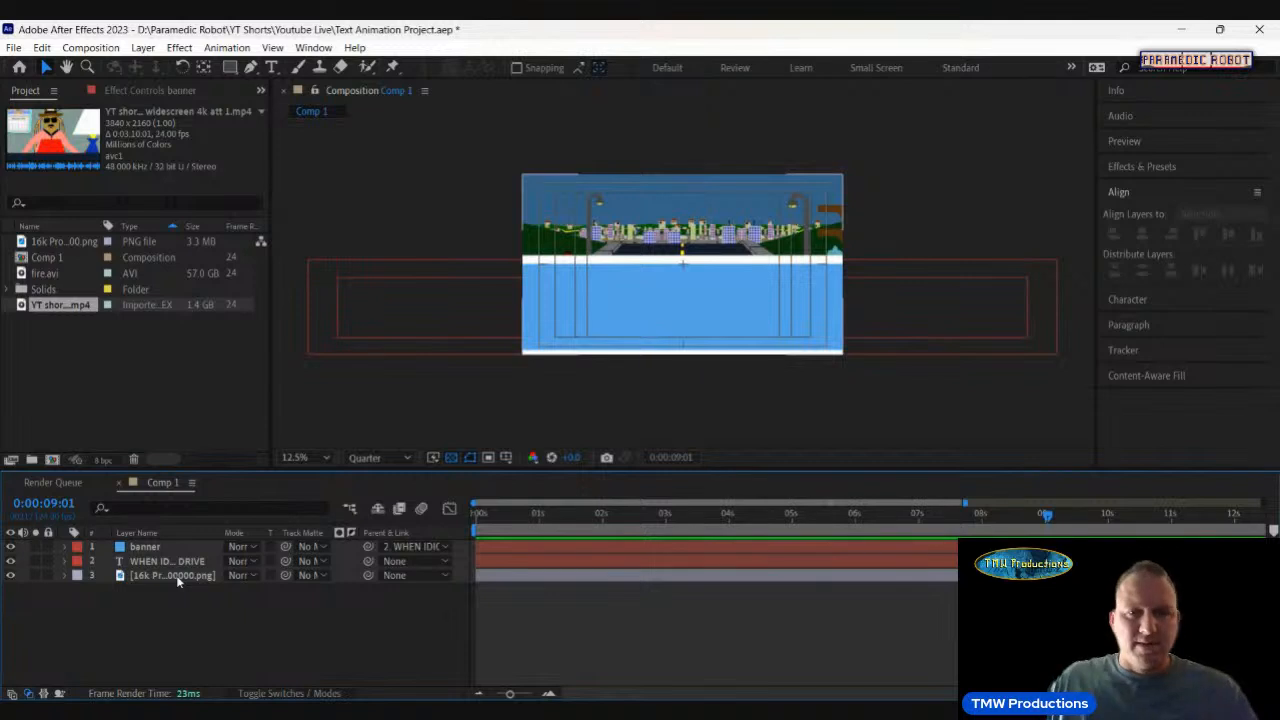
# Set the WHEN IDIOTS DRIVE text layer's scale to 100% and centre it horizontally in the composition.
pyautogui.click(150, 561)
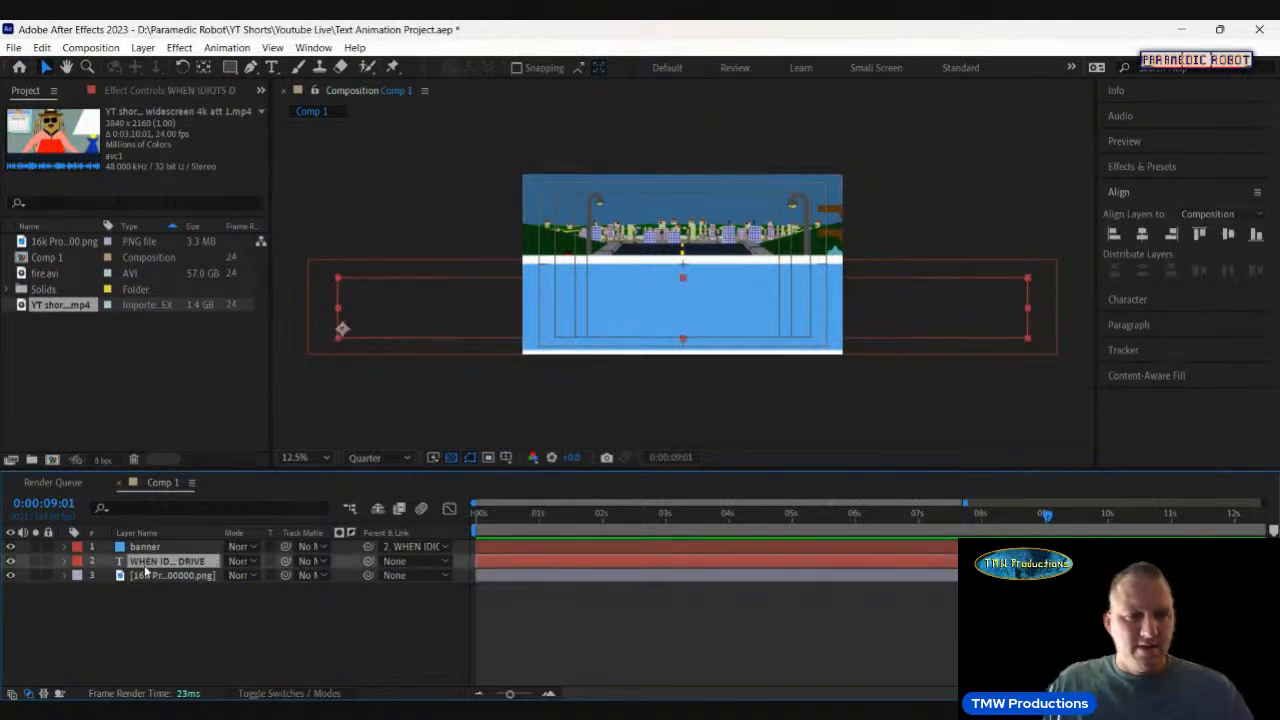
pyautogui.click(63, 563)
pyautogui.click(81, 590)
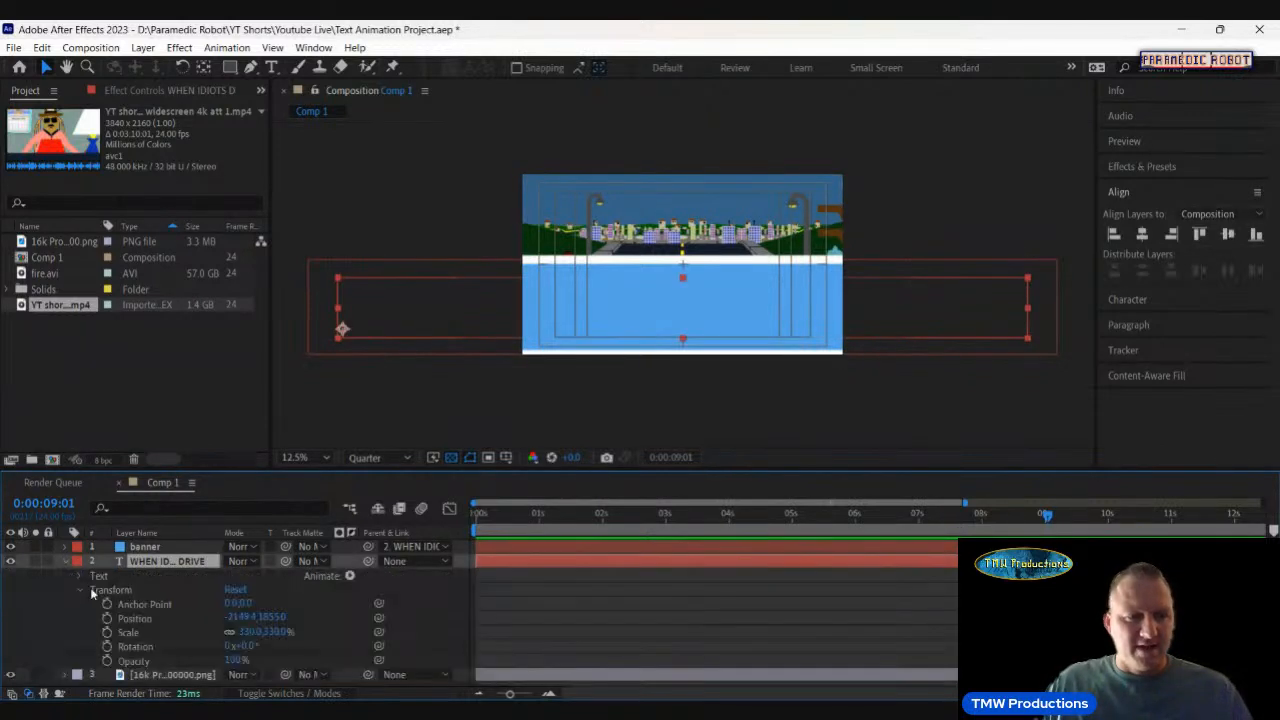
pyautogui.click(256, 631)
pyautogui.write('100')
pyautogui.press('Return')
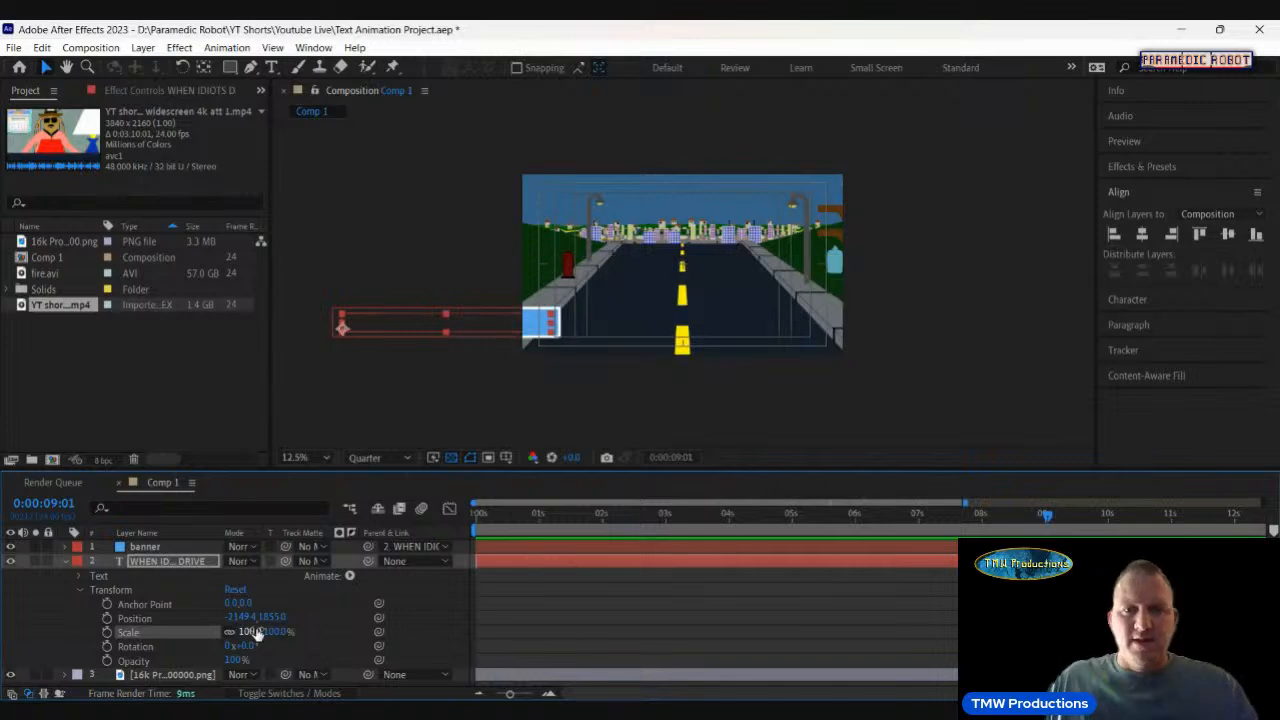
pyautogui.click(1141, 233)
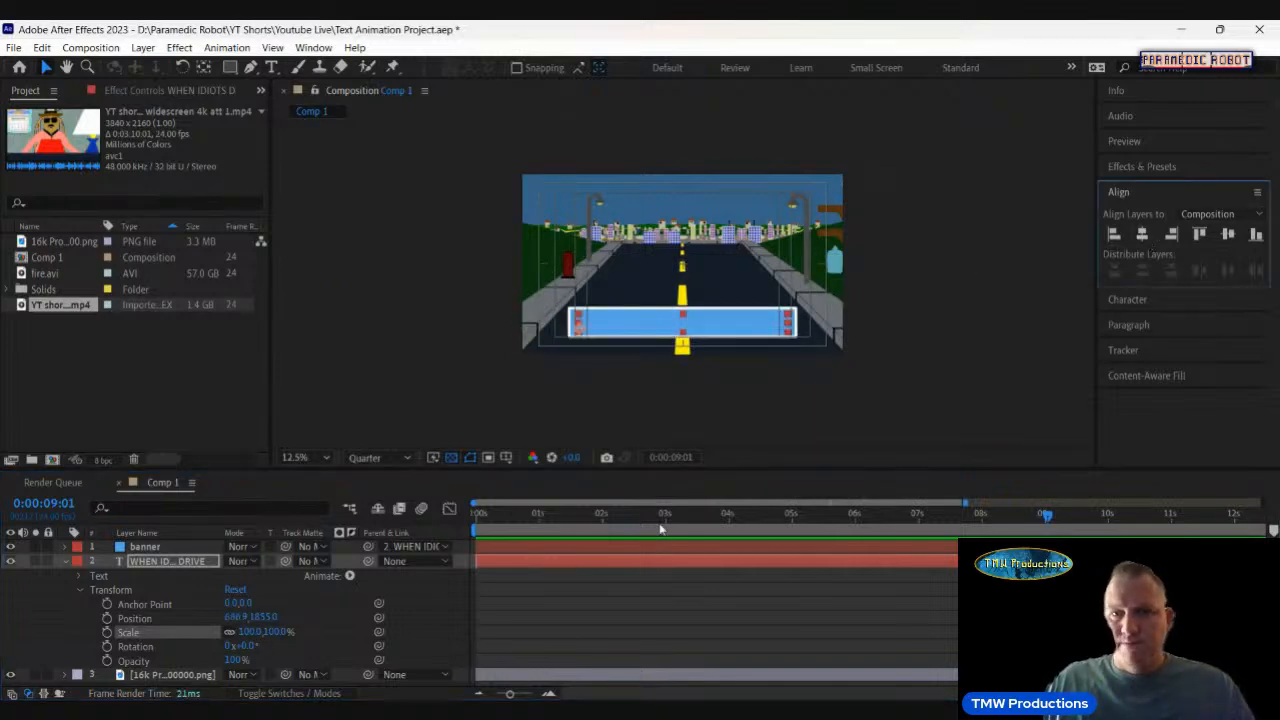
# Move the WHEN IDIOTS DRIVE text layer above the banner layer.
pyautogui.click(65, 562)
pyautogui.moveTo(151, 563); pyautogui.dragTo(151, 542)
pyautogui.click(157, 607)
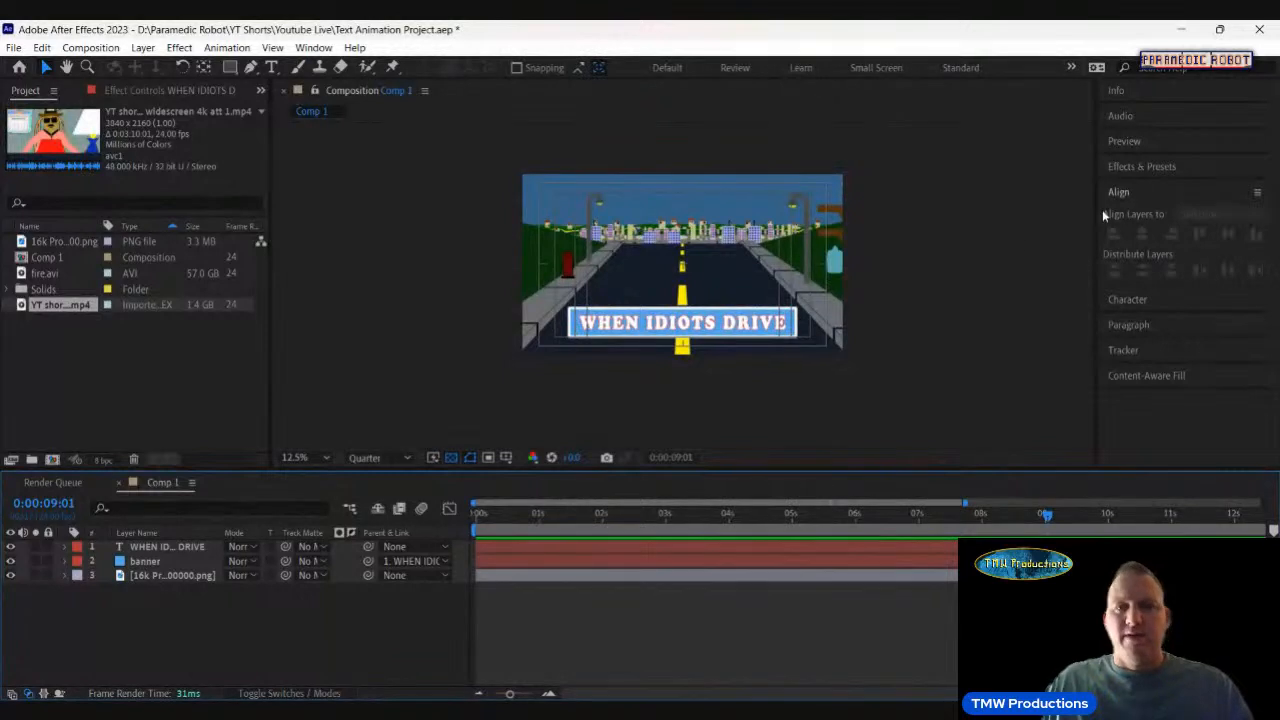
# Find the Fractal Noise effect and apply it to the WHEN IDIOTS DRIVE text layer.
pyautogui.click(1149, 166)
pyautogui.click(1258, 190)
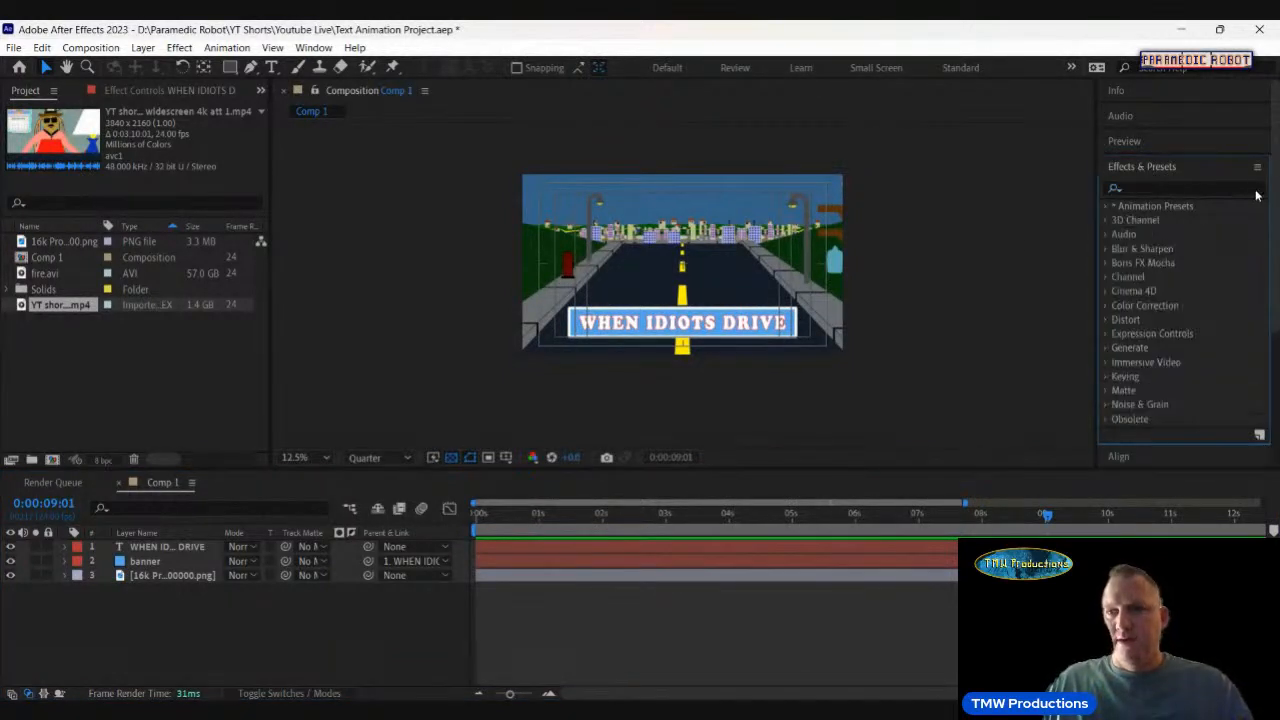
pyautogui.click(1220, 188)
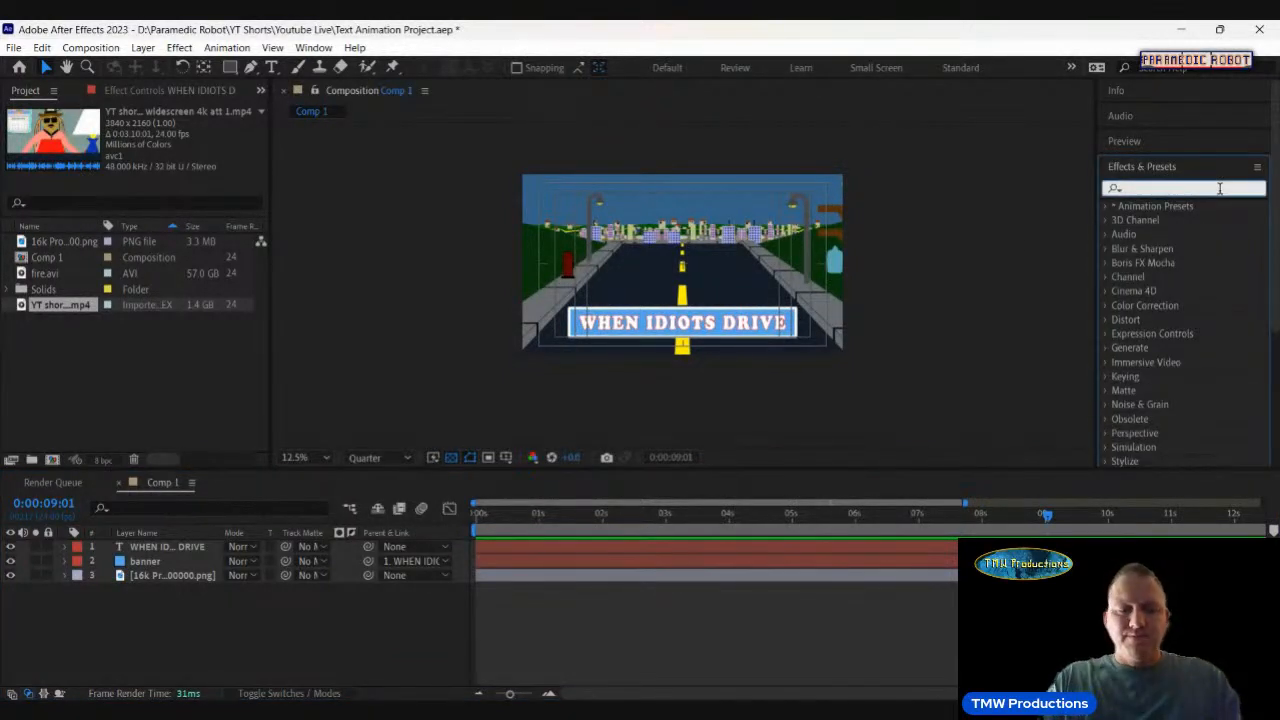
pyautogui.write('fractal noi')
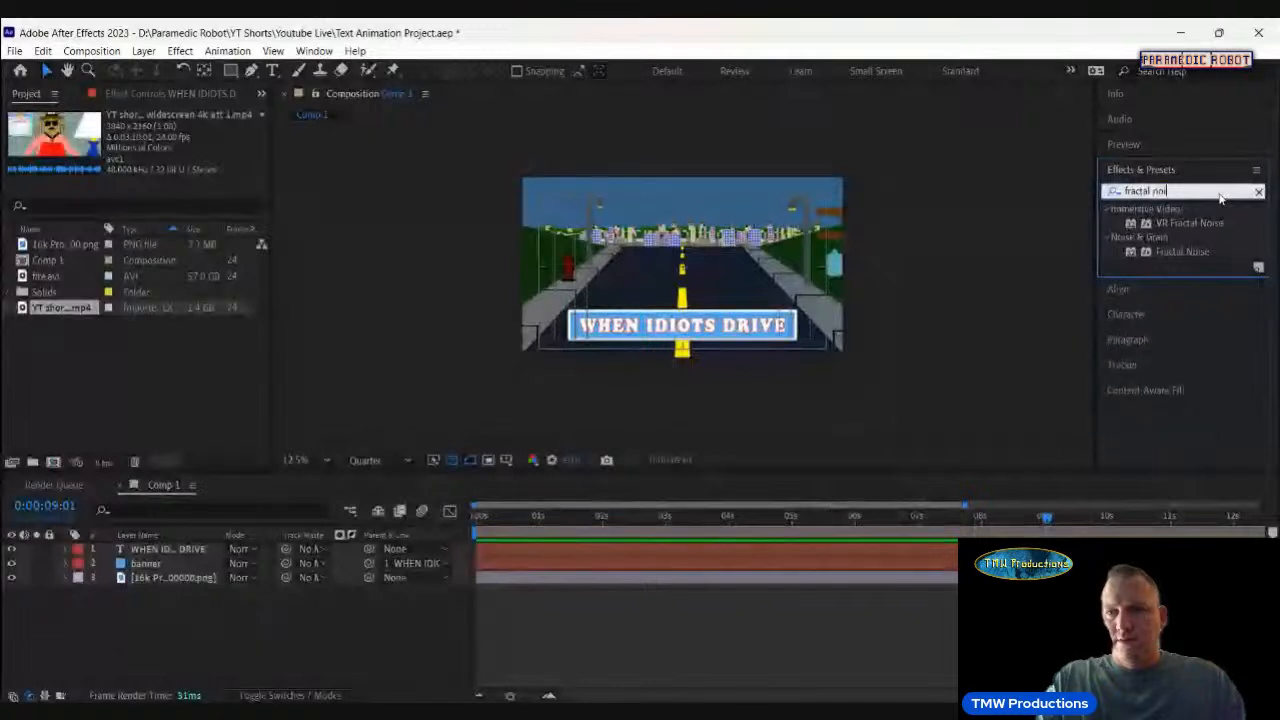
pyautogui.write('se')
pyautogui.click(1185, 253)
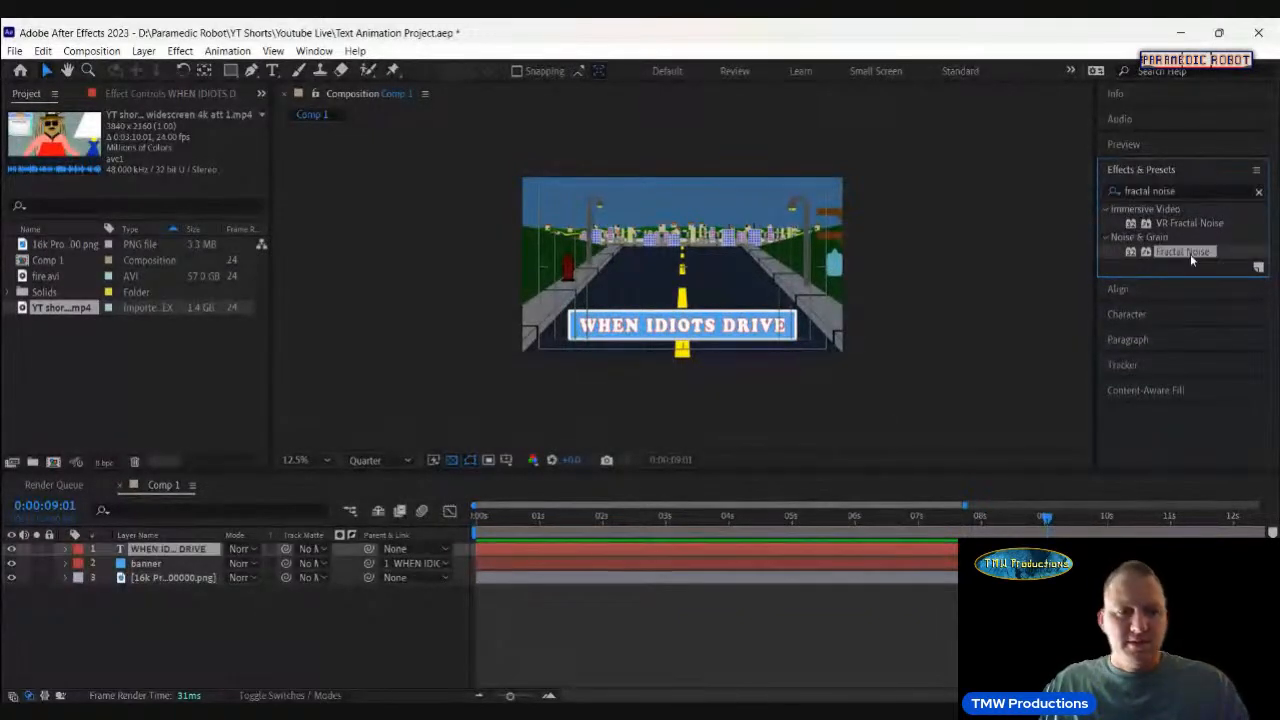
pyautogui.moveTo(1191, 259); pyautogui.dragTo(172, 550)
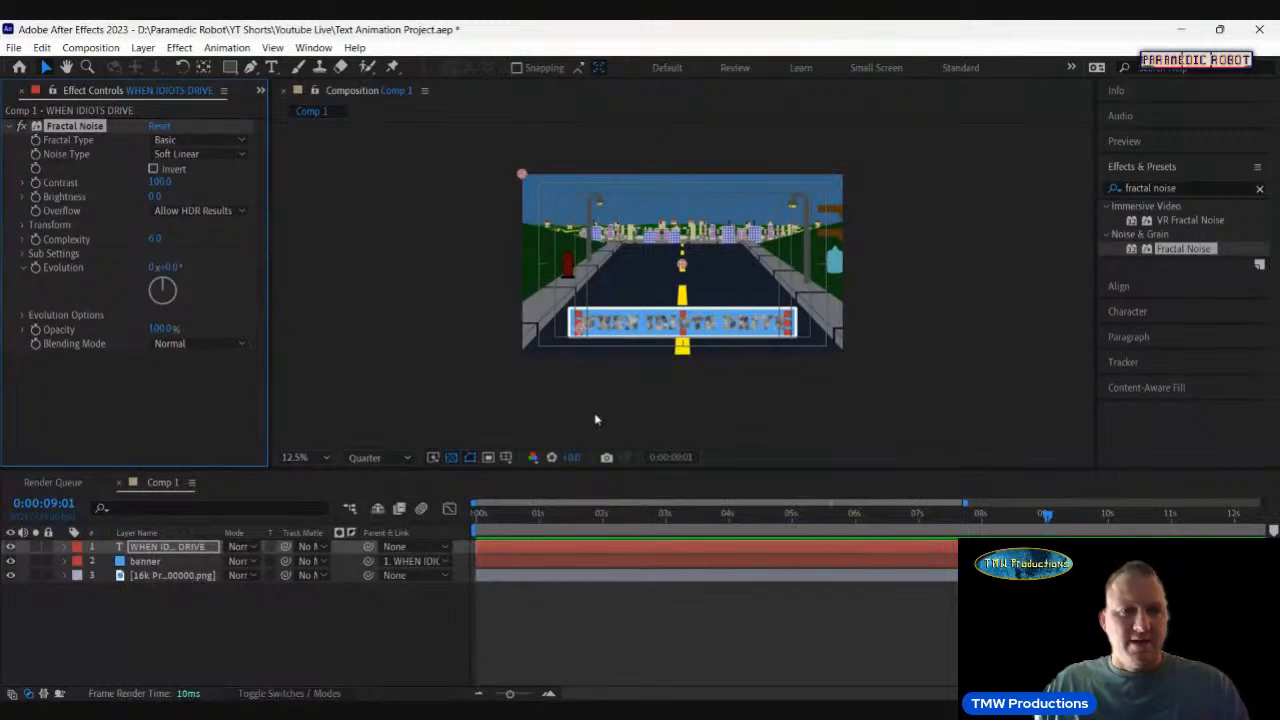
# Return the playhead to the start and replace the title's wording with TEXT.
pyautogui.moveTo(520, 515); pyautogui.dragTo(440, 523)
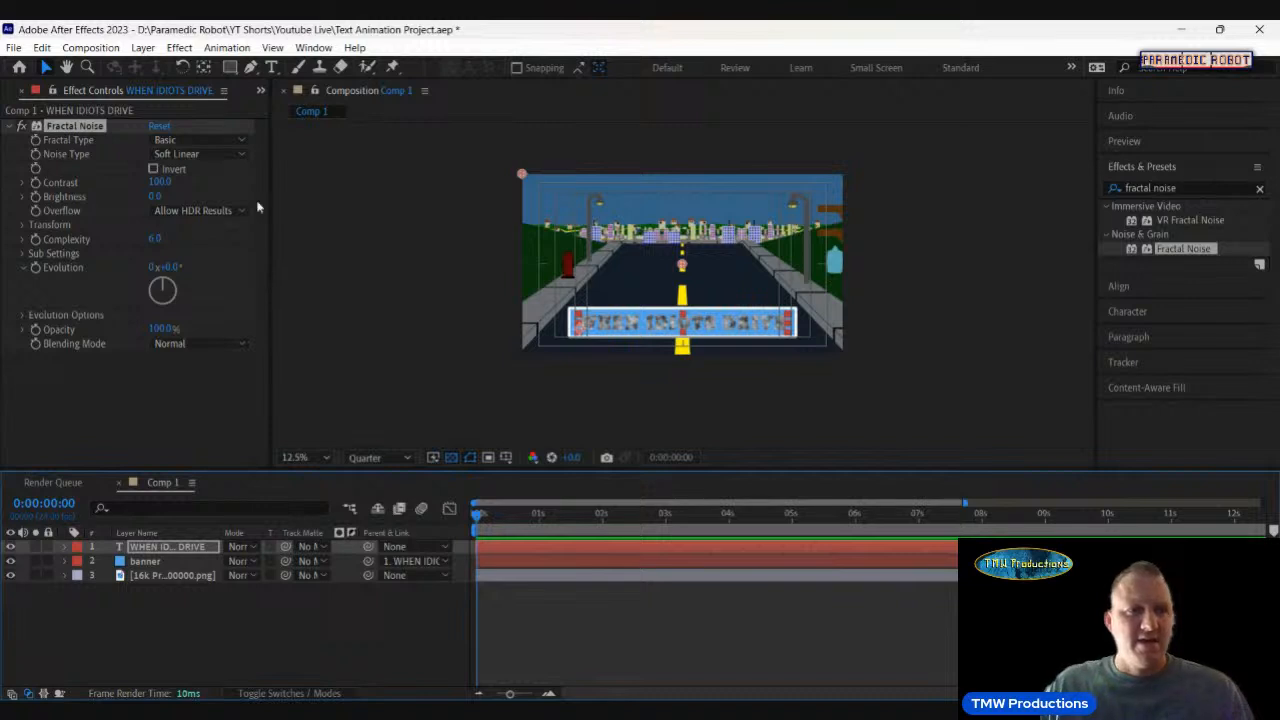
pyautogui.click(152, 562)
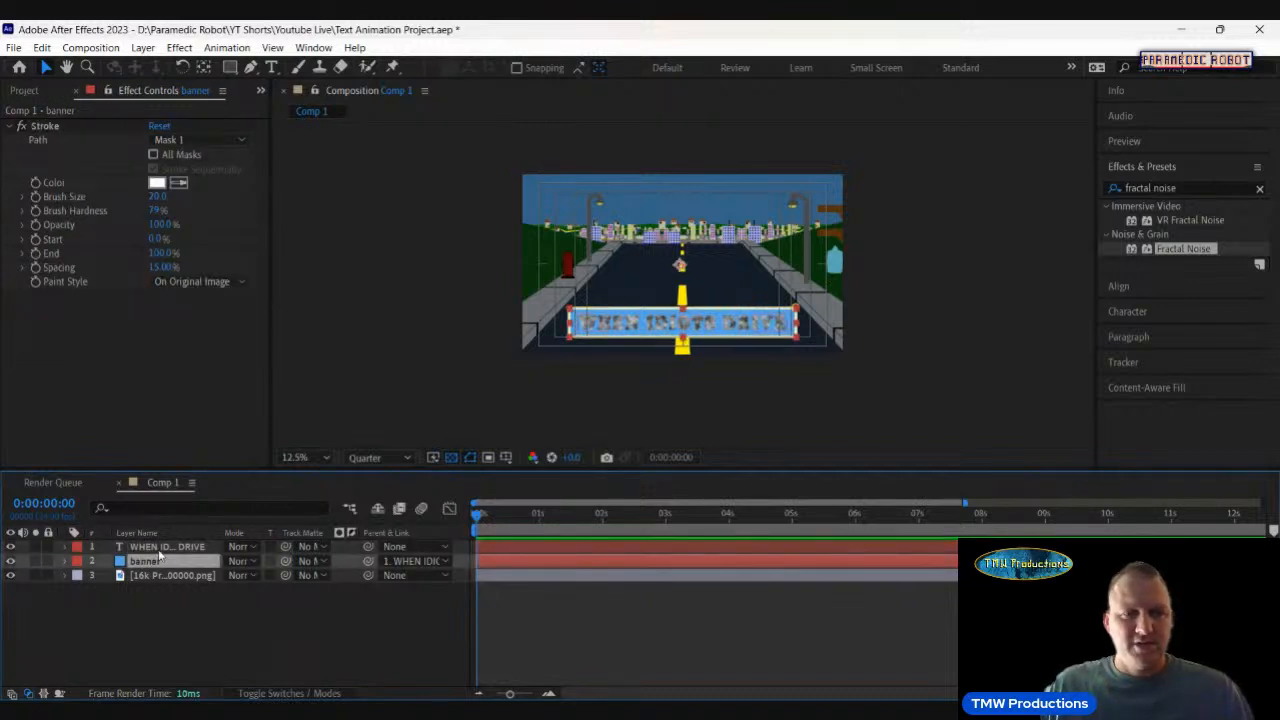
pyautogui.click(158, 548)
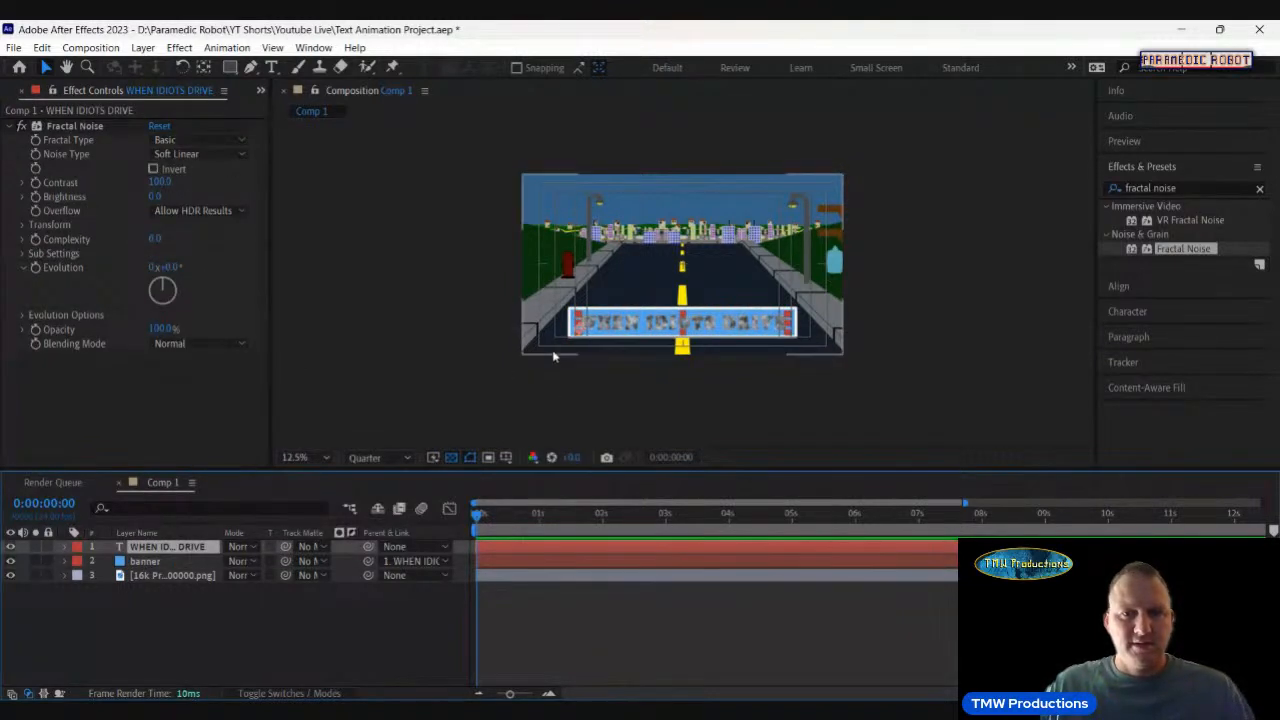
pyautogui.click(271, 67)
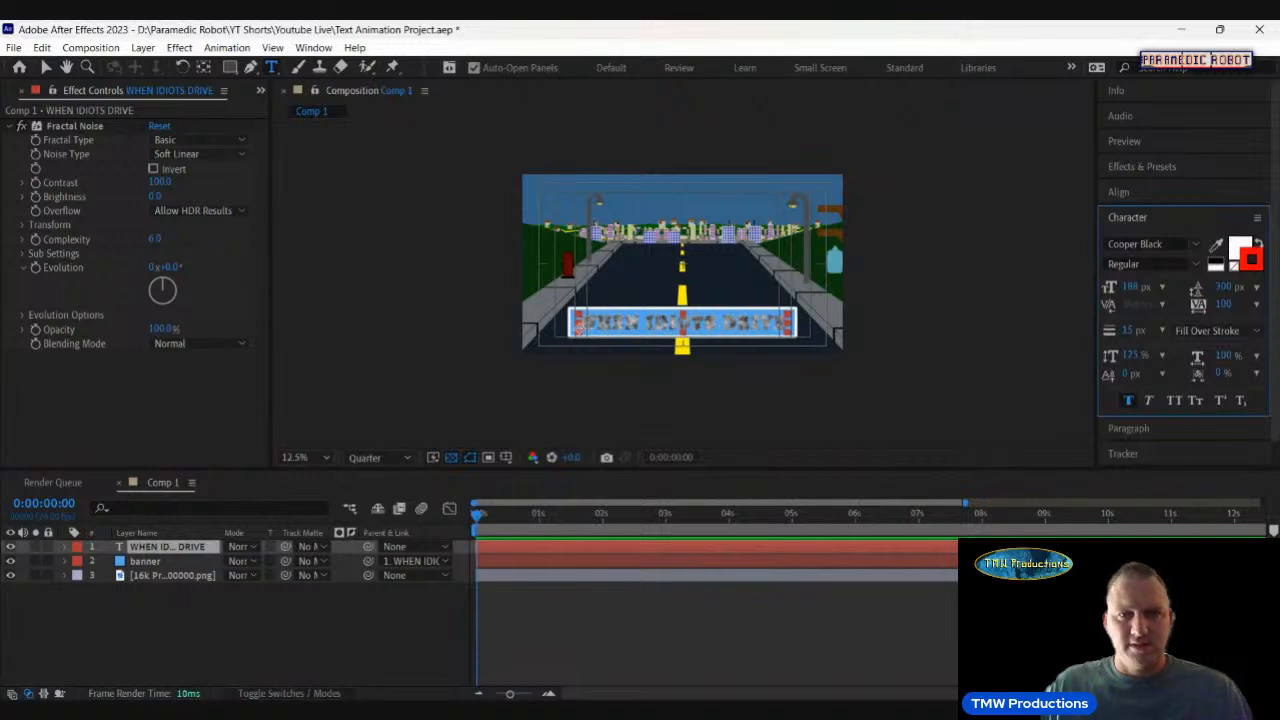
pyautogui.moveTo(579, 325); pyautogui.dragTo(790, 325)
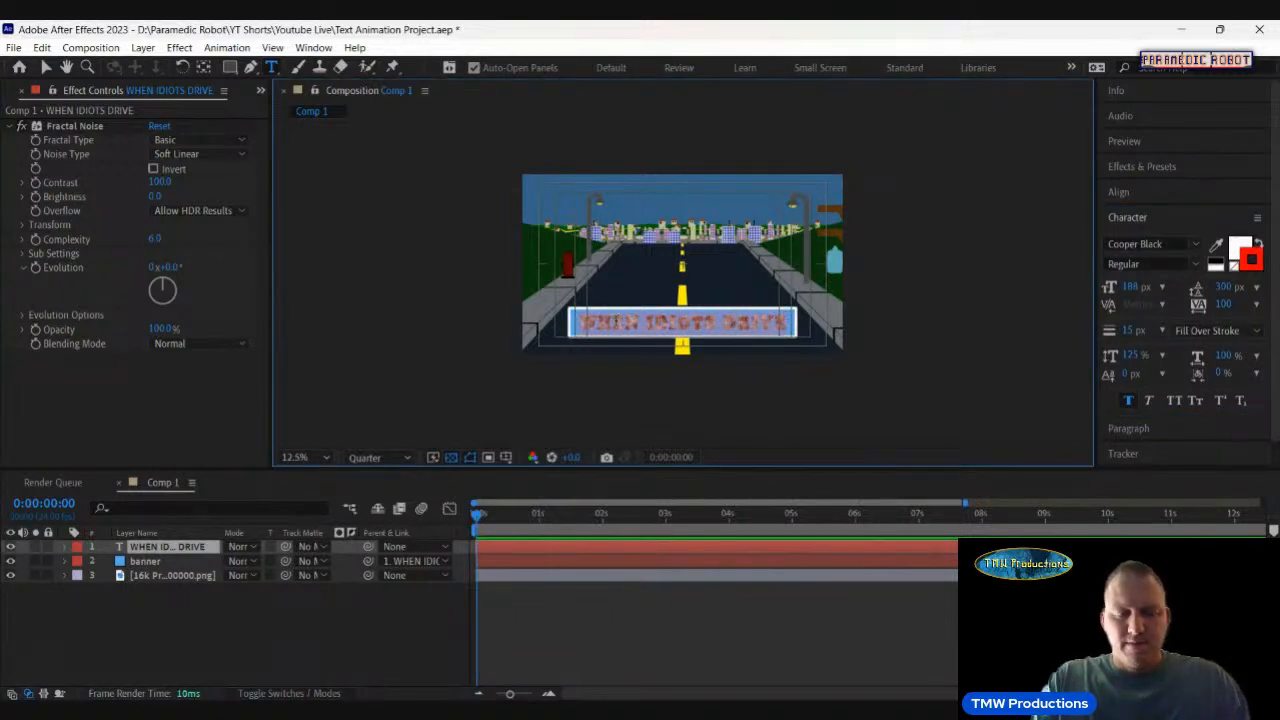
pyautogui.write('T')
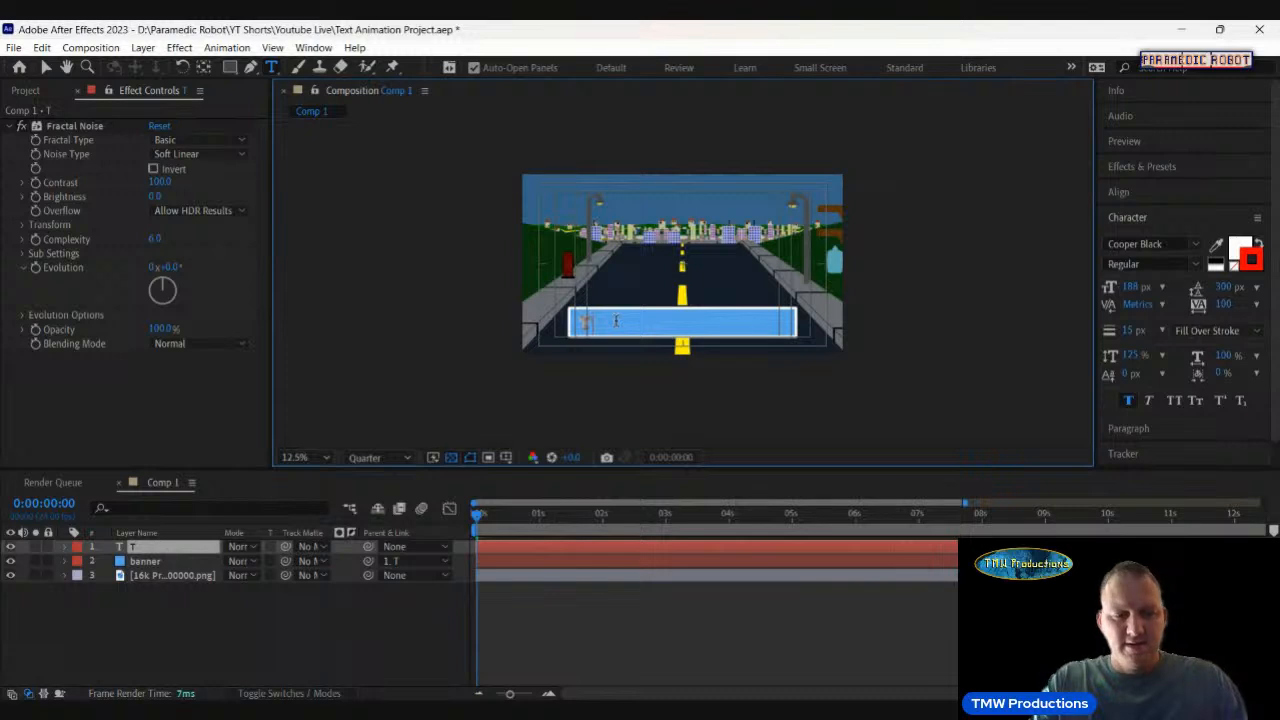
pyautogui.write('EXT')
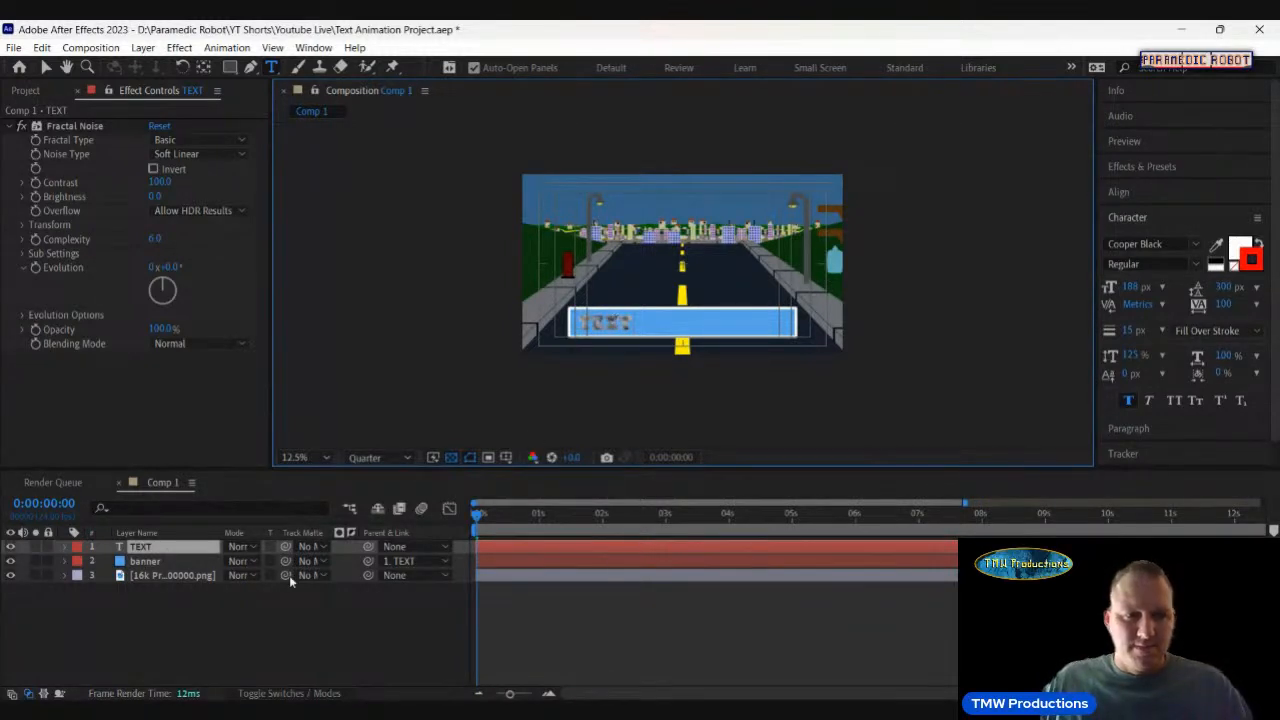
pyautogui.click(250, 599)
# Set the banner layer's parent to None.
pyautogui.click(160, 561)
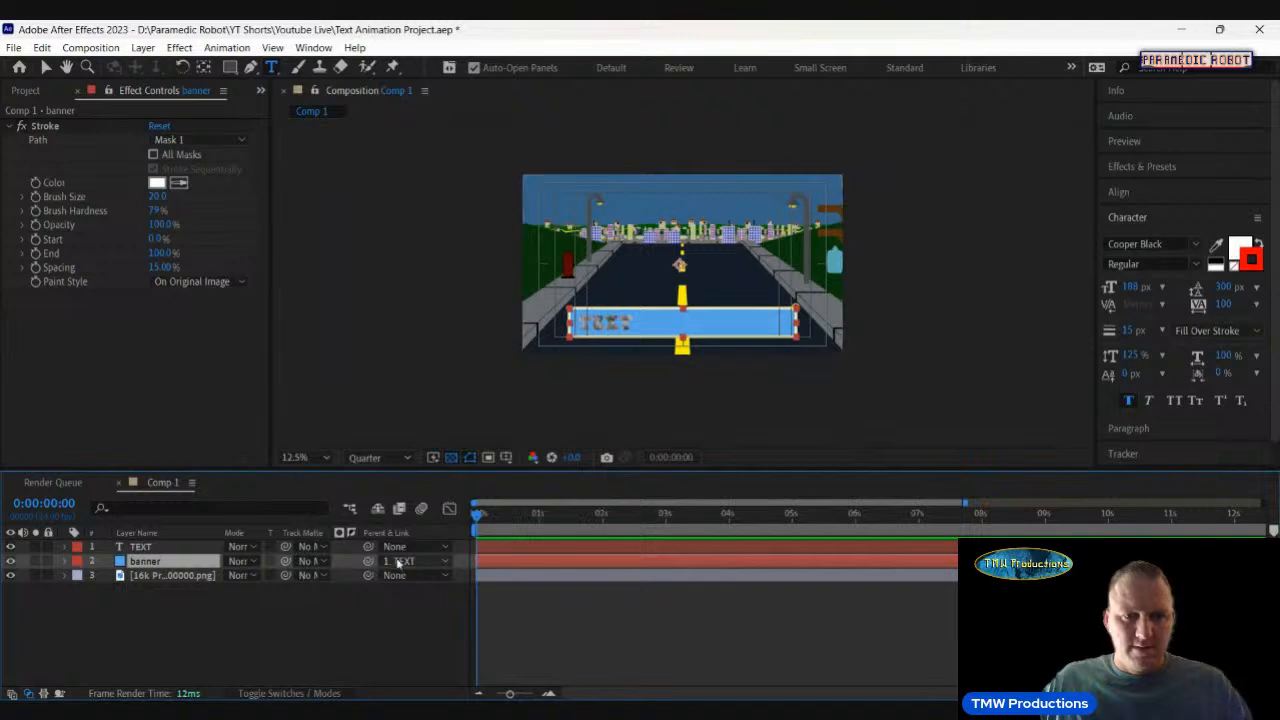
pyautogui.click(404, 566)
pyautogui.click(406, 582)
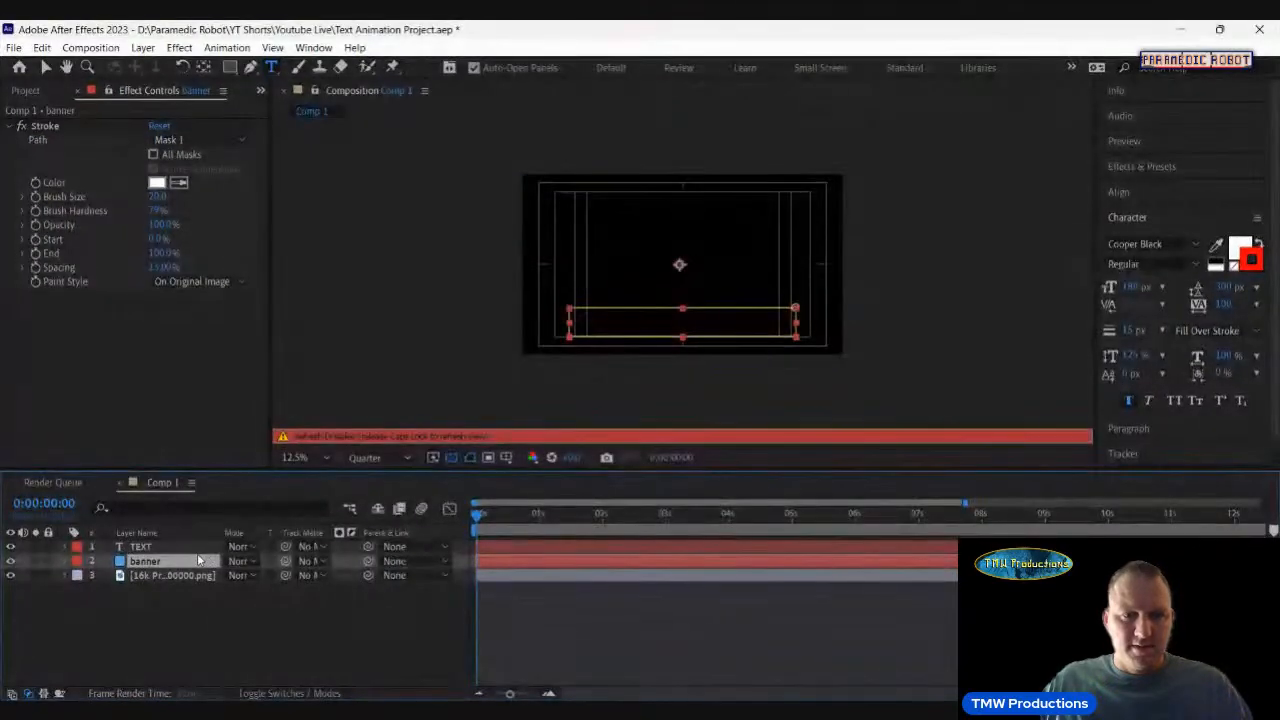
# Set the font size of the word TEXT to 1000 px.
pyautogui.click(160, 547)
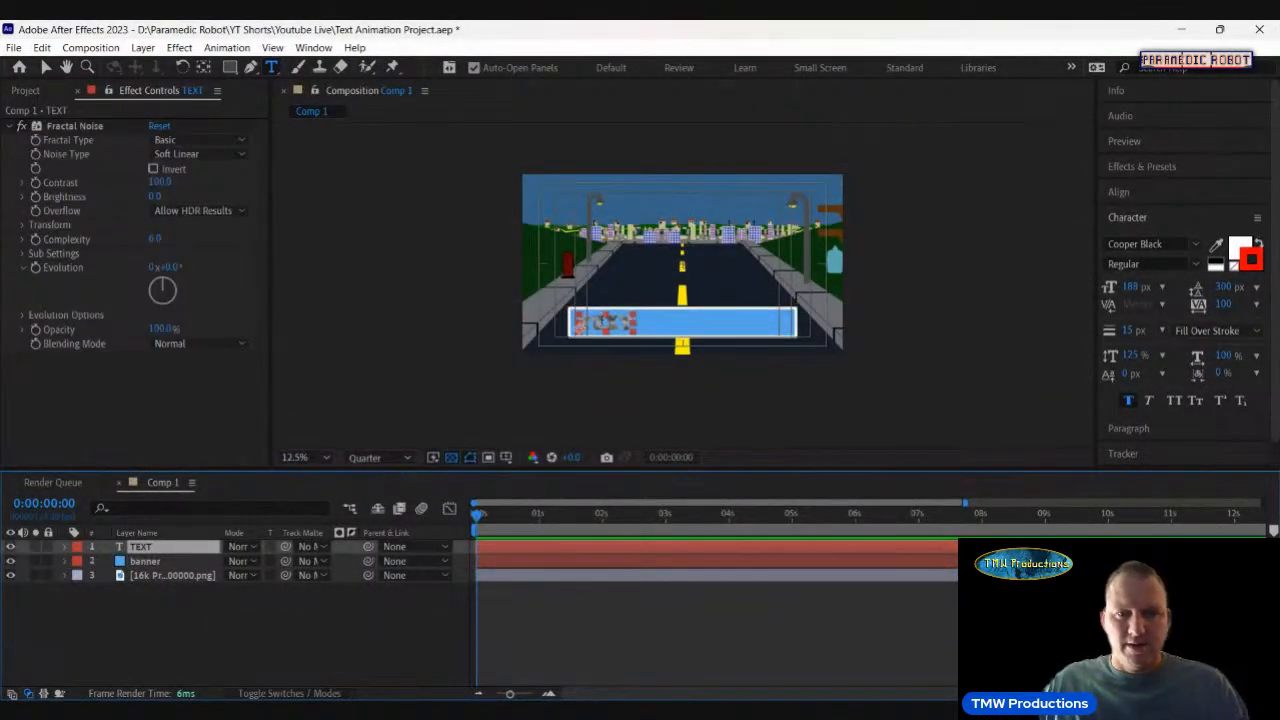
pyautogui.doubleClick(601, 321)
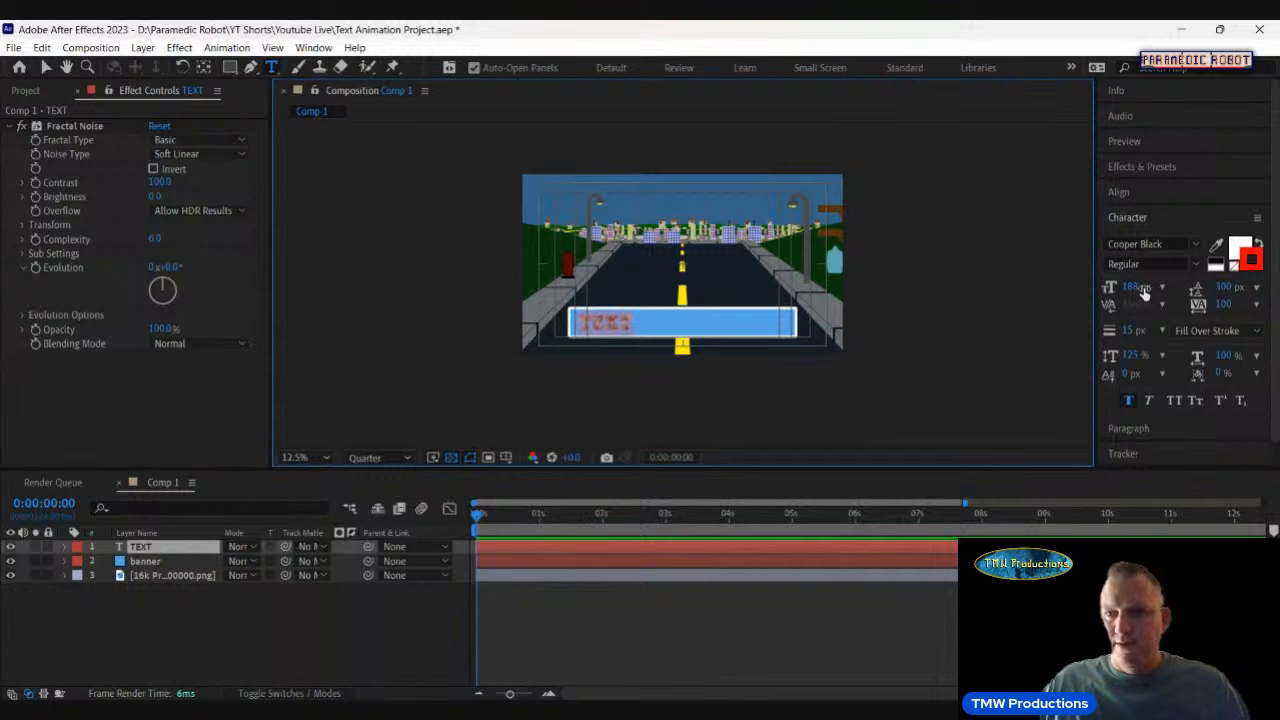
pyautogui.moveTo(1142, 289); pyautogui.dragTo(1274, 267)
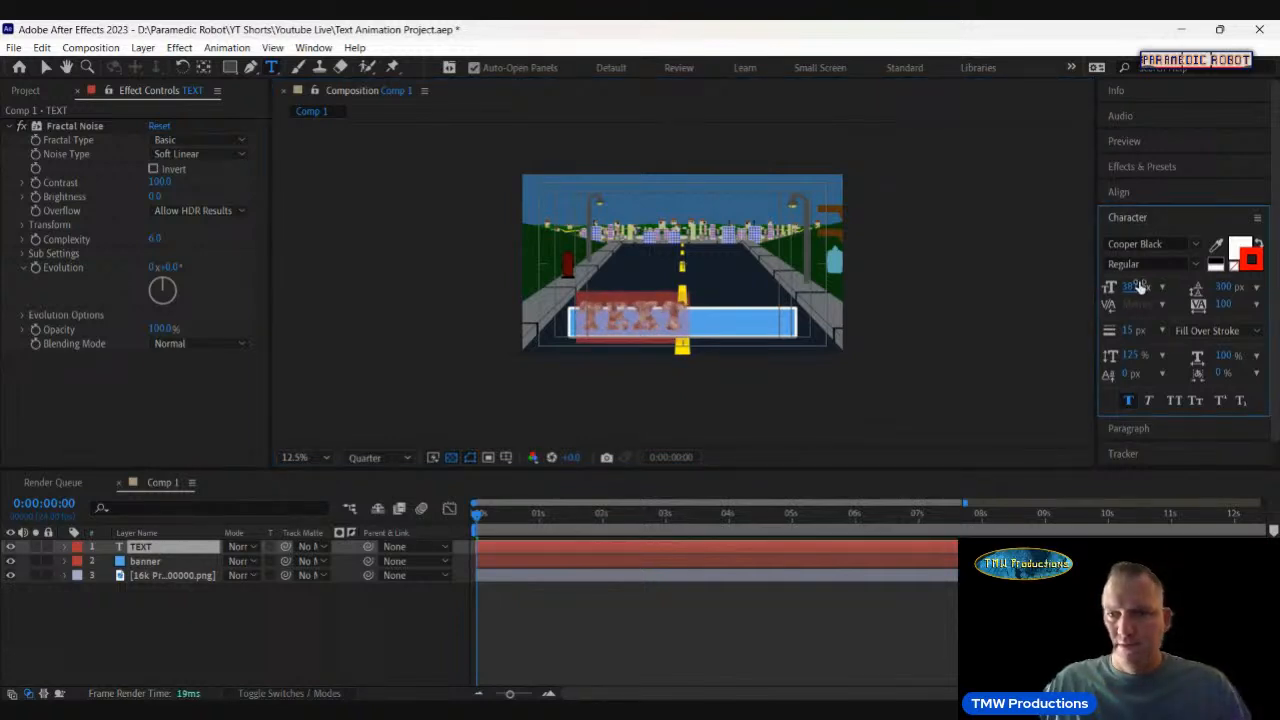
pyautogui.click(1137, 287)
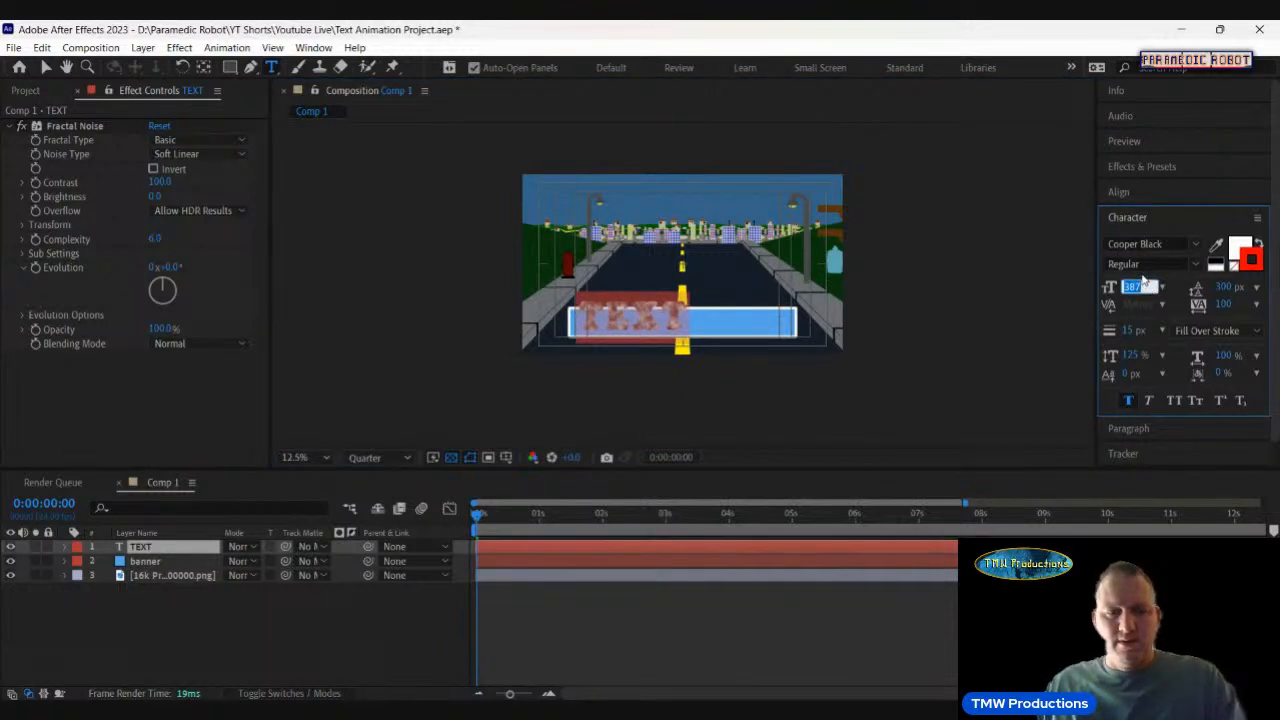
pyautogui.write('1000')
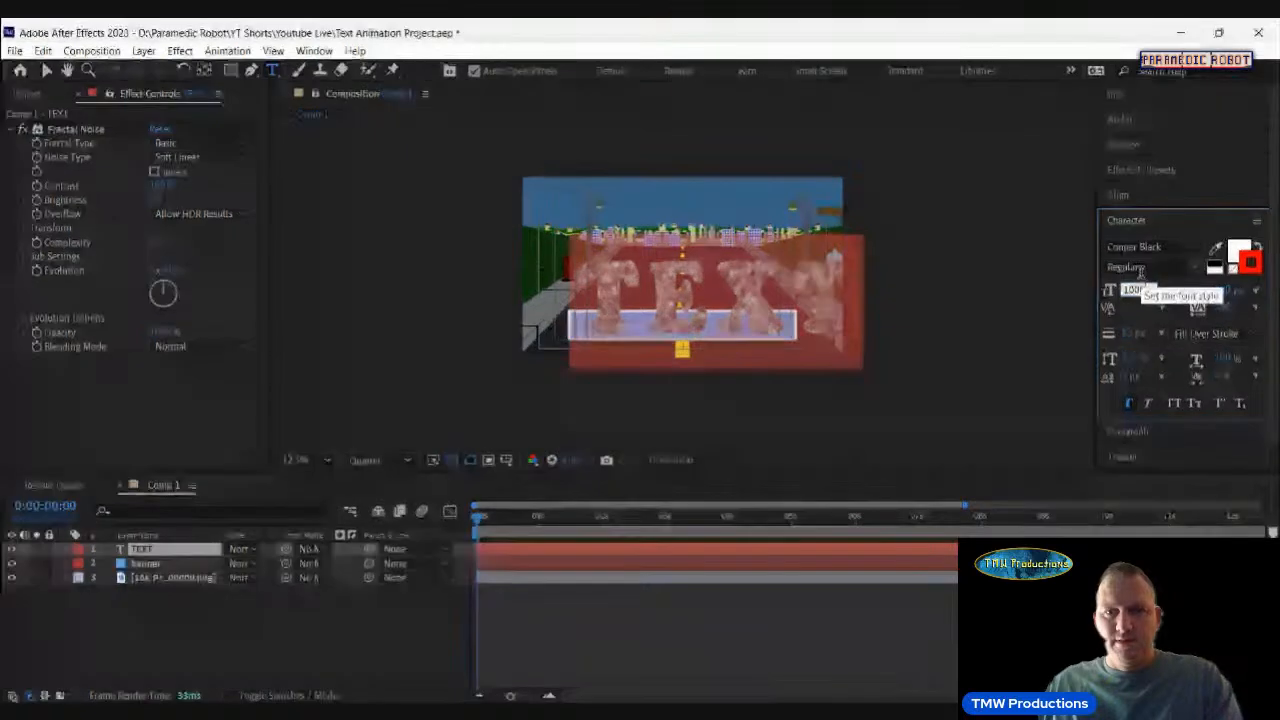
pyautogui.click(652, 649)
# Centre the TEXT layer horizontally and vertically in the composition.
pyautogui.click(173, 549)
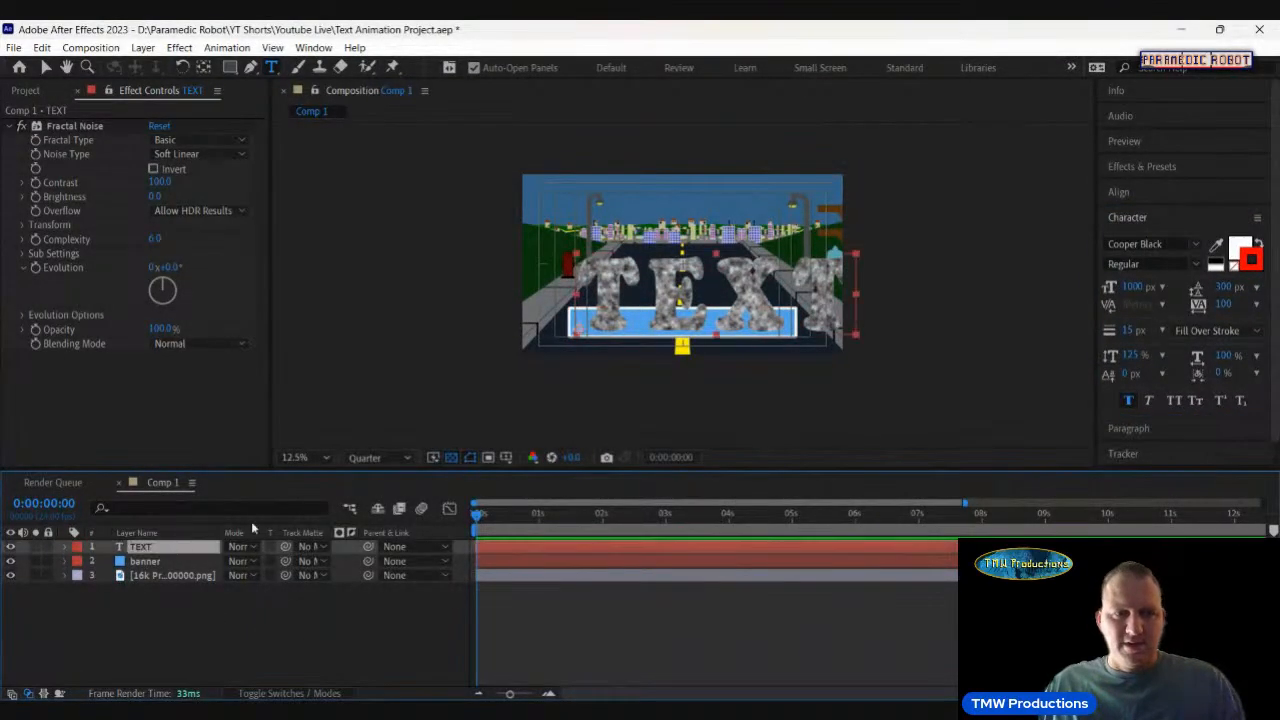
pyautogui.click(1134, 192)
pyautogui.click(1141, 233)
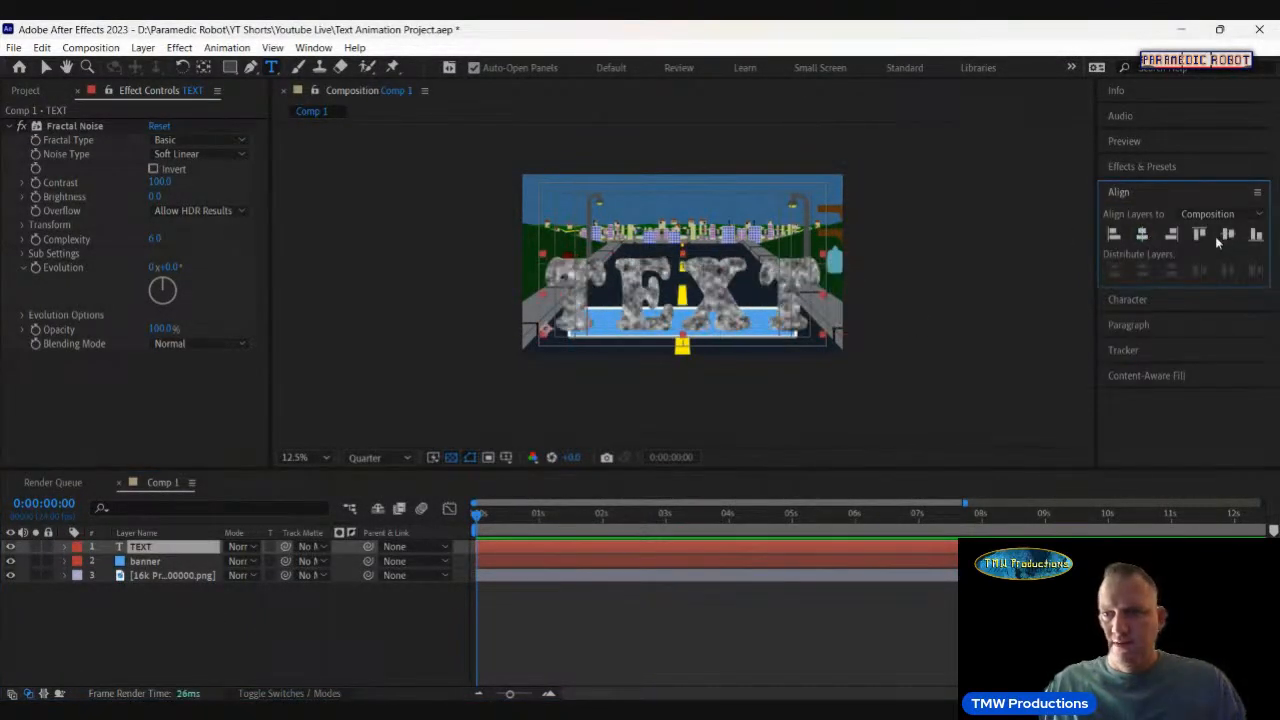
pyautogui.click(1228, 233)
# Delete the banner layer and show source names in the layer list.
pyautogui.click(176, 562)
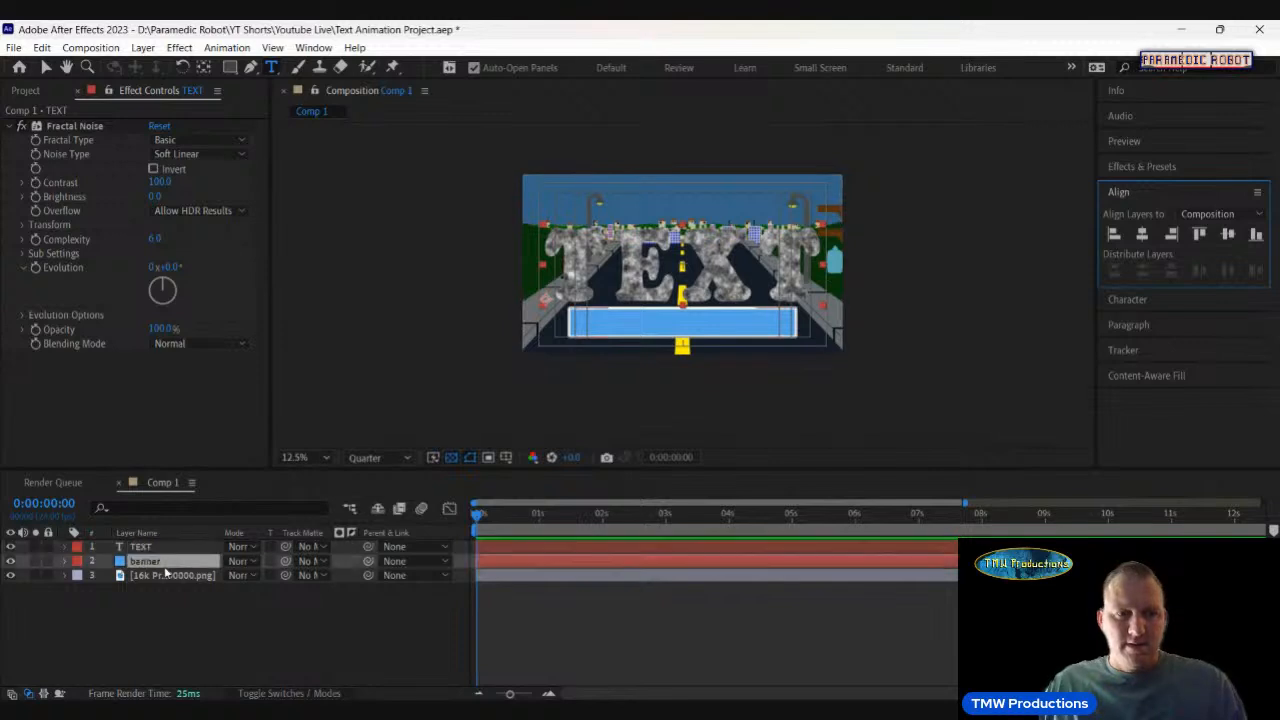
pyautogui.press('Delete')
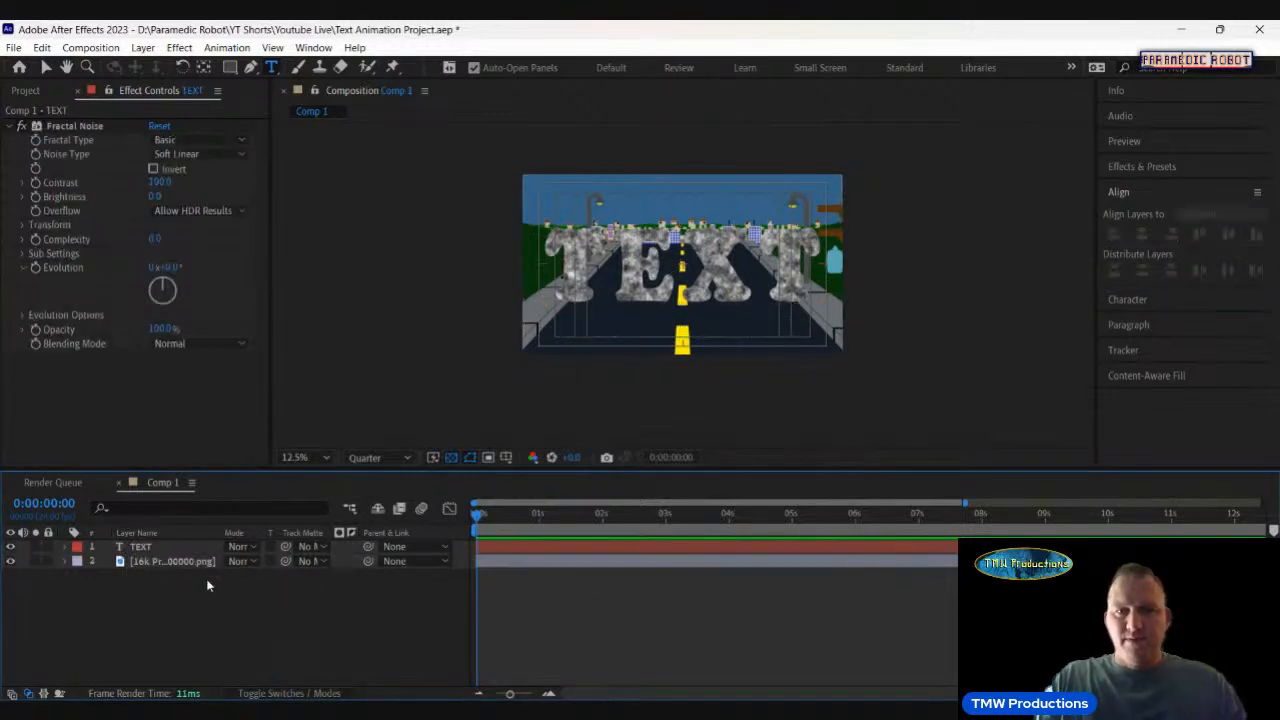
pyautogui.click(138, 532)
# Select the TEXT layer and return the playhead to the start of the composition.
pyautogui.click(186, 546)
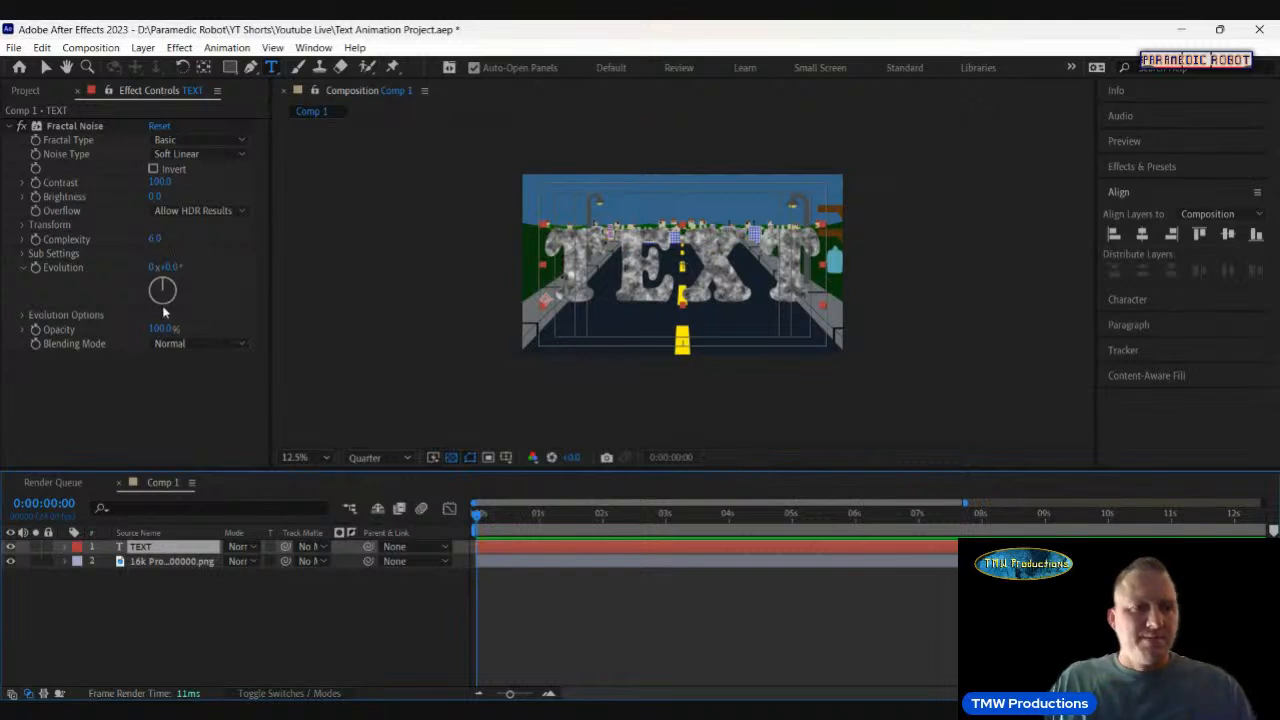
pyautogui.click(487, 514)
pyautogui.moveTo(490, 514)
pyautogui.mouseDown()
pyautogui.moveTo(550, 514)
pyautogui.moveTo(467, 524)
pyautogui.mouseUp()
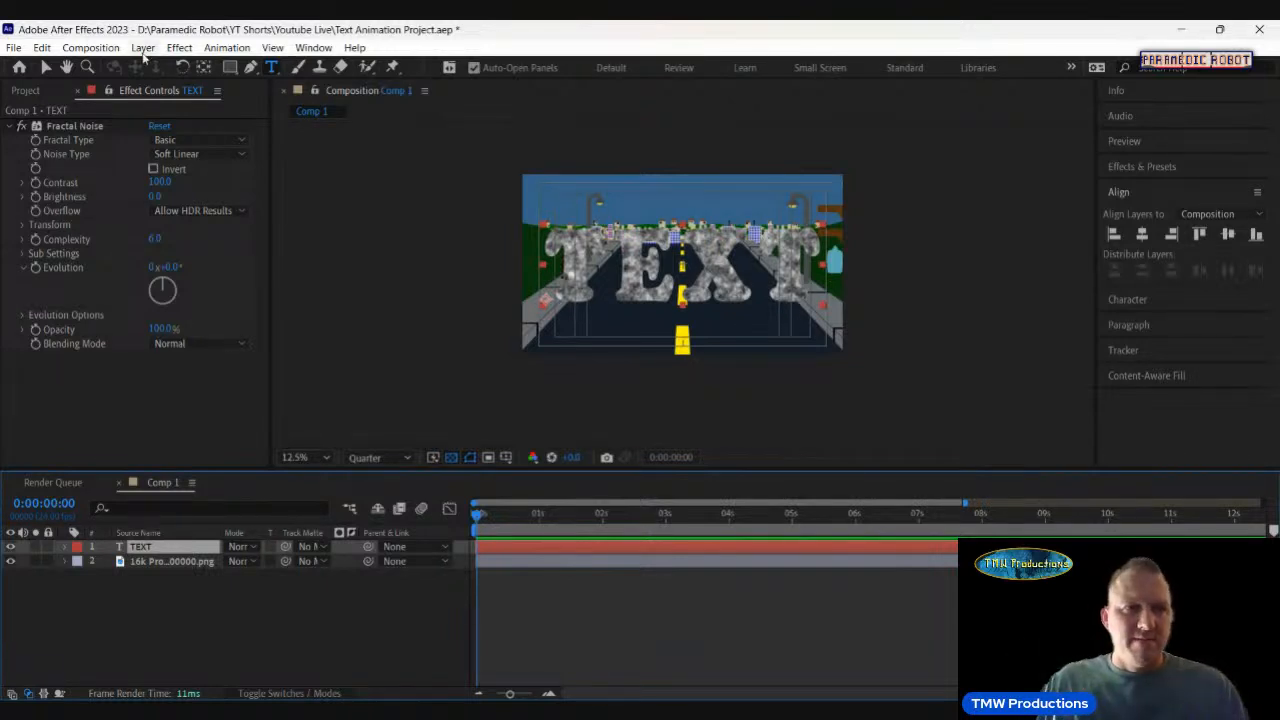
# Create a comp-sized solid in blue 2084DB and place it directly beneath the TEXT layer.
pyautogui.click(143, 47)
pyautogui.moveTo(330, 66)
pyautogui.click(430, 84)
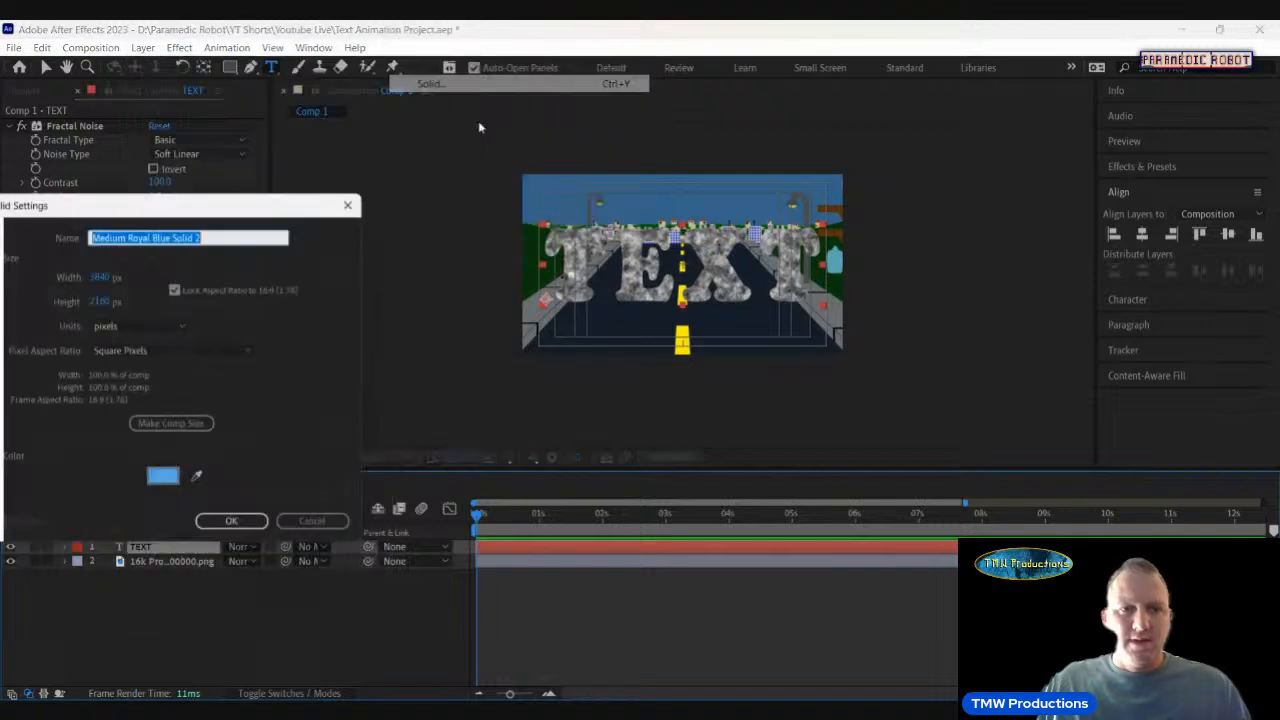
pyautogui.click(163, 477)
pyautogui.moveTo(166, 408)
pyautogui.mouseDown()
pyautogui.moveTo(157, 414)
pyautogui.moveTo(159, 386)
pyautogui.moveTo(345, 415)
pyautogui.moveTo(330, 457)
pyautogui.moveTo(317, 432)
pyautogui.moveTo(328, 395)
pyautogui.mouseUp()
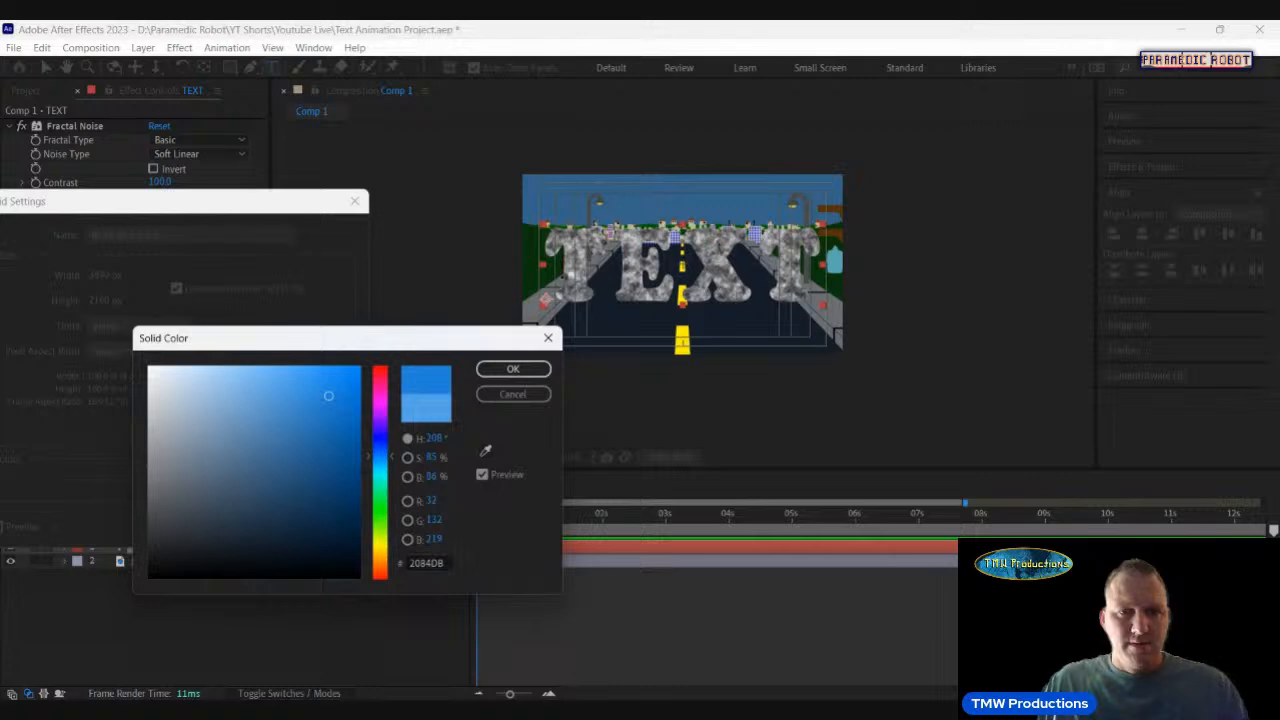
pyautogui.press('Return')
pyautogui.click(220, 525)
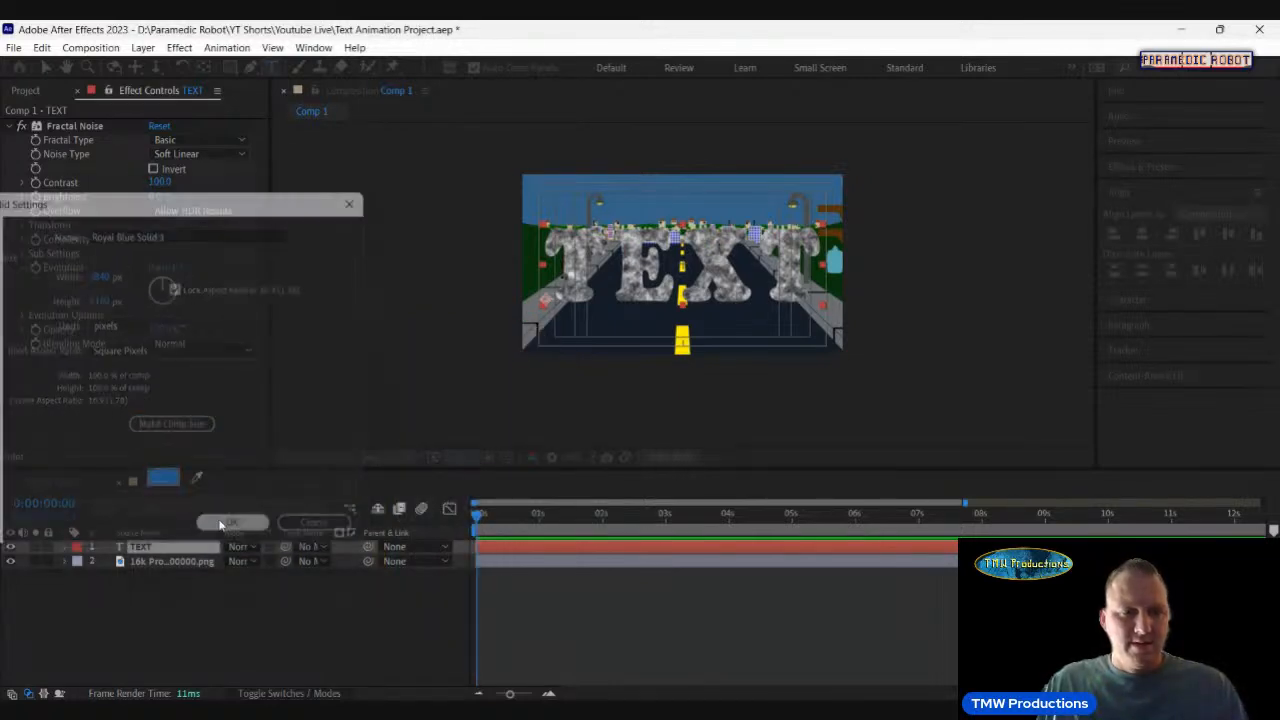
pyautogui.moveTo(160, 547); pyautogui.dragTo(160, 572)
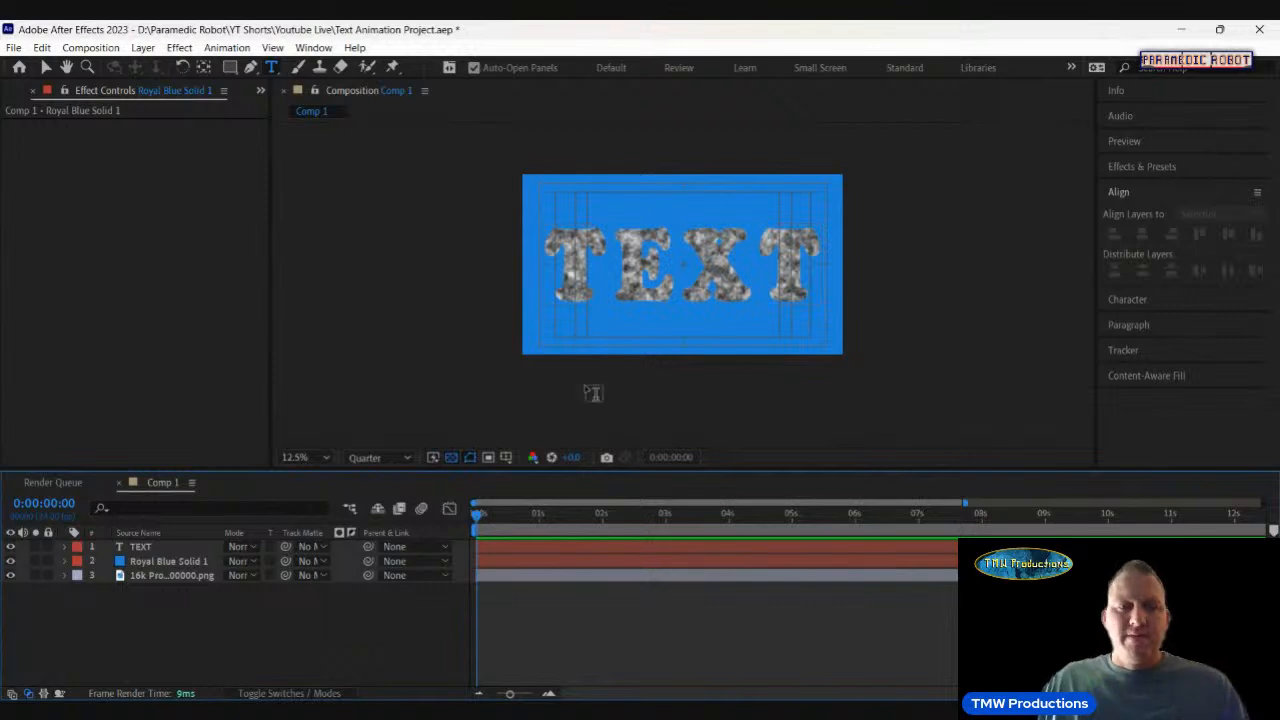
# Enable keyframing for Fractal Noise's Offset Turbulence on the TEXT layer at the start of the composition.
pyautogui.click(166, 547)
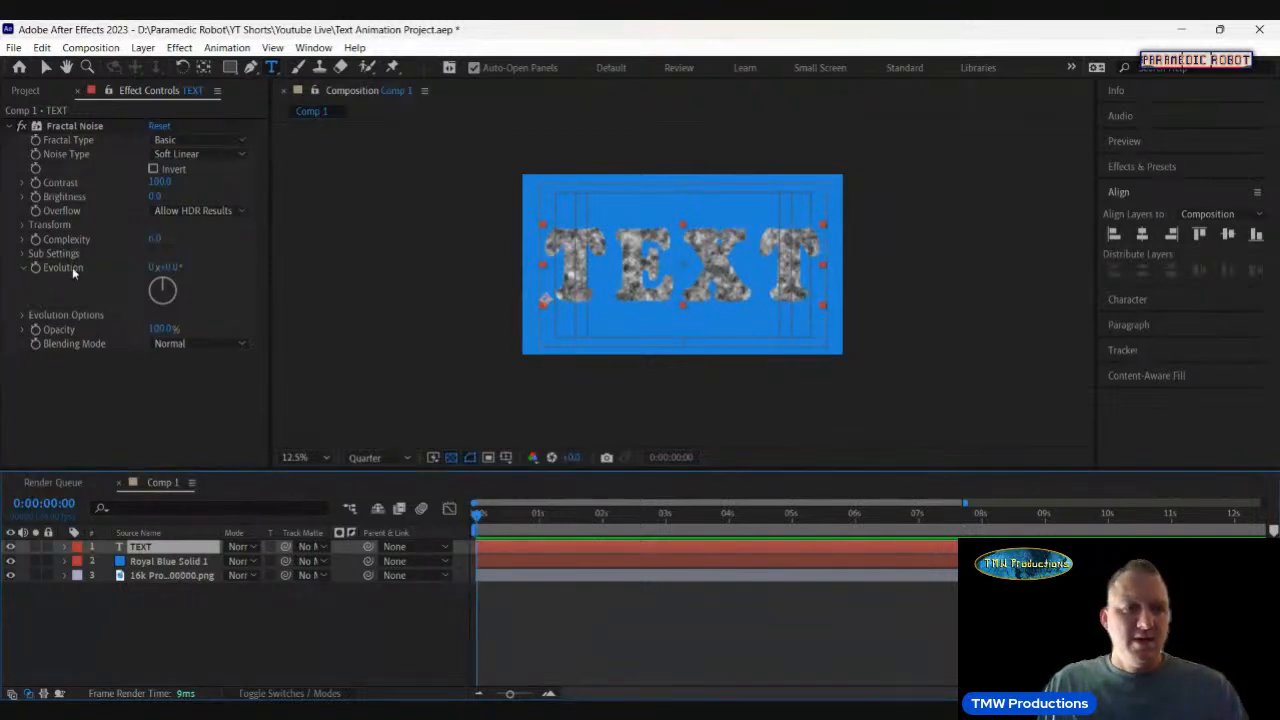
pyautogui.click(23, 225)
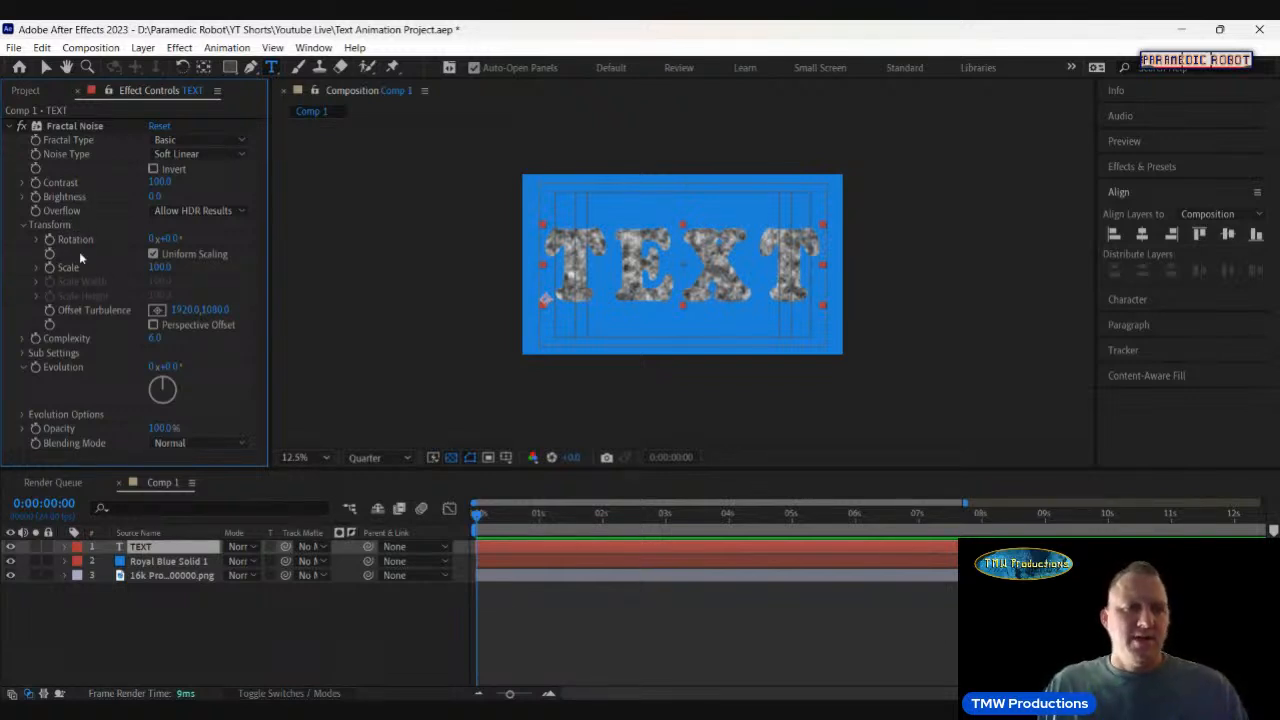
pyautogui.click(50, 310)
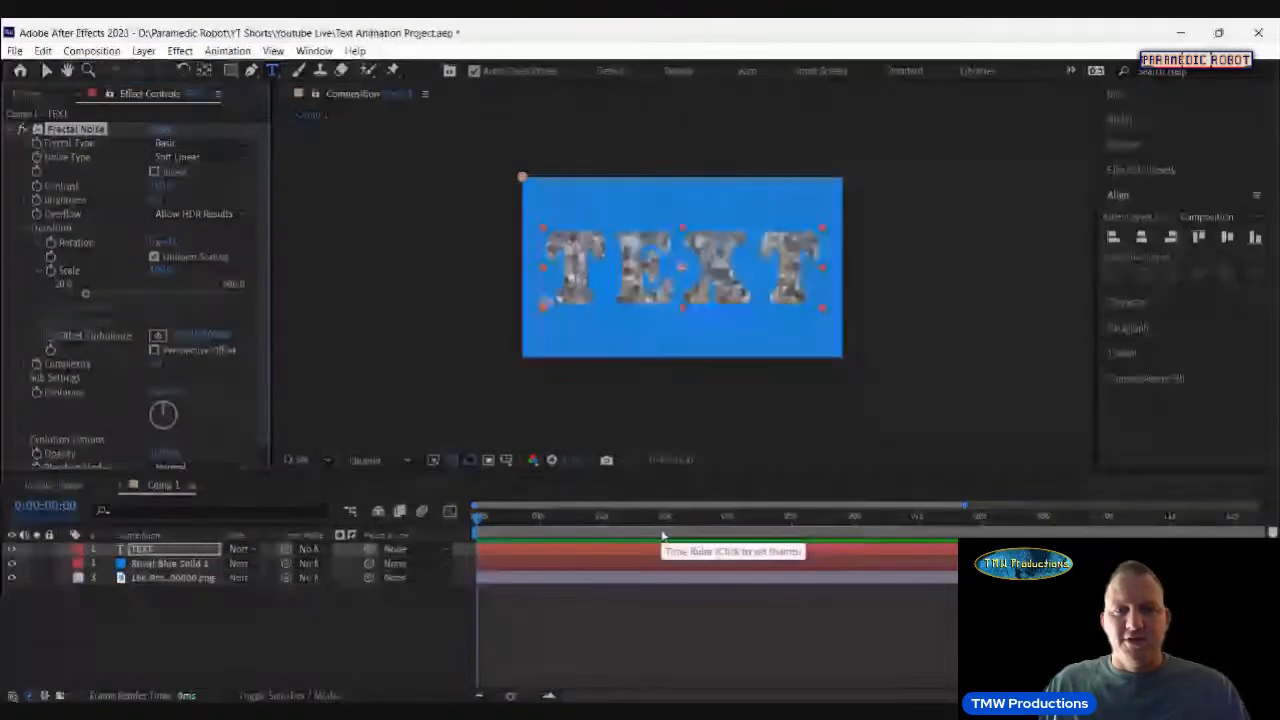
# Keyframe the Fractal Noise Offset Turbulence at 5000, -2000 at the 4-second mark.
pyautogui.click(728, 529)
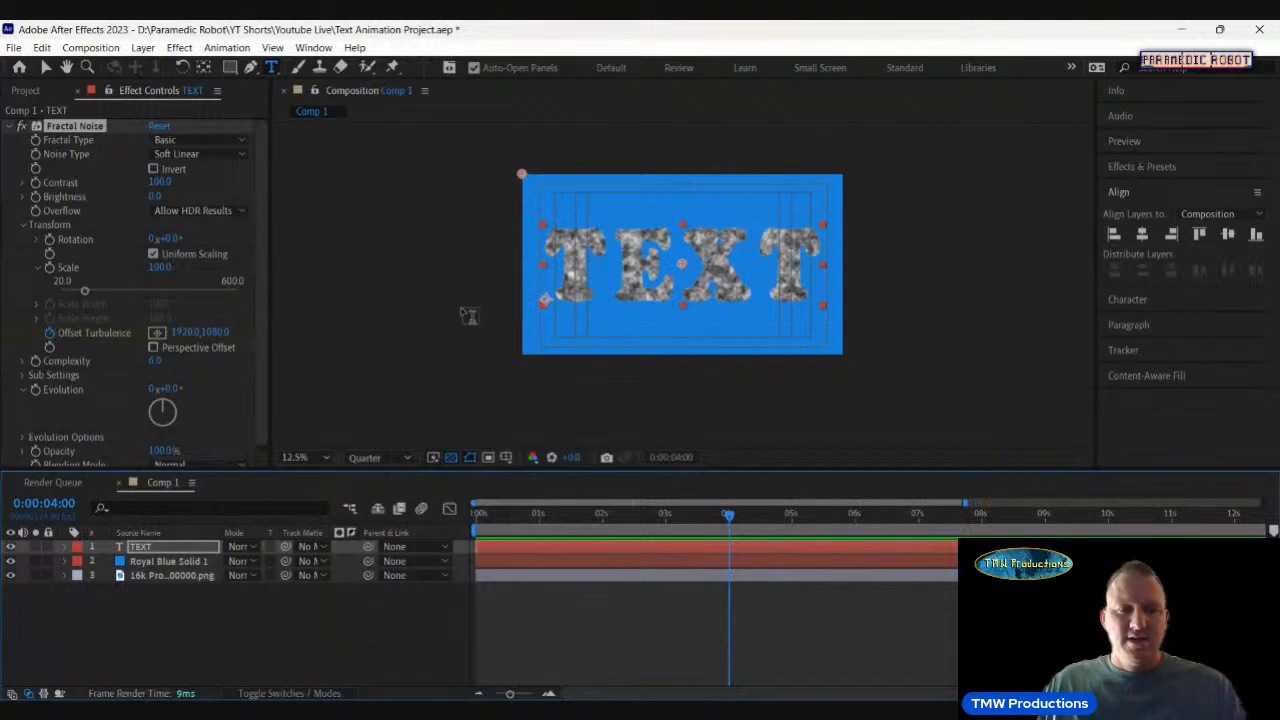
pyautogui.press('v')
pyautogui.moveTo(185, 333); pyautogui.dragTo(876, 333)
pyautogui.moveTo(214, 333); pyautogui.dragTo(346, 302)
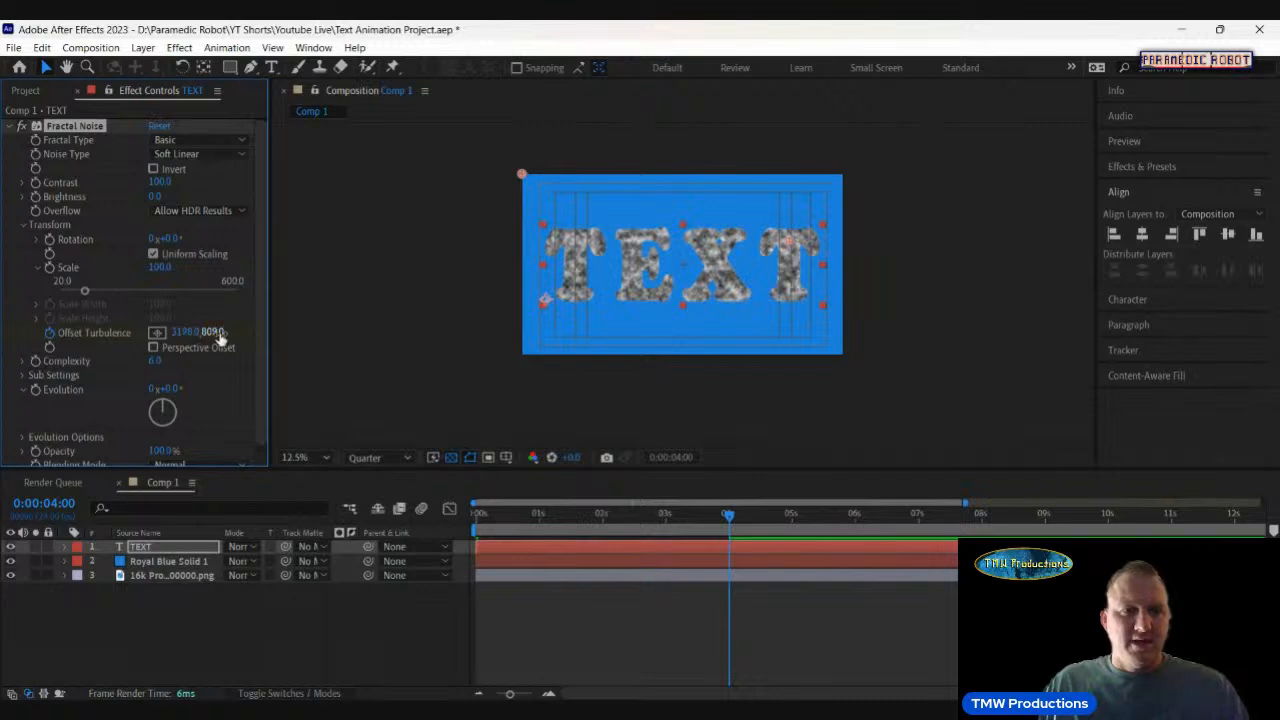
pyautogui.moveTo(214, 334); pyautogui.dragTo(162, 346)
pyautogui.click(214, 333)
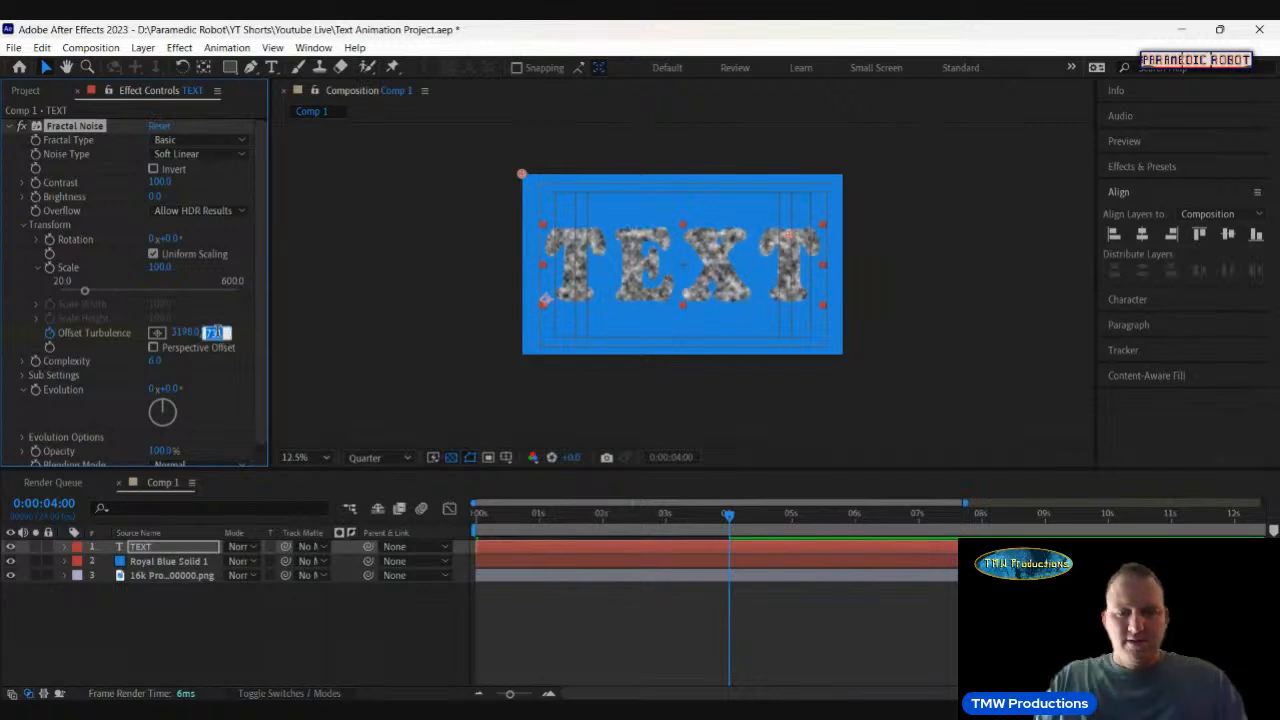
pyautogui.write('-2000')
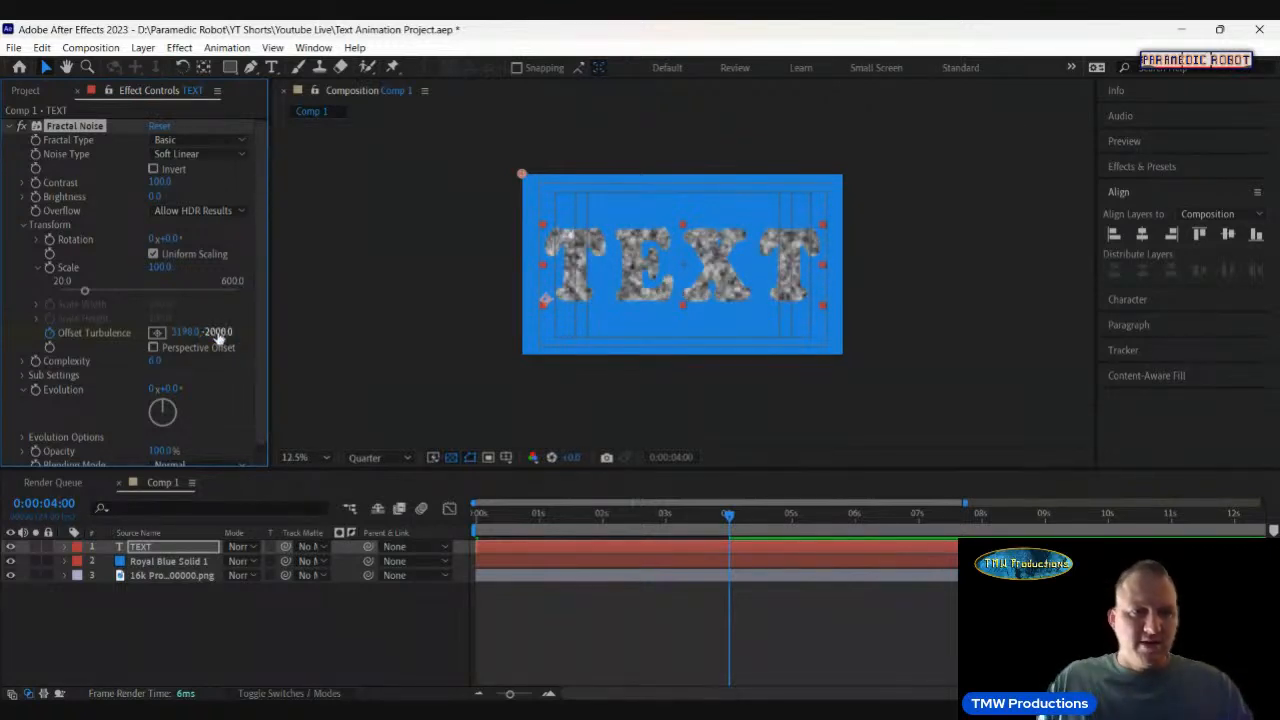
pyautogui.press('Return')
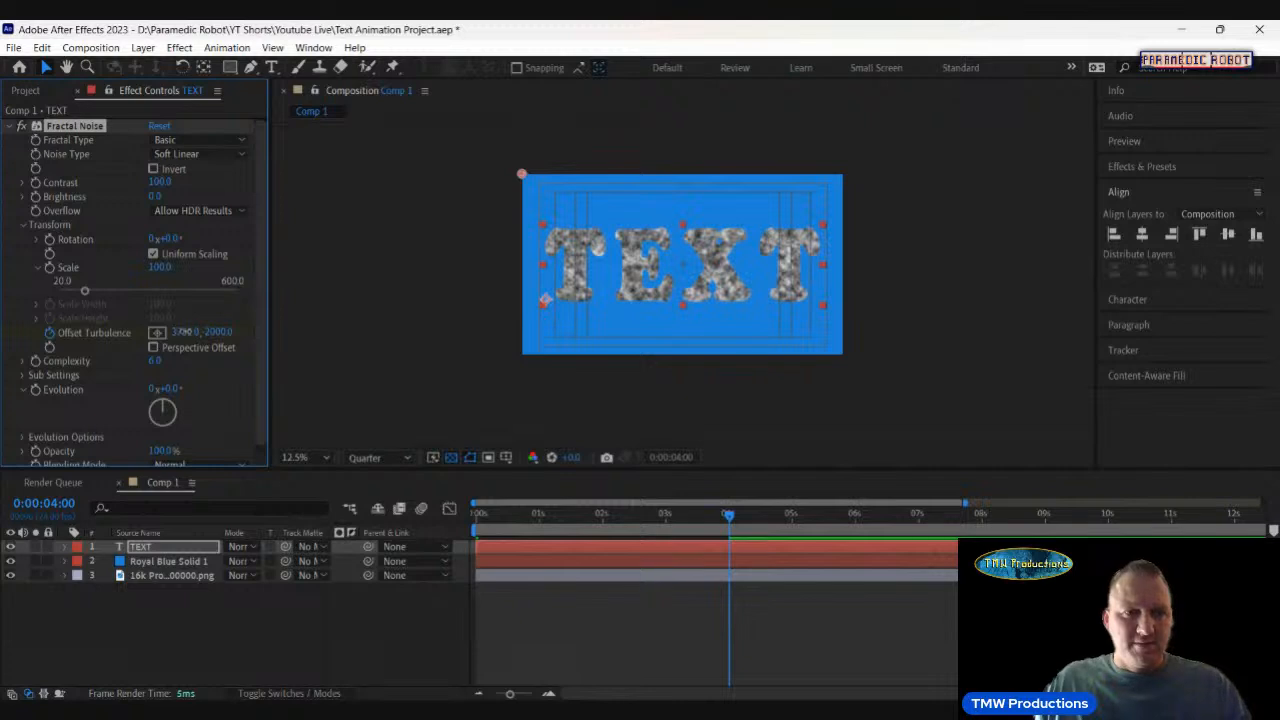
pyautogui.click(186, 333)
pyautogui.write('5000')
pyautogui.press('Return')
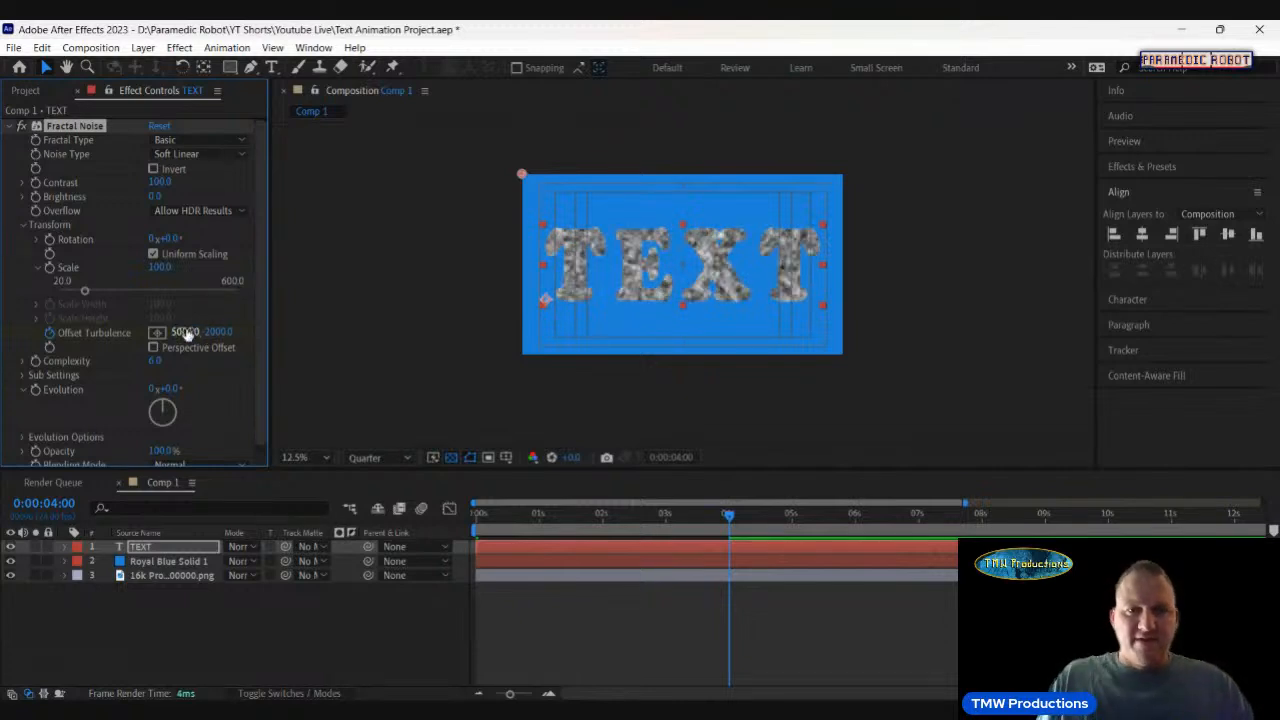
# Preview the drifting noise texture from the start of the composition.
pyautogui.moveTo(491, 516); pyautogui.dragTo(433, 516)
pyautogui.press('space')
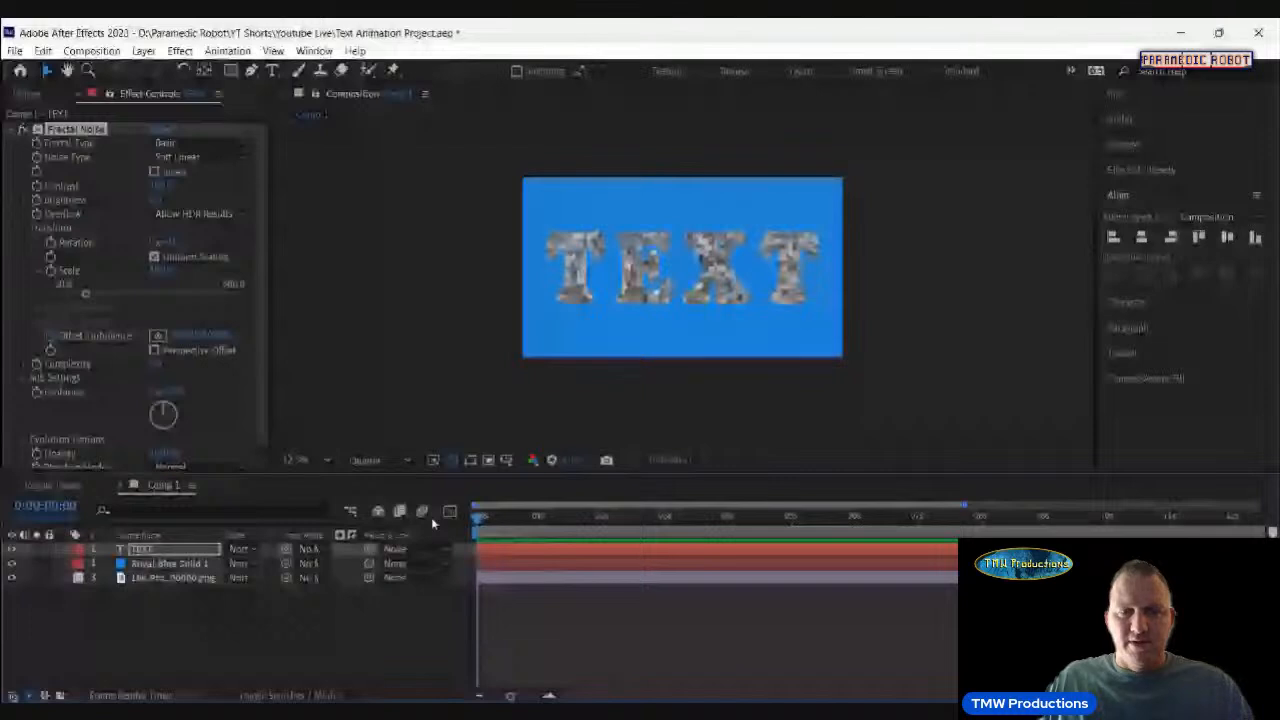
pyautogui.press('space')
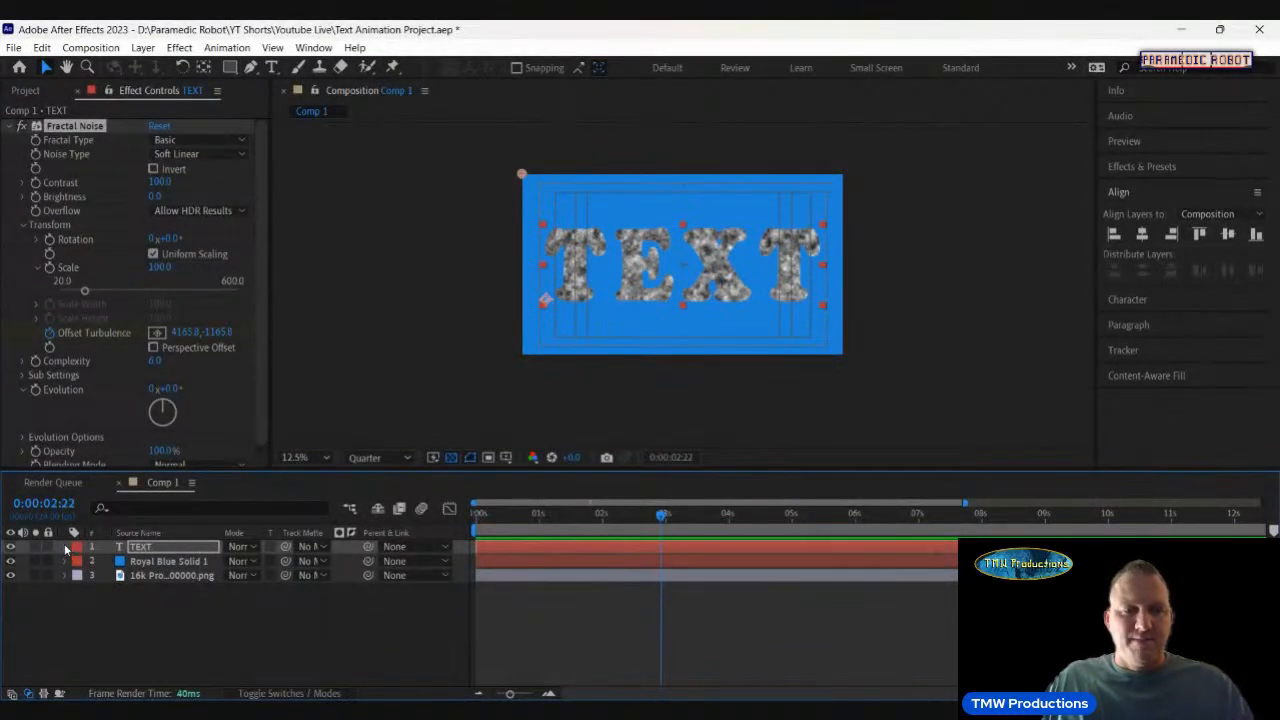
# Reveal the TEXT layer's Offset Turbulence keyframes in the timeline and move the second one to about the 18-second mark.
pyautogui.click(64, 547)
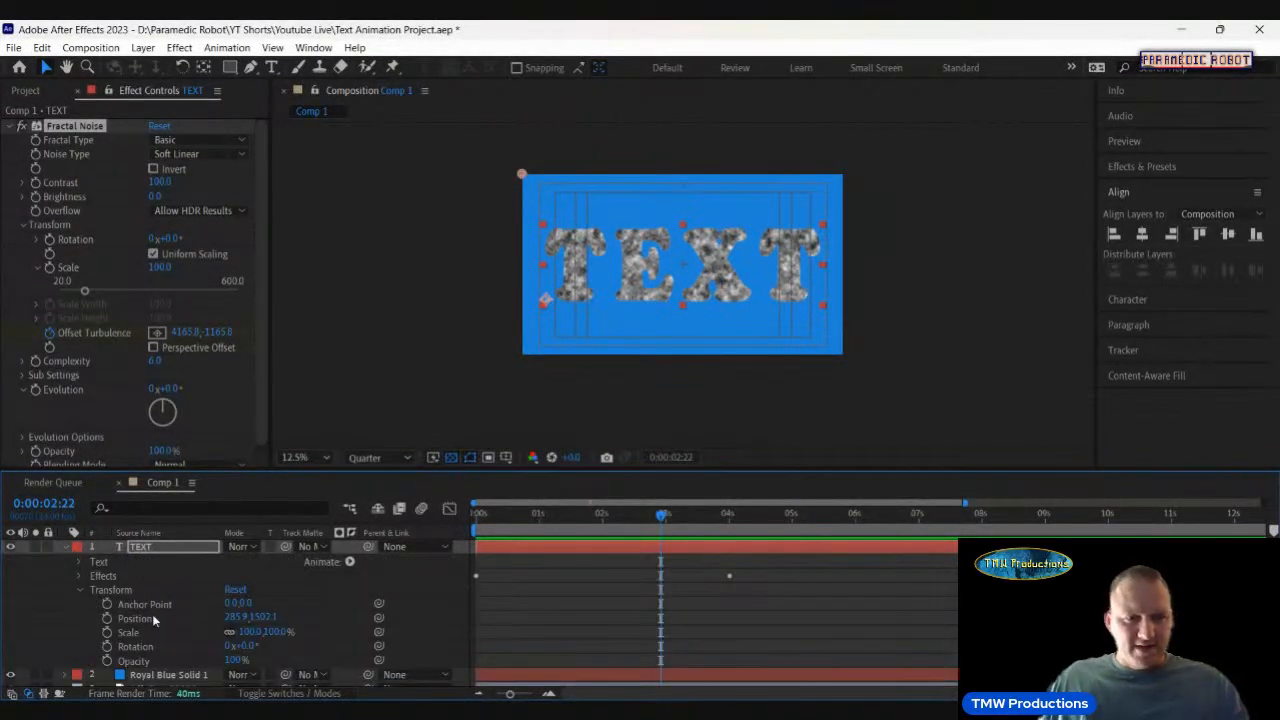
pyautogui.click(80, 575)
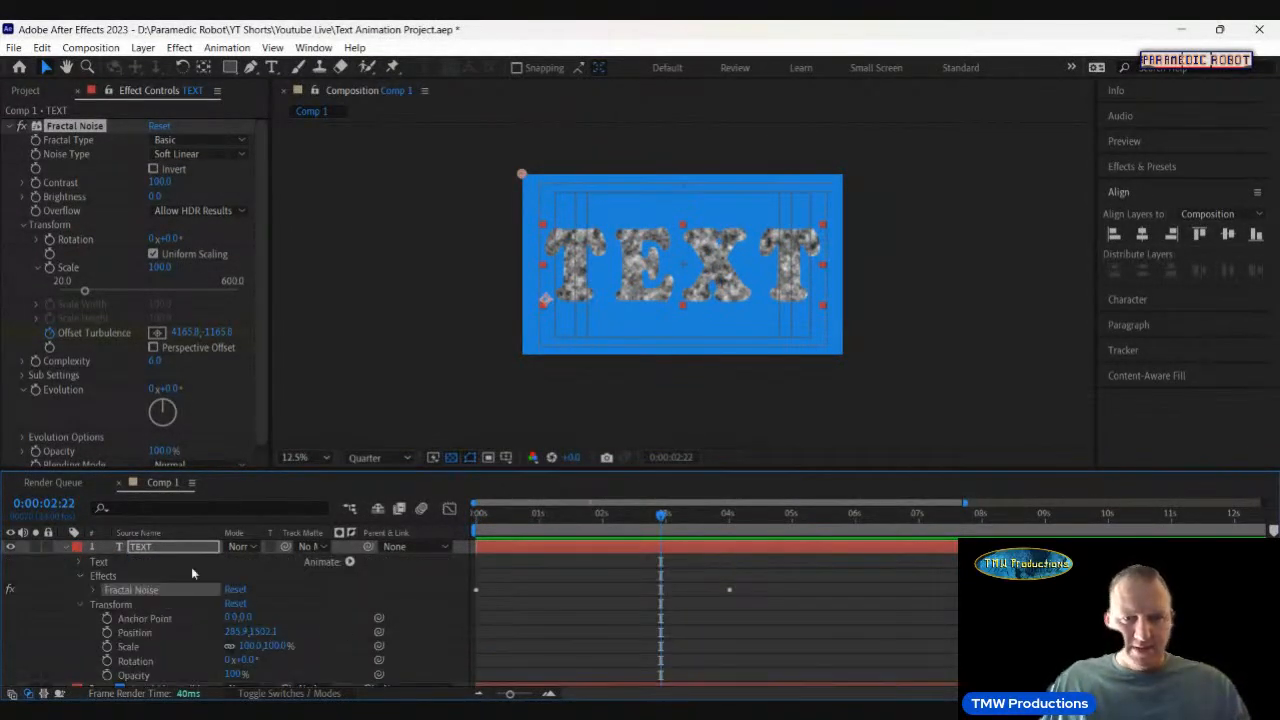
pyautogui.click(94, 590)
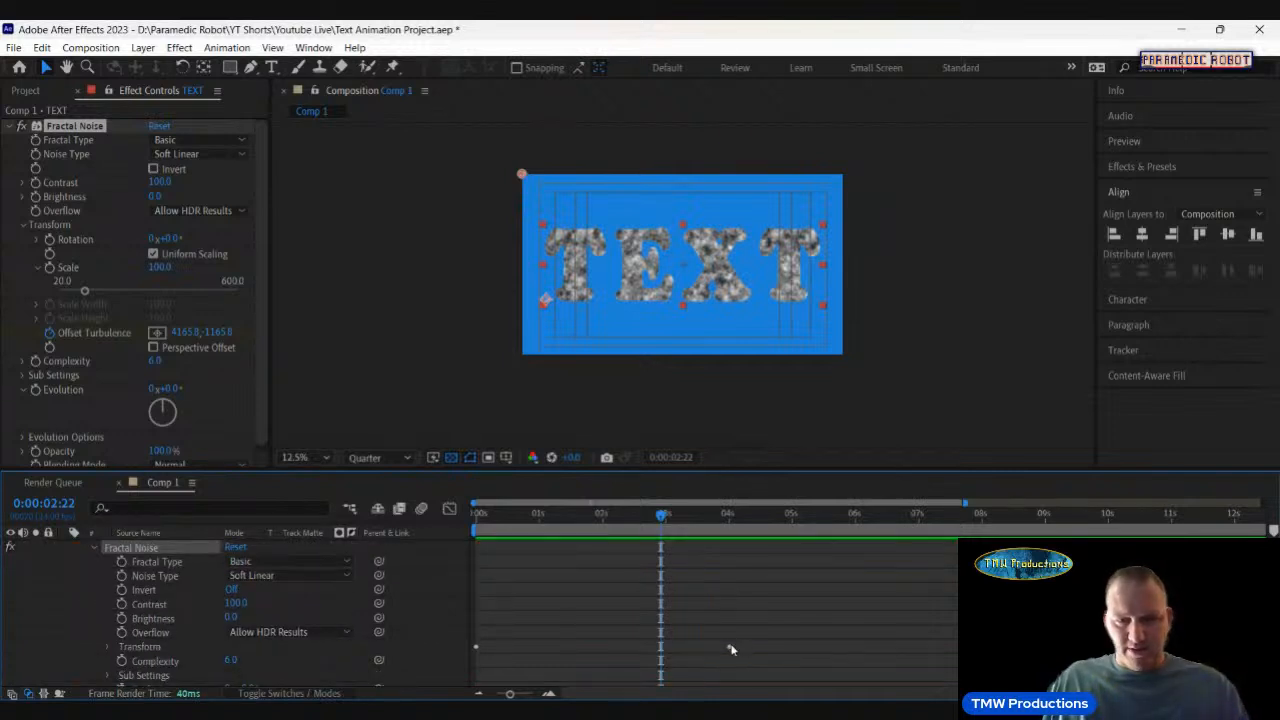
pyautogui.click(106, 646)
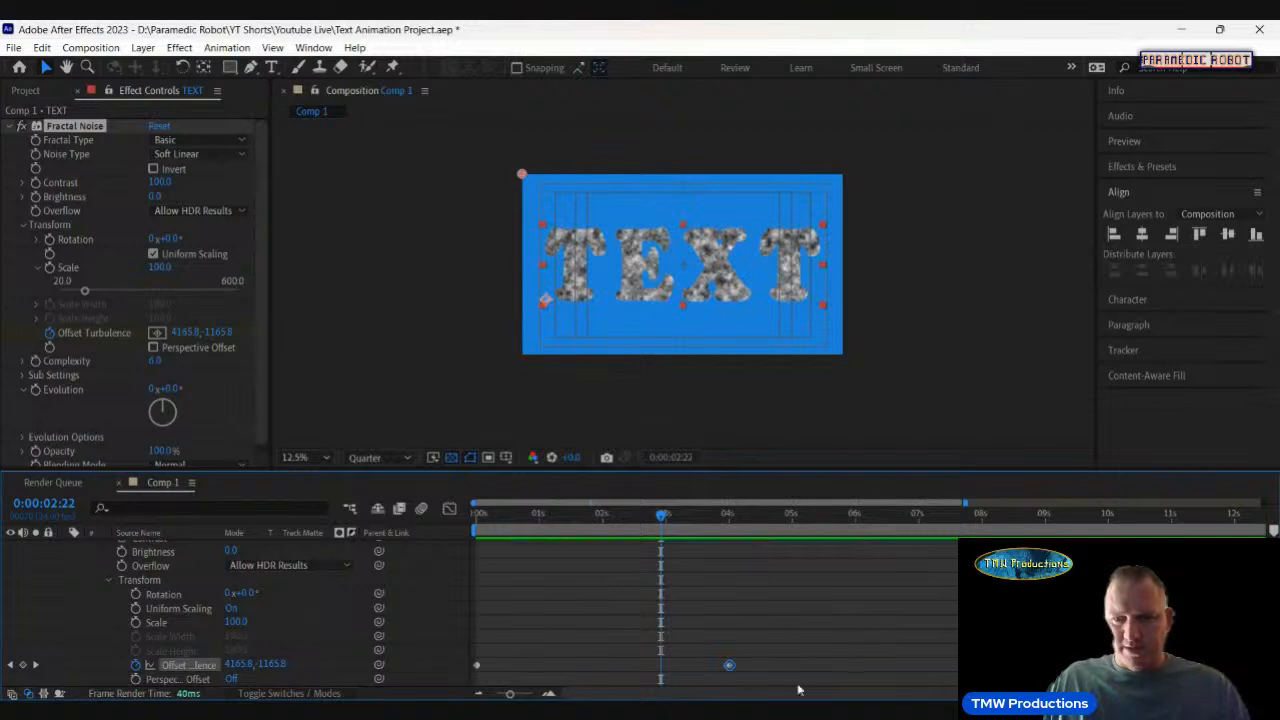
pyautogui.moveTo(522, 694); pyautogui.dragTo(499, 694)
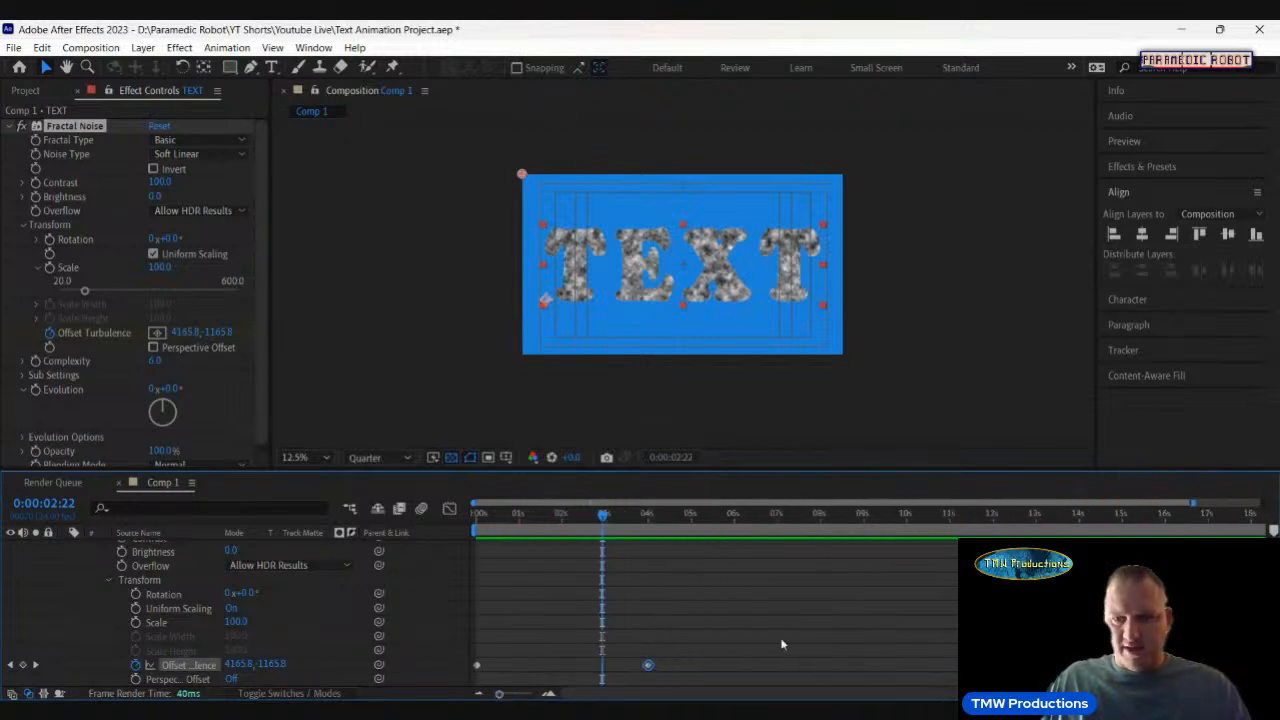
pyautogui.click(1256, 524)
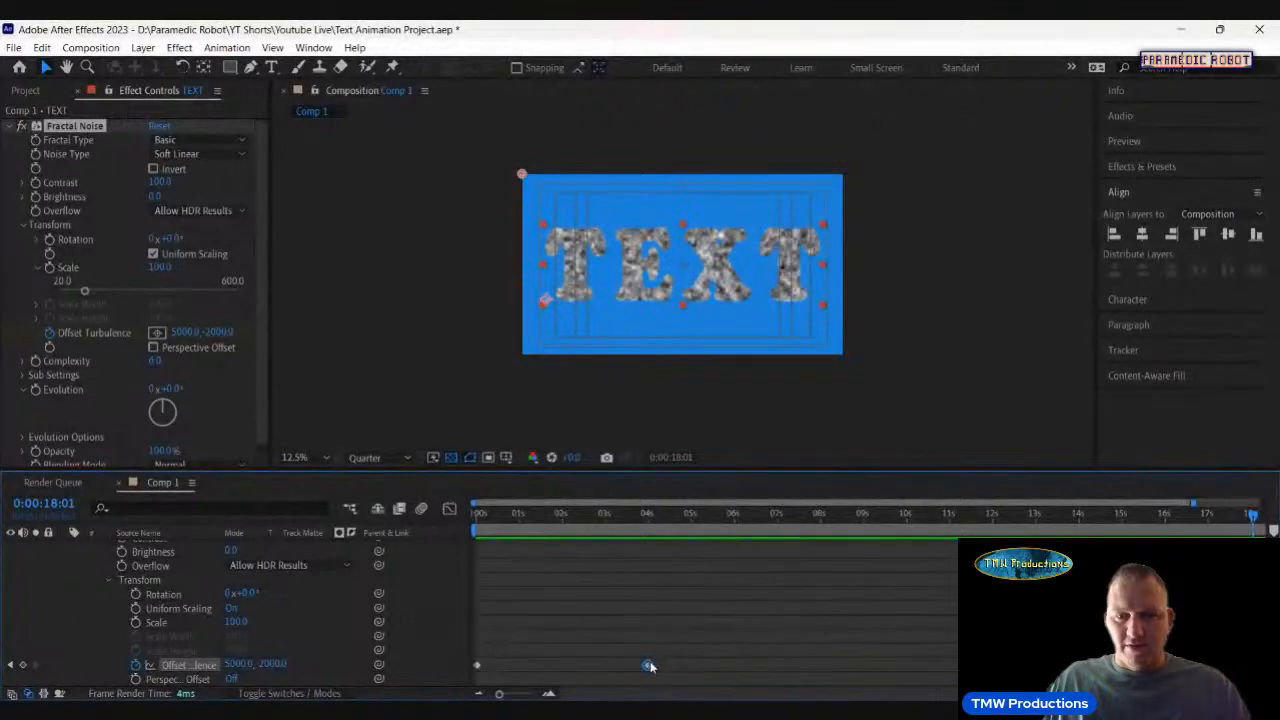
pyautogui.moveTo(648, 666); pyautogui.dragTo(824, 665)
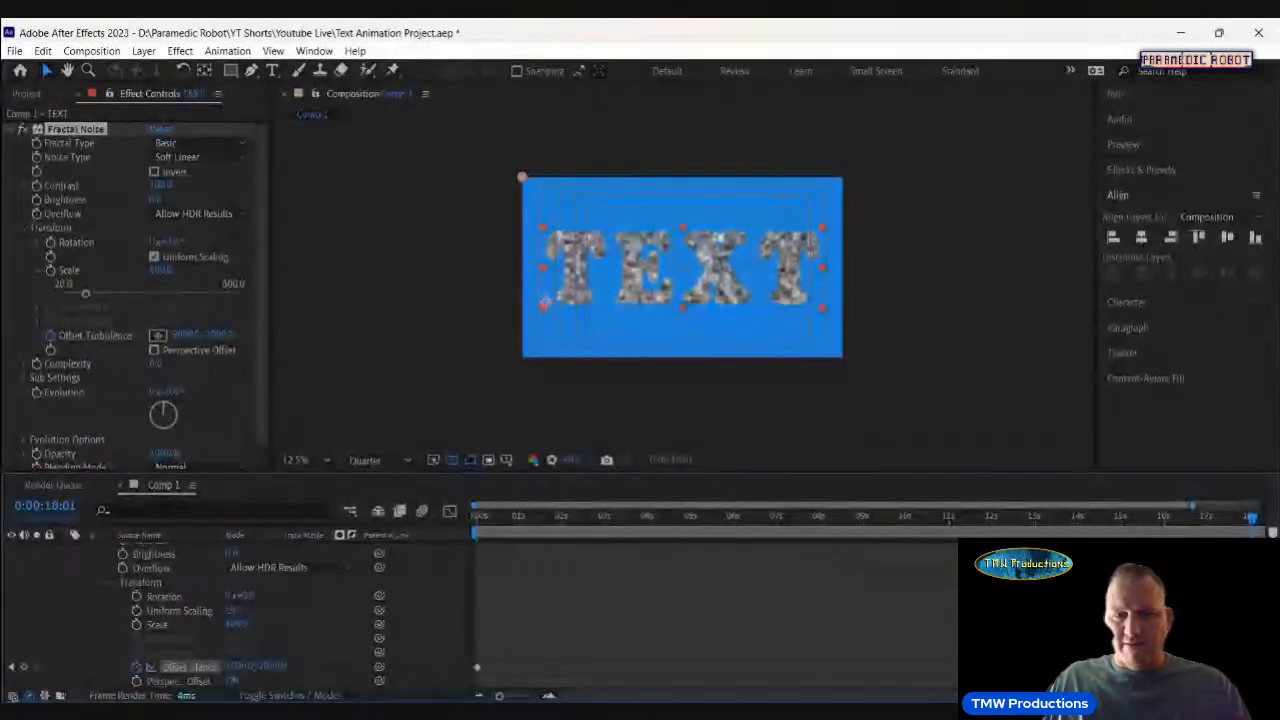
# Play the slowed noise animation from the beginning to check its speed.
pyautogui.press('Home')
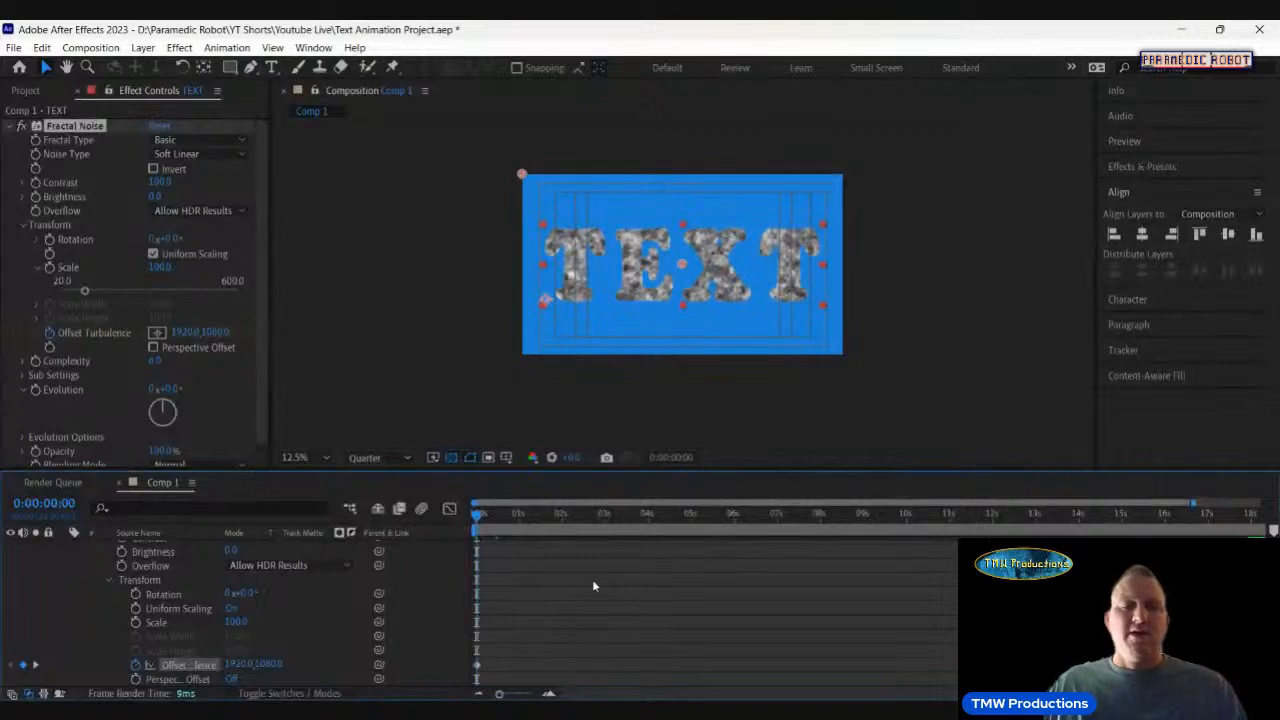
pyautogui.press('space')
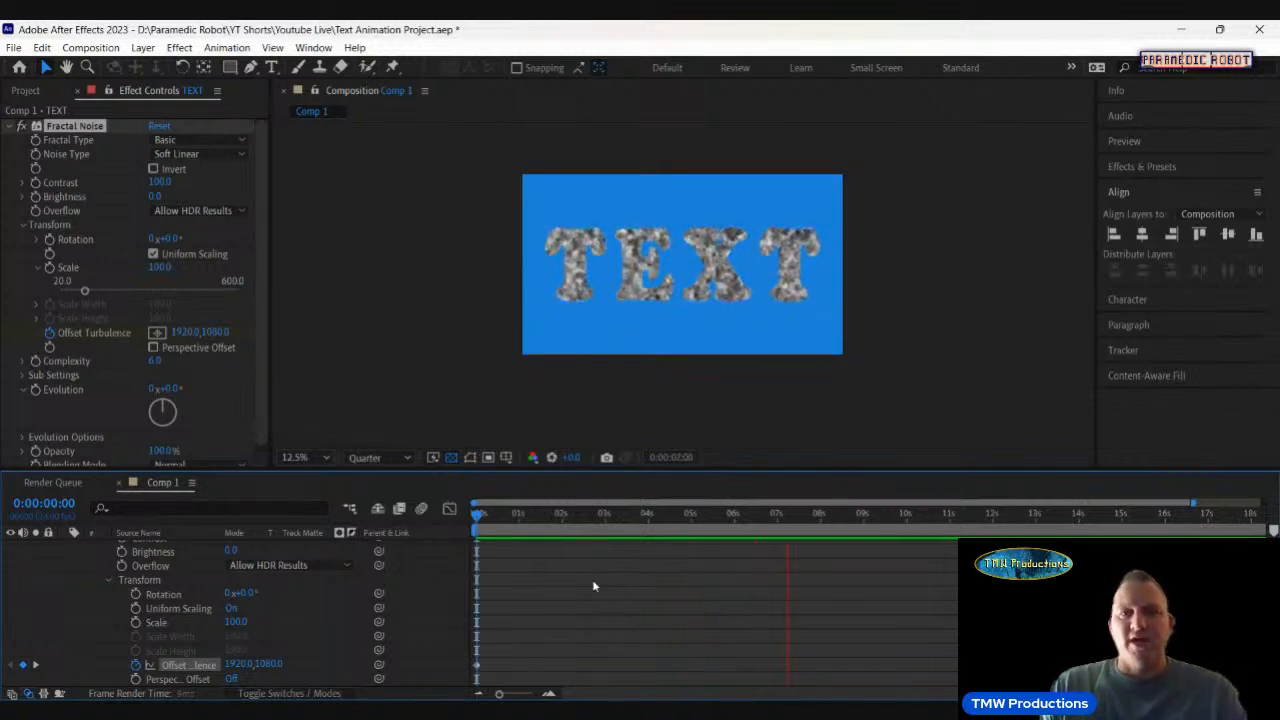
pyautogui.press('space')
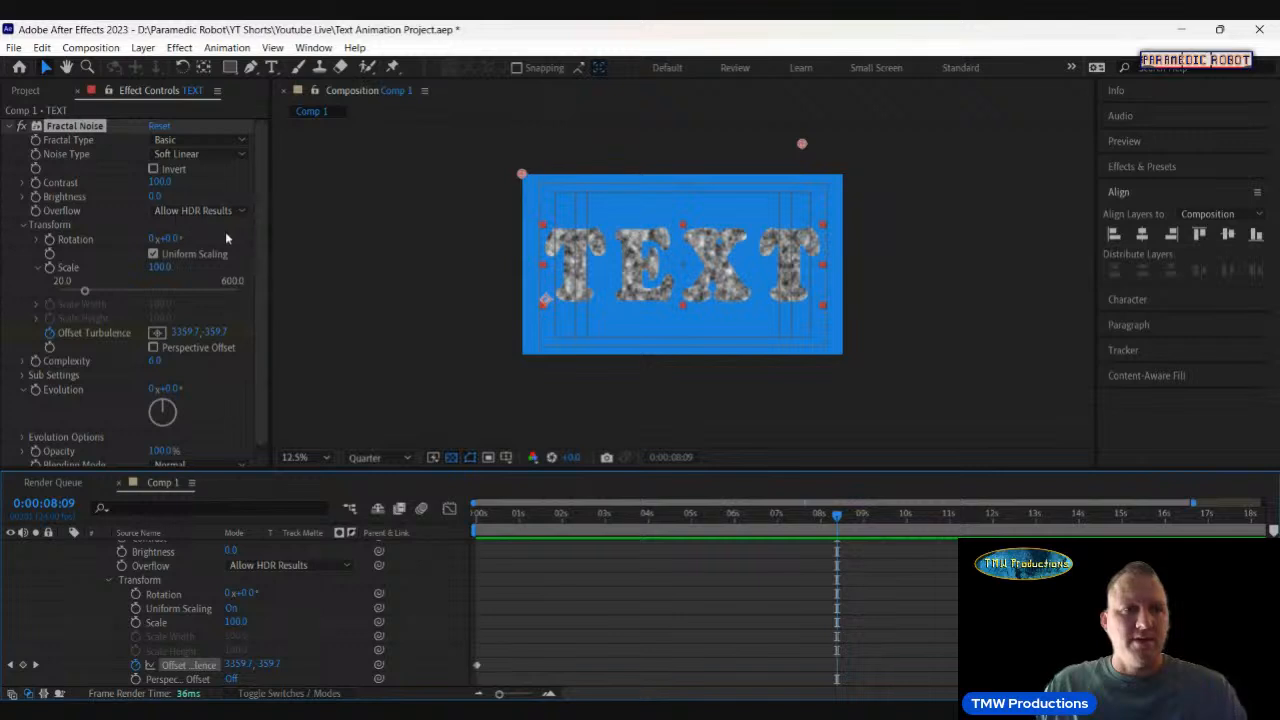
# Set the Fractal Noise brightness to 2 and its opacity to 75%.
pyautogui.click(155, 196)
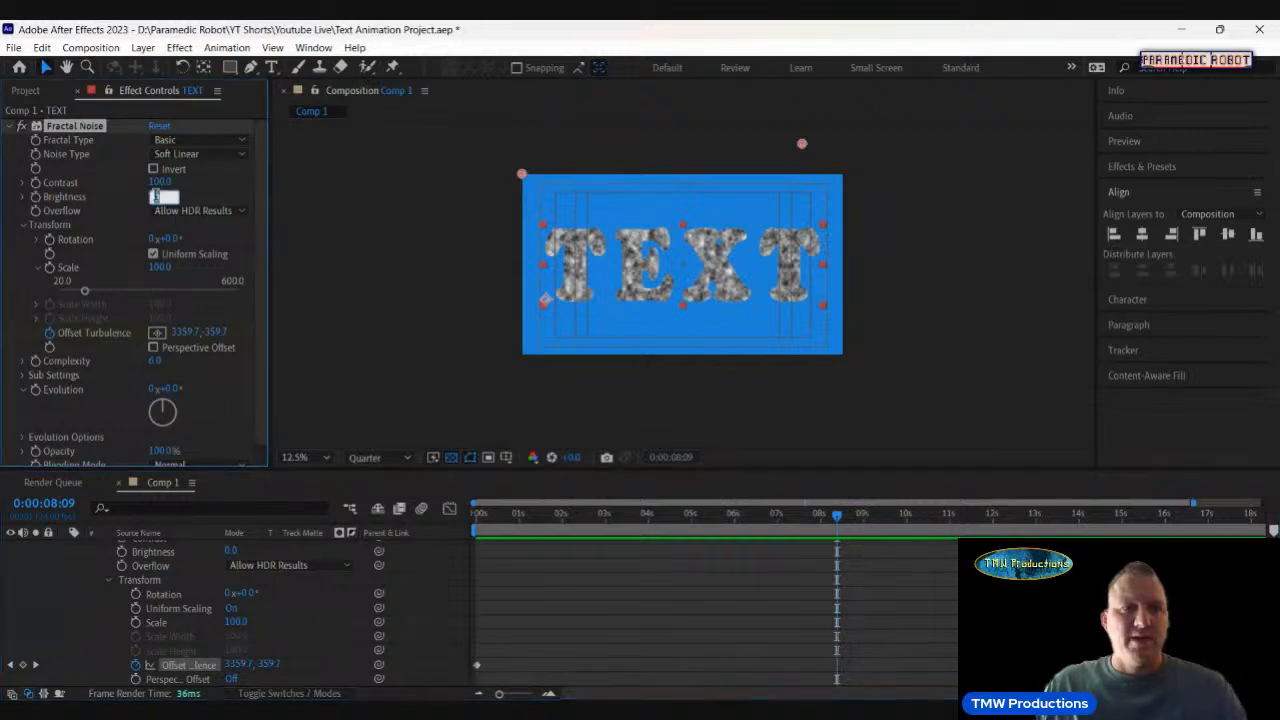
pyautogui.write('2')
pyautogui.press('Return')
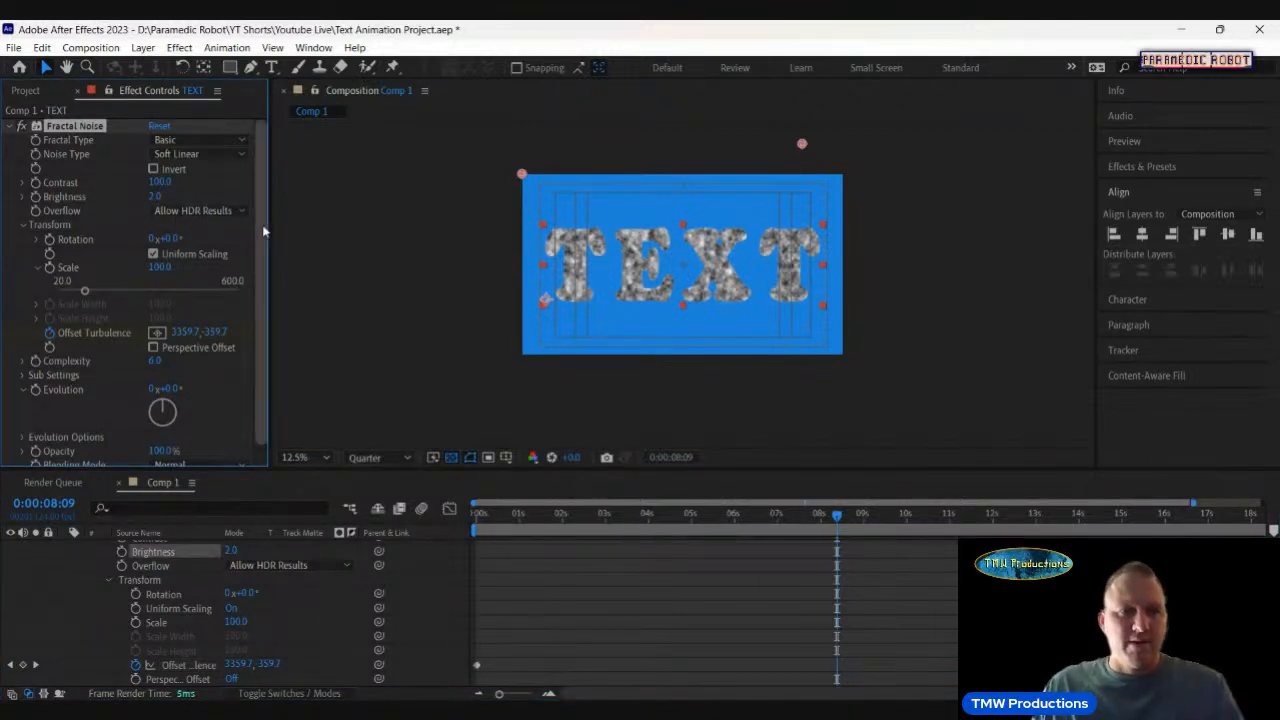
pyautogui.scroll(-1, 260, 282)
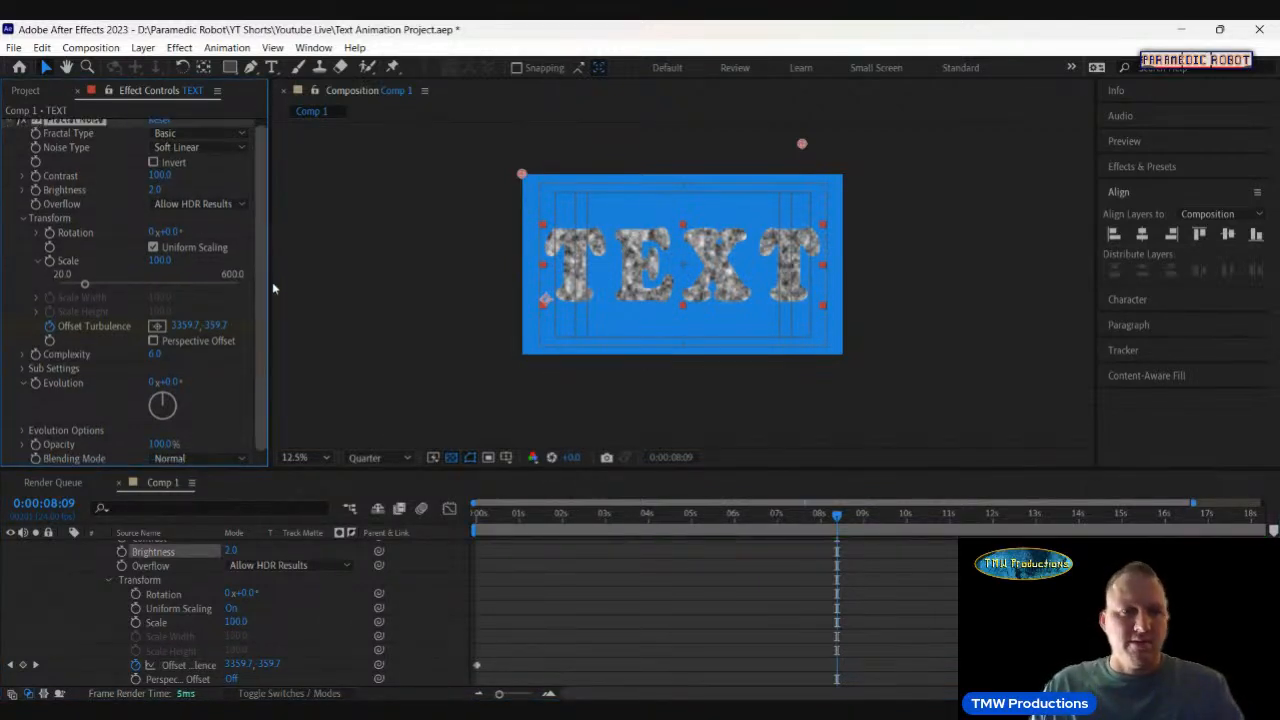
pyautogui.click(164, 443)
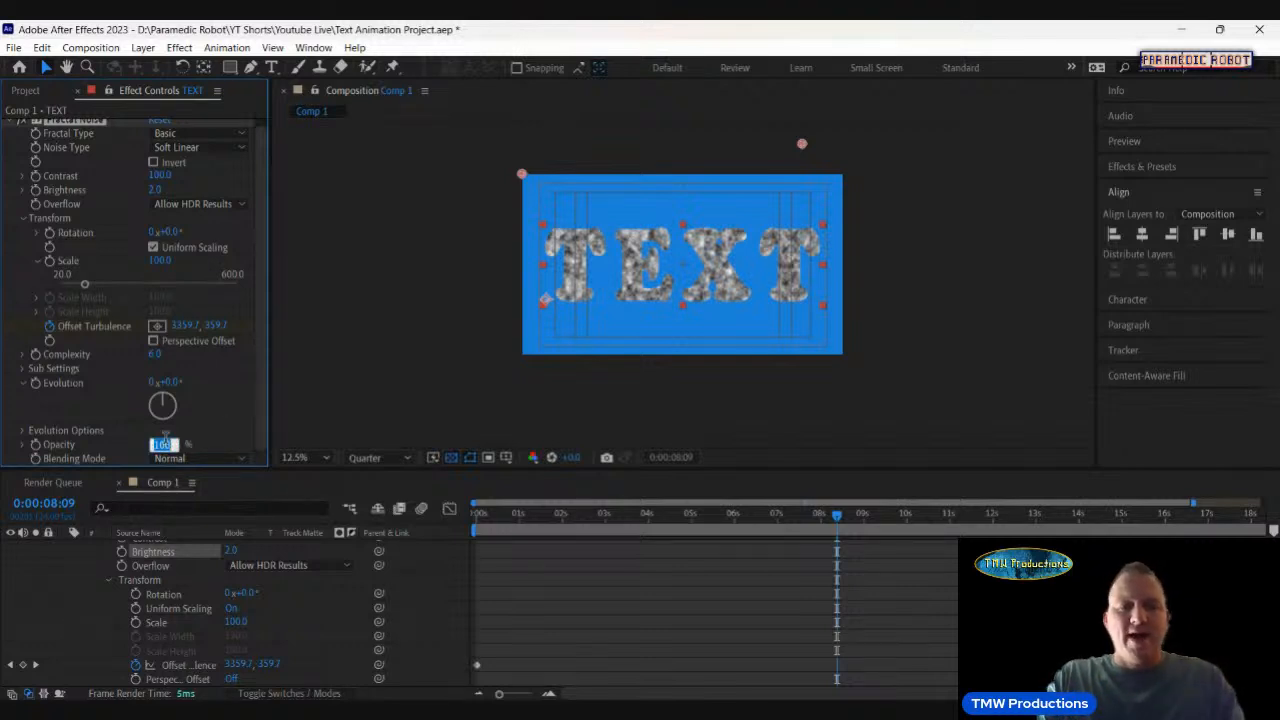
pyautogui.write('75')
pyautogui.press('Return')
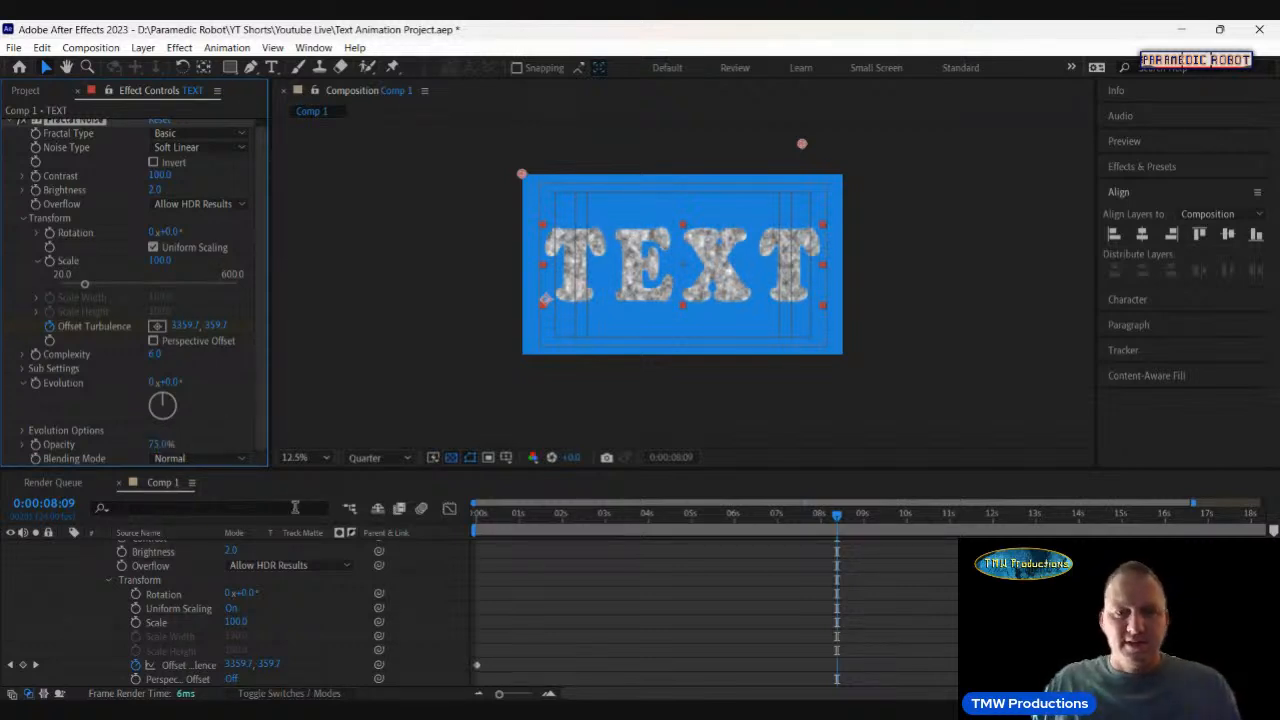
# Preview the adjusted lettering from the start and collapse the TEXT layer's properties.
pyautogui.moveTo(497, 524); pyautogui.dragTo(470, 528)
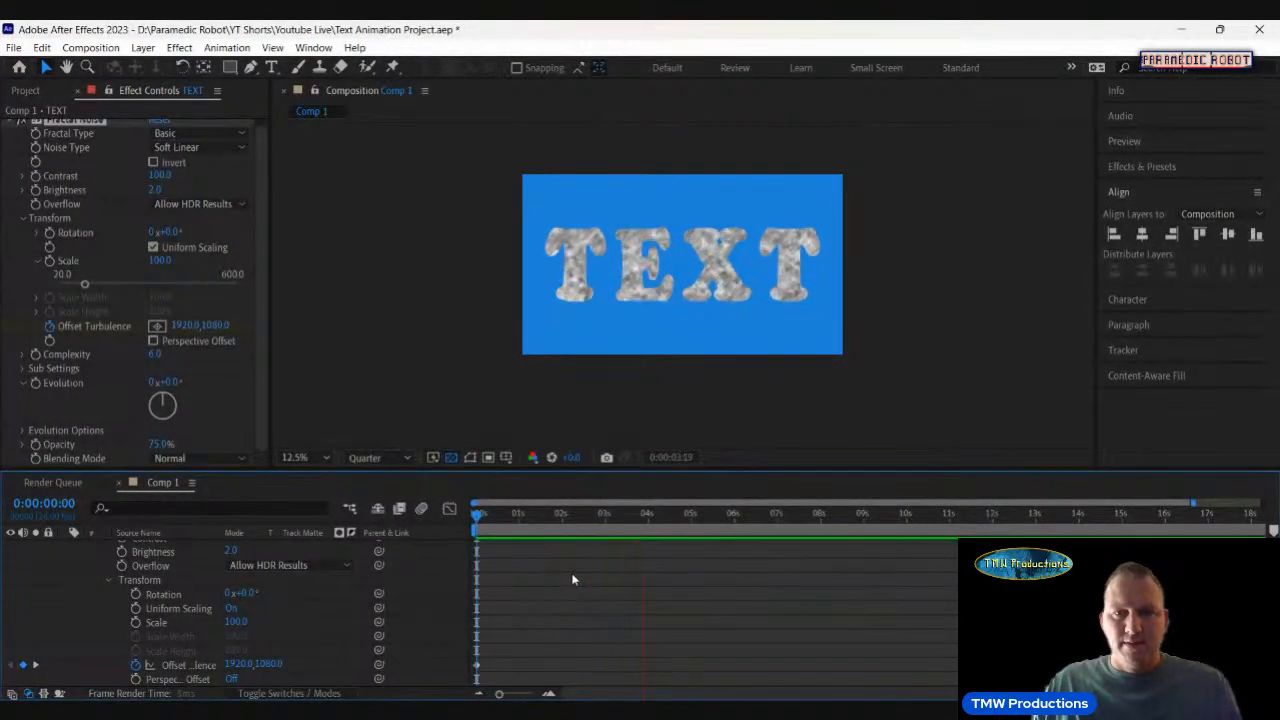
pyautogui.press('space')
pyautogui.scroll(4, 54, 581)
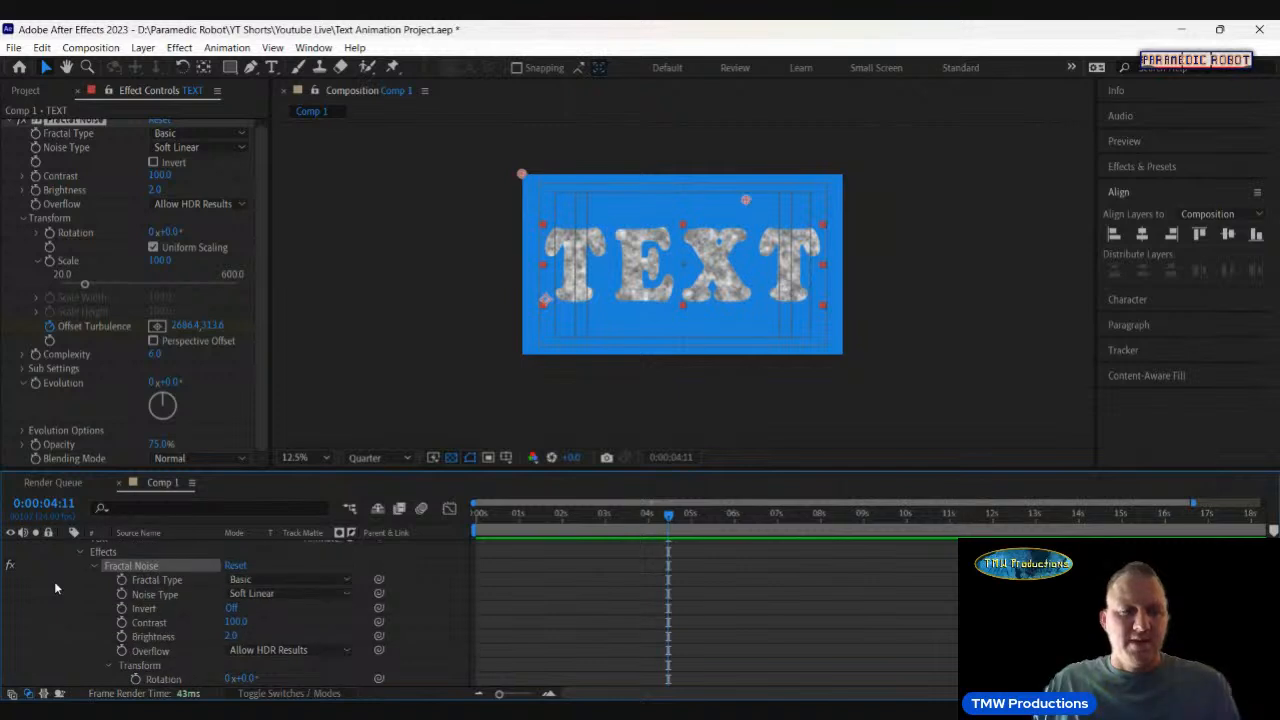
pyautogui.click(65, 548)
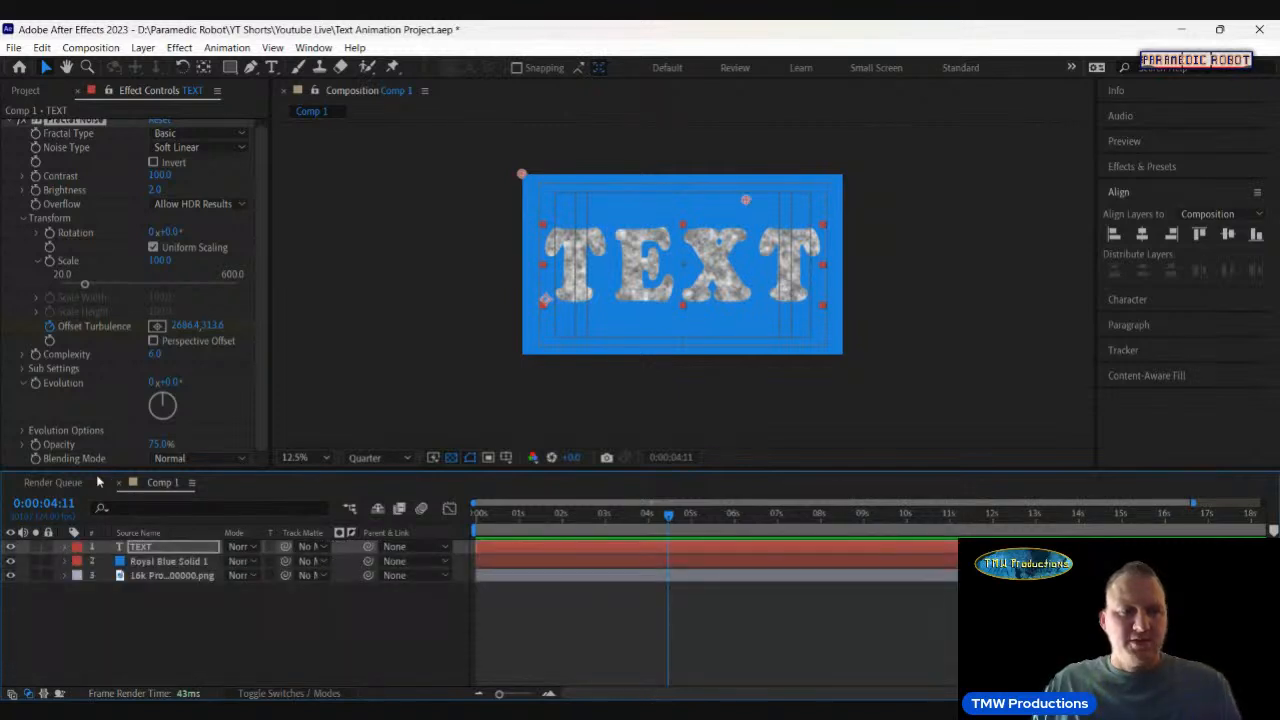
# Start a file import from the project and browse up to the root of the My Passport (D:) drive.
pyautogui.click(22, 94)
pyautogui.click(90, 370)
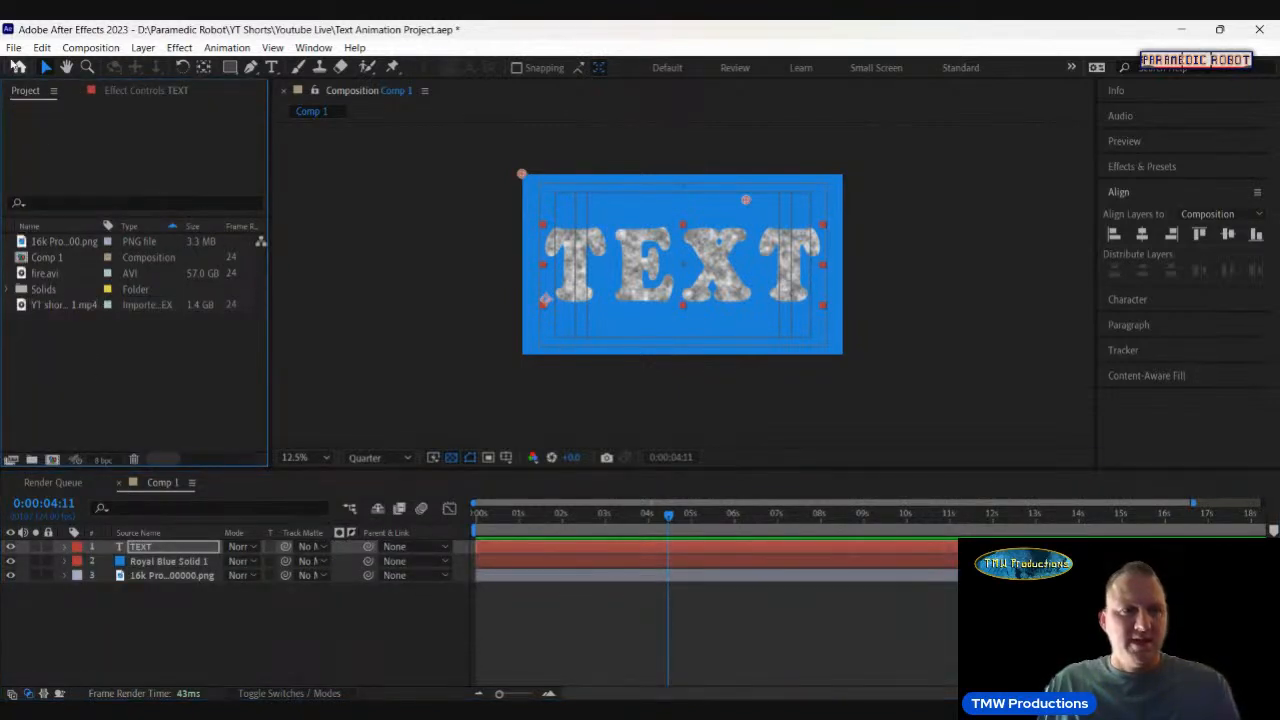
pyautogui.click(12, 48)
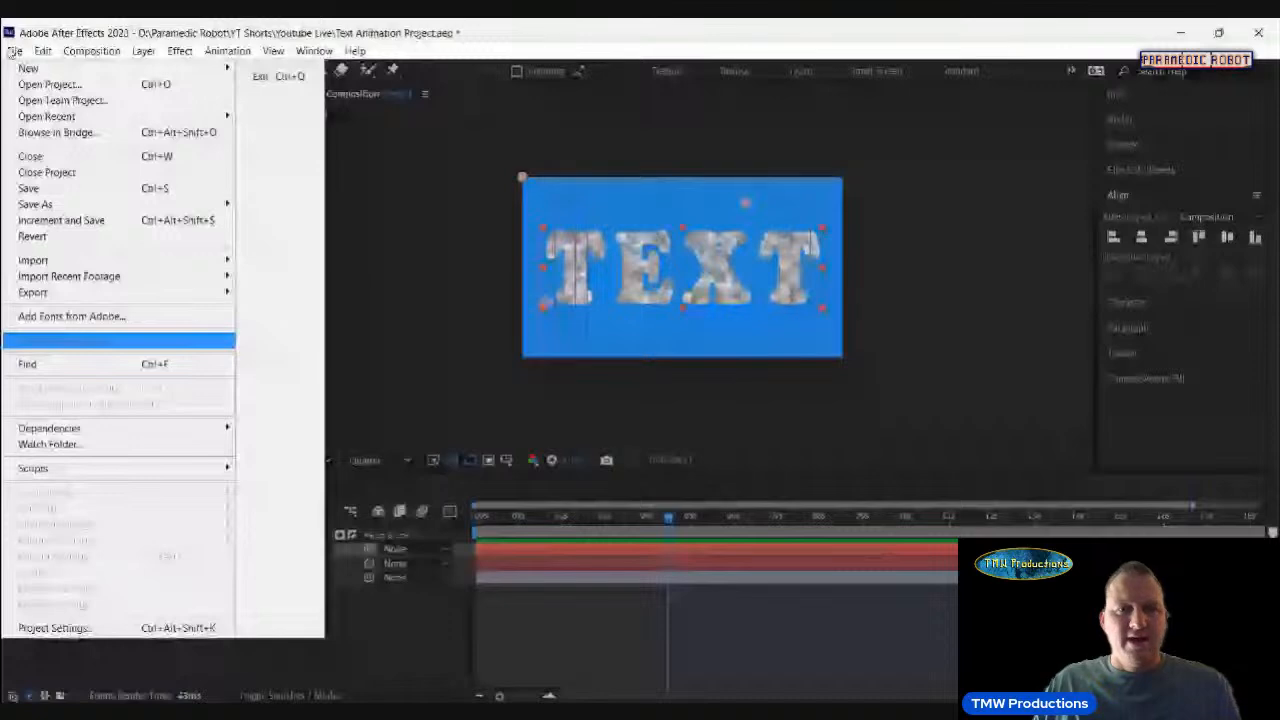
pyautogui.moveTo(78, 266)
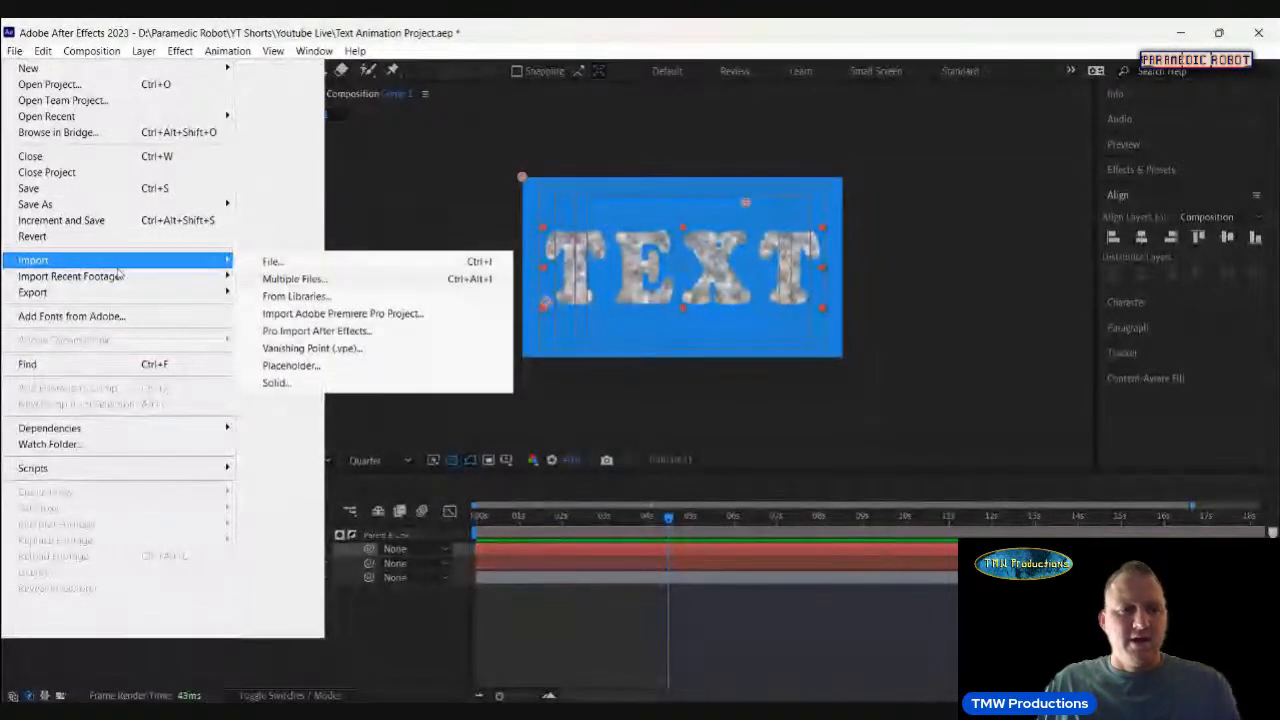
pyautogui.click(272, 261)
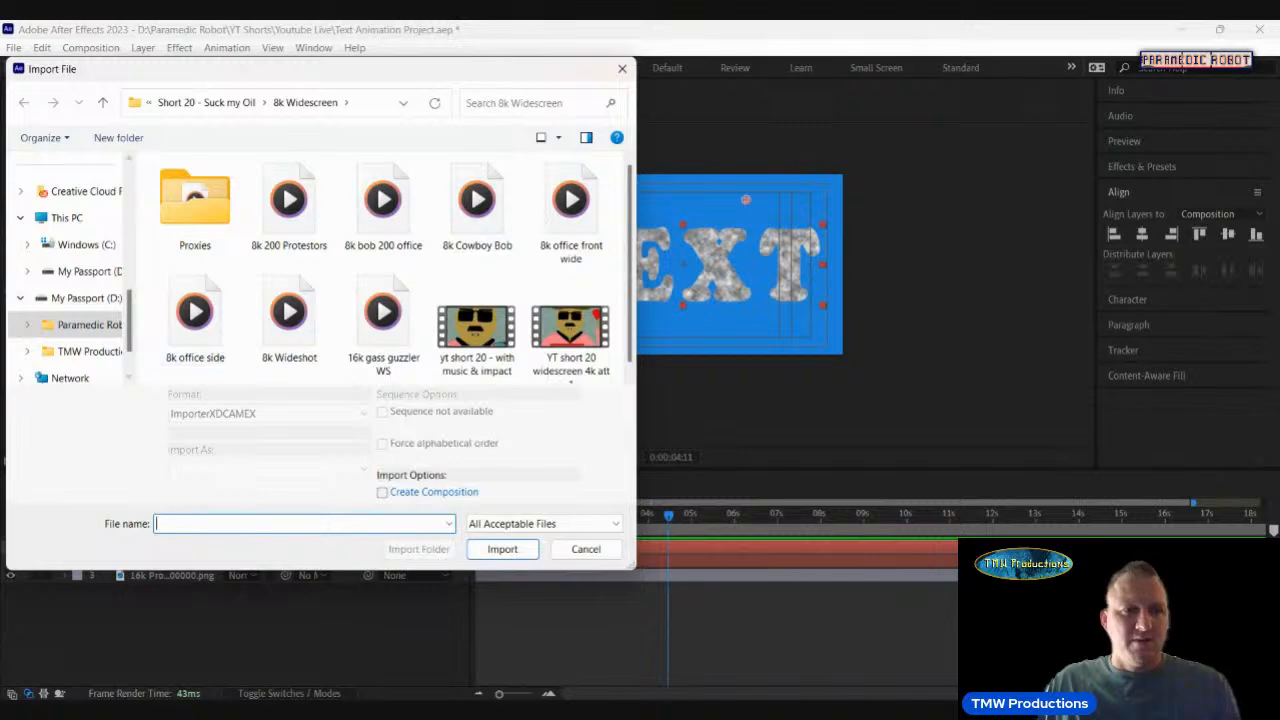
pyautogui.click(102, 102)
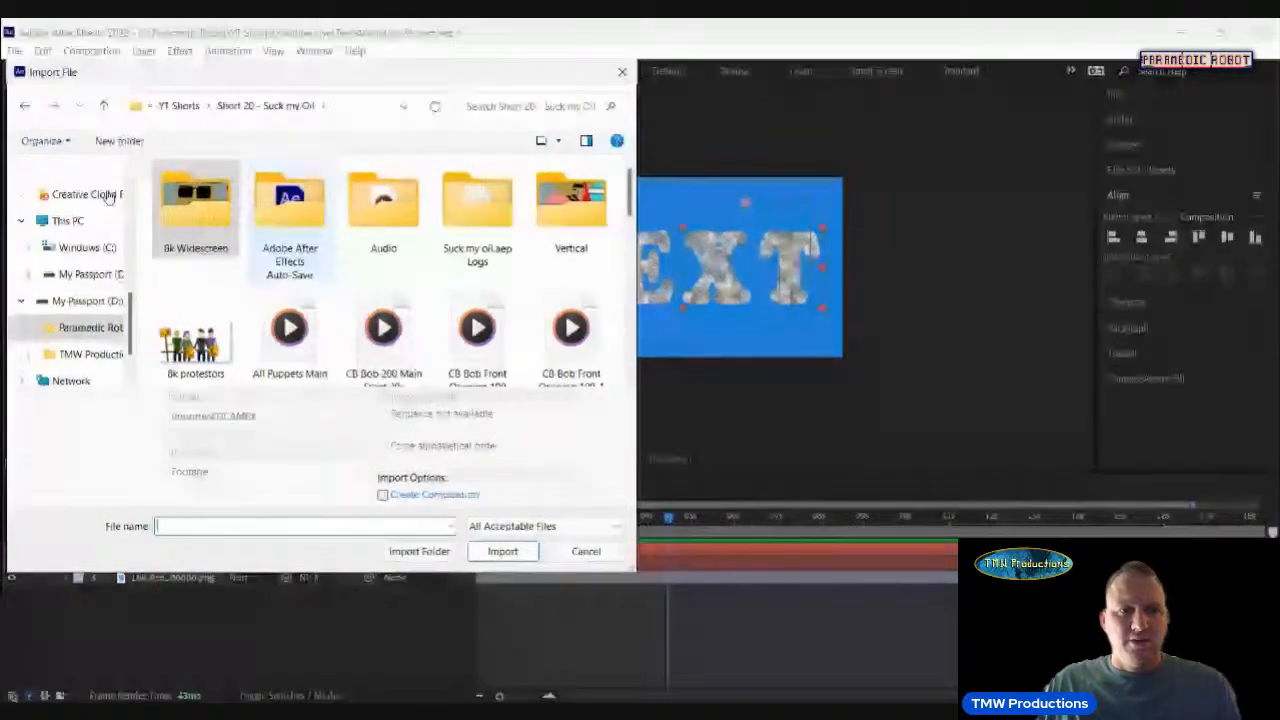
pyautogui.scroll(-3, 428, 289)
pyautogui.scroll(3, 428, 292)
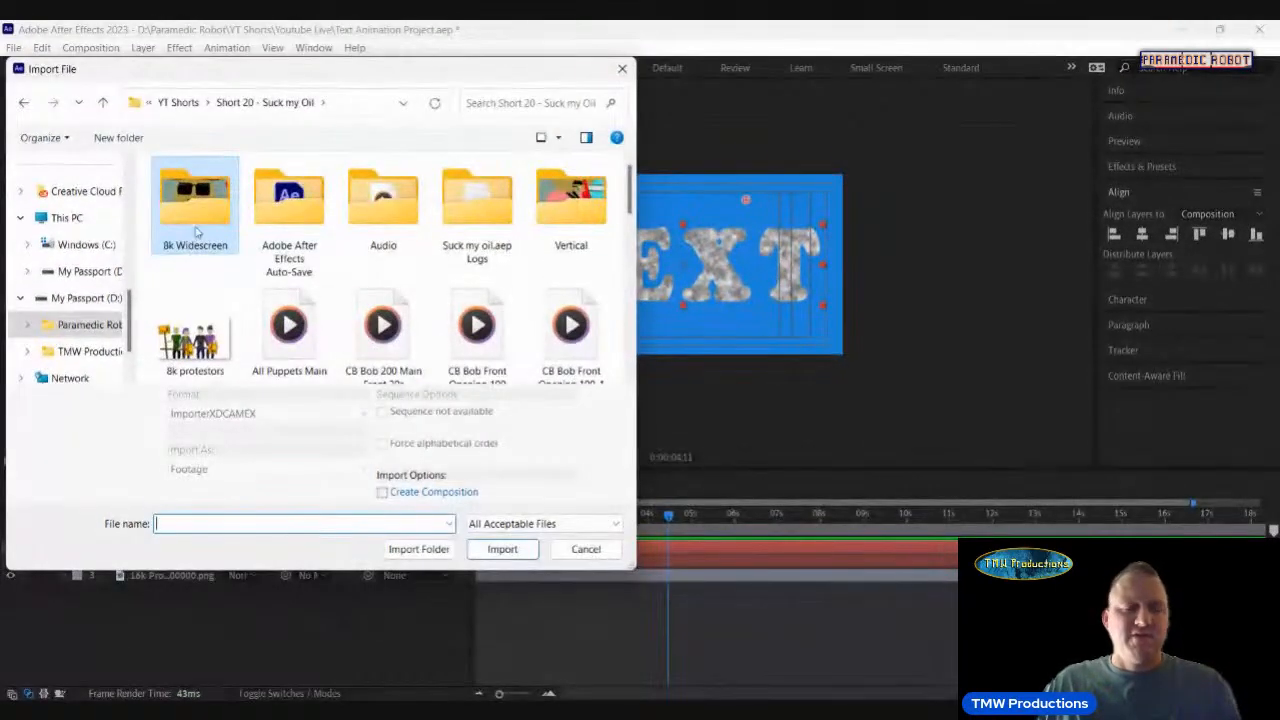
pyautogui.click(102, 104)
pyautogui.click(102, 104)
pyautogui.click(102, 104)
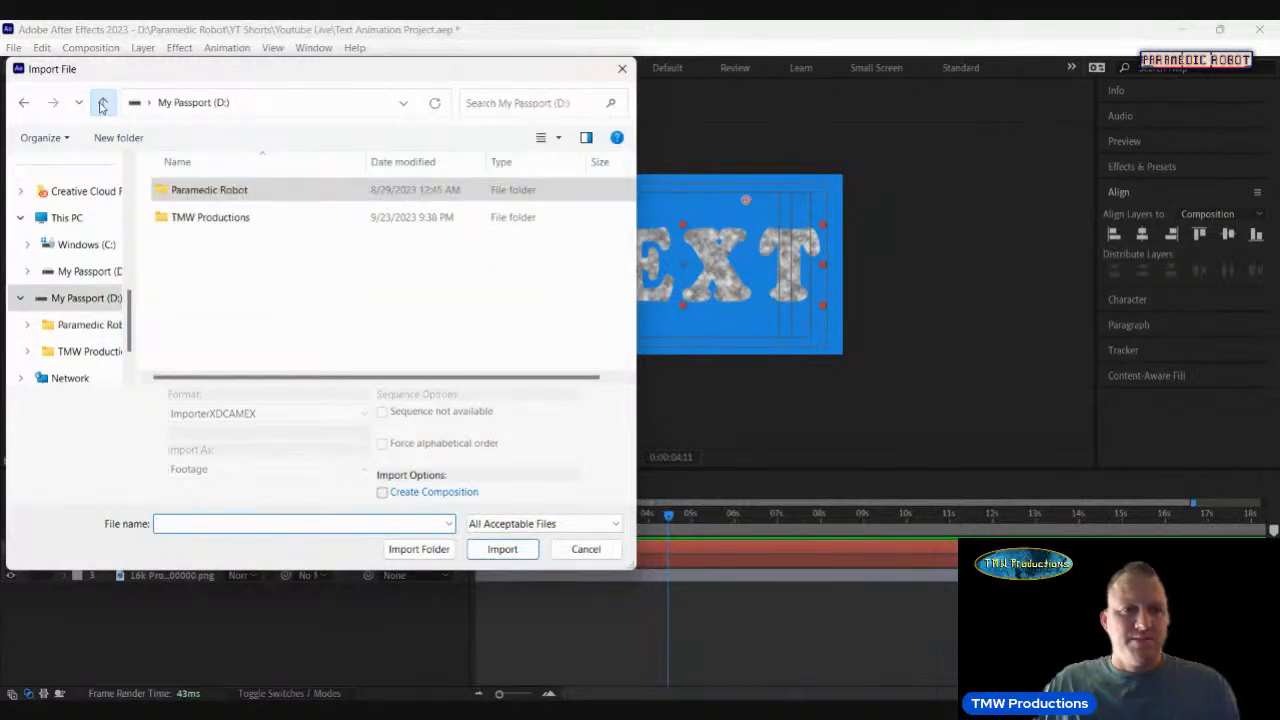
# Import beach sand.png from the Paramedic Robot > Backgrounds > Environment folder and add it to Comp 1 above the TEXT layer.
pyautogui.doubleClick(197, 189)
pyautogui.doubleClick(200, 298)
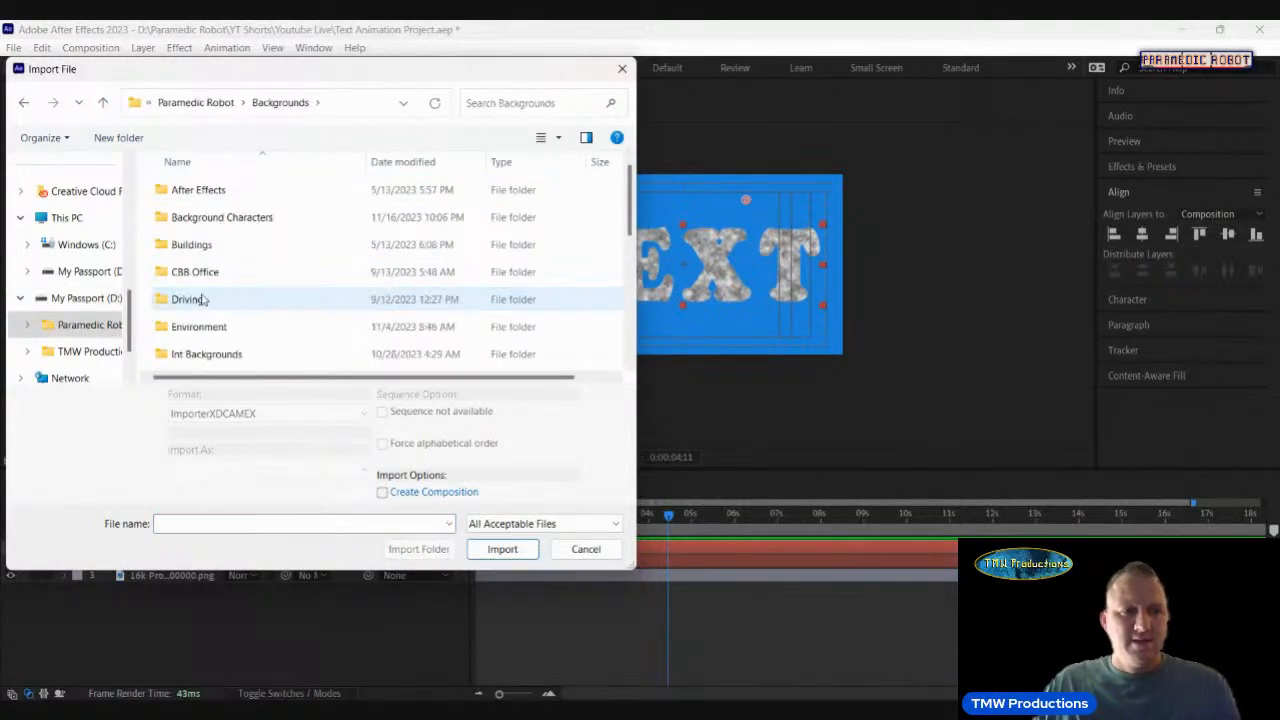
pyautogui.doubleClick(199, 326)
pyautogui.doubleClick(402, 215)
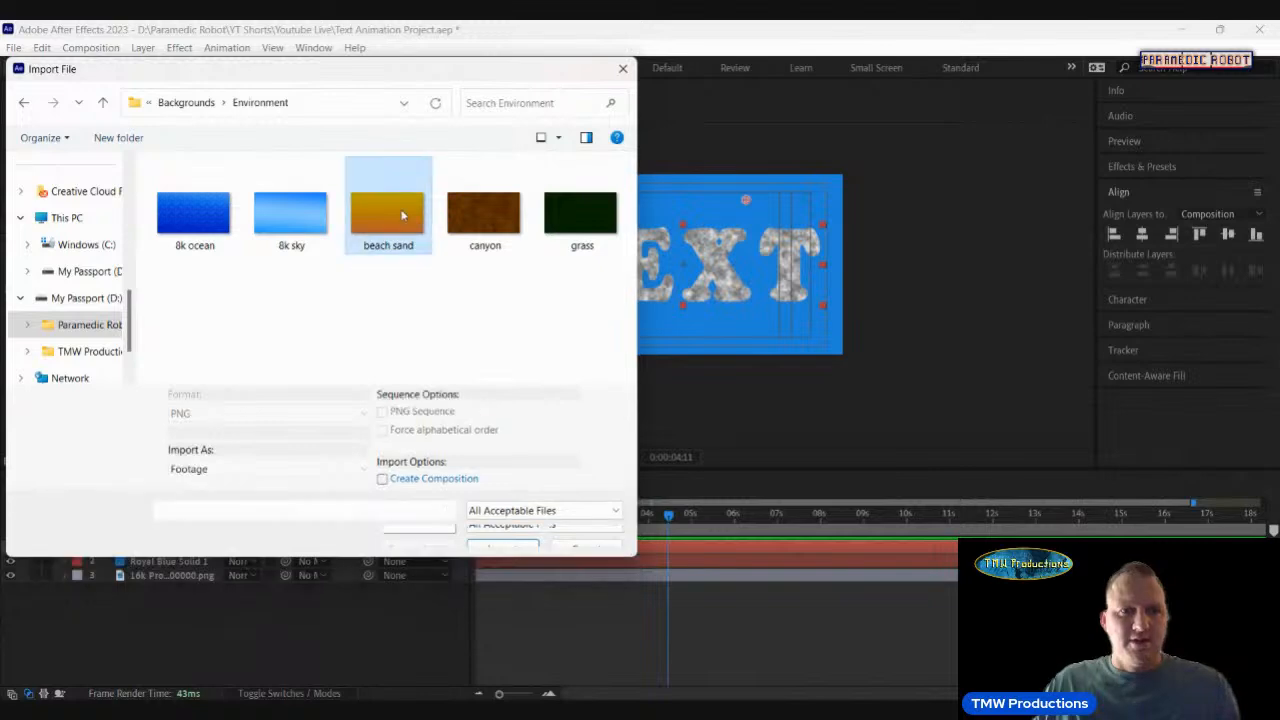
pyautogui.click(515, 544)
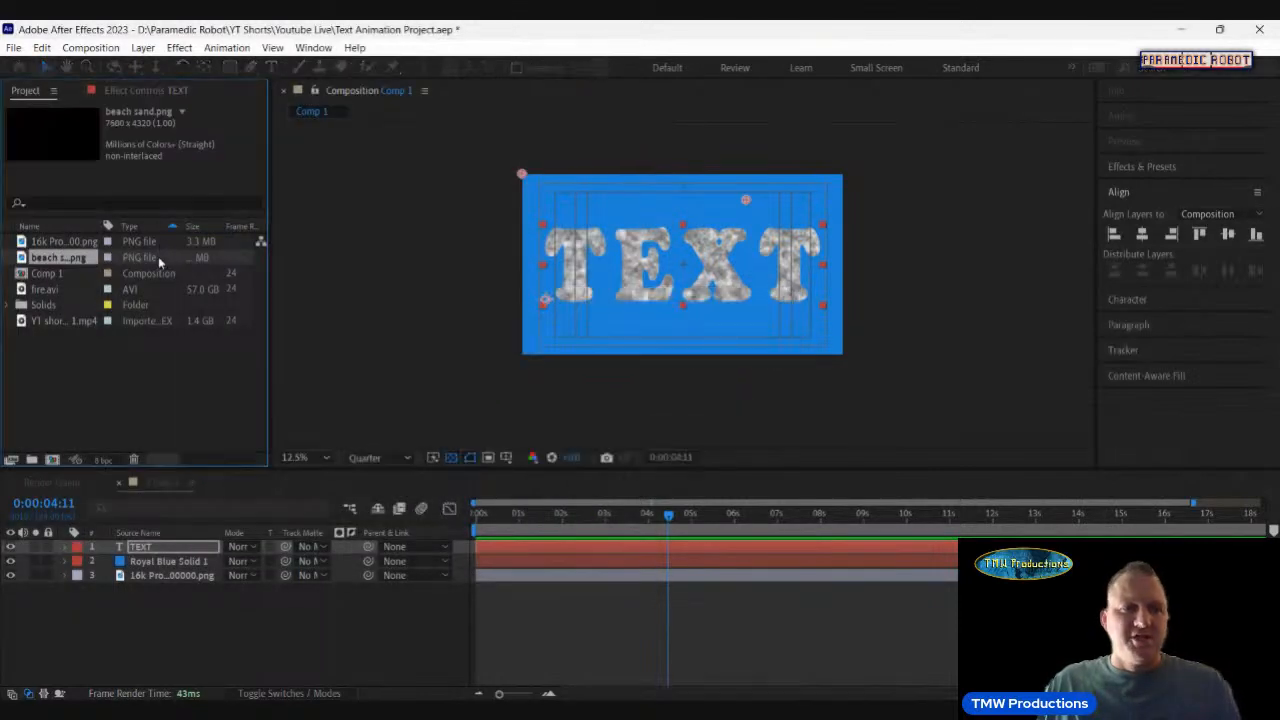
pyautogui.moveTo(152, 256); pyautogui.dragTo(321, 601)
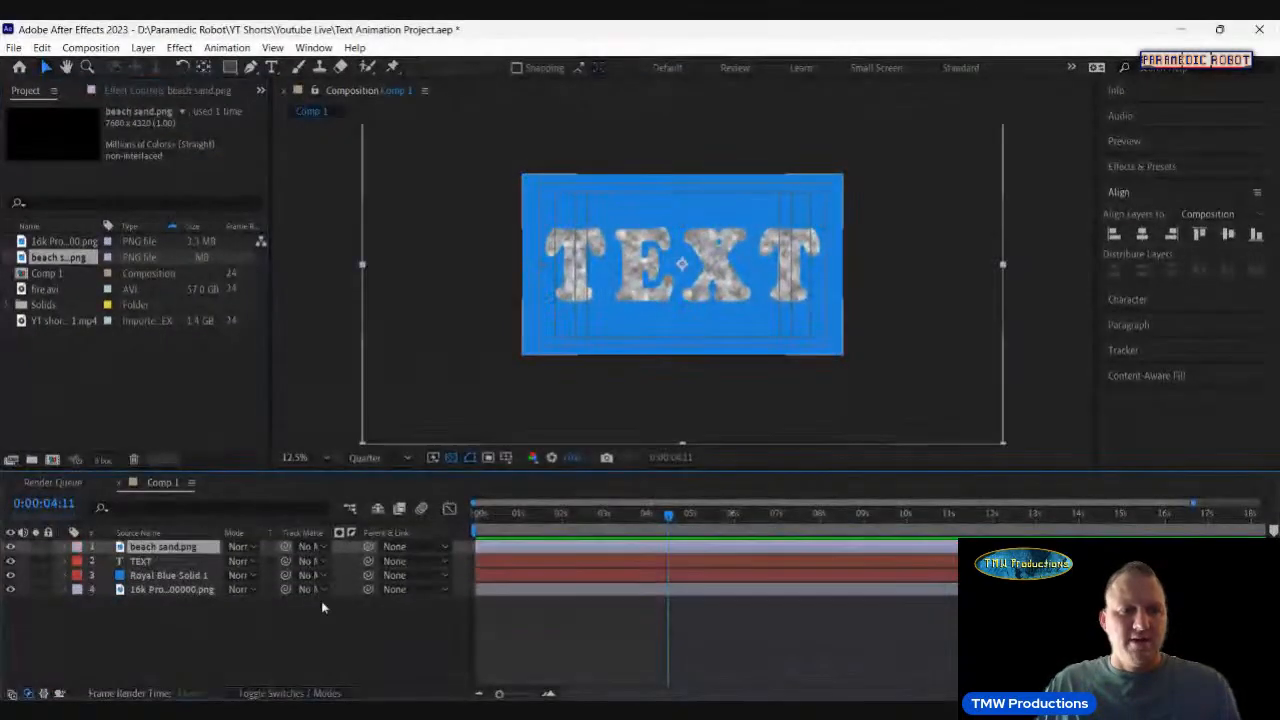
# Try the beach sand layer's scale at 25% and settle on 50% so it matches the composition frame.
pyautogui.click(66, 547)
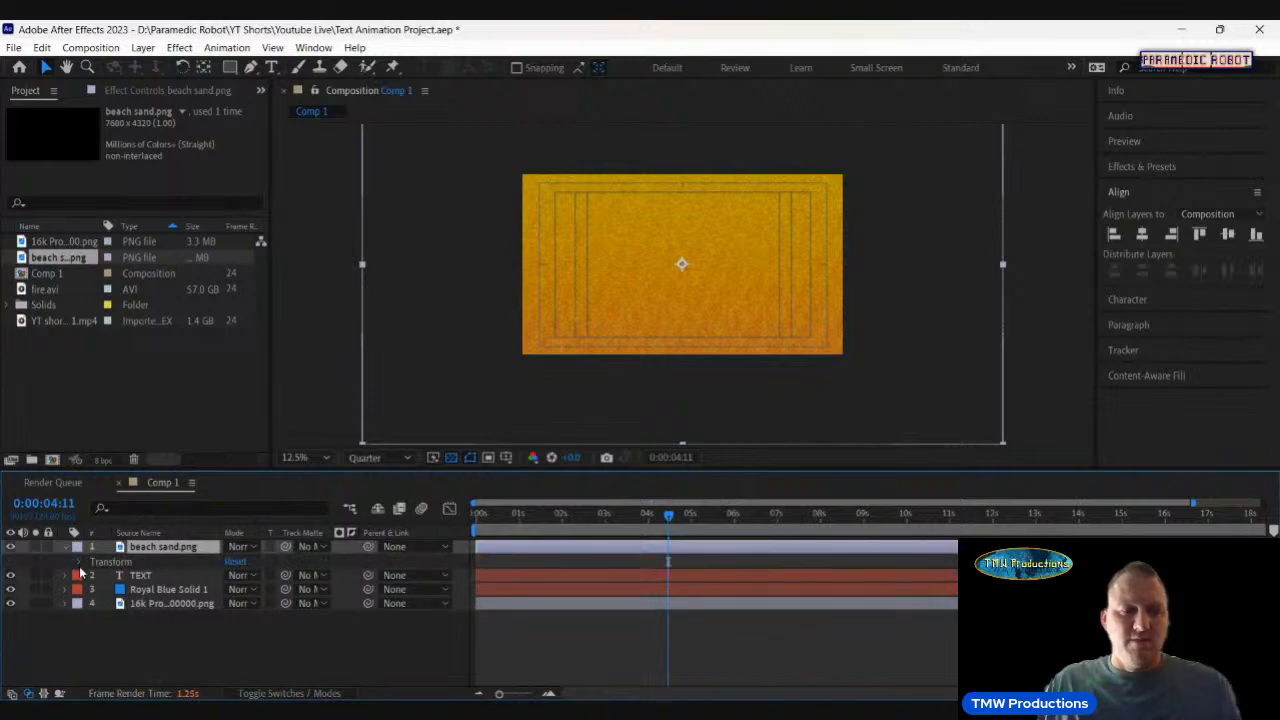
pyautogui.click(80, 563)
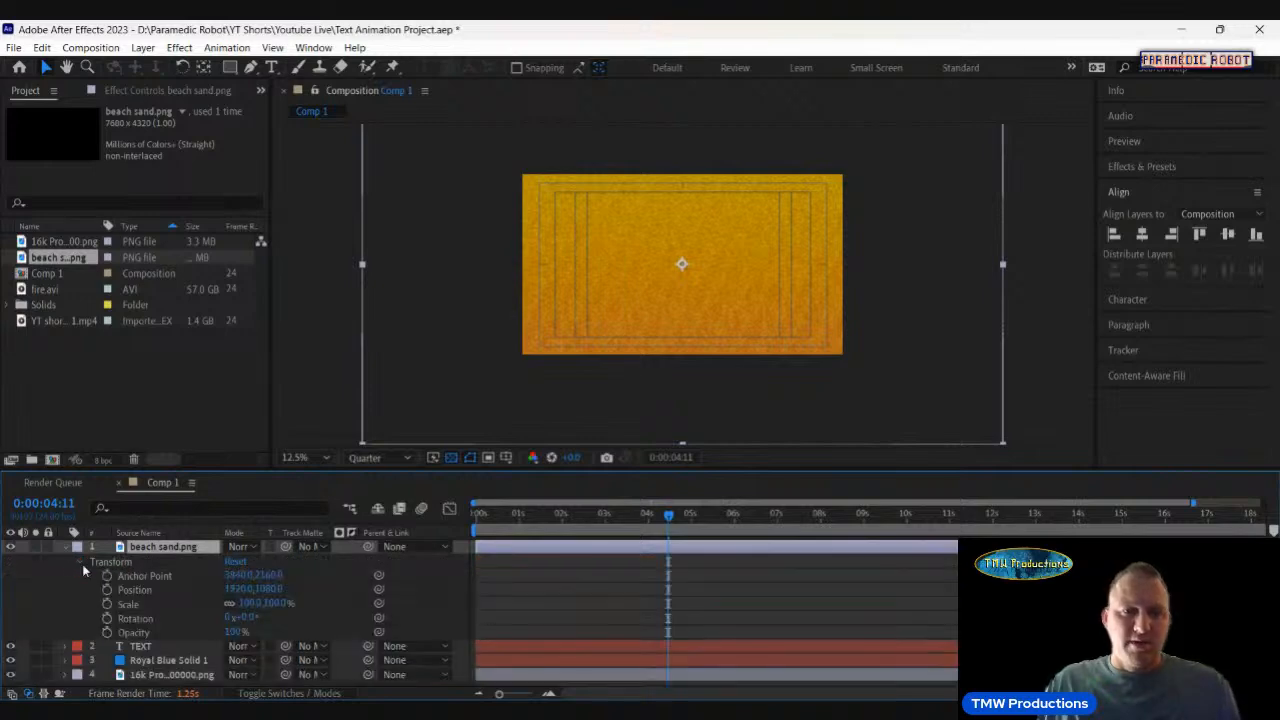
pyautogui.click(250, 603)
pyautogui.write('25')
pyautogui.press('Return')
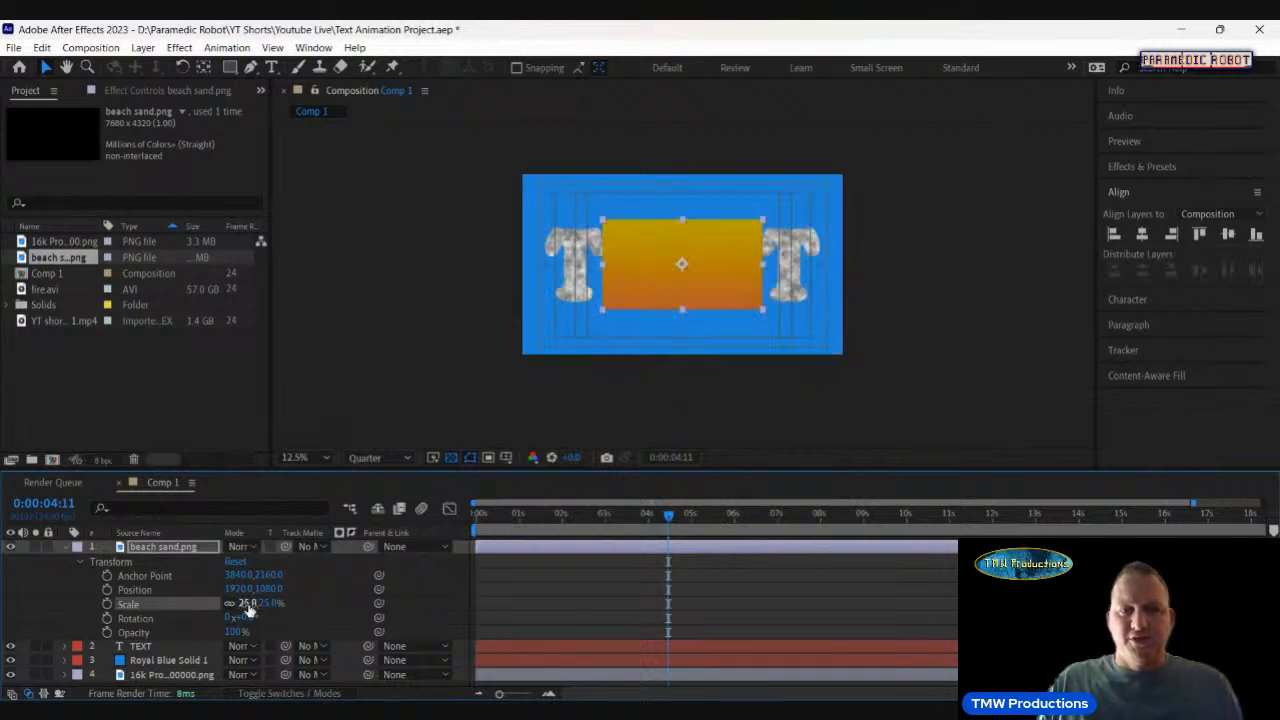
pyautogui.click(248, 604)
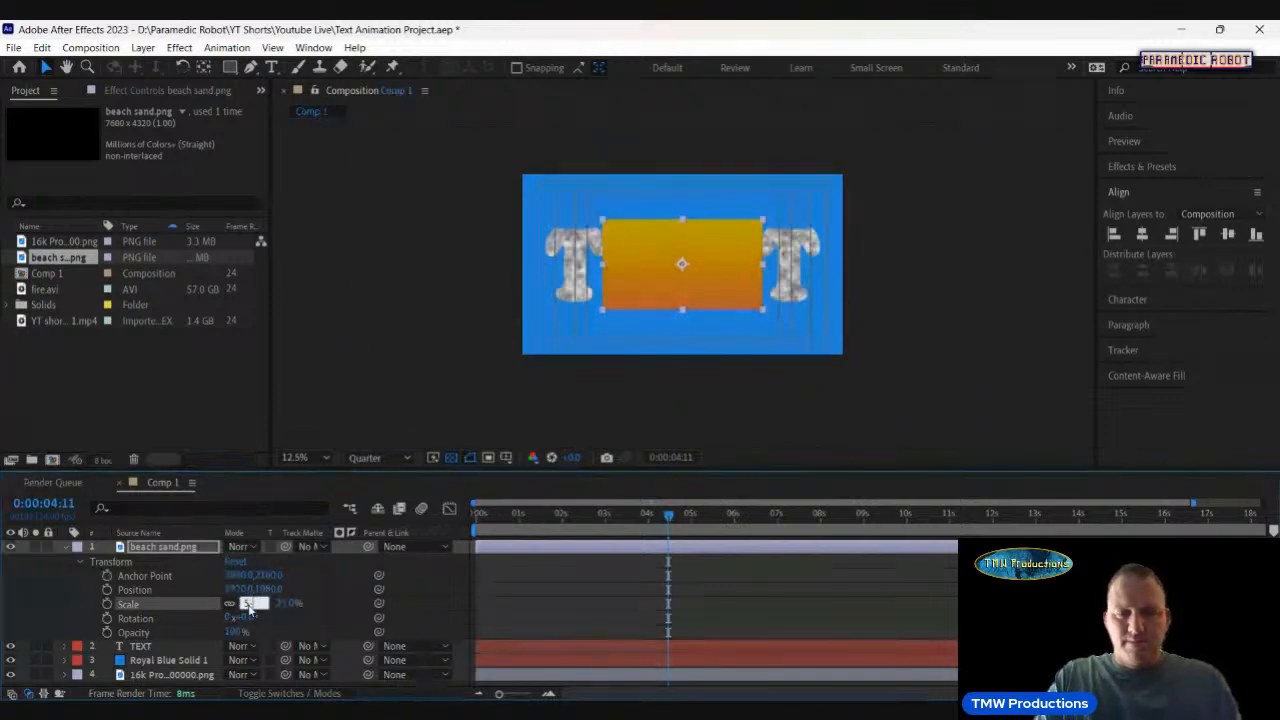
pyautogui.press('Return')
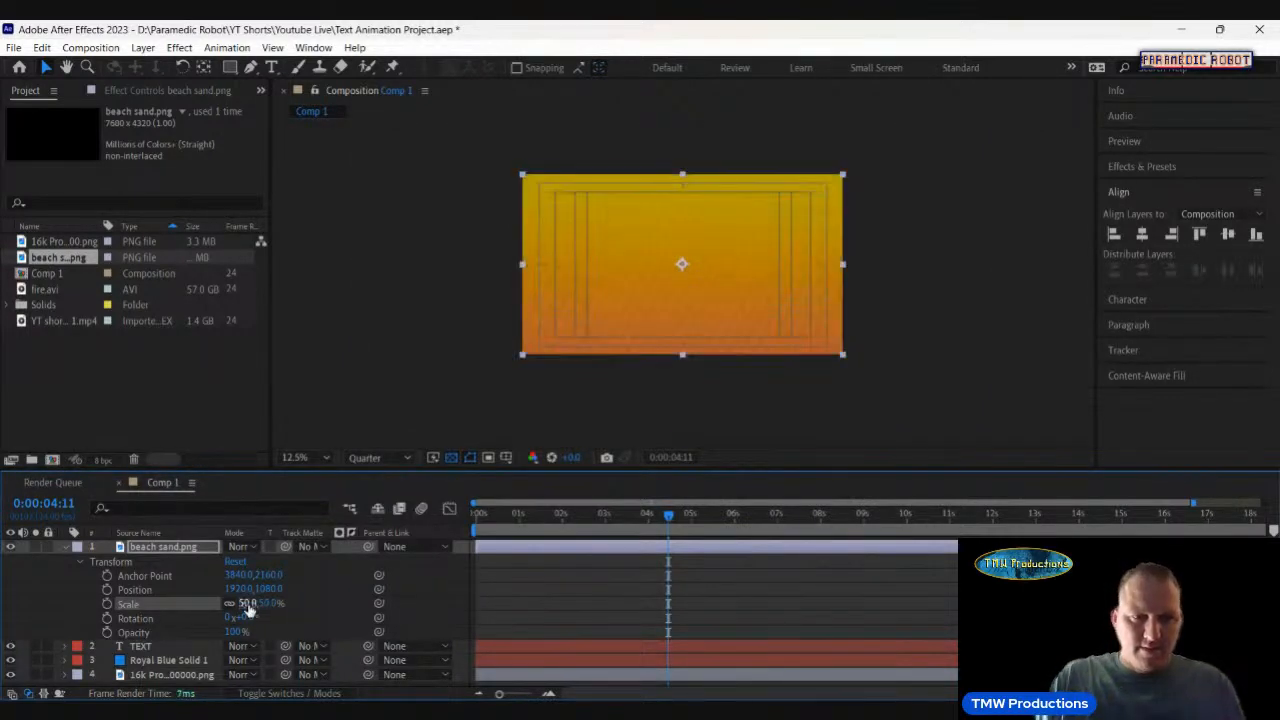
pyautogui.click(64, 547)
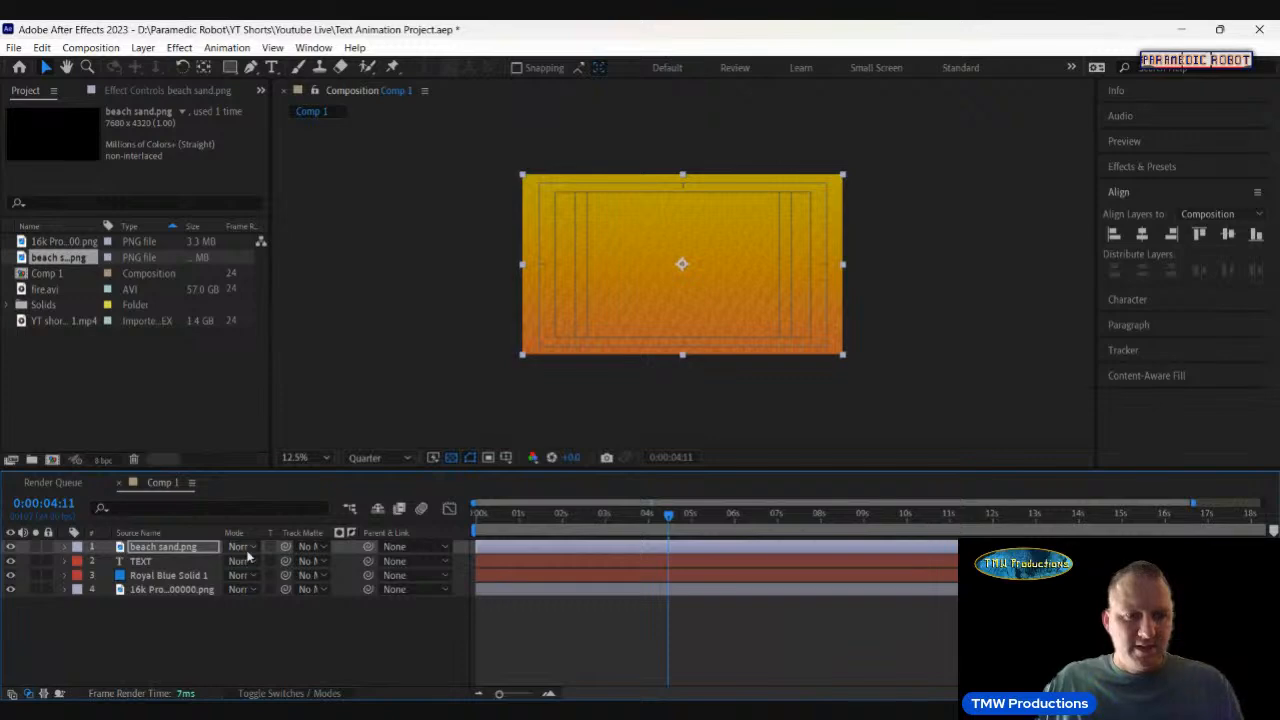
# Set the TEXT layer as the beach sand layer's track matte, and undo a trial move of the sand below TEXT.
pyautogui.click(315, 551)
pyautogui.click(329, 600)
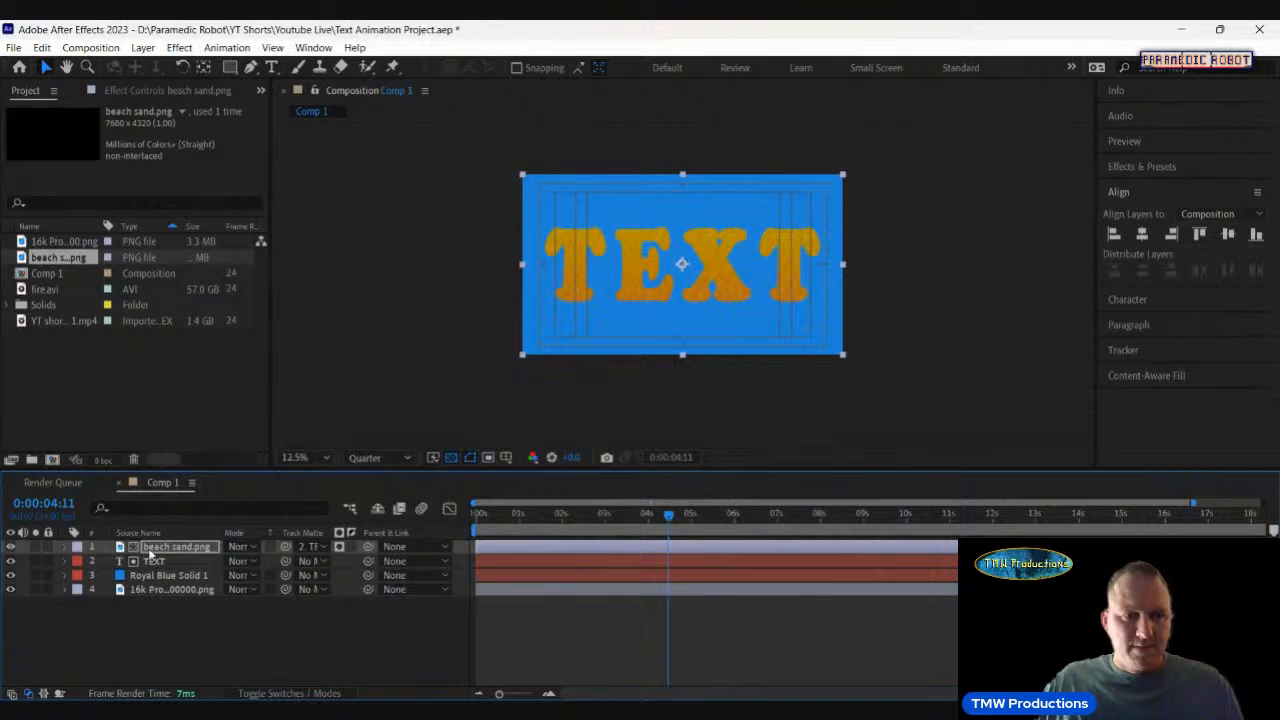
pyautogui.moveTo(150, 553); pyautogui.dragTo(150, 565)
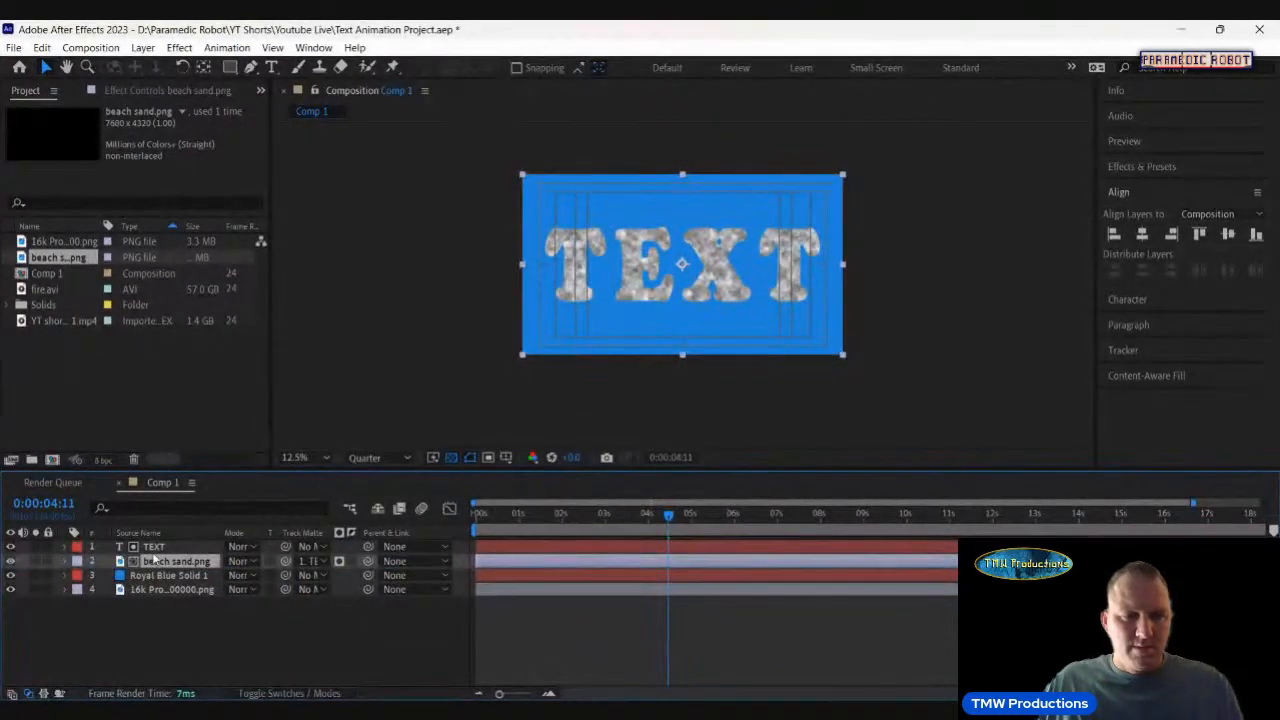
pyautogui.hotkey('ctrl', 'z')
# Set the beach sand layer's opacity to 50% to blend it with the noise in the lettering.
pyautogui.click(66, 549)
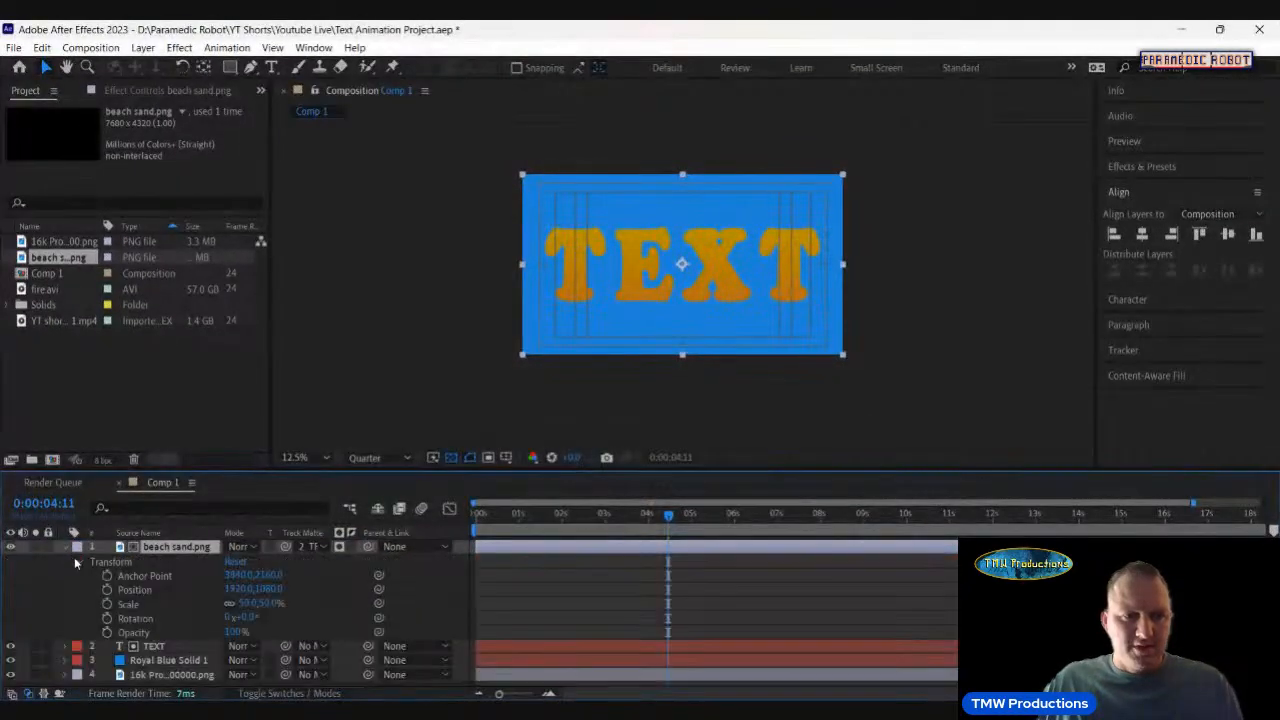
pyautogui.click(236, 632)
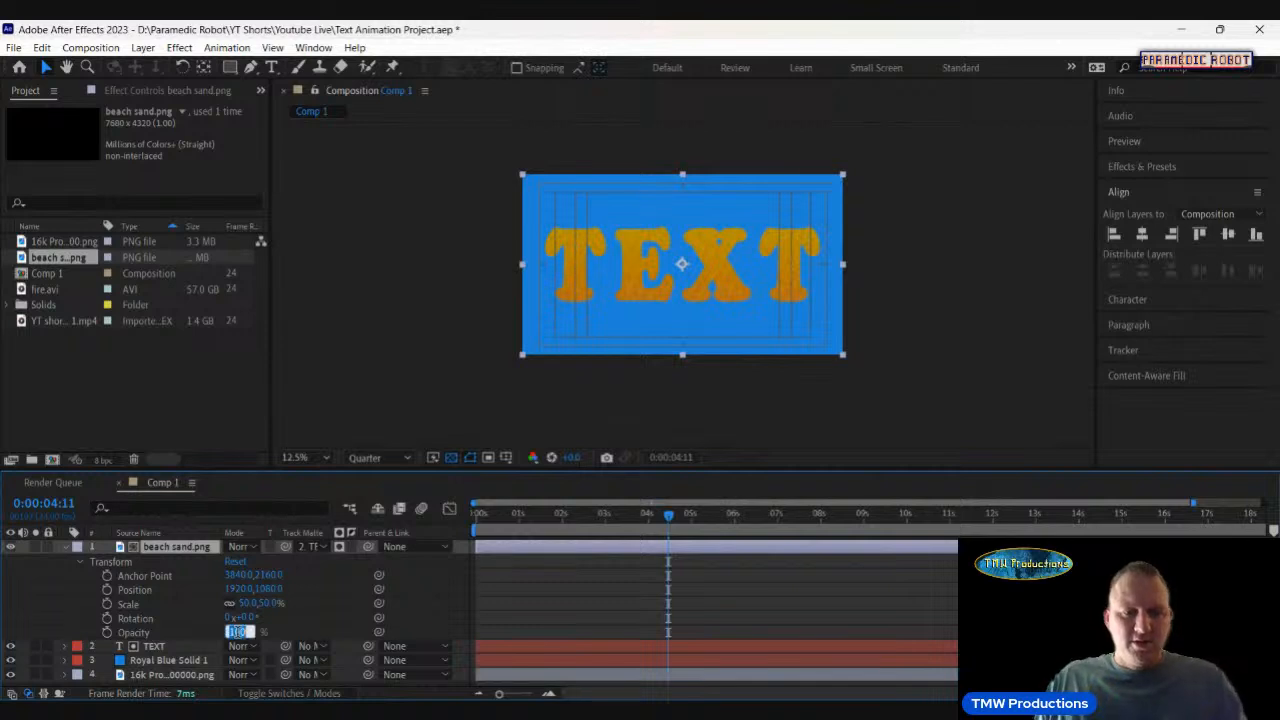
pyautogui.write('7')
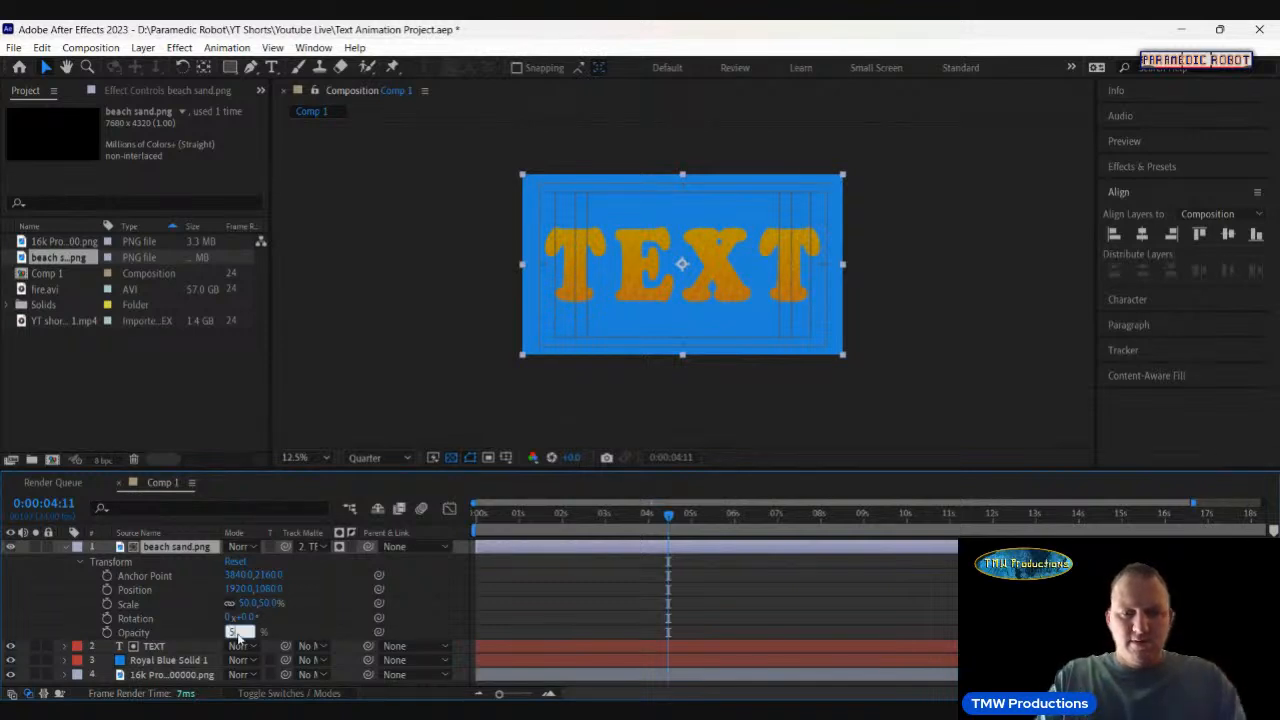
pyautogui.press('Return')
# Play the sand-filled lettering twice from the beginning, collapsing the beach sand layer's properties between previews.
pyautogui.moveTo(503, 515); pyautogui.dragTo(462, 524)
pyautogui.press('space')
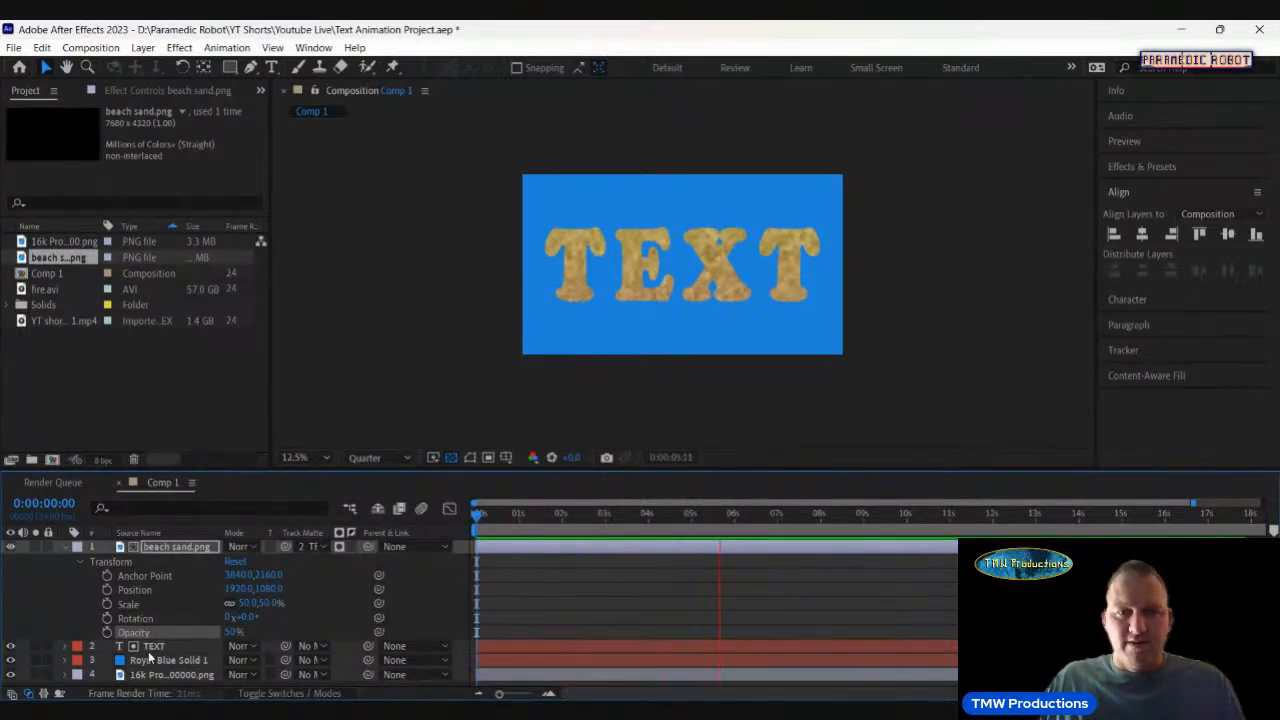
pyautogui.press('space')
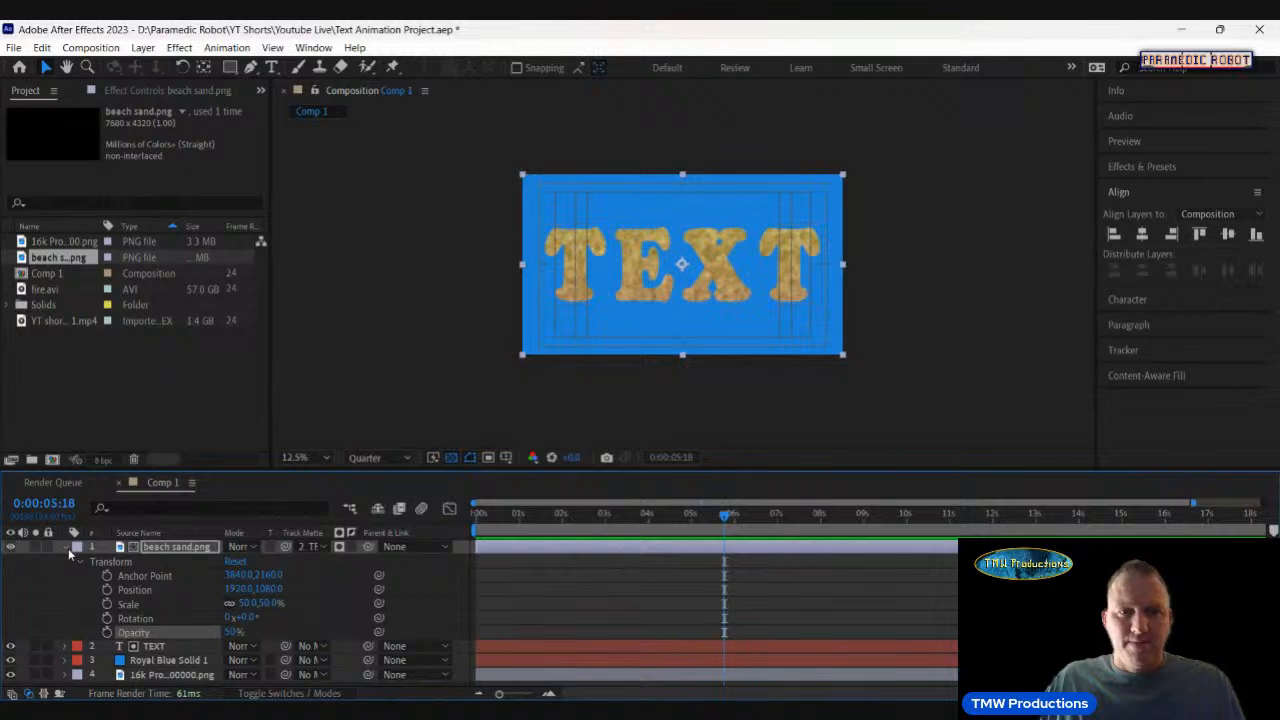
pyautogui.click(68, 548)
pyautogui.moveTo(540, 526); pyautogui.dragTo(468, 556)
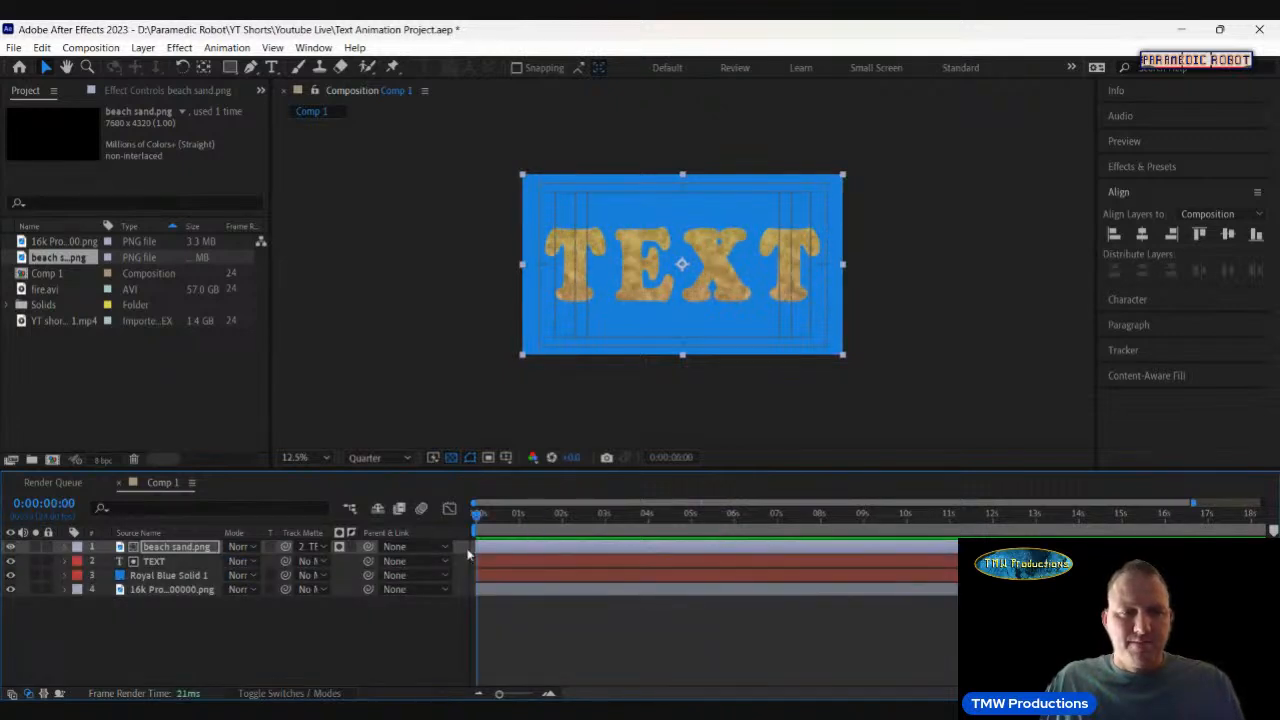
pyautogui.press('space')
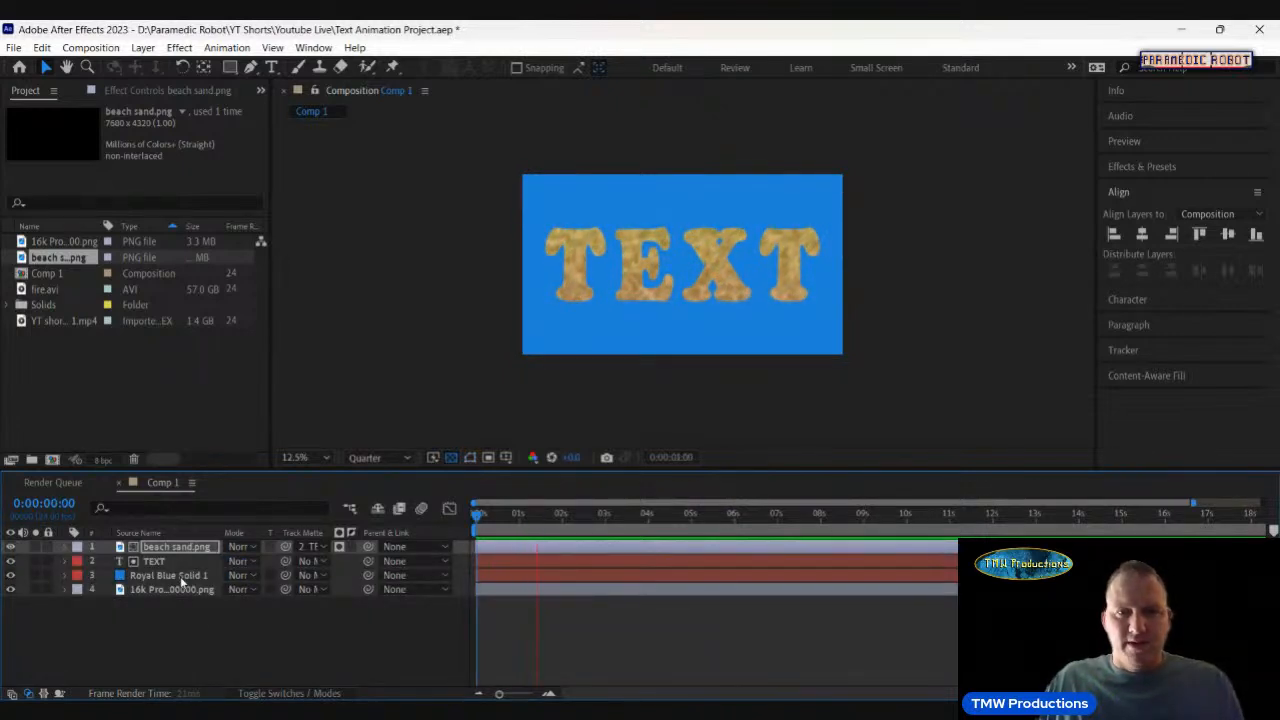
pyautogui.press('space')
# Delete the beach sand layer from the timeline and collapse the Fractal Noise settings in the TEXT layer's effect controls.
pyautogui.click(162, 563)
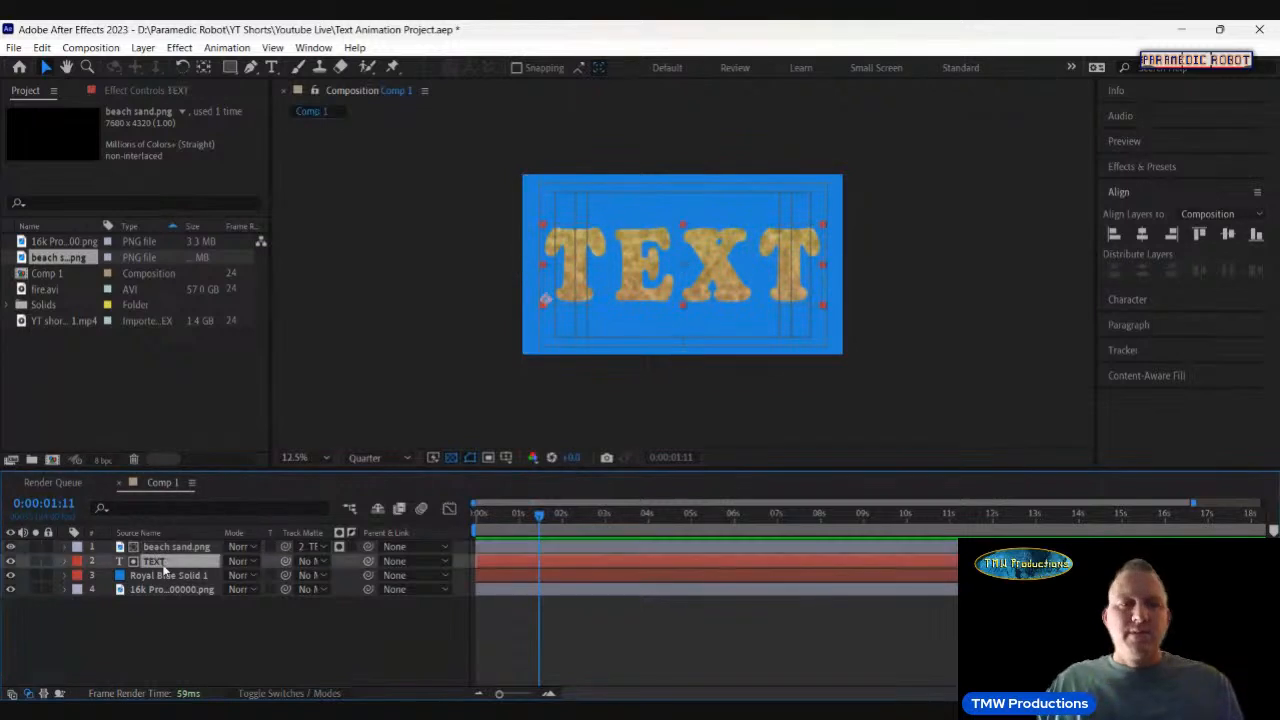
pyautogui.click(166, 553)
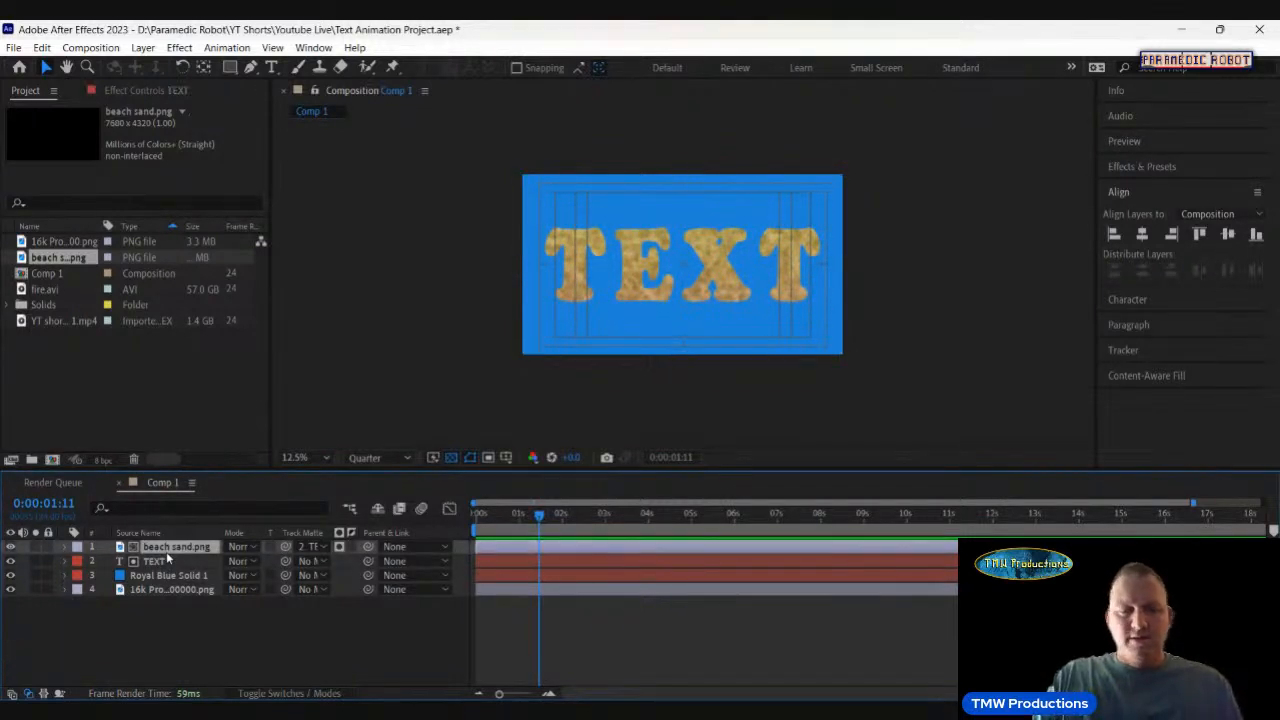
pyautogui.press('Delete')
pyautogui.click(166, 552)
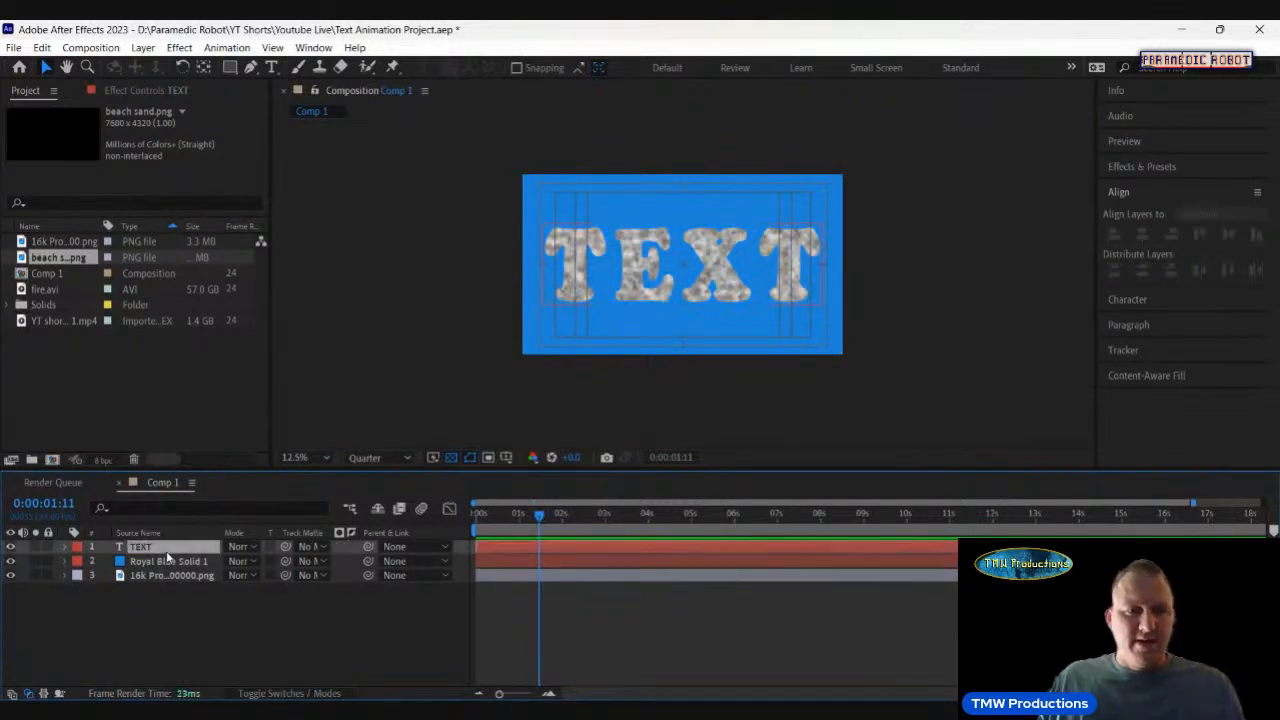
pyautogui.click(133, 97)
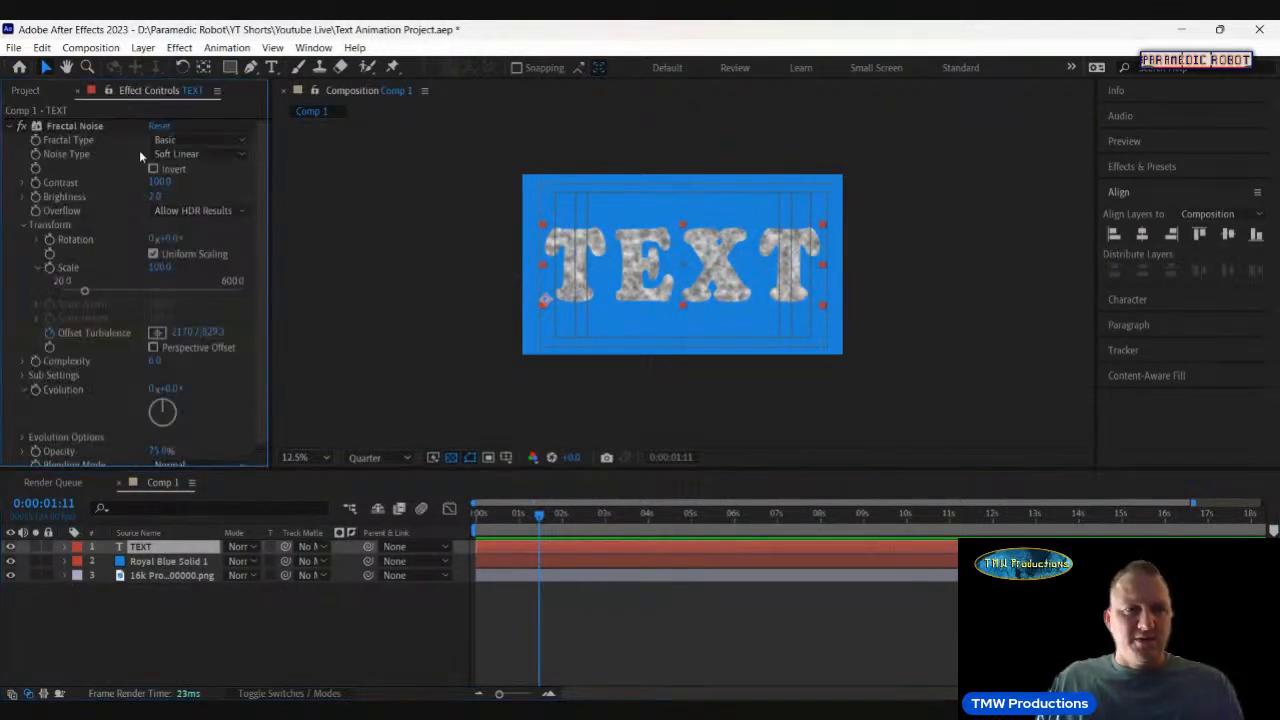
pyautogui.click(8, 127)
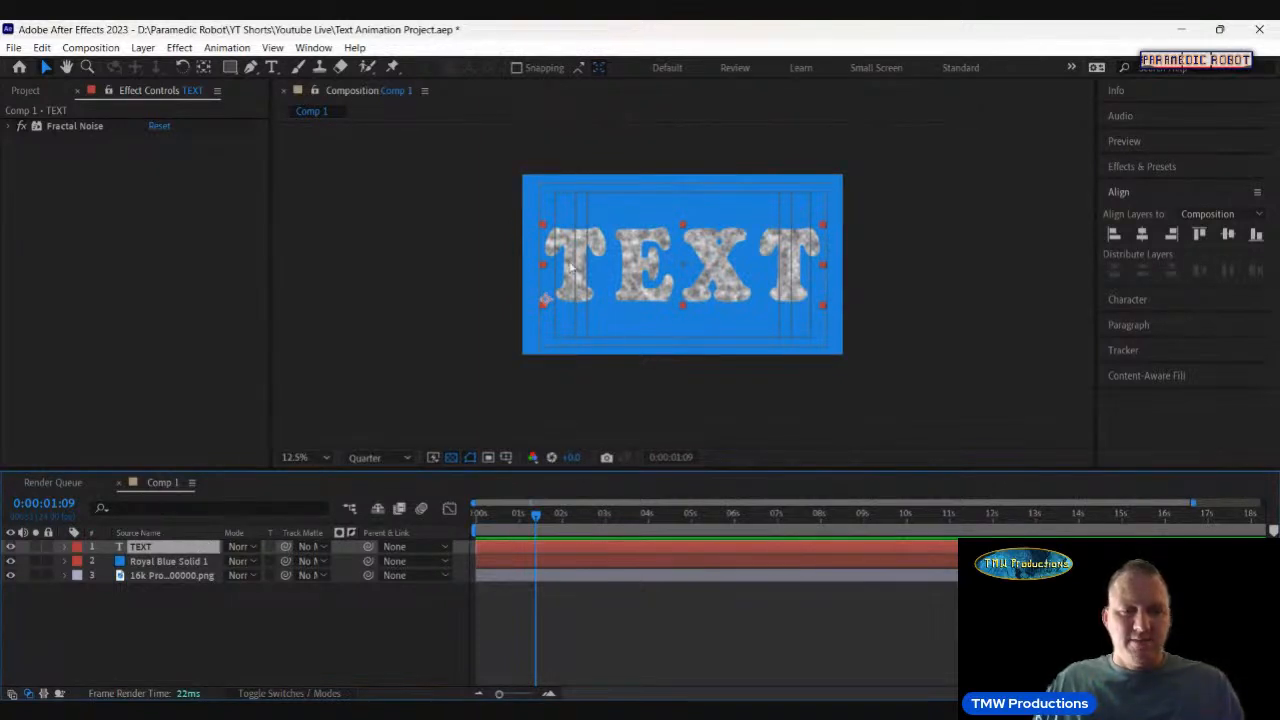
# Draw a rectangular mask around the letters T and E on the TEXT layer and raise its lower edge closer to them.
pyautogui.press('q')
pyautogui.moveTo(531, 218)
pyautogui.mouseDown()
pyautogui.moveTo(780, 350)
pyautogui.moveTo(676, 340)
pyautogui.moveTo(678, 327)
pyautogui.mouseUp()
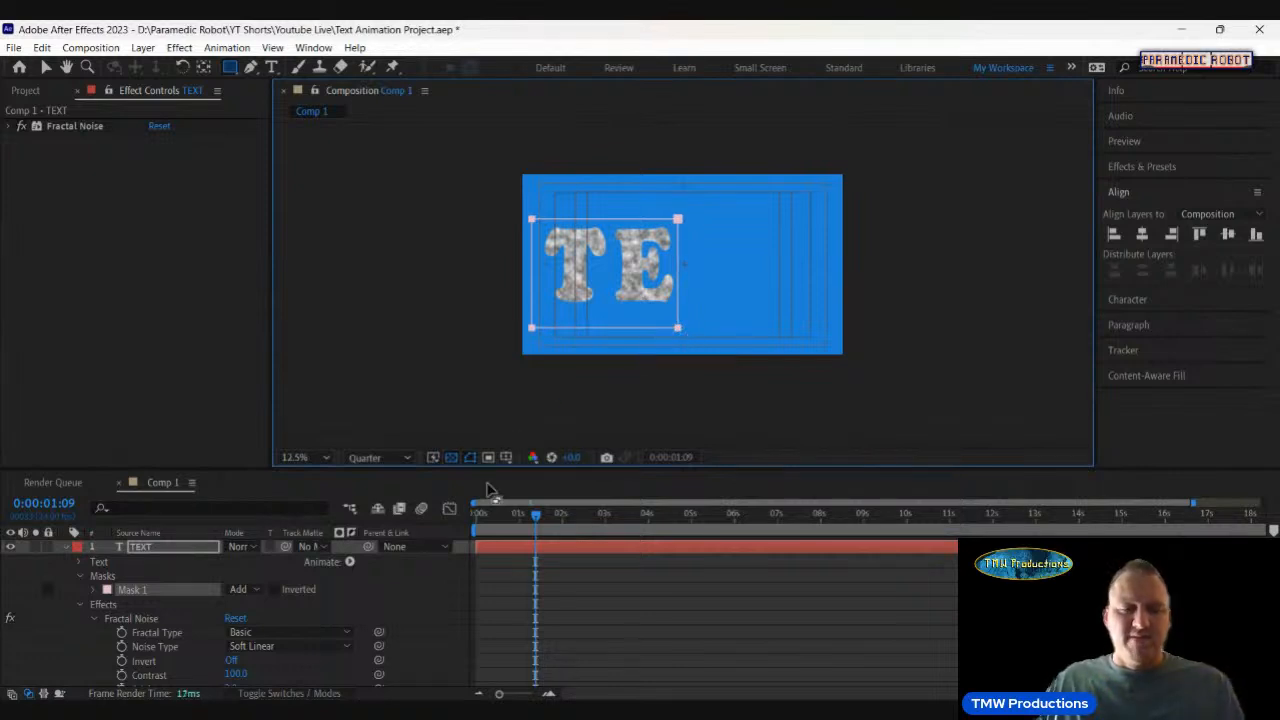
pyautogui.click(146, 594)
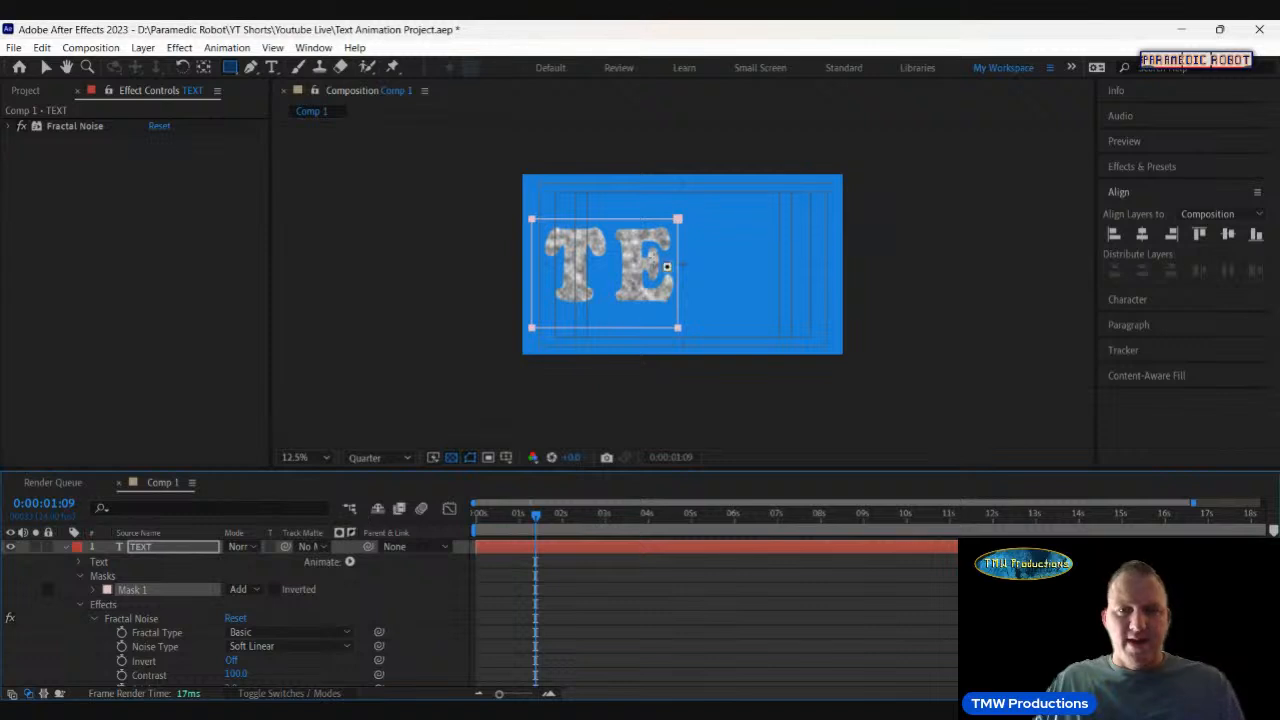
pyautogui.press('v')
pyautogui.click(655, 287)
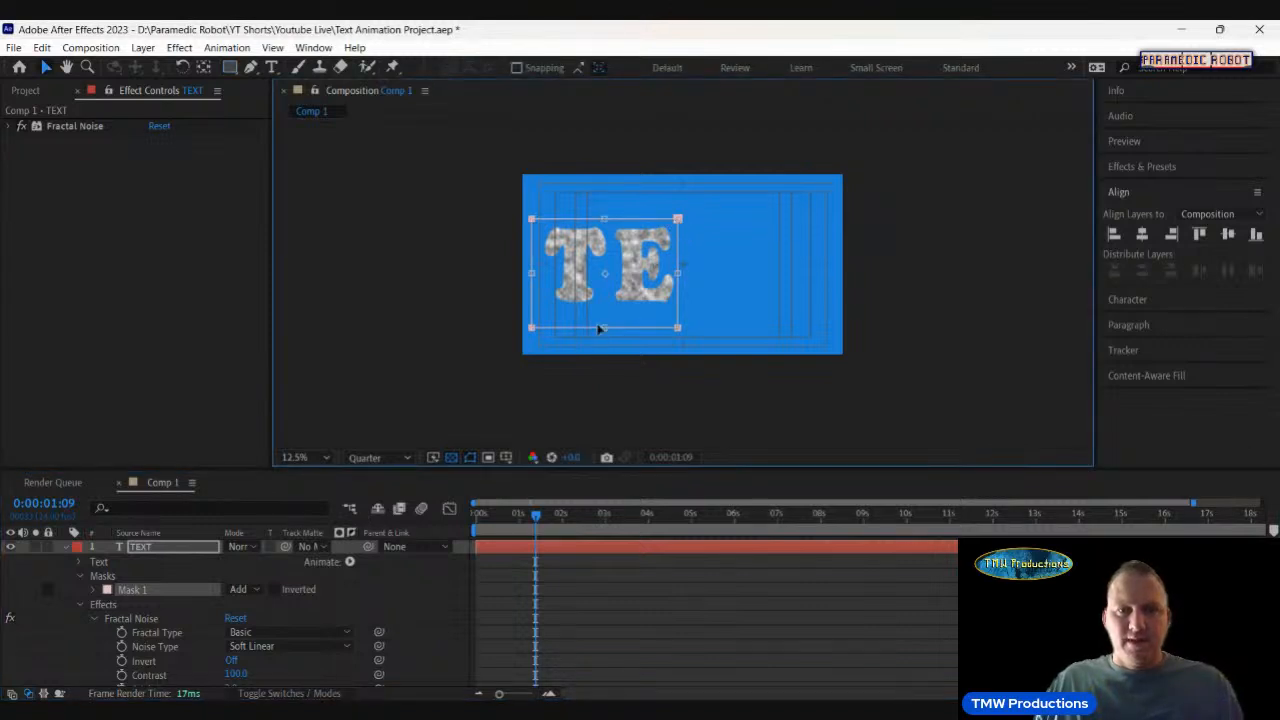
pyautogui.moveTo(603, 327); pyautogui.dragTo(606, 315)
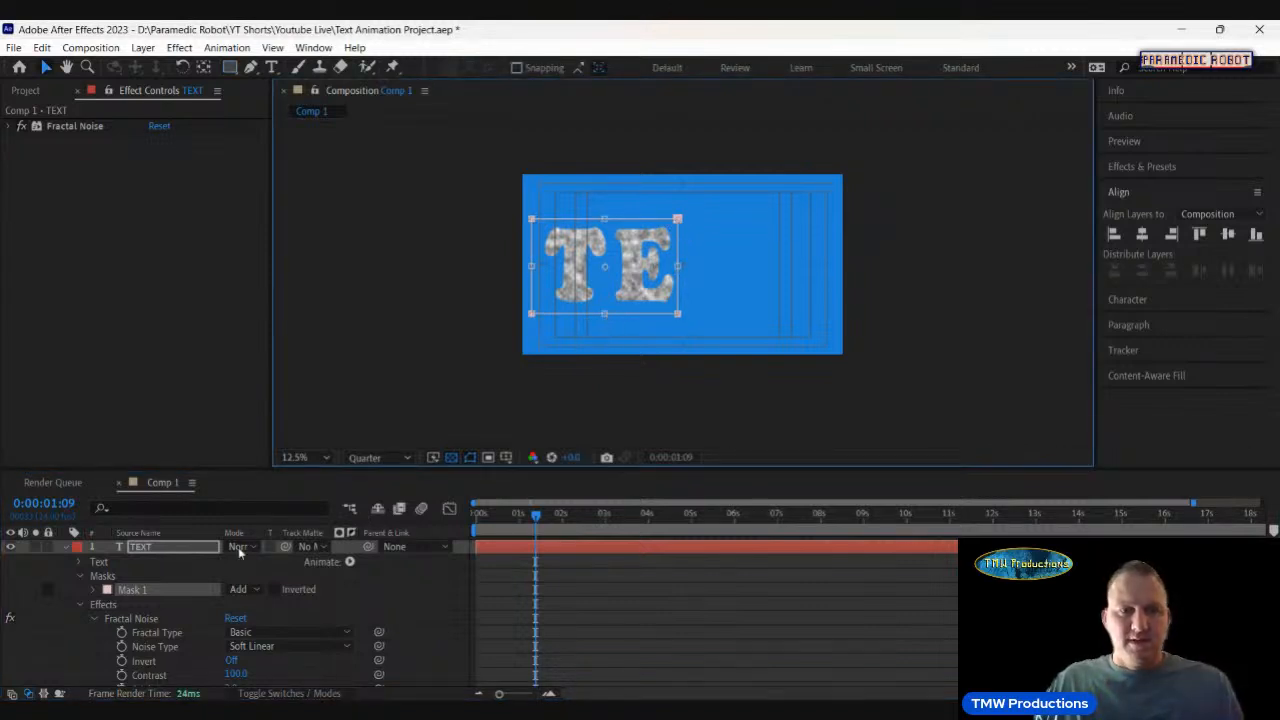
# Duplicate Mask 1 on the TEXT layer and move the copy over the letters X and T, flush with the first mask.
pyautogui.click(146, 590)
pyautogui.hotkey('ctrl', 'd')
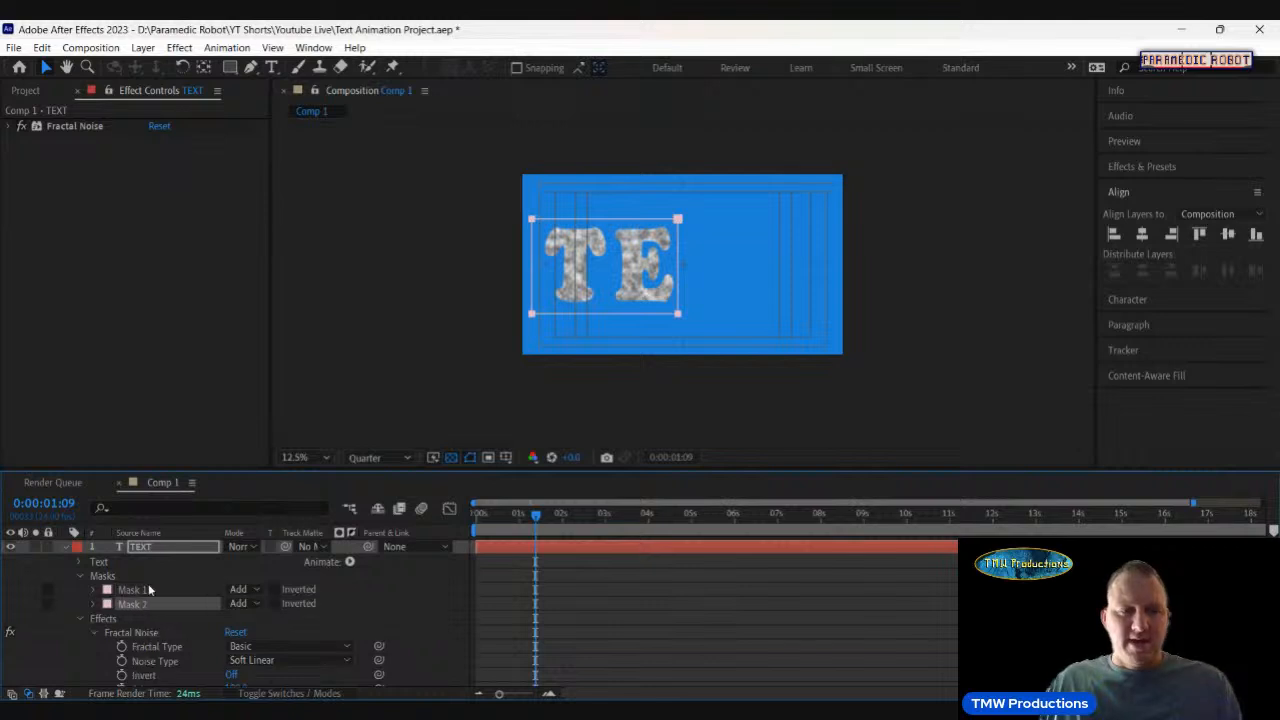
pyautogui.click(677, 219)
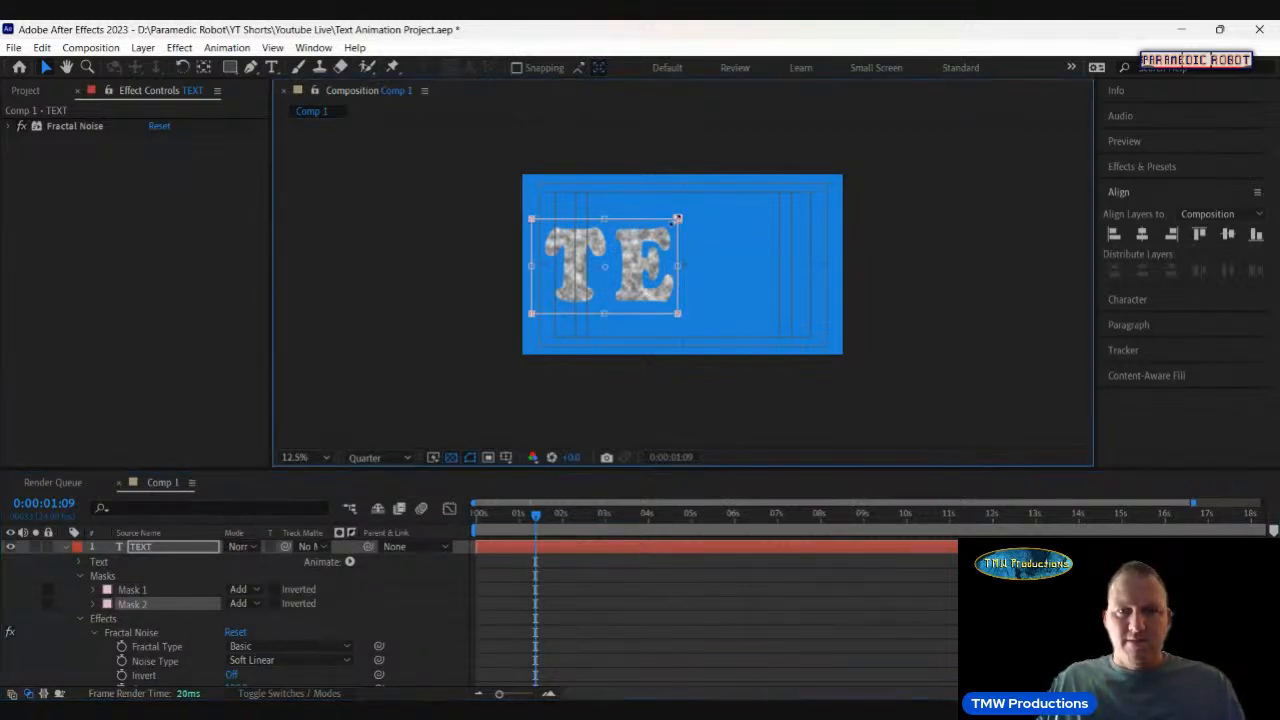
pyautogui.moveTo(657, 246); pyautogui.dragTo(803, 248)
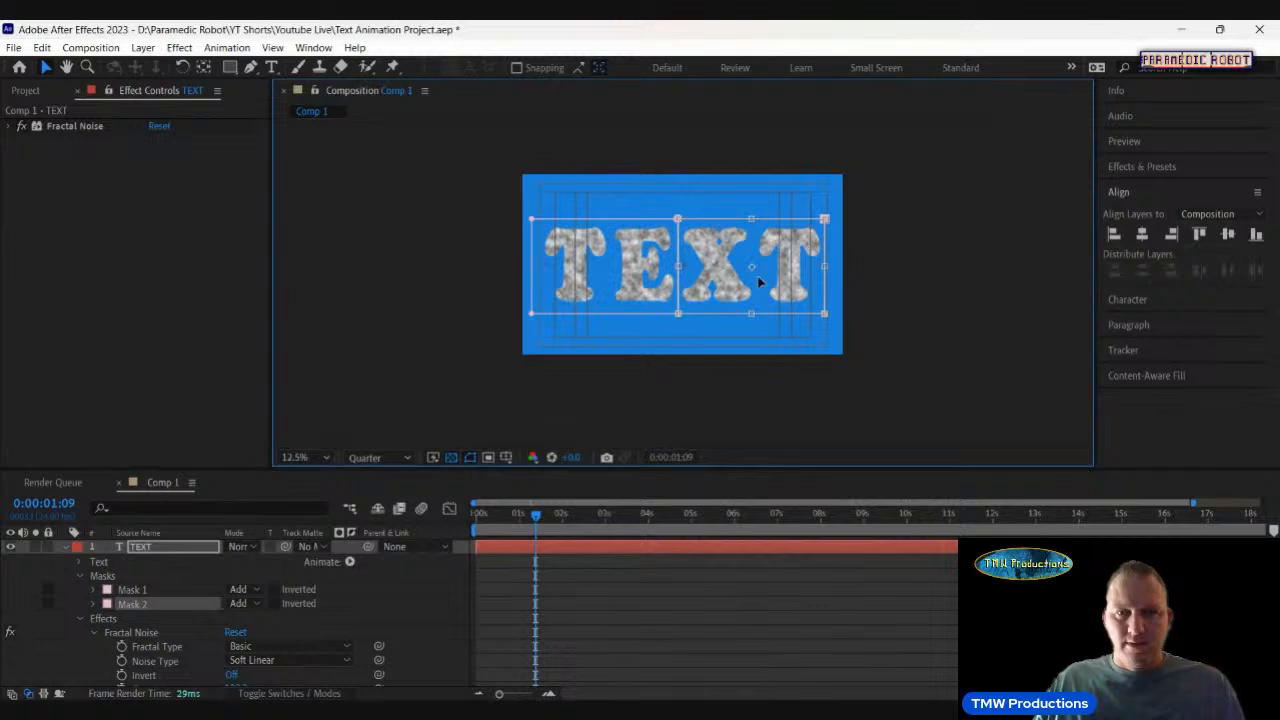
pyautogui.click(1141, 236)
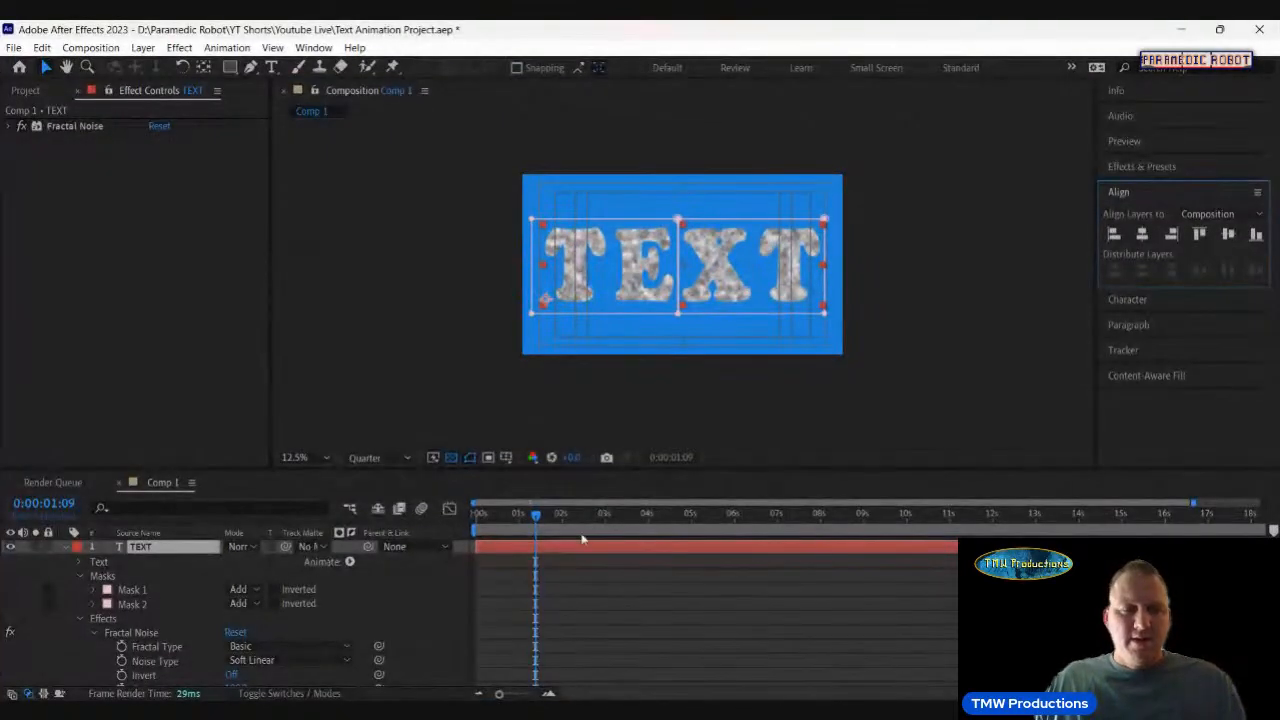
# Start Mask Path and Mask Expansion keyframes for Mask 1 and Mask 2 at 0:00:00:00.
pyautogui.moveTo(492, 517); pyautogui.dragTo(417, 546)
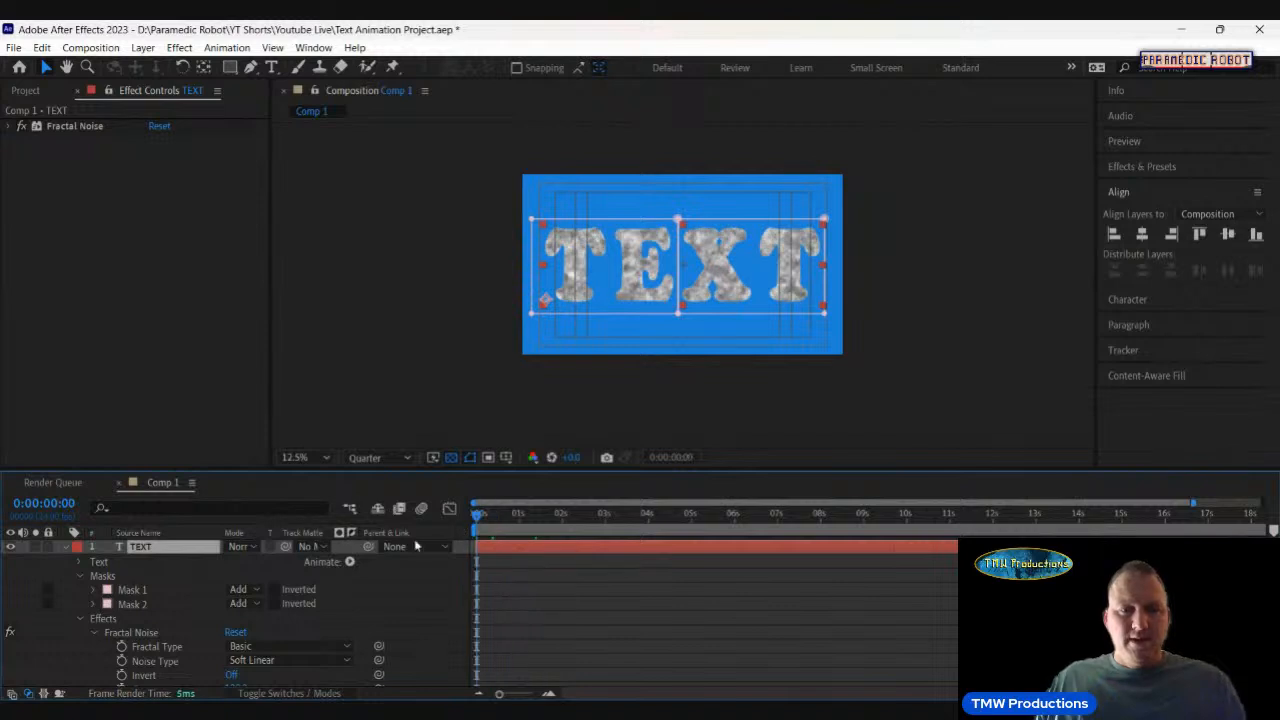
pyautogui.click(95, 590)
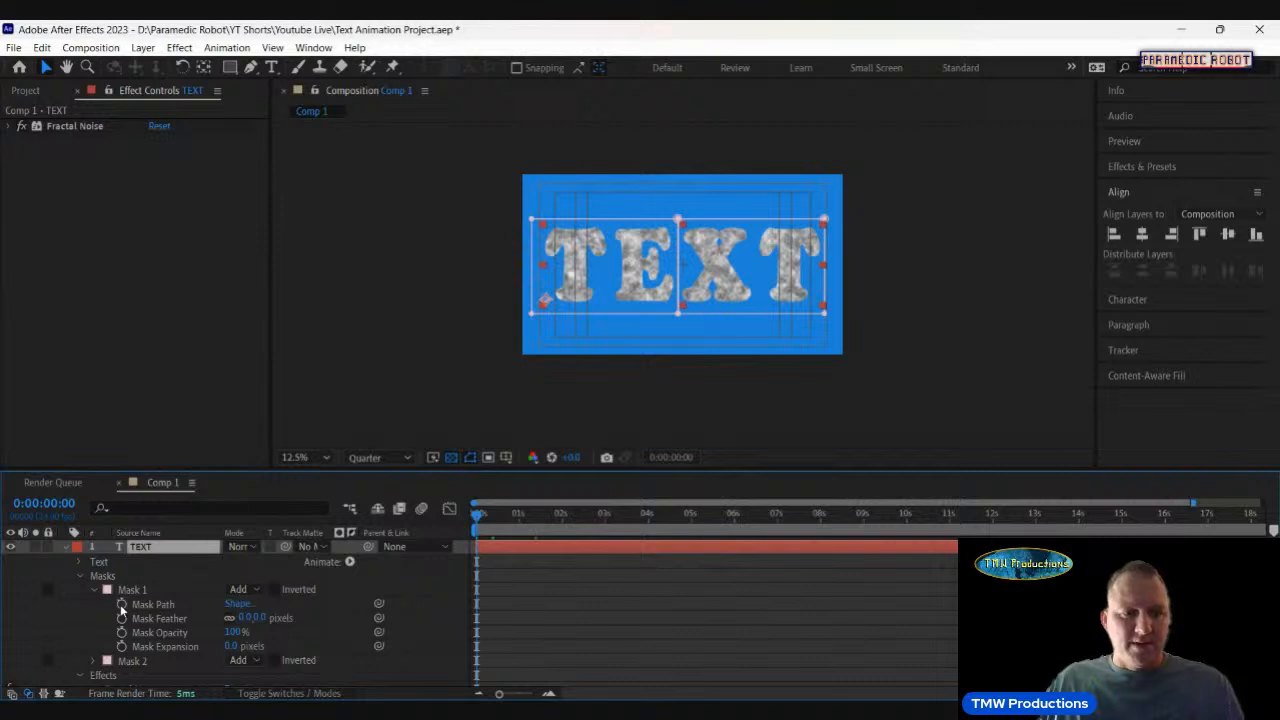
pyautogui.click(122, 607)
pyautogui.click(122, 649)
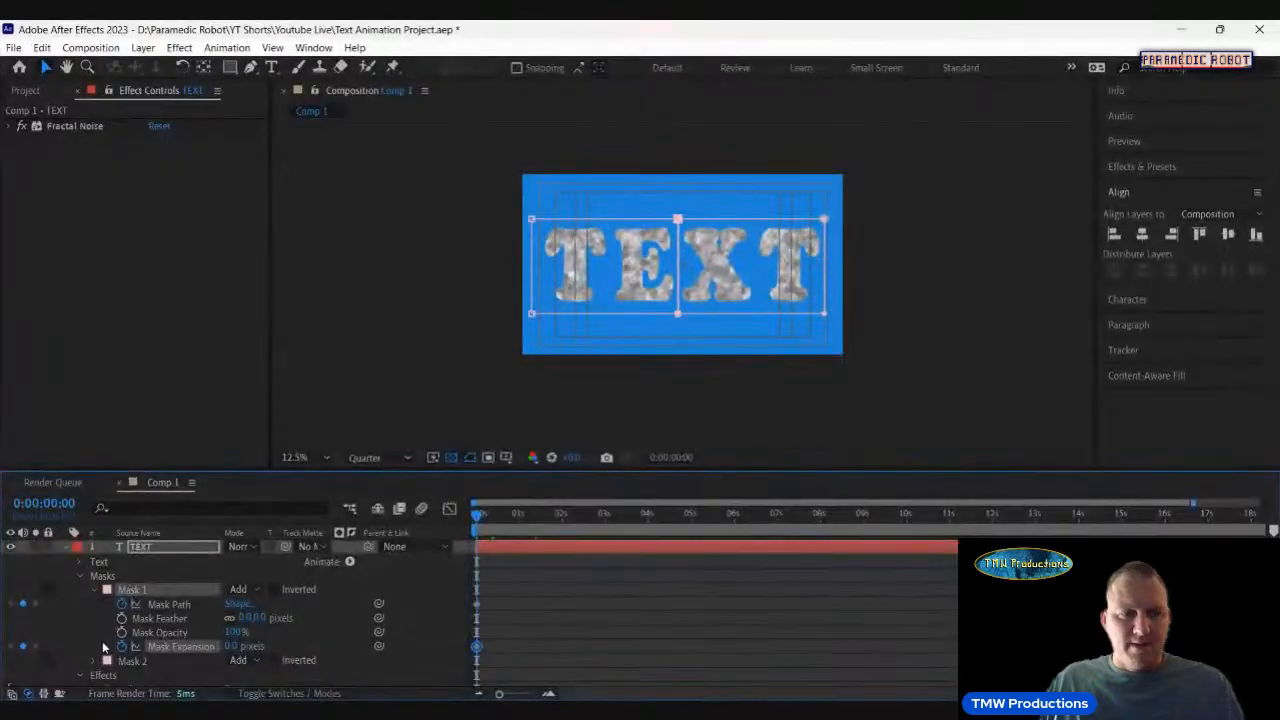
pyautogui.click(94, 660)
pyautogui.click(122, 636)
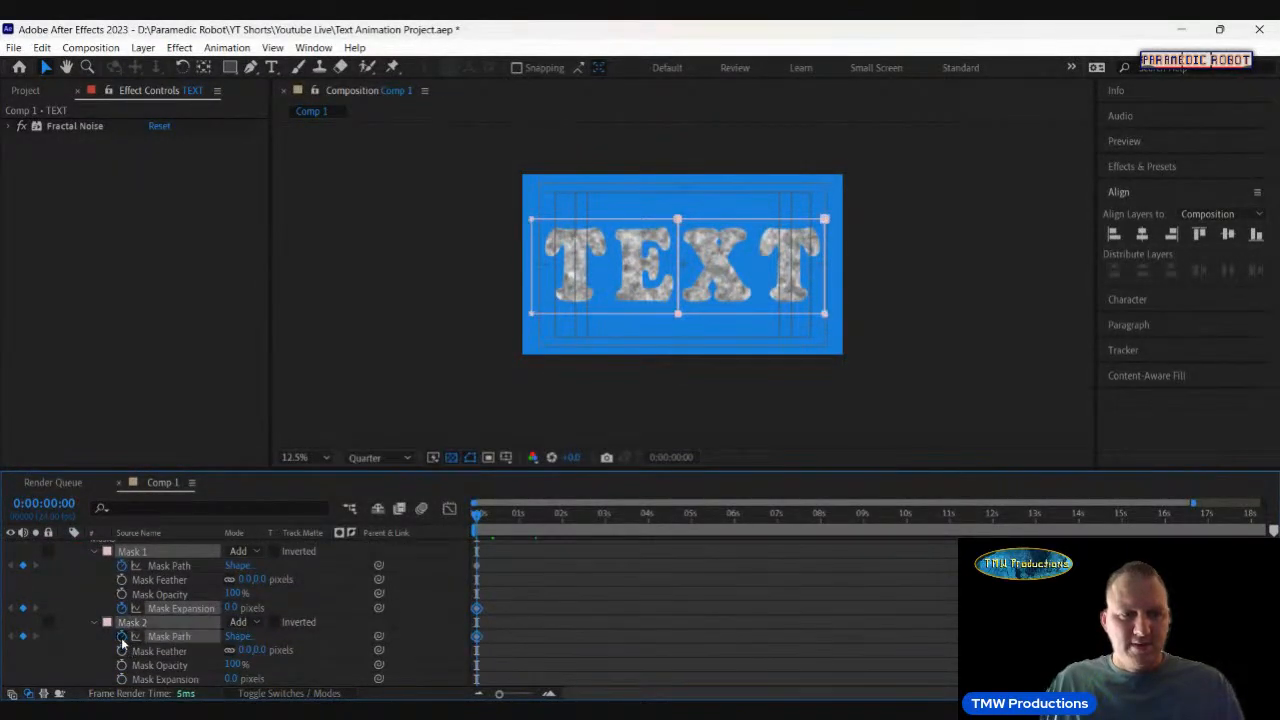
pyautogui.click(122, 679)
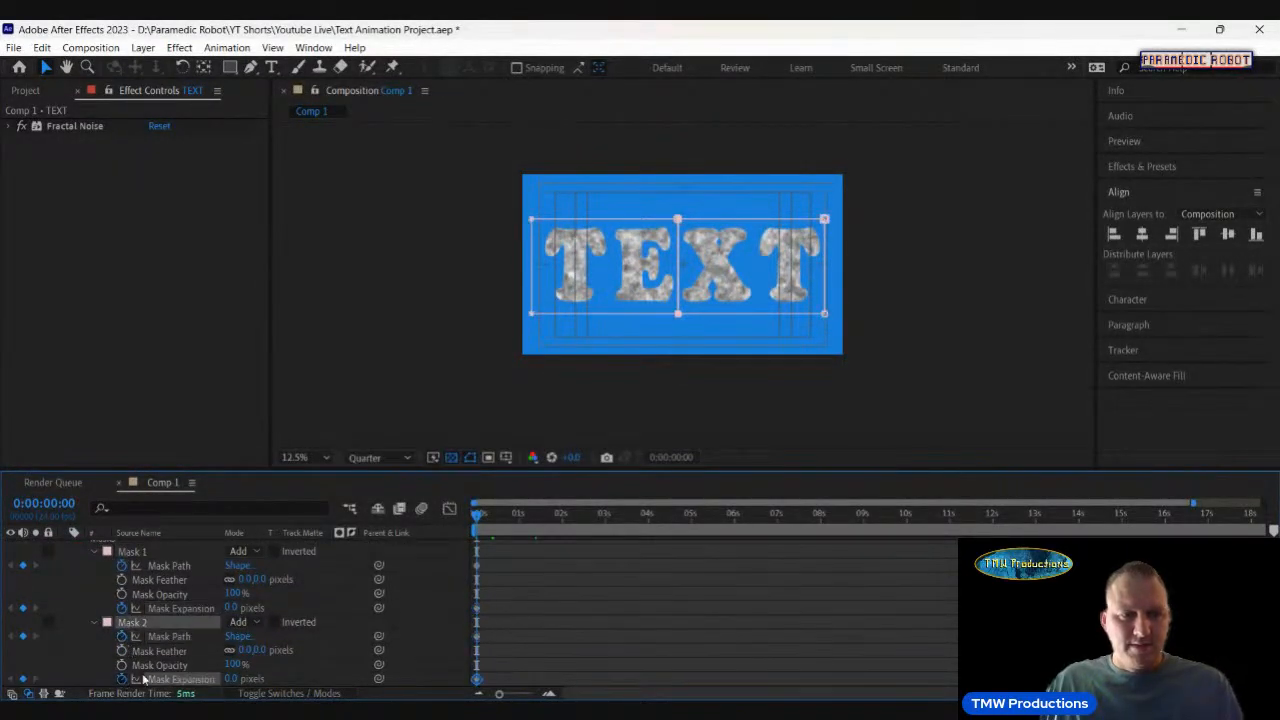
# Add Mask Path and Mask Expansion keyframes for both masks at 0:00:02:00.
pyautogui.click(563, 524)
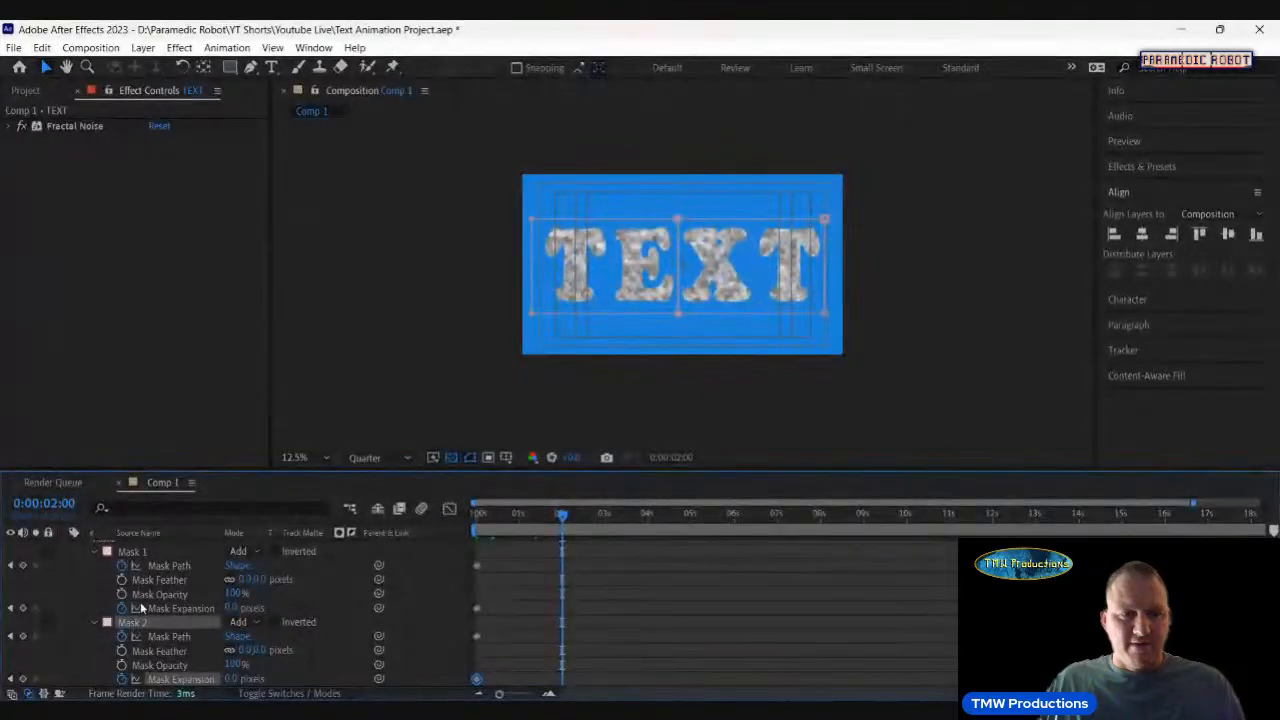
pyautogui.click(23, 566)
pyautogui.click(23, 608)
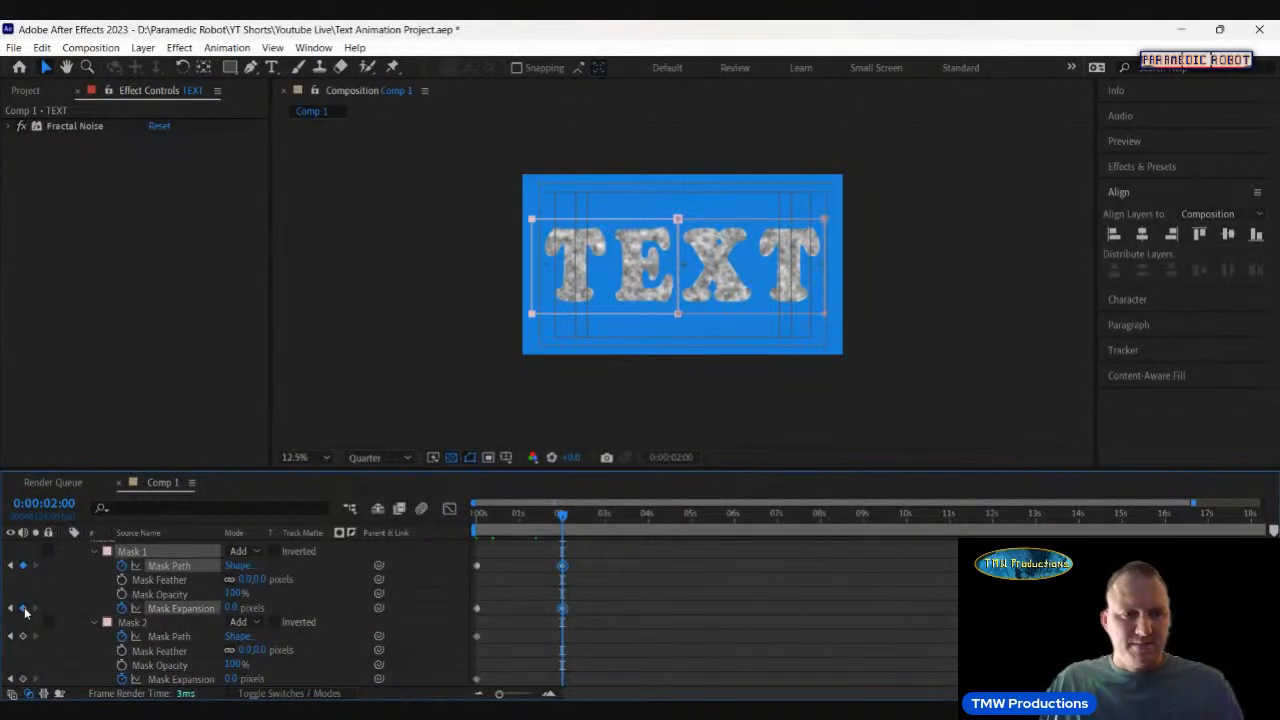
pyautogui.click(23, 636)
pyautogui.click(23, 679)
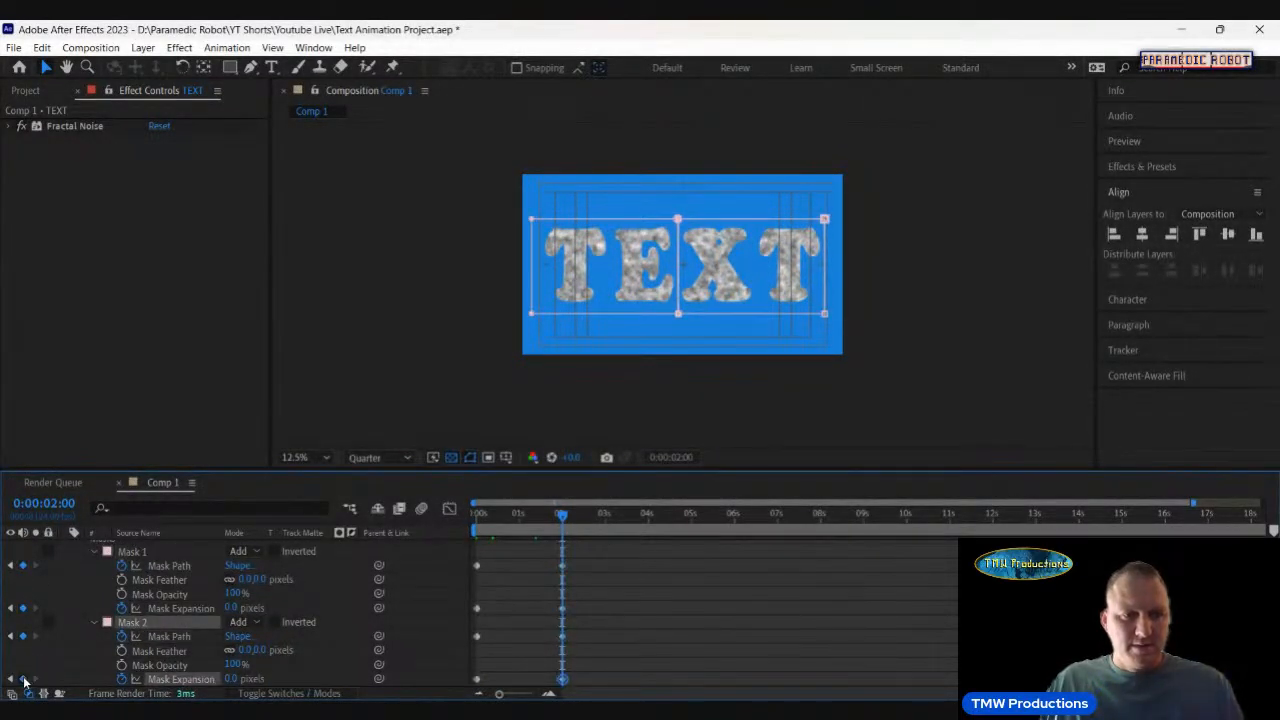
# At 0:00:00:00, move Mask 1 off the composition's left side and Mask 2 off its right side.
pyautogui.click(476, 530)
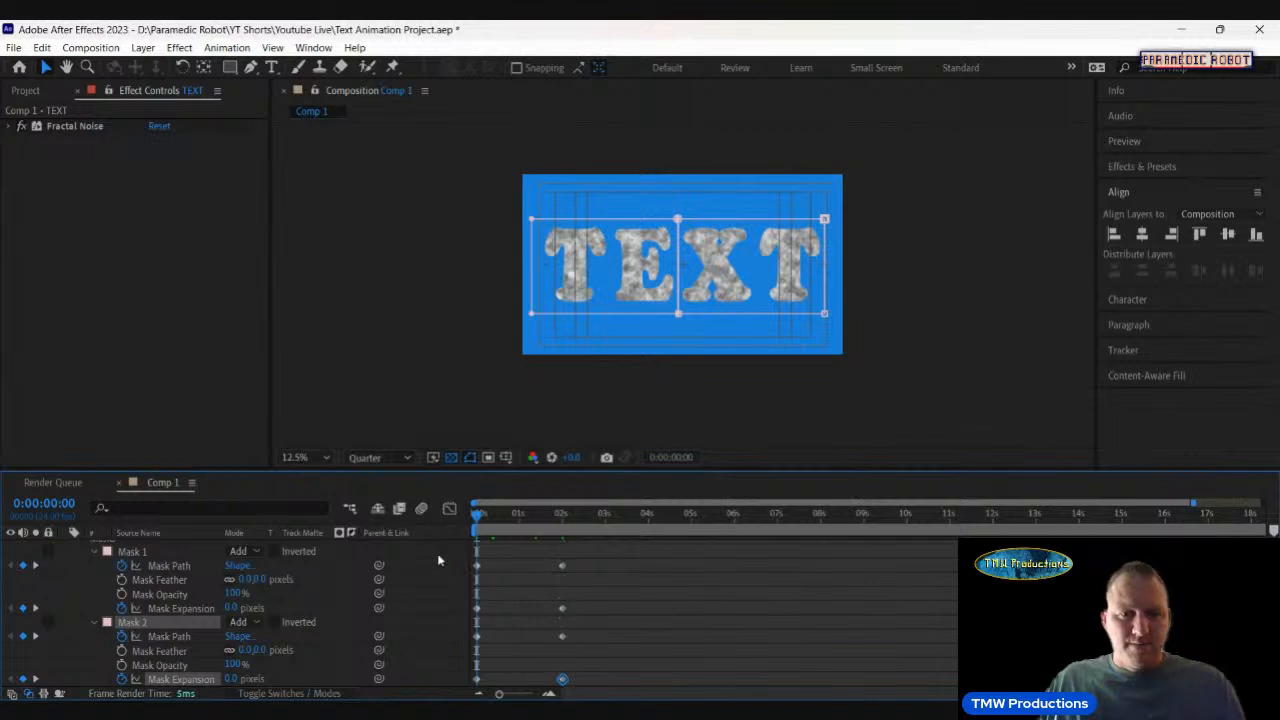
pyautogui.click(135, 552)
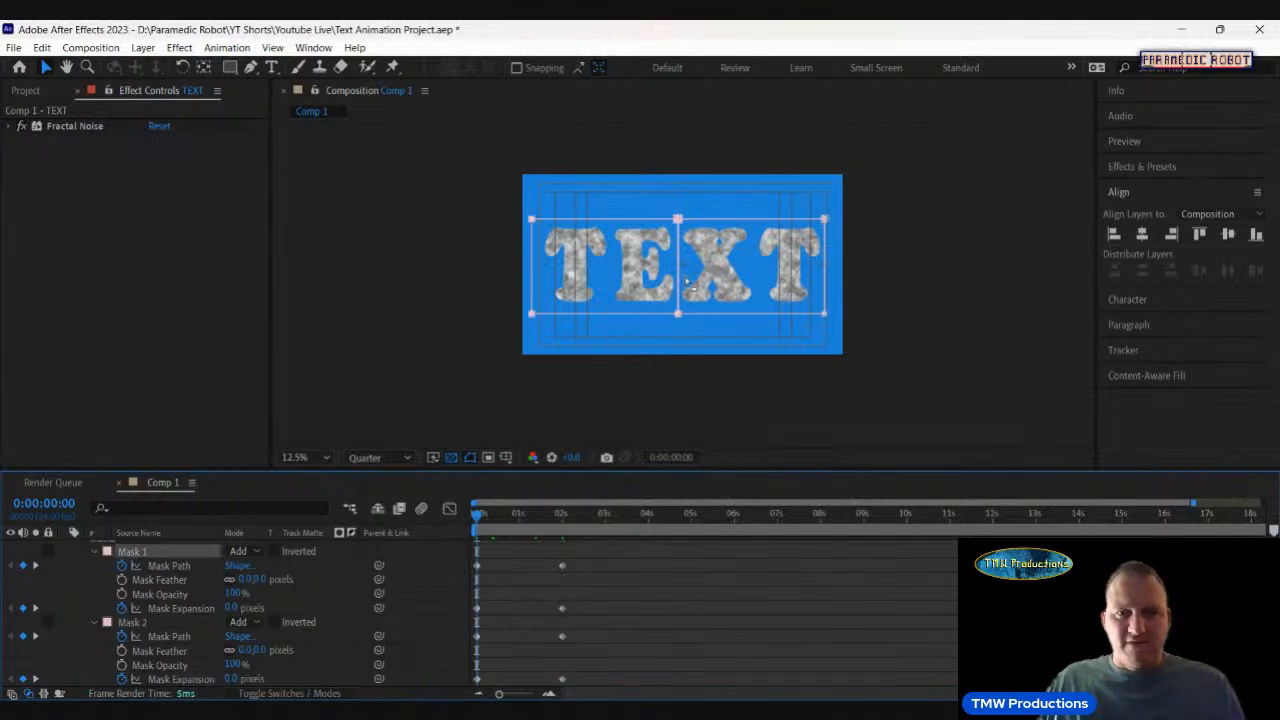
pyautogui.click(677, 224)
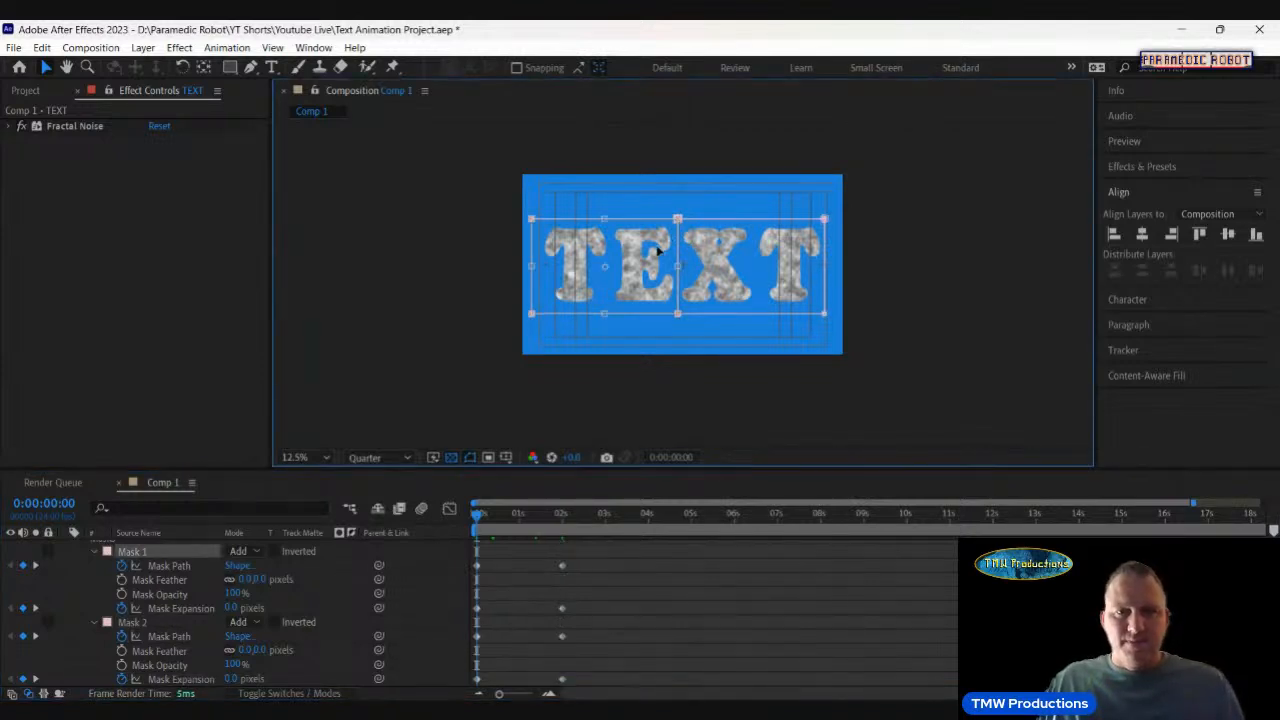
pyautogui.moveTo(571, 251); pyautogui.dragTo(493, 272)
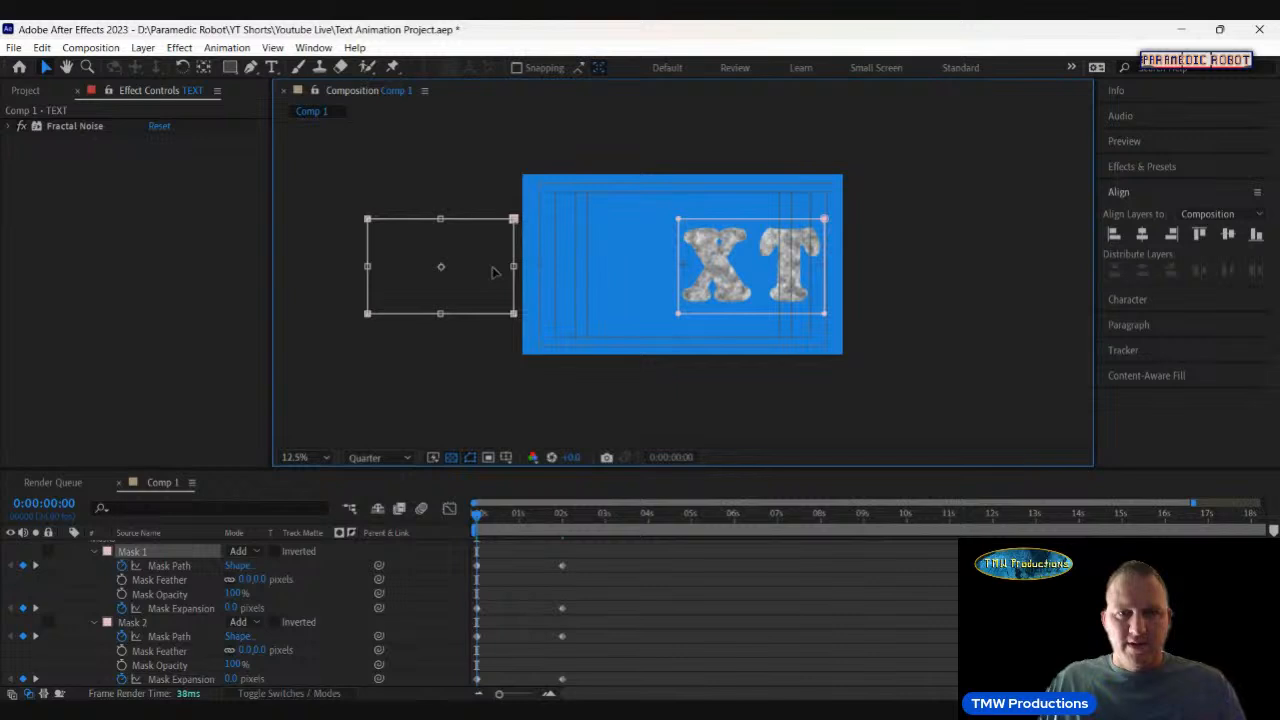
pyautogui.click(149, 623)
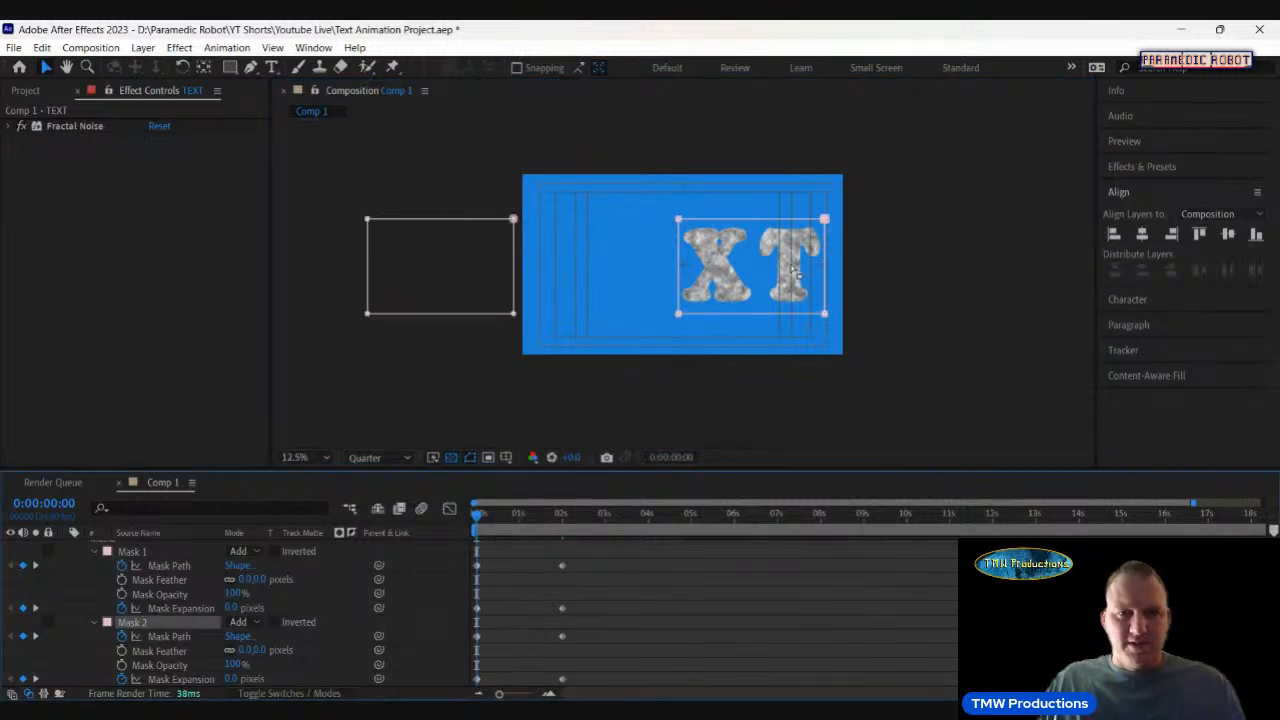
pyautogui.doubleClick(827, 222)
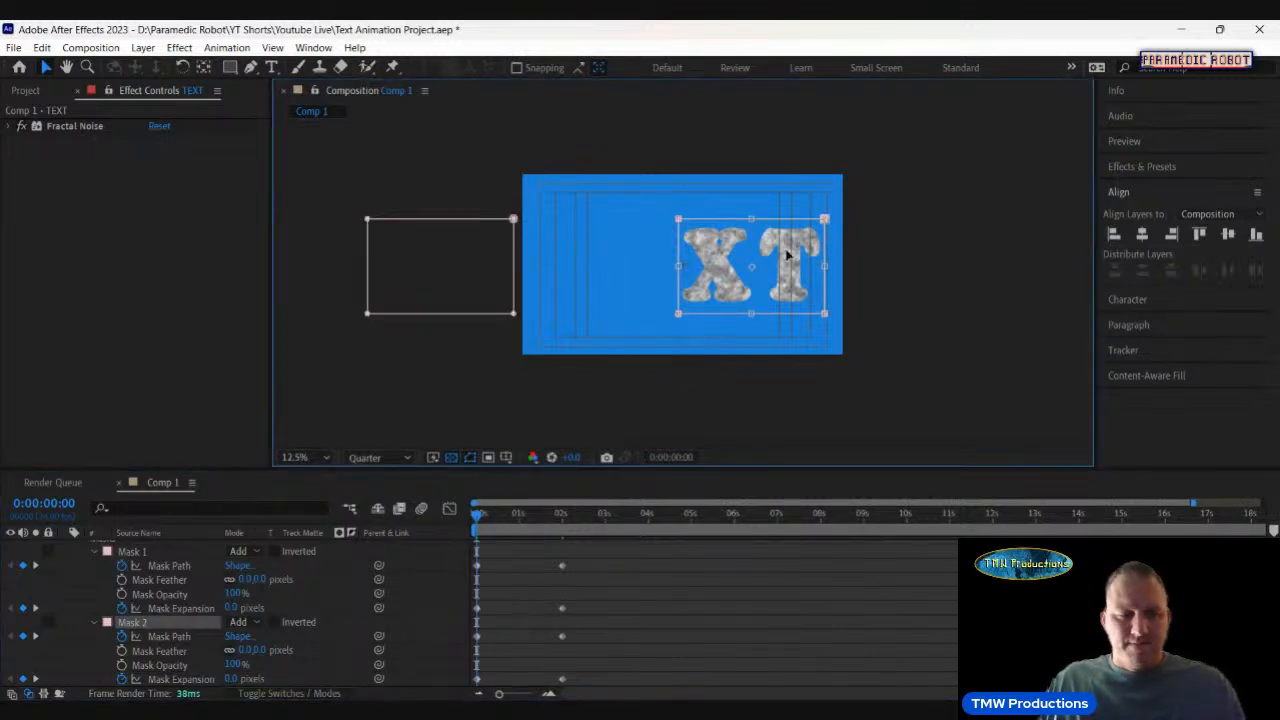
pyautogui.moveTo(787, 255); pyautogui.dragTo(955, 251)
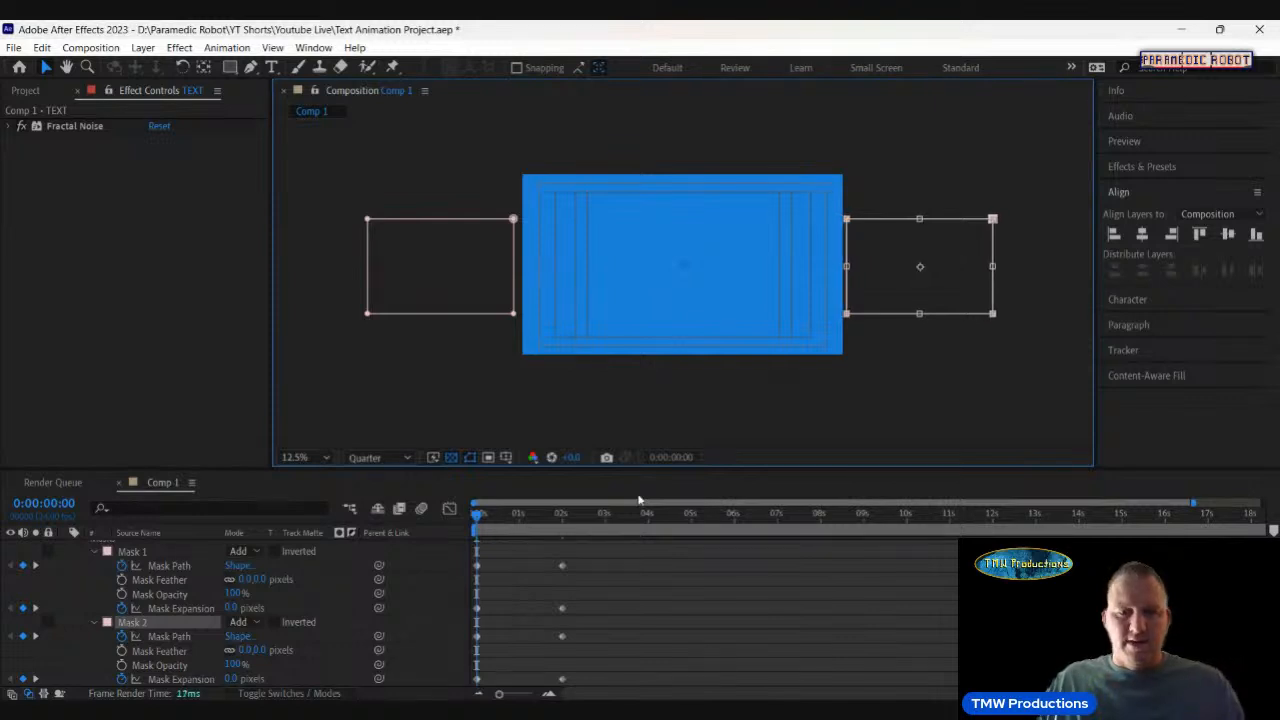
# Play the two-sided mask reveal of the lettering twice from the beginning.
pyautogui.press('space')
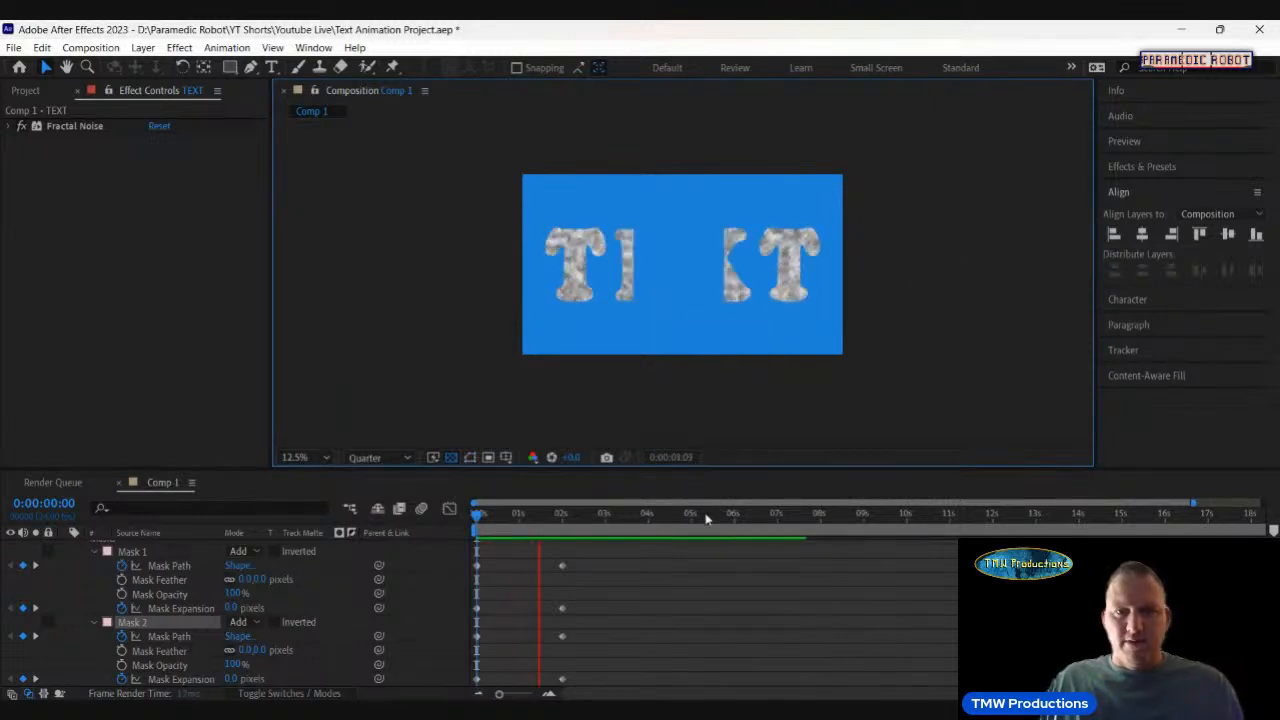
pyautogui.press('space')
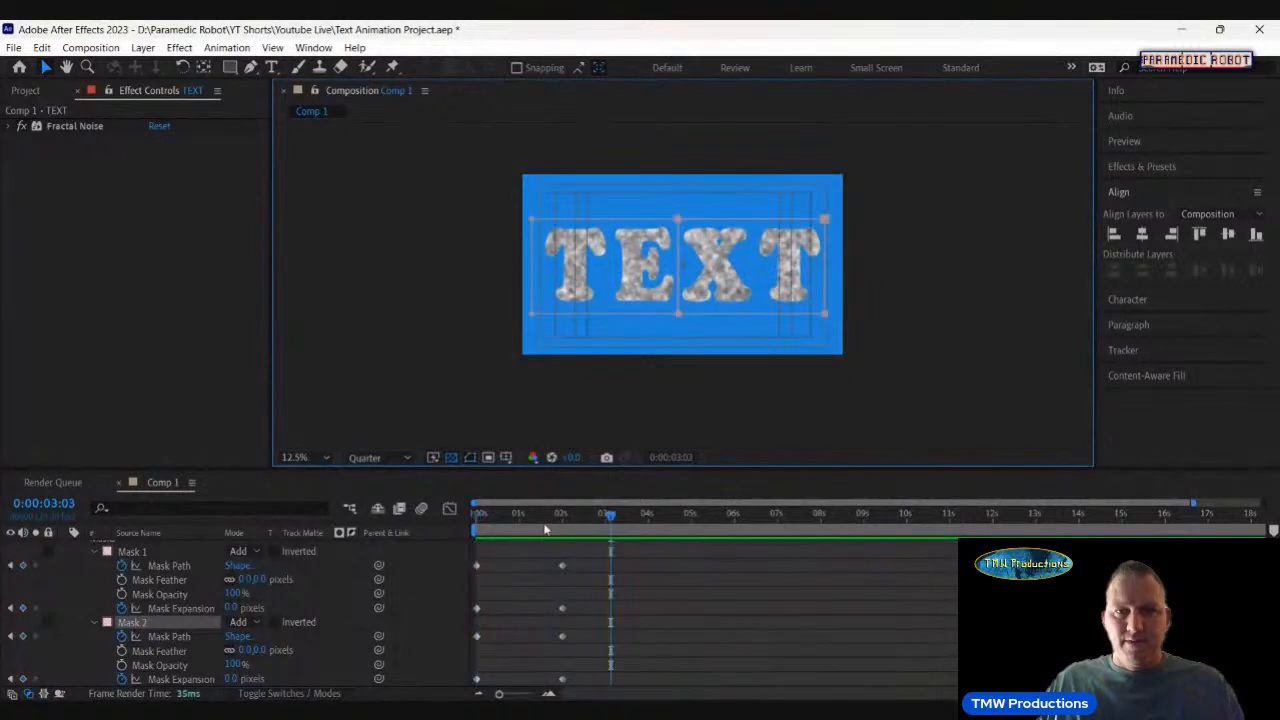
pyautogui.moveTo(541, 524); pyautogui.dragTo(457, 528)
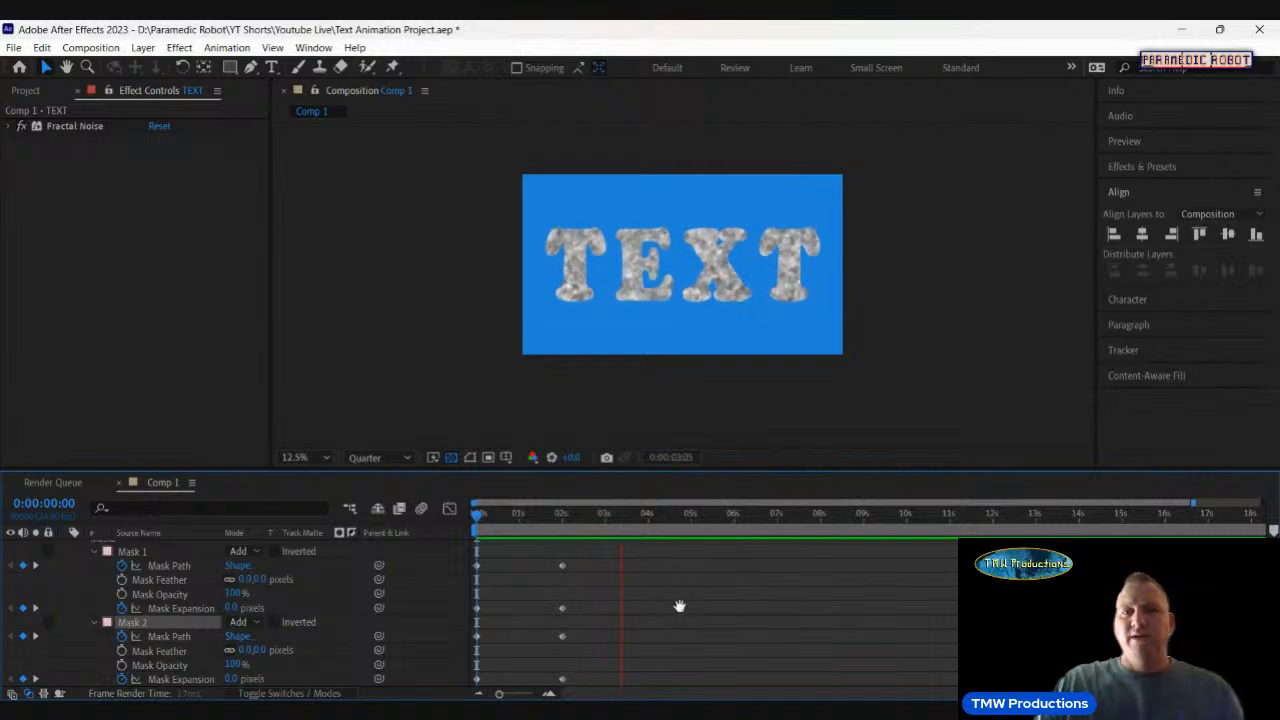
pyautogui.press('space')
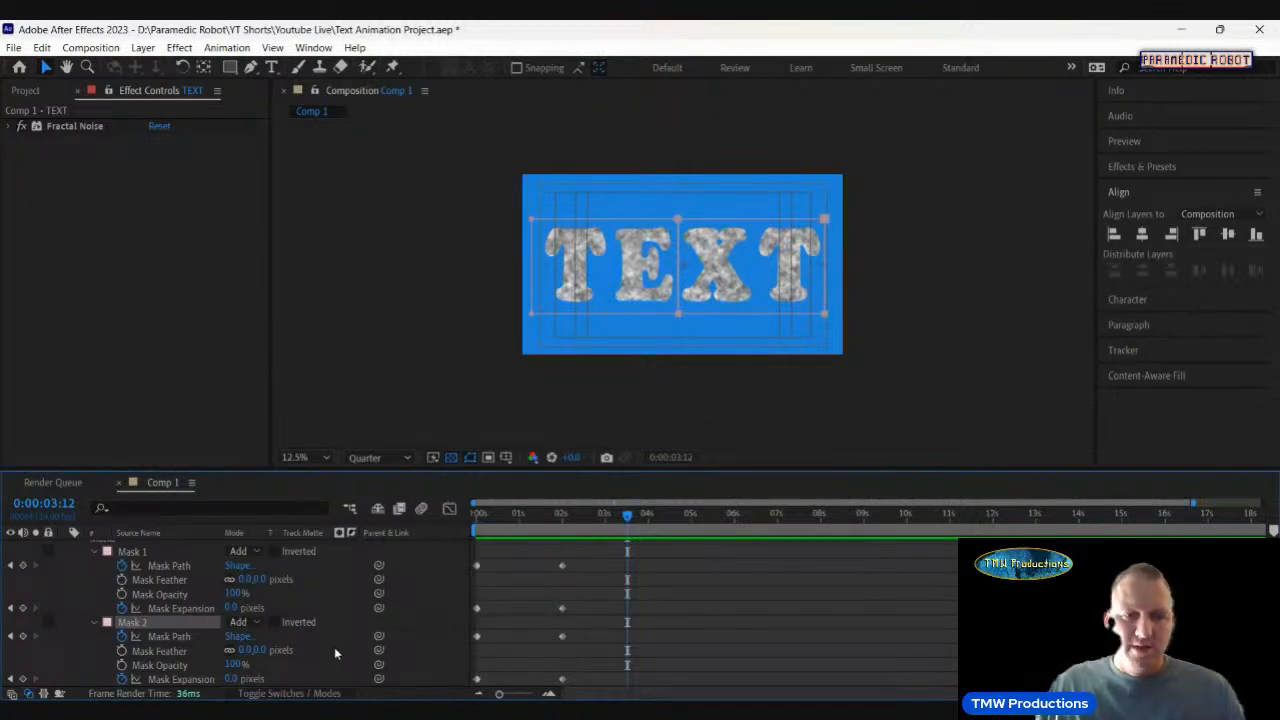
# Remove the Mask Path and Mask Expansion keyframes from both masks and delete Mask 2.
pyautogui.scroll(2, 338, 648)
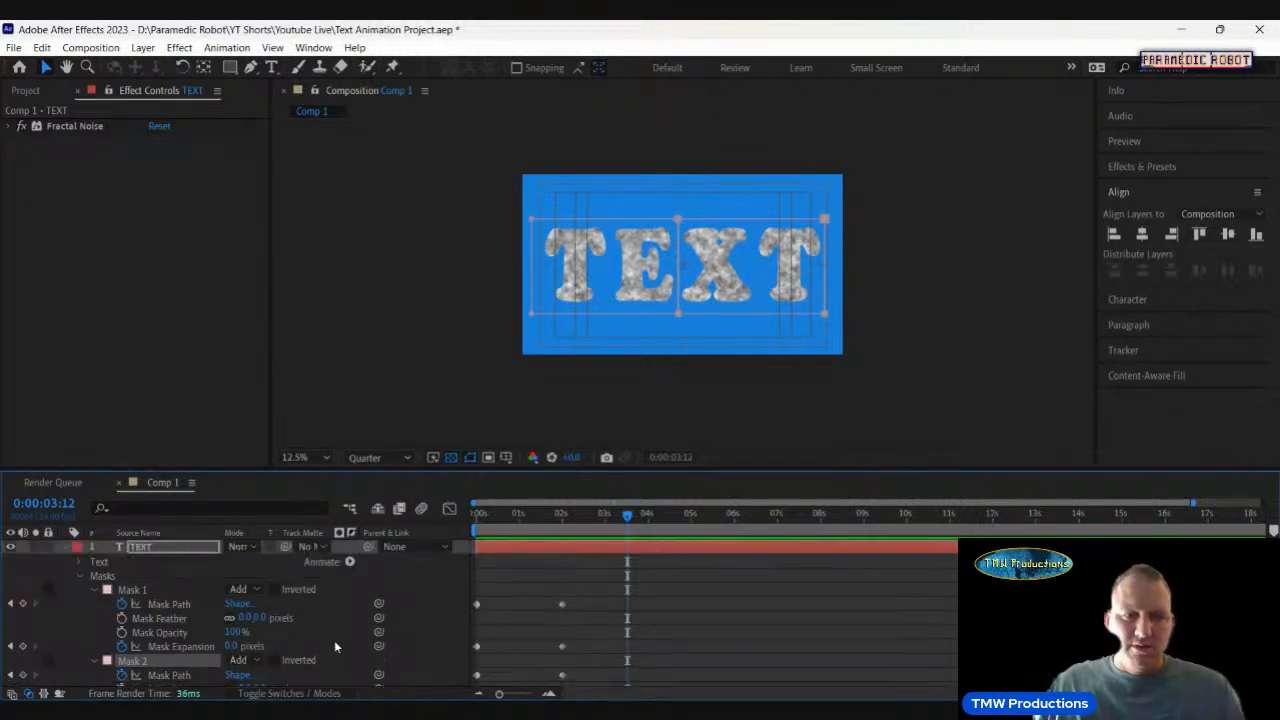
pyautogui.click(93, 590)
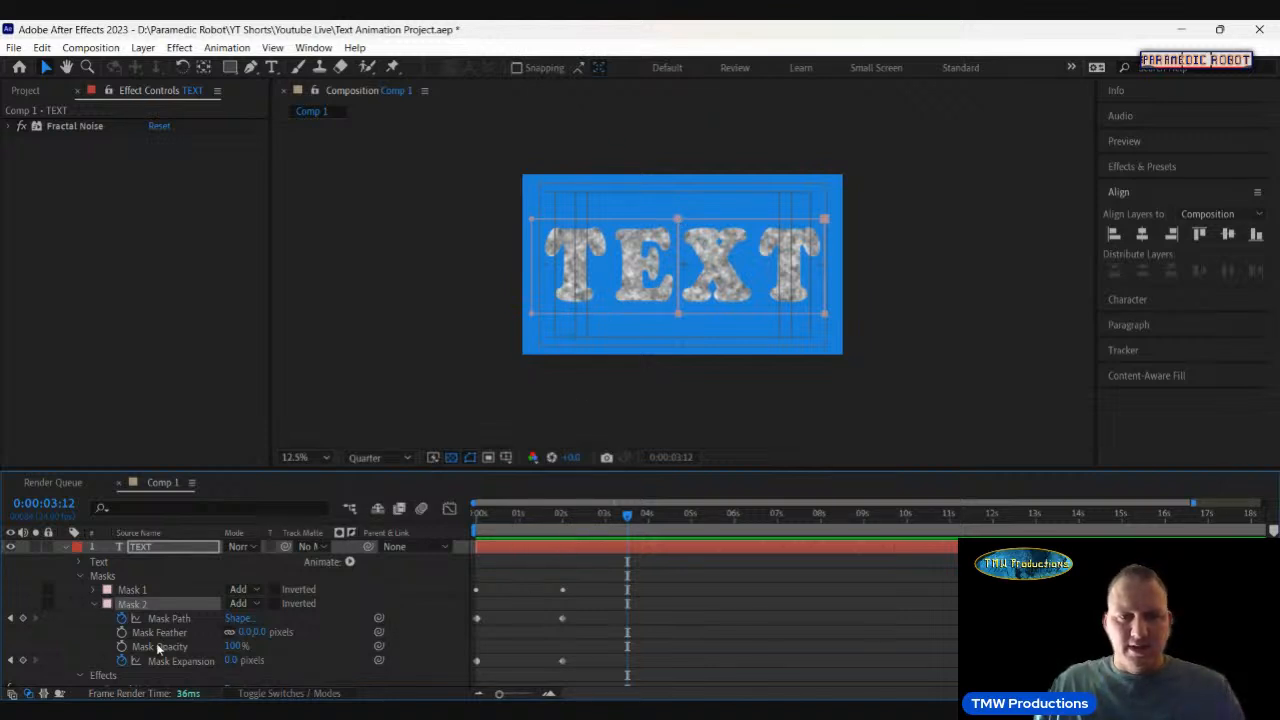
pyautogui.click(121, 618)
pyautogui.click(121, 661)
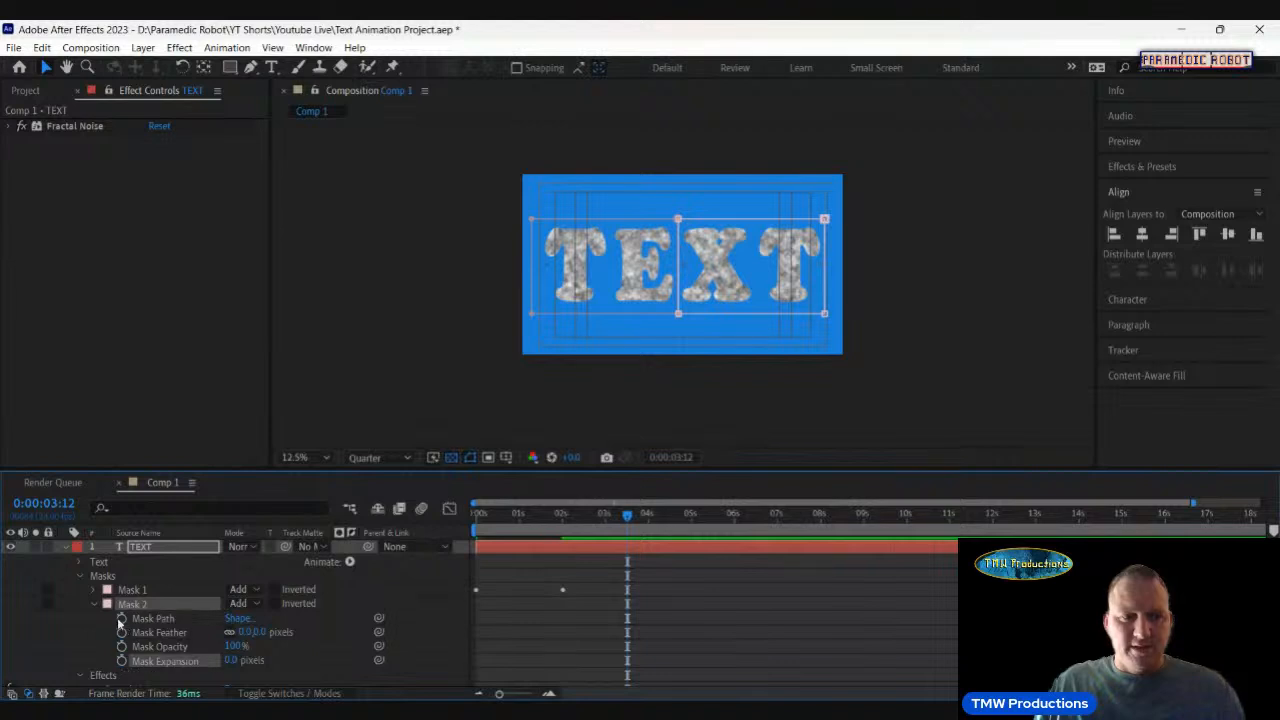
pyautogui.click(94, 589)
pyautogui.click(121, 604)
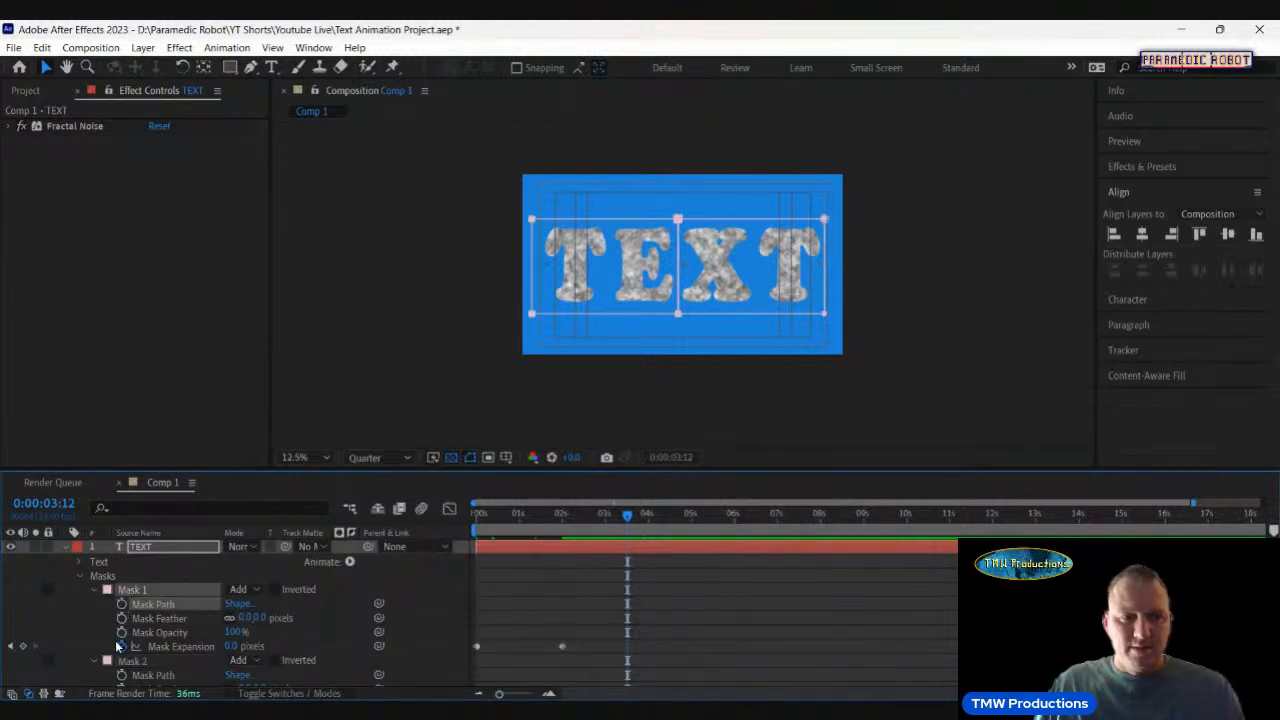
pyautogui.click(121, 646)
pyautogui.click(131, 662)
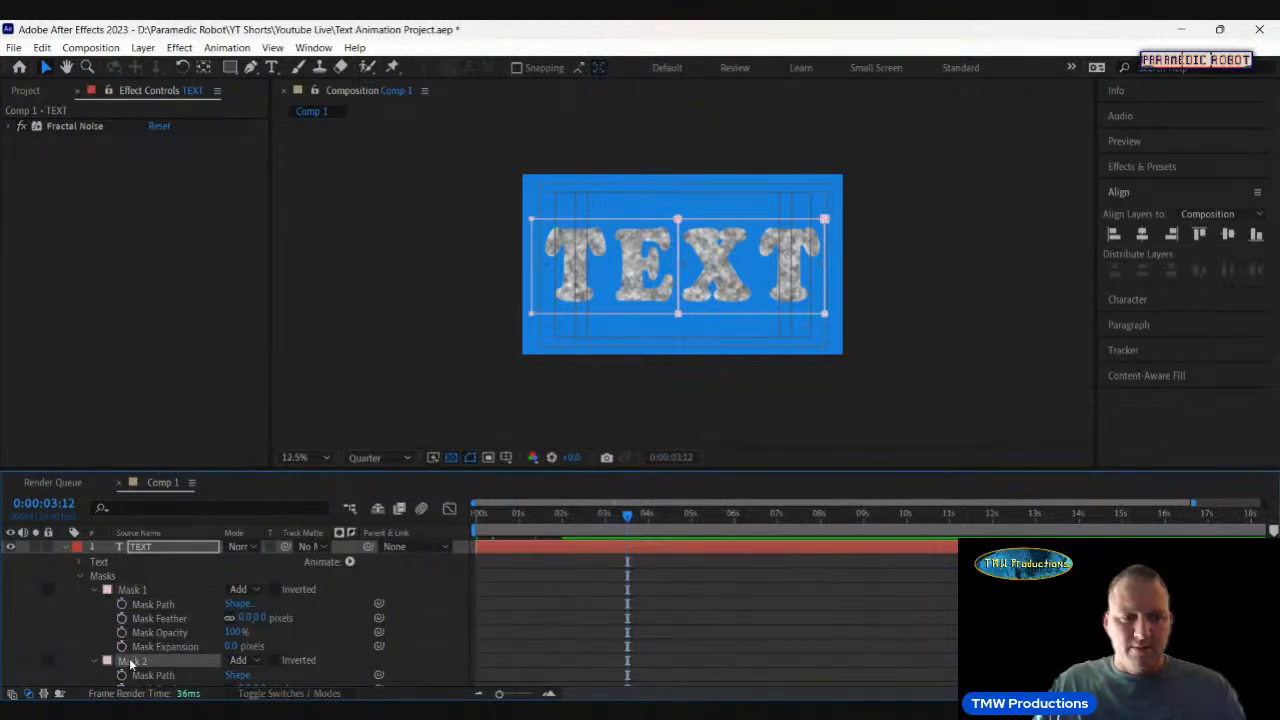
pyautogui.press('Delete')
# Raise Mask 1's lower edge to the middle of the letters T and E.
pyautogui.click(133, 590)
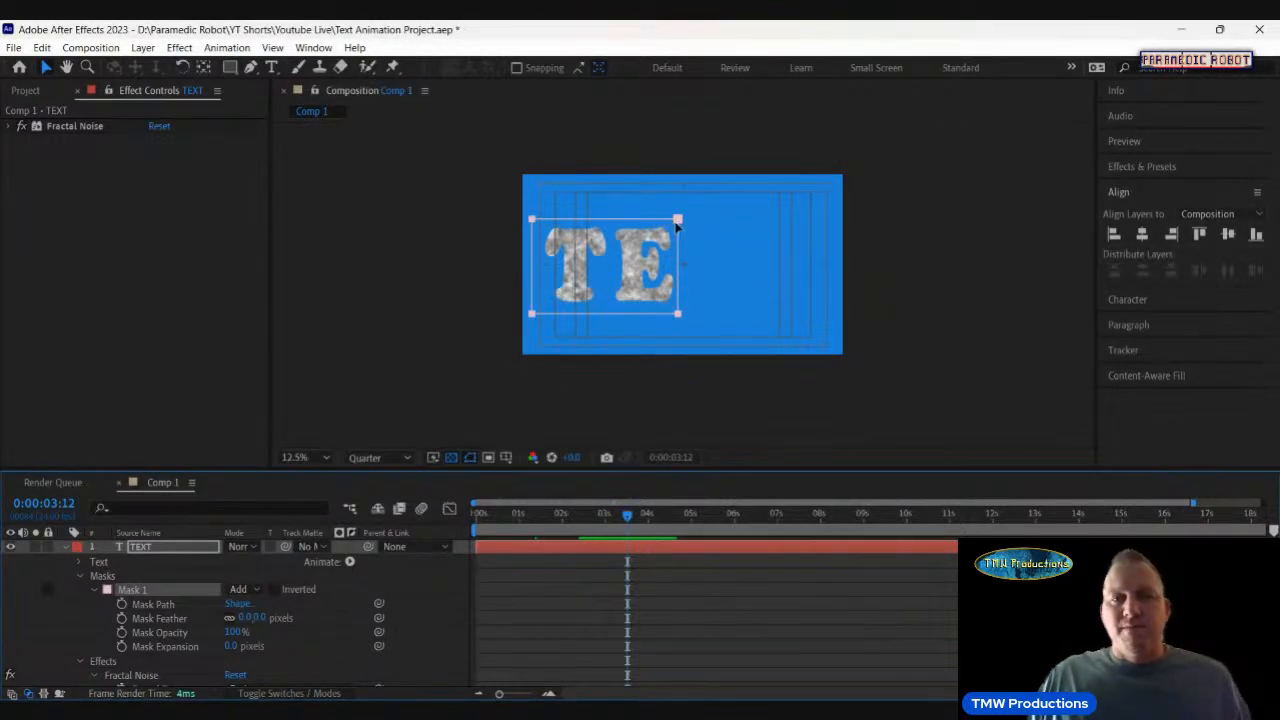
pyautogui.doubleClick(677, 220)
pyautogui.moveTo(603, 313); pyautogui.dragTo(611, 265)
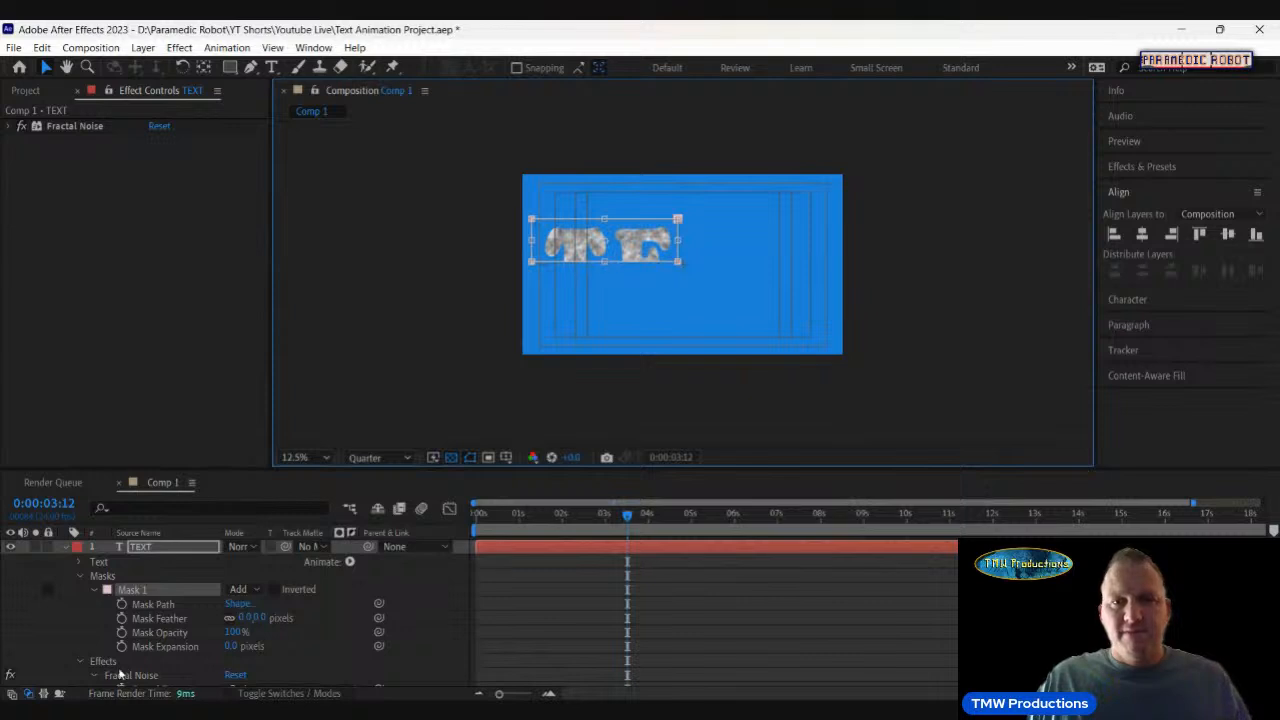
# Duplicate Mask 1 and move the copy sideways over the upper halves of the letters X and T.
pyautogui.click(154, 588)
pyautogui.hotkey('ctrl', 'd')
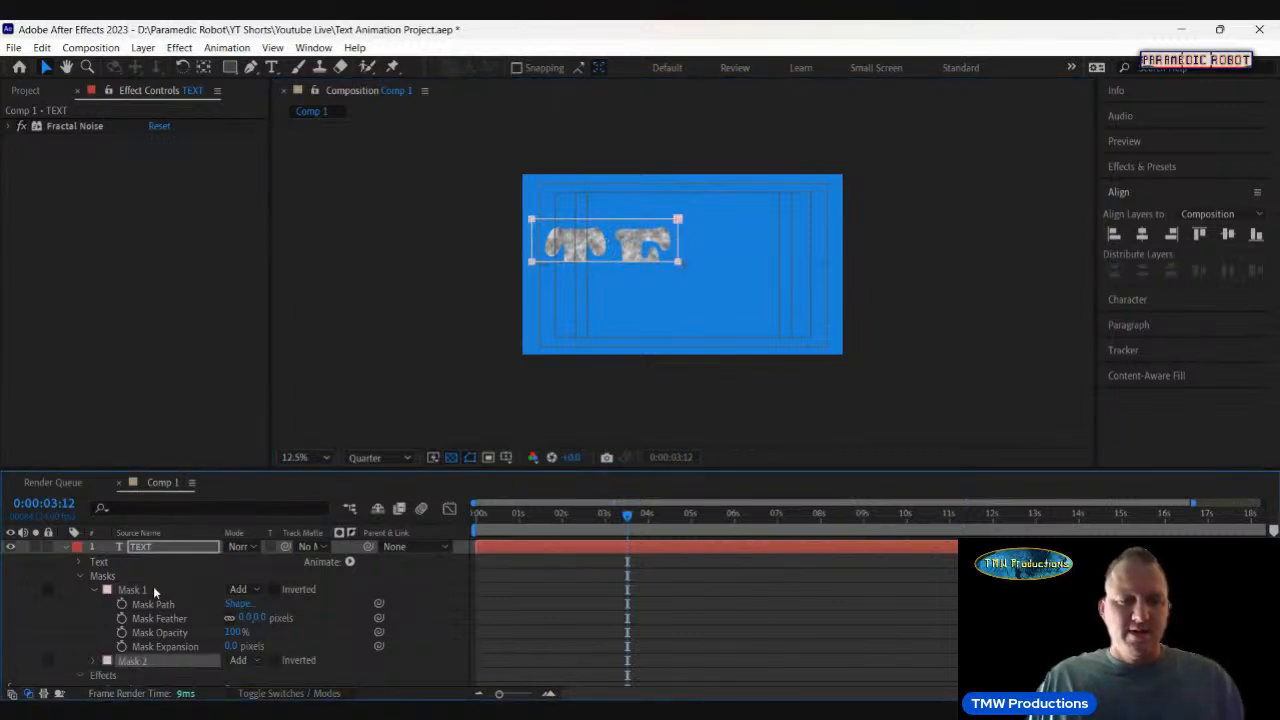
pyautogui.click(677, 225)
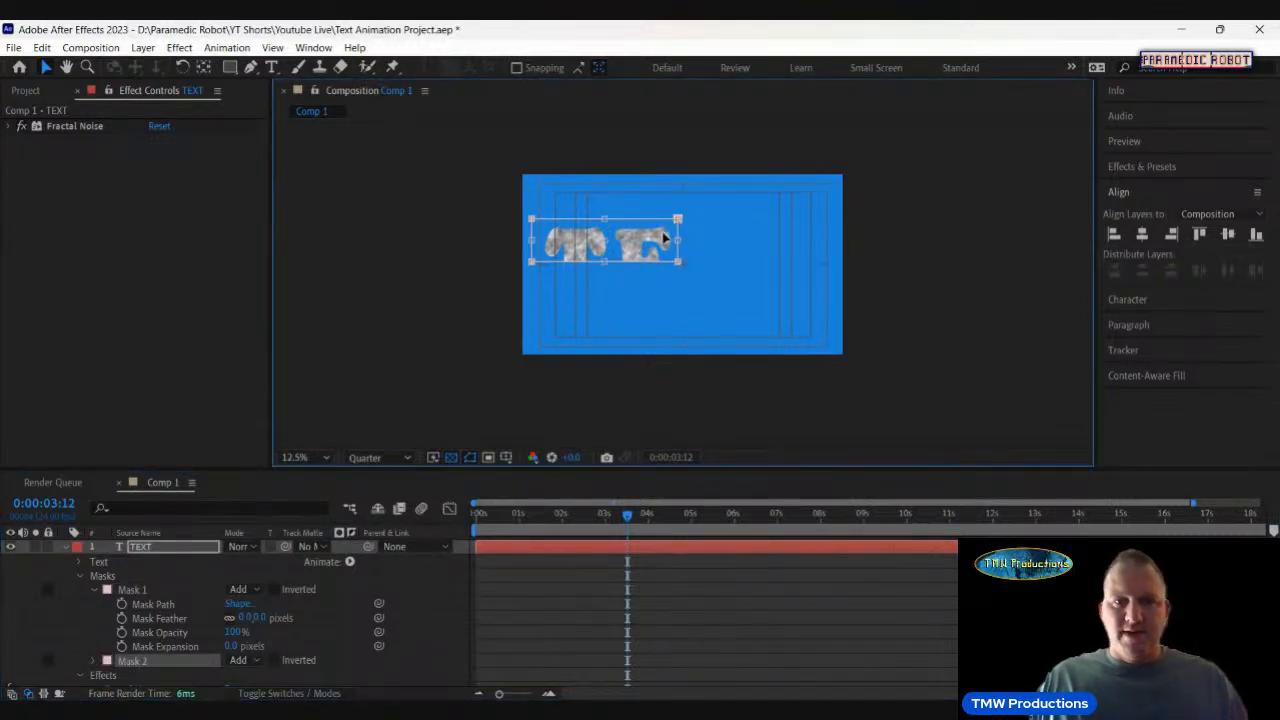
pyautogui.moveTo(665, 237); pyautogui.dragTo(810, 247)
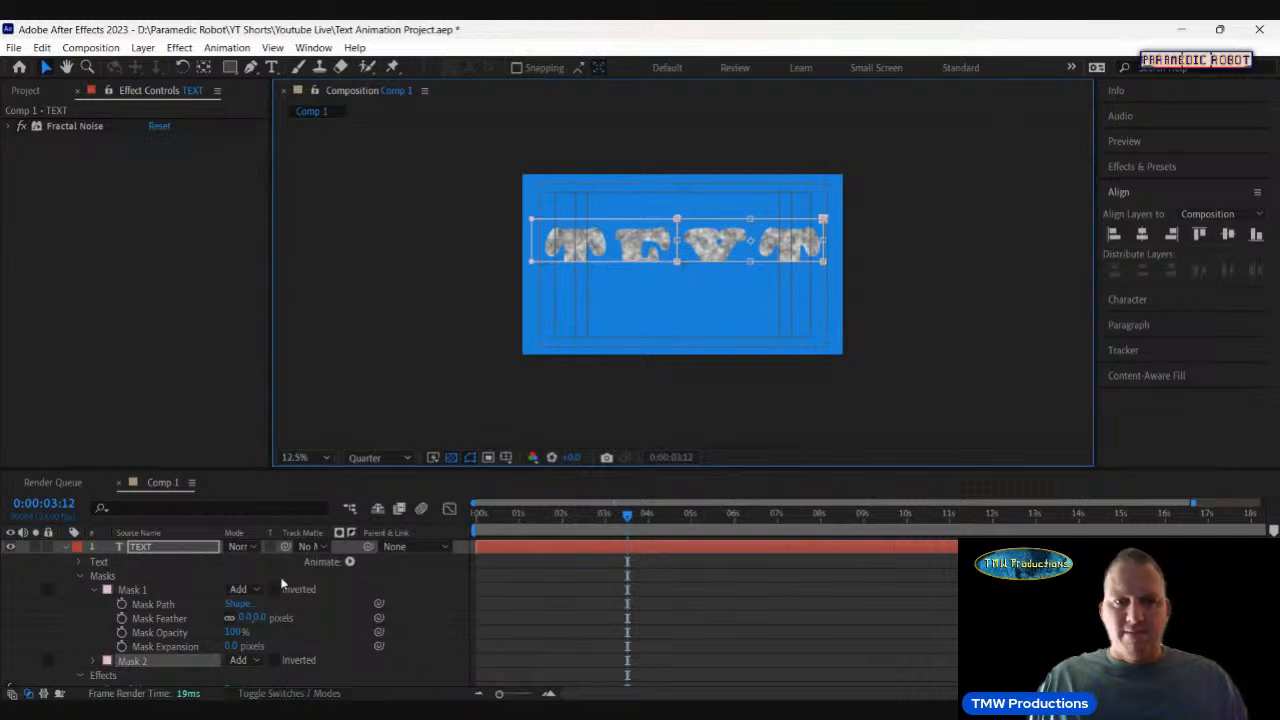
# Duplicate Mask 1, move the copy down over the lower halves of the first T and E, and extend its lower edge below the letters.
pyautogui.click(156, 588)
pyautogui.hotkey('ctrl', 'd')
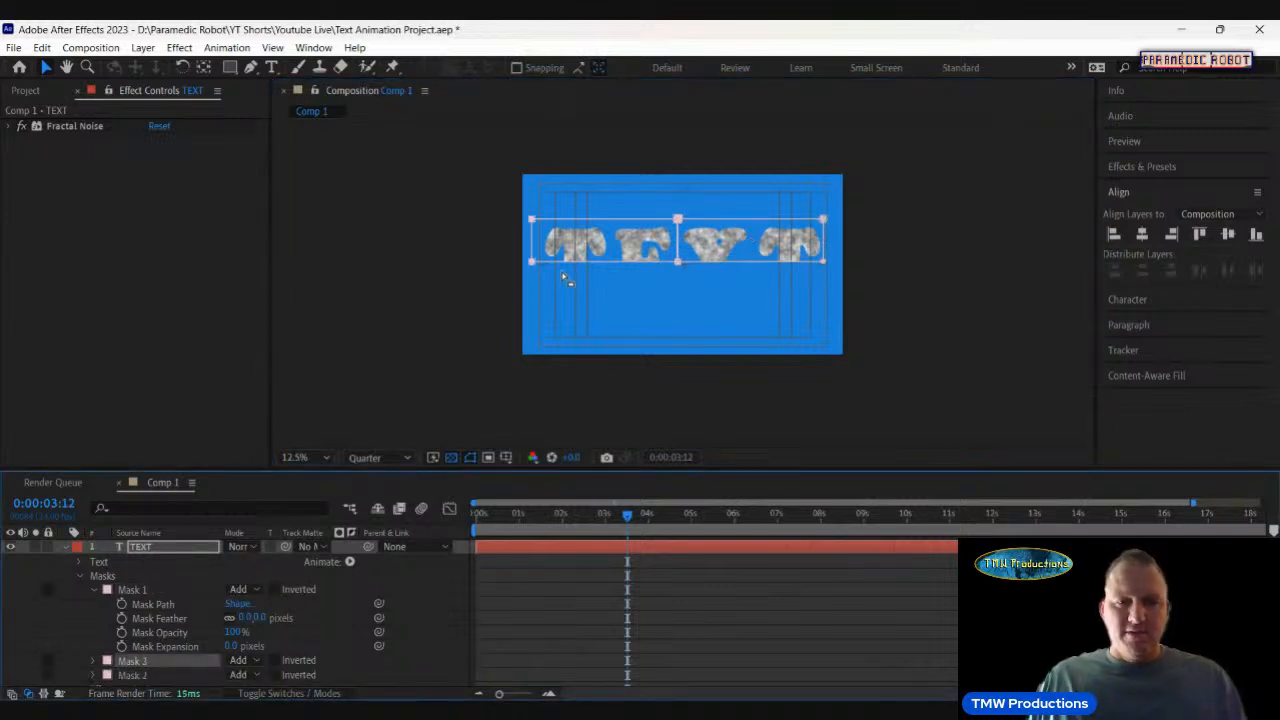
pyautogui.click(678, 225)
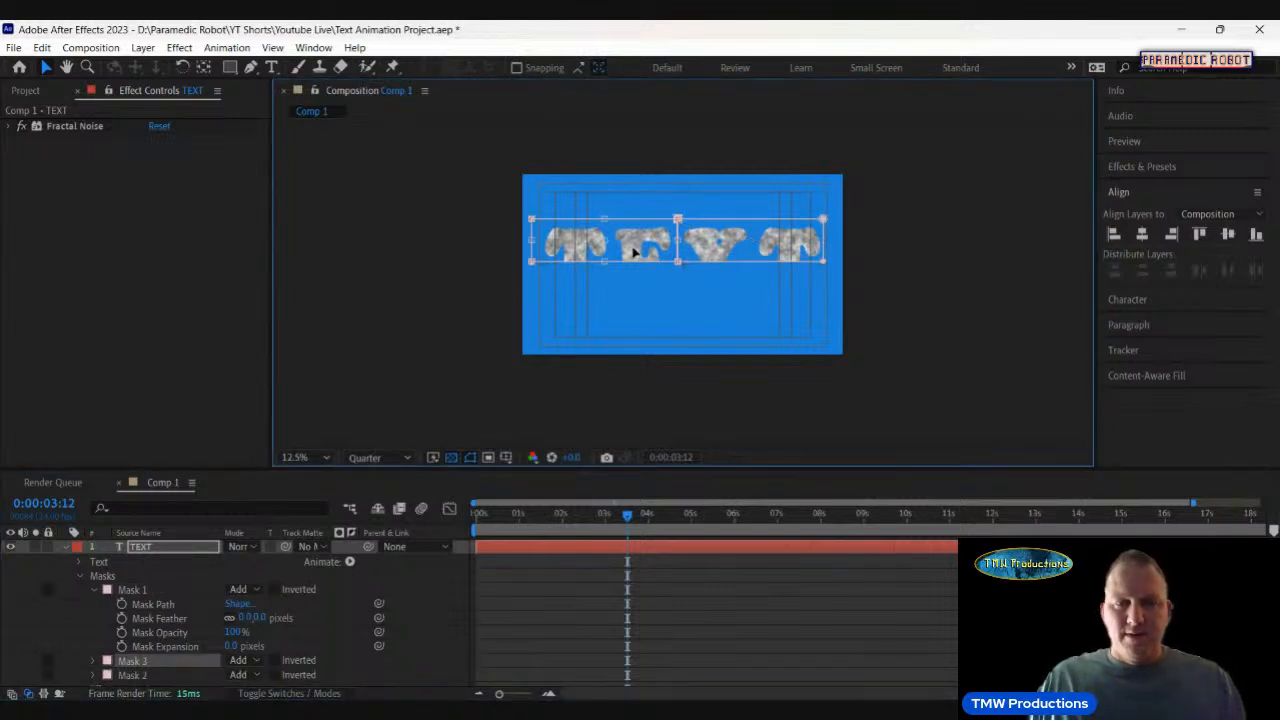
pyautogui.moveTo(634, 253); pyautogui.dragTo(621, 289)
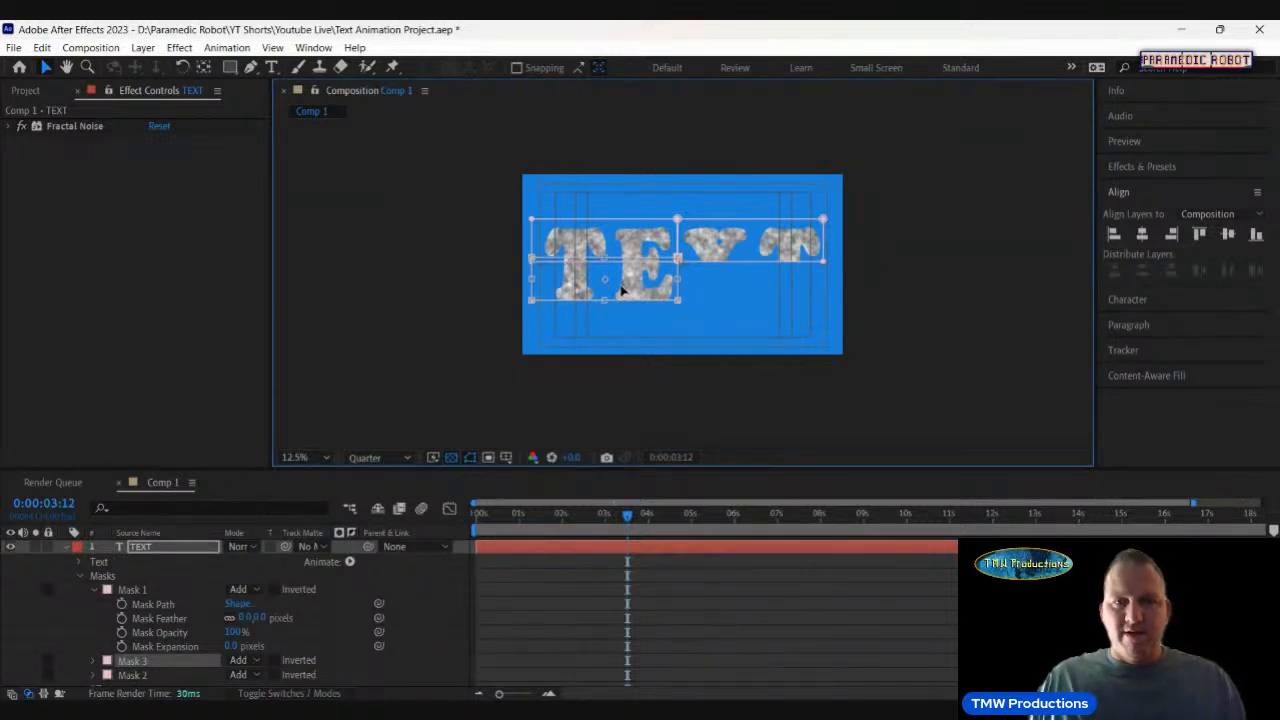
pyautogui.moveTo(604, 304); pyautogui.dragTo(604, 307)
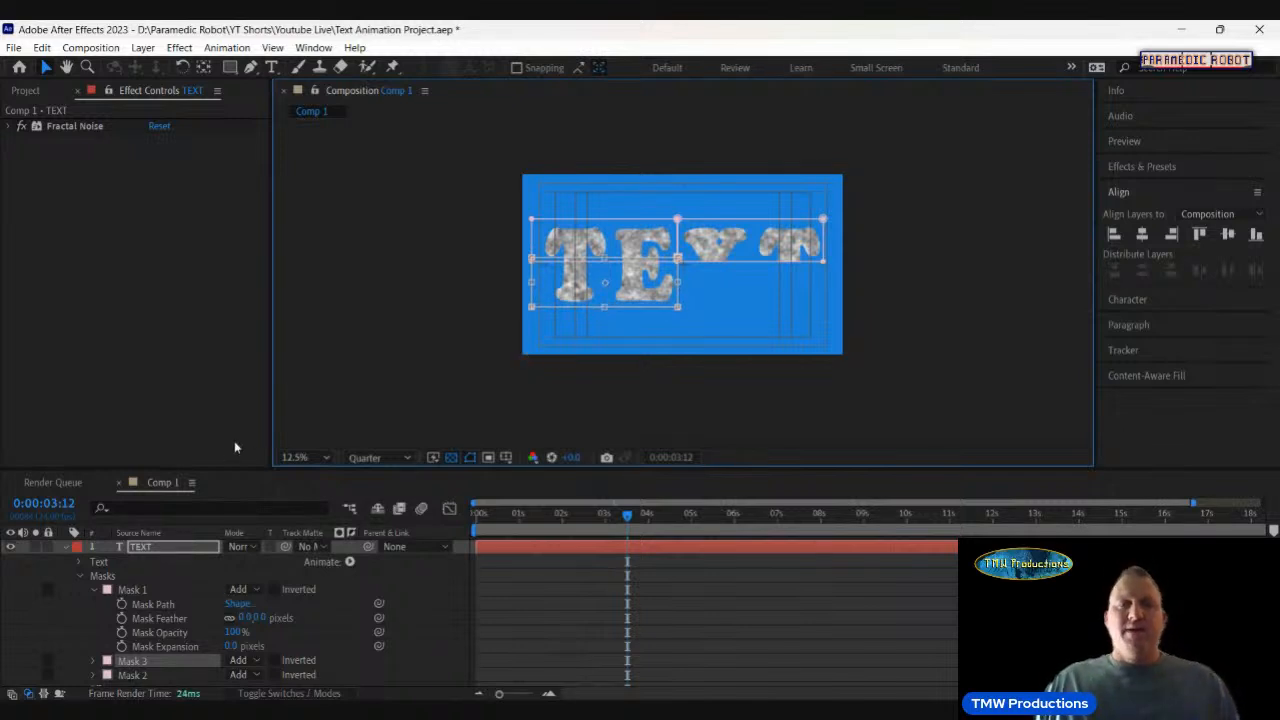
# Duplicate Mask 3 and move the copy sideways over the lower halves of the letters X and T.
pyautogui.click(156, 661)
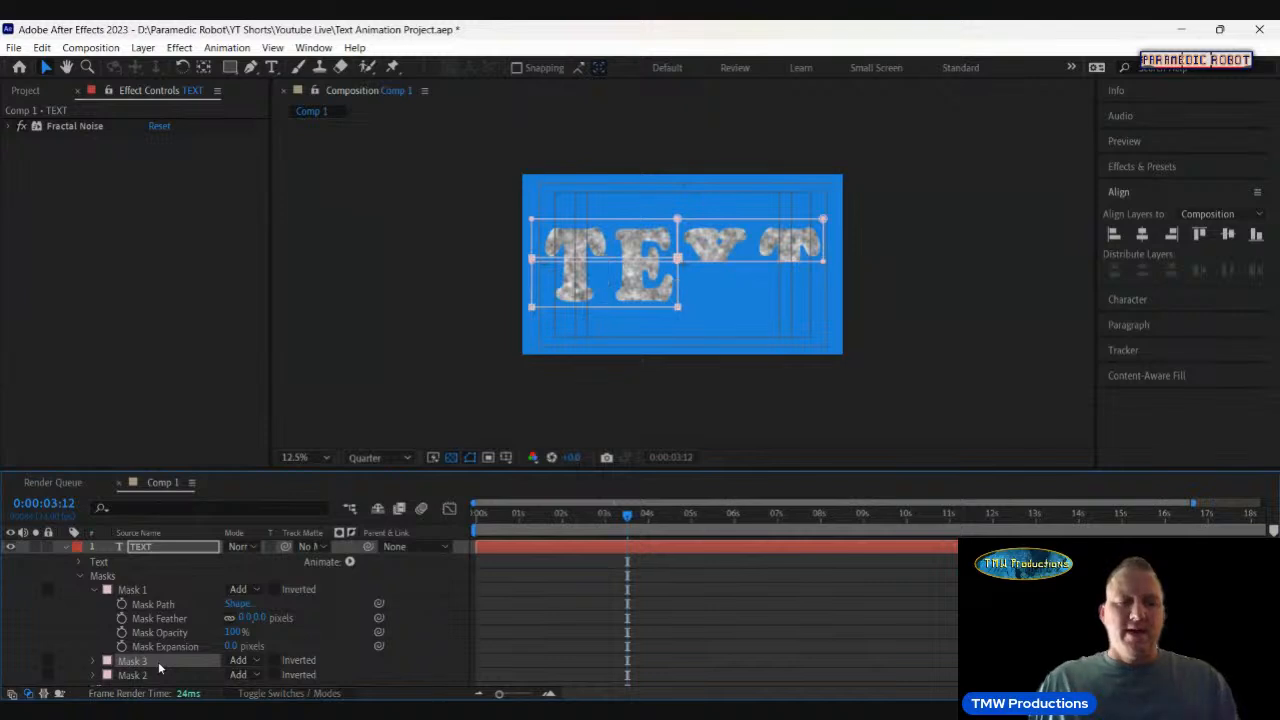
pyautogui.hotkey('ctrl', 'd')
pyautogui.click(678, 257)
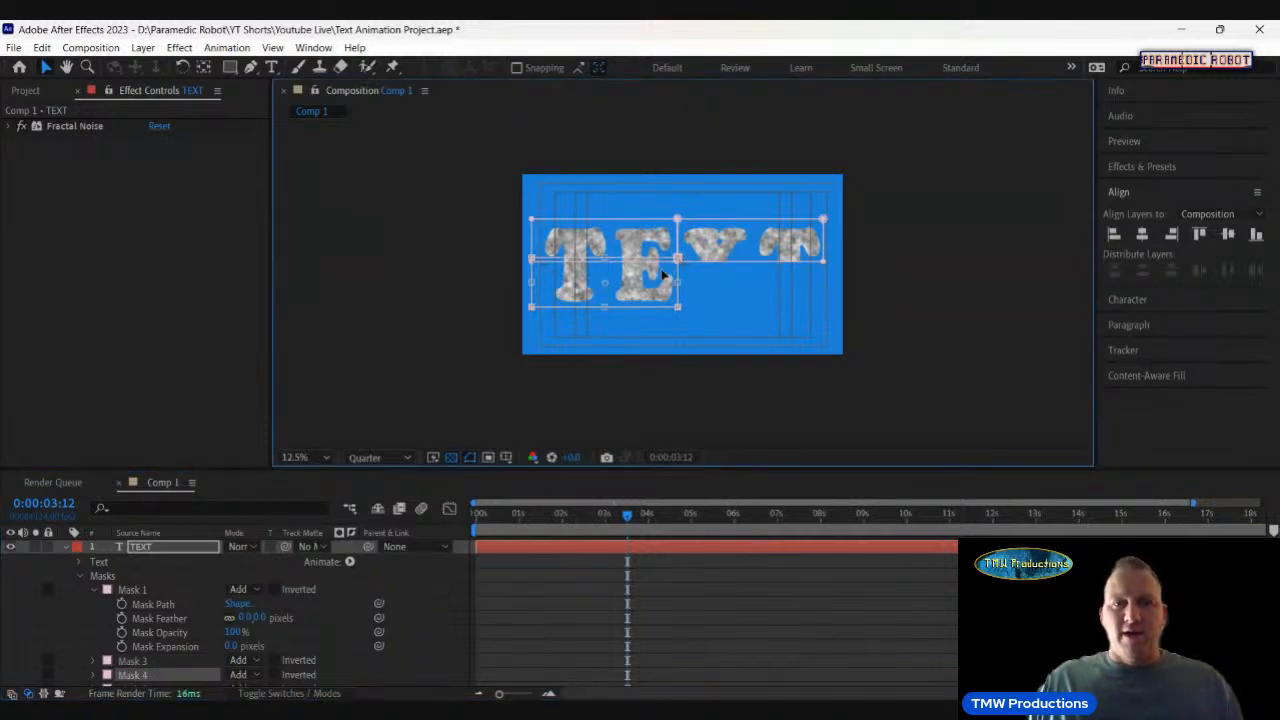
pyautogui.moveTo(663, 275); pyautogui.dragTo(808, 276)
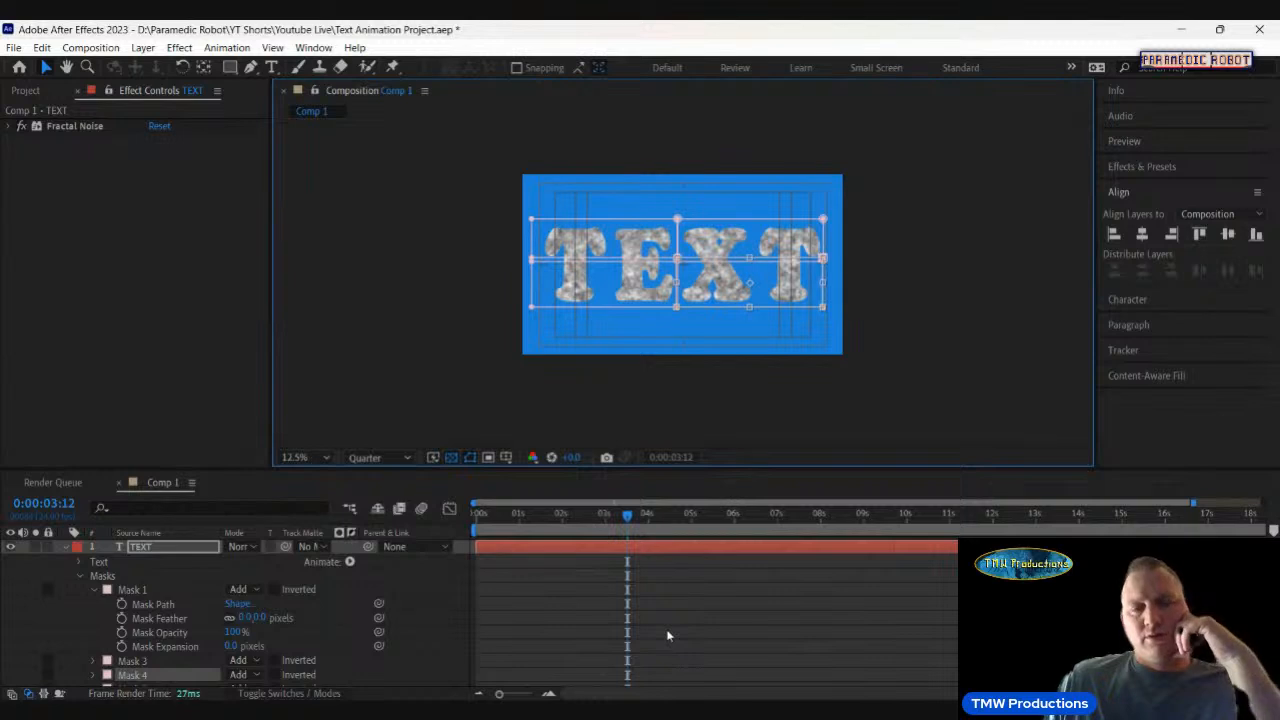
# Set Mask Path and Mask Expansion keyframes at 0:00:02:00 for Mask 1 and Mask 3.
pyautogui.click(502, 517)
pyautogui.press('Home')
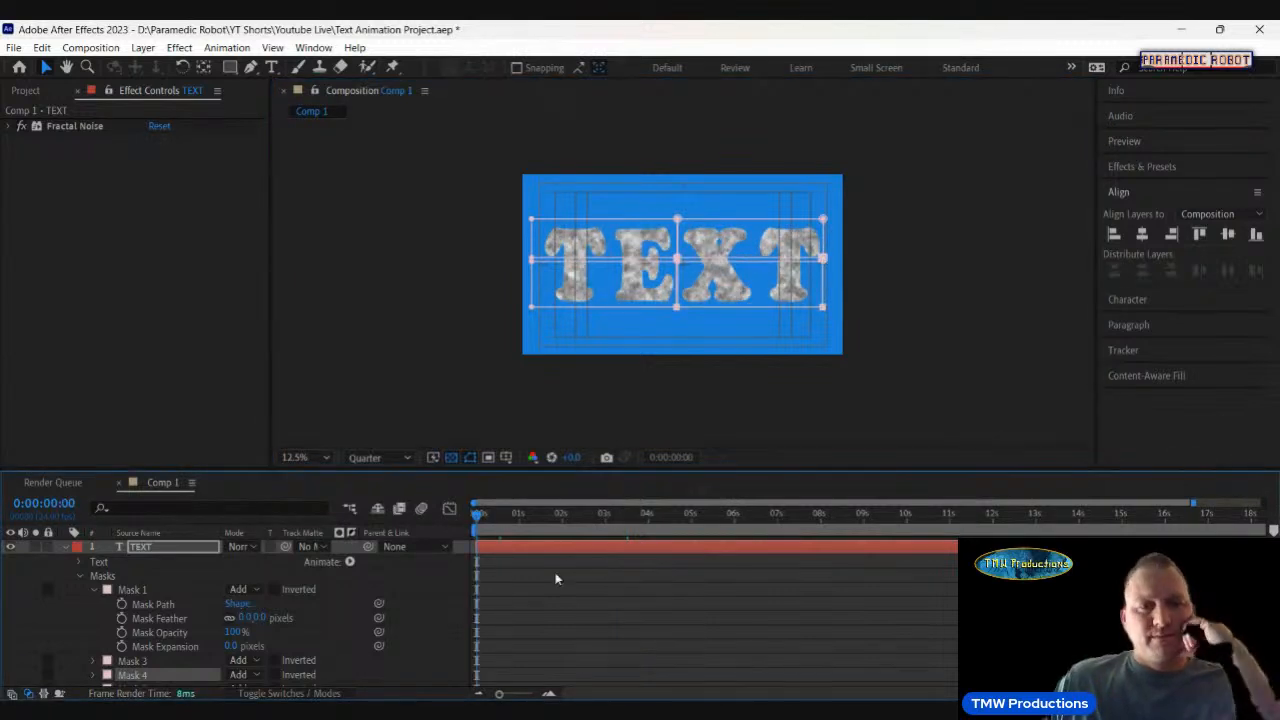
pyautogui.click(563, 520)
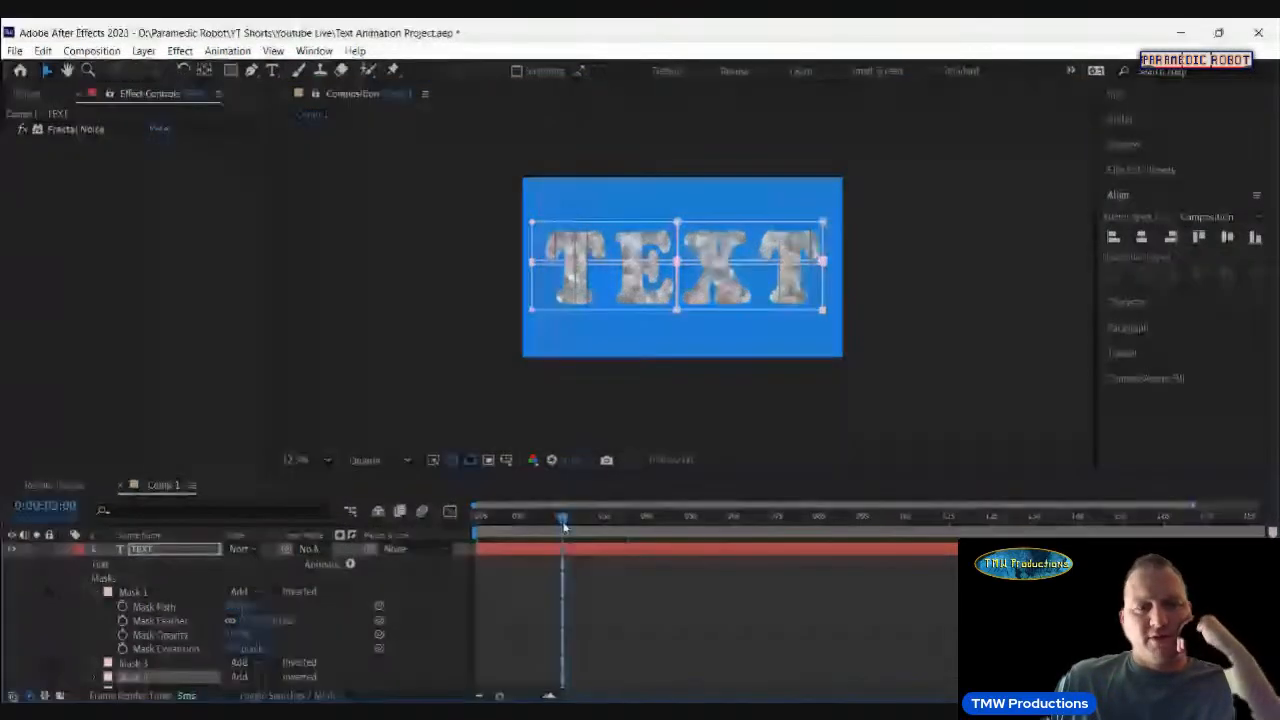
pyautogui.click(122, 604)
pyautogui.click(121, 646)
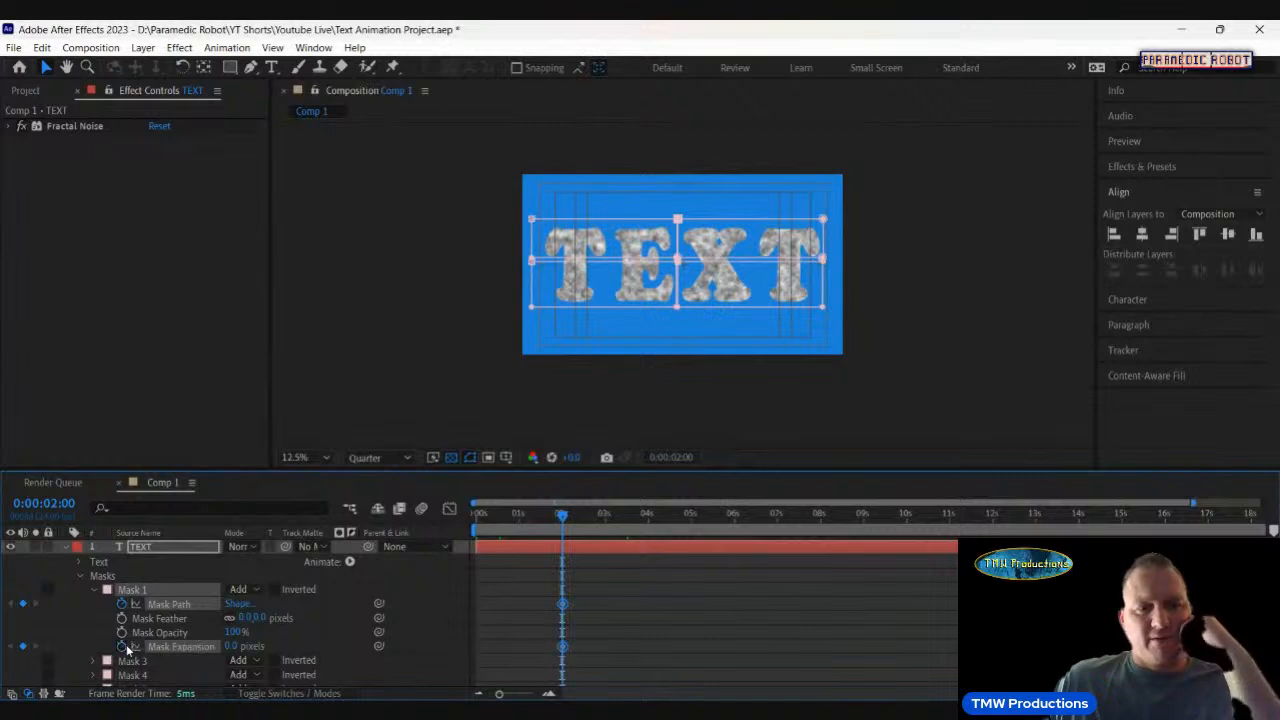
pyautogui.scroll(-3, 52, 598)
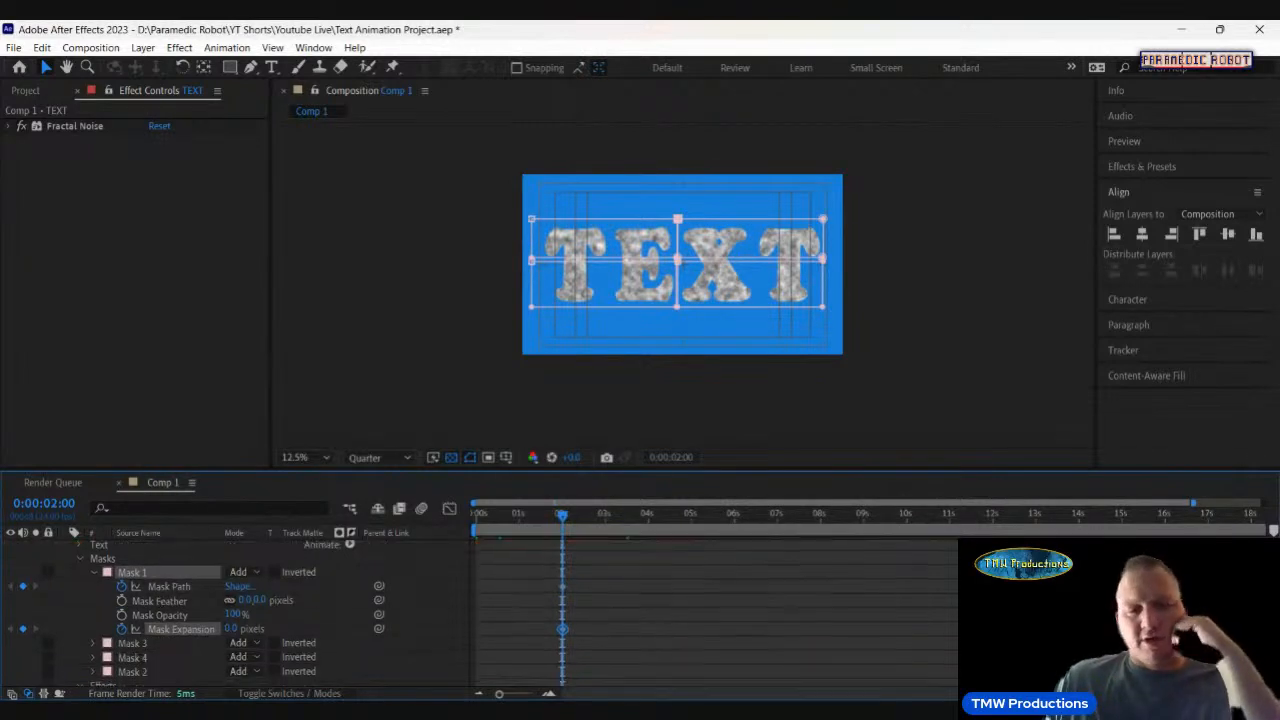
pyautogui.click(94, 597)
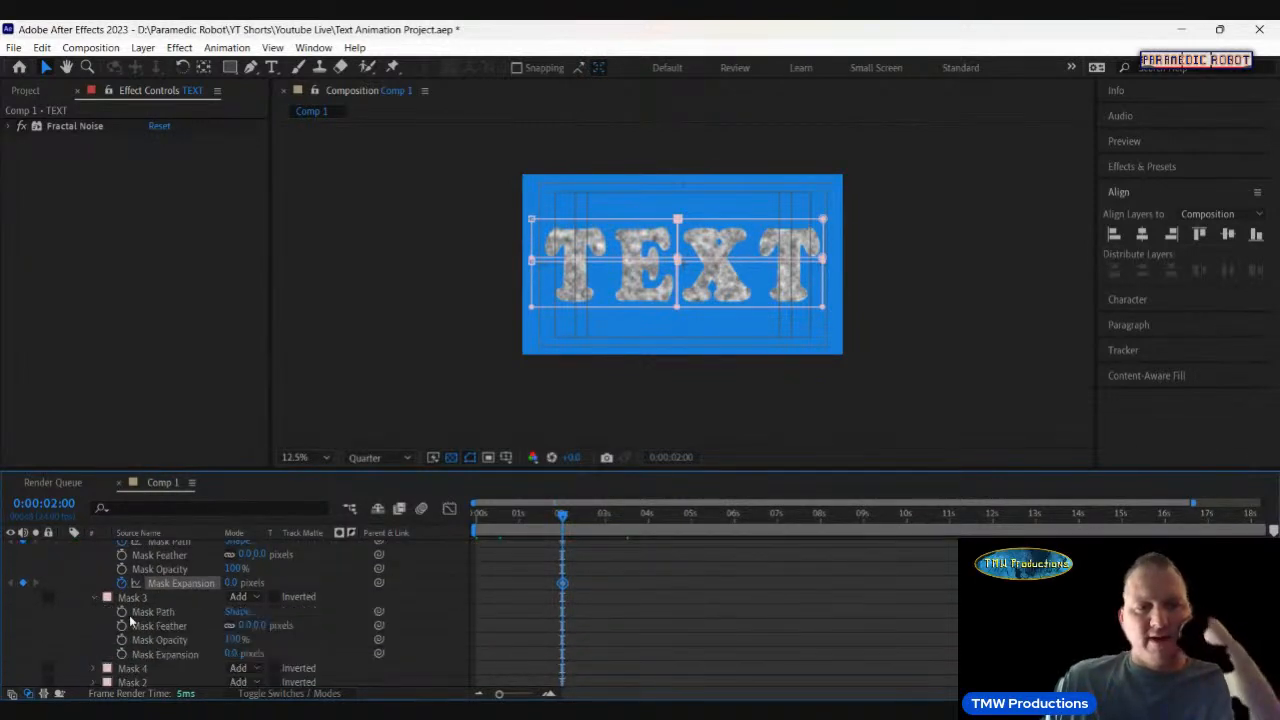
pyautogui.click(121, 612)
pyautogui.click(121, 654)
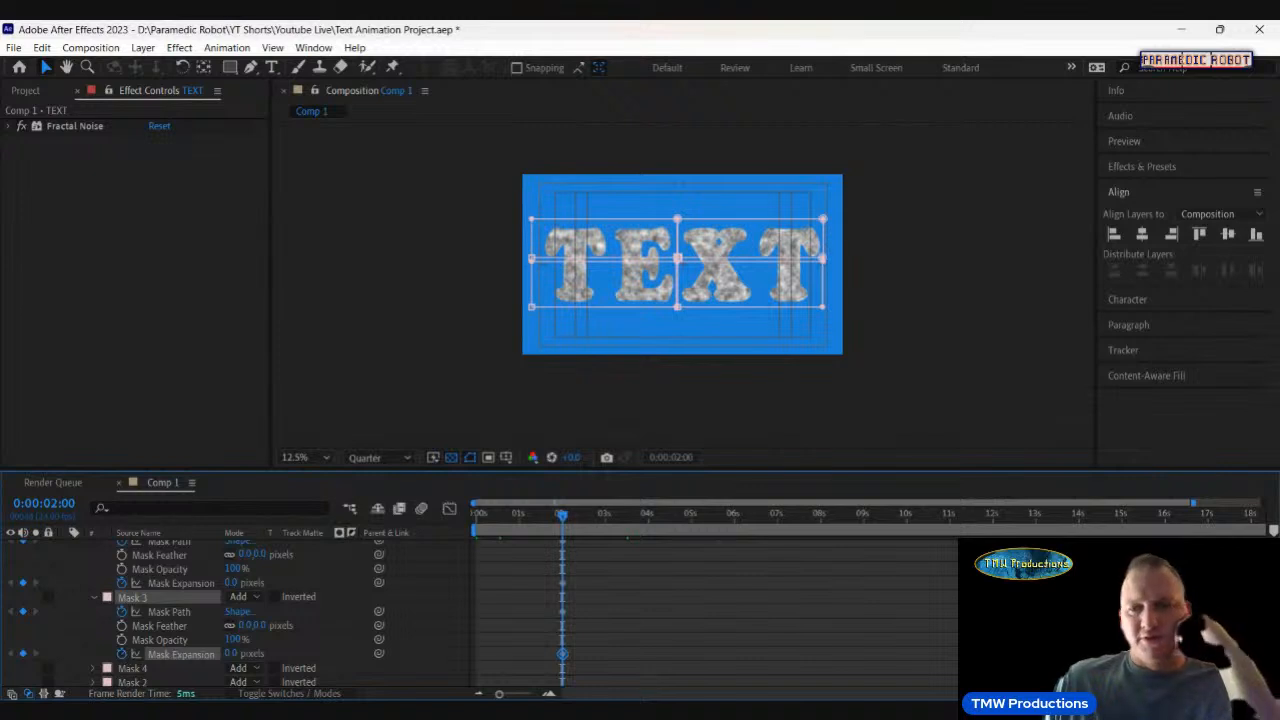
# Add Mask Path and Mask Expansion keyframes at 0:00:02:00 to Mask 4 and Mask 2.
pyautogui.scroll(-5, 197, 589)
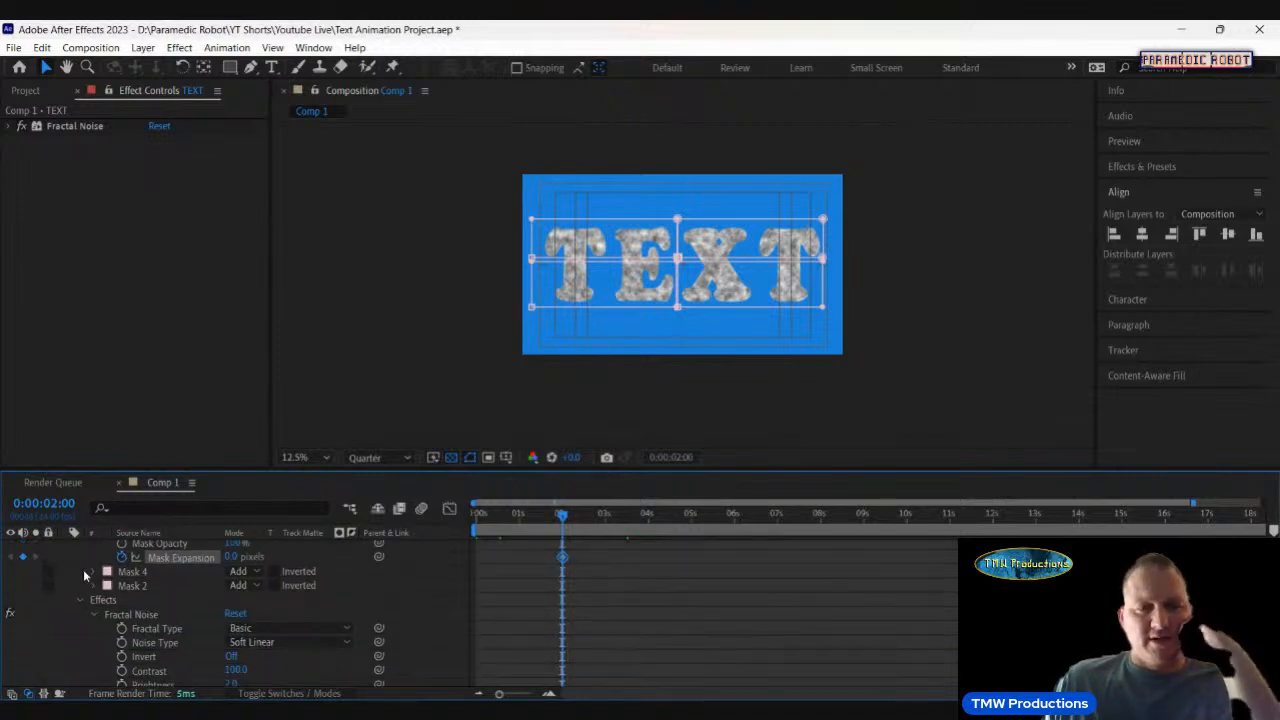
pyautogui.click(92, 572)
pyautogui.click(121, 586)
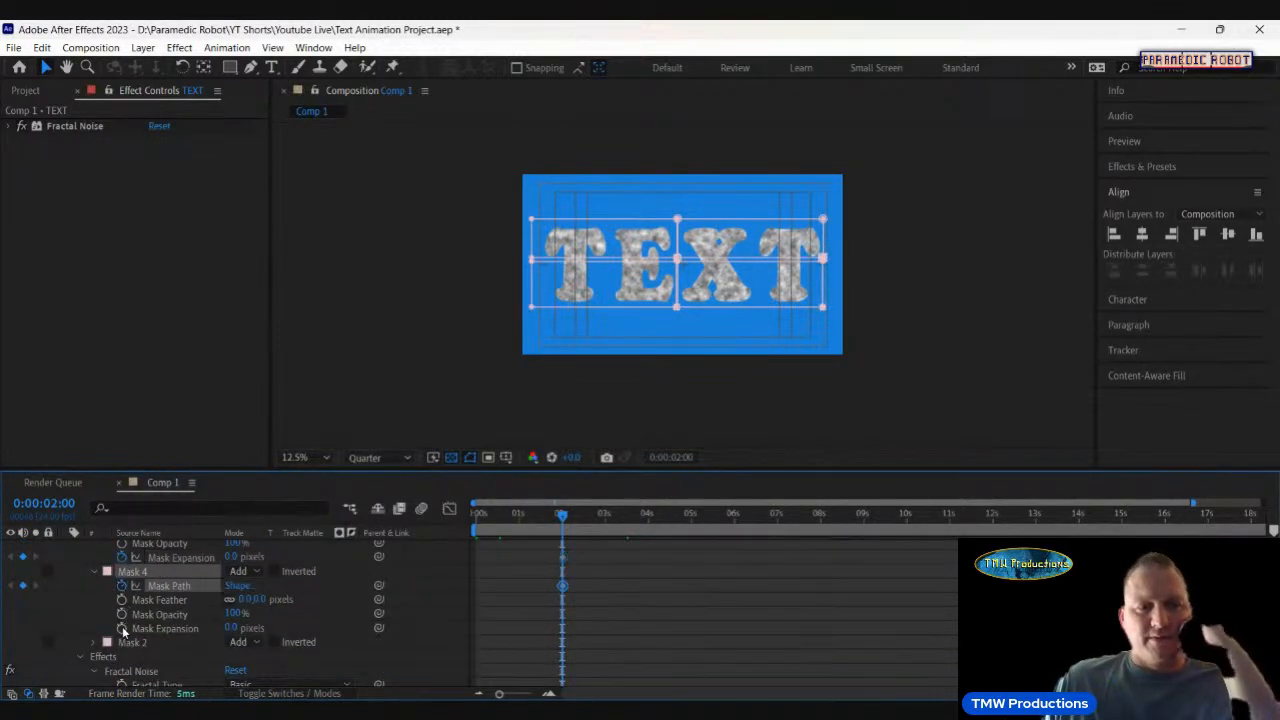
pyautogui.click(121, 628)
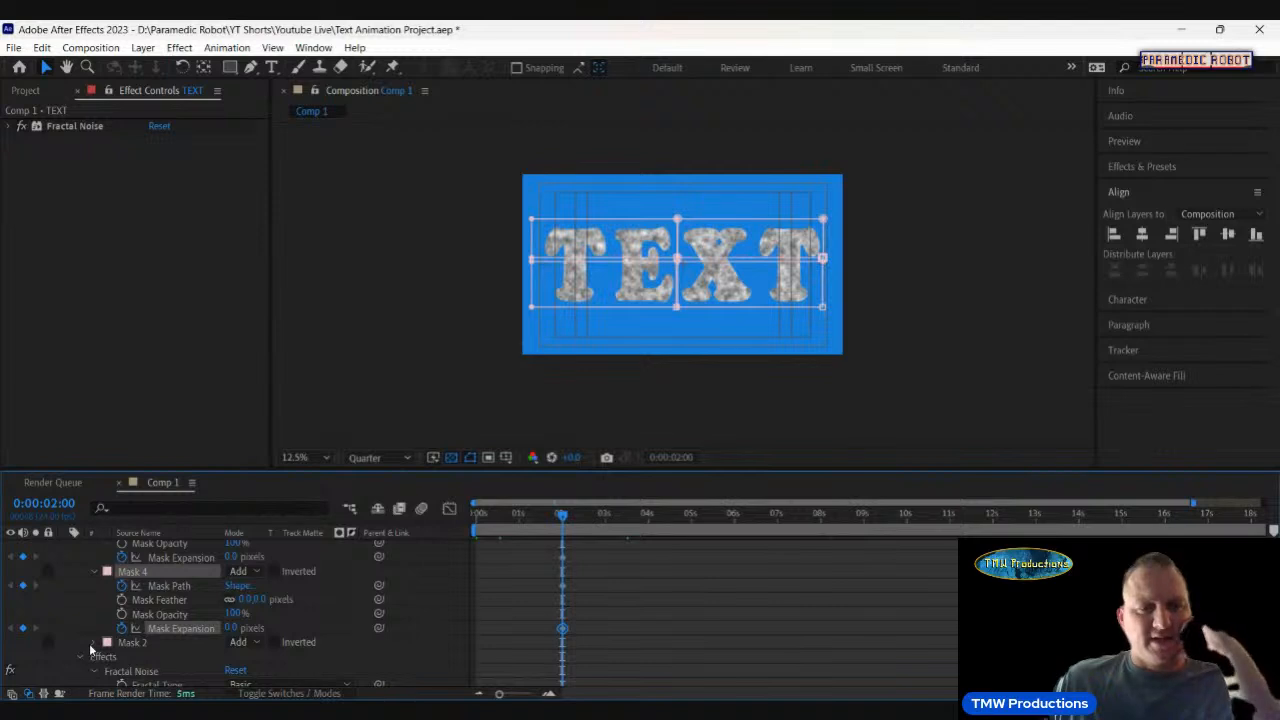
pyautogui.click(93, 642)
pyautogui.scroll(-1, 100, 644)
pyautogui.click(121, 636)
pyautogui.click(121, 678)
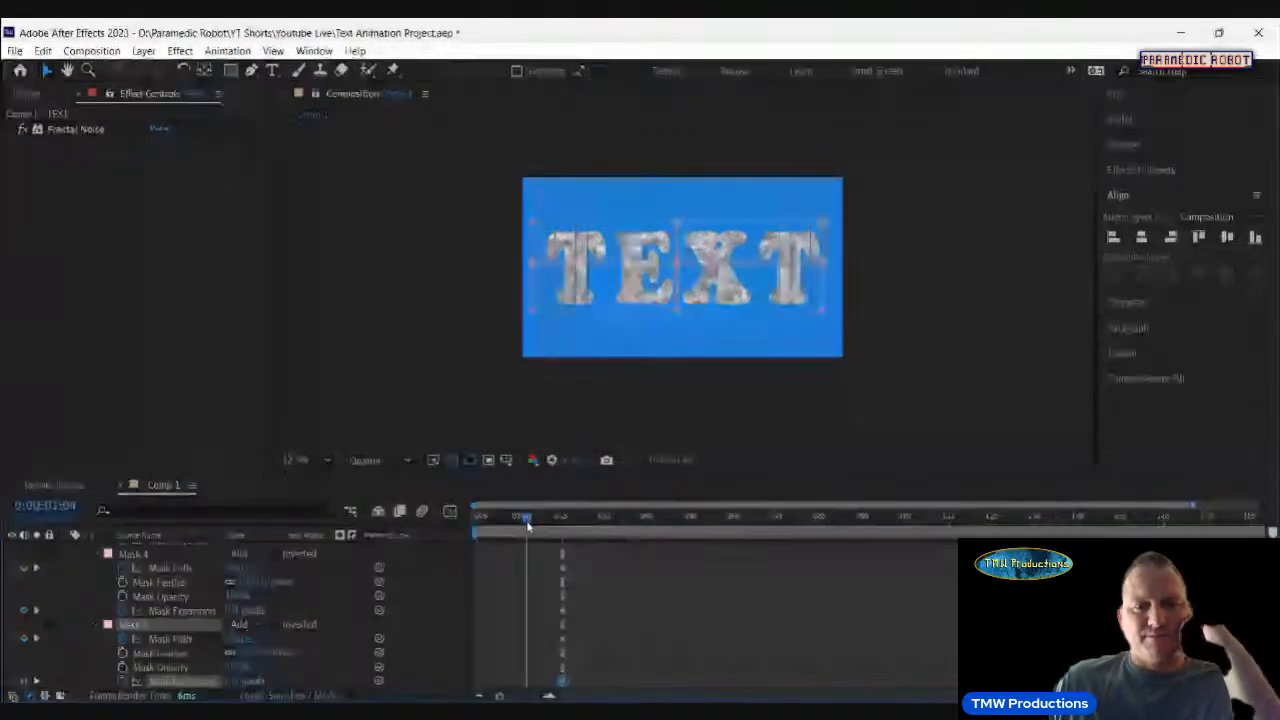
# At 0:00:00:00, move Mask 1 outside the composition beyond its upper-left corner.
pyautogui.press('Home')
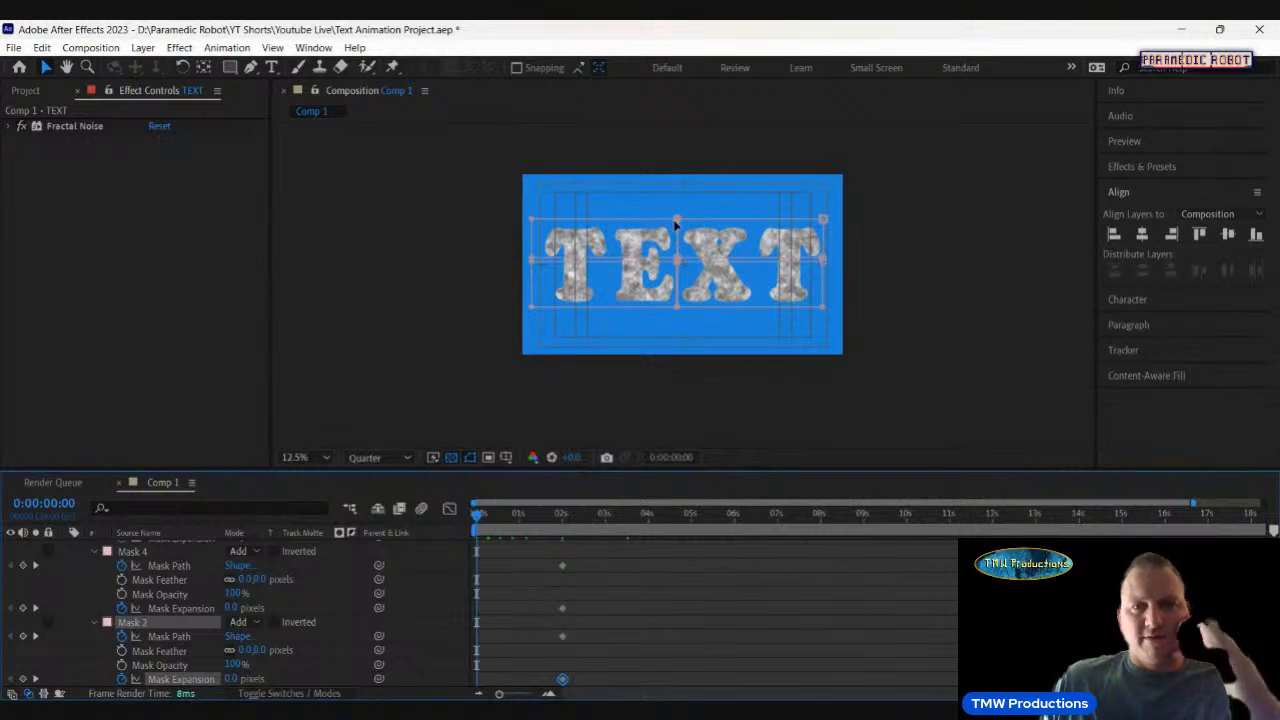
pyautogui.click(673, 223)
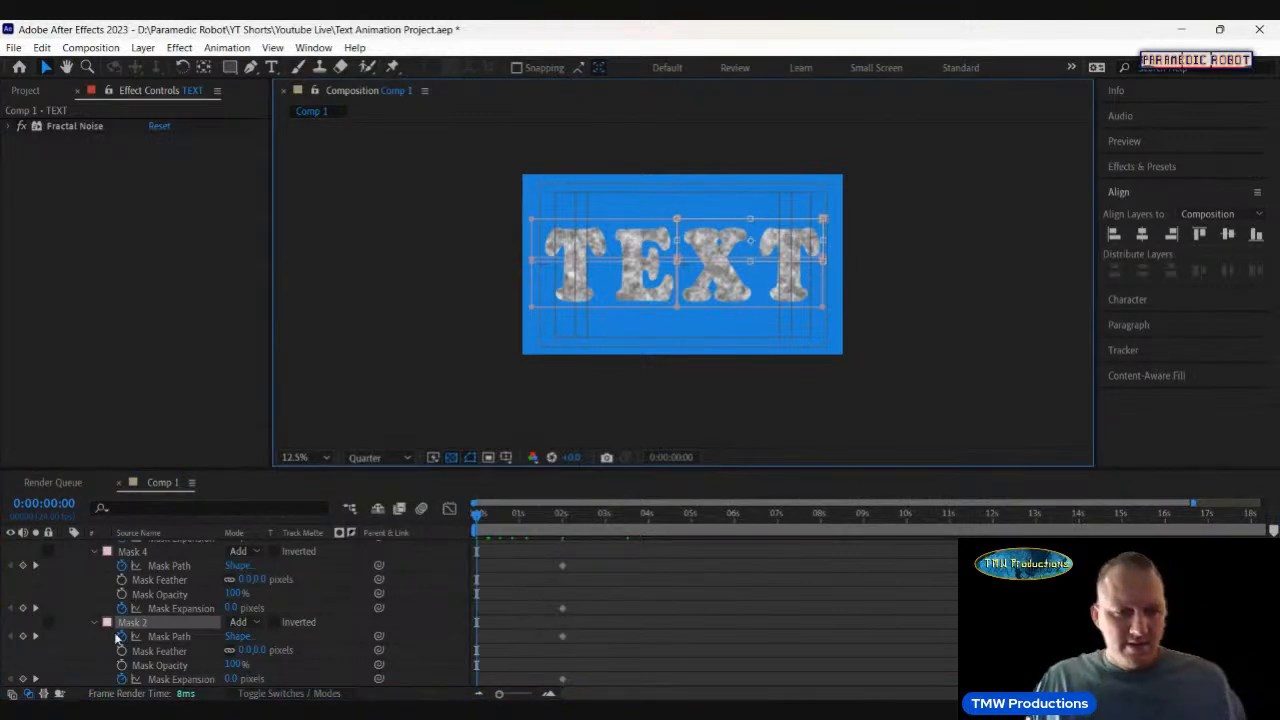
pyautogui.scroll(2, 164, 565)
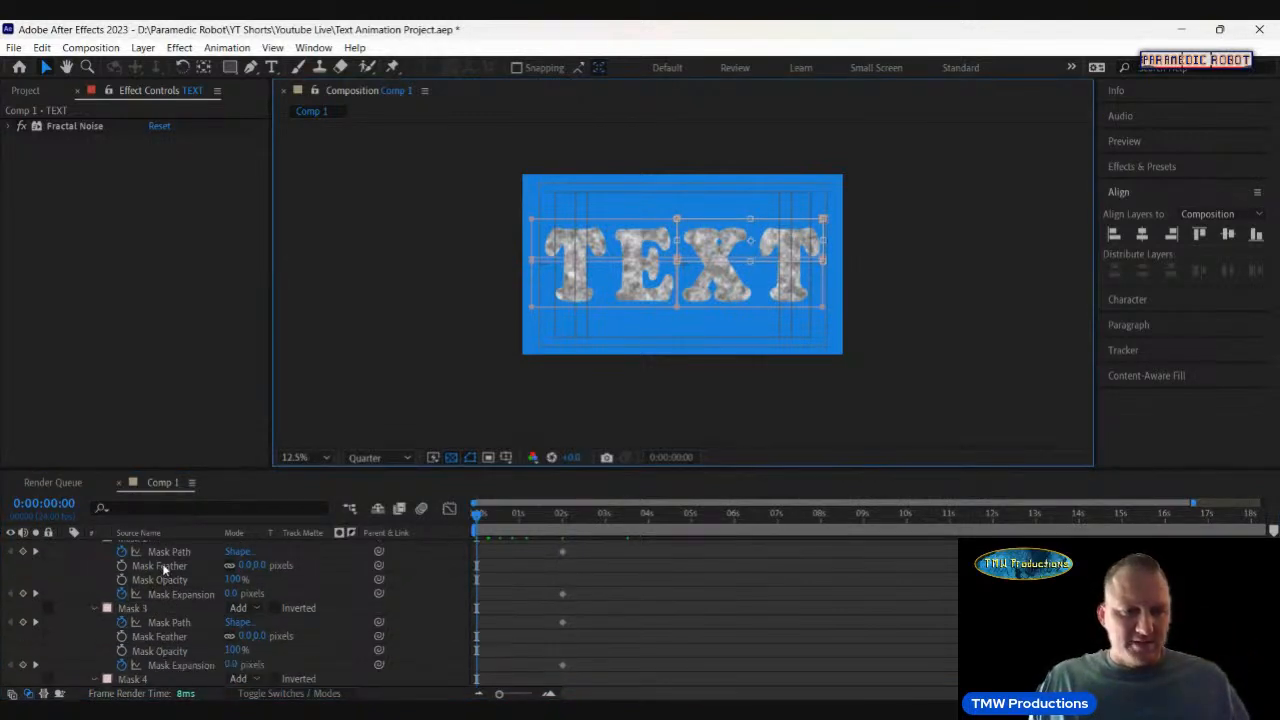
pyautogui.scroll(3, 164, 572)
pyautogui.click(164, 578)
pyautogui.click(680, 222)
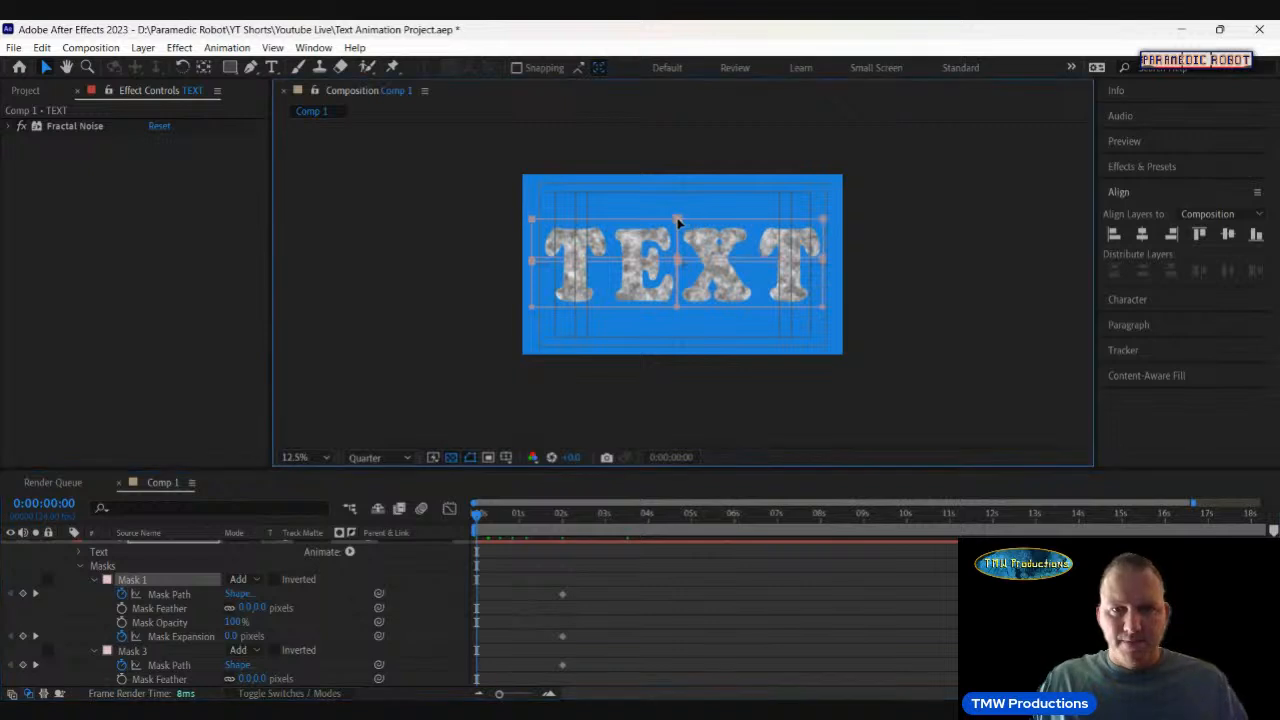
pyautogui.moveTo(657, 232); pyautogui.dragTo(521, 155)
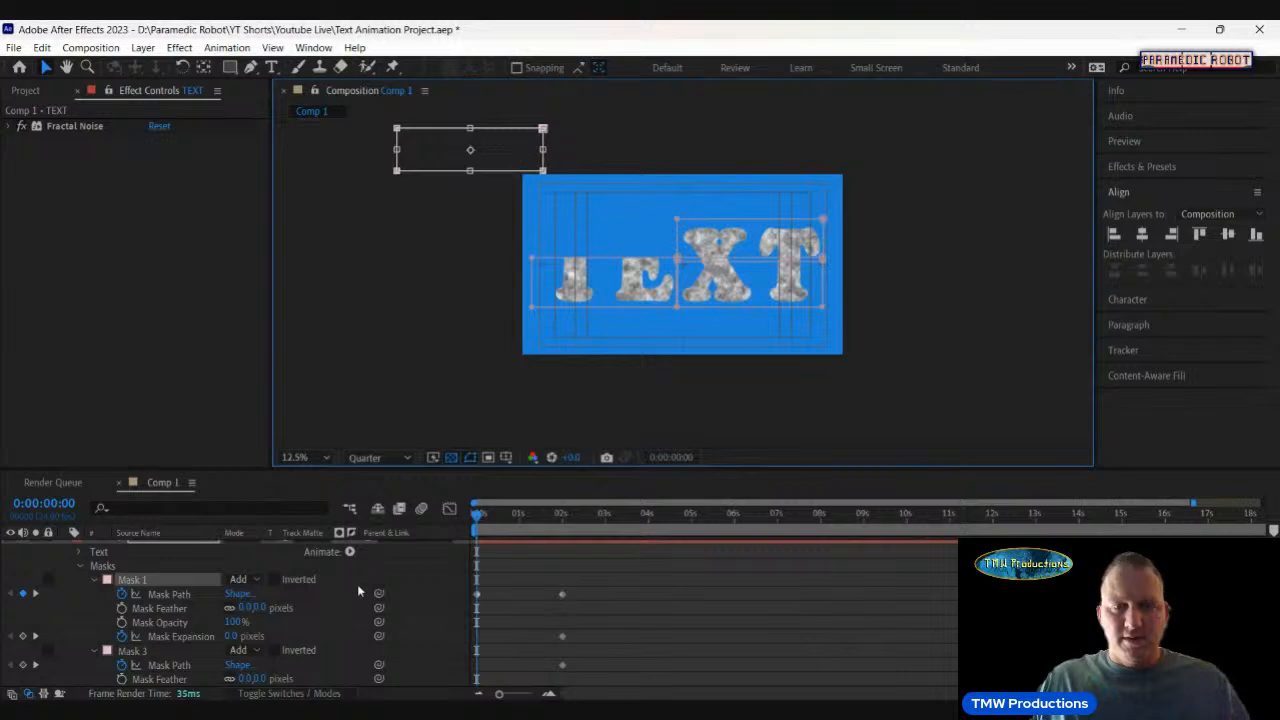
# Move Mask 3 outside the composition beyond its lower-left corner at 0:00:00:00.
pyautogui.click(158, 649)
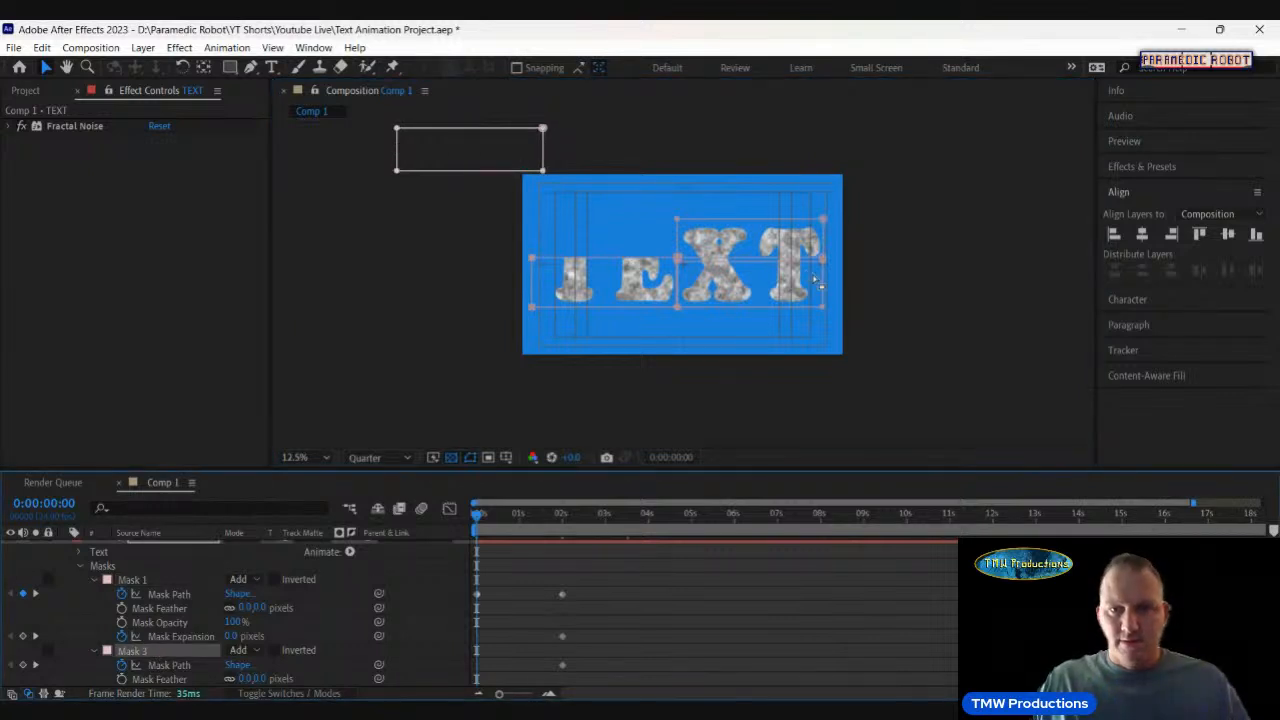
pyautogui.click(684, 266)
pyautogui.moveTo(659, 277); pyautogui.dragTo(498, 389)
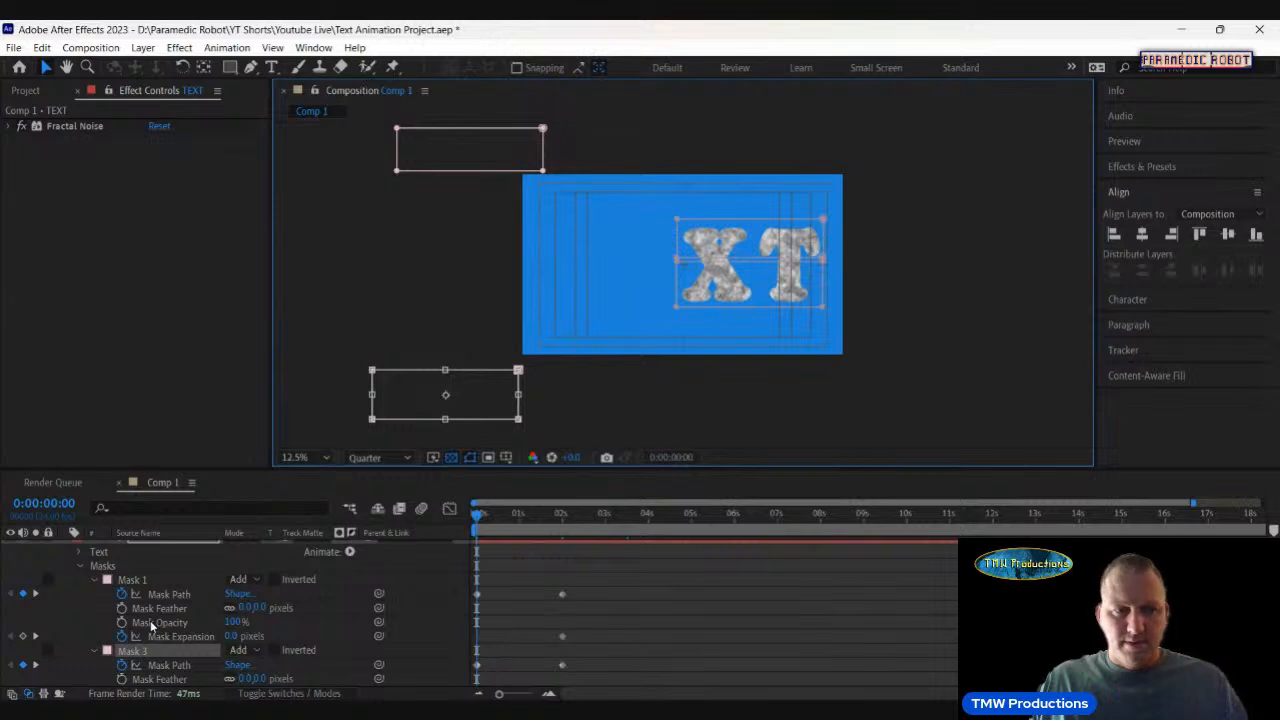
# Move Mask 2, over the upper halves of X and T, outside the composition beyond its upper-right corner at 0:00:00:00.
pyautogui.scroll(-1, 164, 655)
pyautogui.click(164, 680)
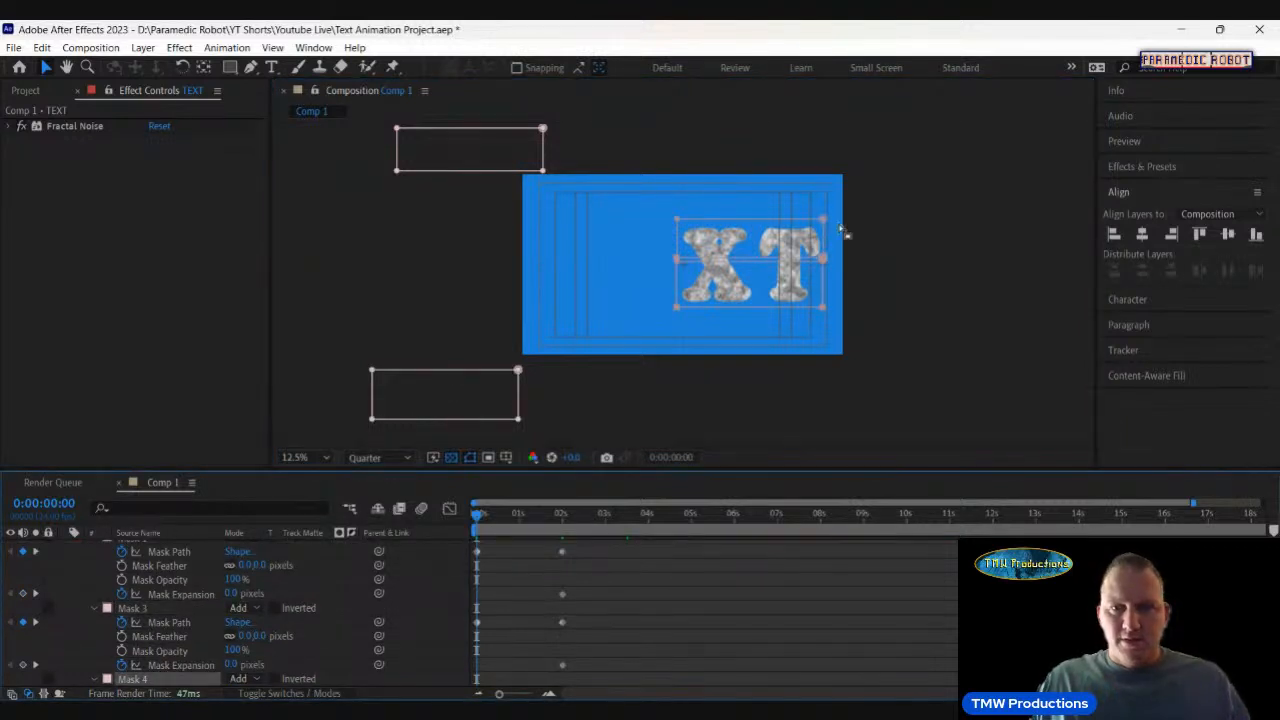
pyautogui.click(820, 218)
pyautogui.moveTo(810, 232); pyautogui.dragTo(954, 158)
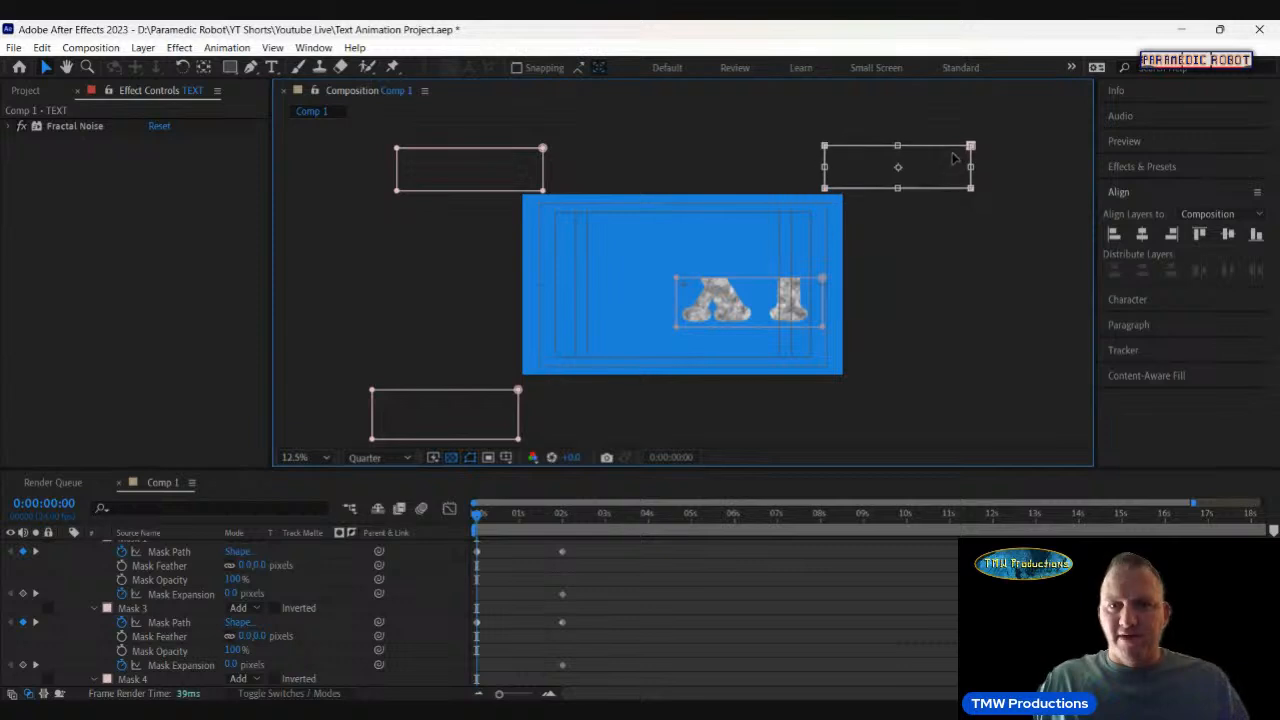
# Move Mask 4 outside the composition beyond its lower-right corner at 0:00:00:00.
pyautogui.scroll(-3, 203, 608)
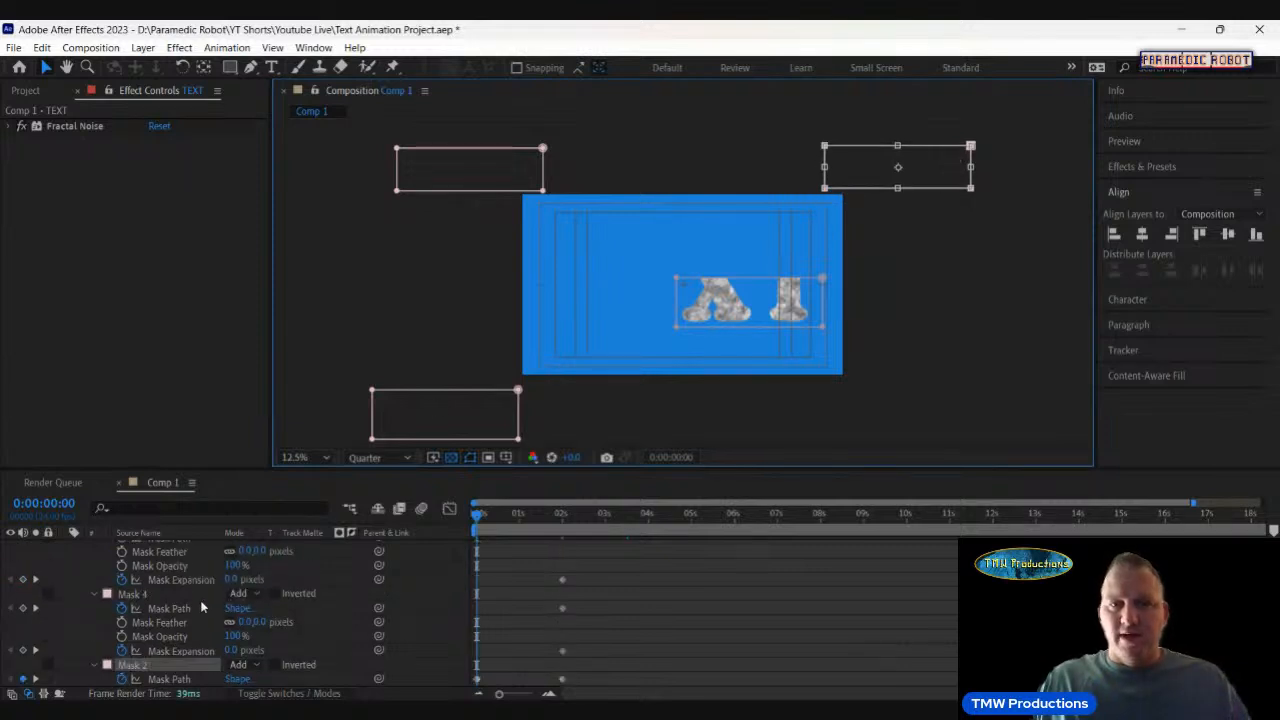
pyautogui.click(160, 598)
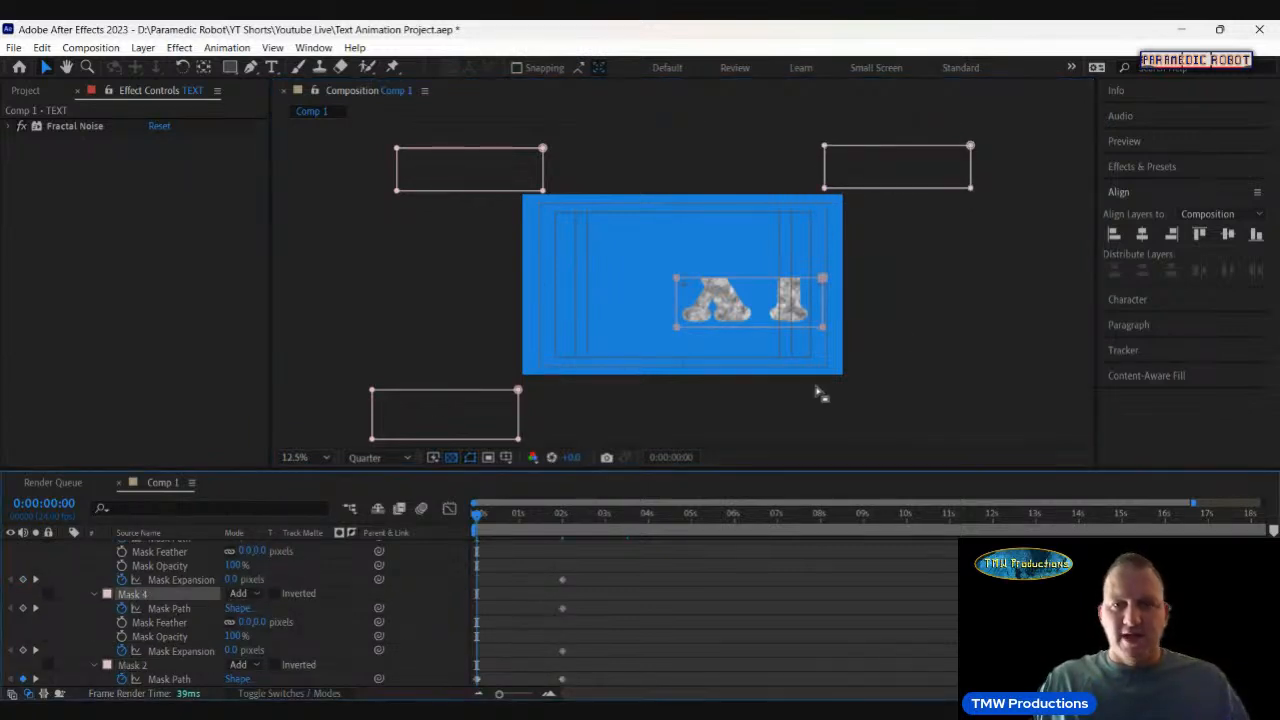
pyautogui.click(792, 302)
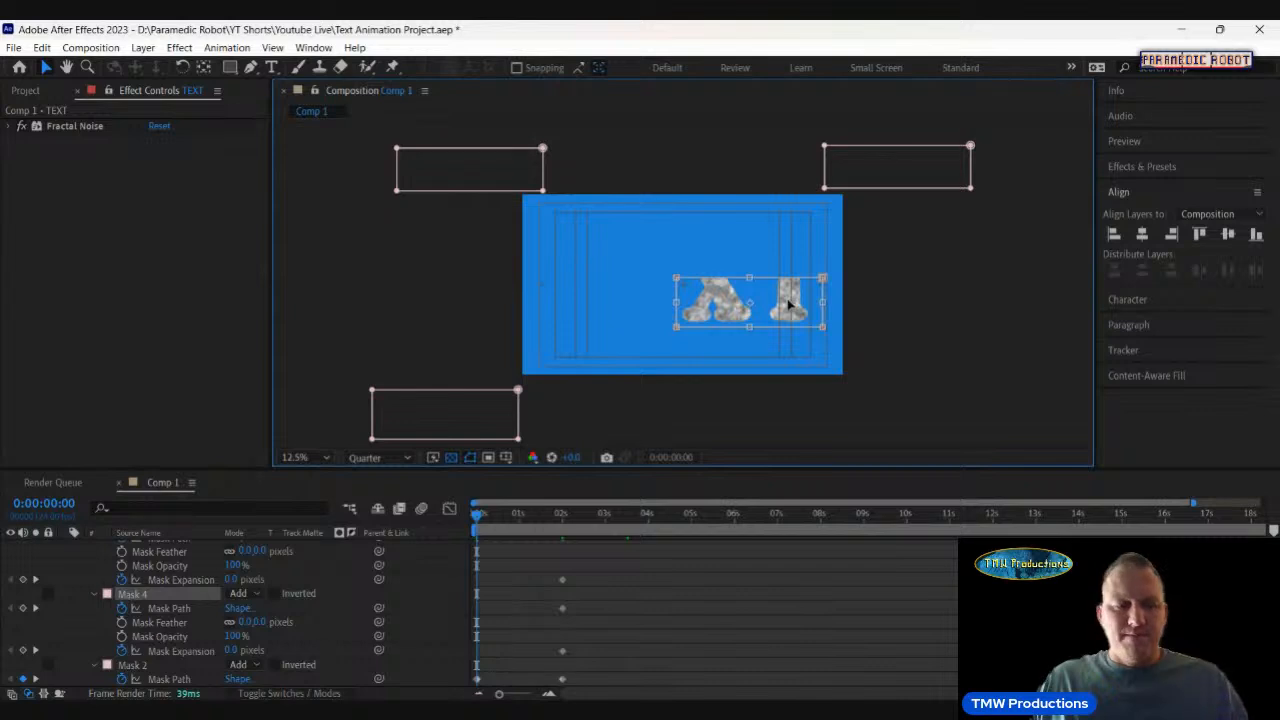
pyautogui.moveTo(790, 302); pyautogui.dragTo(941, 417)
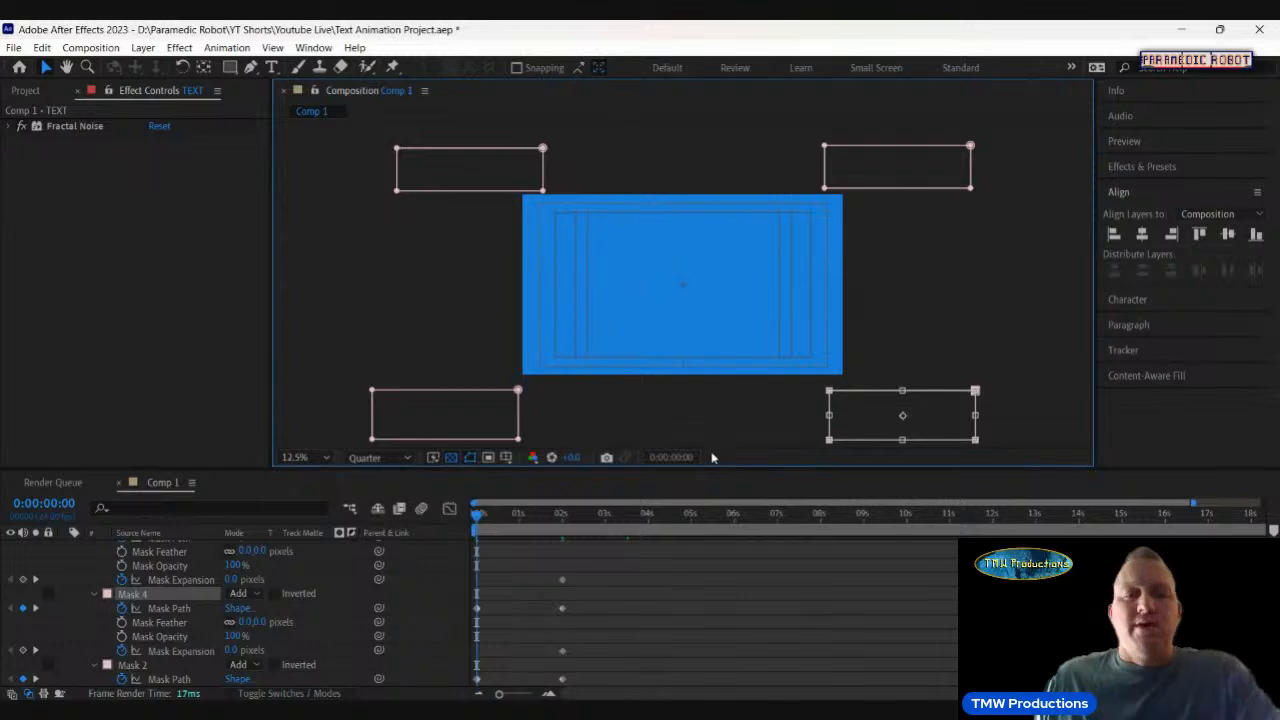
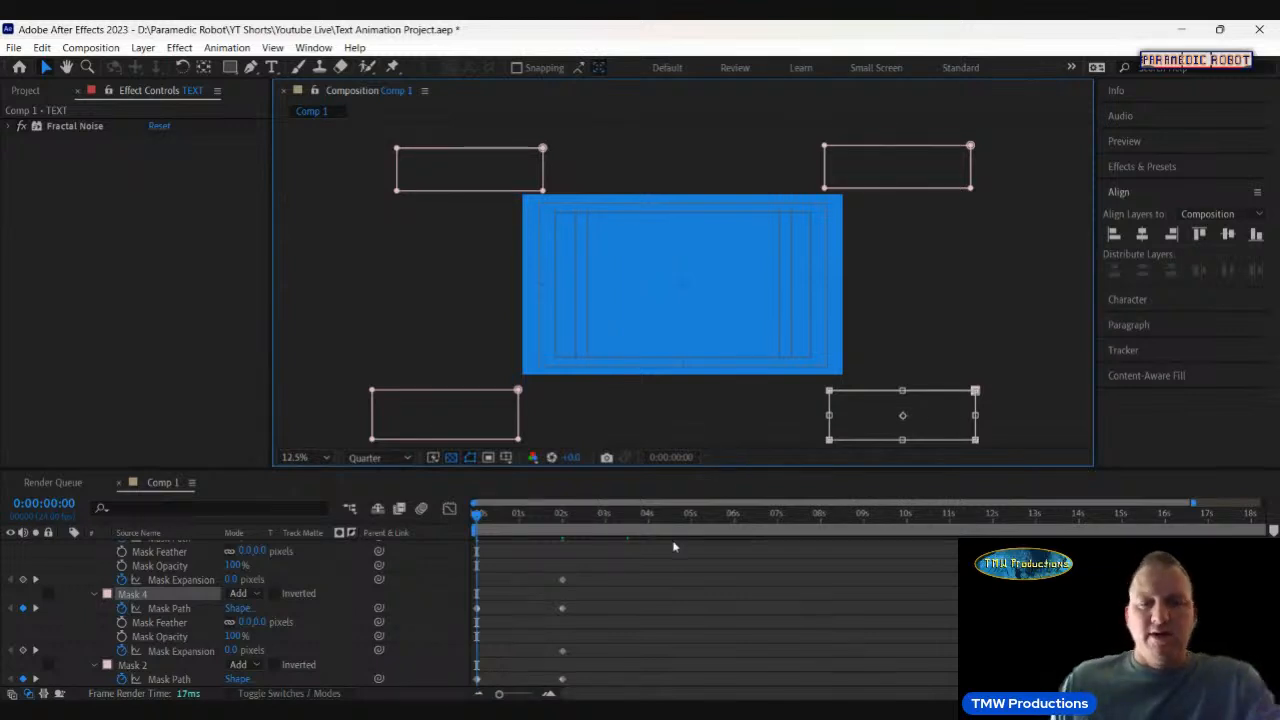
# Deselect the layer and play the four-corner mask reveal of the lettering twice from the first frame.
pyautogui.click(501, 541)
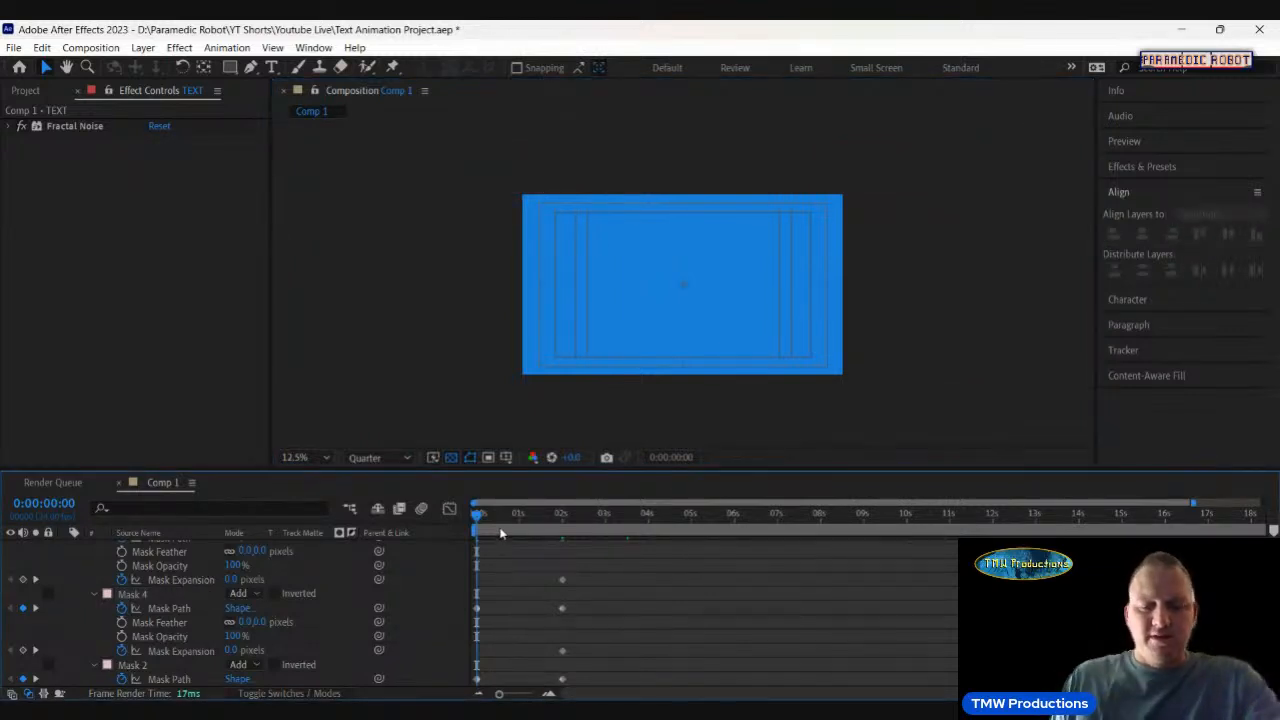
pyautogui.press('space')
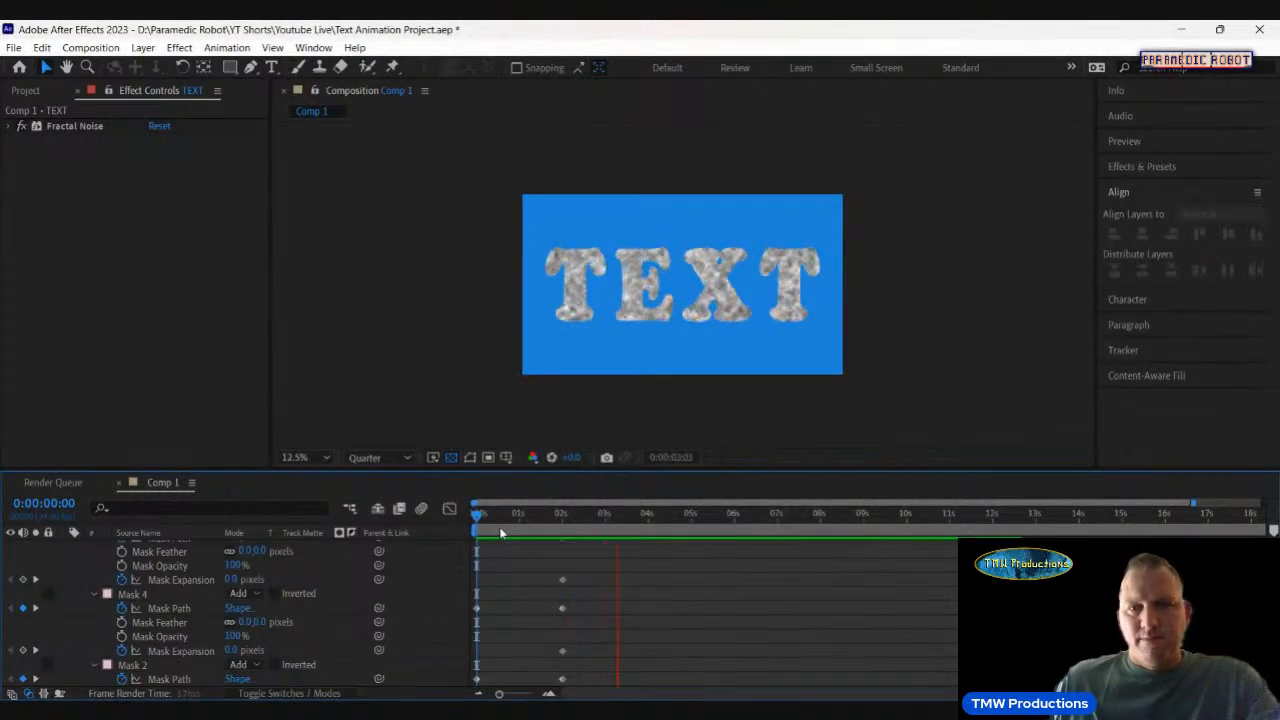
pyautogui.press('space')
pyautogui.moveTo(572, 527); pyautogui.dragTo(469, 566)
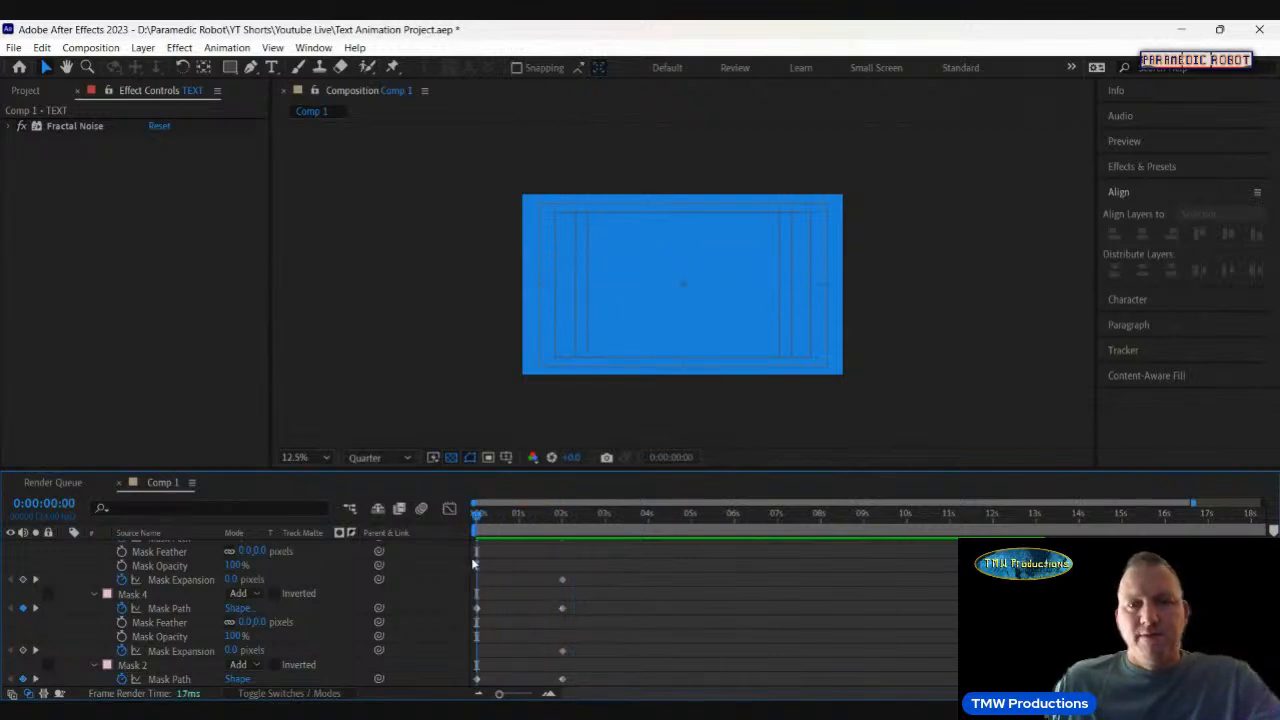
pyautogui.press('space')
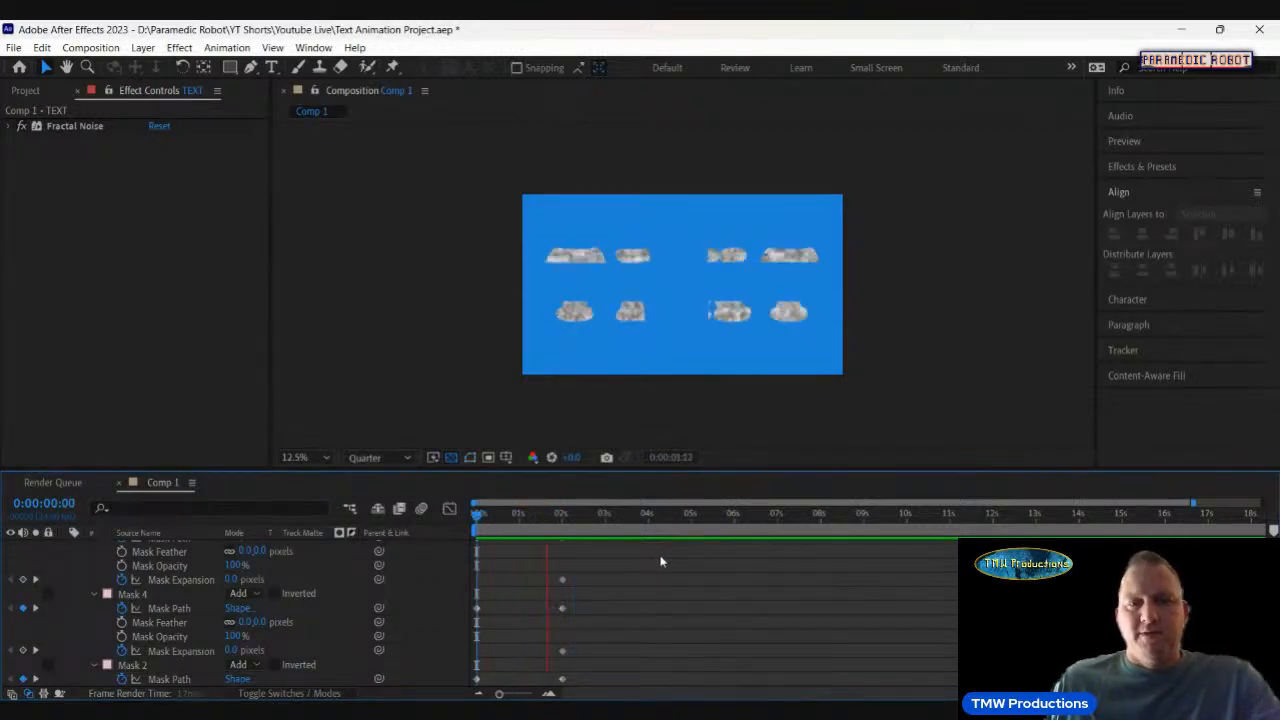
# Shift Mask 3's two-second Mask Path and Mask Expansion keyframes earlier to about 1.4 seconds, and play the staggered reveal from the start.
pyautogui.press('space')
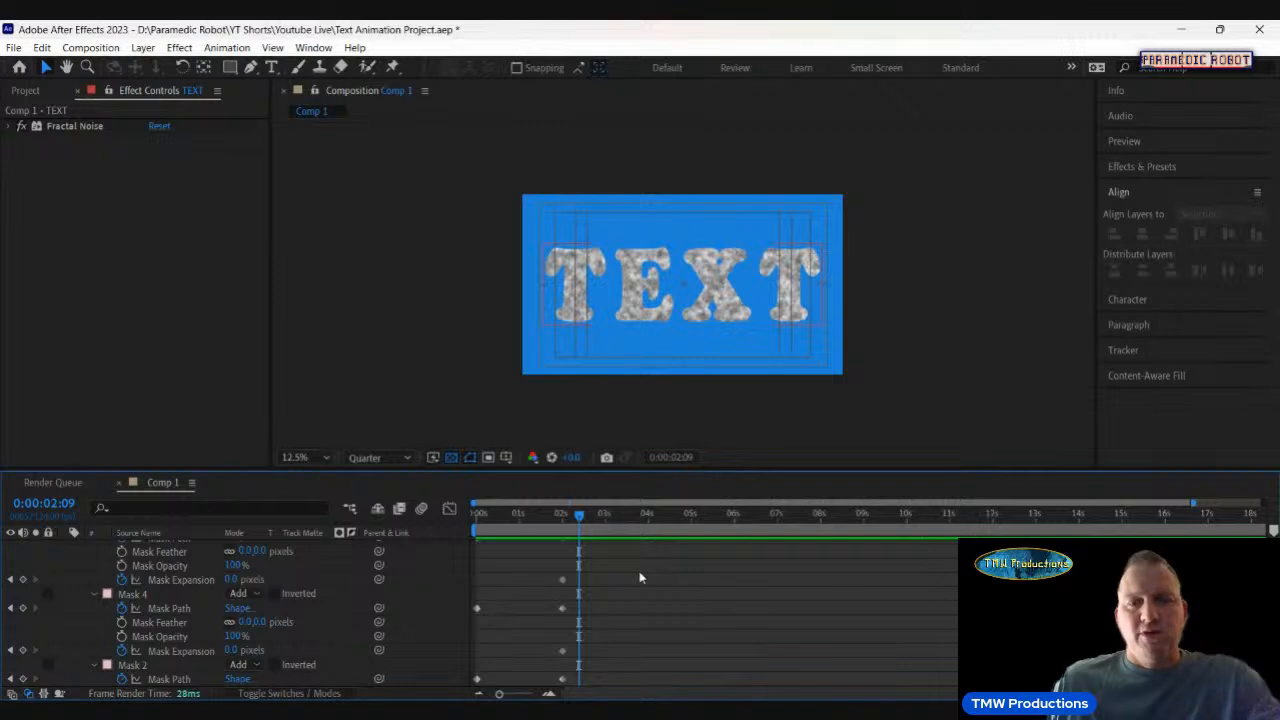
pyautogui.scroll(-3, 661, 626)
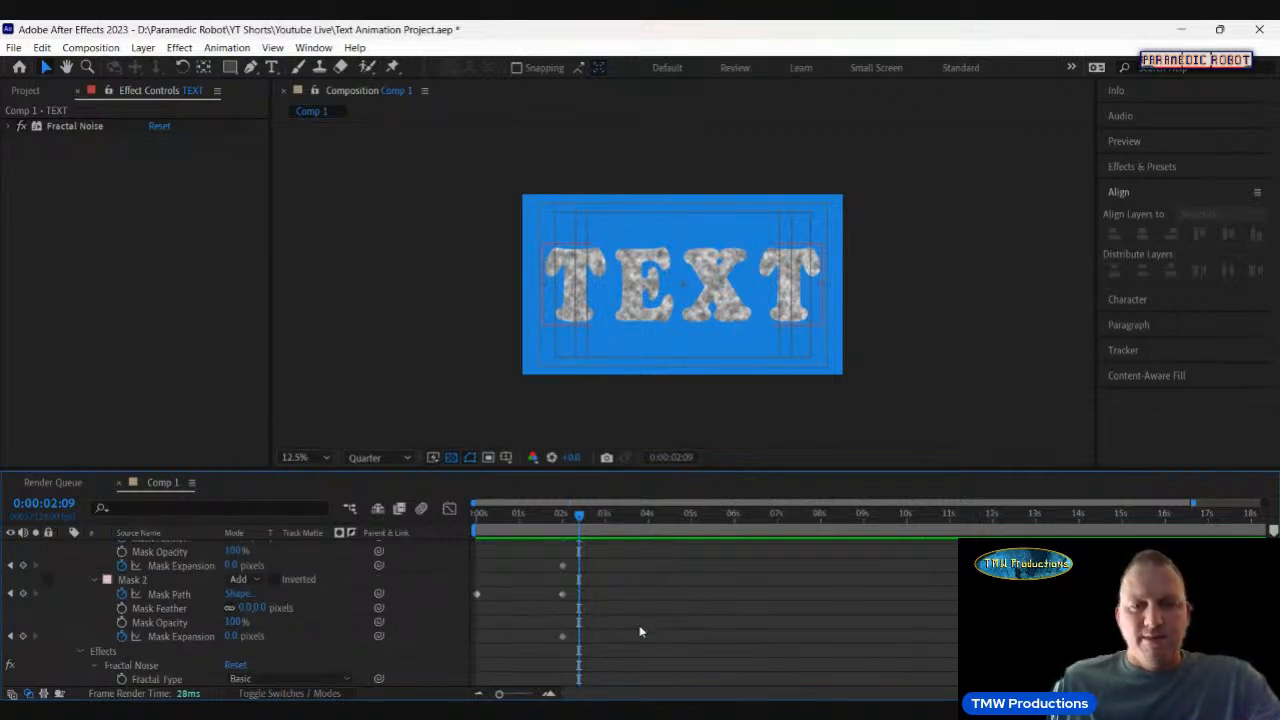
pyautogui.moveTo(545, 585); pyautogui.dragTo(521, 638)
pyautogui.scroll(3, 661, 644)
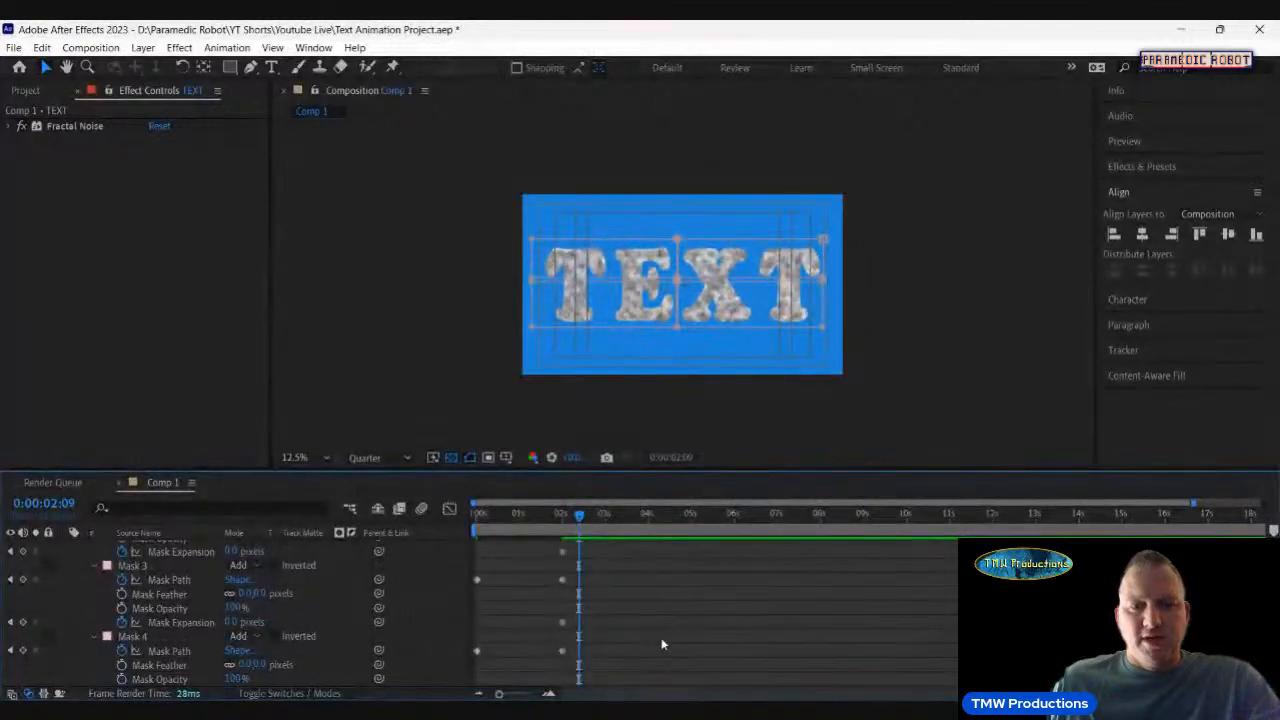
pyautogui.scroll(2, 576, 598)
pyautogui.moveTo(570, 635); pyautogui.dragTo(536, 667)
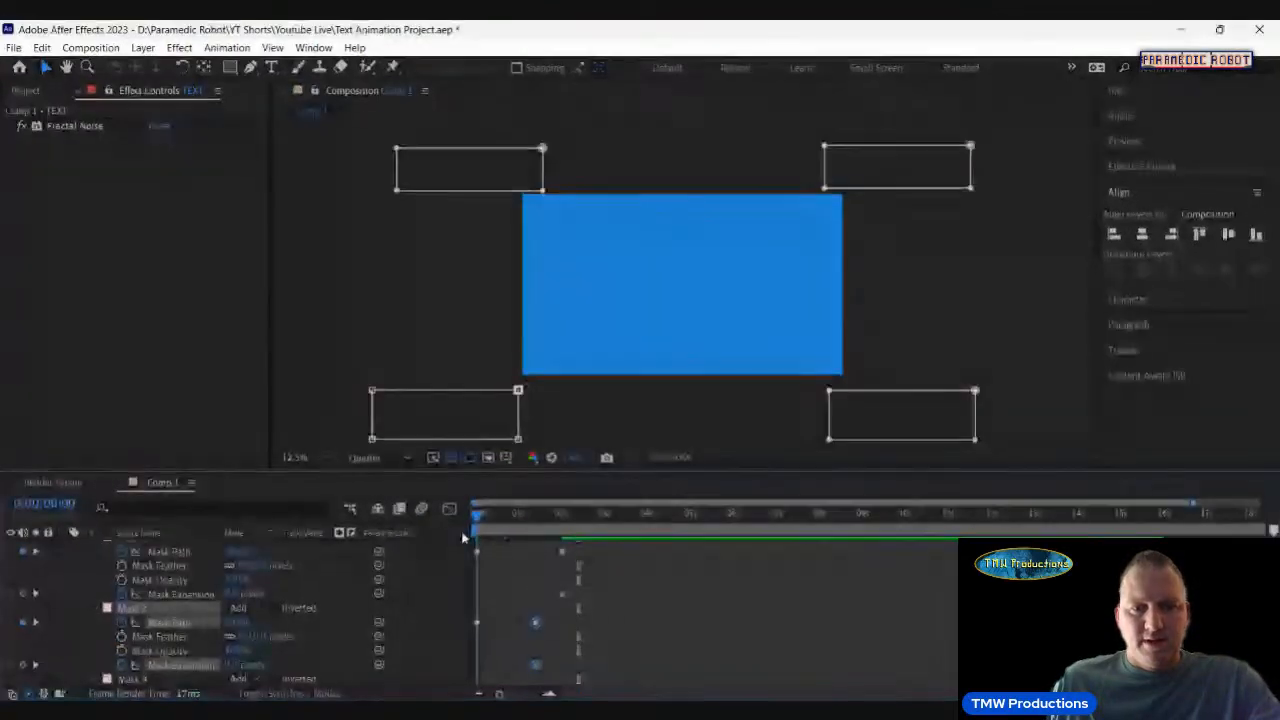
pyautogui.press('space')
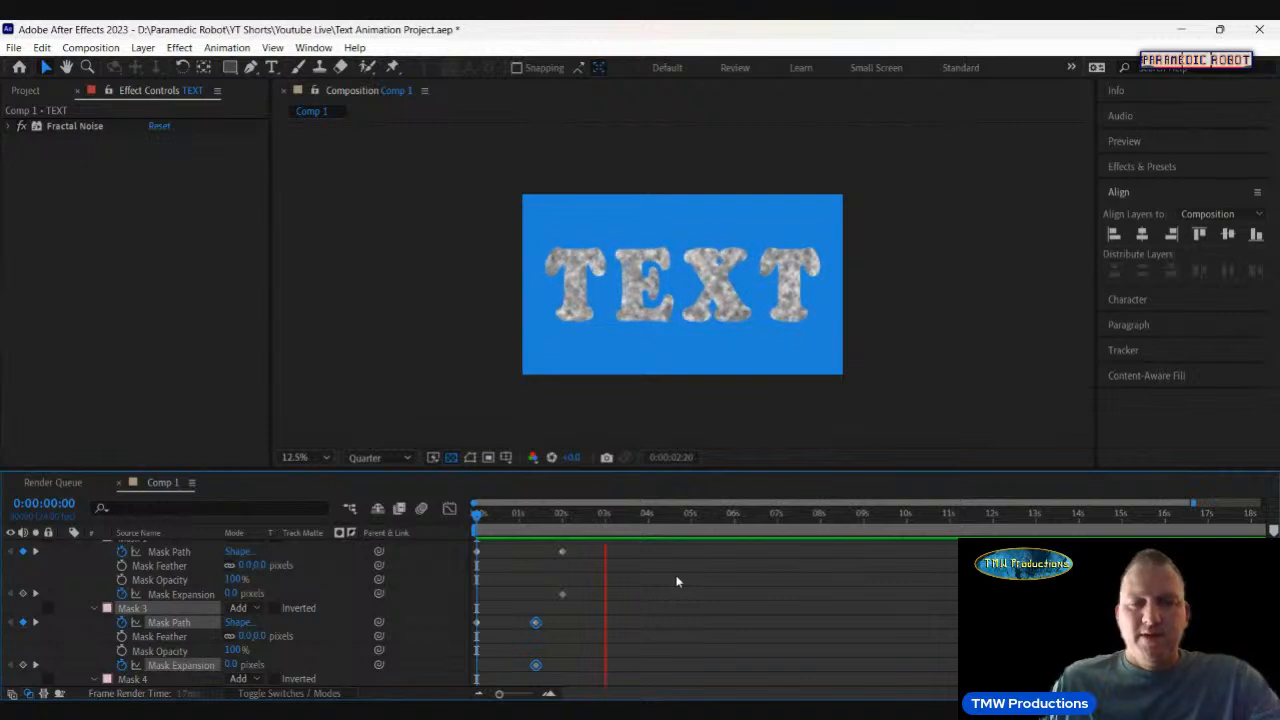
pyautogui.press('space')
# Collapse the TEXT layer and delete all three layers, TEXT, Royal Blue Solid 1 and the 16k Protest background, from Comp 1.
pyautogui.scroll(3, 583, 648)
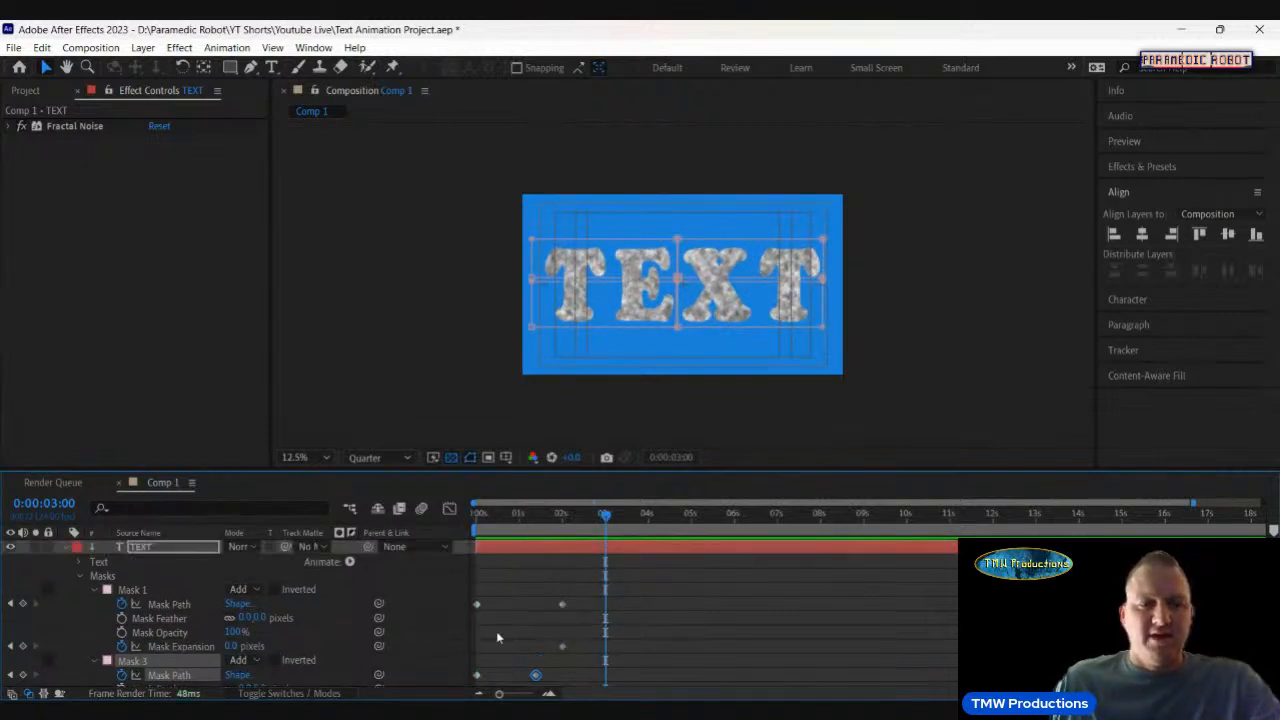
pyautogui.click(67, 549)
pyautogui.click(130, 614)
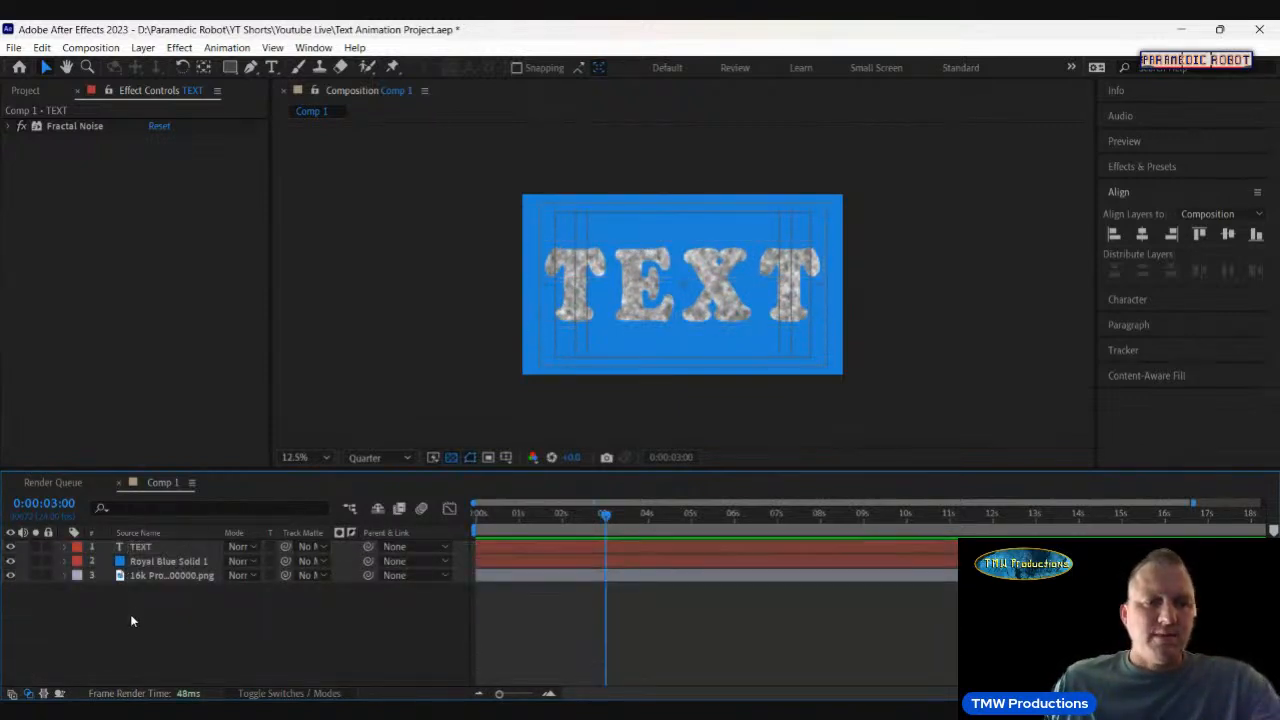
pyautogui.click(146, 575)
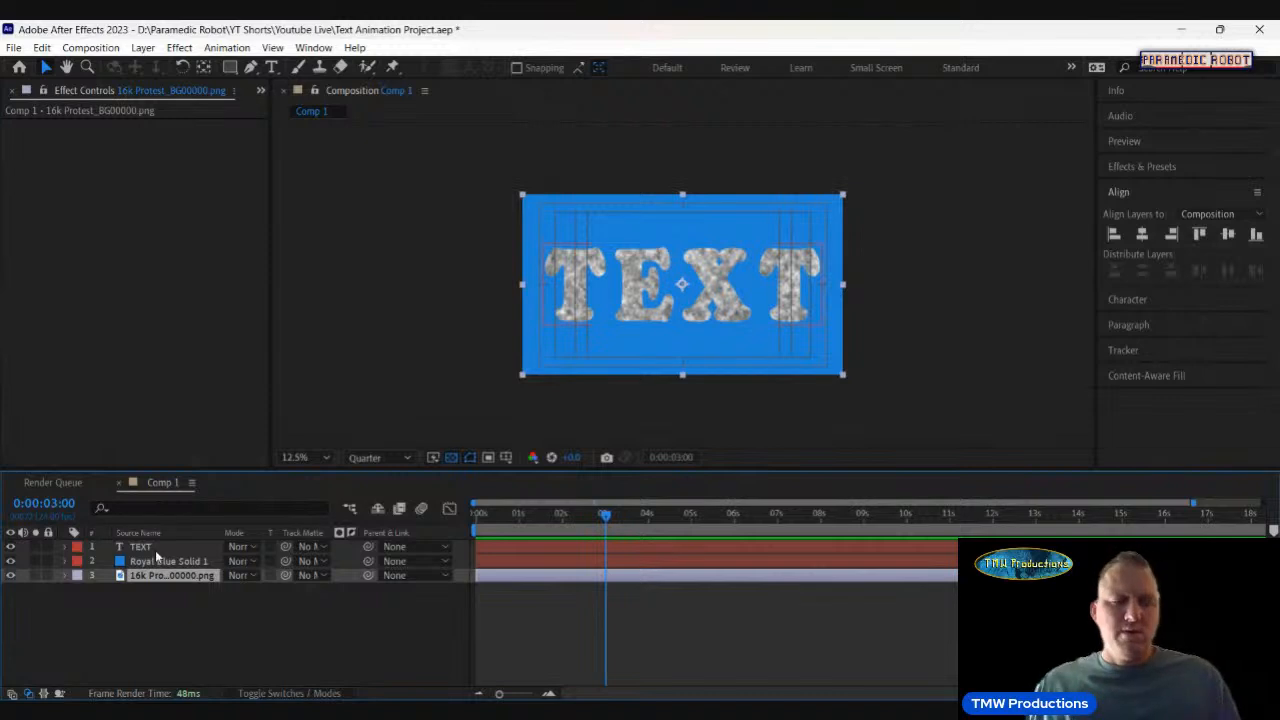
pyautogui.keyDown('shift'); pyautogui.click(155, 551); pyautogui.keyUp('shift')
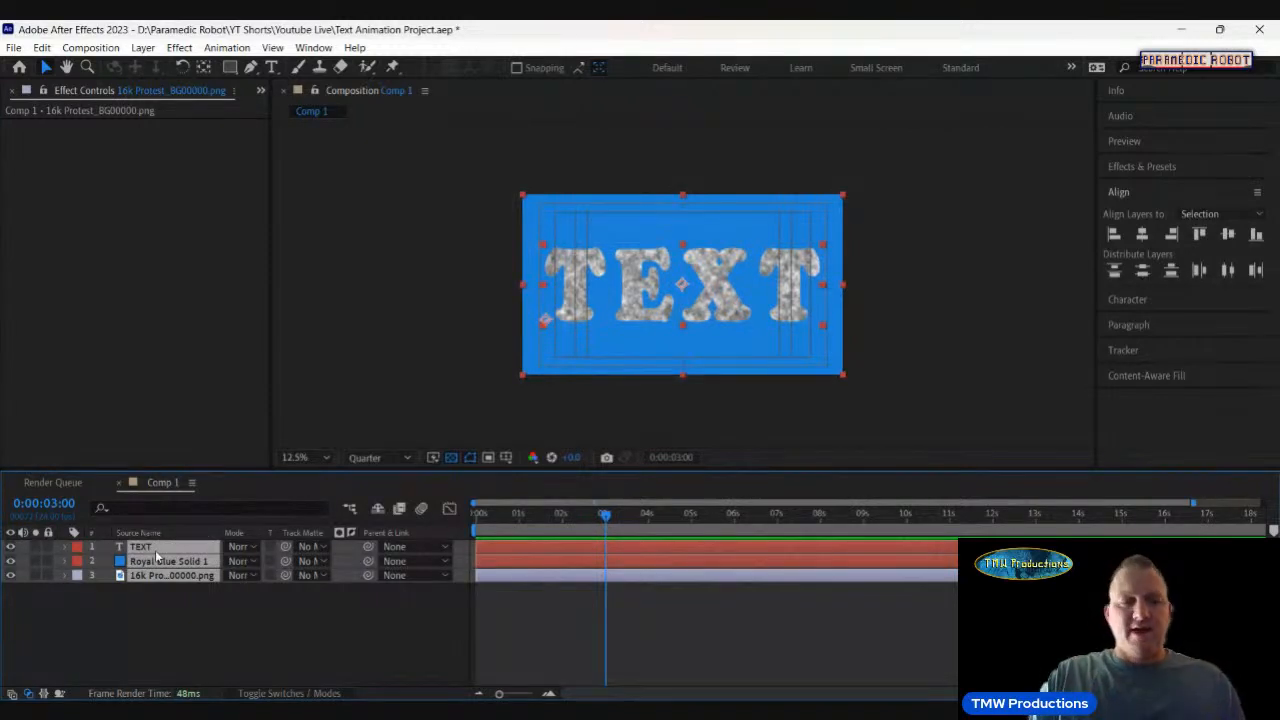
pyautogui.press('Delete')
pyautogui.click(98, 262)
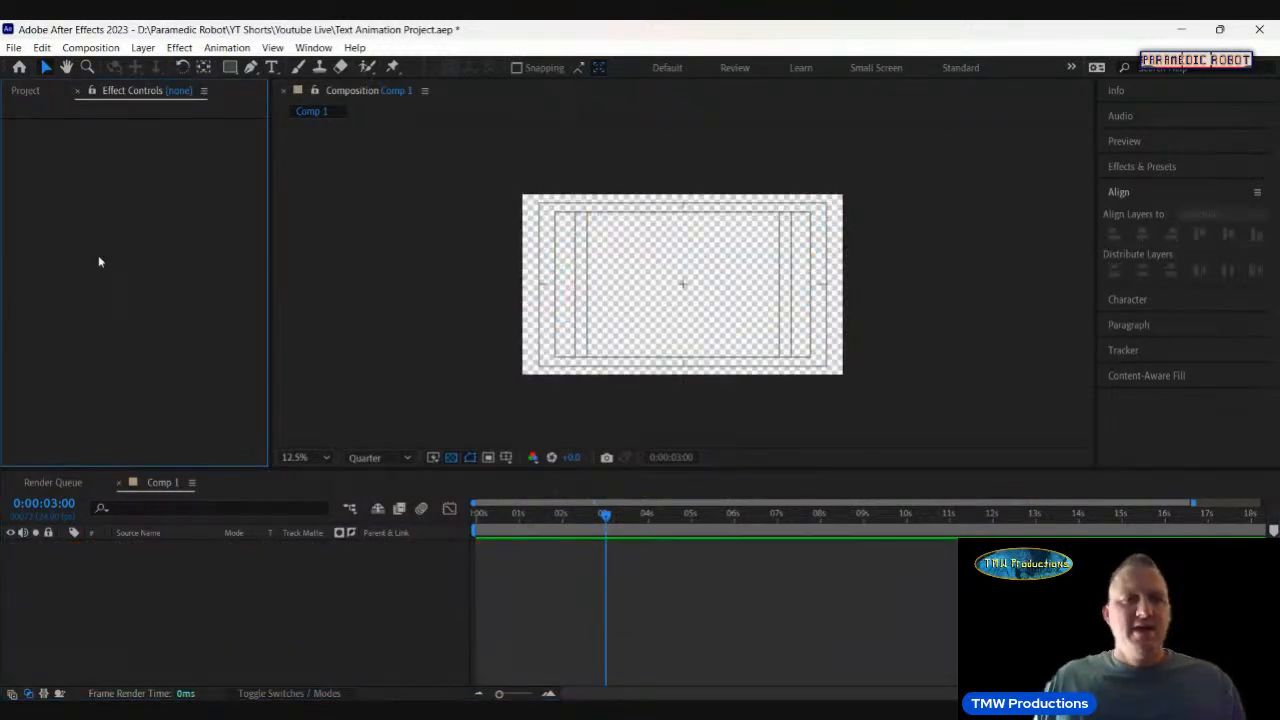
# Bring up the project's file list and start importing a file.
pyautogui.click(26, 91)
pyautogui.click(109, 347)
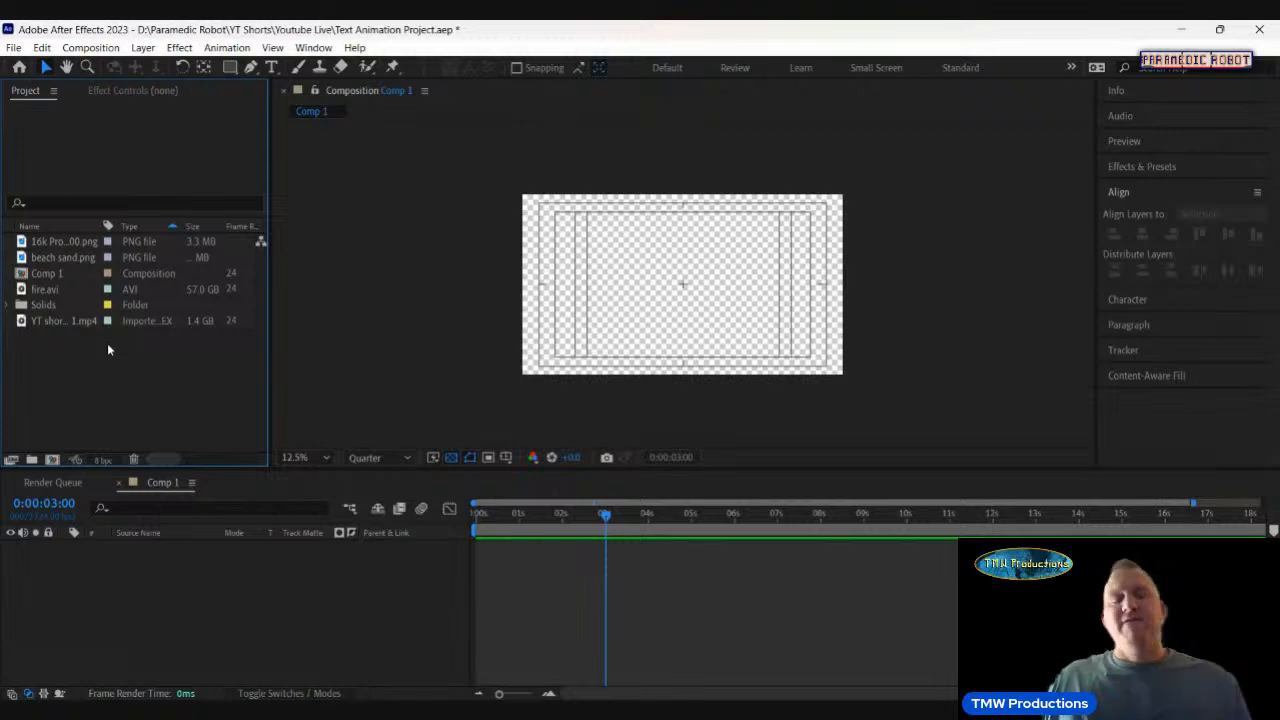
pyautogui.click(14, 48)
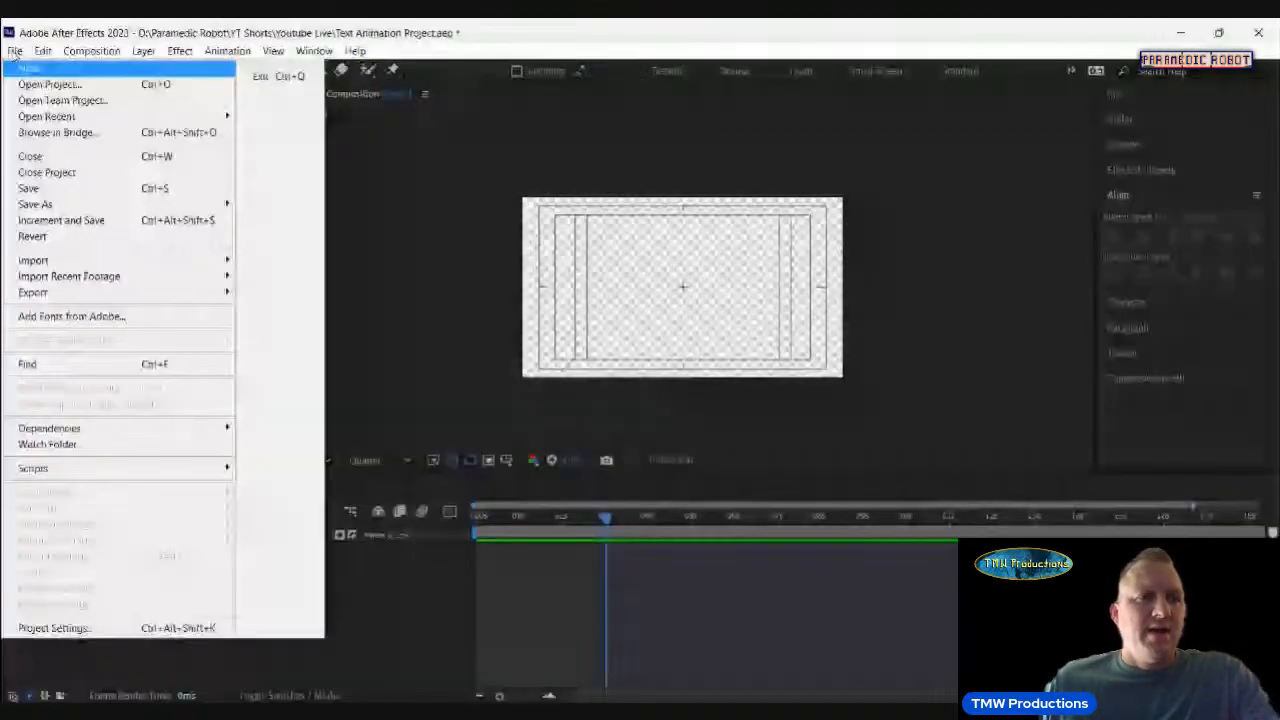
pyautogui.moveTo(54, 260)
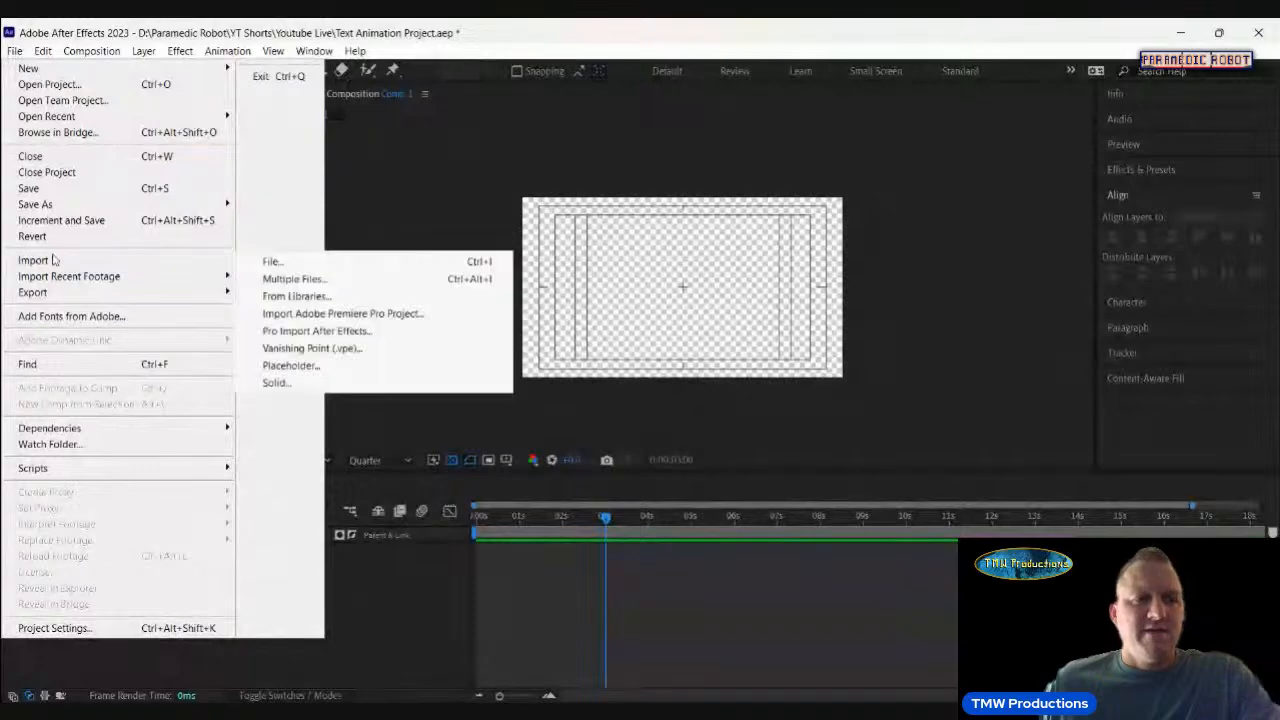
pyautogui.click(272, 261)
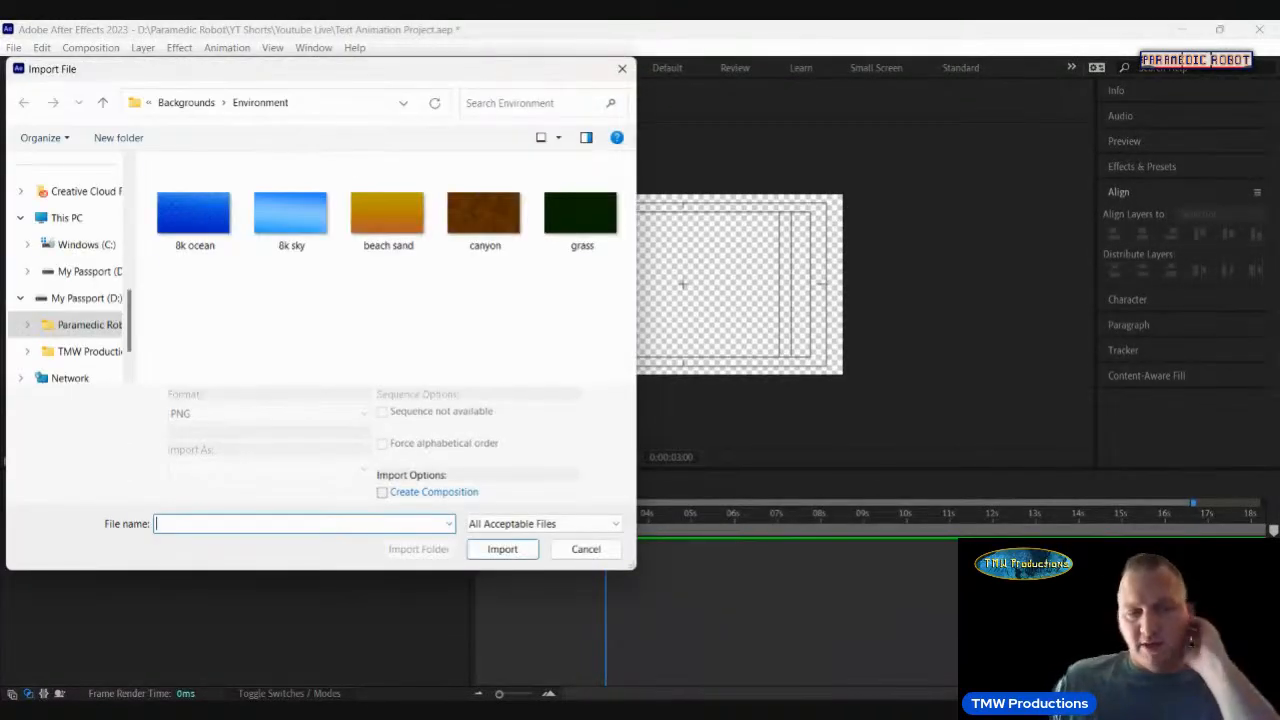
# Look through the Backgrounds folder and the Tech folder inside Assets for a suitable image.
pyautogui.click(102, 102)
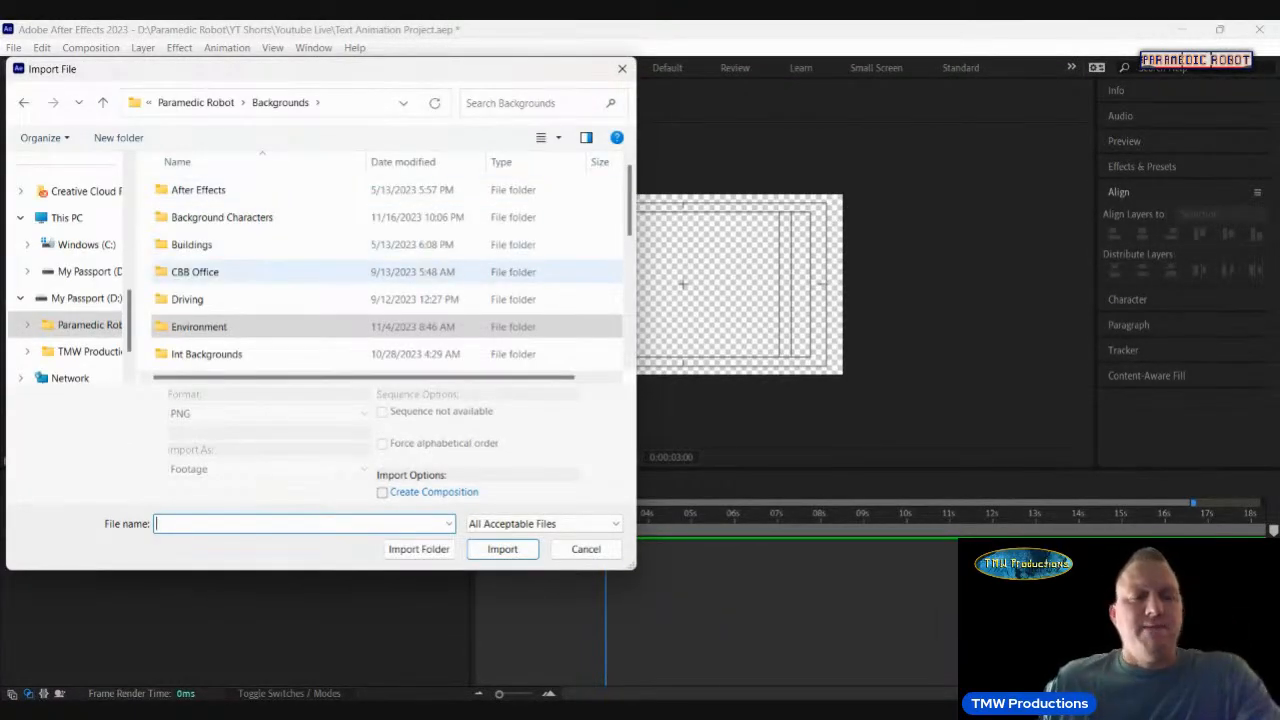
pyautogui.scroll(-1, 223, 255)
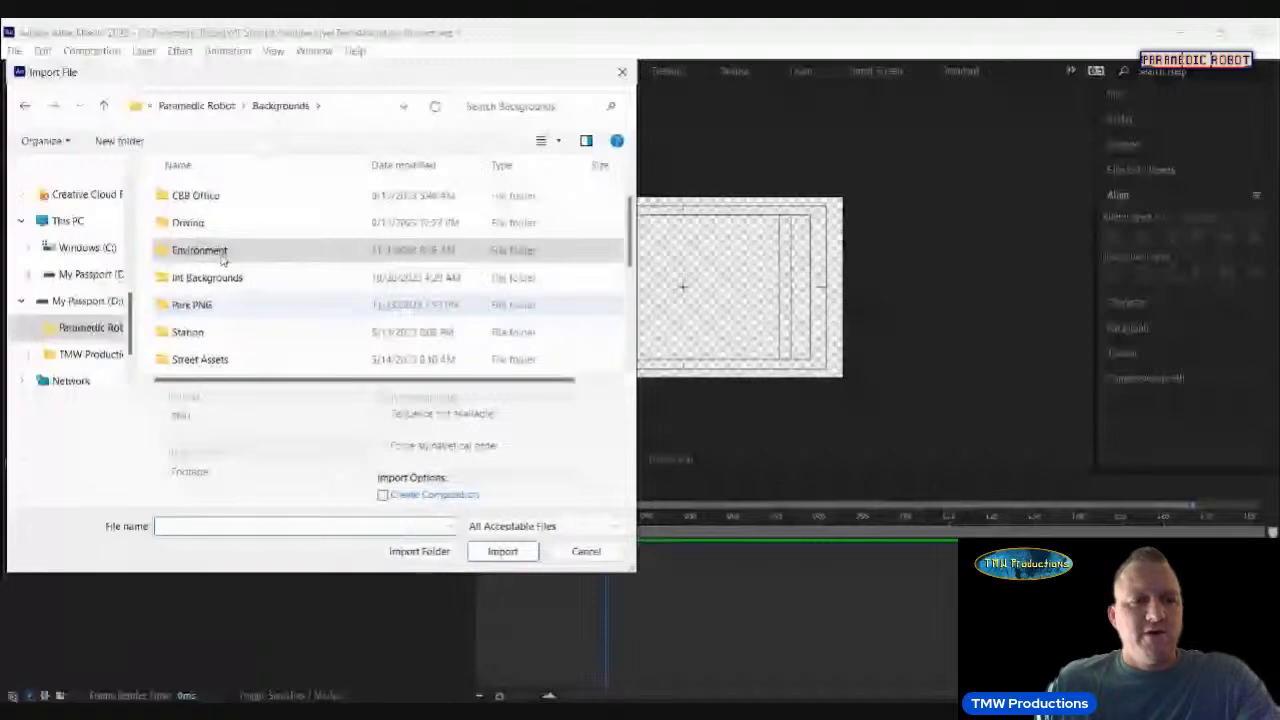
pyautogui.scroll(1, 244, 315)
pyautogui.scroll(-2, 247, 317)
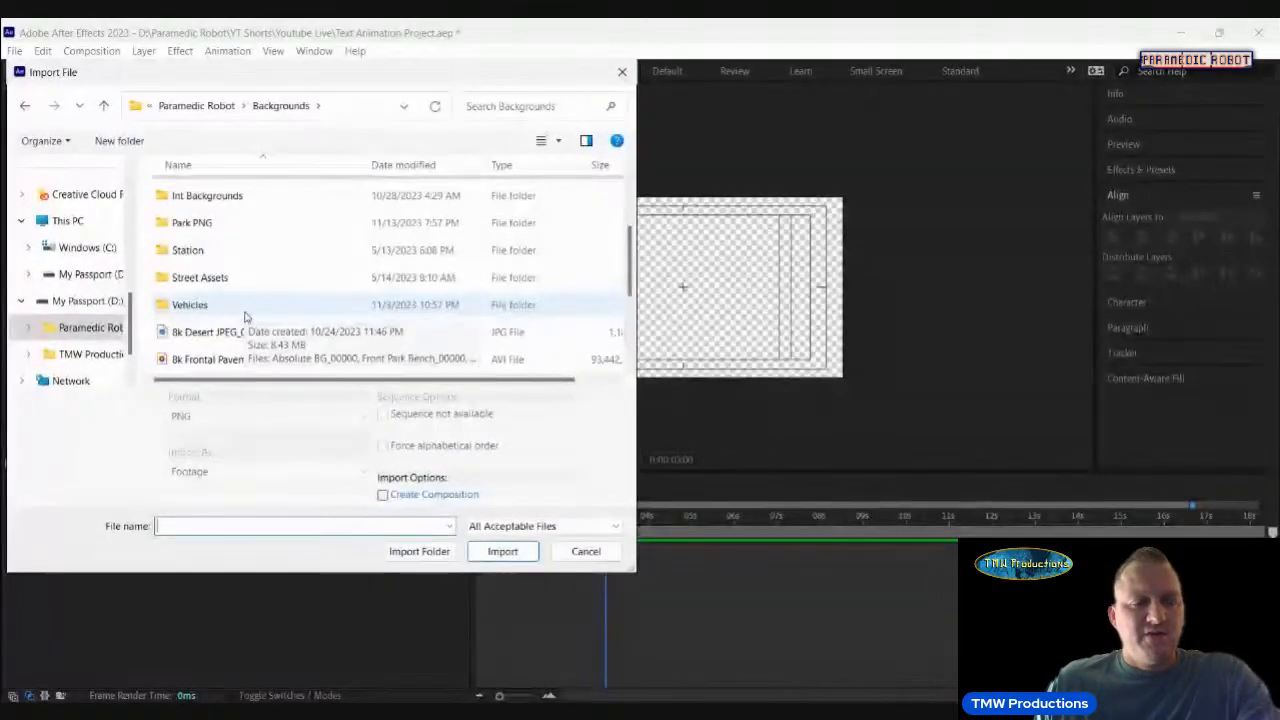
pyautogui.scroll(2, 247, 314)
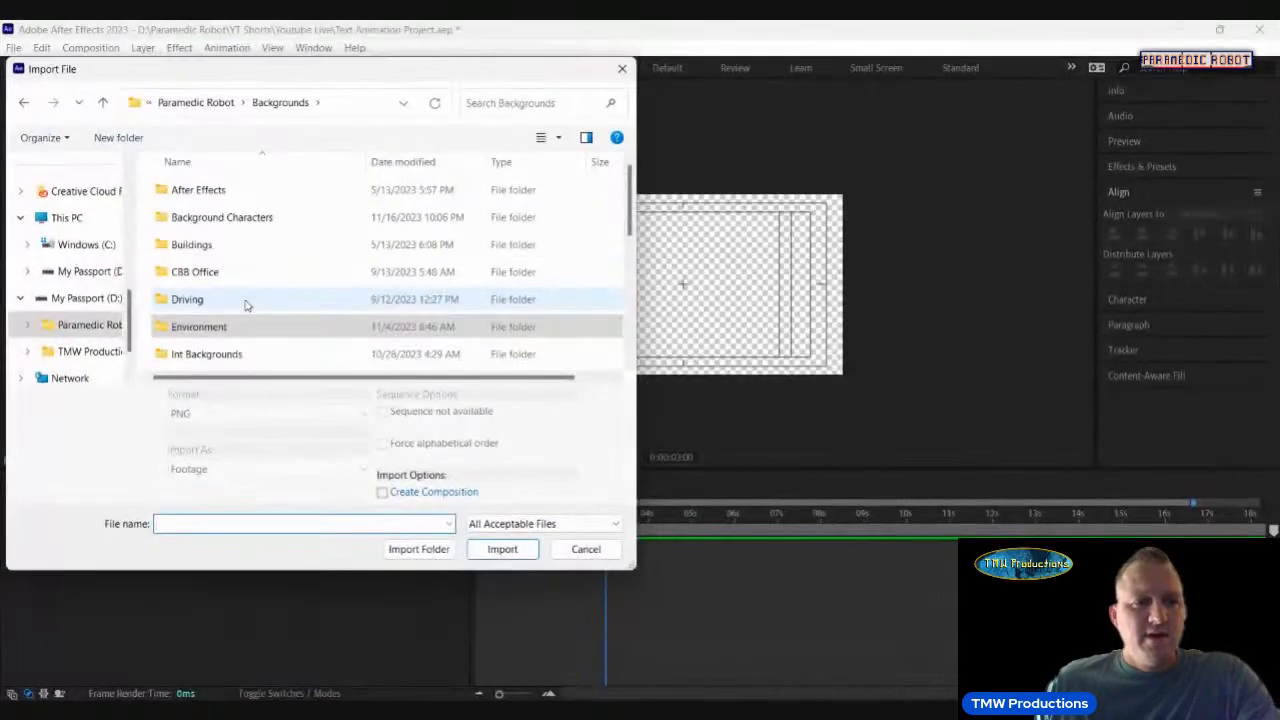
pyautogui.click(224, 248)
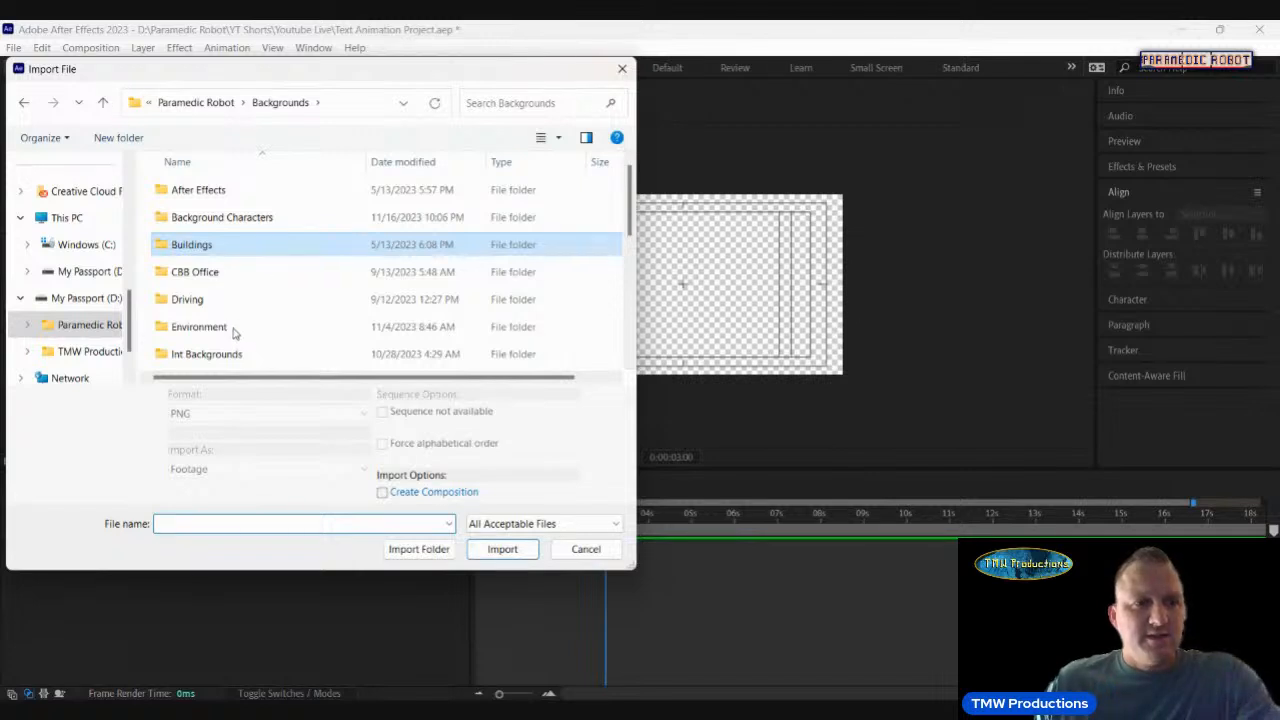
pyautogui.click(106, 106)
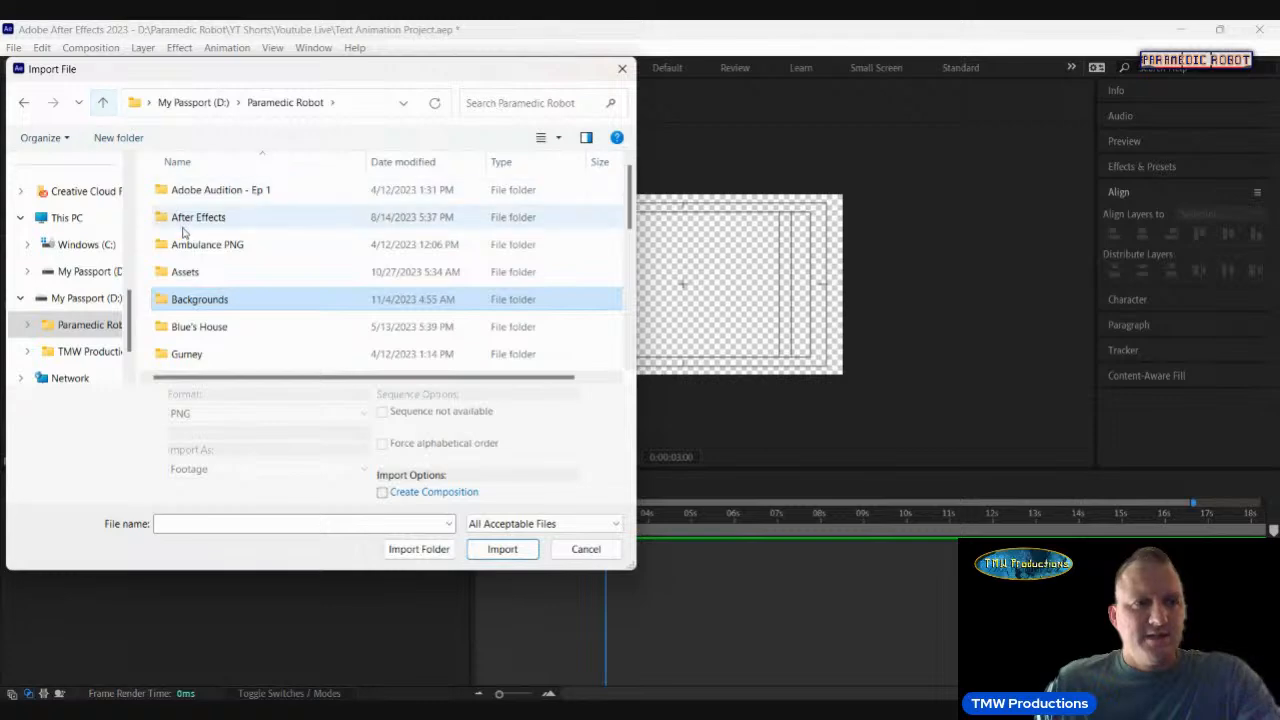
pyautogui.doubleClick(189, 274)
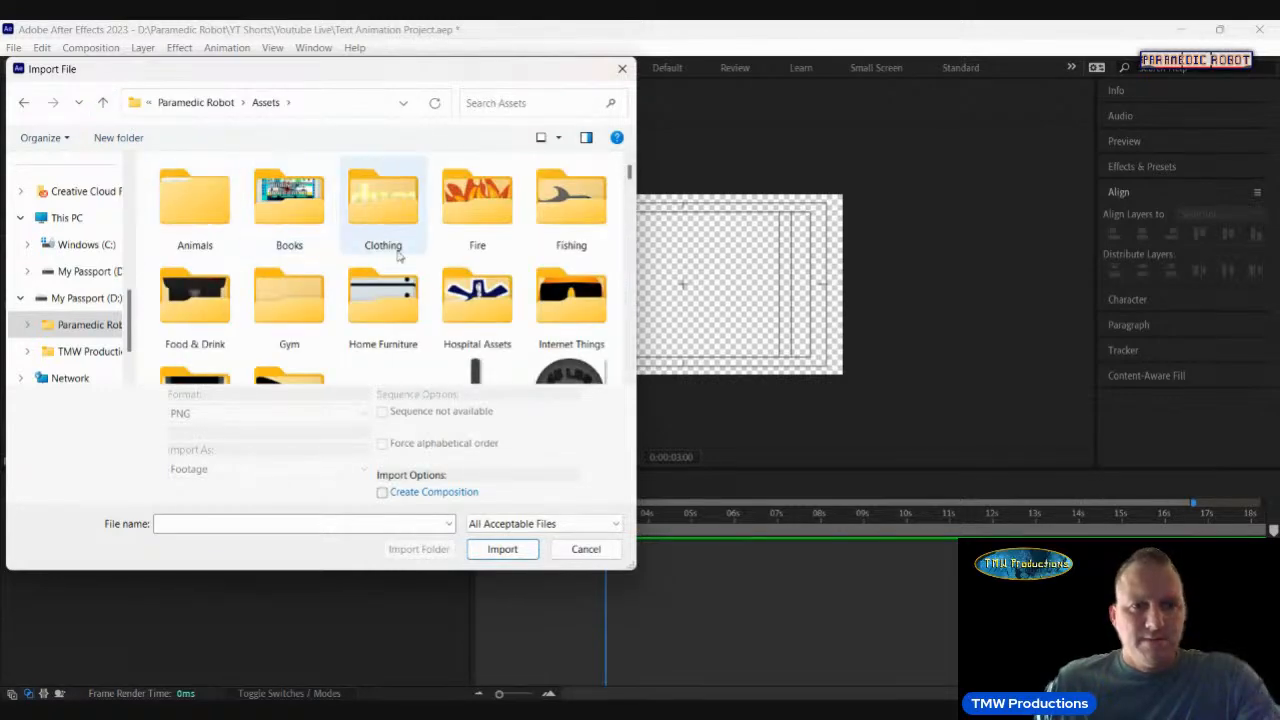
pyautogui.scroll(-1, 480, 300)
pyautogui.doubleClick(307, 305)
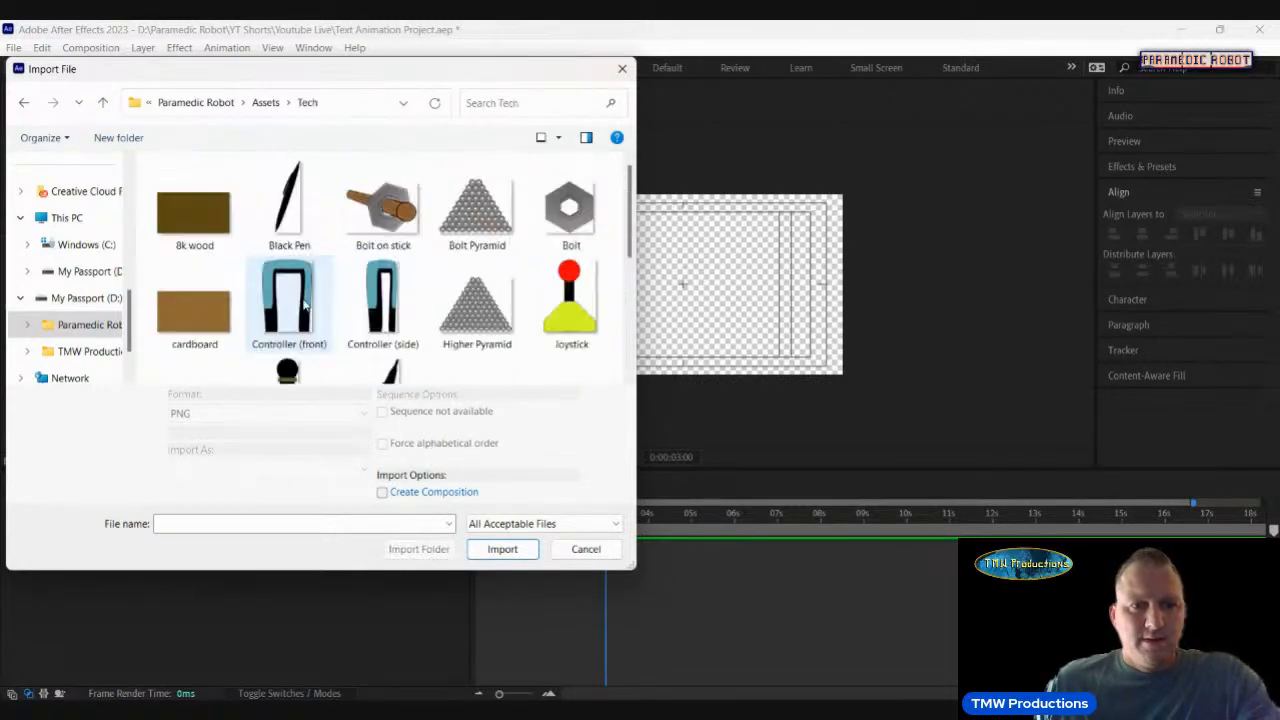
pyautogui.scroll(-5, 337, 286)
pyautogui.scroll(5, 340, 289)
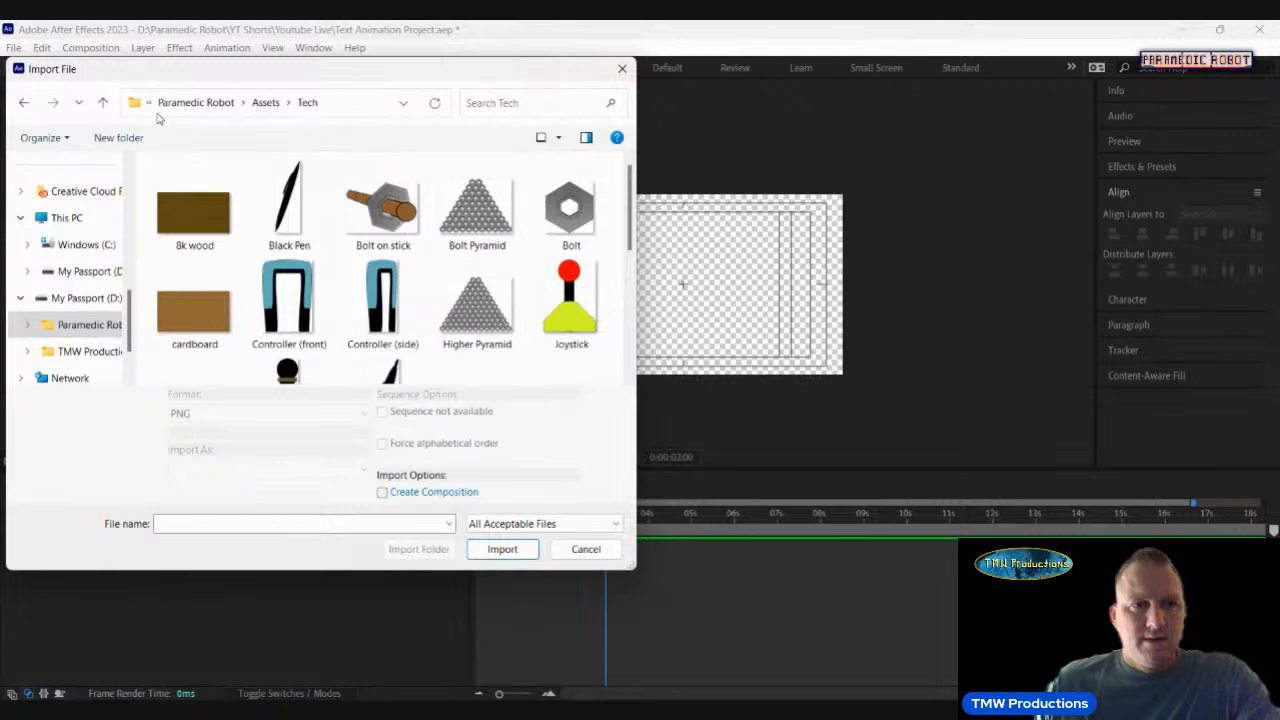
# Import Blank Browser_00000 from the Internet Things folder in Assets and place it in Comp 1.
pyautogui.click(102, 102)
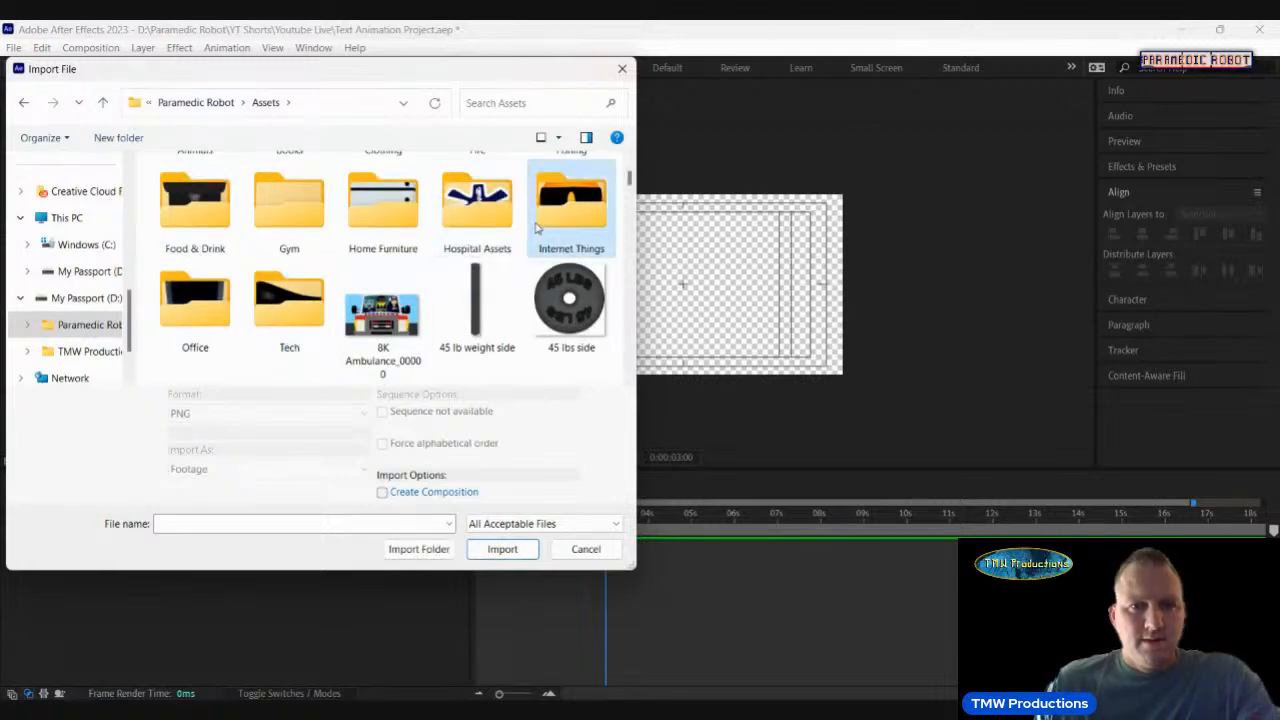
pyautogui.doubleClick(565, 205)
pyautogui.click(549, 232)
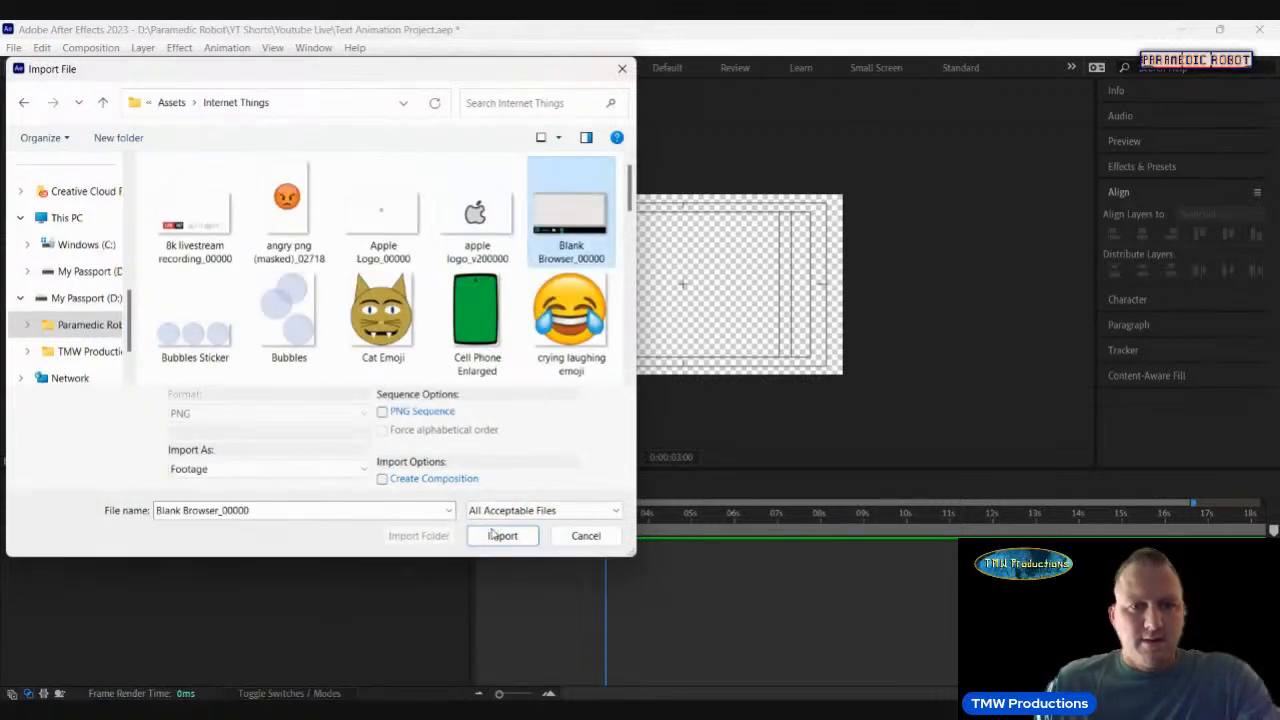
pyautogui.click(502, 549)
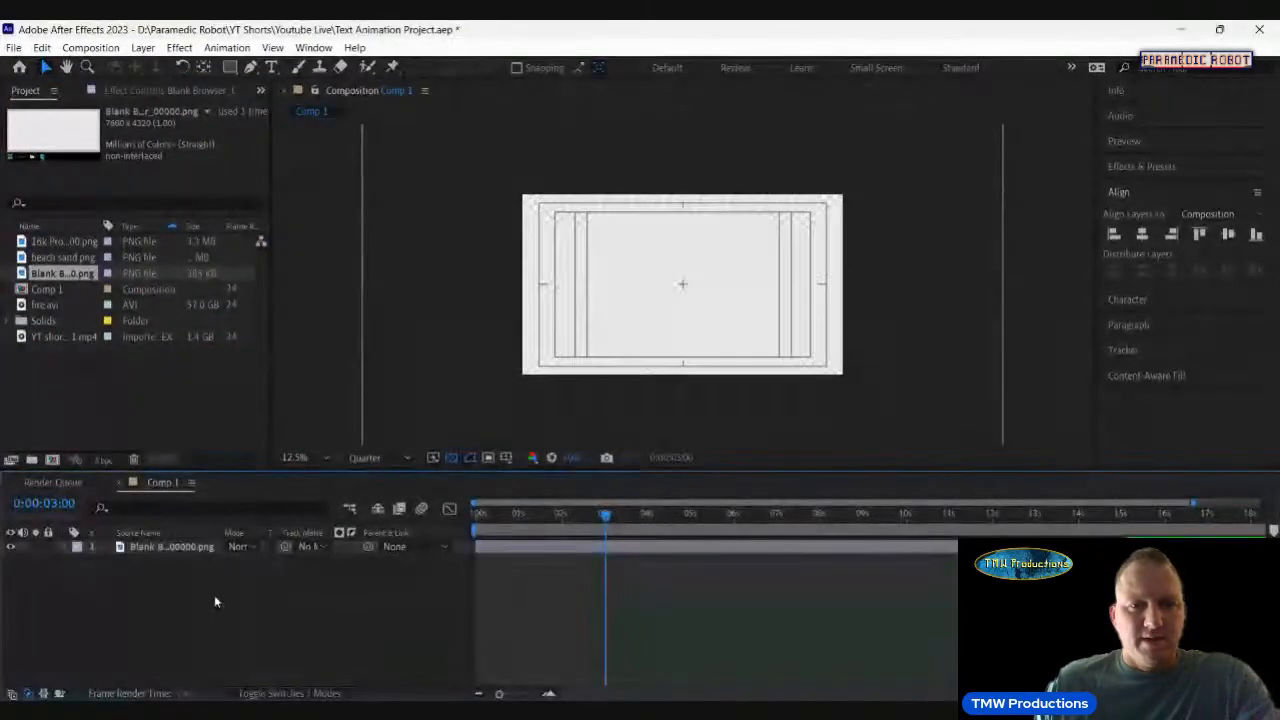
# Set the scale of the Blank Browser layer to 50%.
pyautogui.click(66, 547)
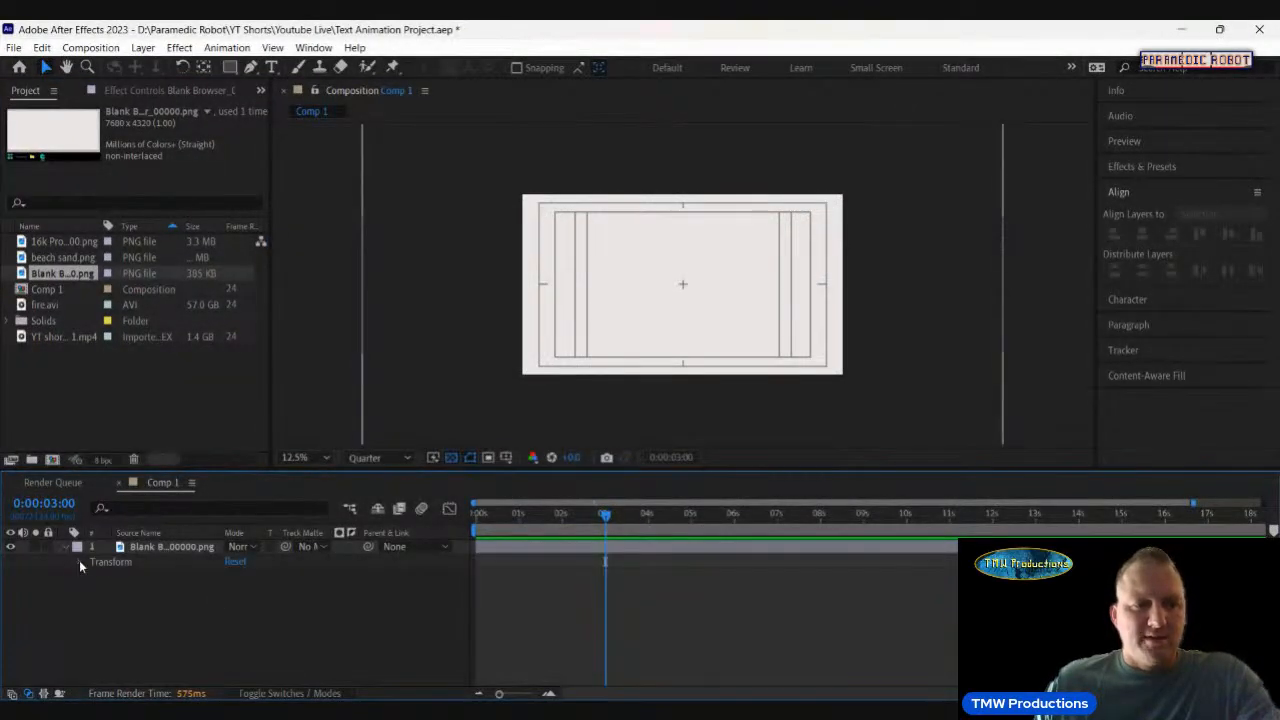
pyautogui.click(80, 561)
pyautogui.click(251, 604)
pyautogui.write('50')
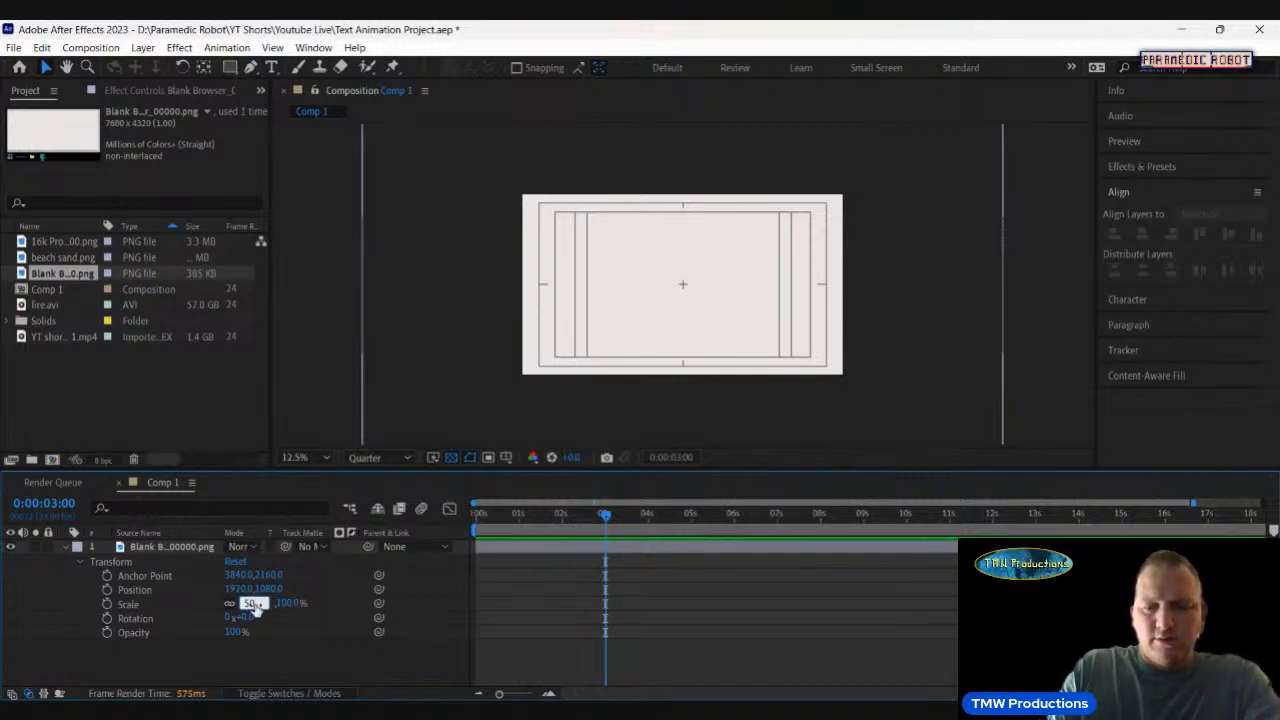
pyautogui.press('Return')
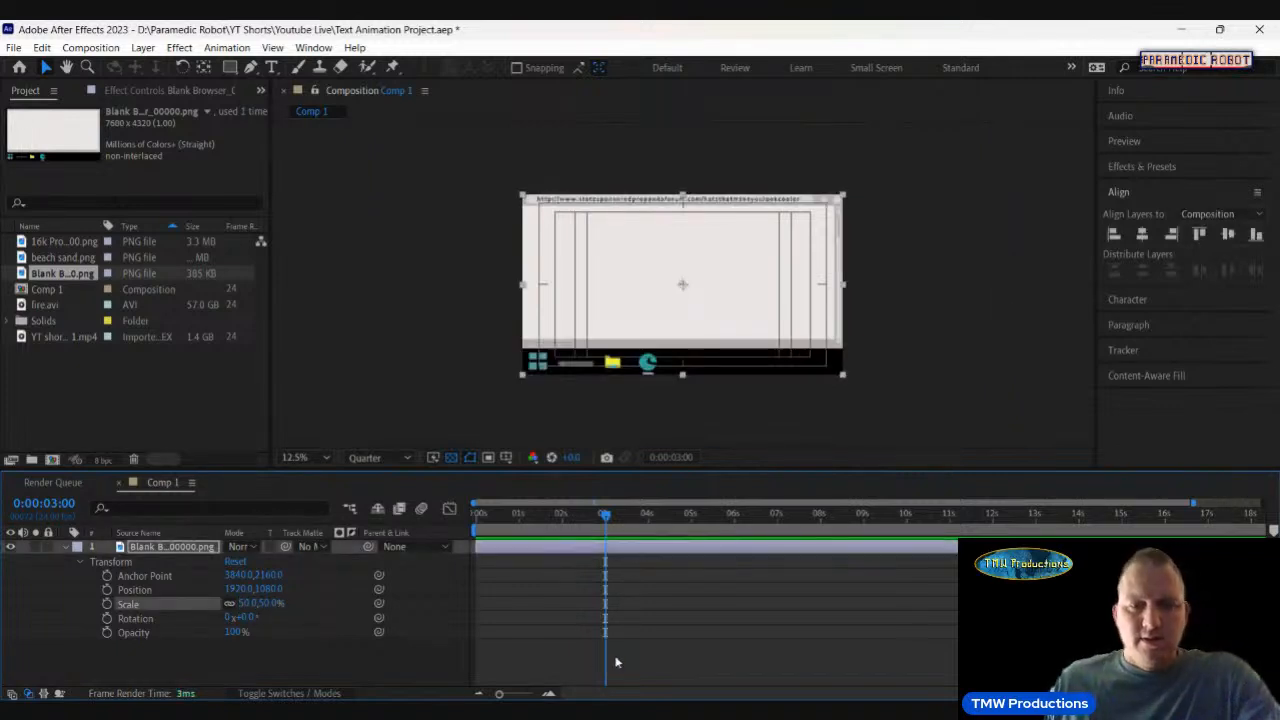
# Examine the address bar along the top of the browser image at 25% magnification.
pyautogui.click(611, 627)
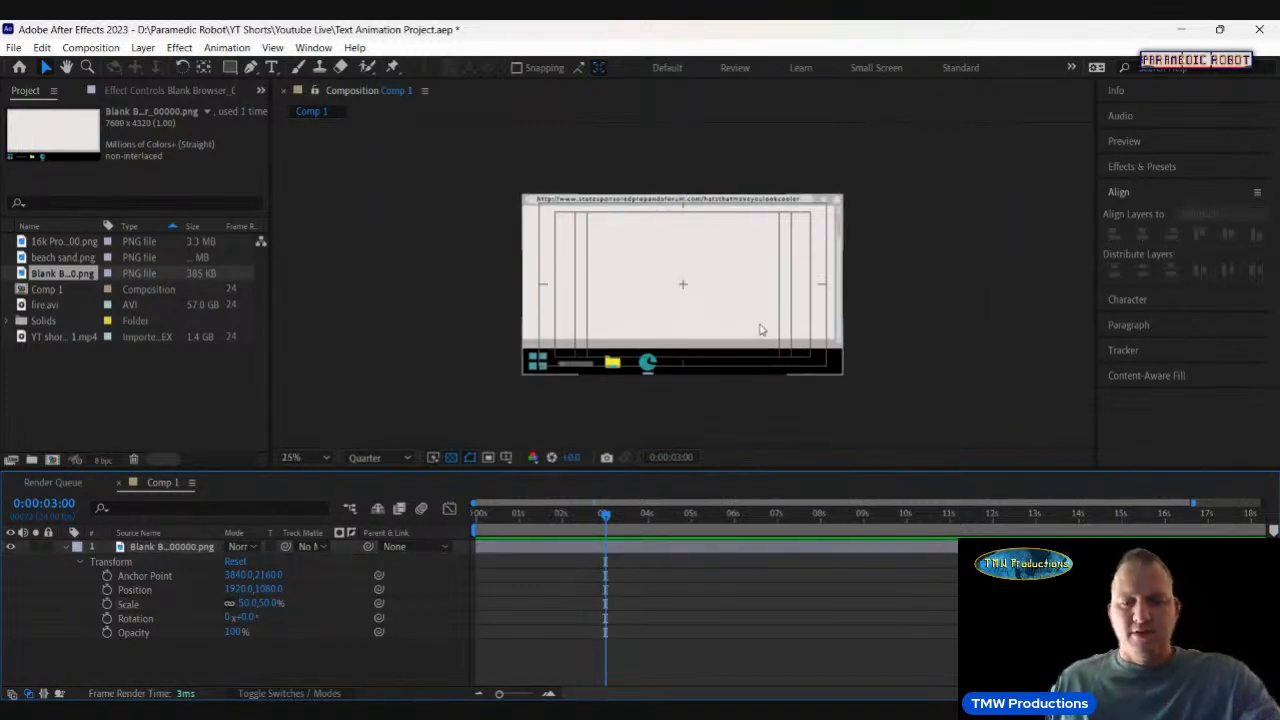
pyautogui.press('.')
pyautogui.press('h')
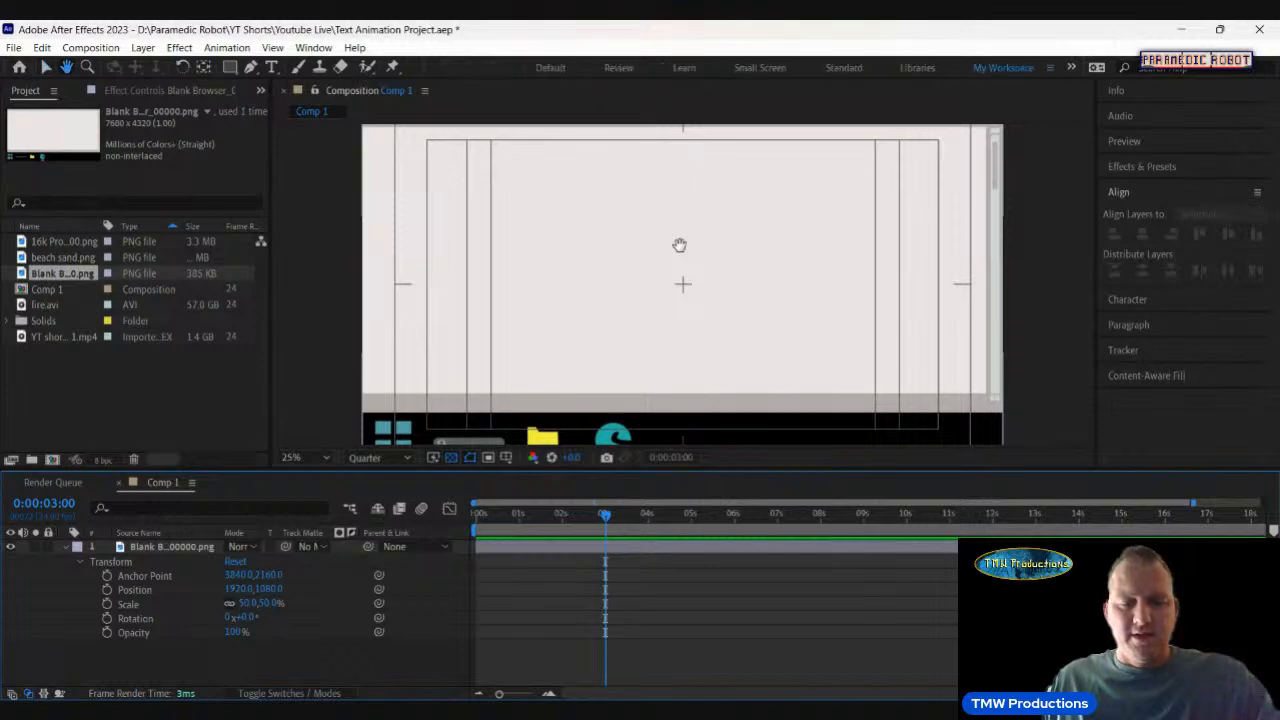
pyautogui.moveTo(679, 245); pyautogui.dragTo(666, 314)
pyautogui.press('v')
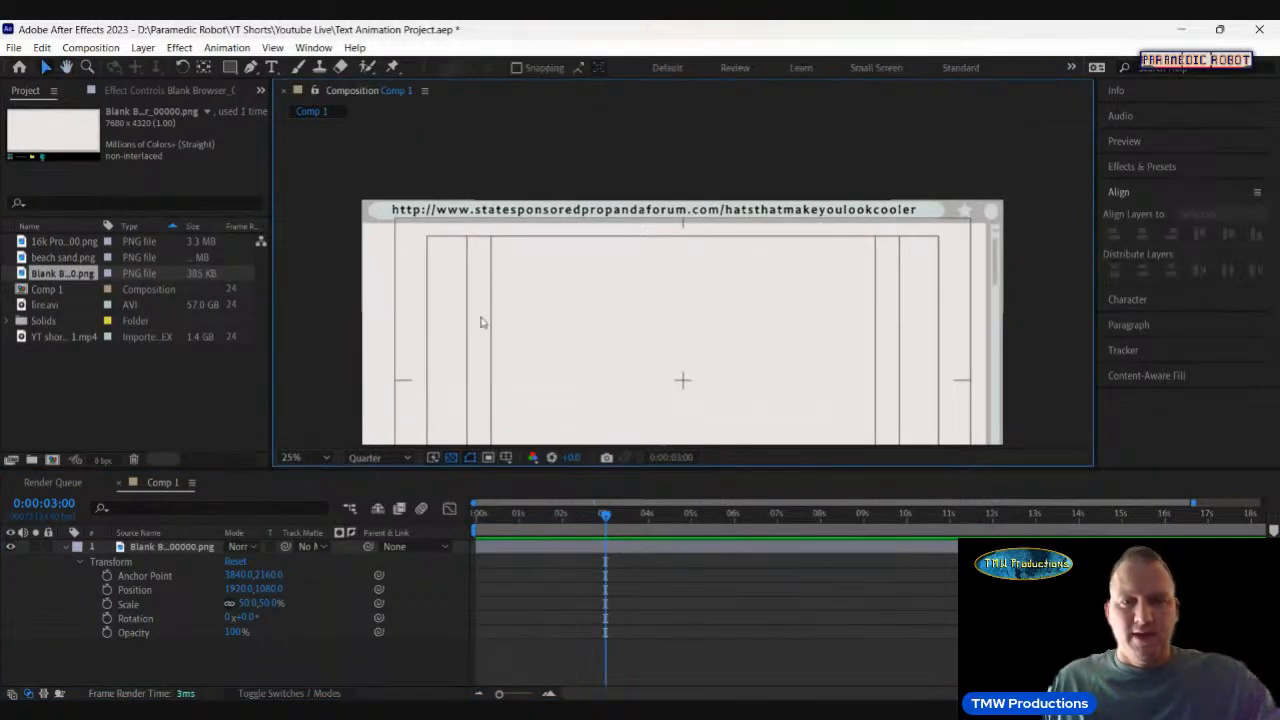
# Import Internet Explorer template_00000 from the Internet Things folder and place it above the Blank Browser layer in Comp 1.
pyautogui.click(173, 547)
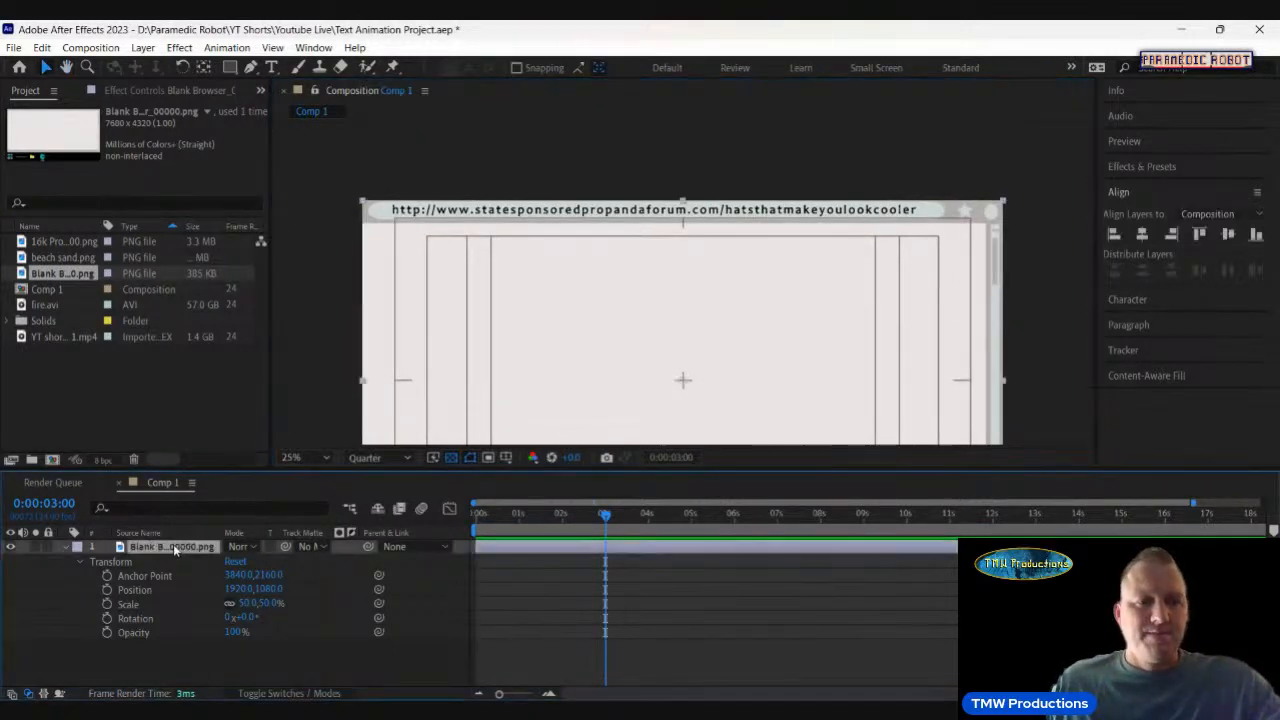
pyautogui.click(84, 345)
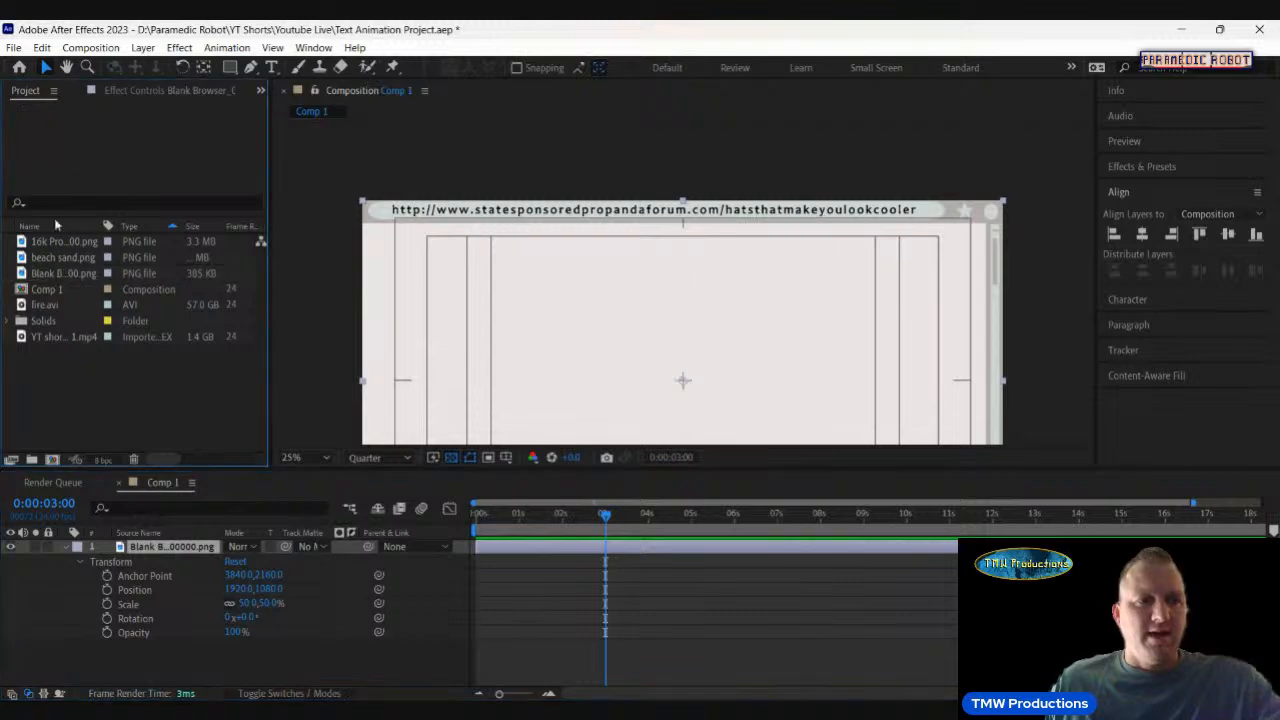
pyautogui.click(15, 49)
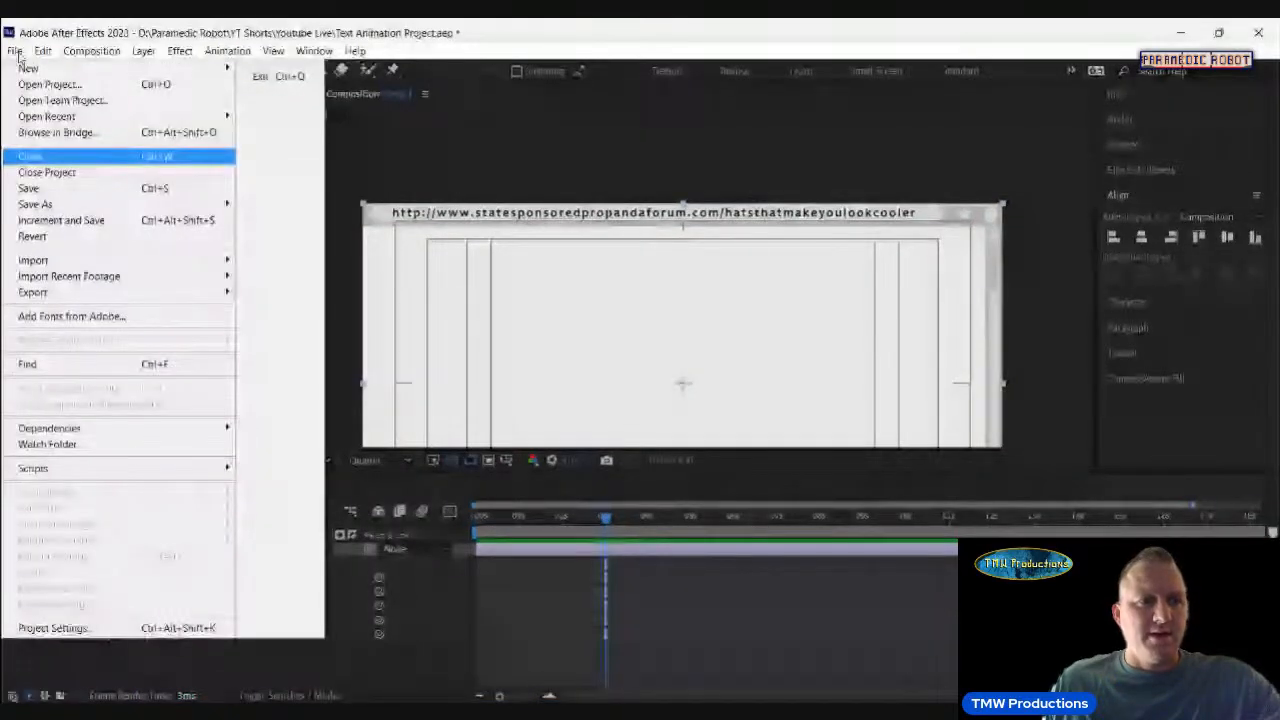
pyautogui.moveTo(40, 260)
pyautogui.click(274, 257)
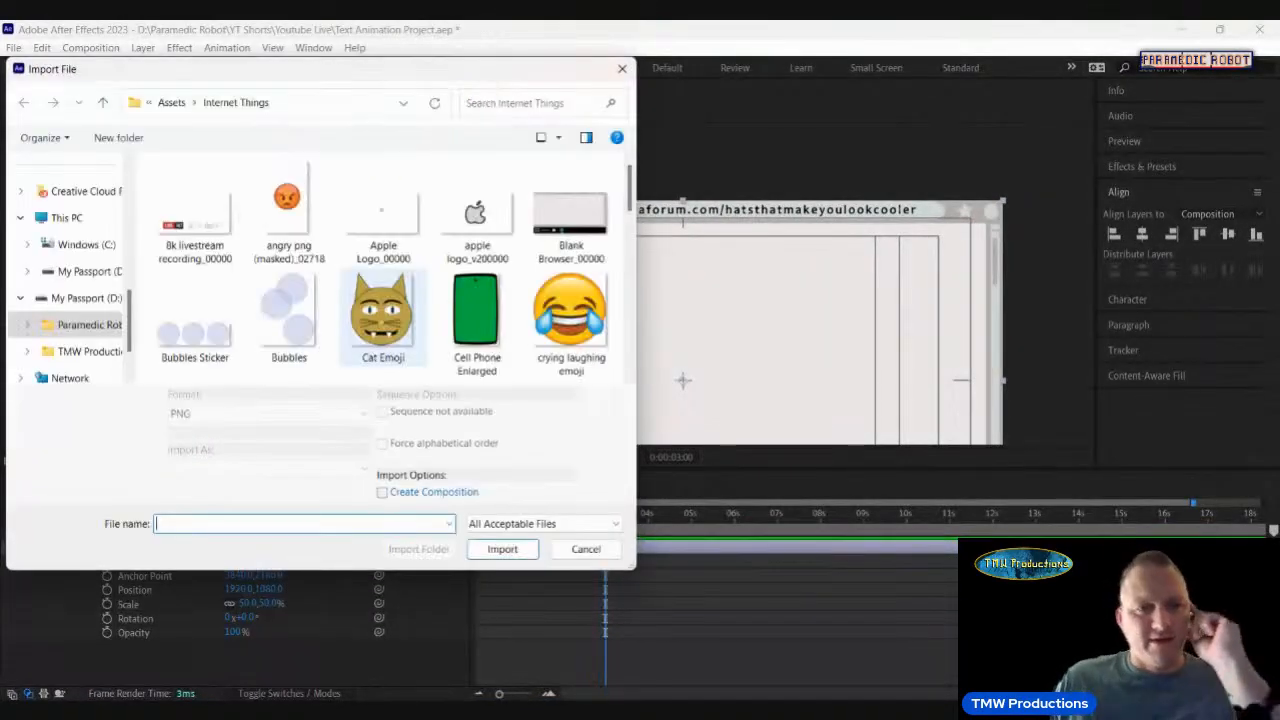
pyautogui.scroll(-6, 477, 215)
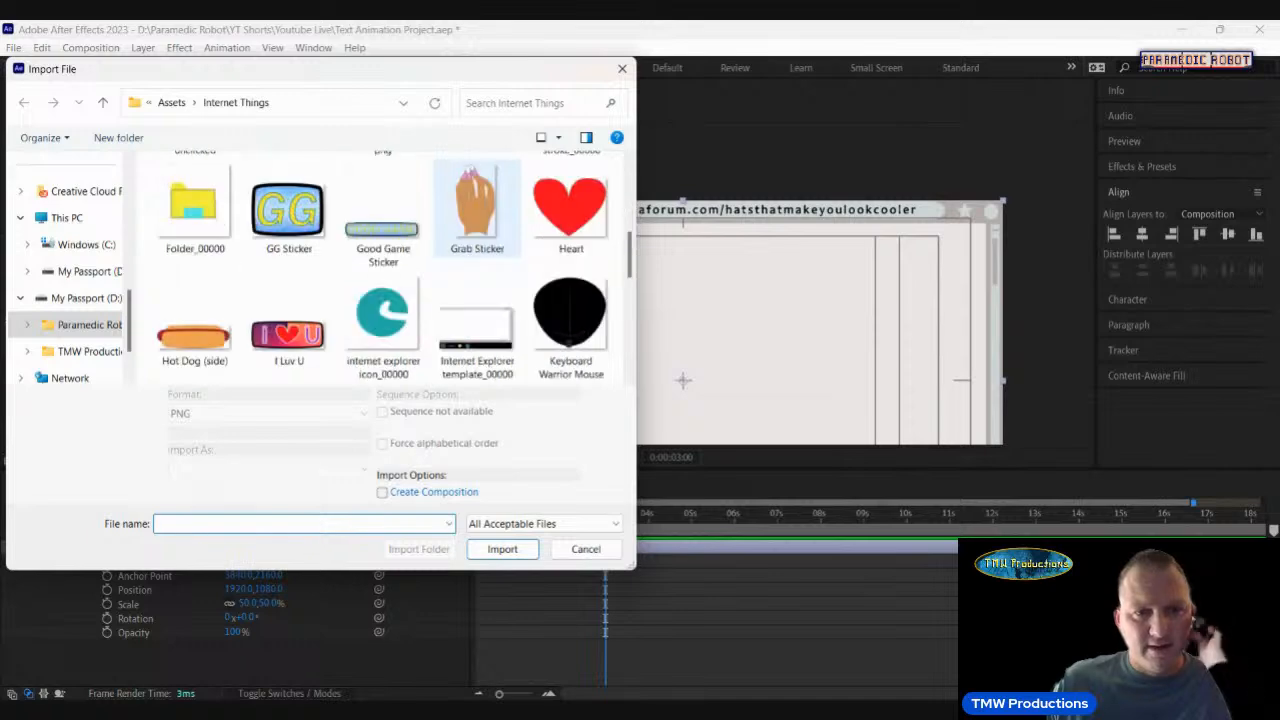
pyautogui.scroll(-1, 477, 215)
pyautogui.scroll(3, 477, 215)
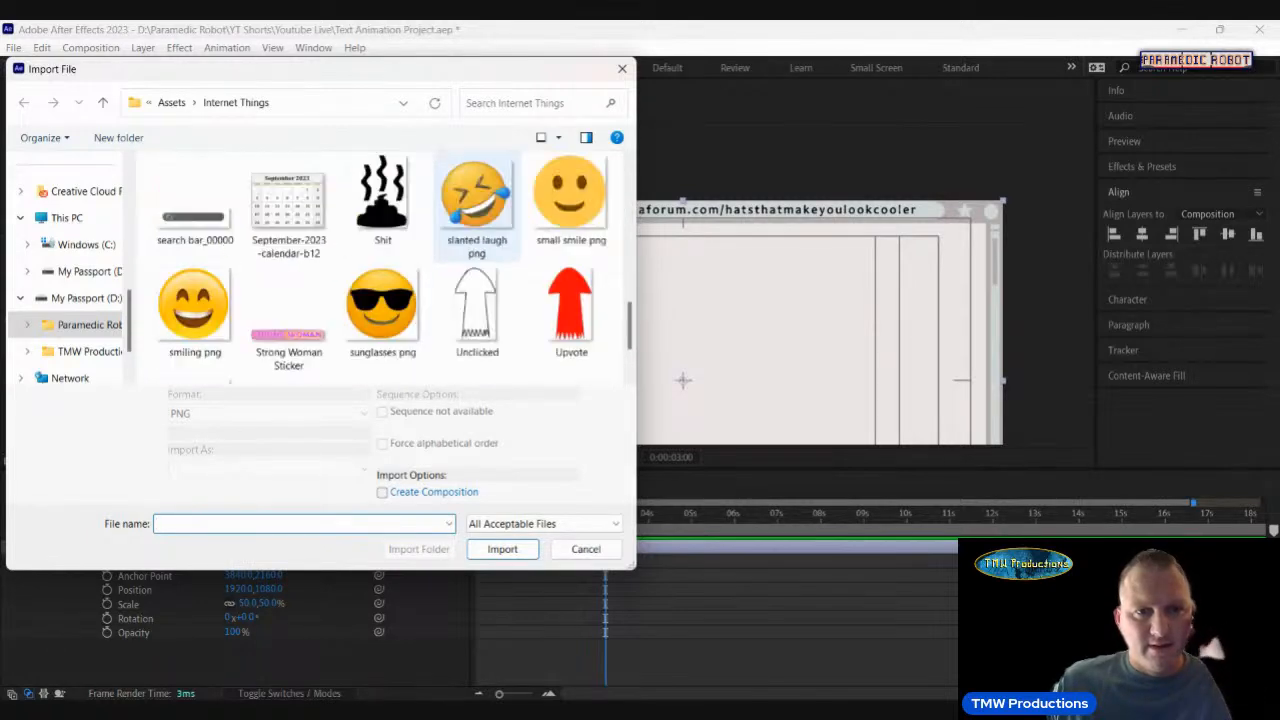
pyautogui.scroll(-1, 477, 215)
pyautogui.scroll(2, 477, 215)
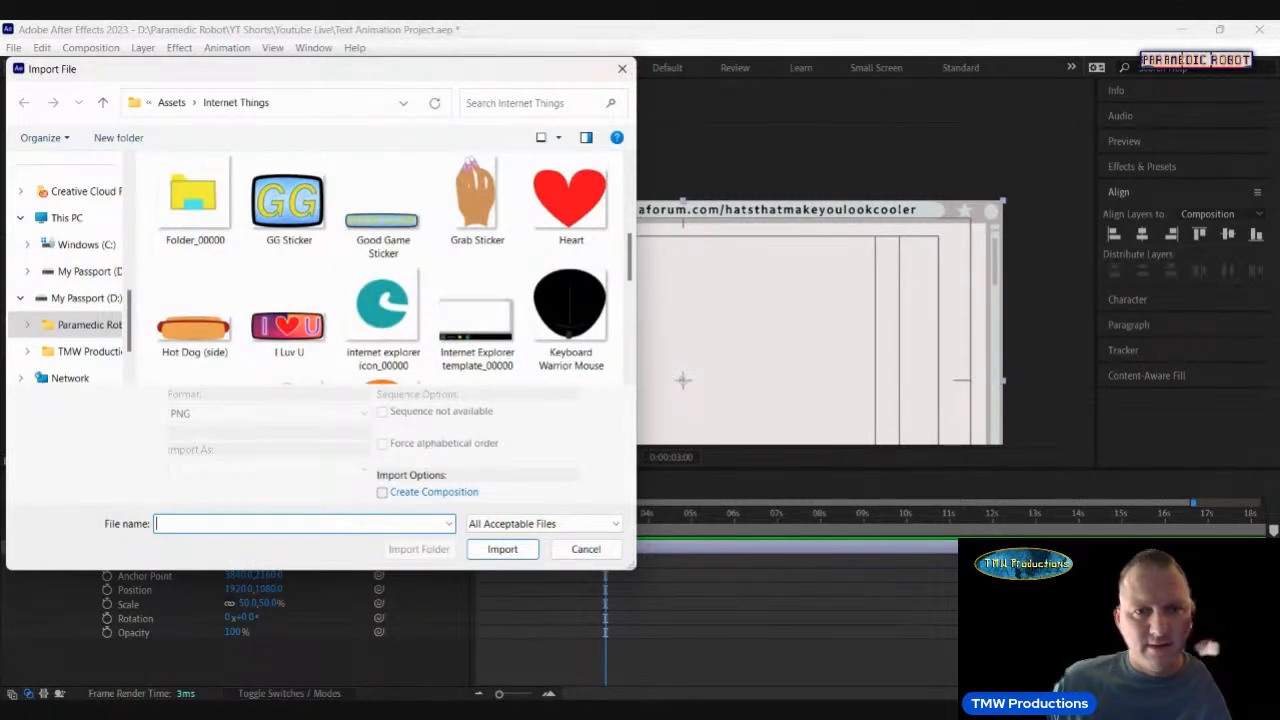
pyautogui.scroll(3, 477, 215)
pyautogui.scroll(-4, 477, 215)
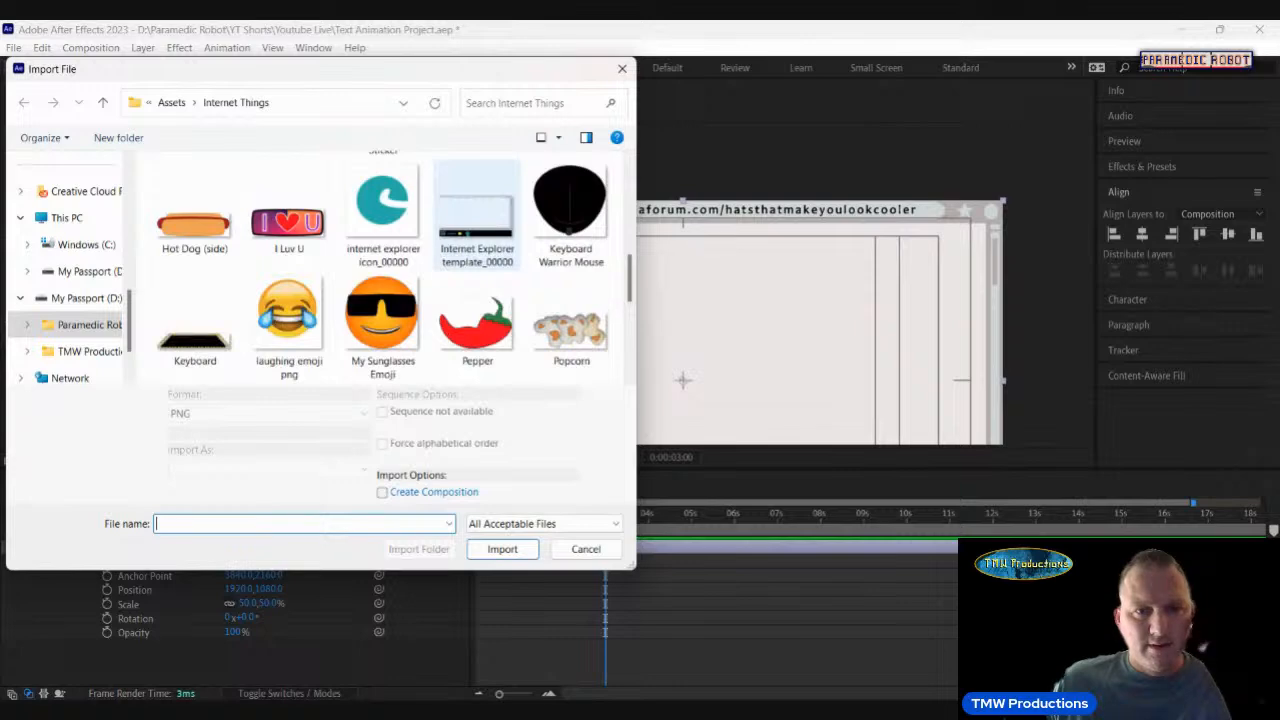
pyautogui.click(477, 215)
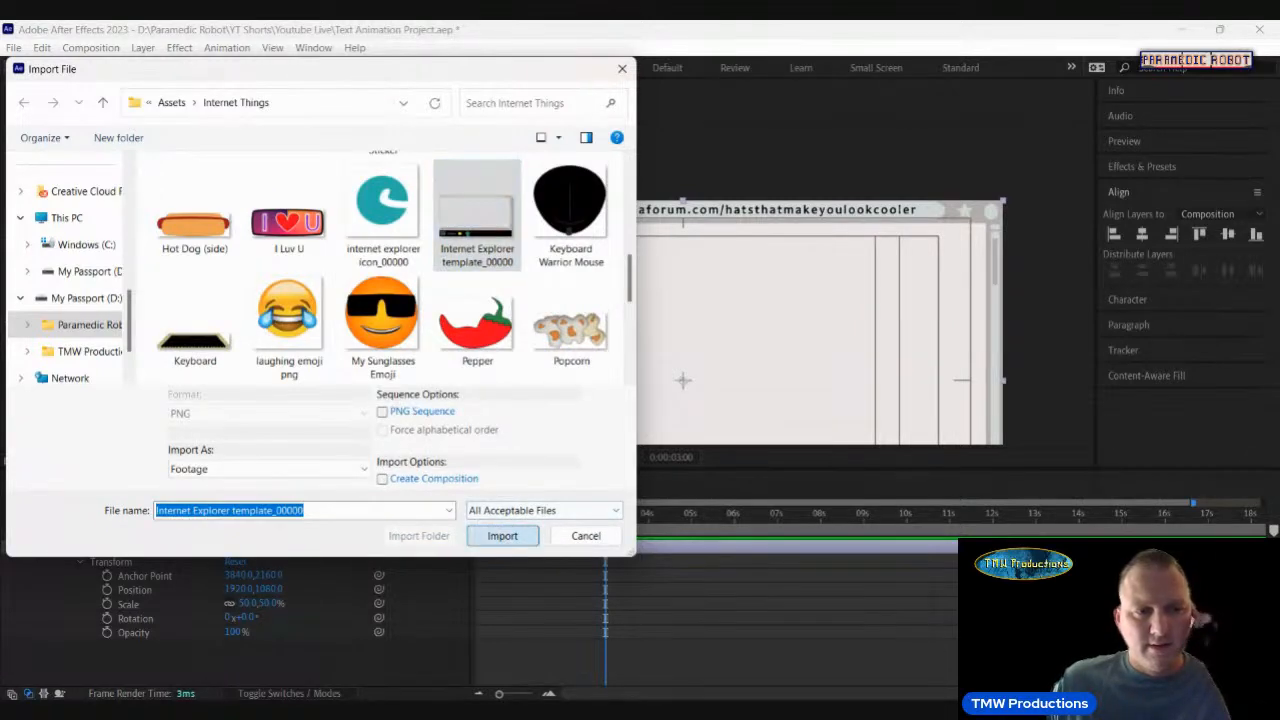
pyautogui.click(502, 536)
pyautogui.moveTo(150, 322); pyautogui.dragTo(160, 552)
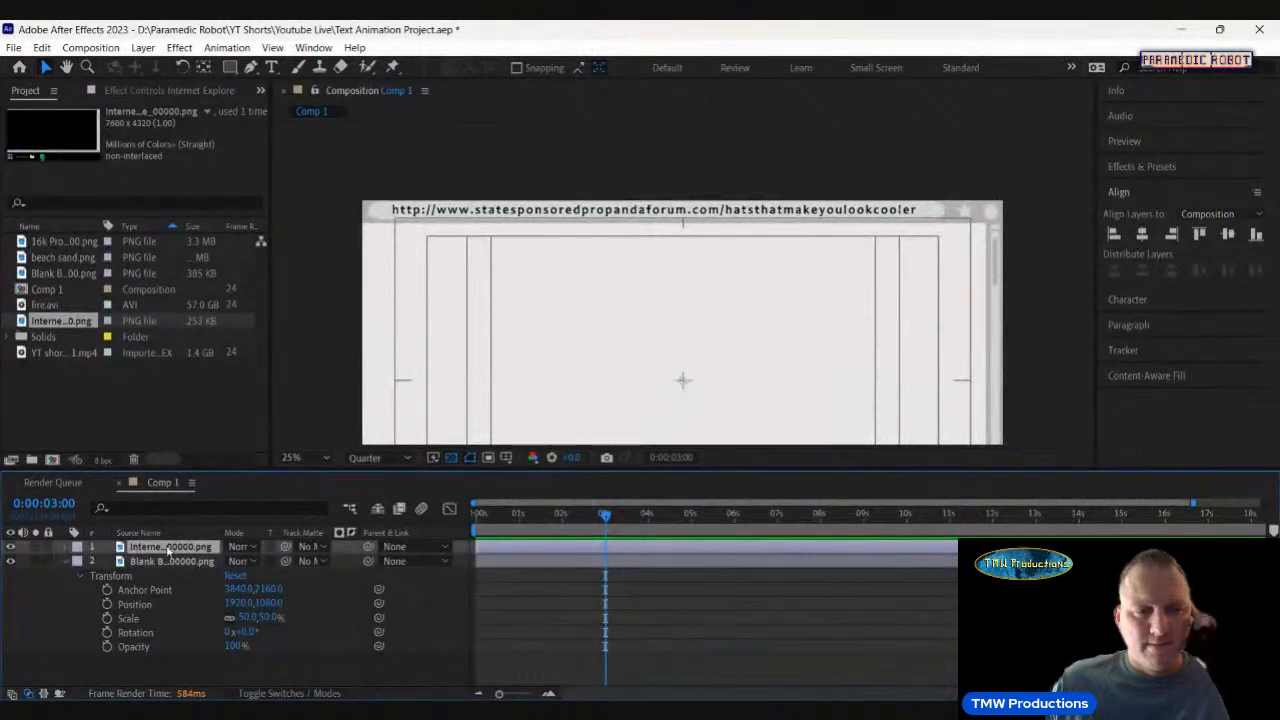
# Set the scale of the Internet Explorer template layer to 50%.
pyautogui.click(81, 548)
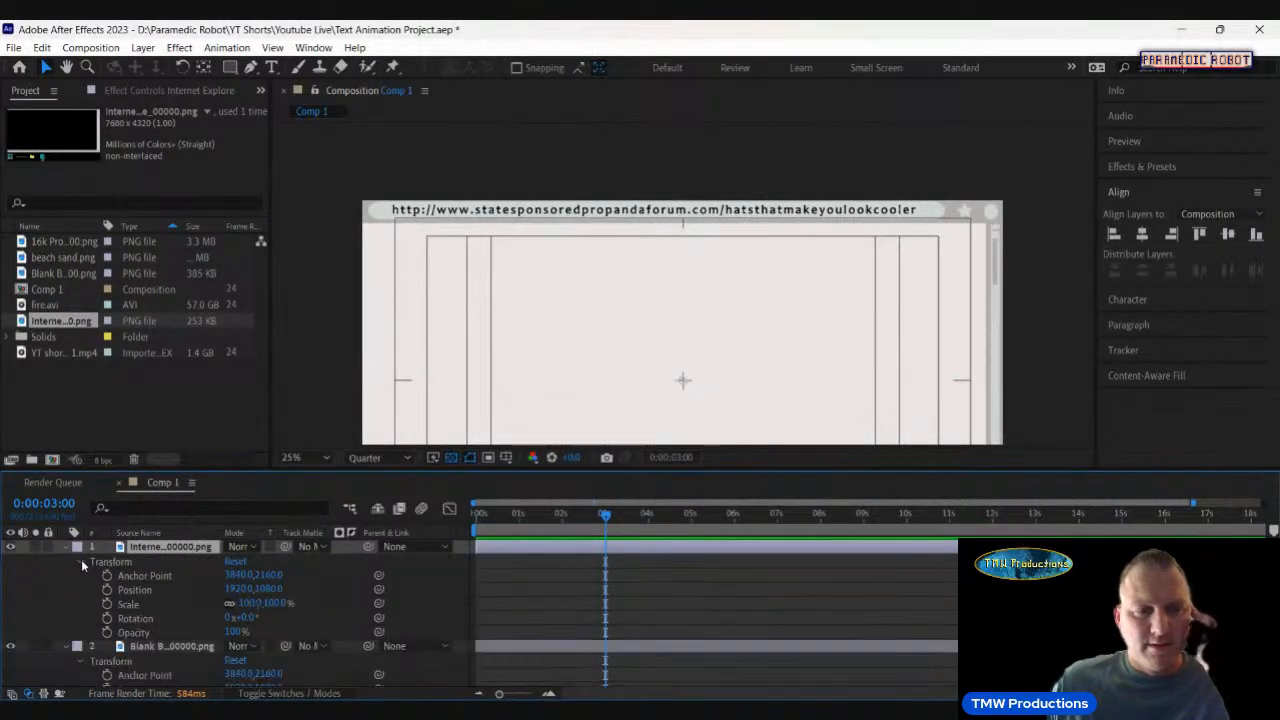
pyautogui.click(250, 603)
pyautogui.write('50')
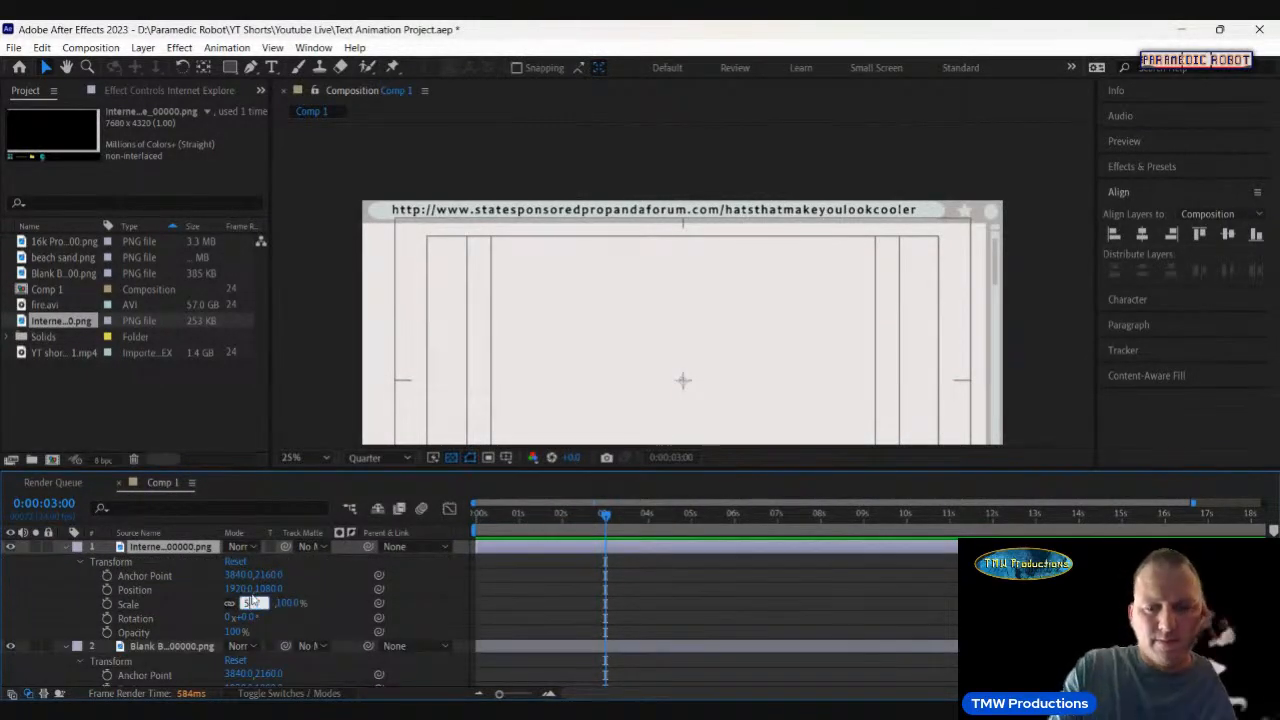
pyautogui.press('Return')
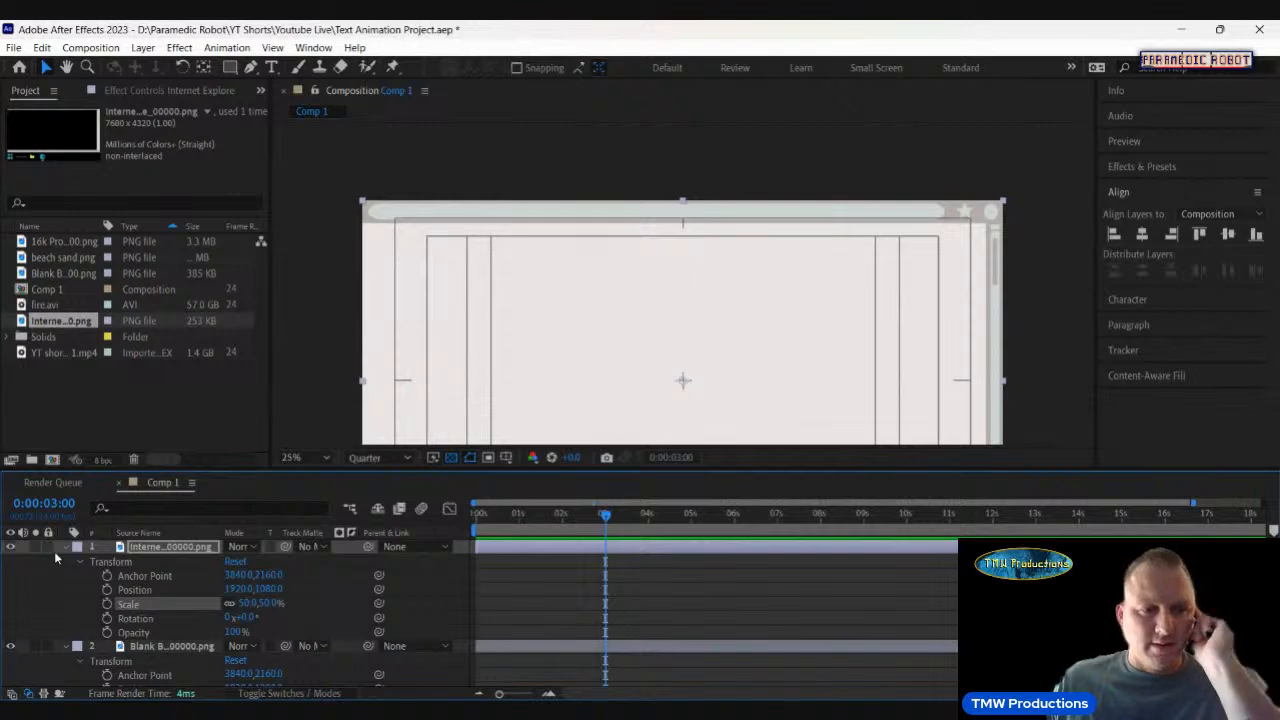
# Collapse the Internet Explorer template layer's properties and delete the Blank Browser layer from Comp 1.
pyautogui.click(64, 547)
pyautogui.click(136, 561)
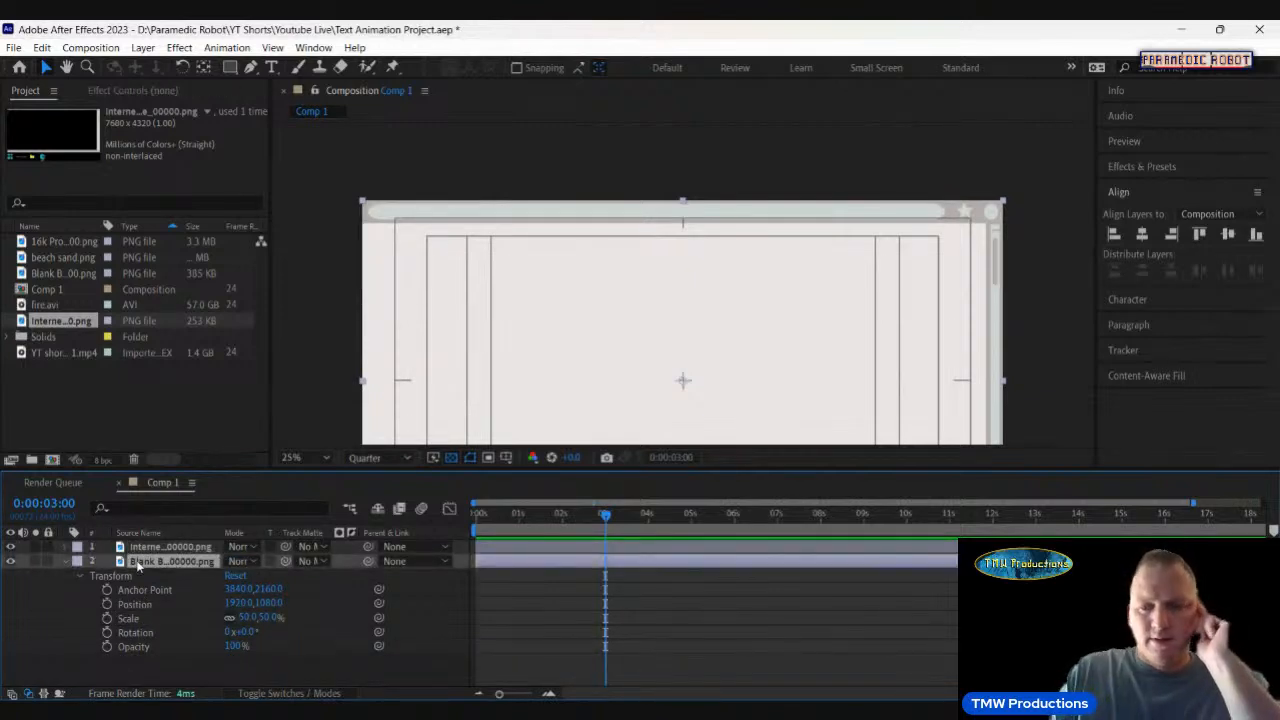
pyautogui.press('Delete')
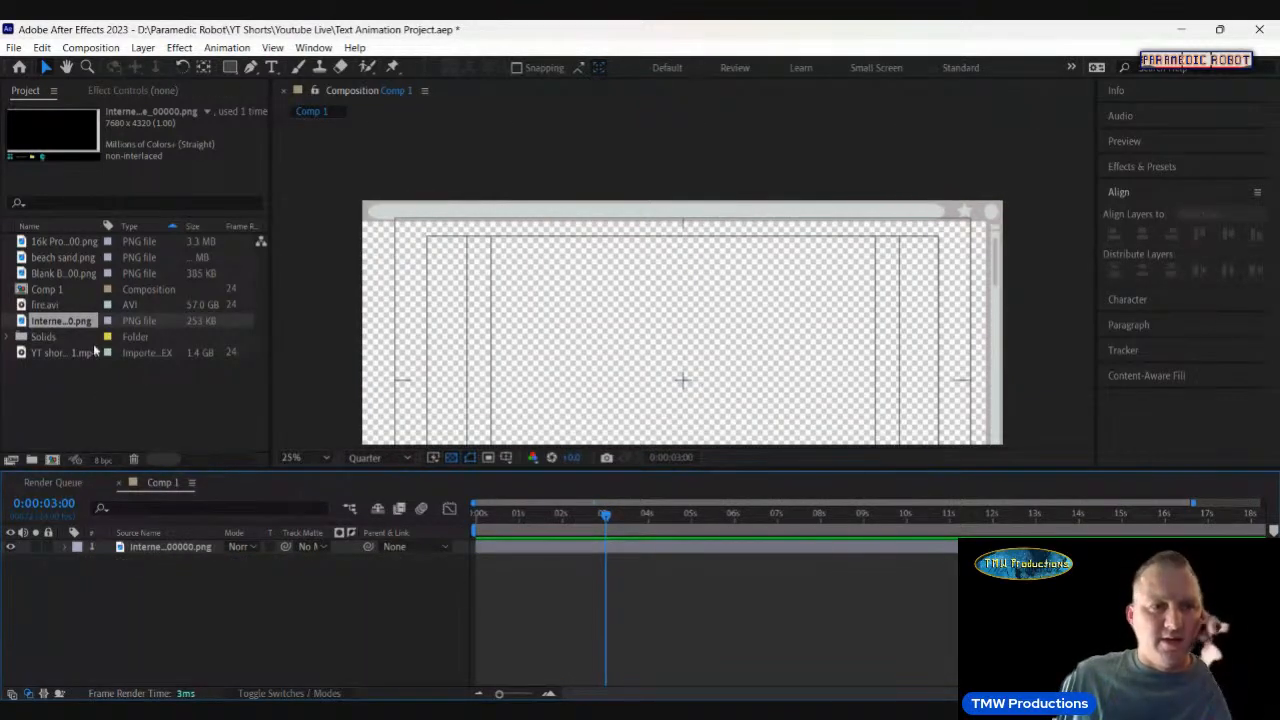
# Place the 16k Protest background image beneath the Internet Explorer template layer in Comp 1.
pyautogui.click(137, 240)
pyautogui.moveTo(137, 240); pyautogui.dragTo(110, 562)
pyautogui.click(184, 609)
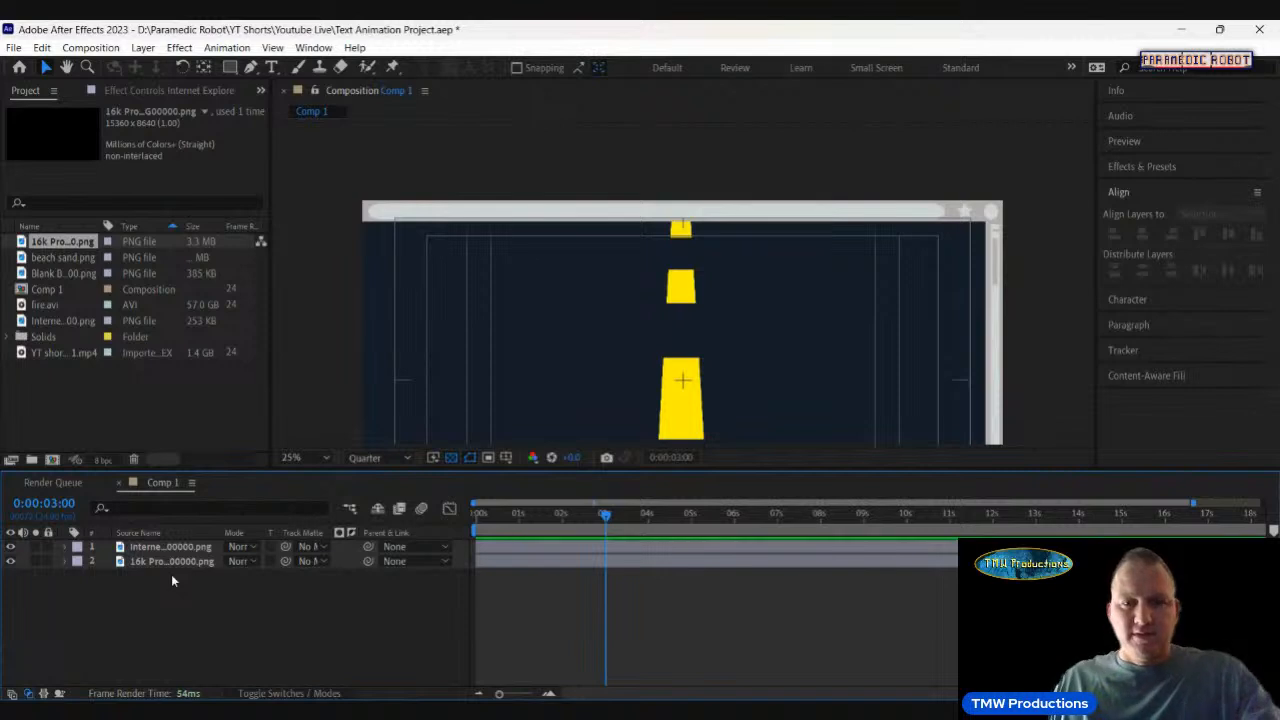
# Set the scale of the 16k Protest background layer to 25%.
pyautogui.click(64, 561)
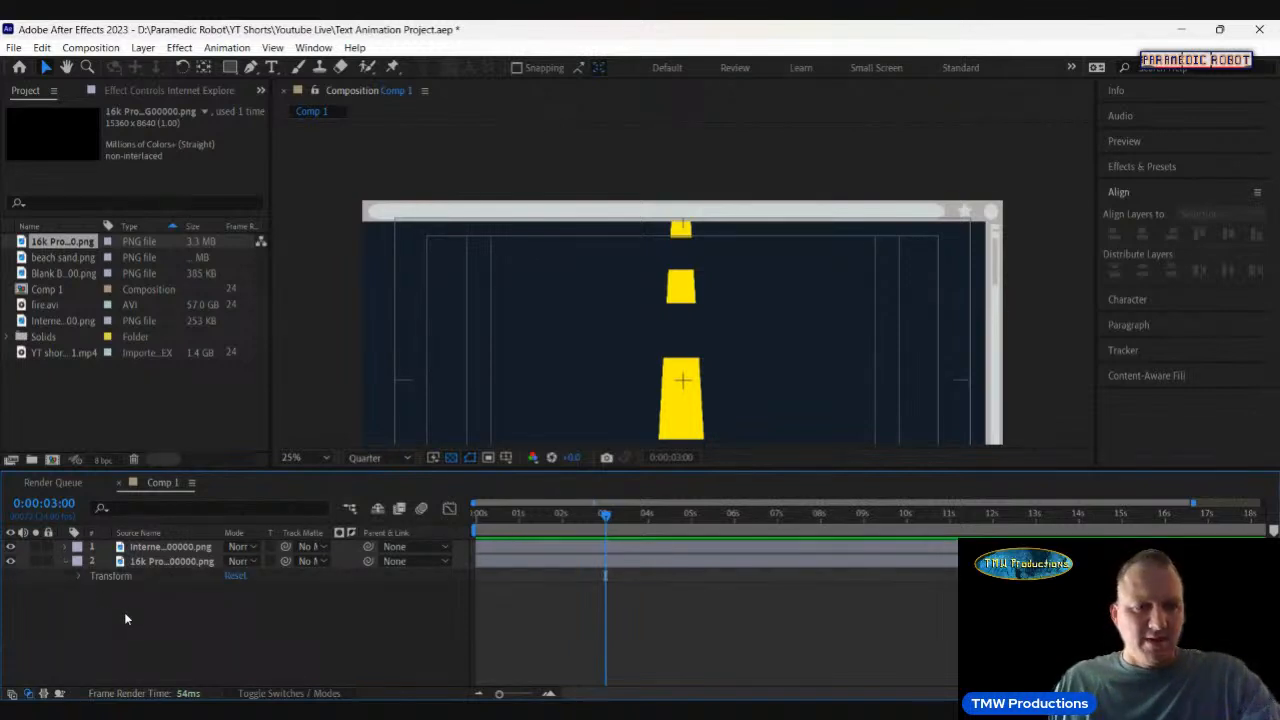
pyautogui.click(81, 576)
pyautogui.click(248, 617)
pyautogui.write('2')
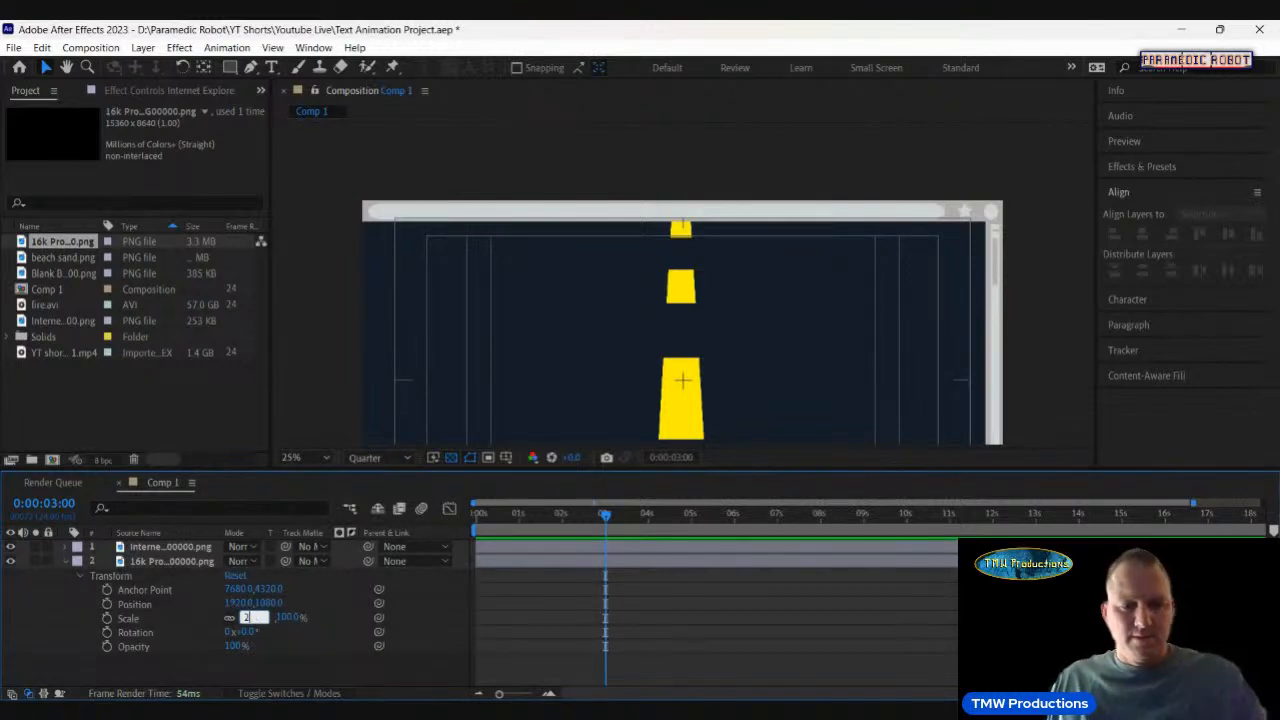
pyautogui.write('5')
pyautogui.press('Return')
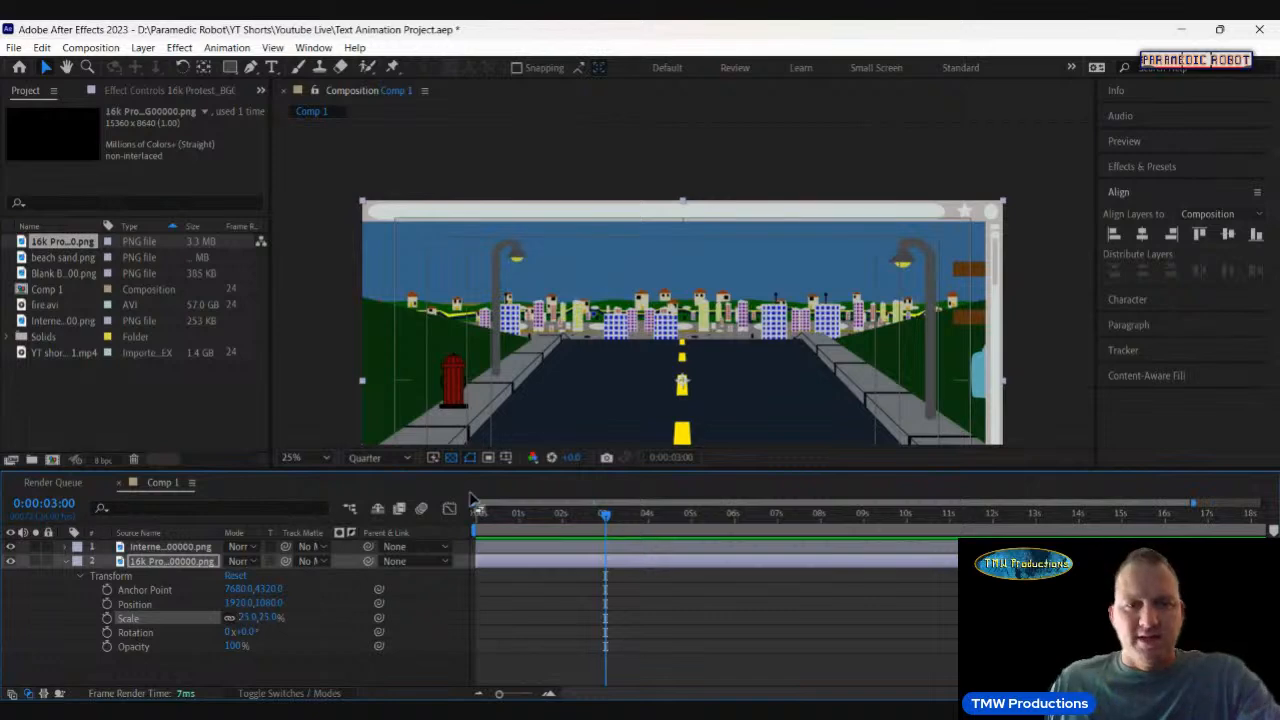
pyautogui.click(67, 561)
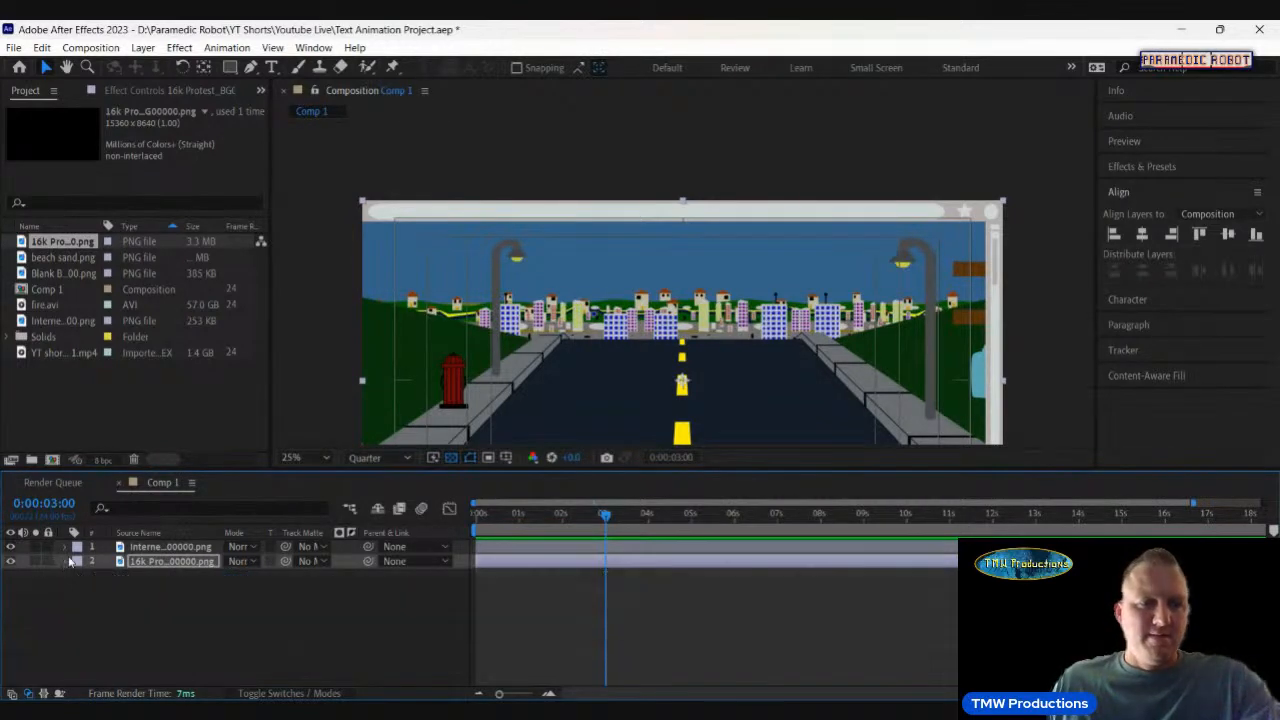
pyautogui.scroll(2, 432, 239)
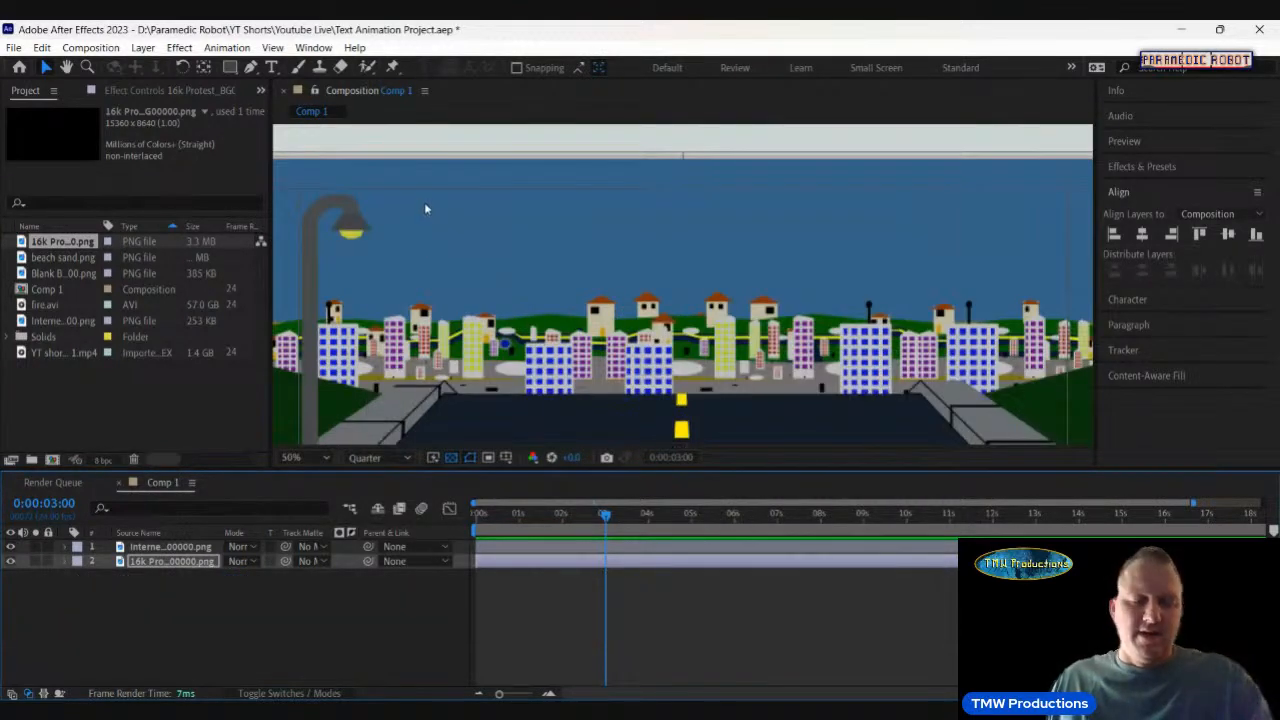
pyautogui.moveTo(417, 183); pyautogui.dragTo(577, 291)
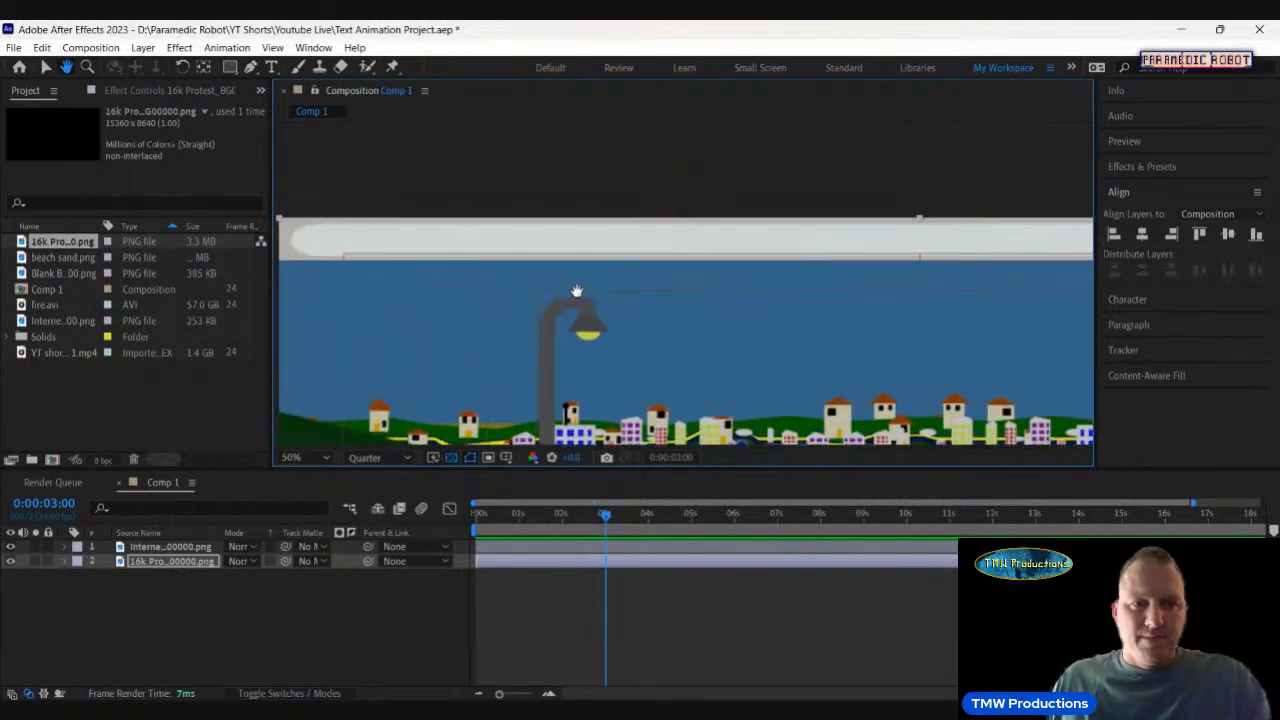
pyautogui.click(160, 547)
pyautogui.click(143, 47)
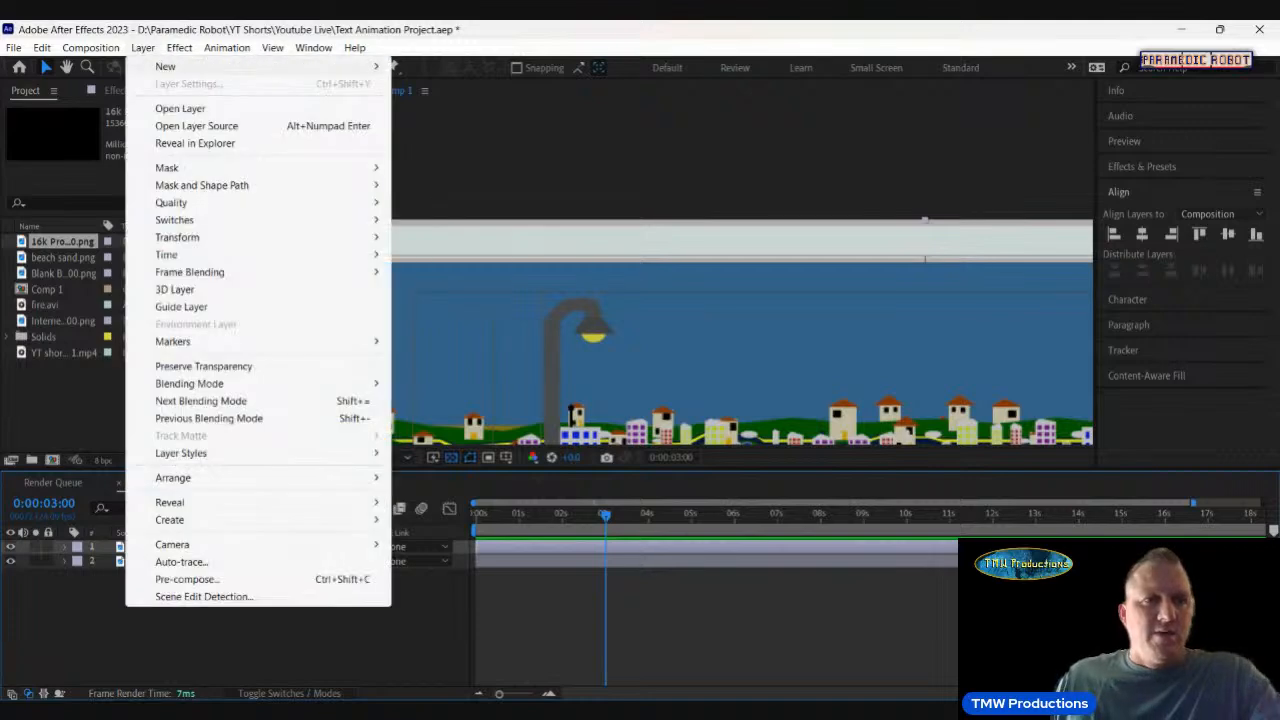
pyautogui.moveTo(200, 62)
pyautogui.click(430, 64)
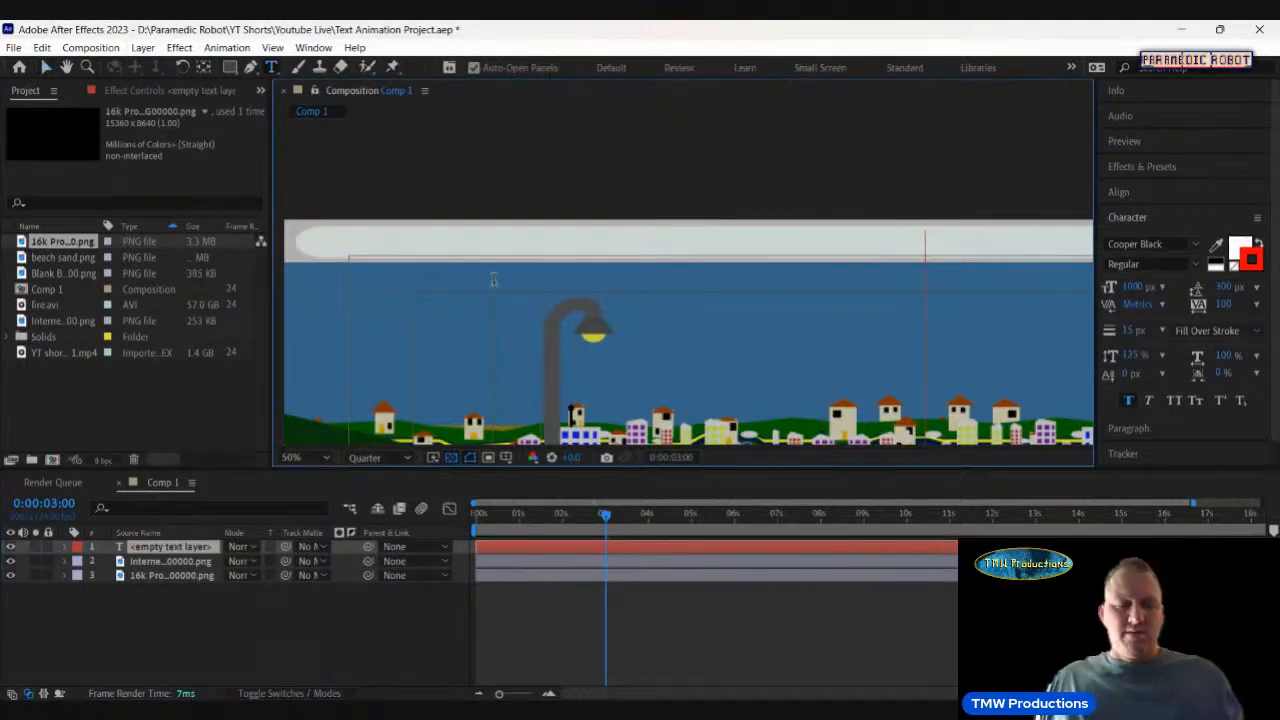
pyautogui.write('www')
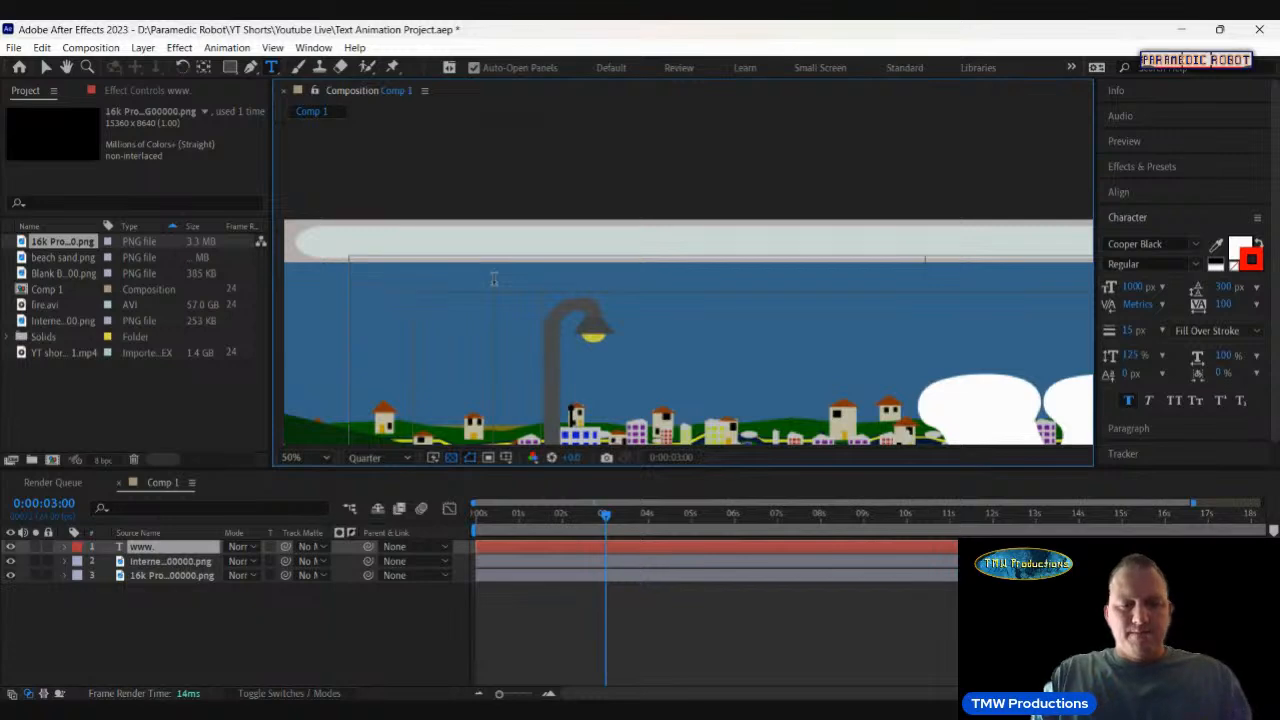
pyautogui.write('.random')
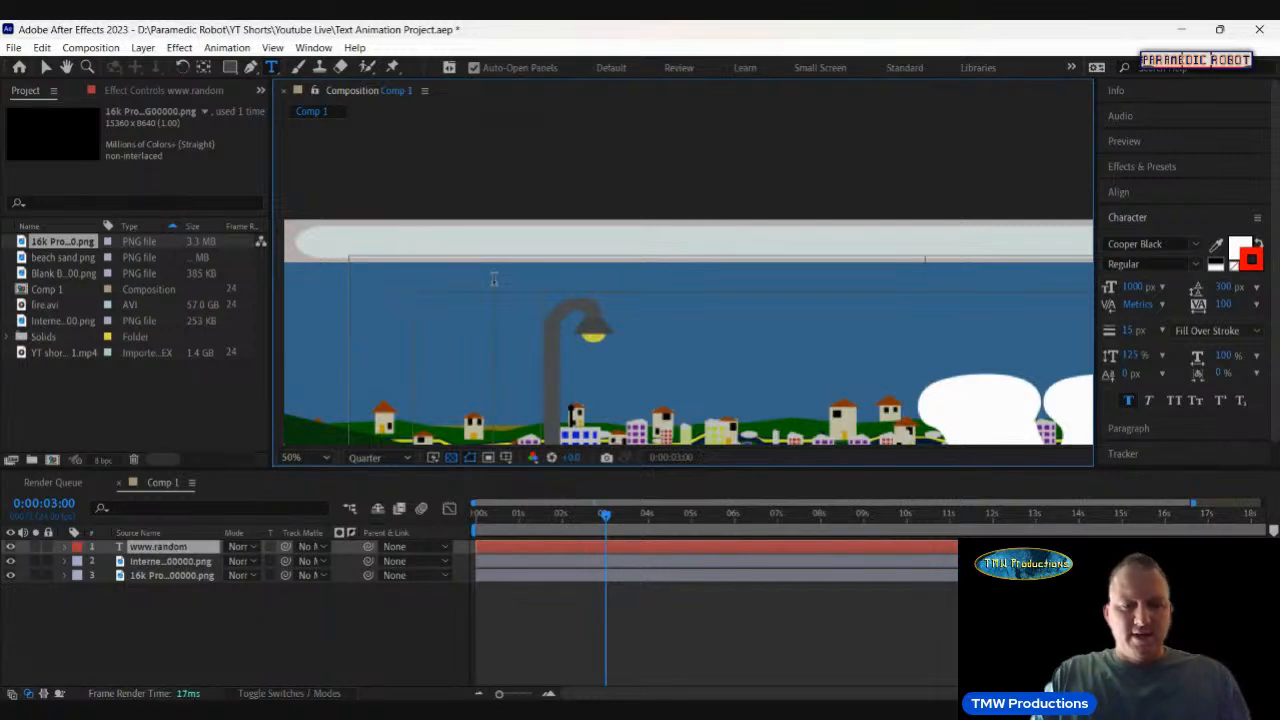
pyautogui.write('textthings')
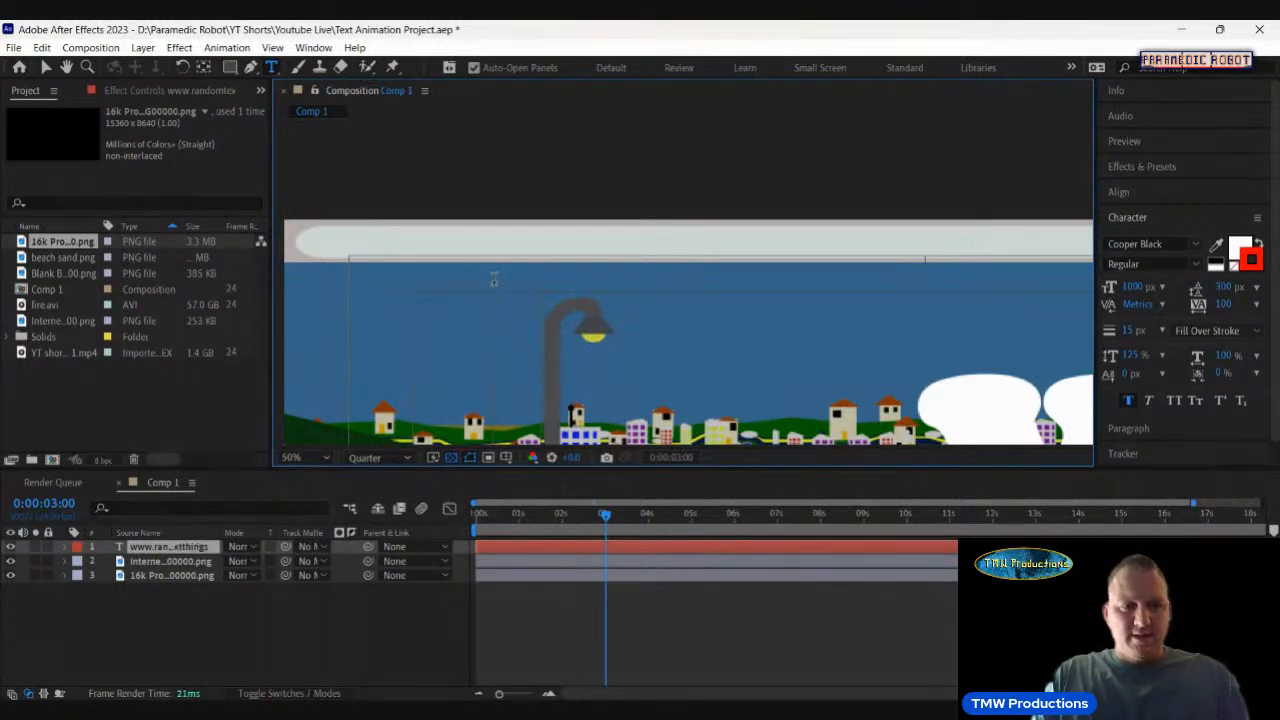
pyautogui.write('.com')
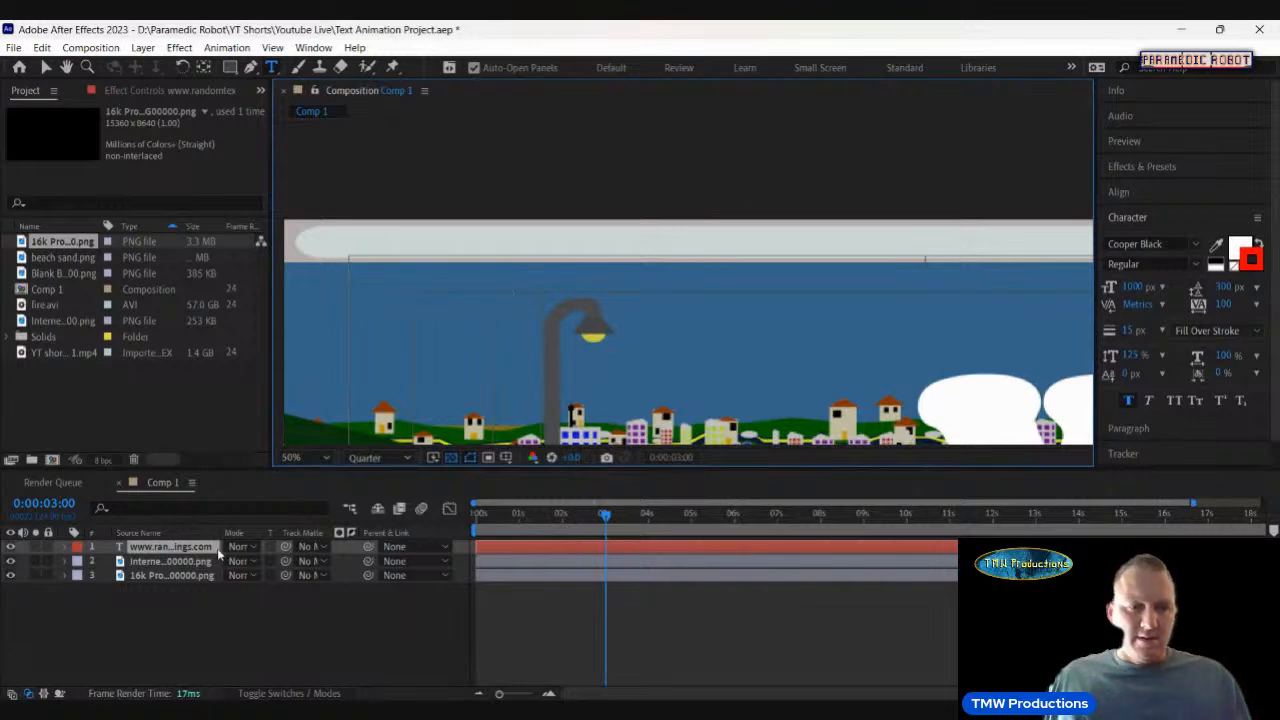
# Align the web address text layer to the top edge of the composition.
pyautogui.click(142, 575)
pyautogui.click(174, 546)
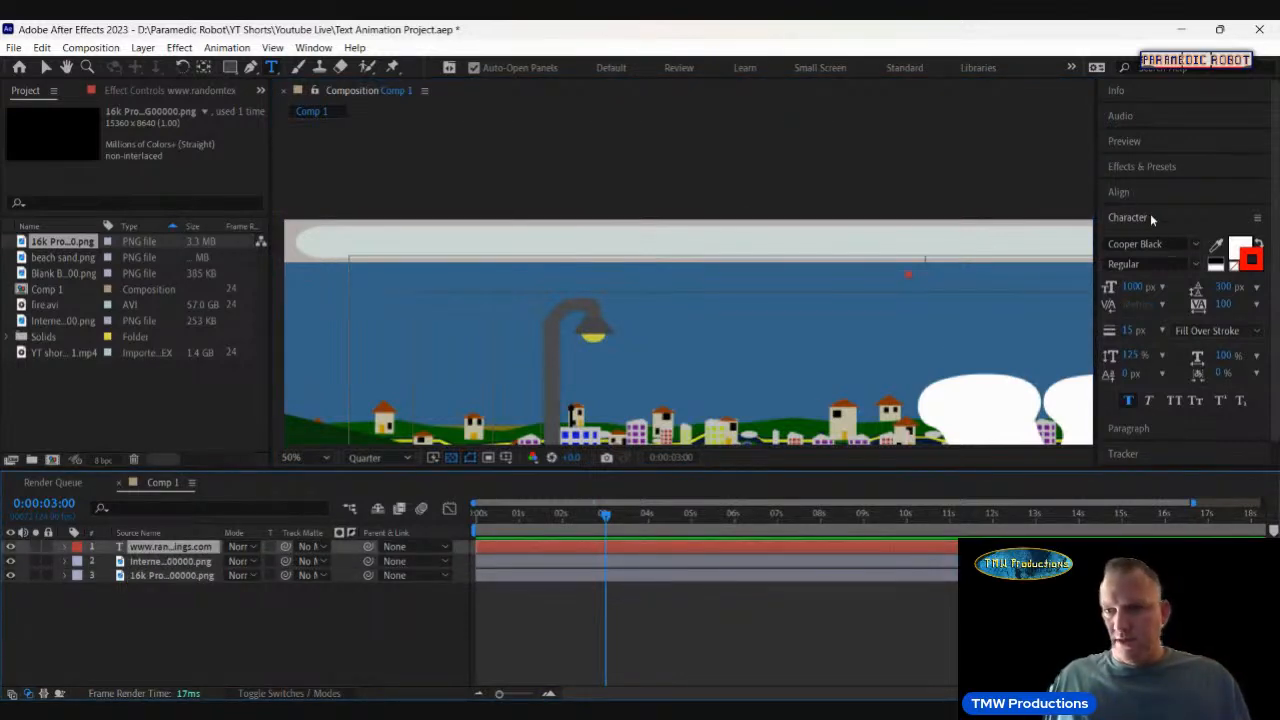
pyautogui.click(1120, 192)
pyautogui.click(1196, 235)
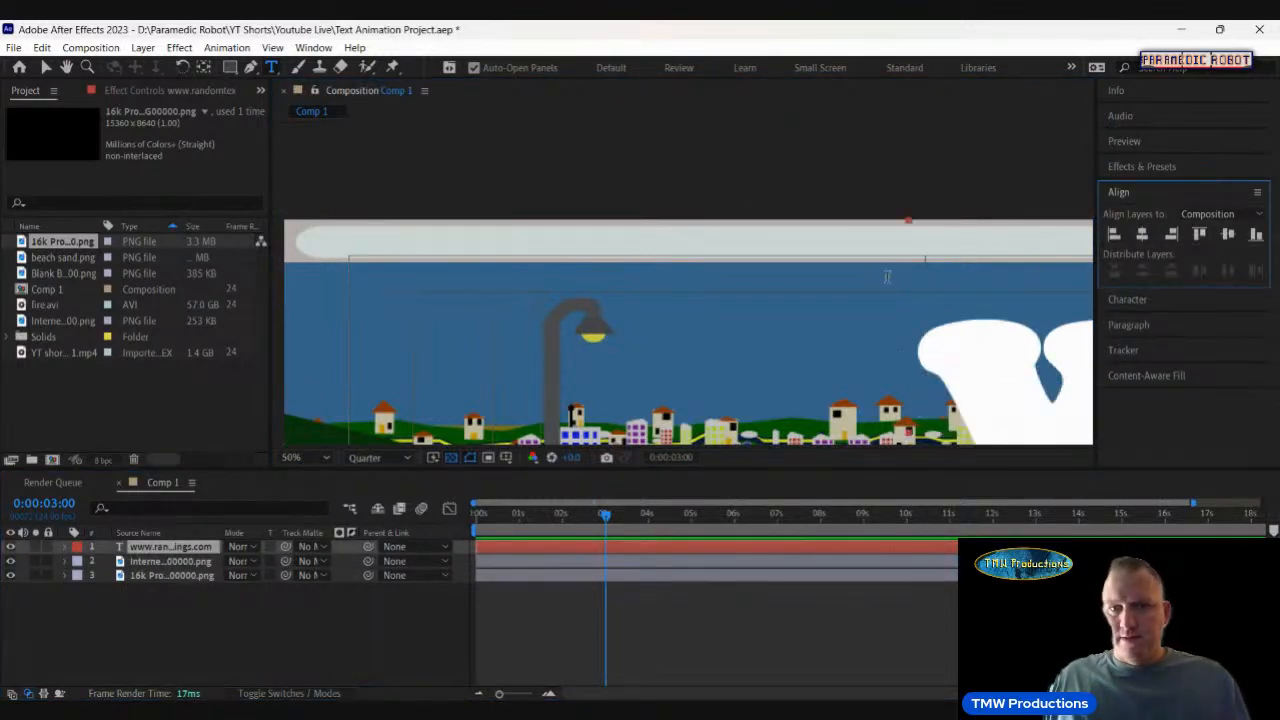
# Set the font size of the web address text to 50 px.
pyautogui.doubleClick(943, 359)
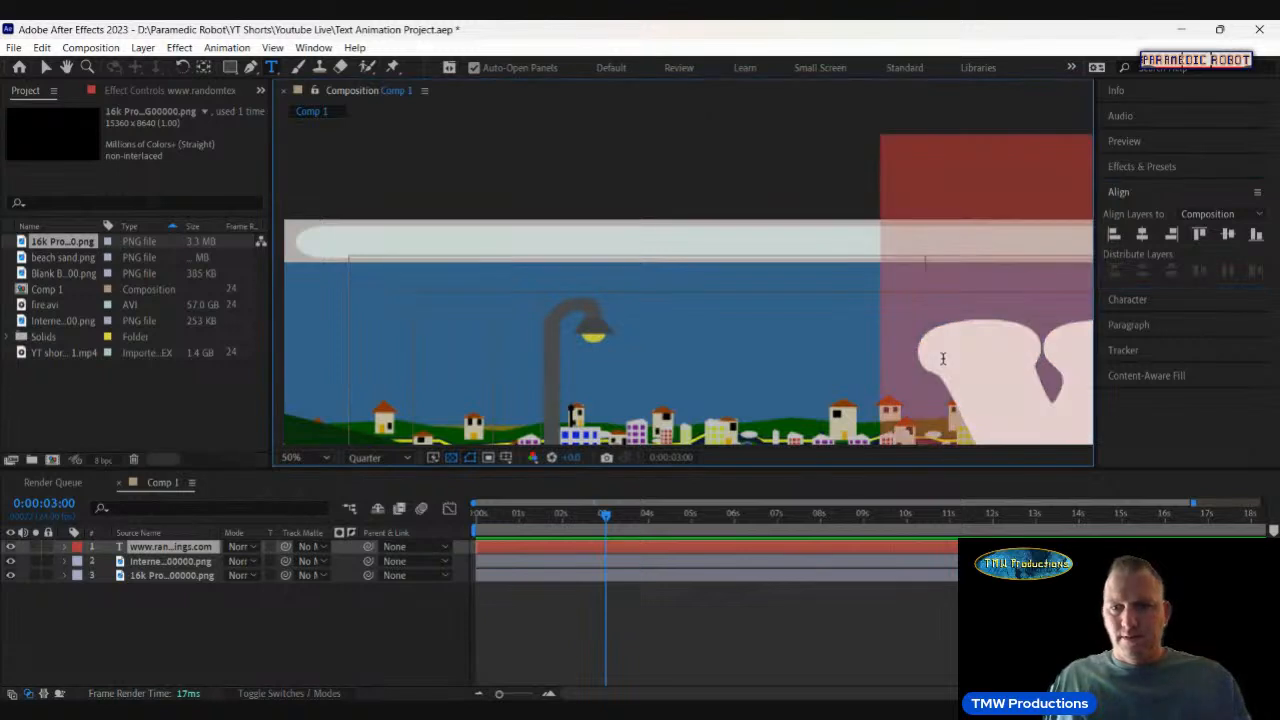
pyautogui.click(1128, 196)
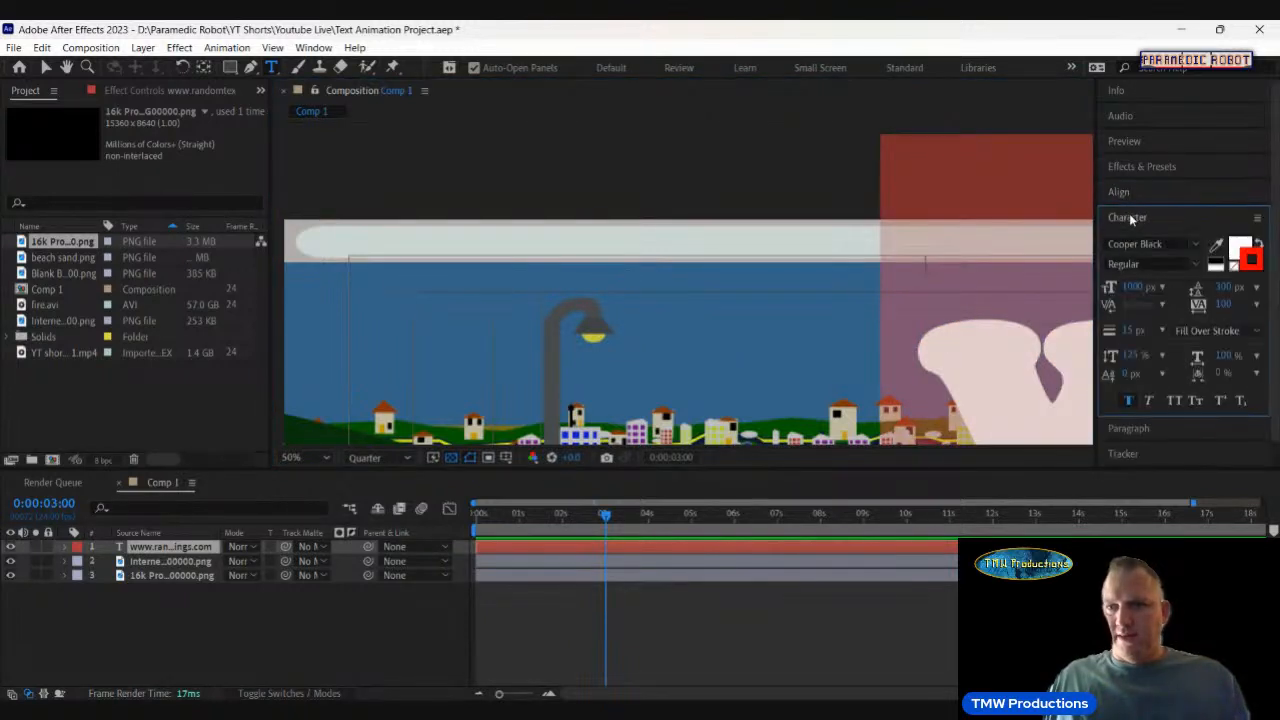
pyautogui.click(1133, 287)
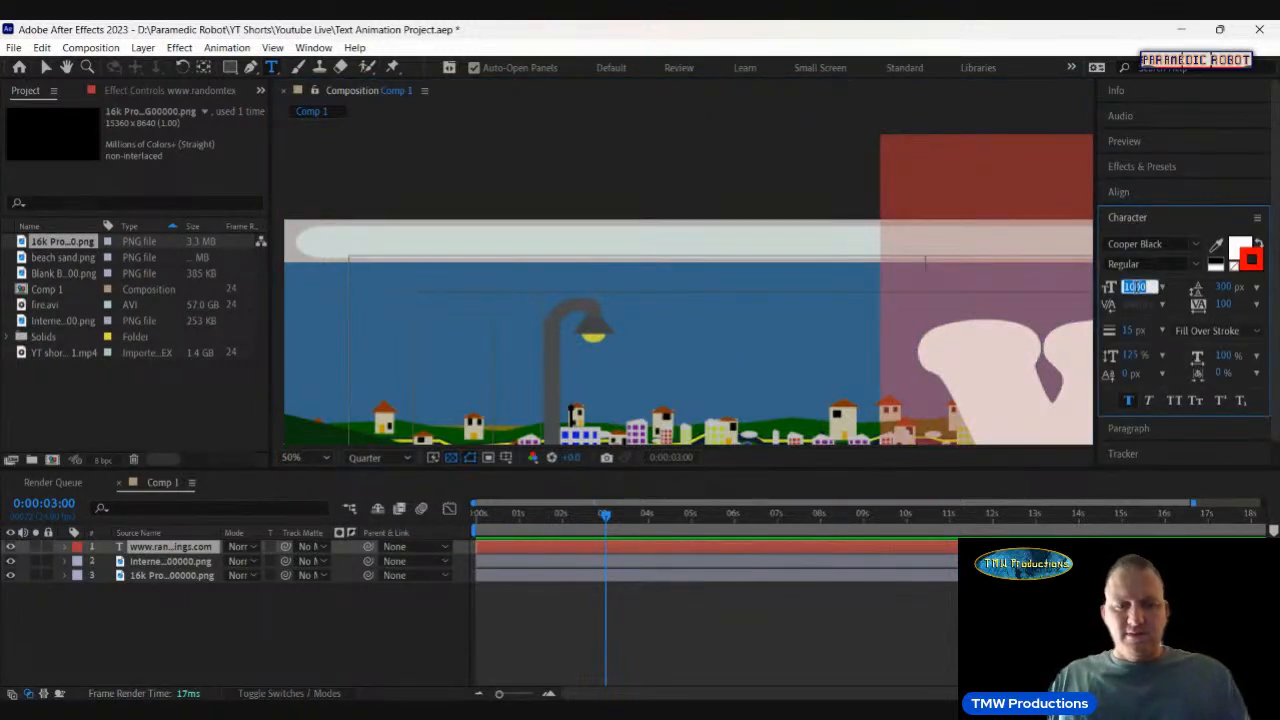
pyautogui.write('50')
pyautogui.press('Return')
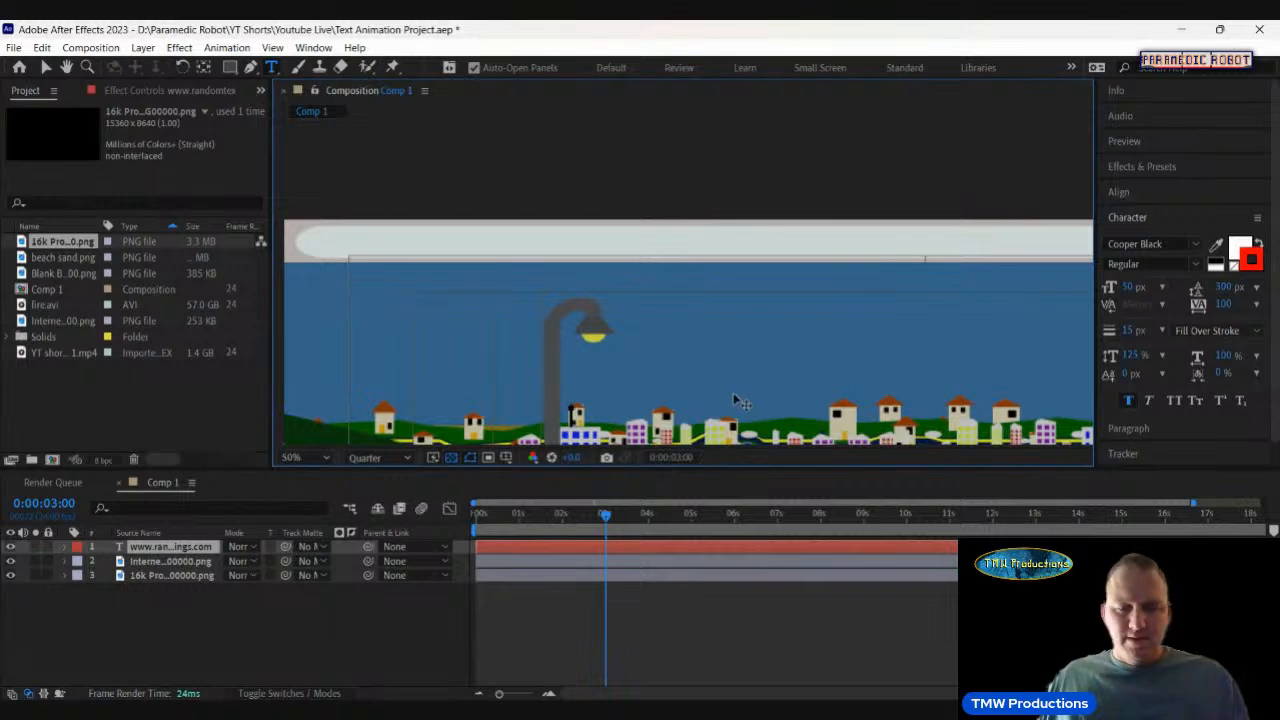
# Align the web address text to the composition's top and left edges.
pyautogui.click(1149, 189)
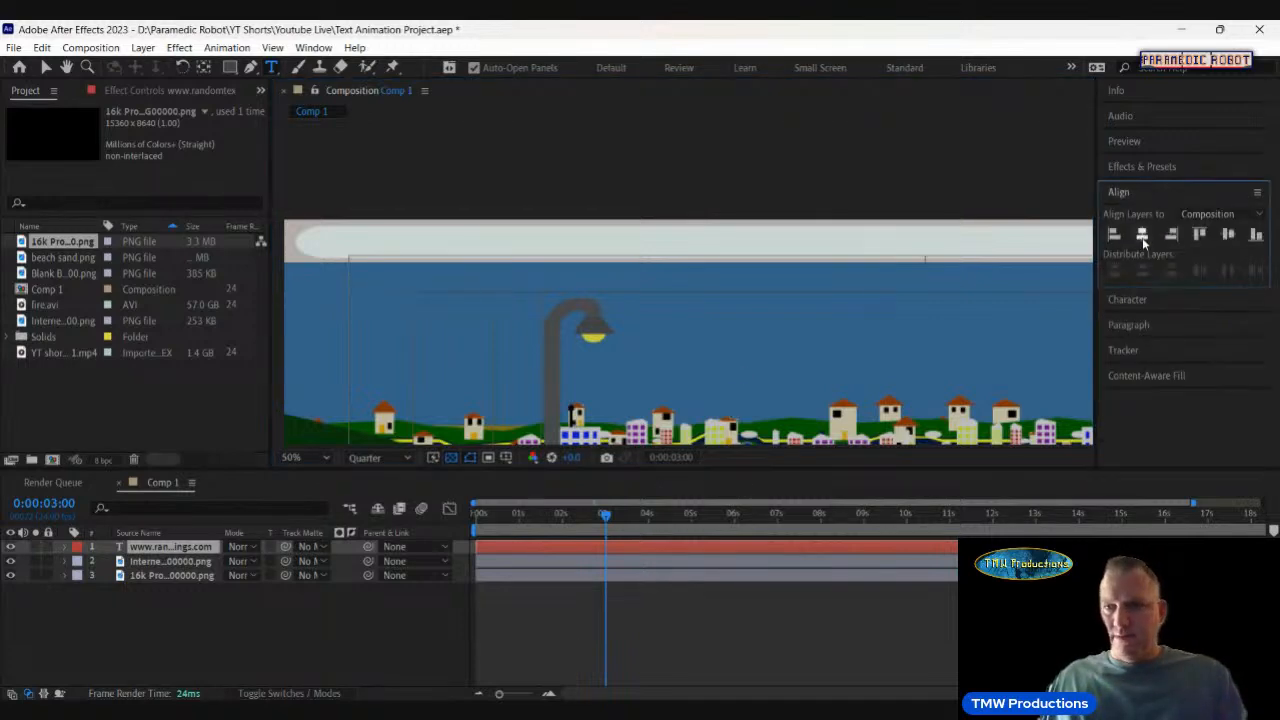
pyautogui.click(1198, 234)
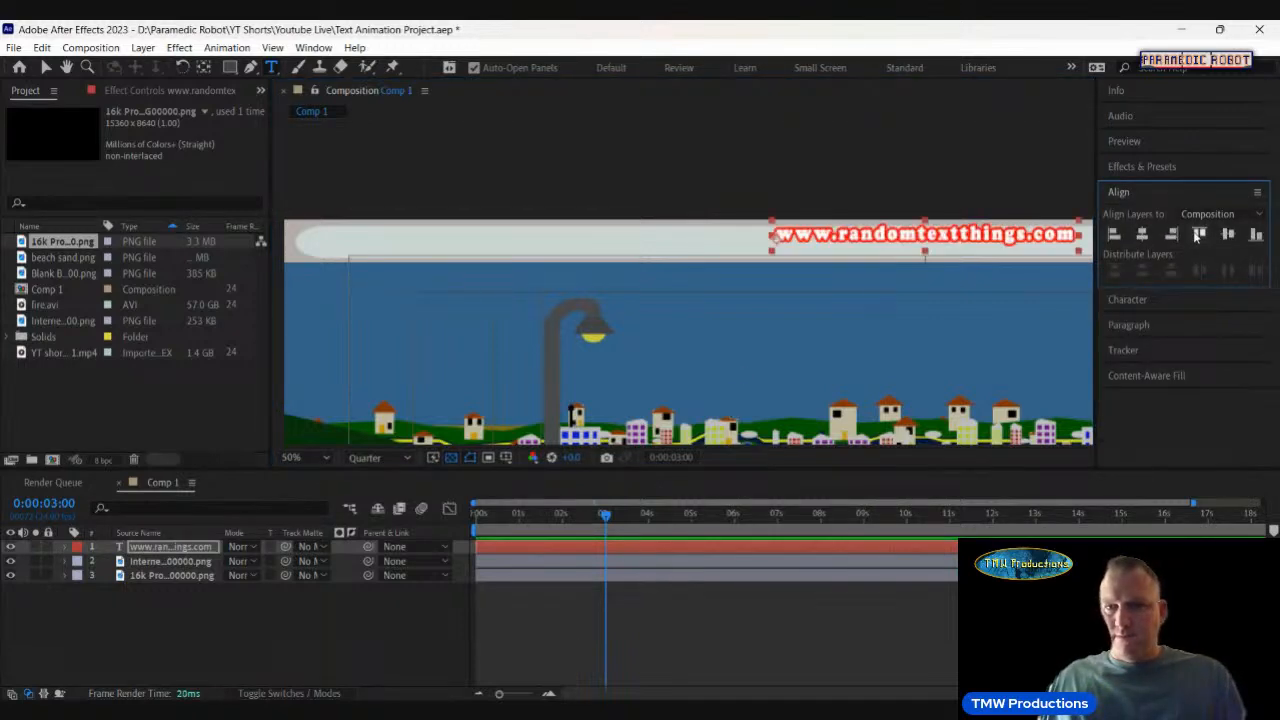
pyautogui.click(1113, 234)
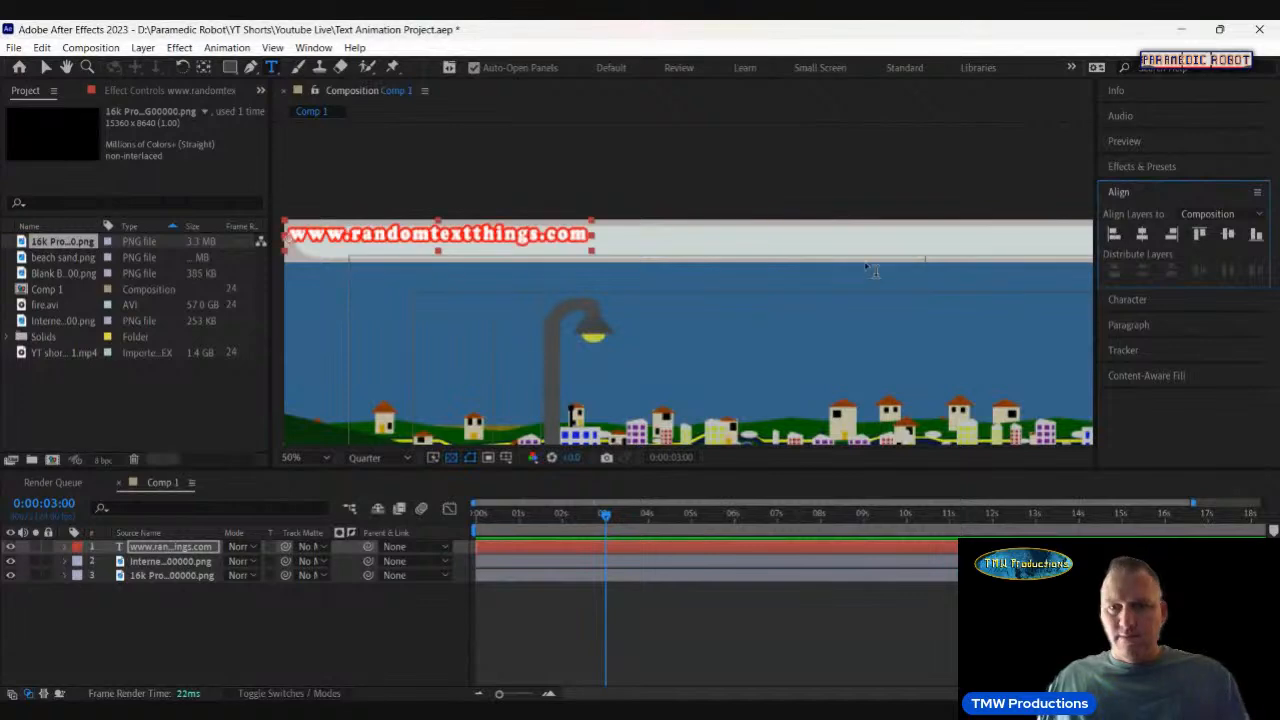
# Remove the red stroke from the web address text and change its fill color to black.
pyautogui.press('h')
pyautogui.moveTo(683, 257); pyautogui.dragTo(963, 289)
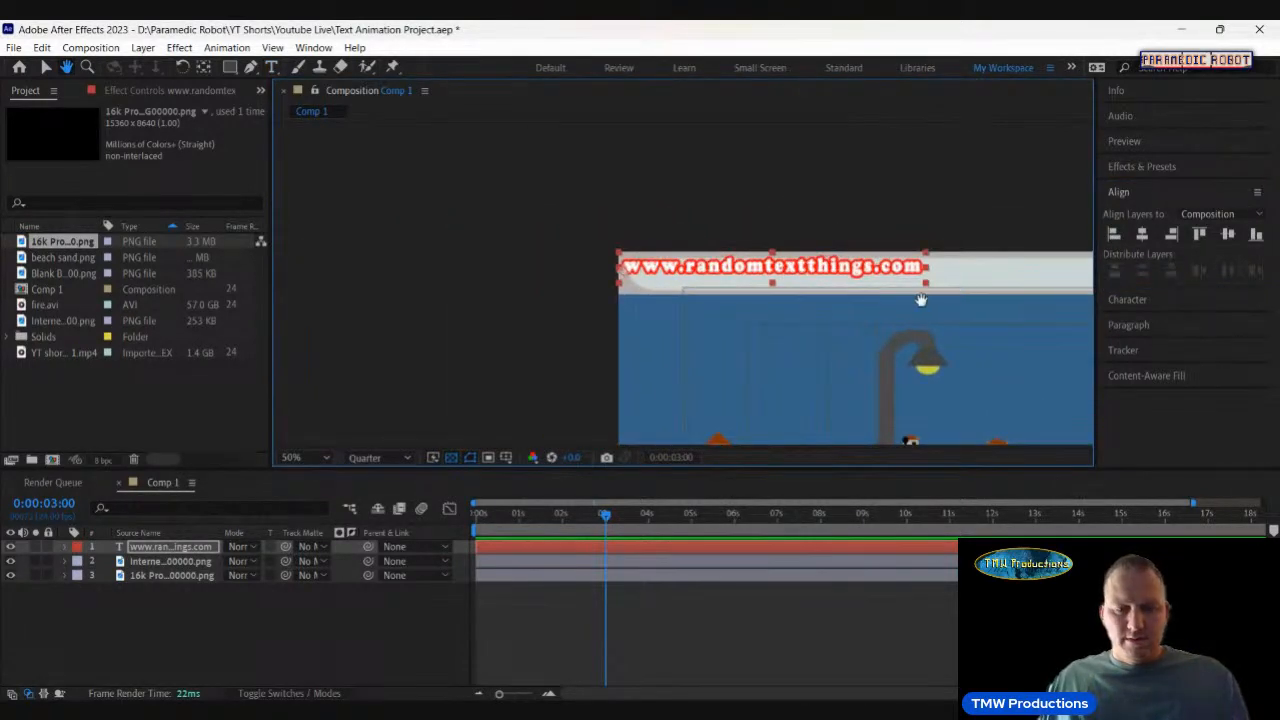
pyautogui.press('.')
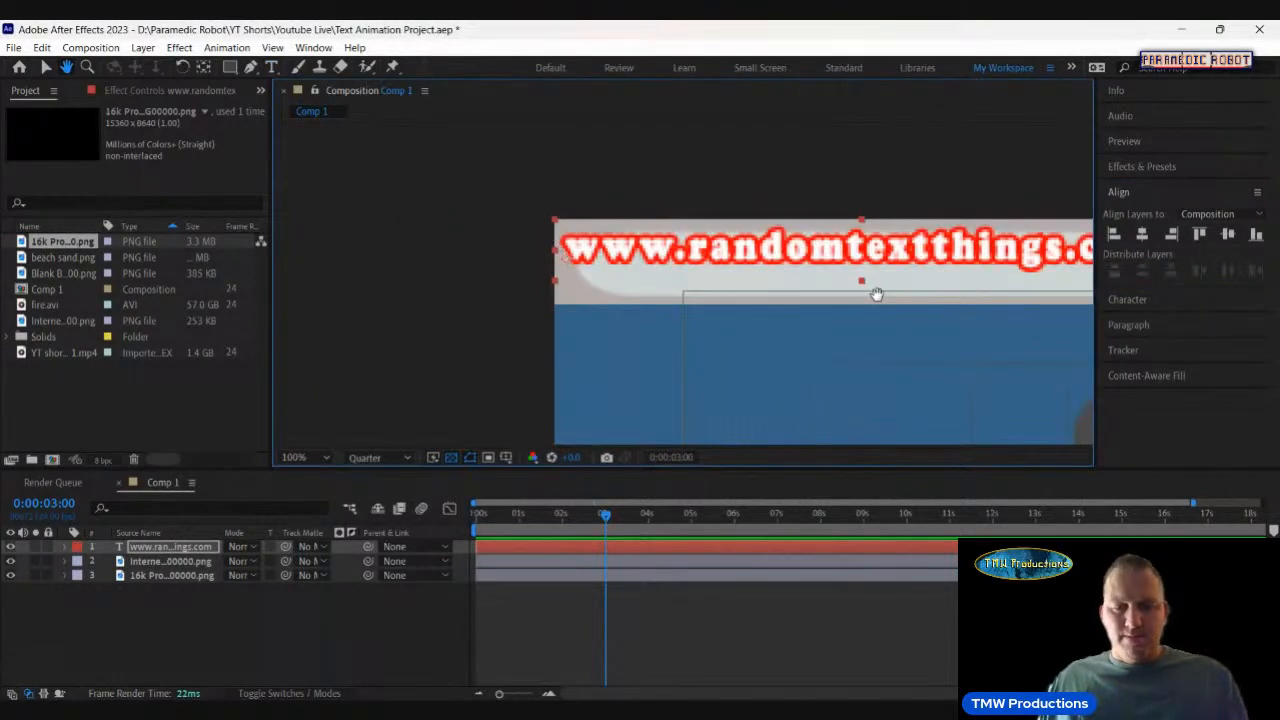
pyautogui.press('v')
pyautogui.click(271, 67)
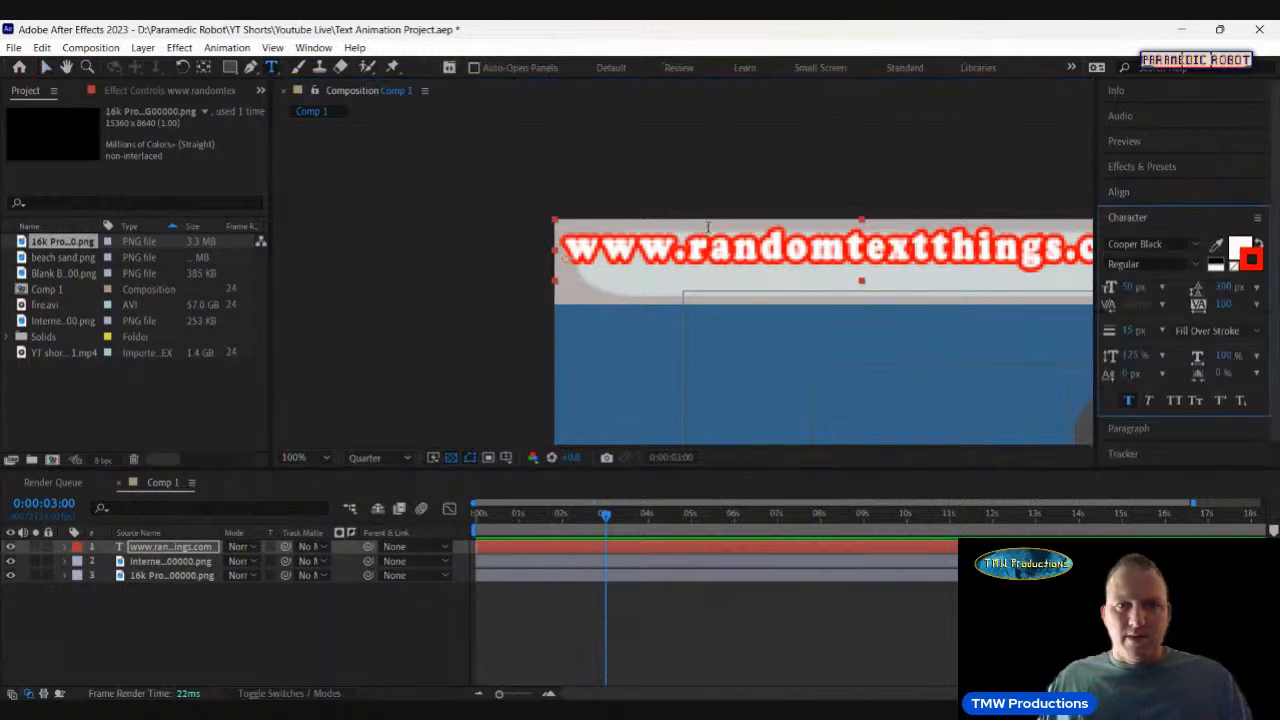
pyautogui.click(1244, 264)
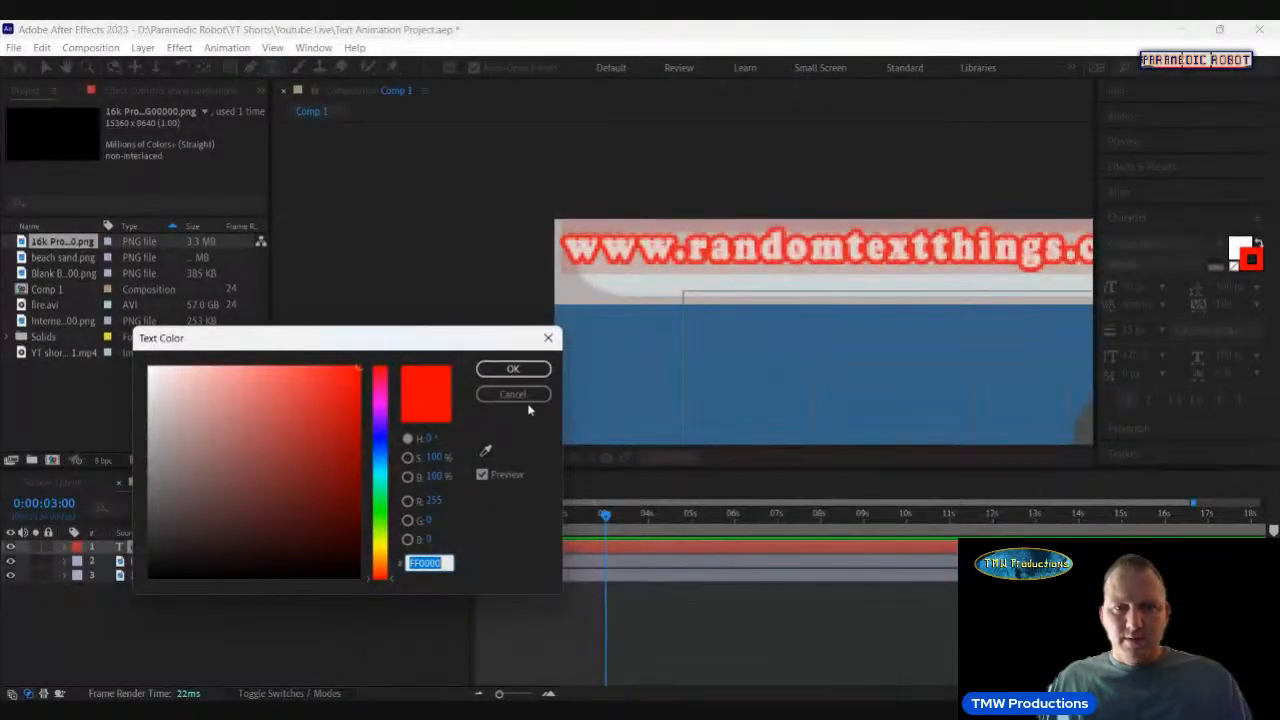
pyautogui.click(515, 396)
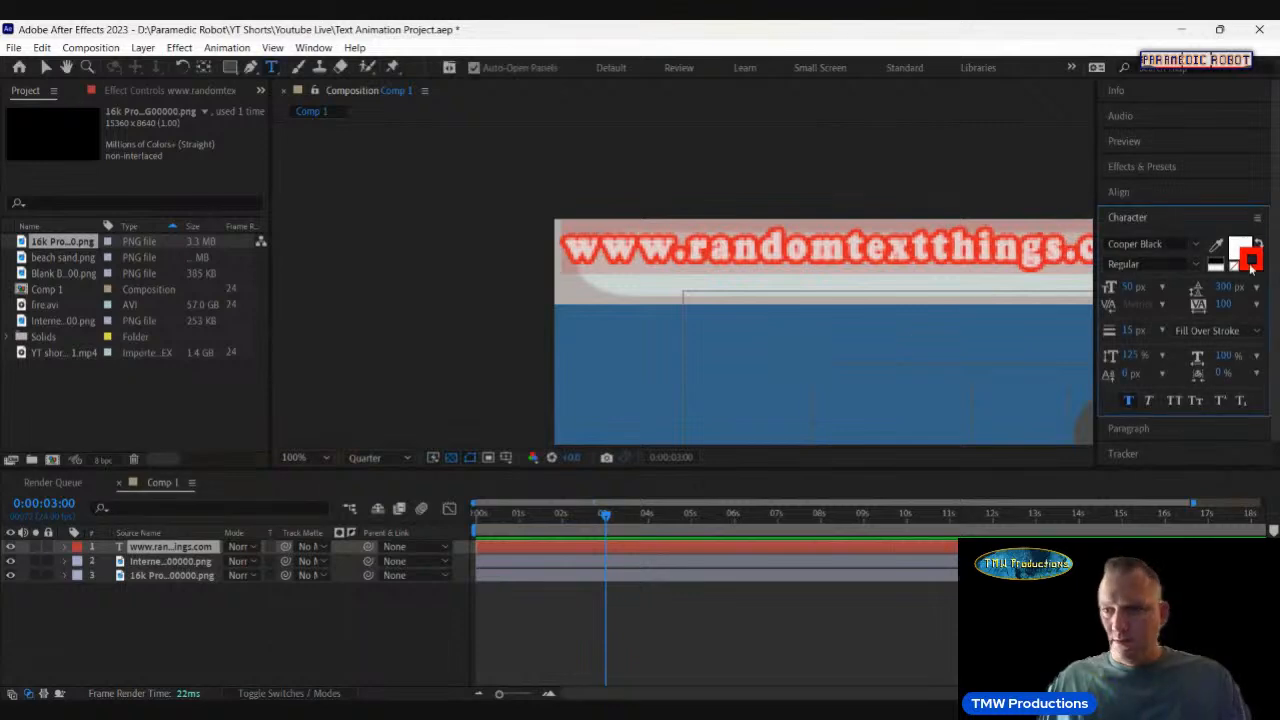
pyautogui.click(1236, 268)
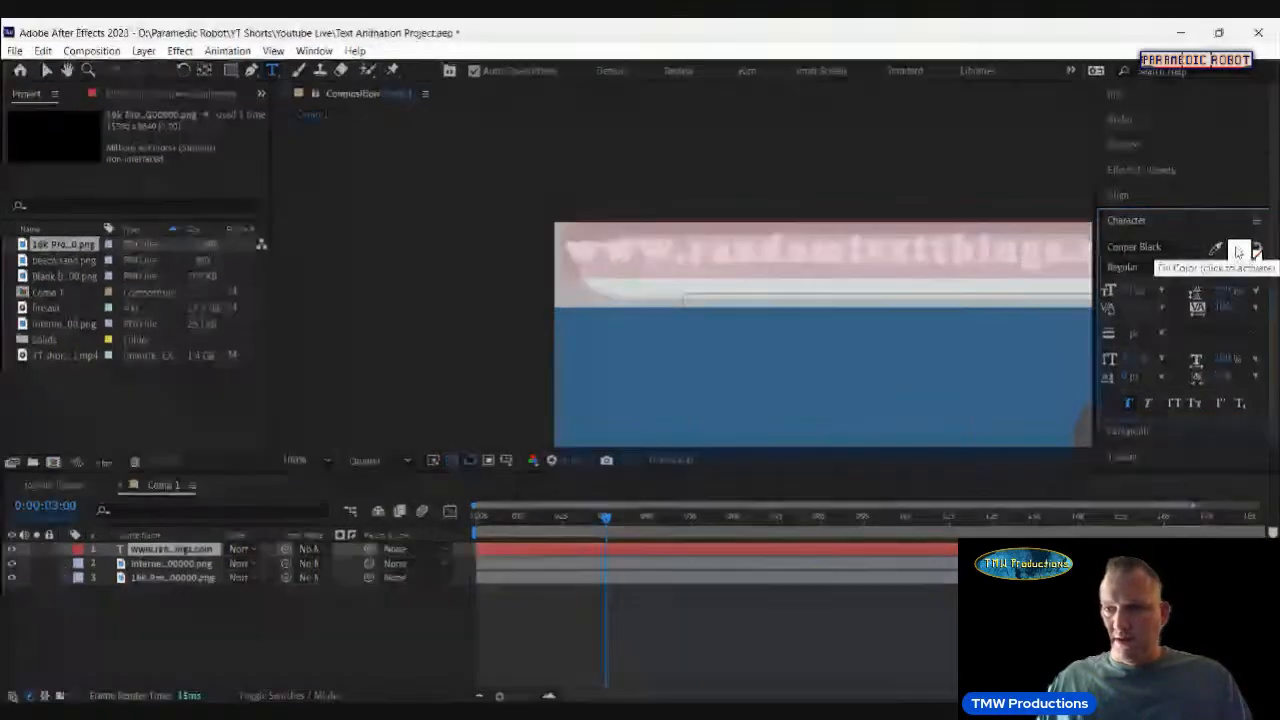
pyautogui.click(1238, 252)
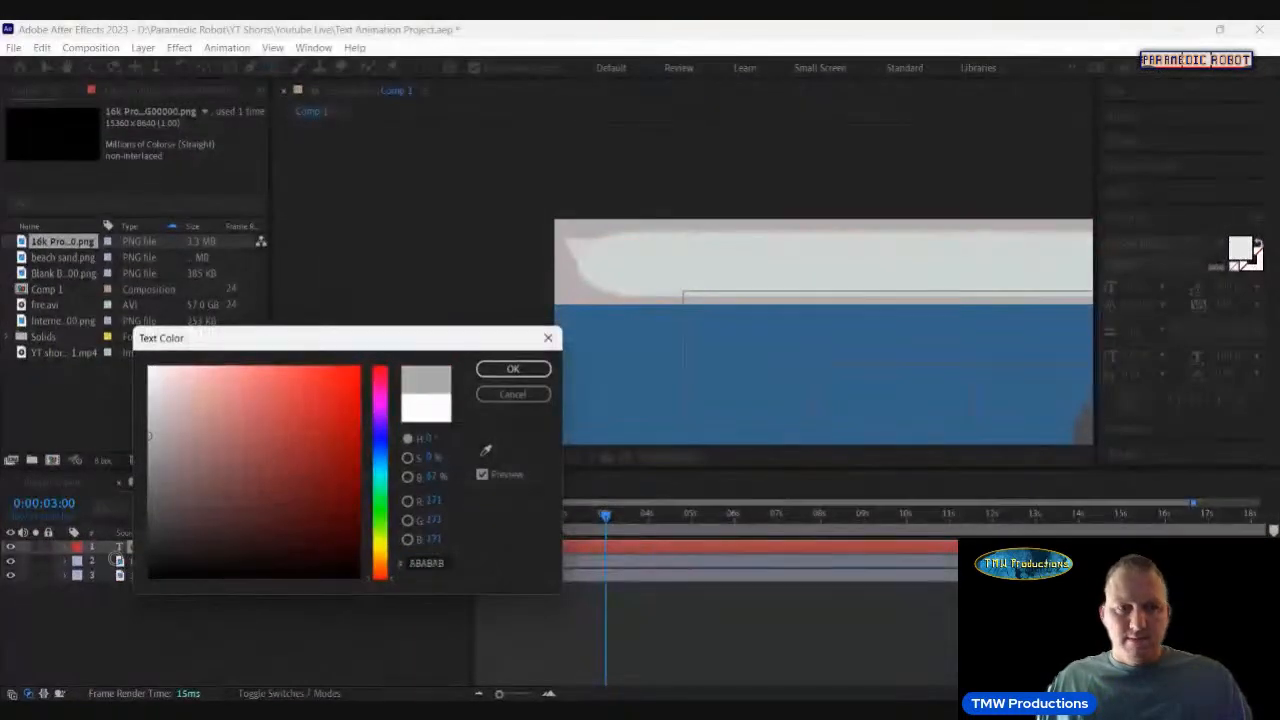
pyautogui.click(513, 369)
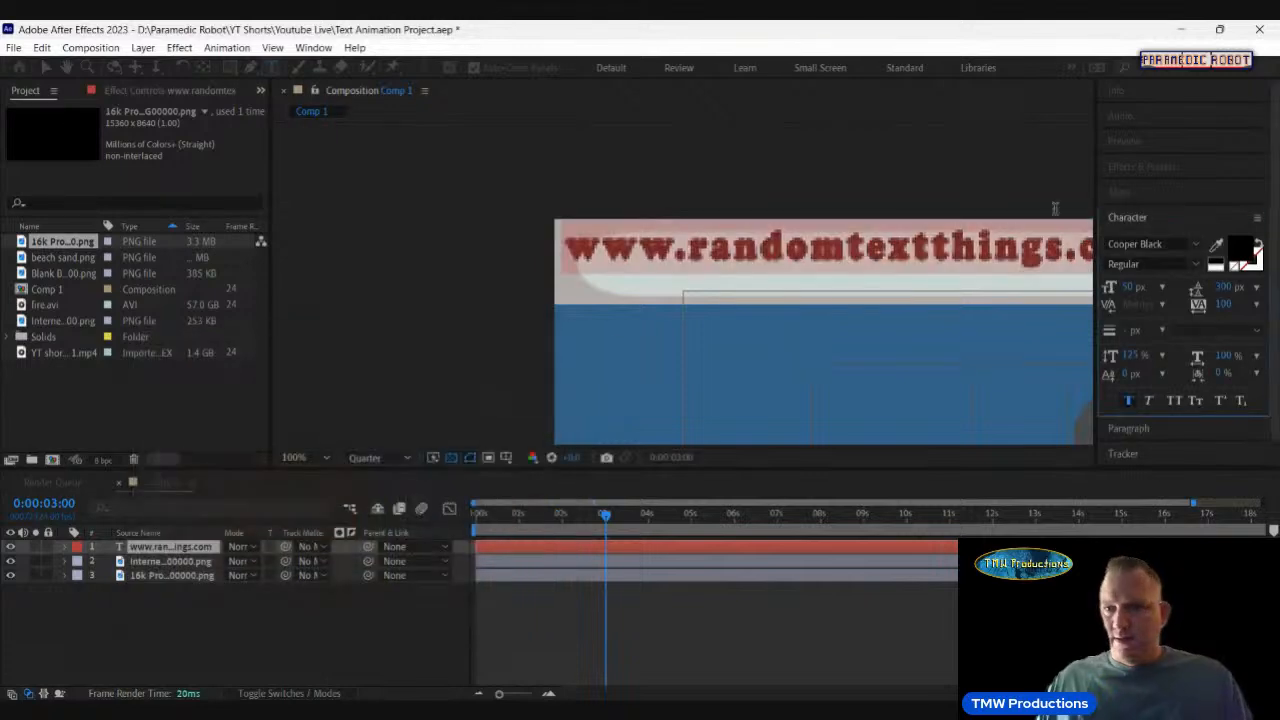
# Change the font of the web address text to Californian FB.
pyautogui.click(1188, 245)
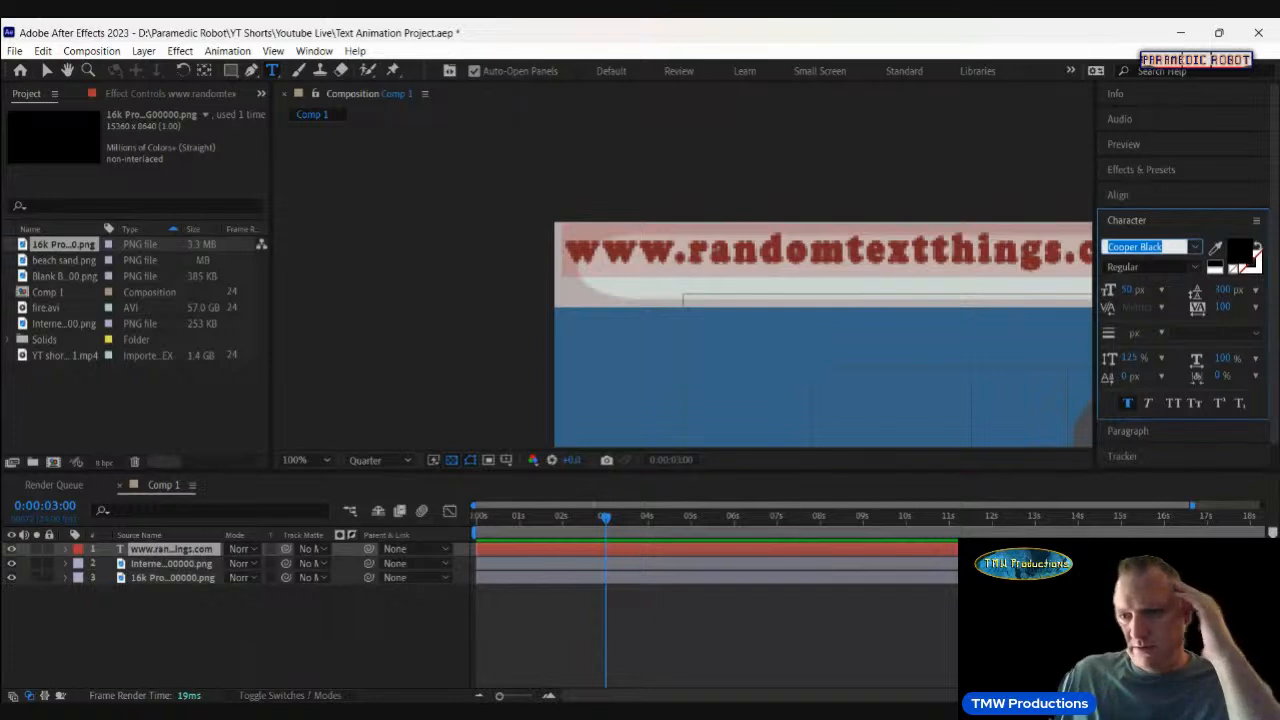
pyautogui.click(1047, 424)
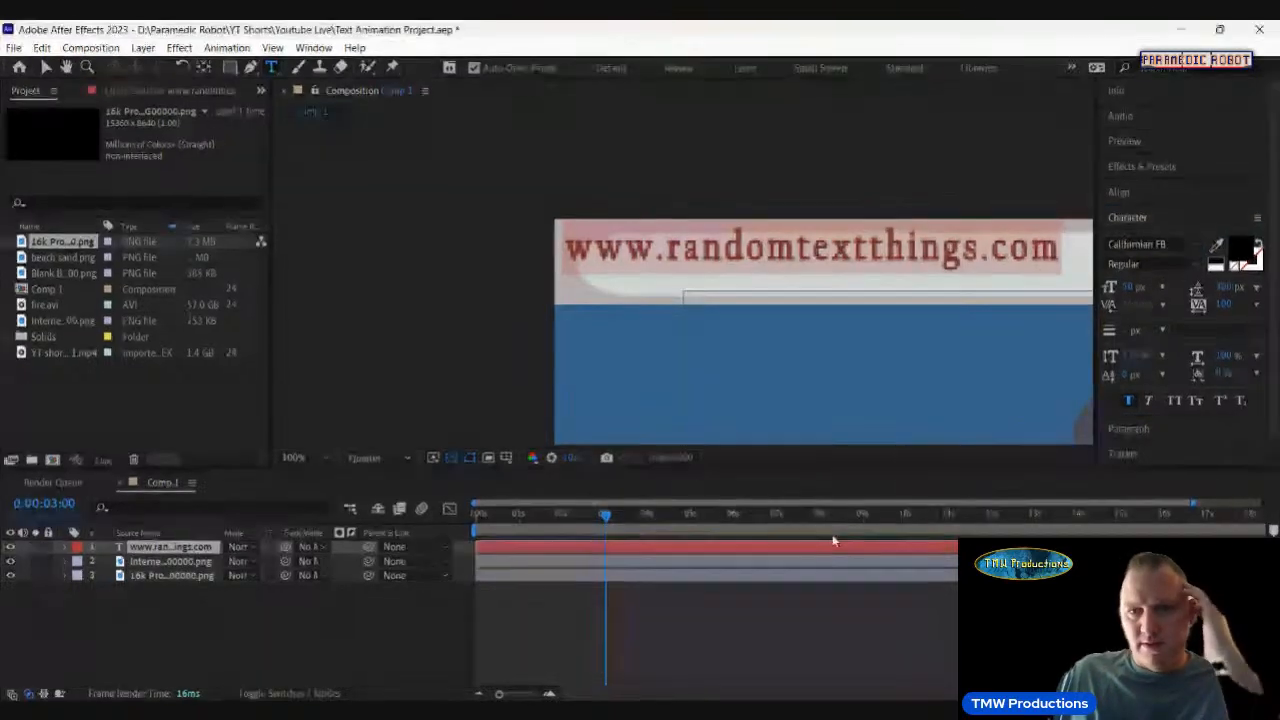
pyautogui.click(757, 617)
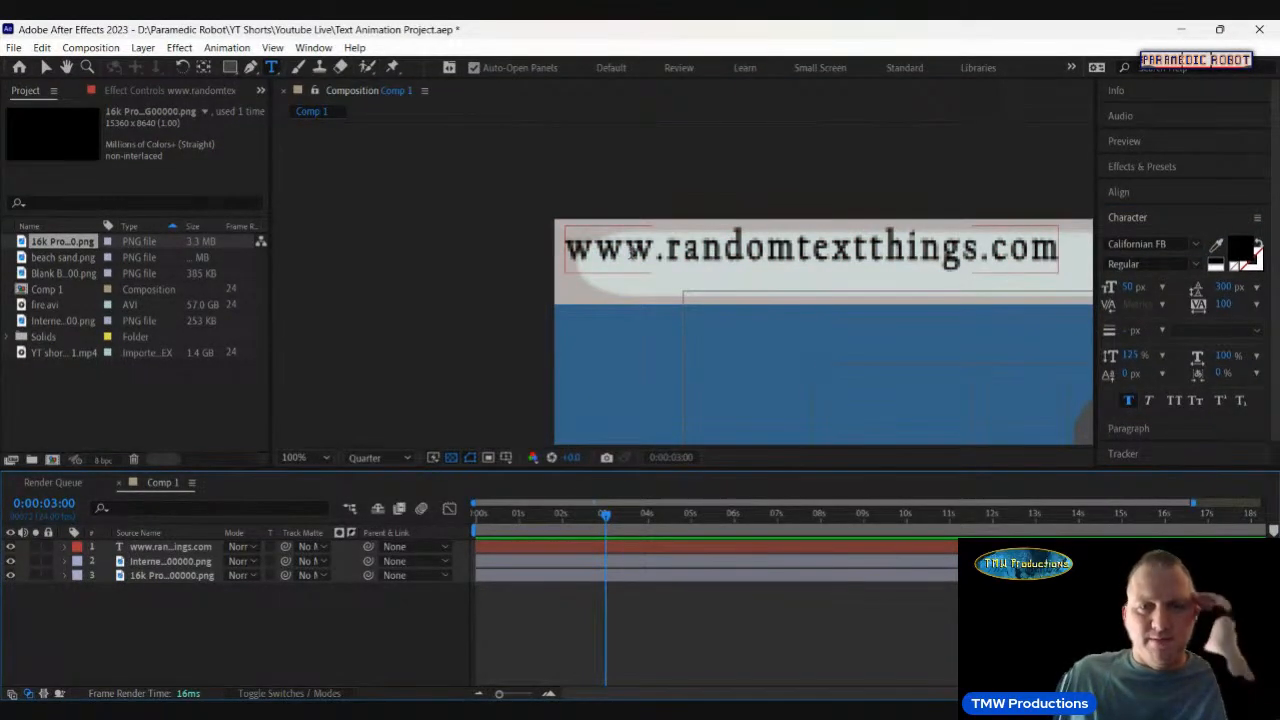
# Move the web address text into the address bar by setting its Position to 51.7, 95.1.
pyautogui.tripleClick(633, 253)
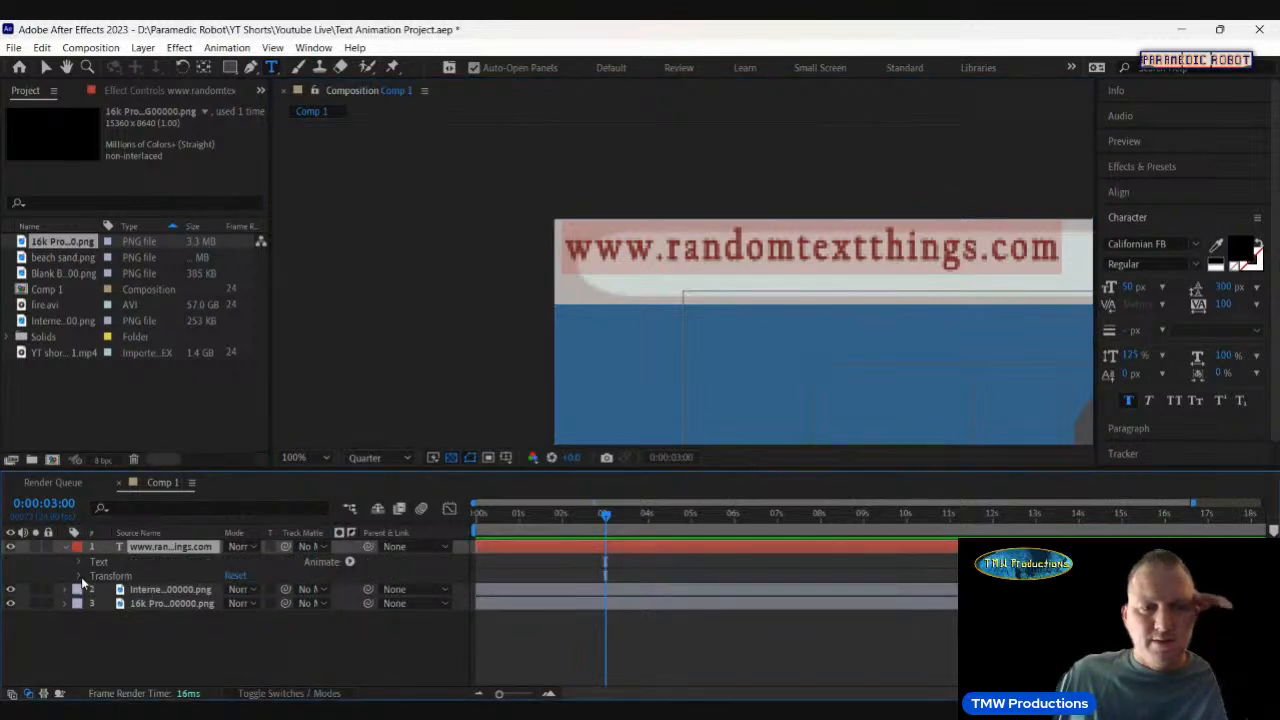
pyautogui.click(66, 547)
pyautogui.moveTo(251, 604)
pyautogui.mouseDown()
pyautogui.moveTo(280, 604)
pyautogui.moveTo(268, 604)
pyautogui.mouseUp()
pyautogui.click(249, 611)
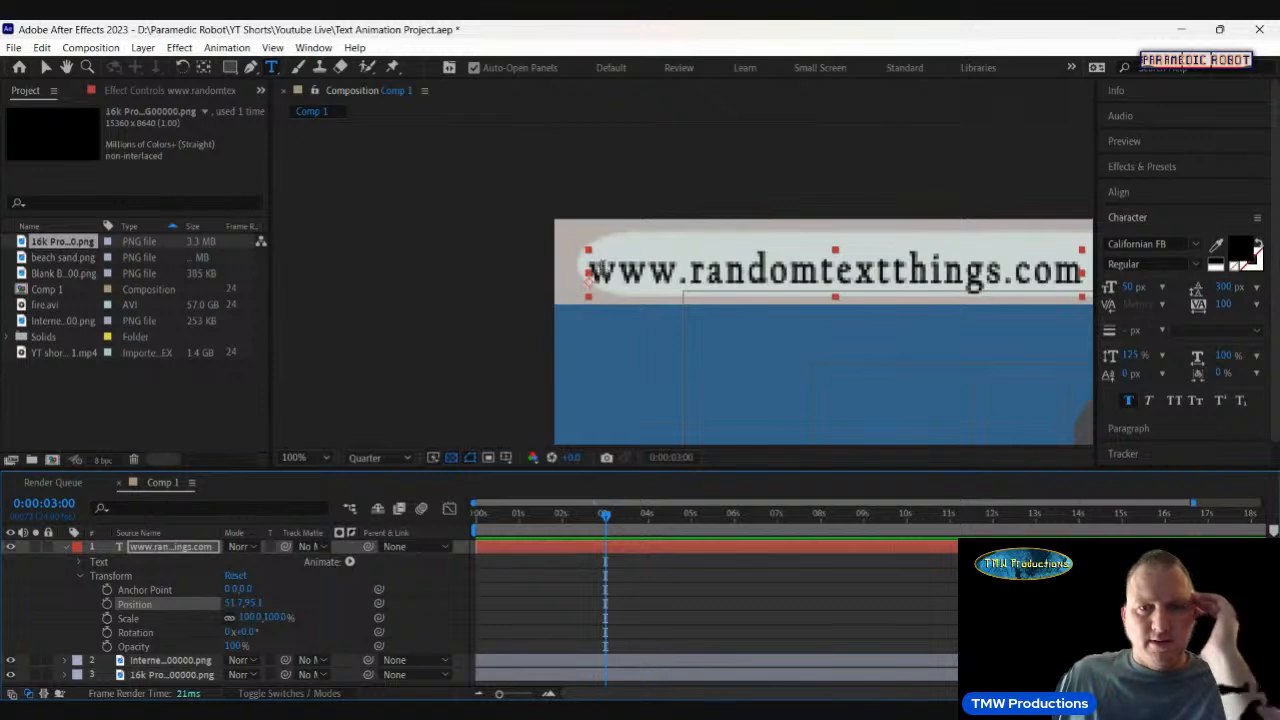
pyautogui.tripleClick(602, 267)
pyautogui.click(590, 270)
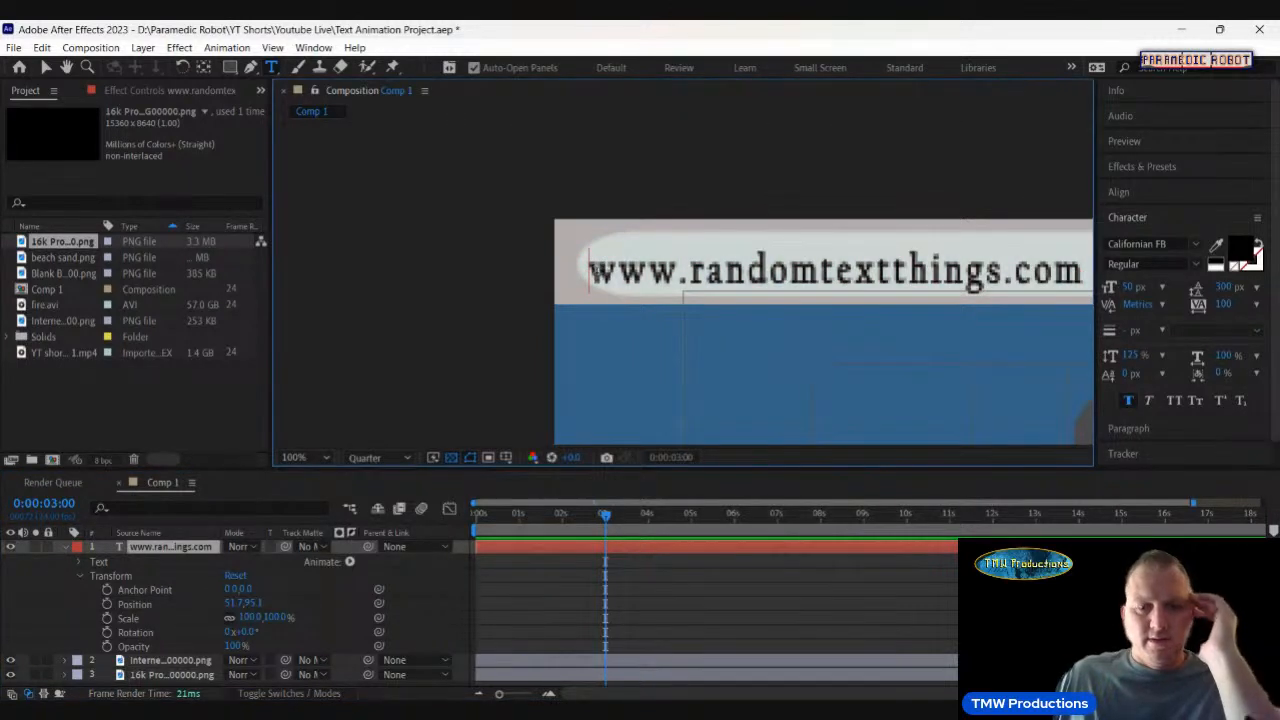
pyautogui.write('http:')
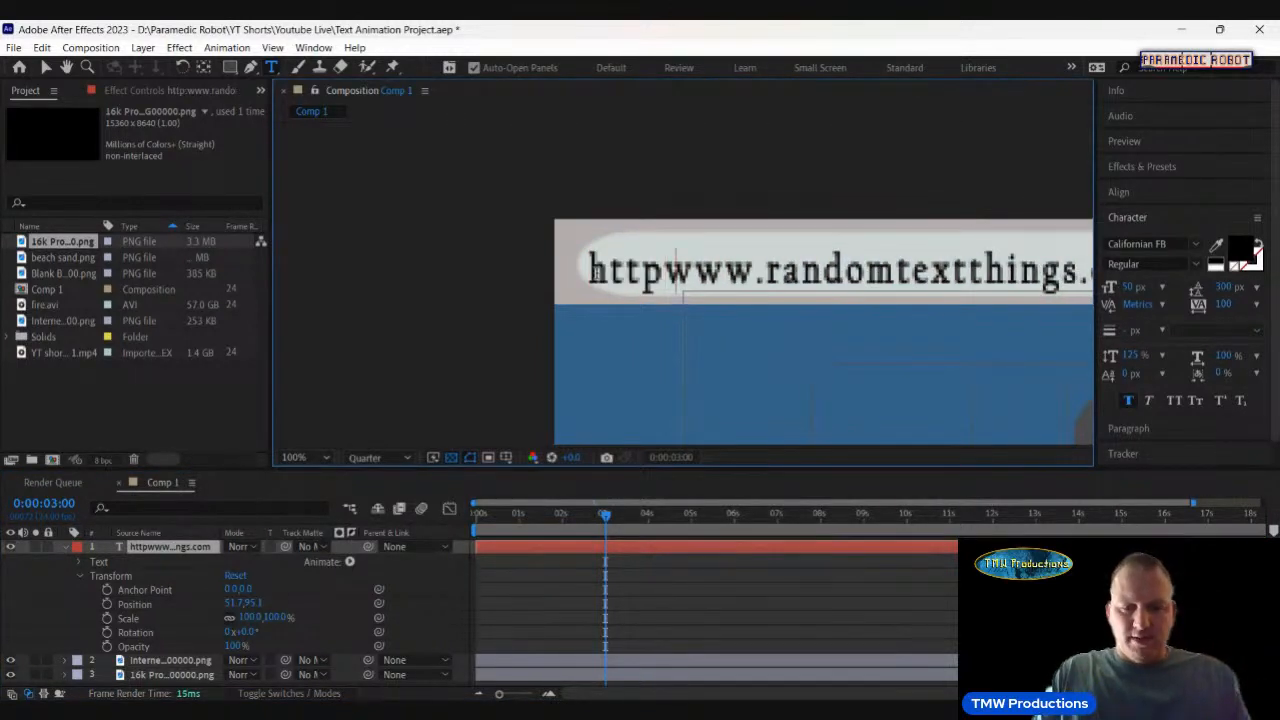
pyautogui.write('//')
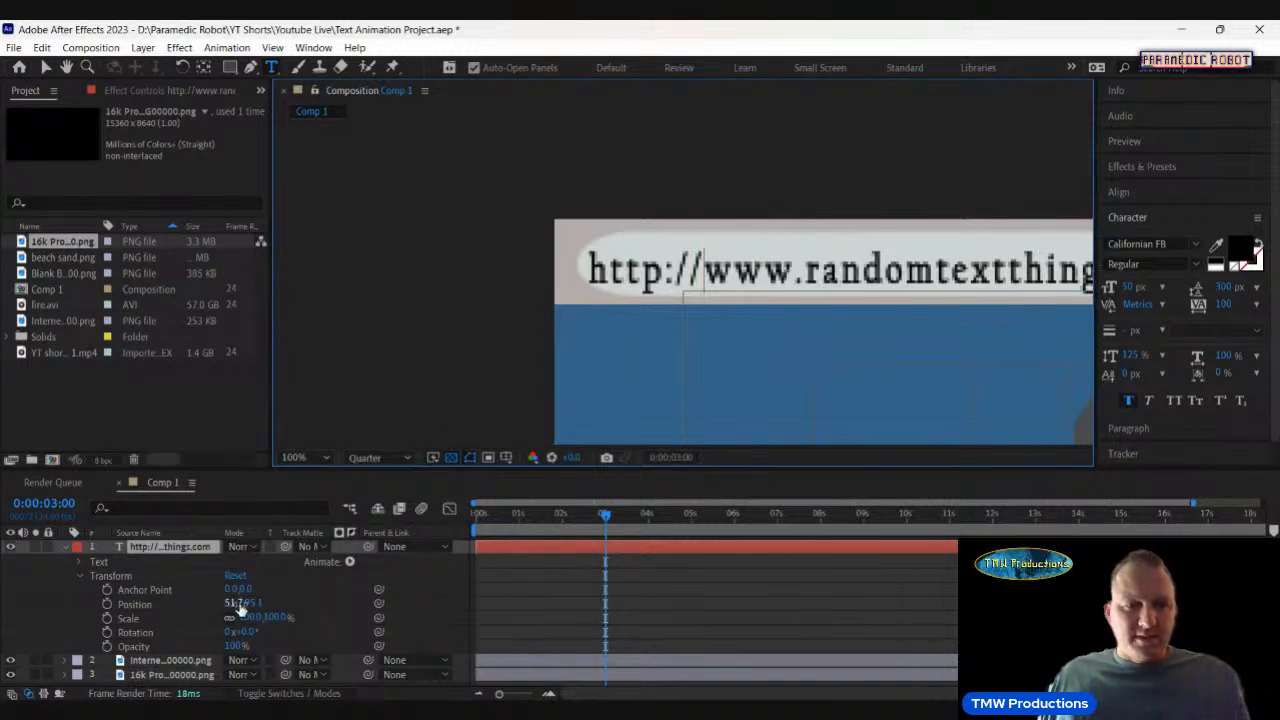
# Reposition the web address text within the address bar at 124.7, 82.1.
pyautogui.moveTo(236, 603); pyautogui.dragTo(250, 606)
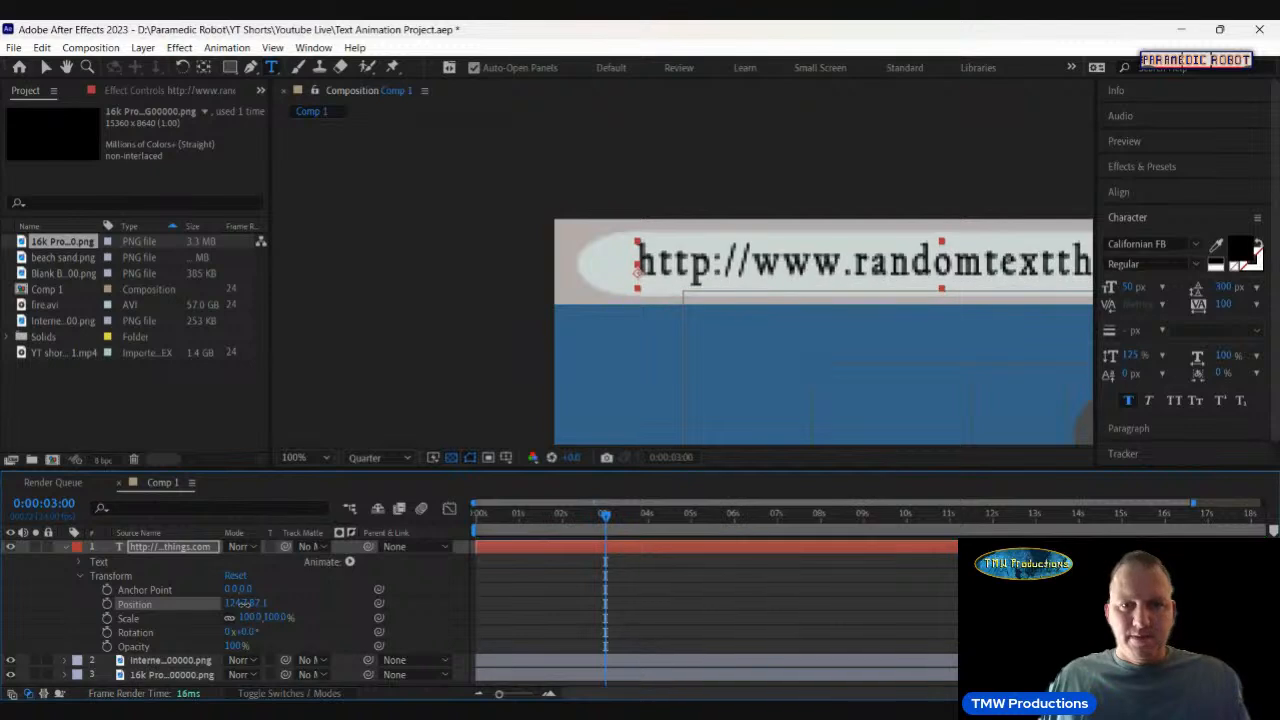
pyautogui.click(661, 635)
pyautogui.press(',')
pyautogui.press(',')
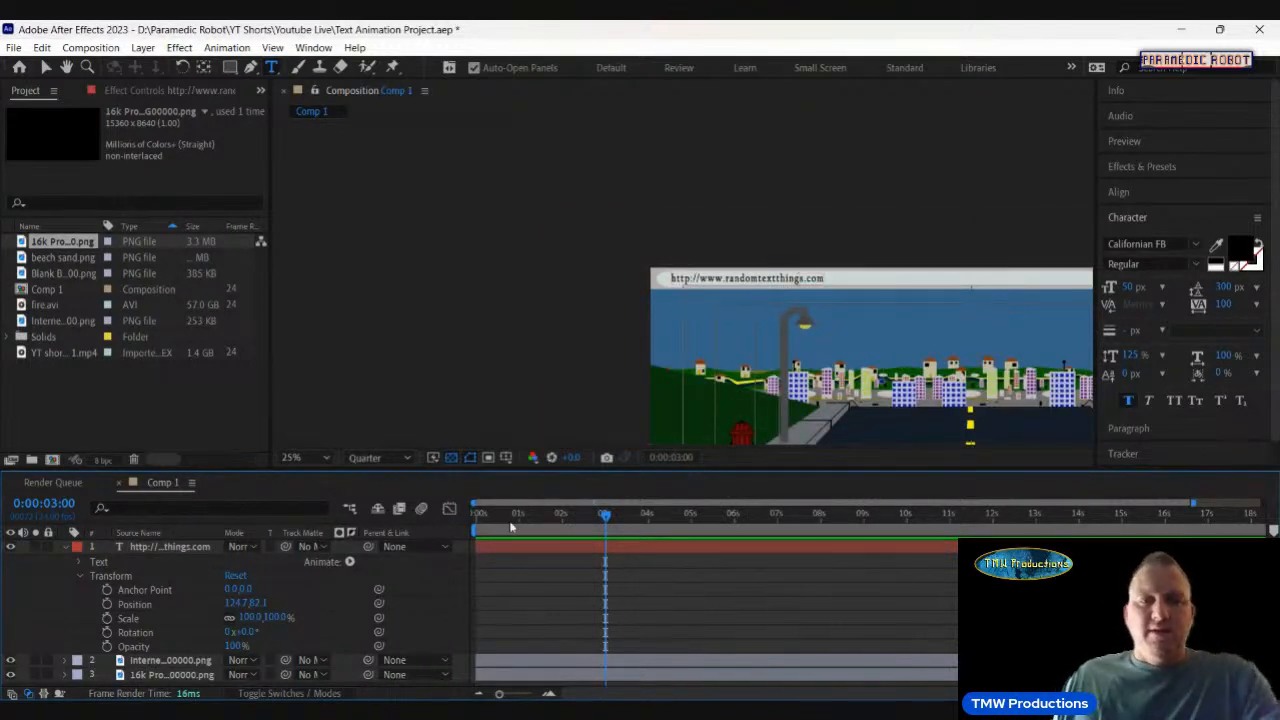
# Apply the Typewriter animation preset to the web address text layer at the composition's start and preview the animation.
pyautogui.press('Home')
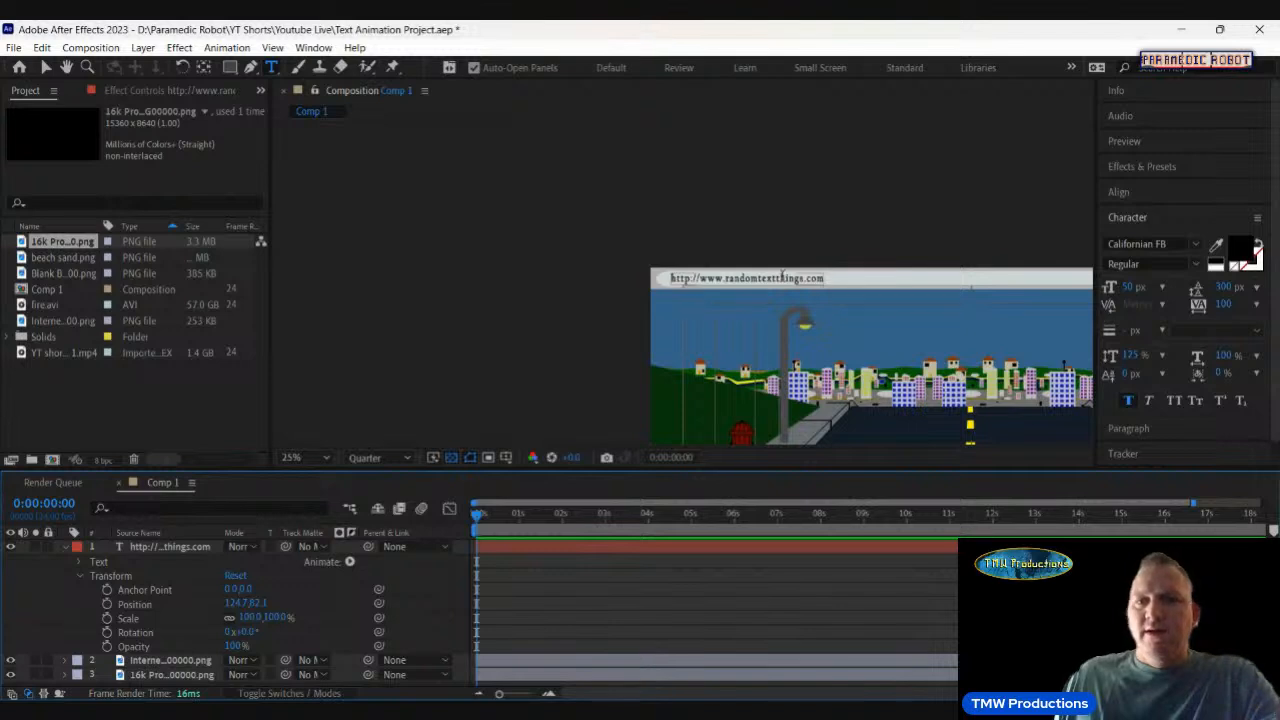
pyautogui.press('.')
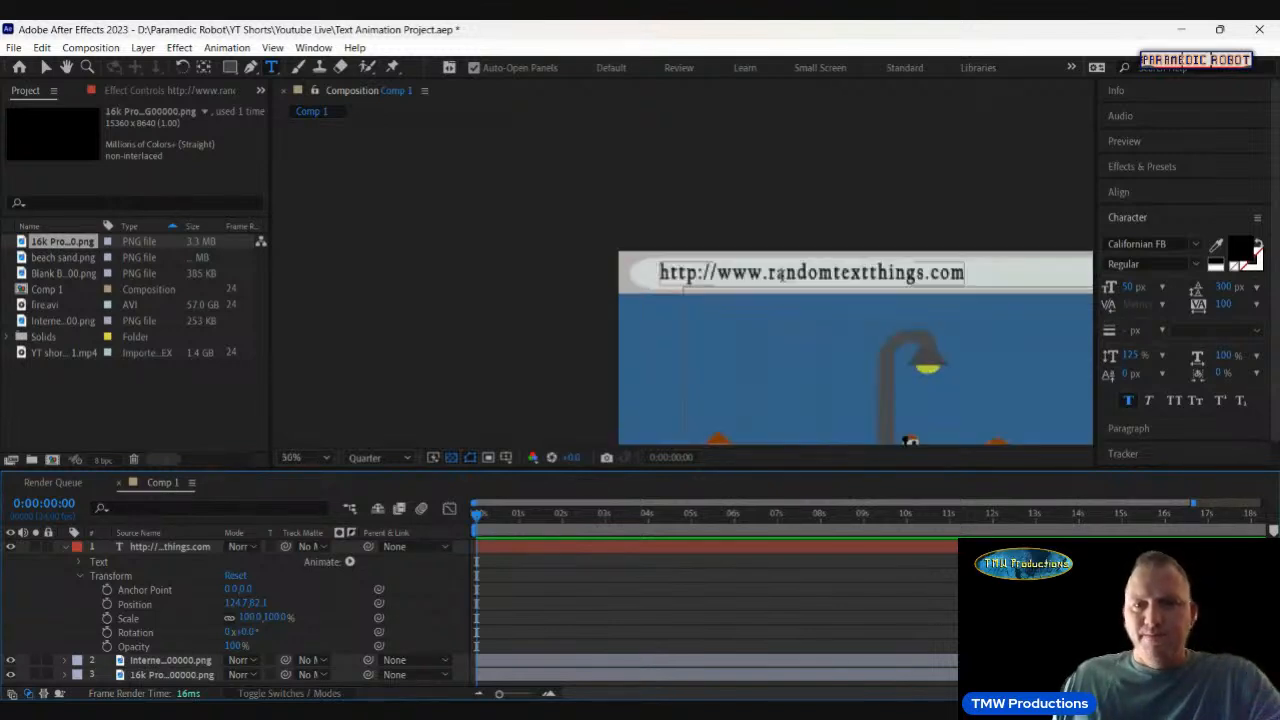
pyautogui.click(1149, 170)
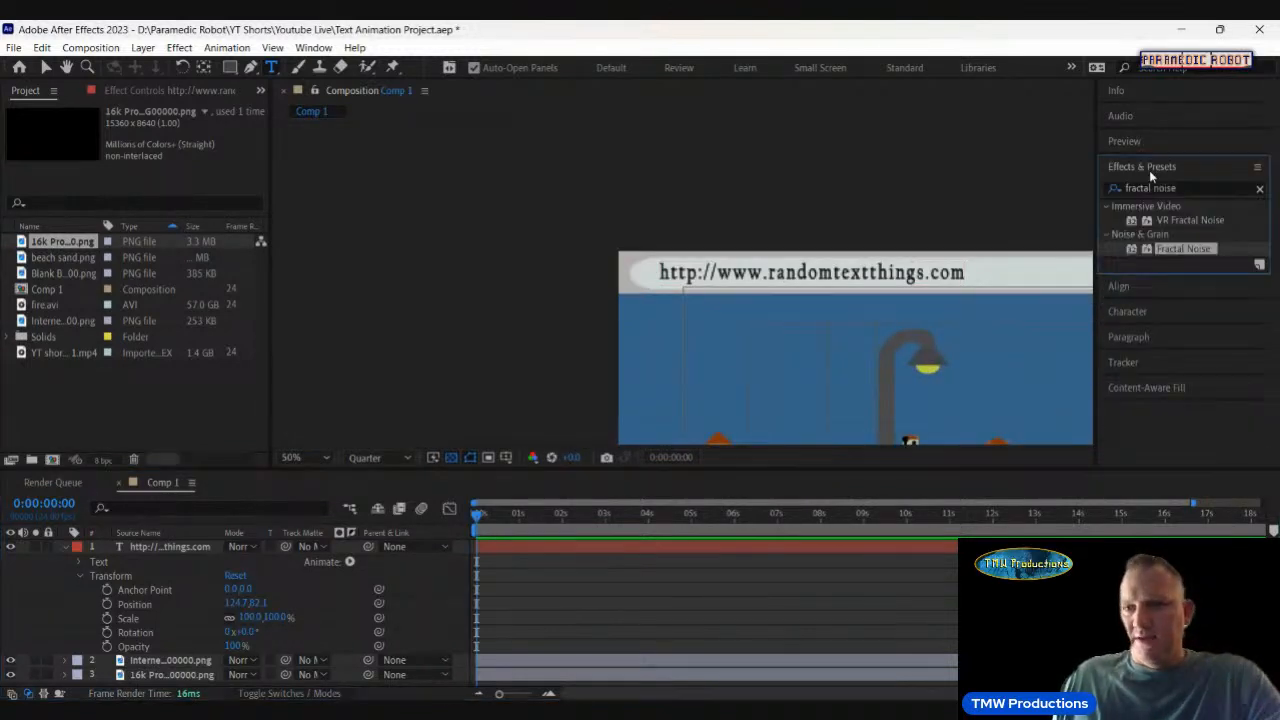
pyautogui.click(1259, 188)
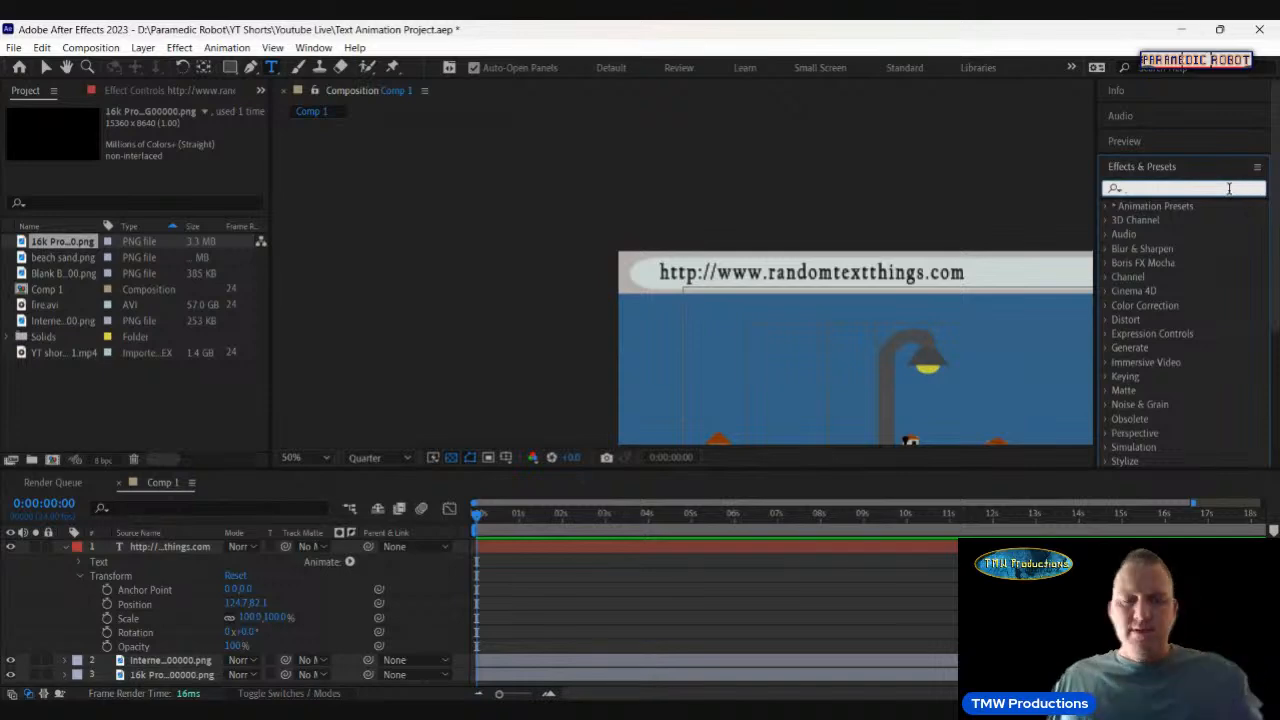
pyautogui.write('typewriter')
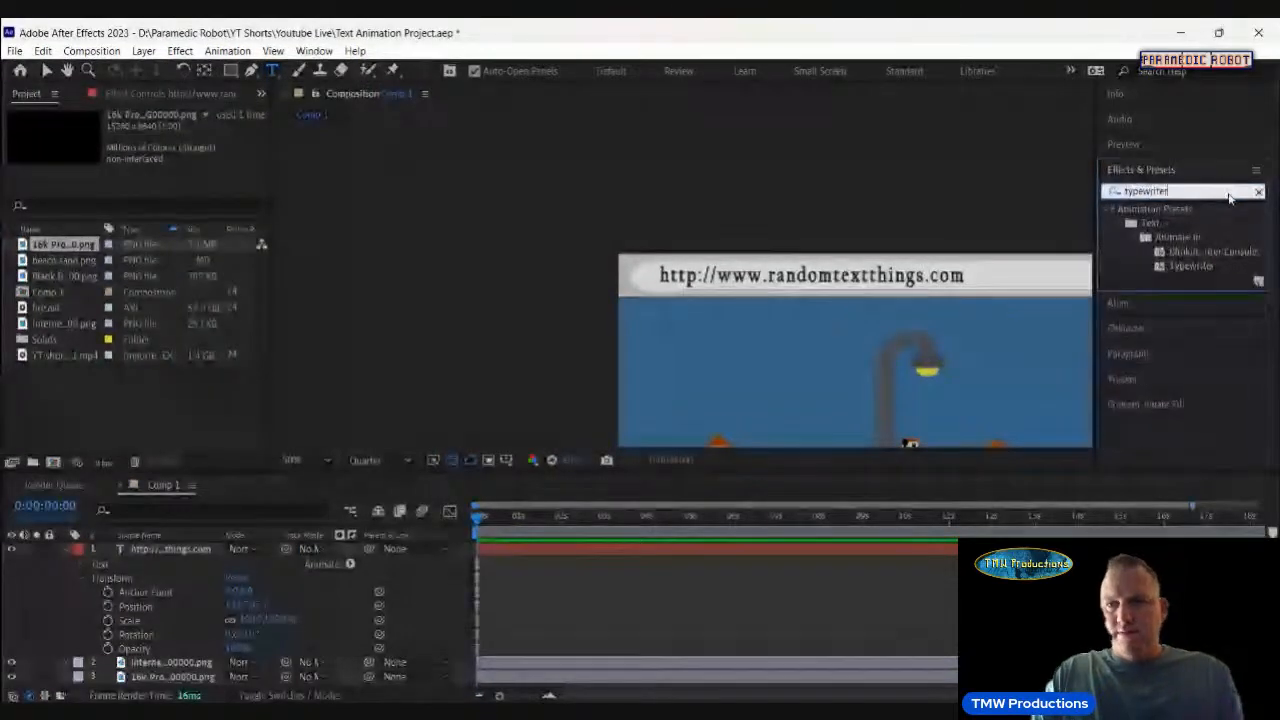
pyautogui.doubleClick(1186, 266)
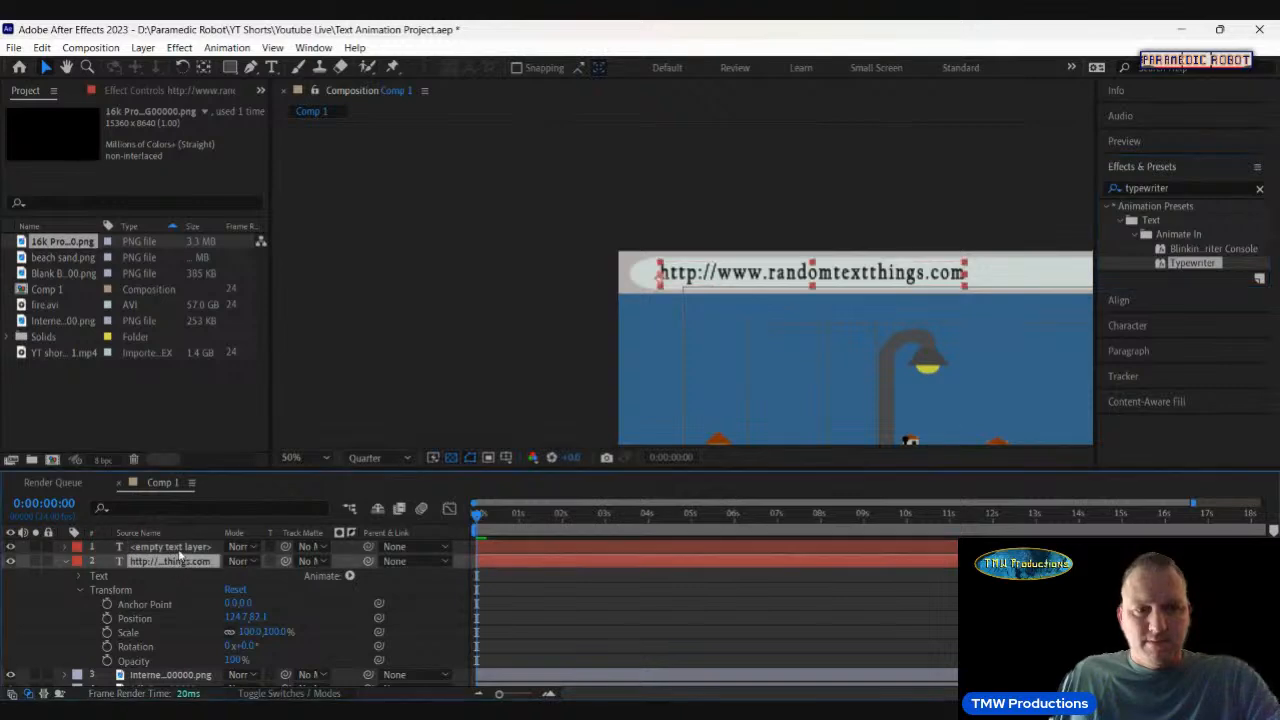
pyautogui.hotkey('ctrl', 'z')
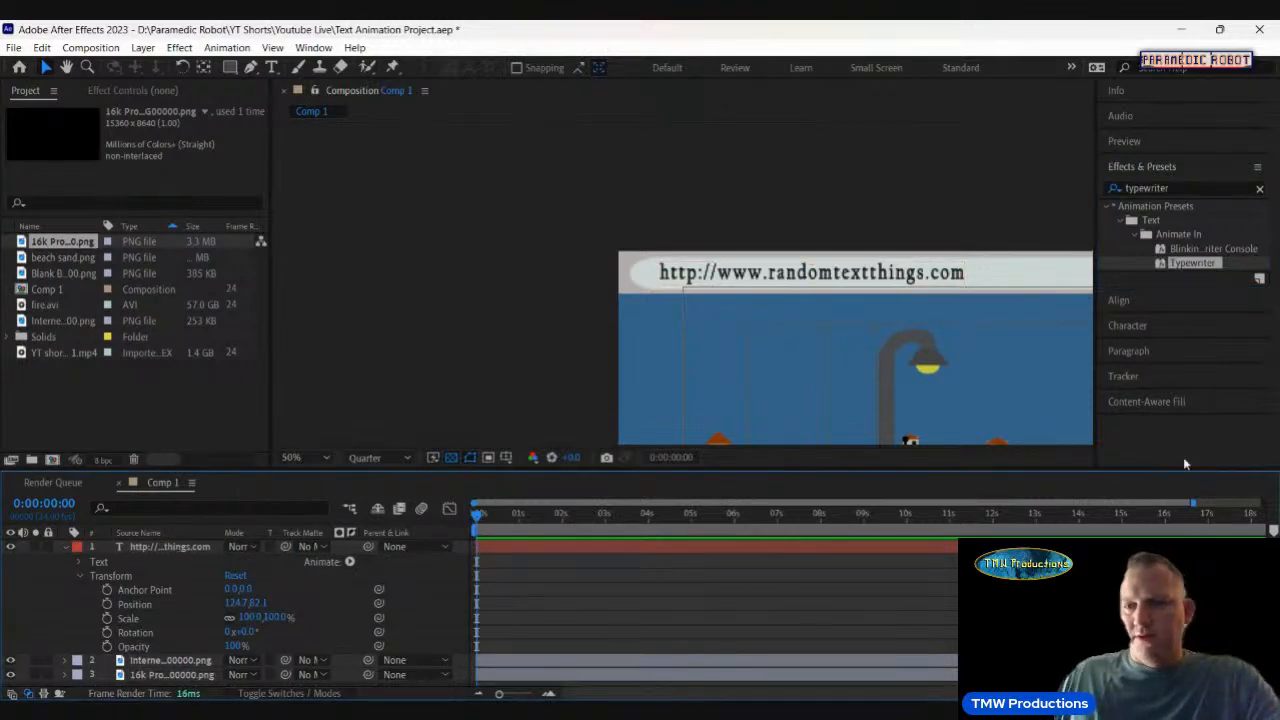
pyautogui.moveTo(1192, 263); pyautogui.dragTo(700, 547)
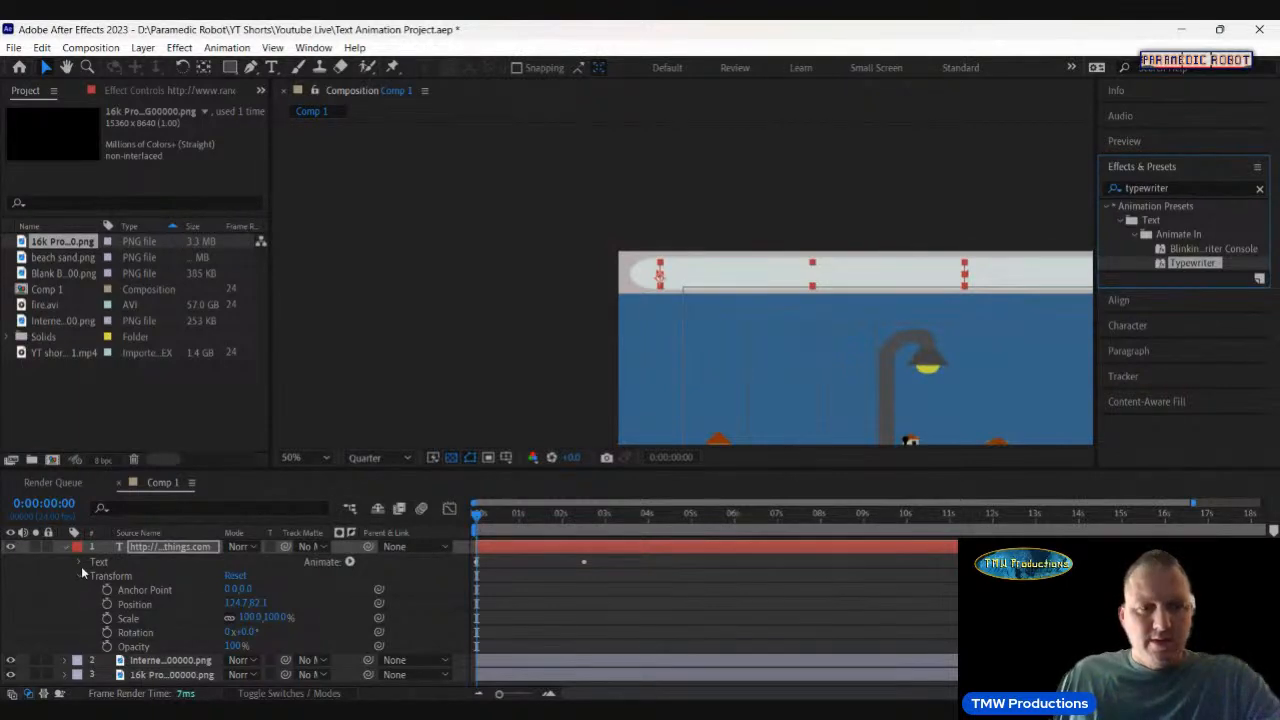
pyautogui.press('space')
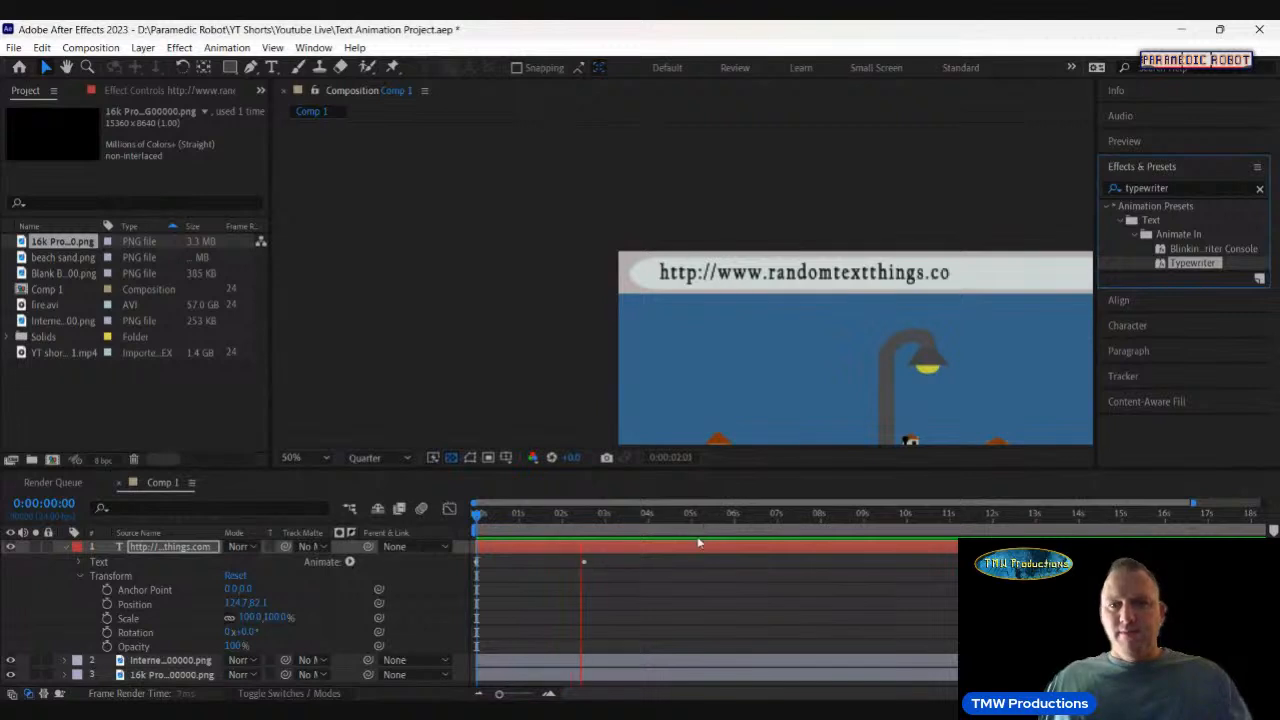
pyautogui.press('space')
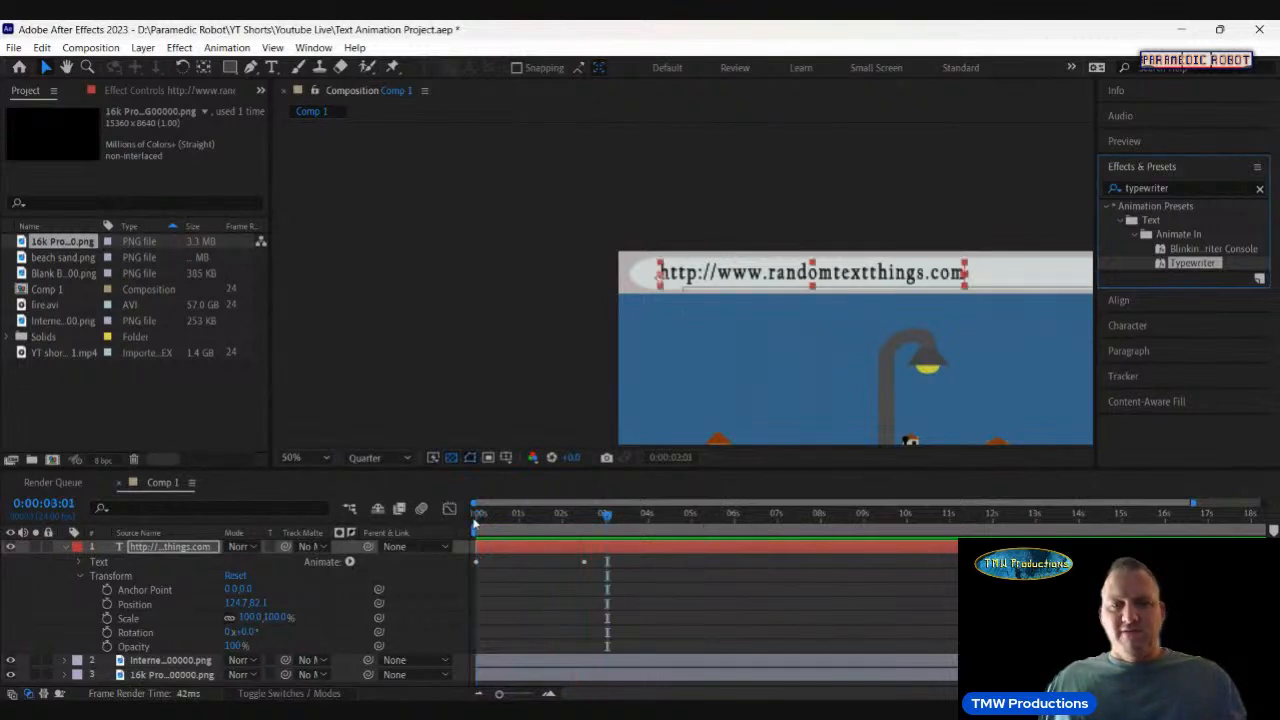
# Move the first Start keyframe of the web address text's Range Selector 1 to about half a second.
pyautogui.click(80, 562)
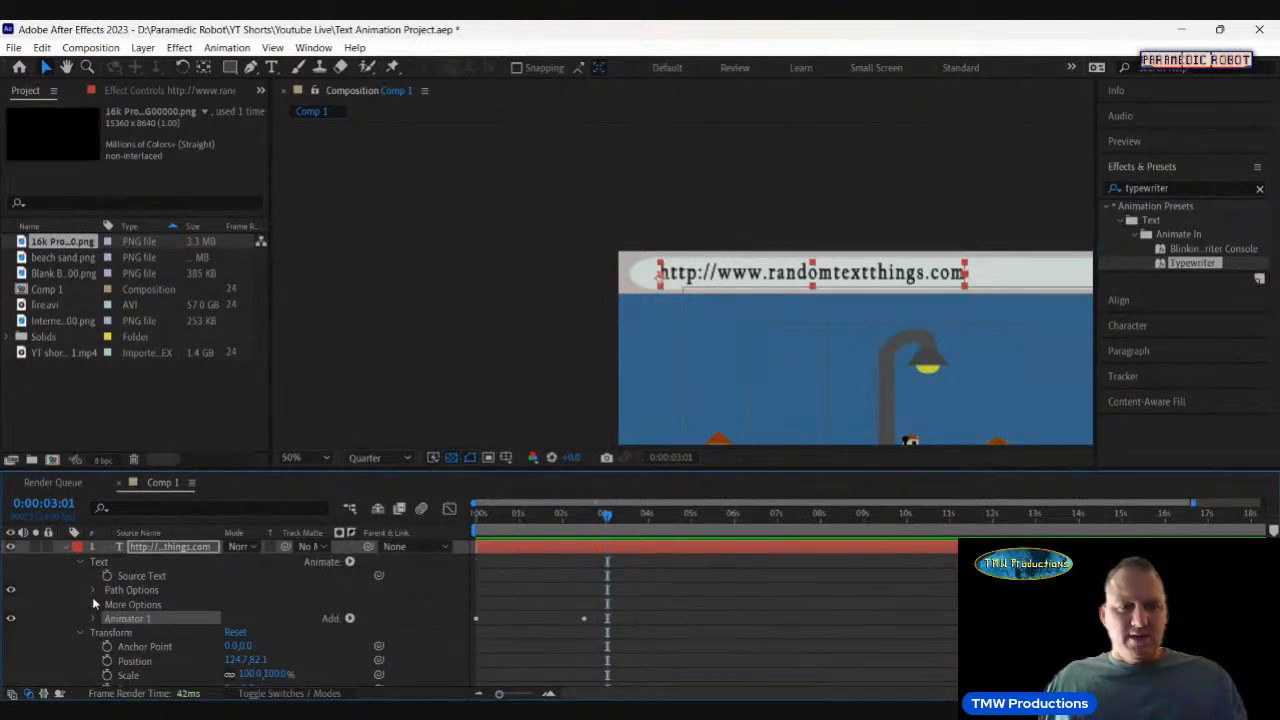
pyautogui.click(93, 618)
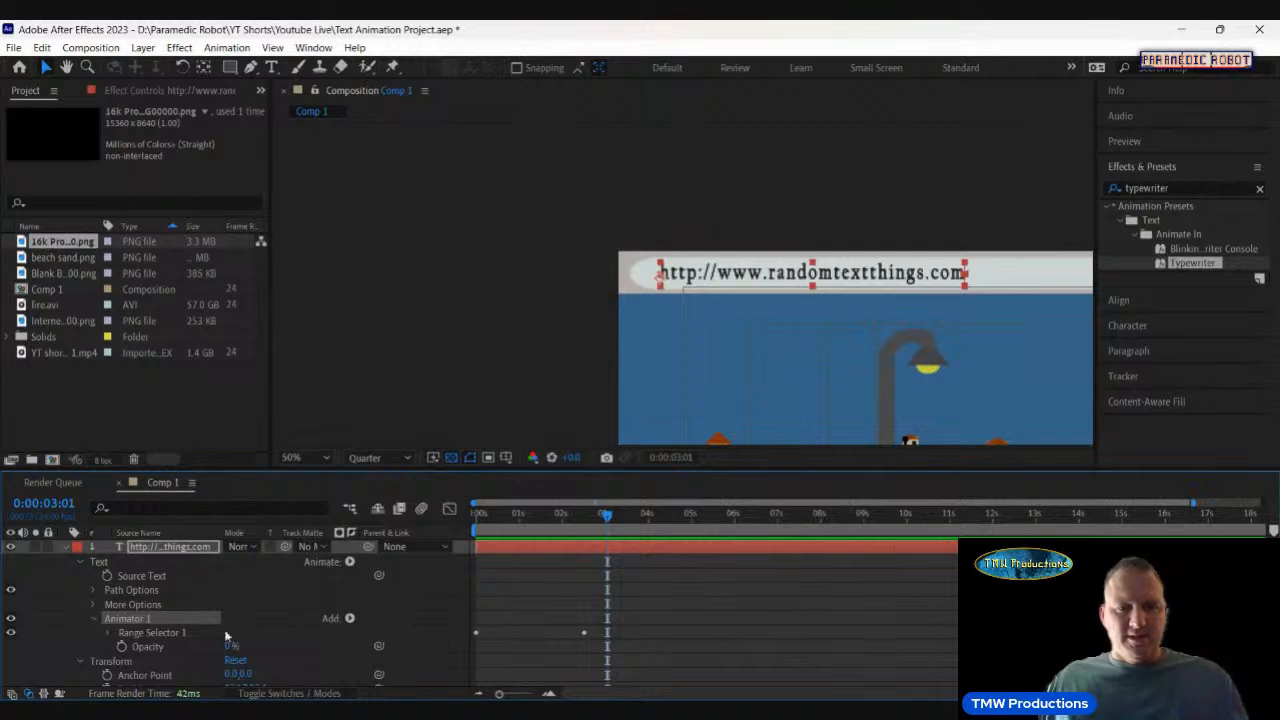
pyautogui.click(109, 632)
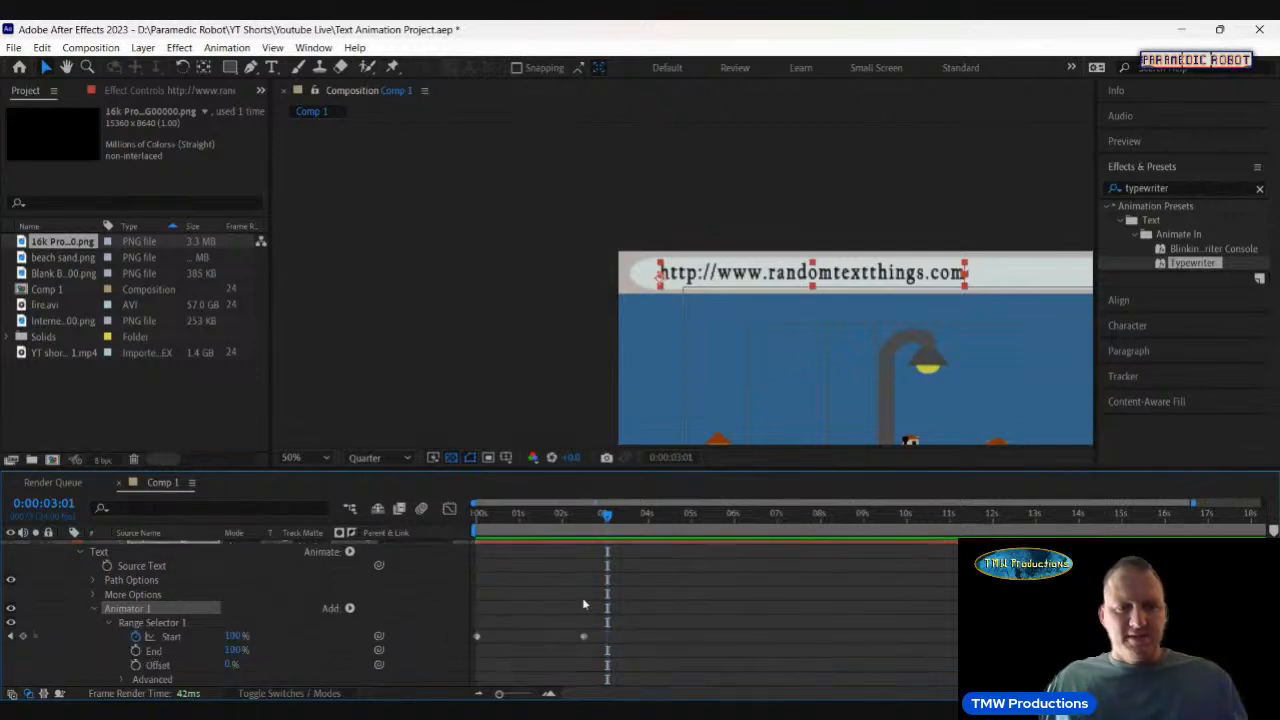
pyautogui.click(496, 514)
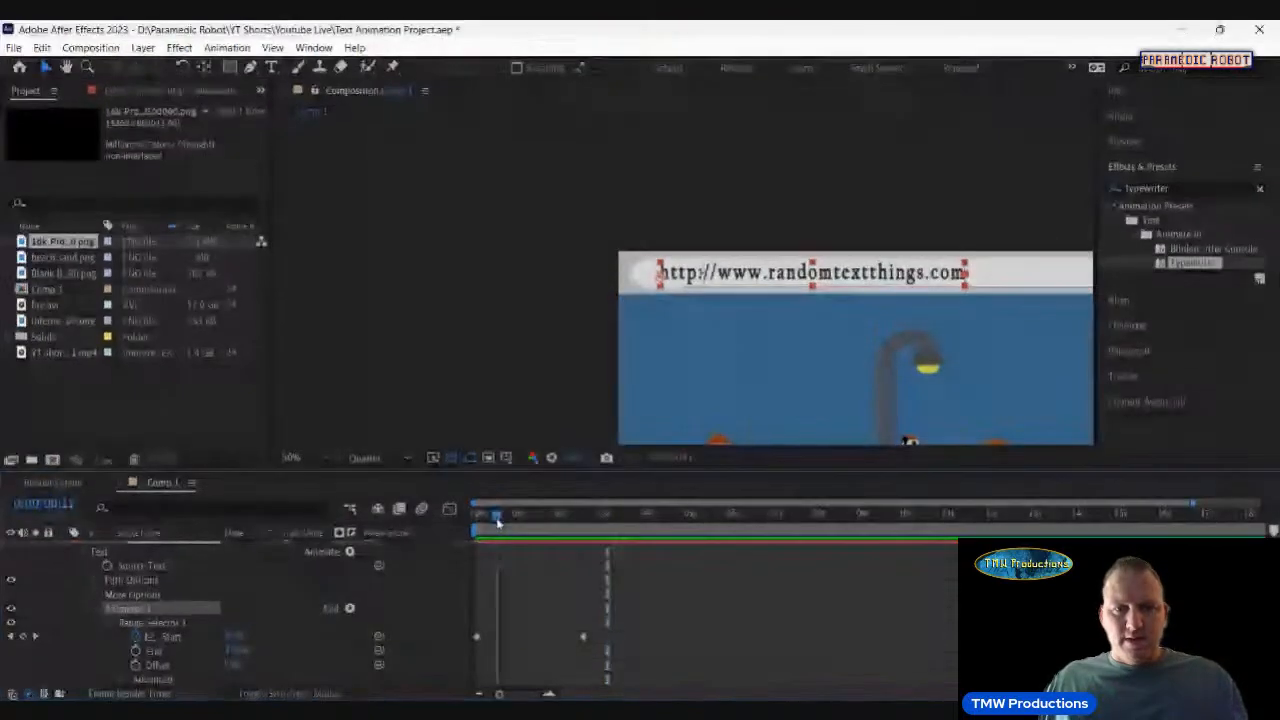
pyautogui.click(477, 637)
pyautogui.moveTo(478, 637); pyautogui.dragTo(501, 641)
# Slow the typing by moving the last Start keyframe to 5 seconds, preview it, and extend that keyframe to about 6.6 seconds.
pyautogui.click(692, 520)
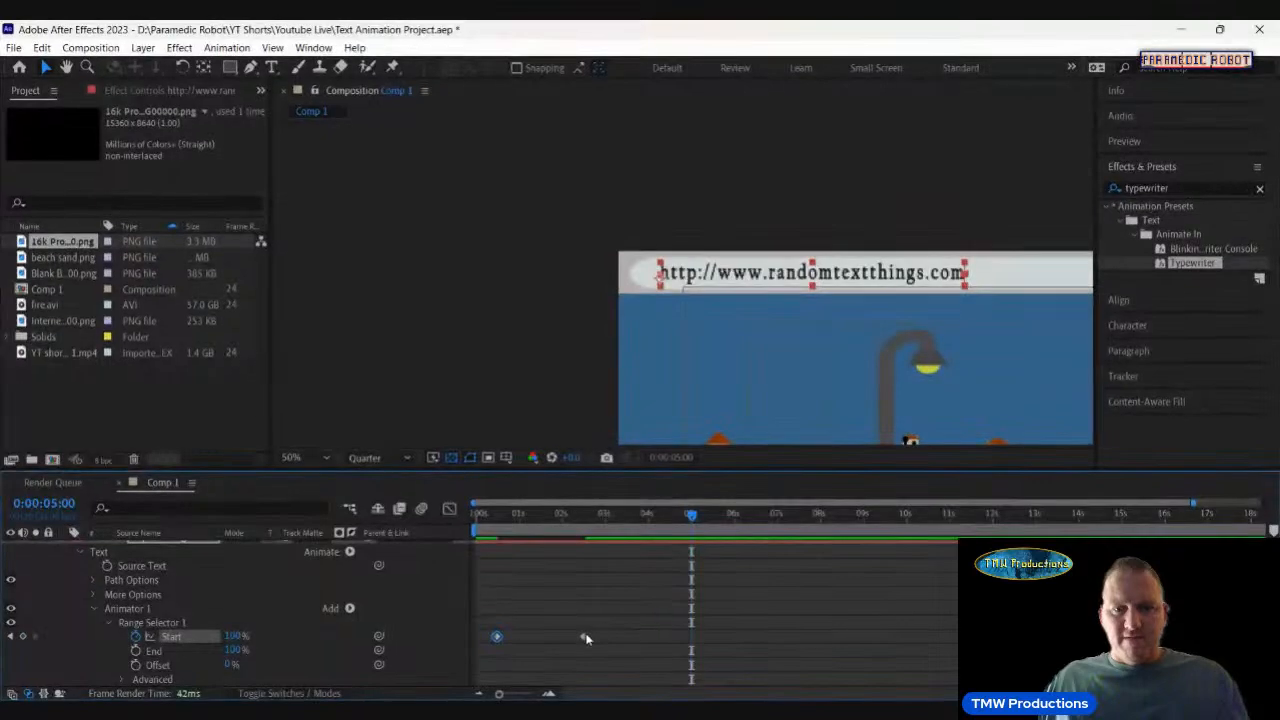
pyautogui.moveTo(585, 638); pyautogui.dragTo(691, 638)
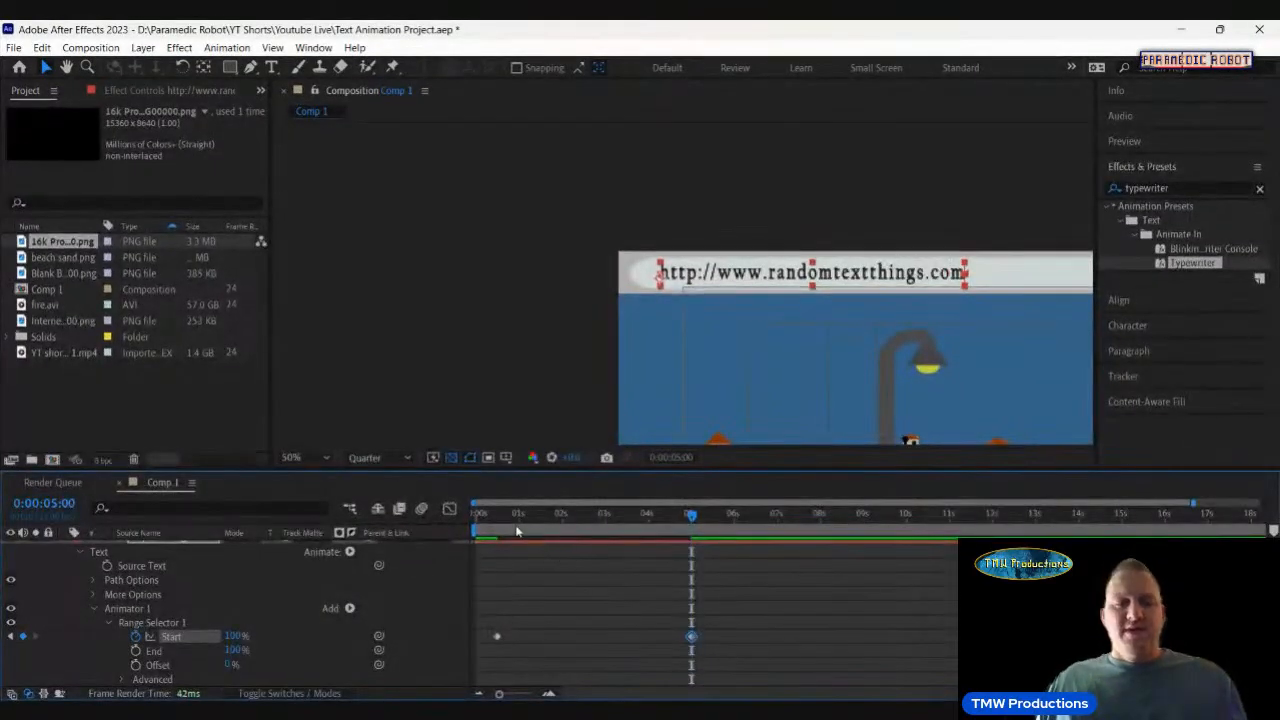
pyautogui.moveTo(502, 518); pyautogui.dragTo(473, 532)
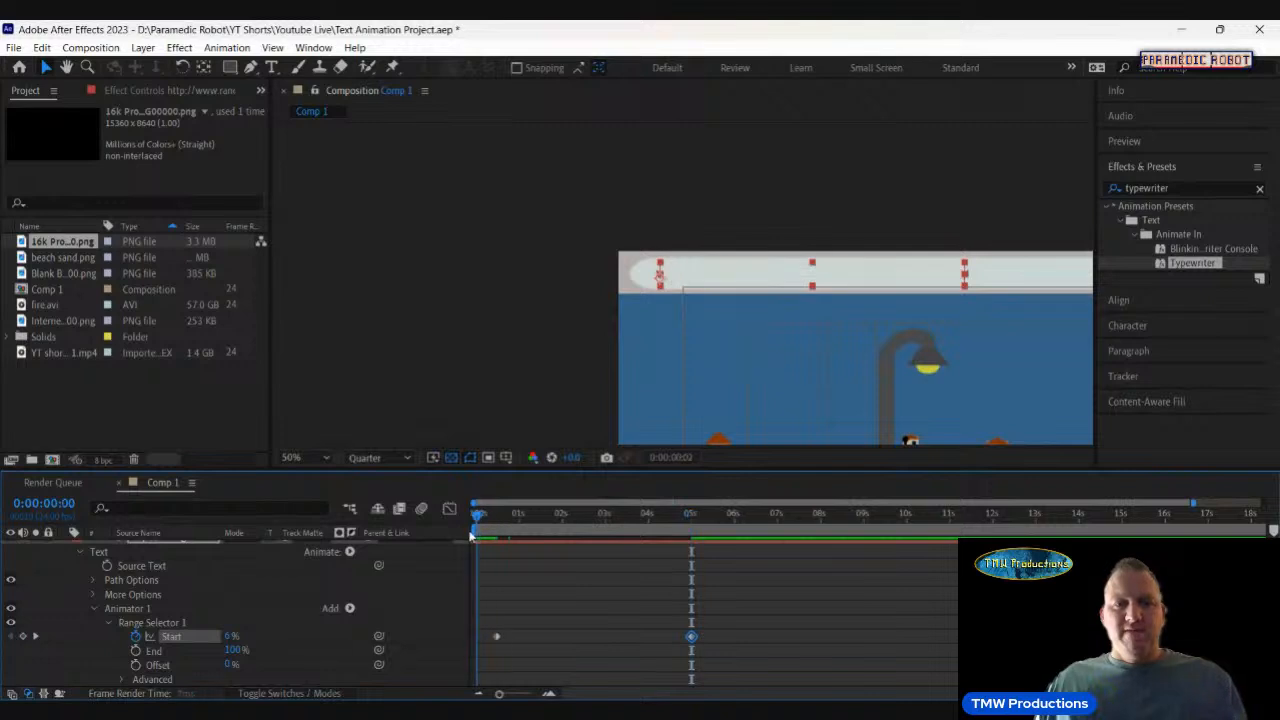
pyautogui.press('space')
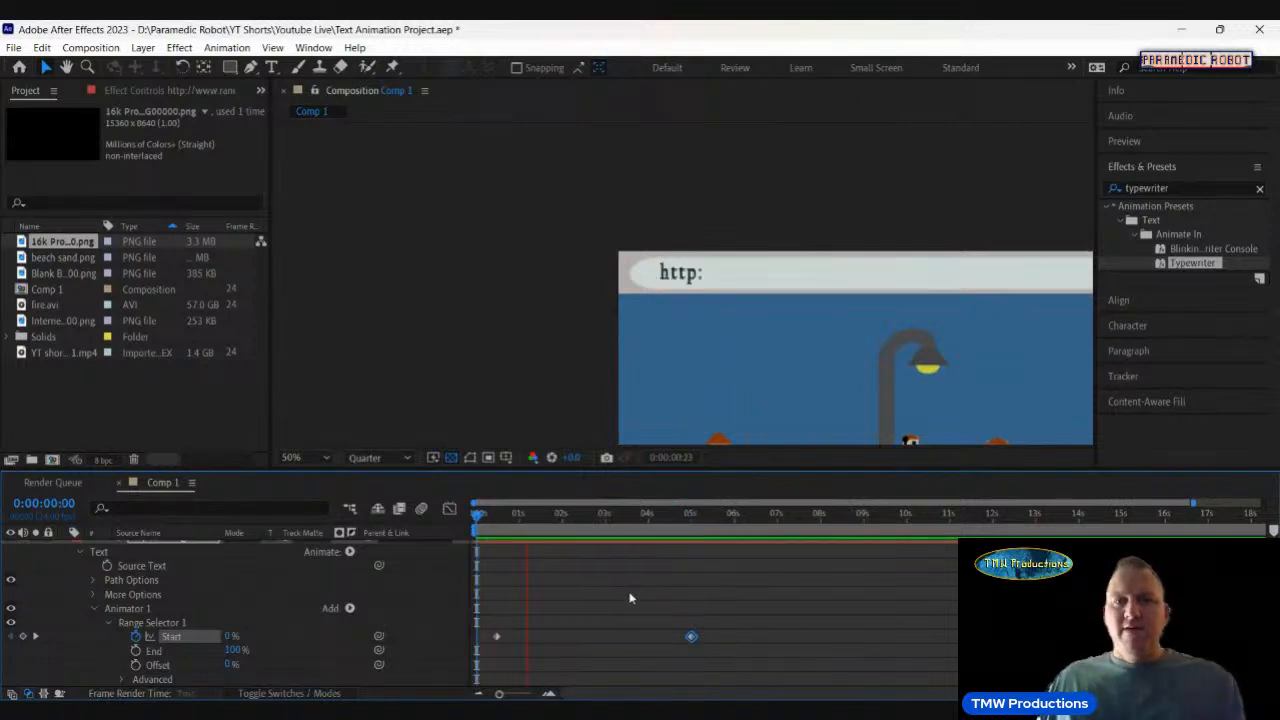
pyautogui.moveTo(688, 638); pyautogui.dragTo(762, 637)
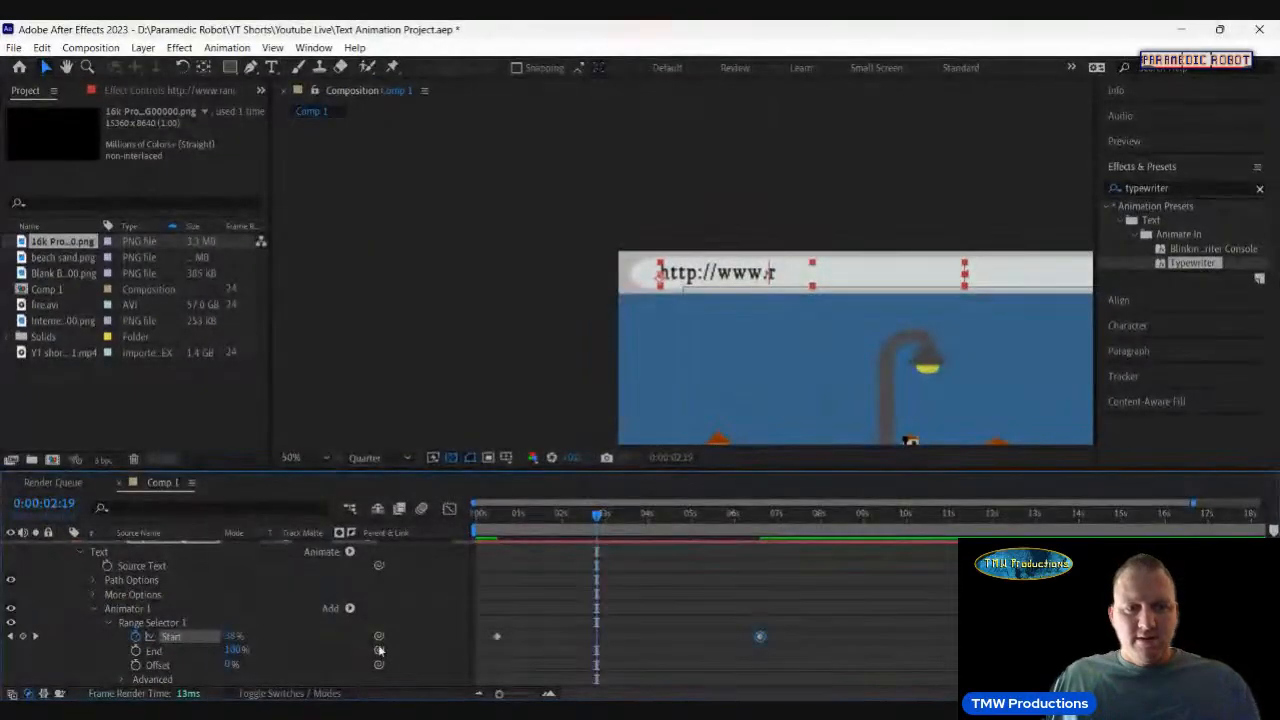
# Set the Range Selector's Offset to 30% and preview the typing animation from near the composition's start.
pyautogui.click(231, 664)
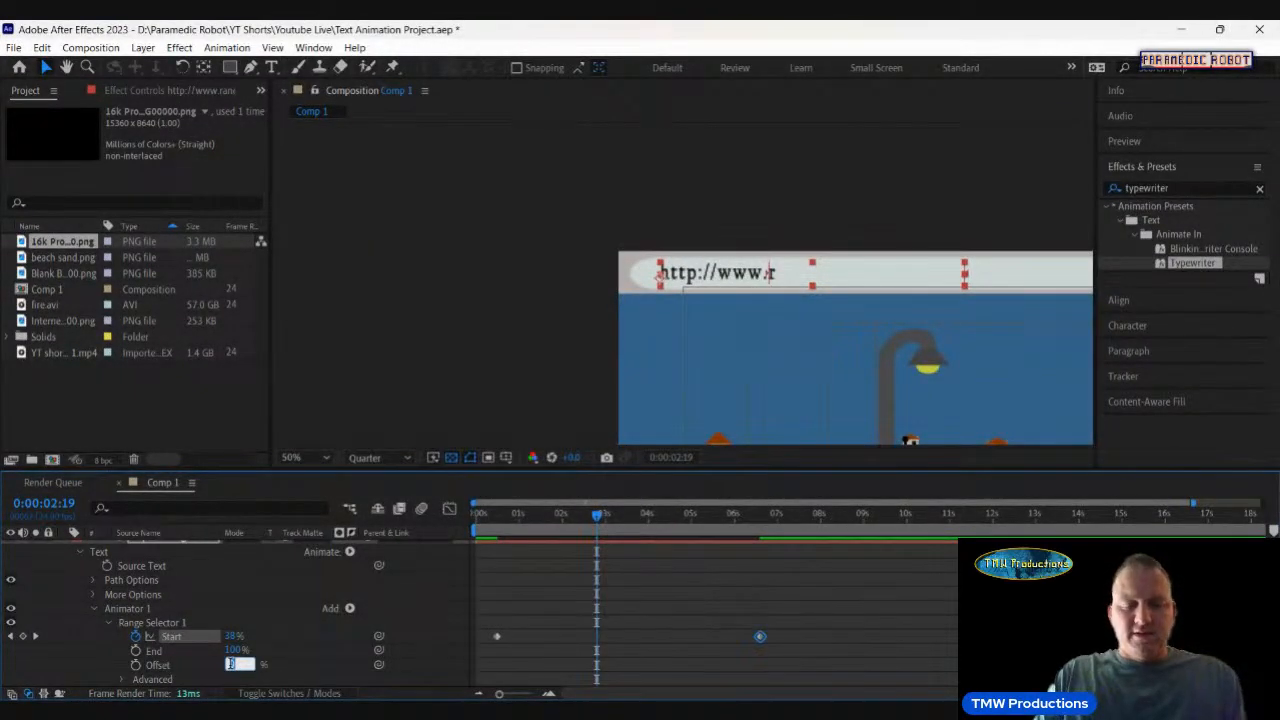
pyautogui.write('30')
pyautogui.press('Return')
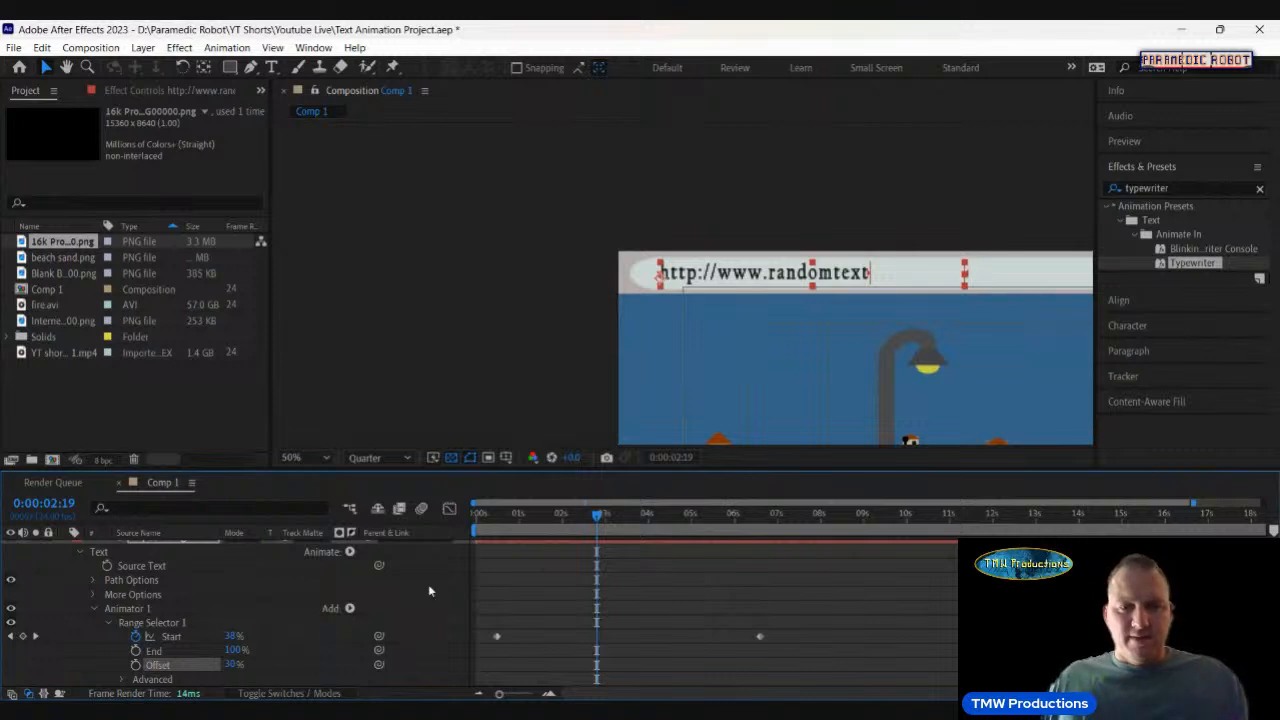
pyautogui.press('space')
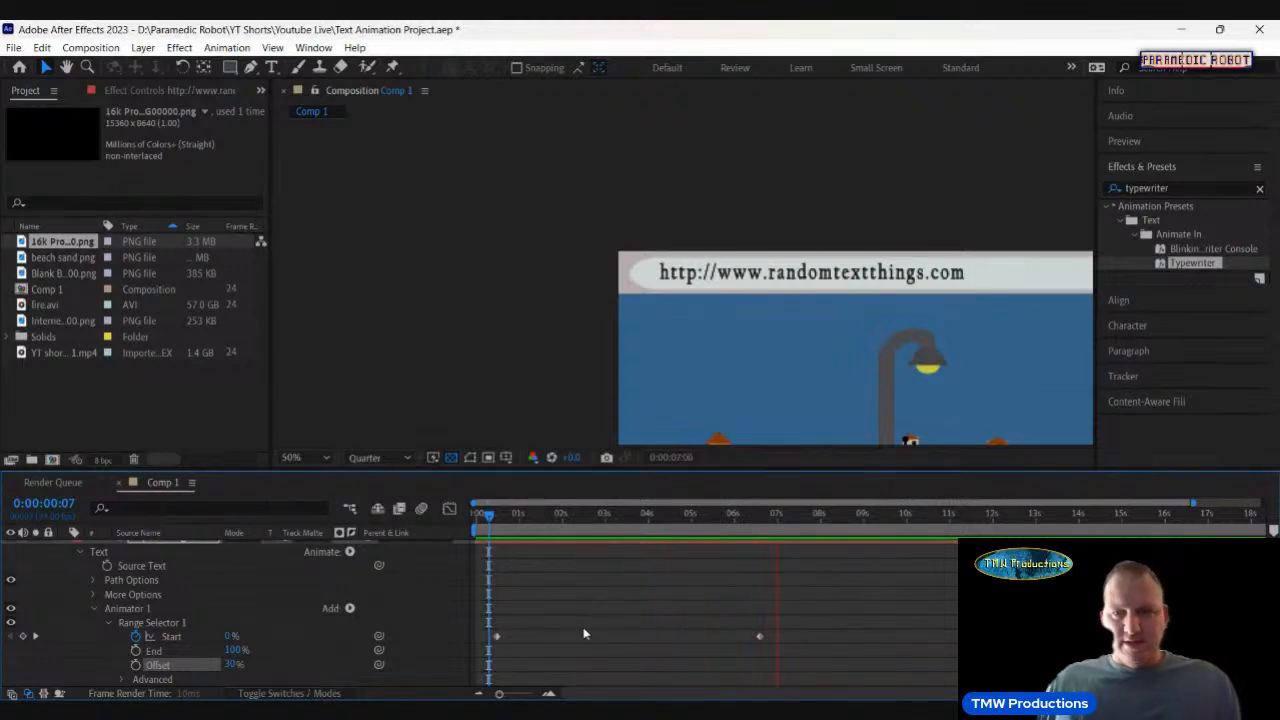
pyautogui.press('space')
# Collapse the web address text layer's properties, deselect it with the whole composition in view, and save the project.
pyautogui.press(',')
pyautogui.press(',')
pyautogui.press(',')
pyautogui.press(',')
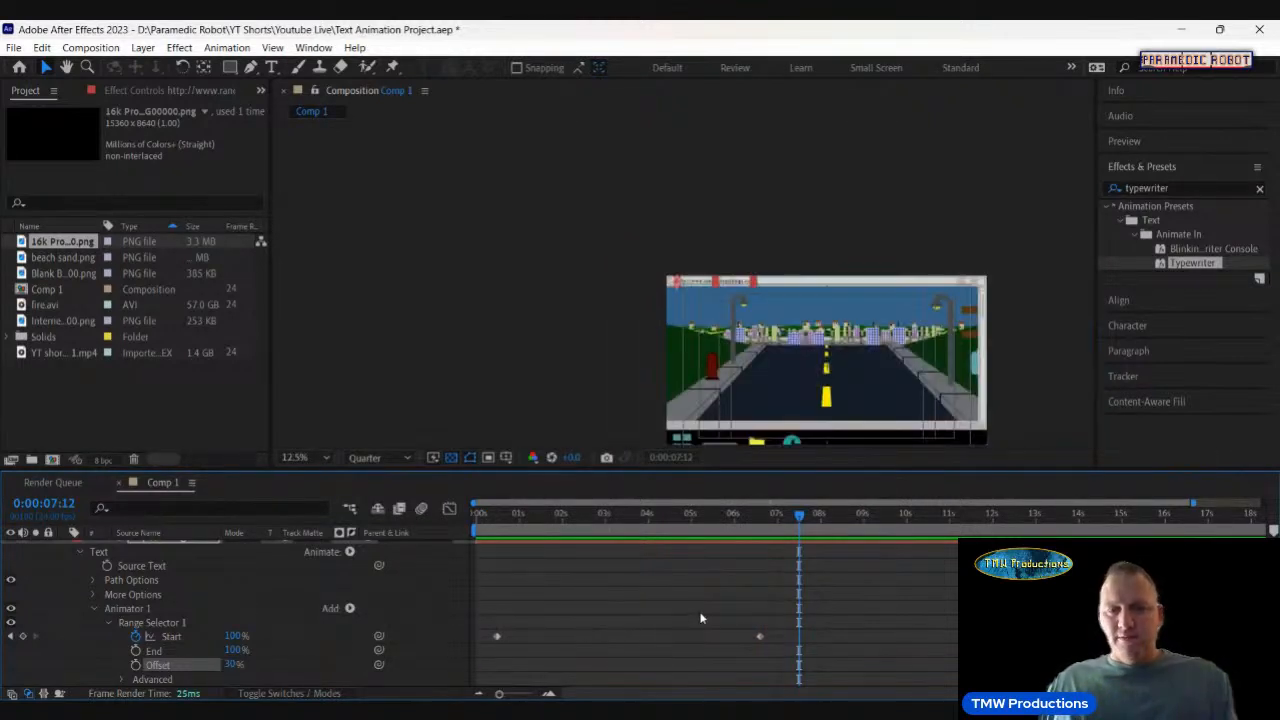
pyautogui.scroll(1, 73, 567)
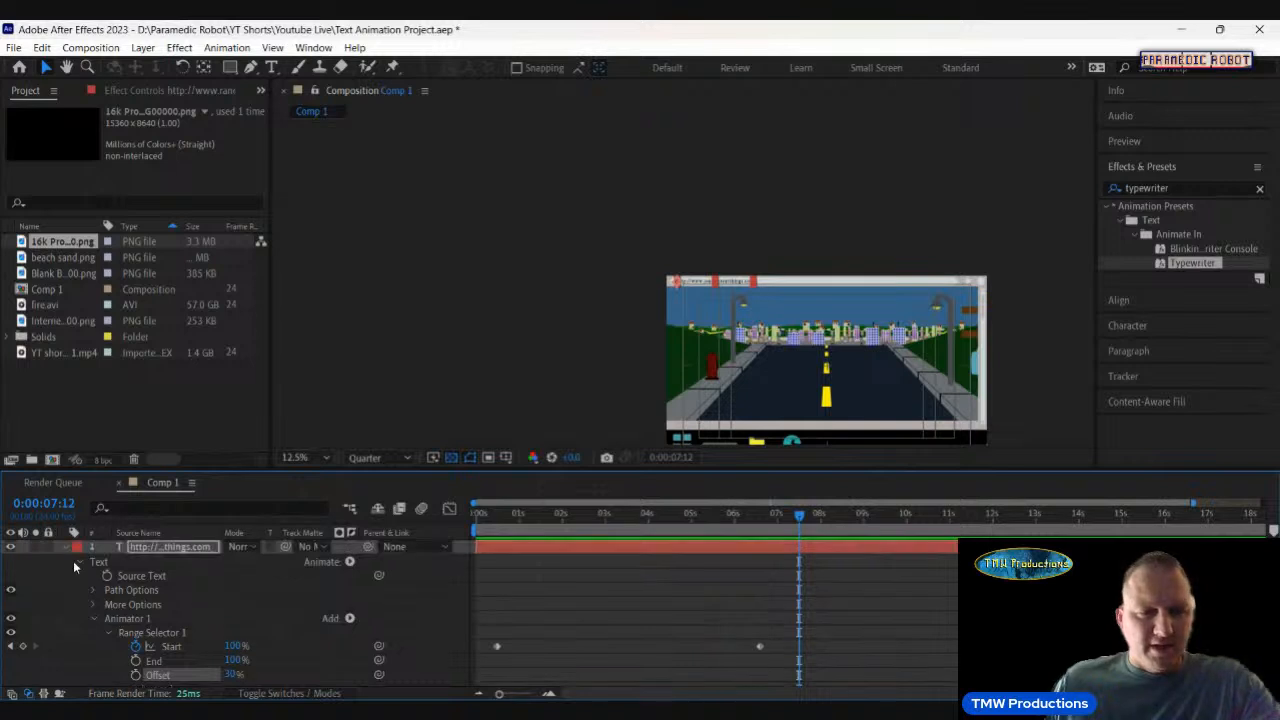
pyautogui.click(70, 548)
pyautogui.click(480, 609)
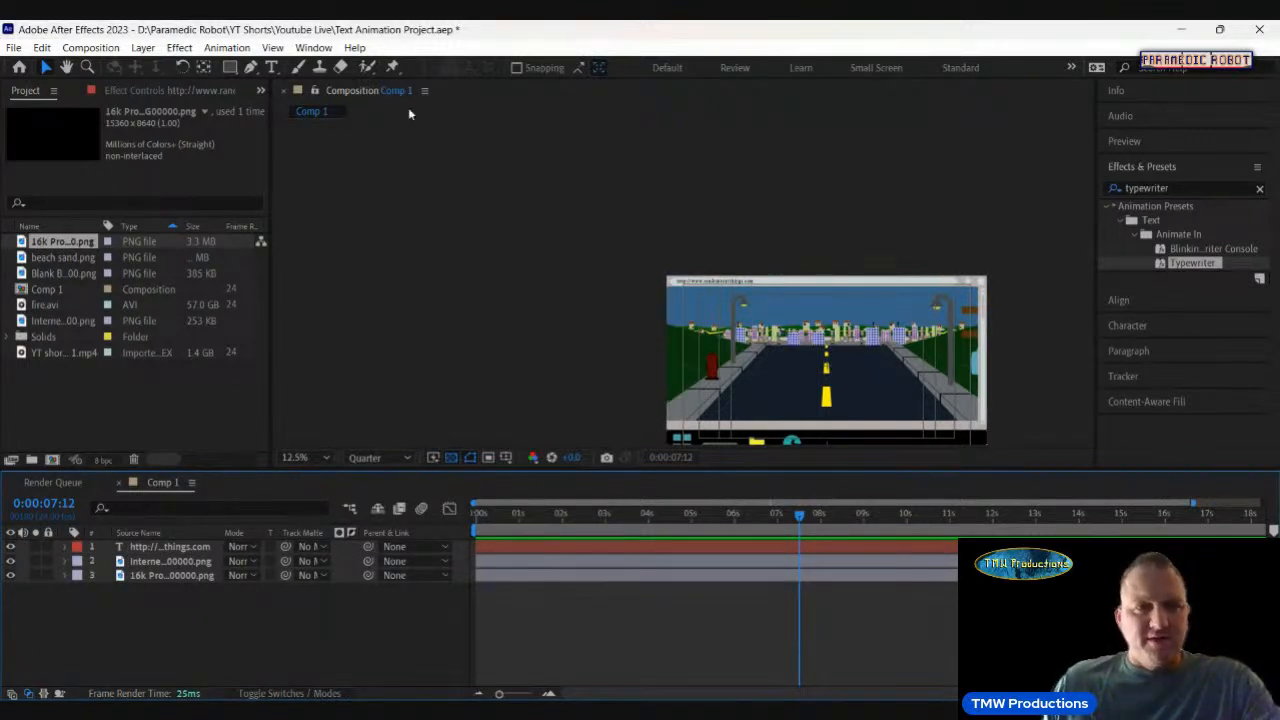
pyautogui.hotkey('ctrl', 's')
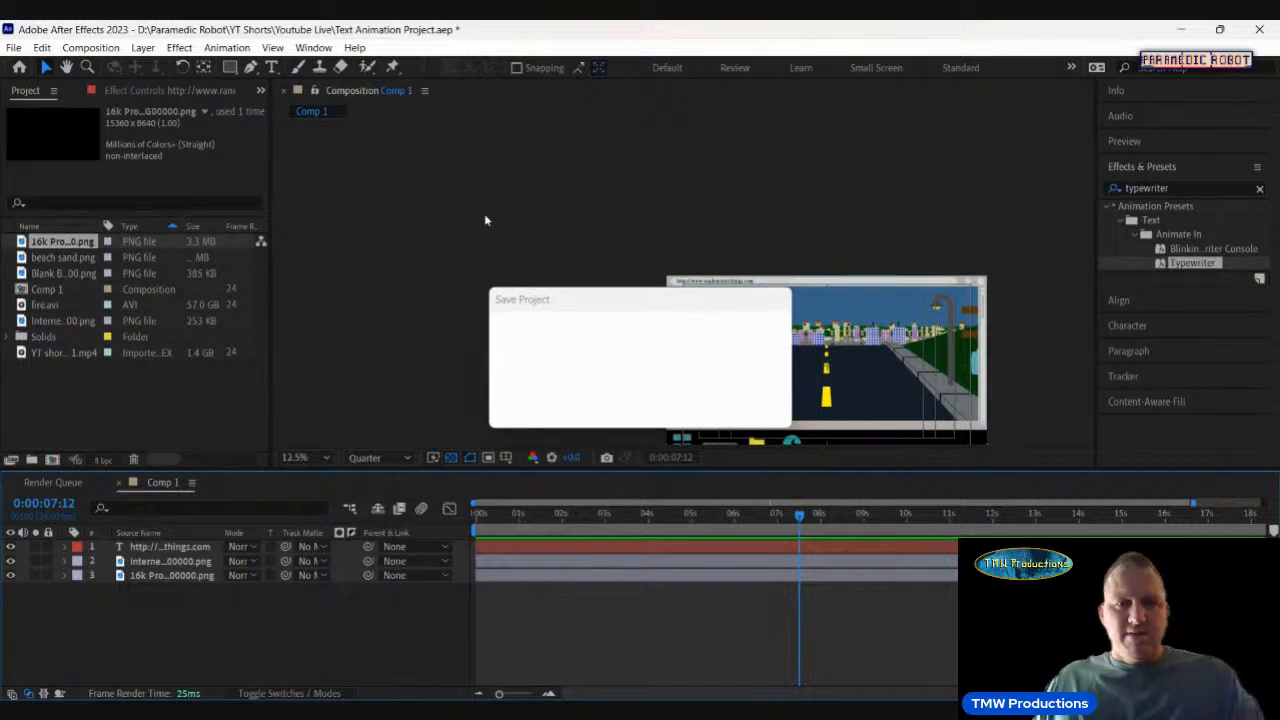